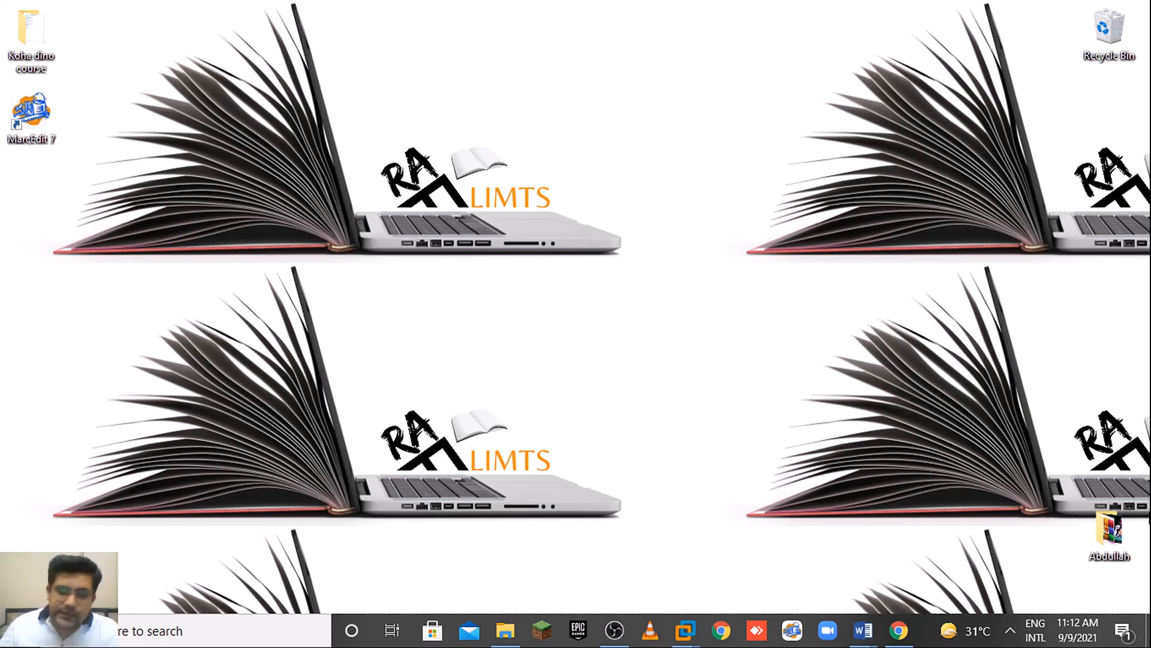
Log in to the Koha staff interface with the saved staff username and password.
{"action": "left_click", "coordinate": [898, 630]}
{"action": "left_click", "coordinate": [527, 231]}
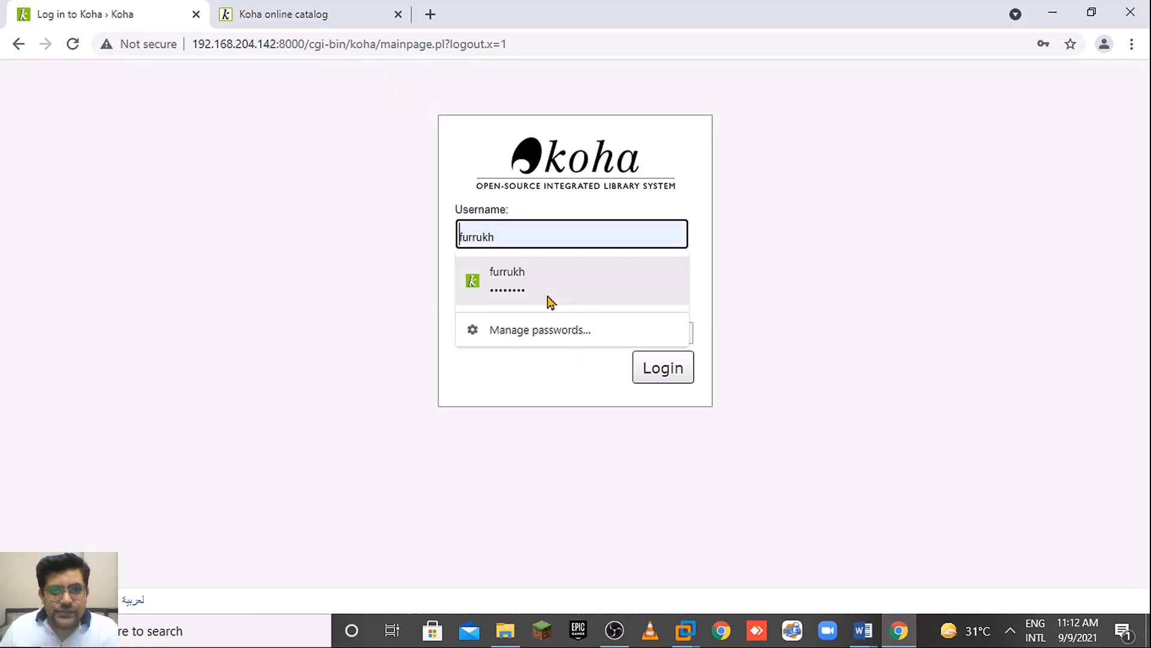
{"action": "left_click", "coordinate": [550, 293]}
{"action": "left_click", "coordinate": [663, 373]}
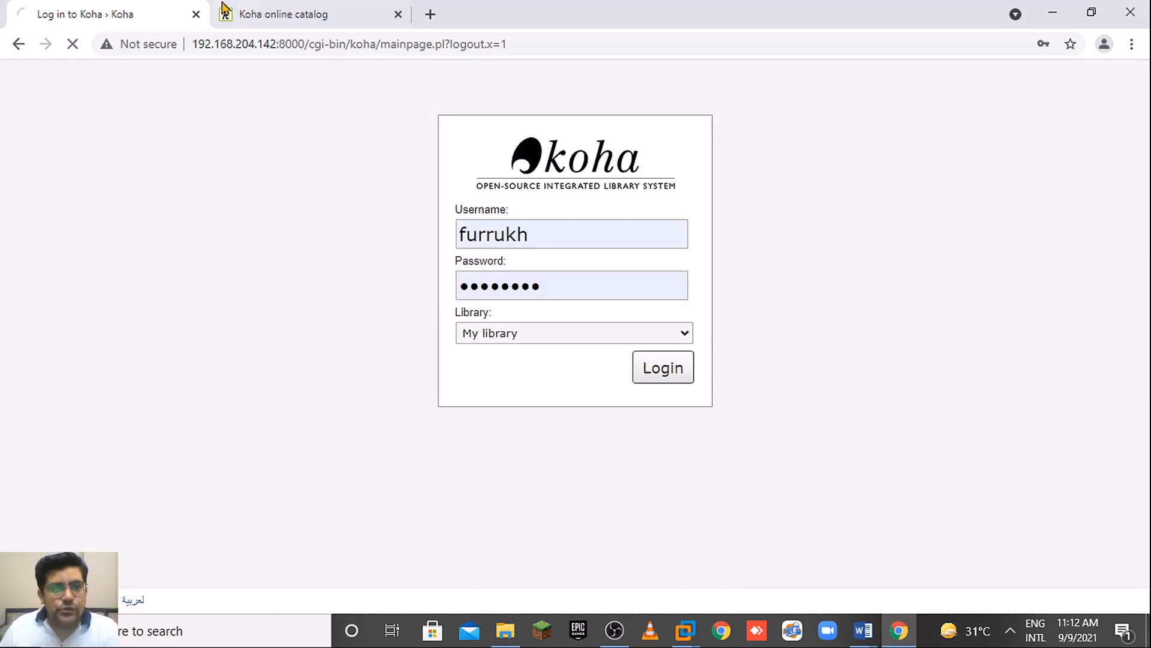
{"action": "left_click", "coordinate": [273, 9]}
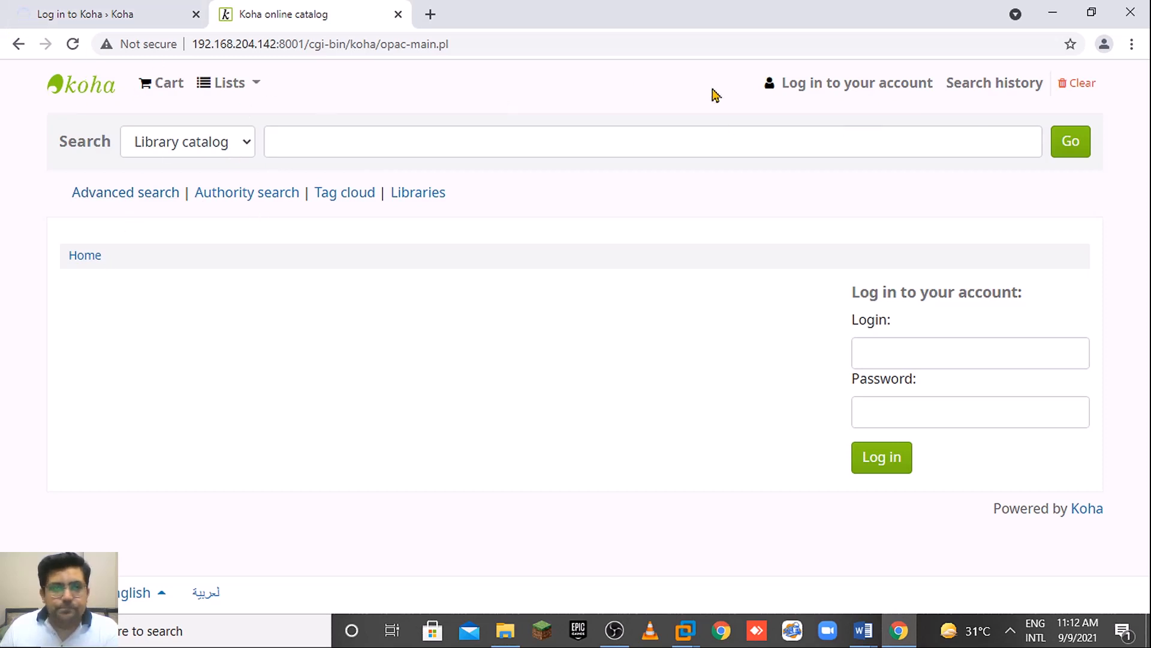
{"action": "left_click", "coordinate": [26, 8]}
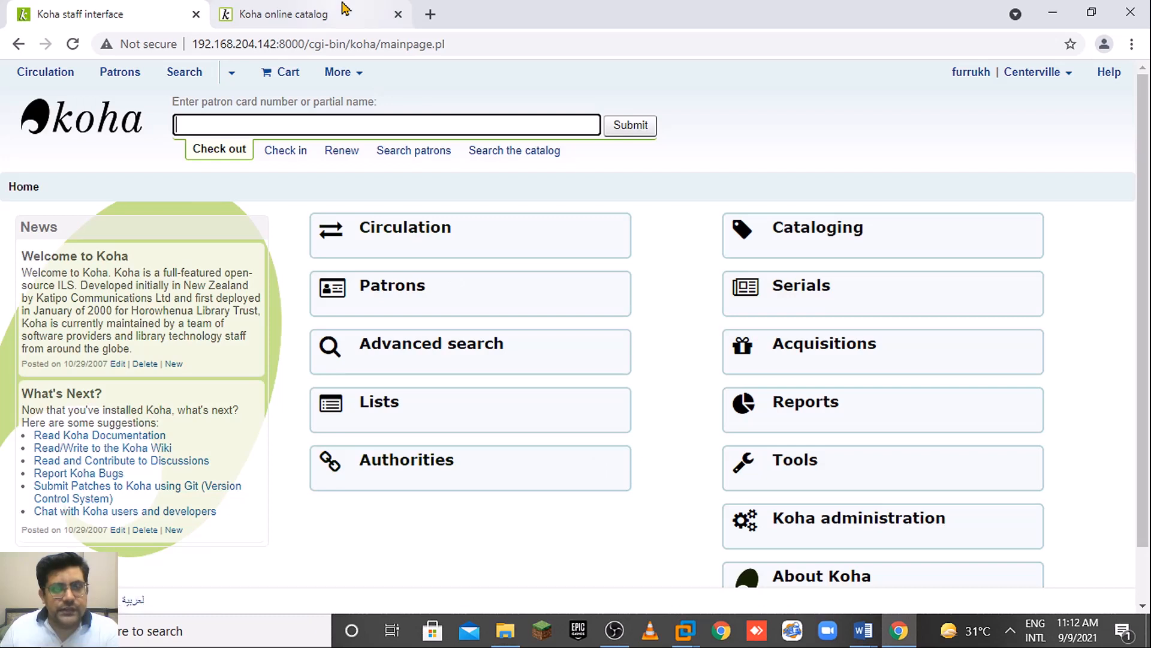
Go from the staff home page to Tools, then into the News tool.
{"action": "left_click", "coordinate": [344, 9]}
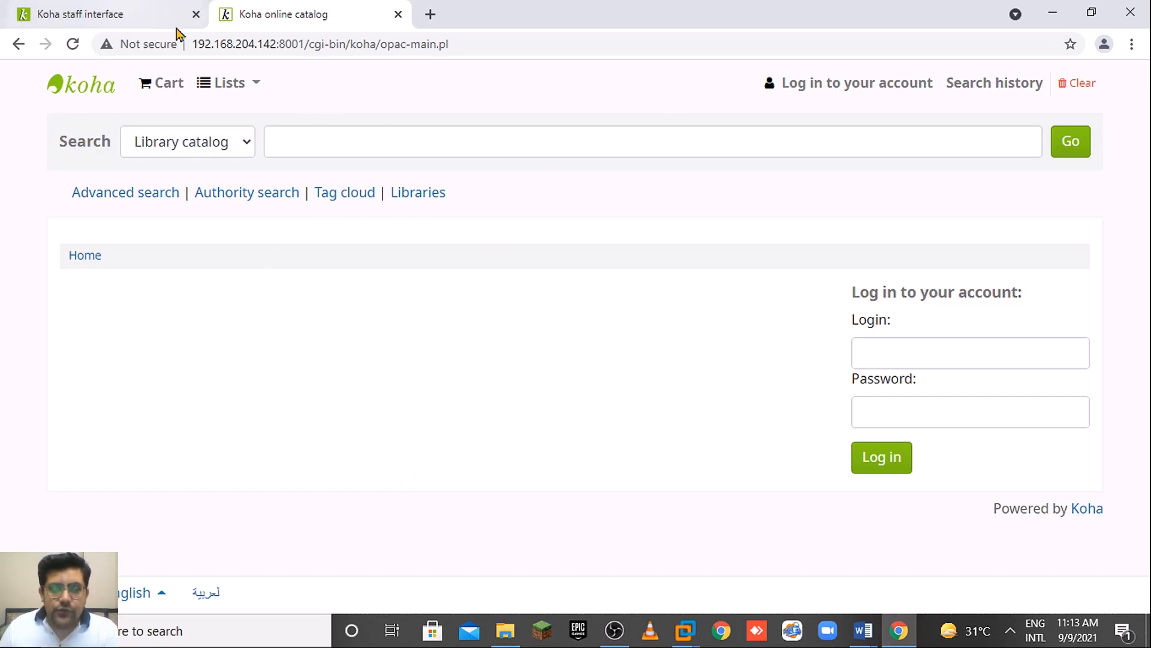
{"action": "left_click", "coordinate": [111, 10]}
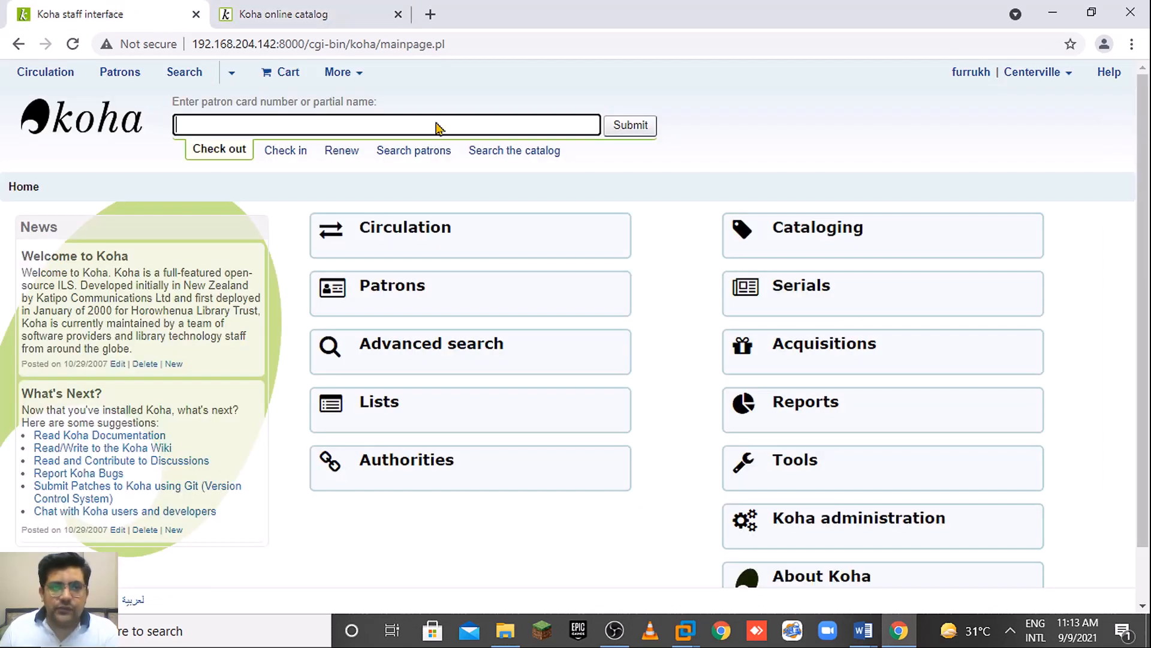
{"action": "left_click", "coordinate": [884, 482]}
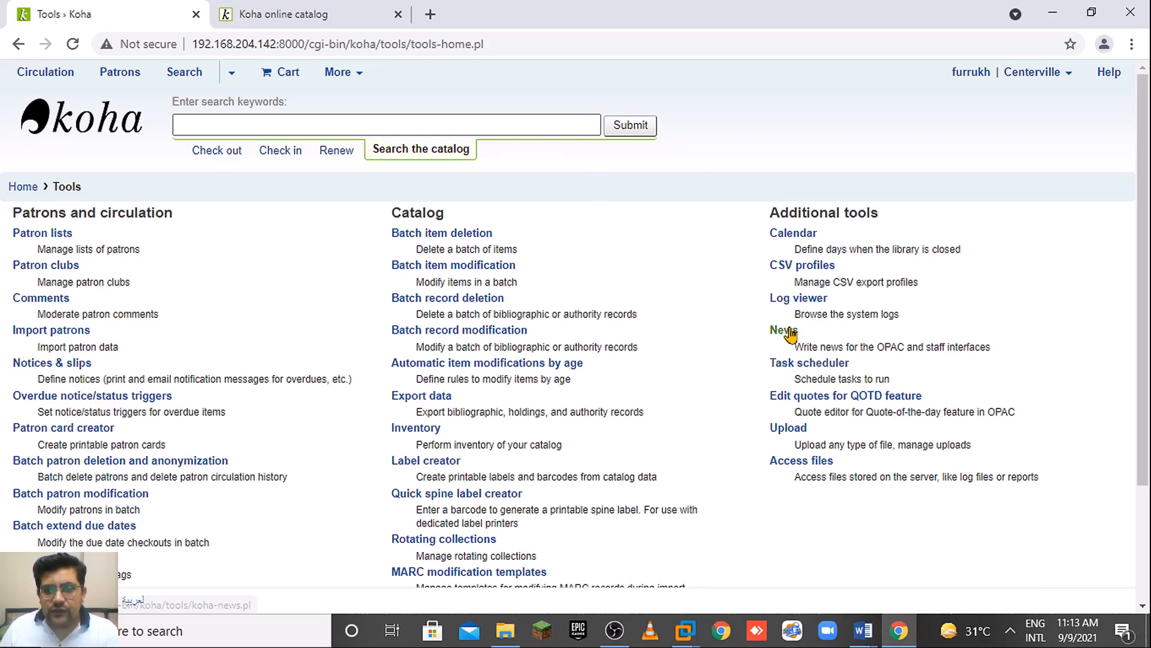
{"action": "left_click", "coordinate": [300, 14]}
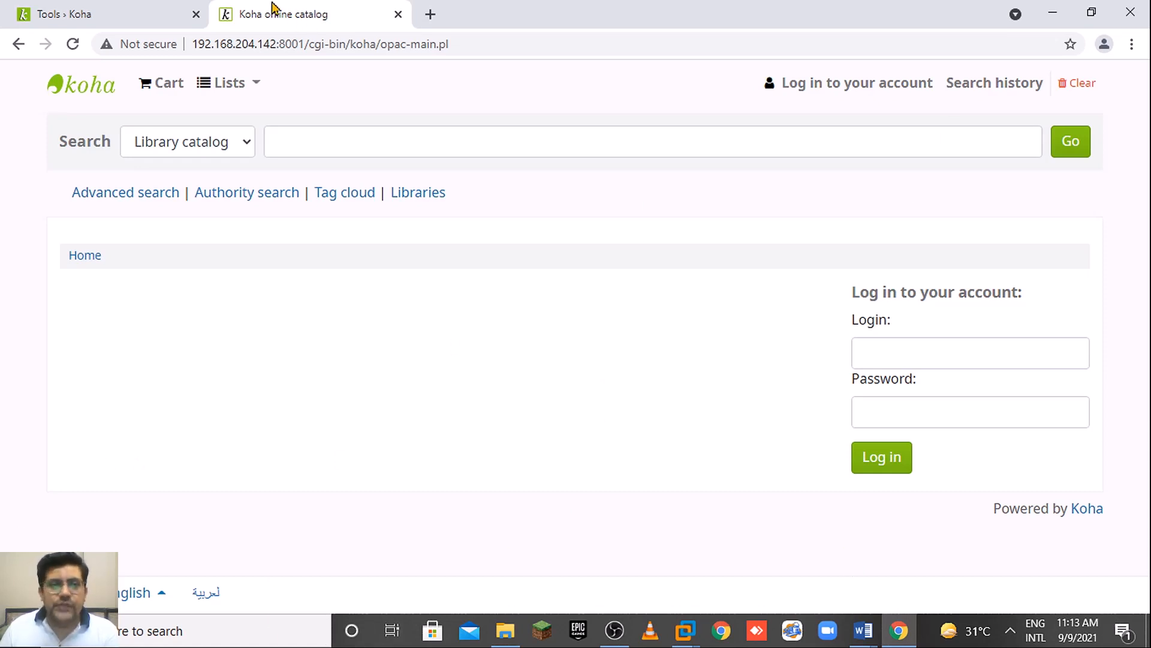
{"action": "left_click", "coordinate": [18, 9]}
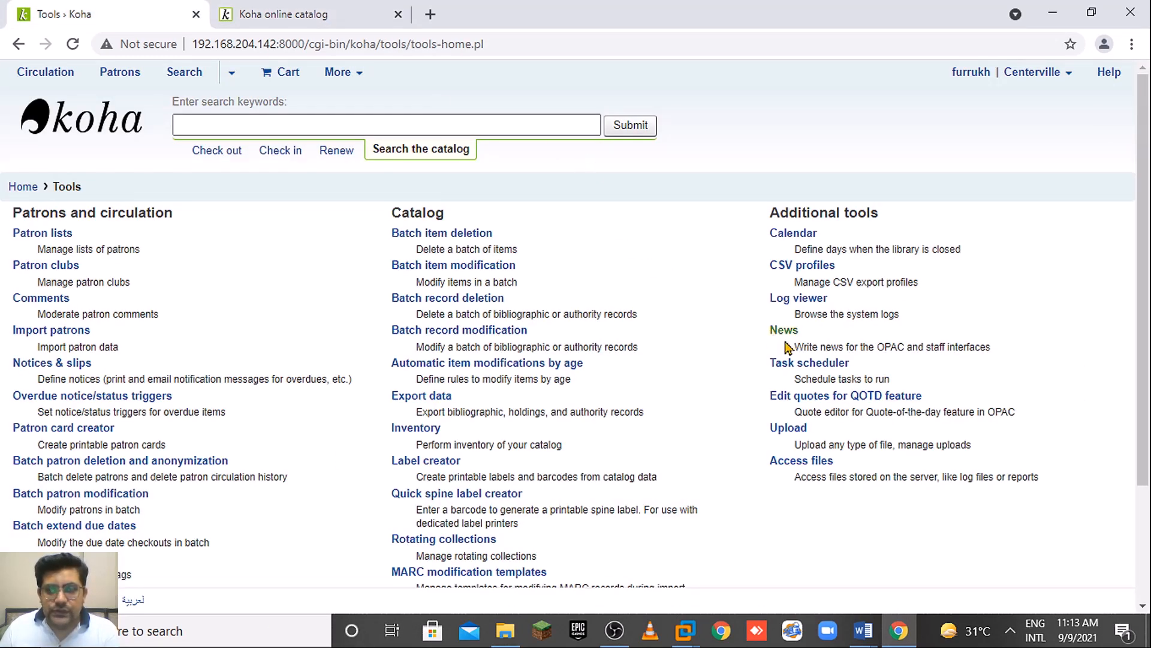
{"action": "left_click", "coordinate": [796, 334]}
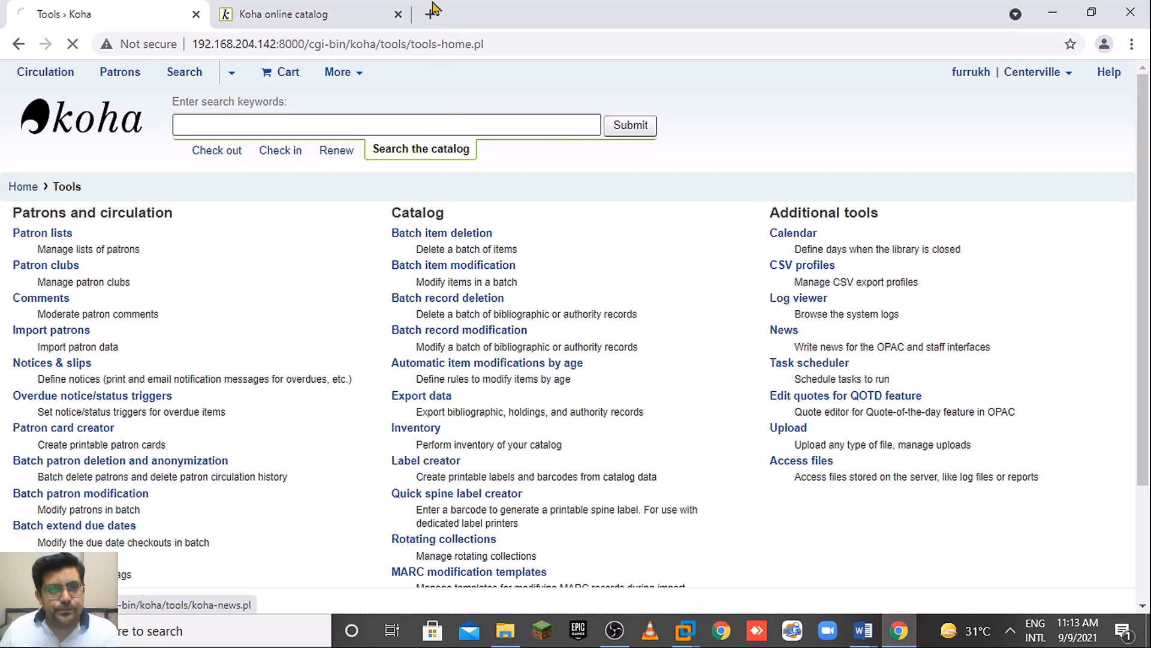
Start a new news entry from the staff News page.
{"action": "left_click", "coordinate": [327, 9]}
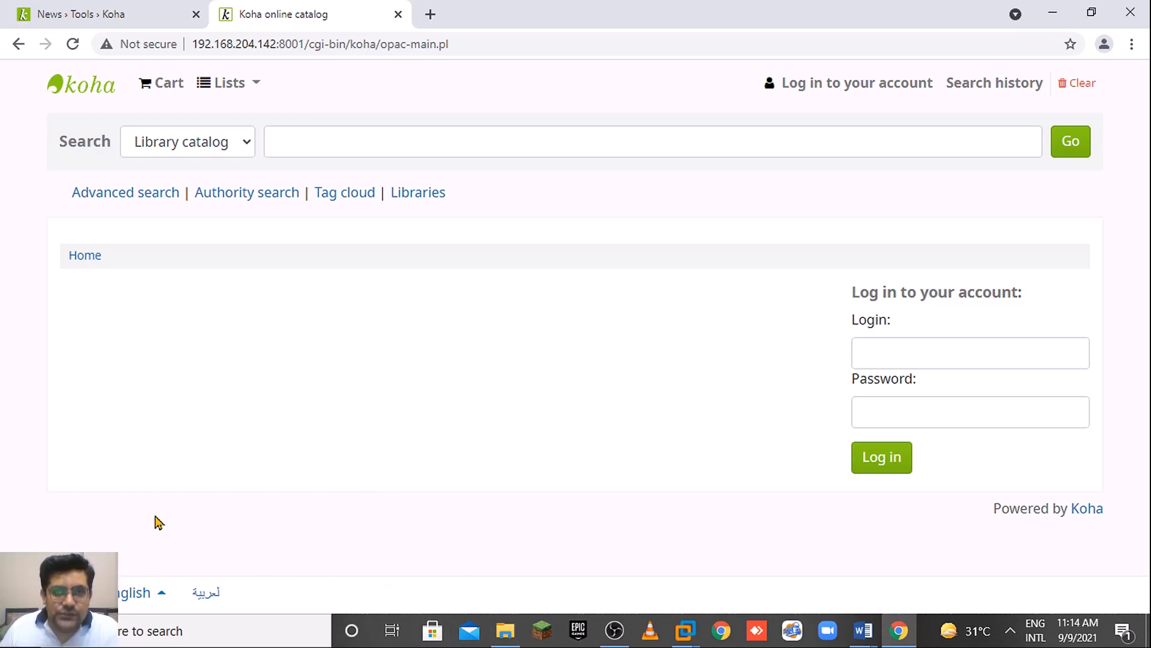
{"action": "left_click", "coordinate": [129, 13]}
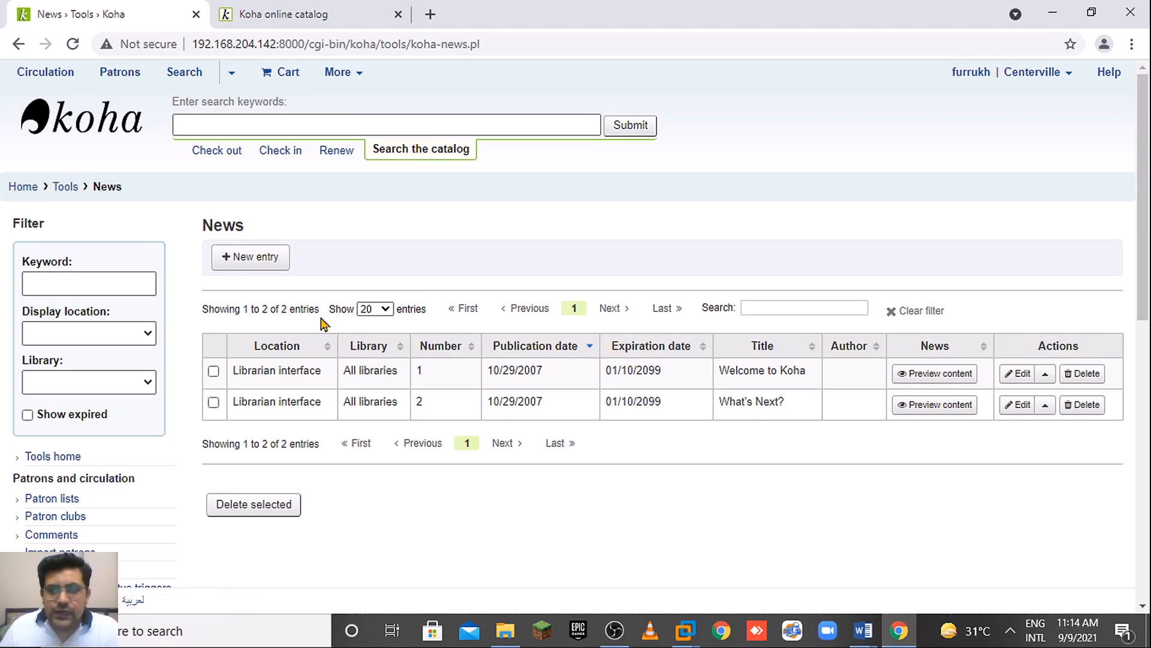
{"action": "left_click", "coordinate": [257, 262]}
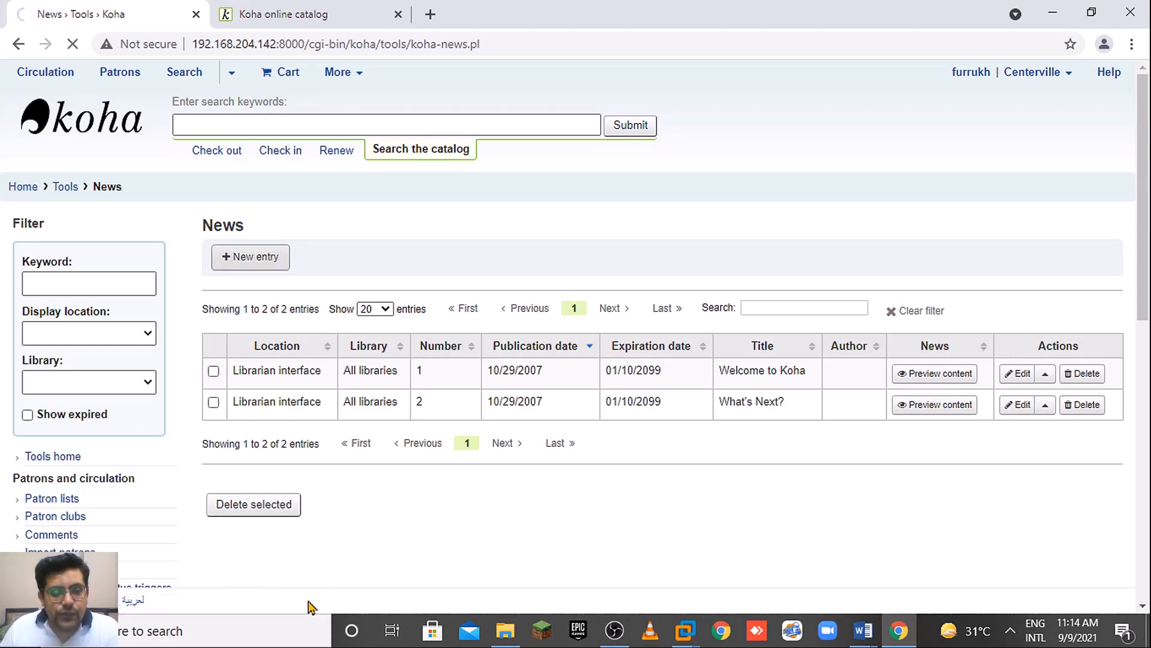
Check the online catalog's language choices, then close them.
{"action": "key", "text": "ctrl+Tab"}
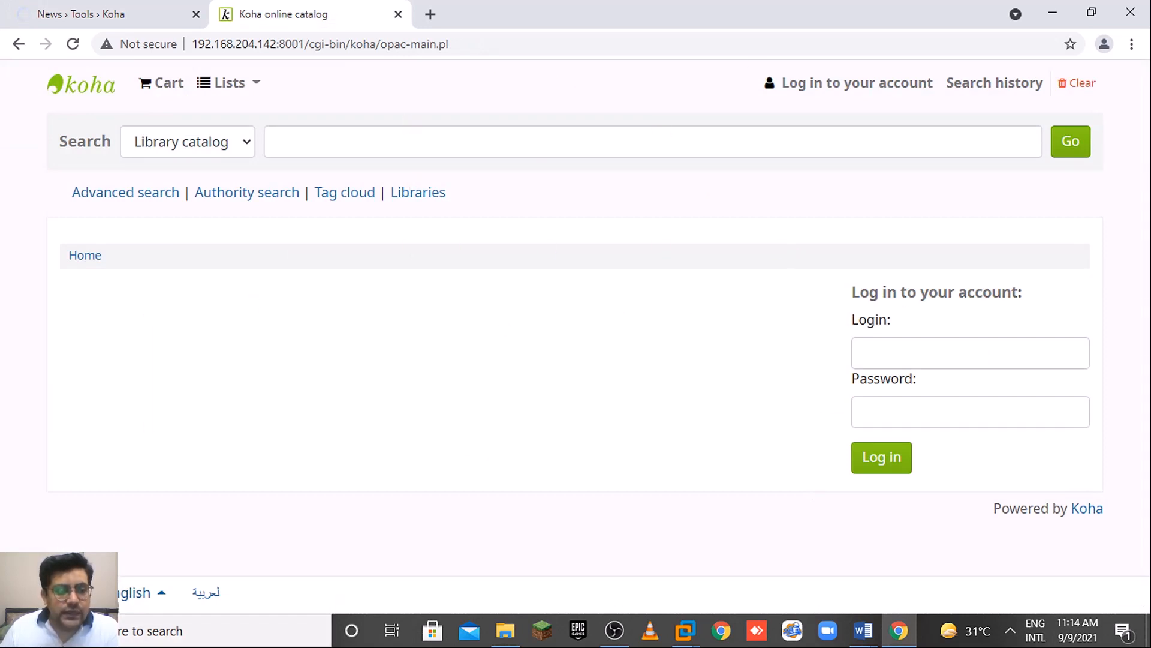
{"action": "left_click", "coordinate": [153, 594]}
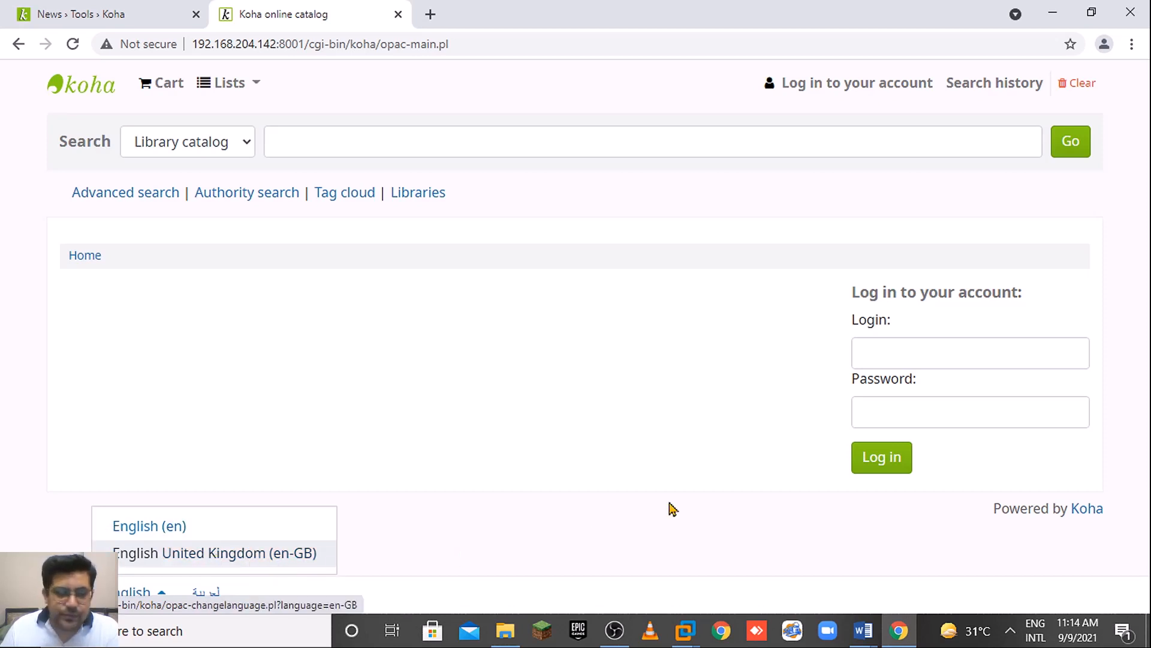
{"action": "left_click", "coordinate": [642, 501]}
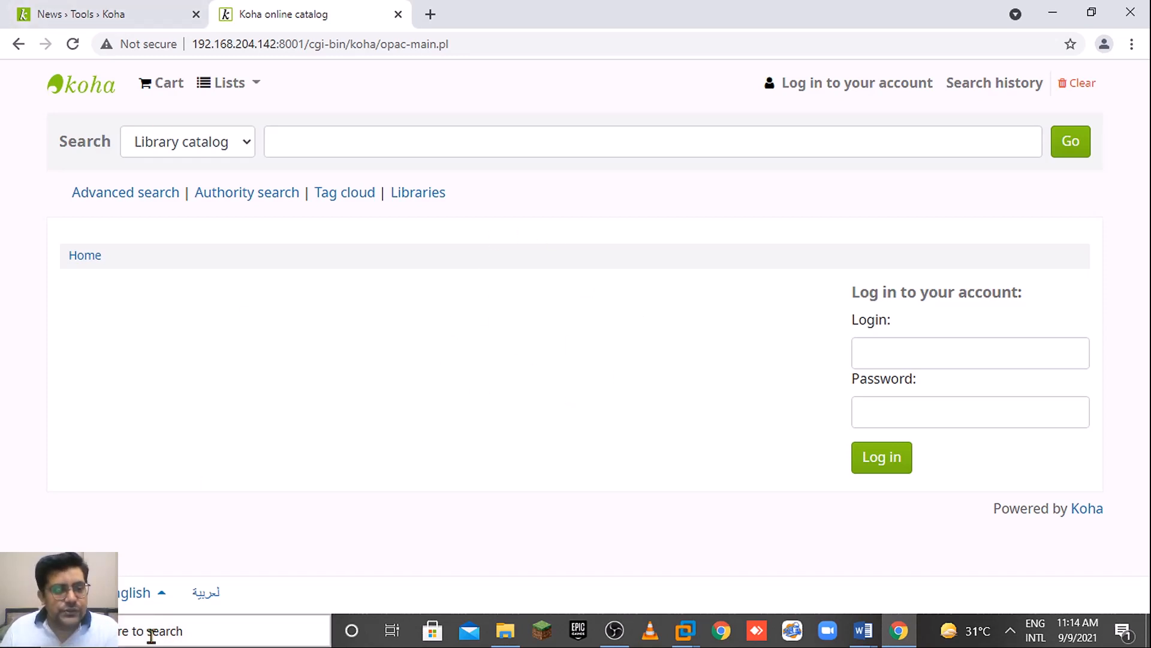
Set the new news item's display location to opacheader (en).
{"action": "left_click", "coordinate": [89, 14]}
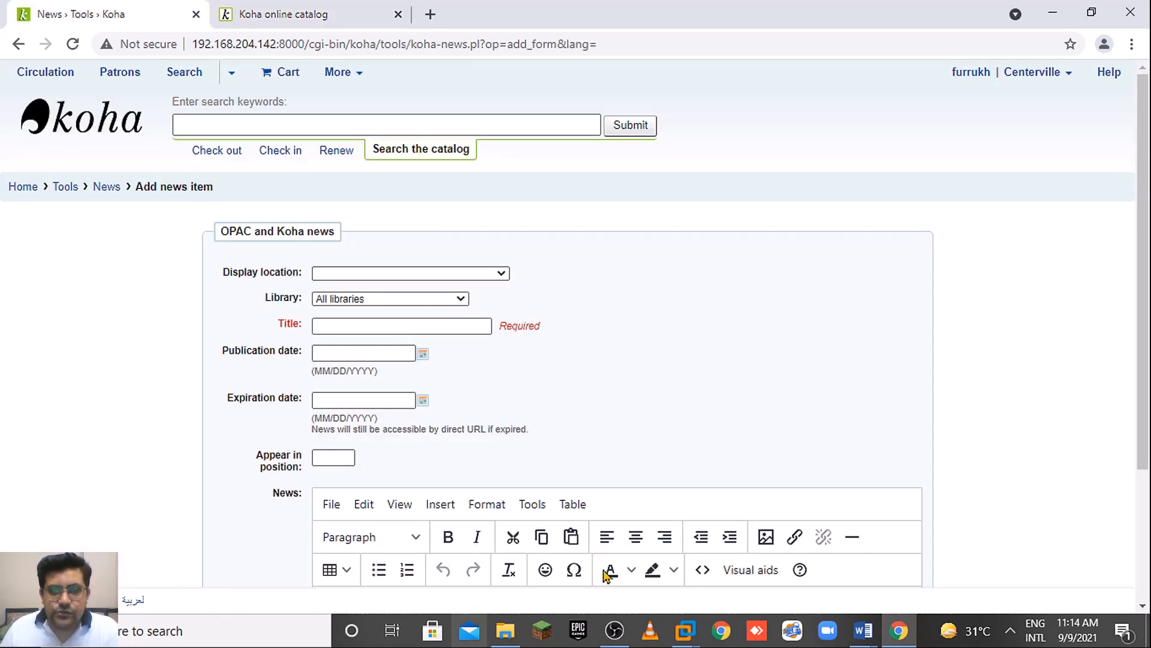
{"action": "scroll", "coordinate": [1051, 329], "scroll_direction": "down", "scroll_amount": 1}
{"action": "left_click", "coordinate": [500, 223]}
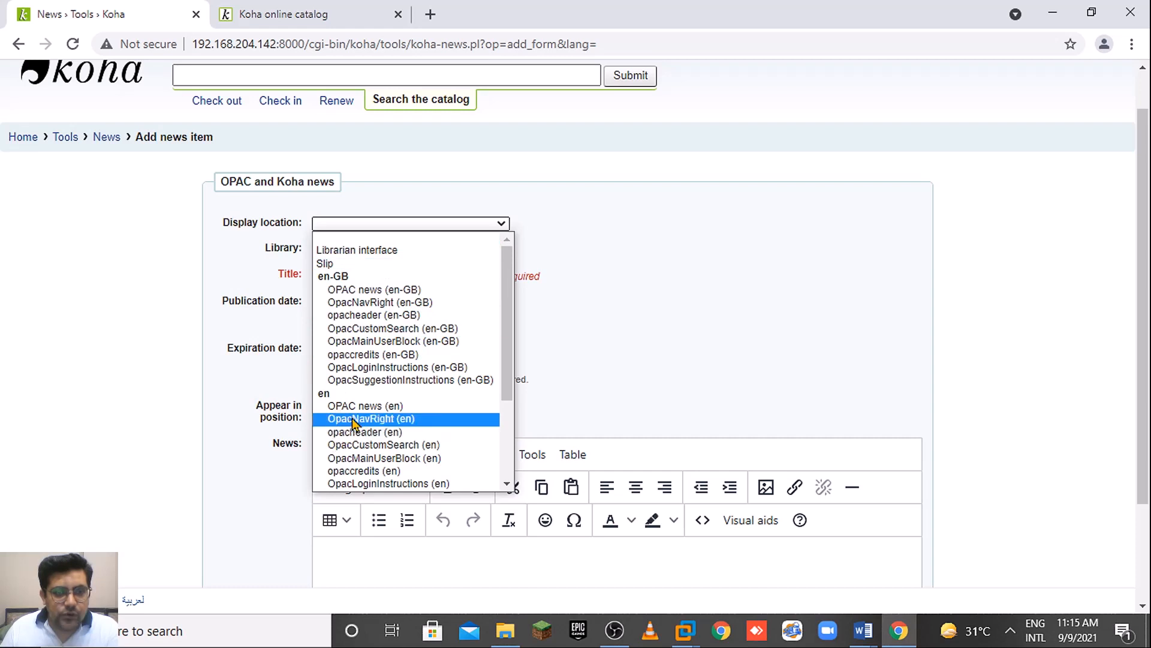
{"action": "scroll", "coordinate": [408, 380], "scroll_direction": "down", "scroll_amount": 3}
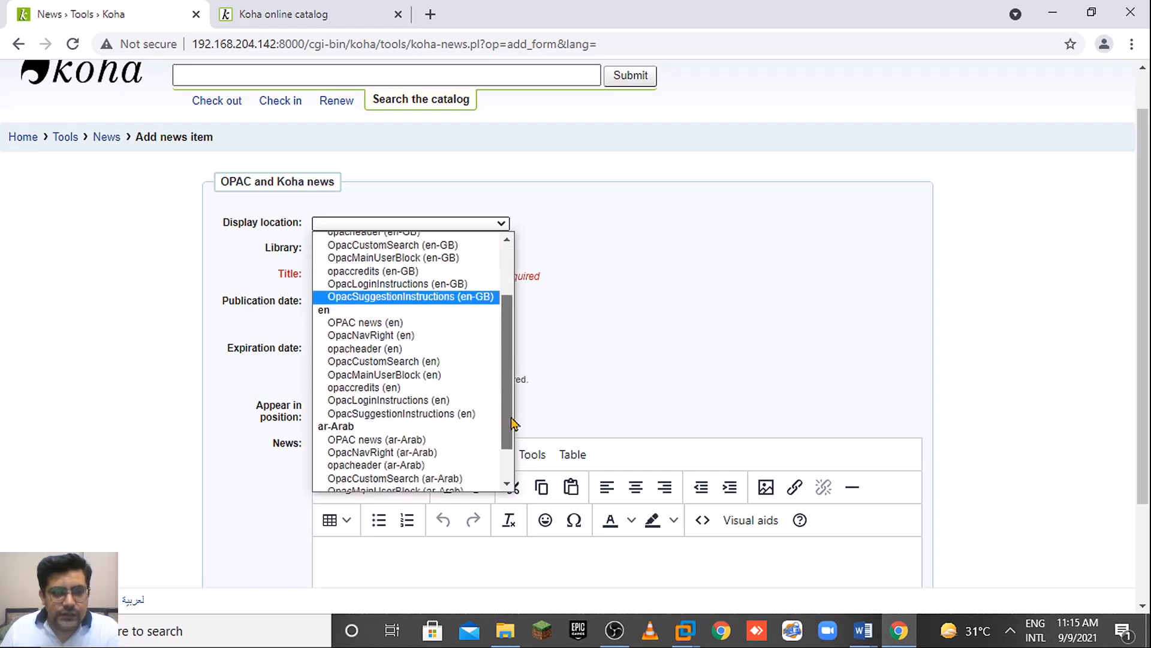
{"action": "left_click", "coordinate": [382, 335]}
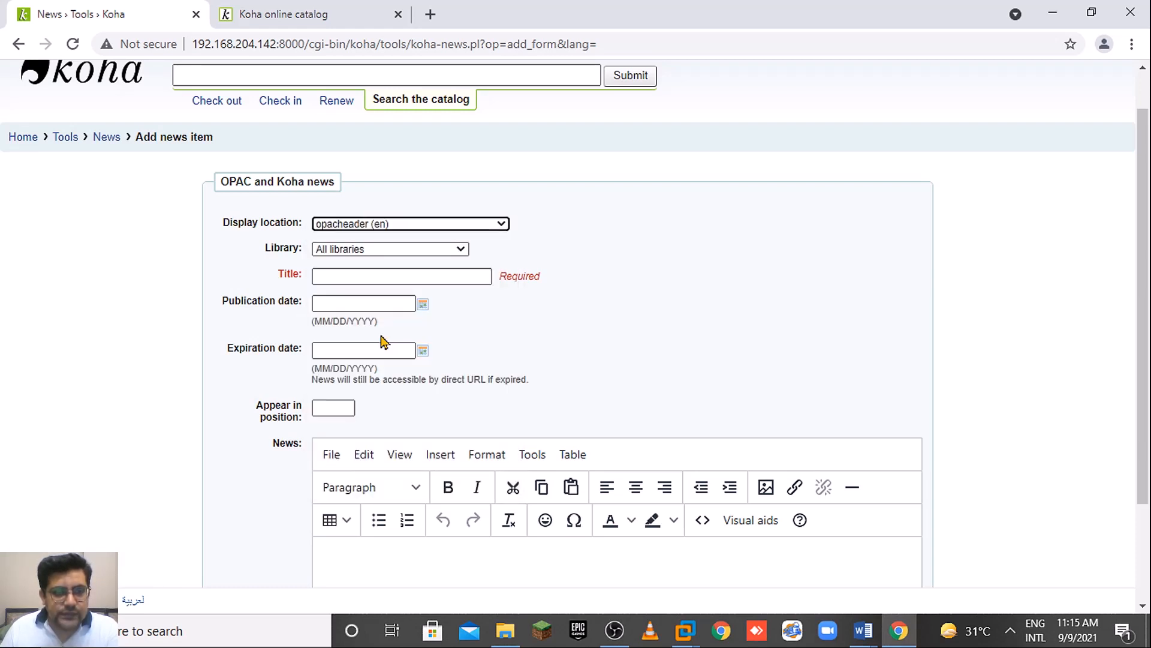
Title the entry 'header', then view the empty HTML source and cancel.
{"action": "left_click", "coordinate": [364, 276]}
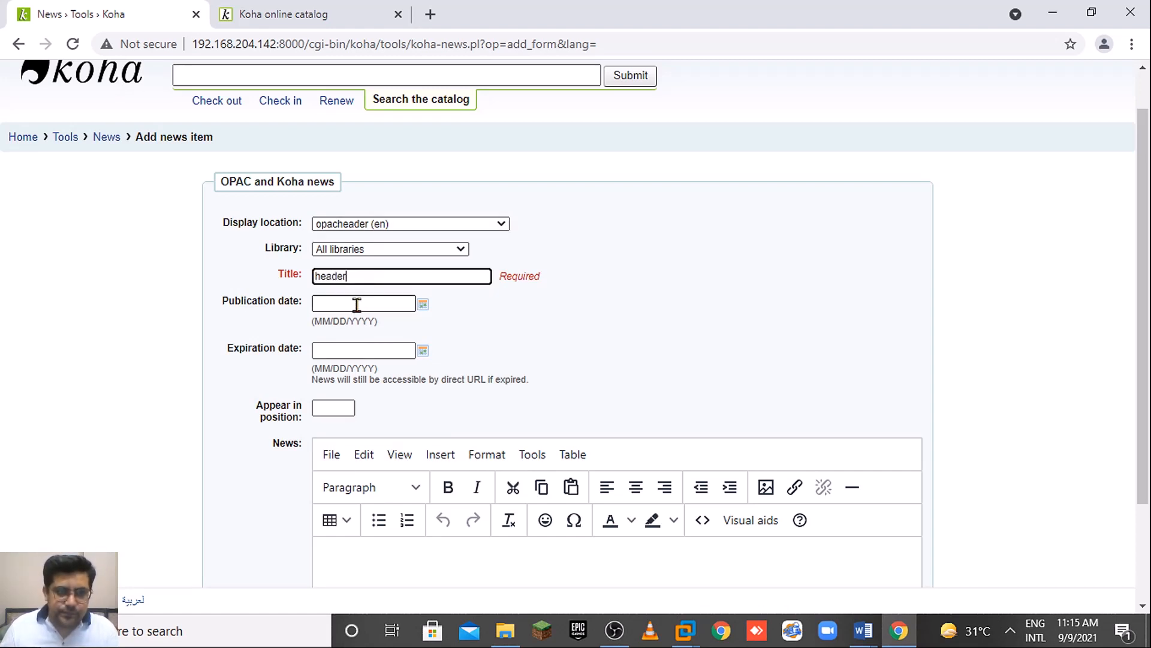
{"action": "scroll", "coordinate": [1145, 316], "scroll_direction": "down", "scroll_amount": 1}
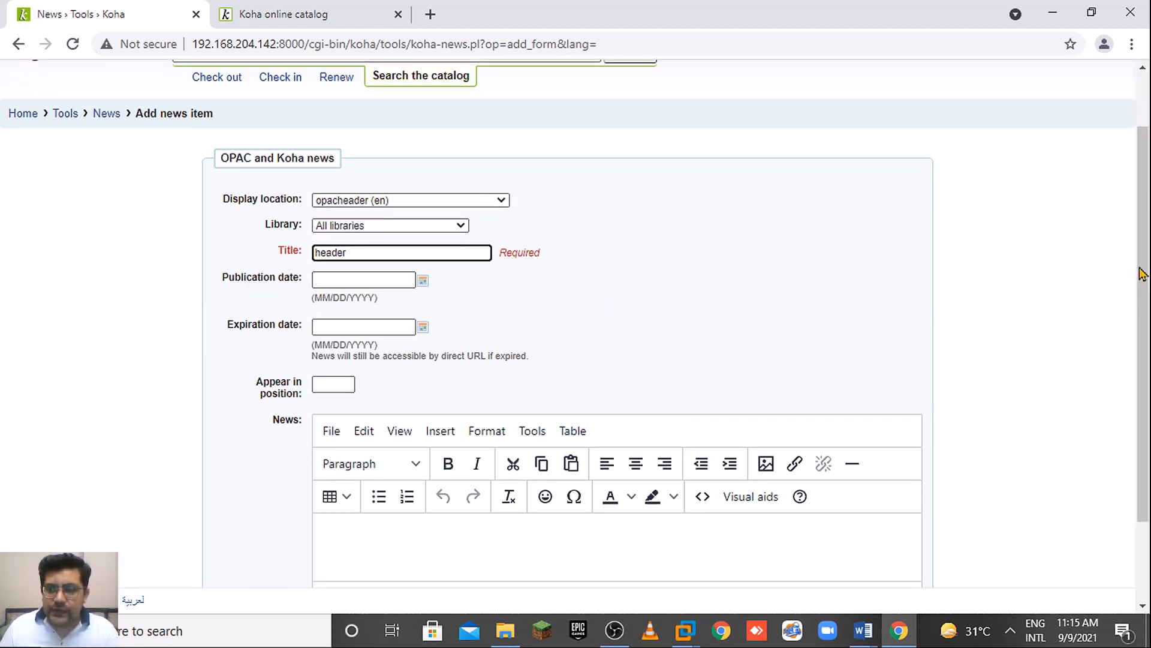
{"action": "left_click_drag", "start_coordinate": [1143, 274], "coordinate": [1143, 319]}
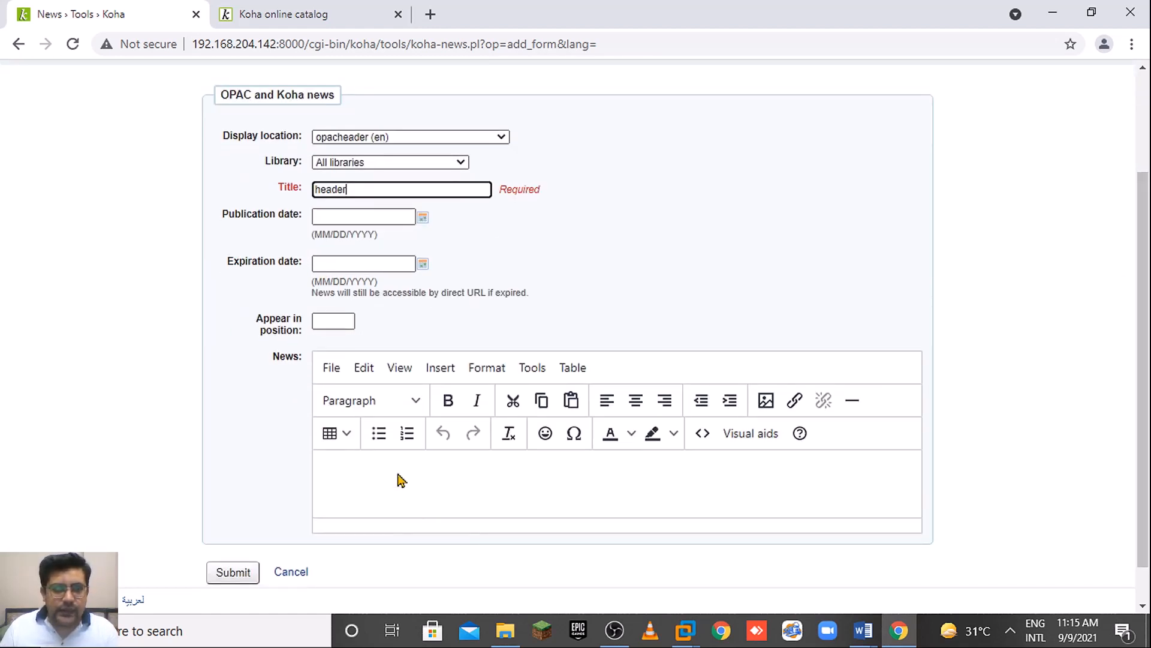
{"action": "left_click", "coordinate": [324, 319]}
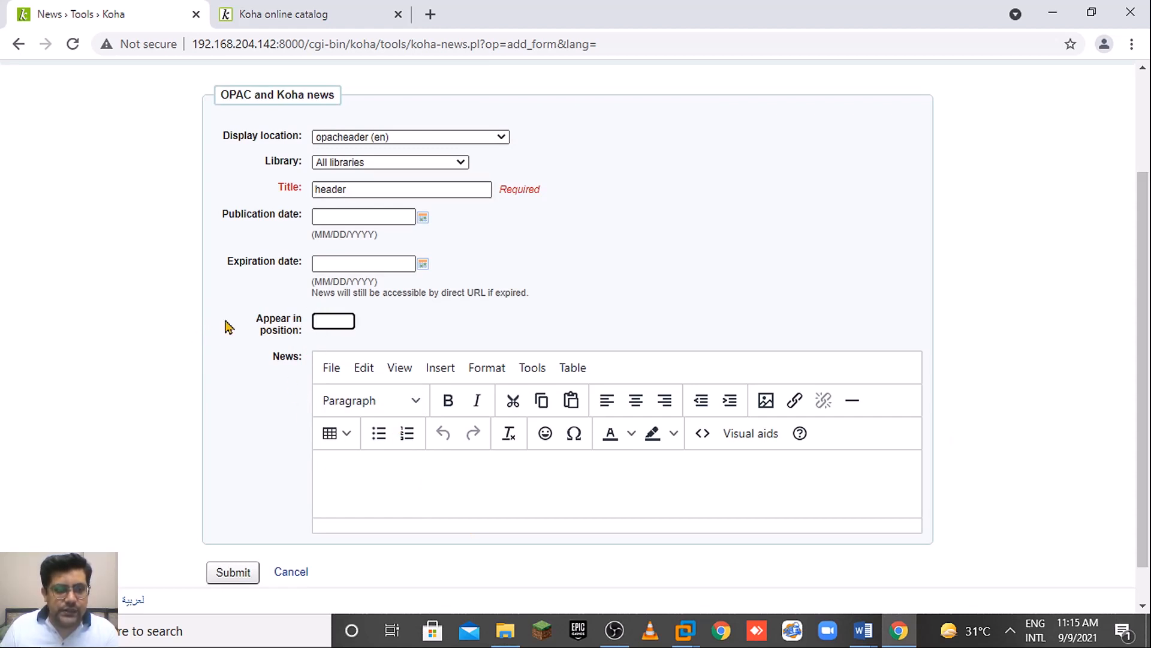
{"action": "left_click_drag", "start_coordinate": [1146, 299], "coordinate": [1146, 343]}
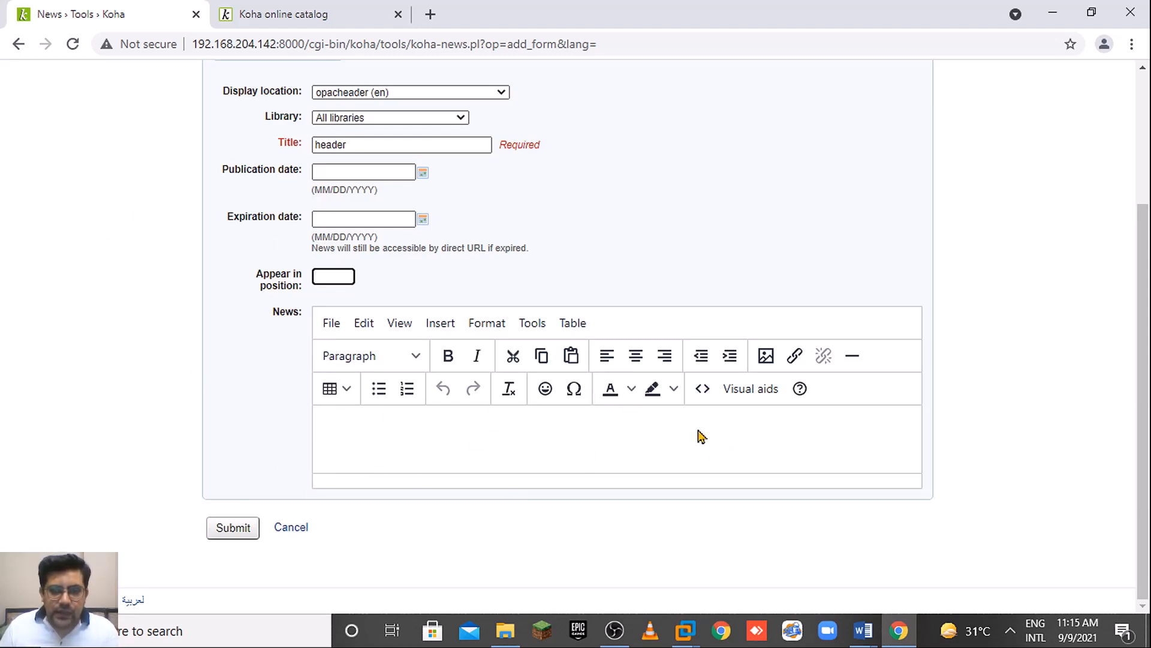
{"action": "left_click", "coordinate": [703, 390]}
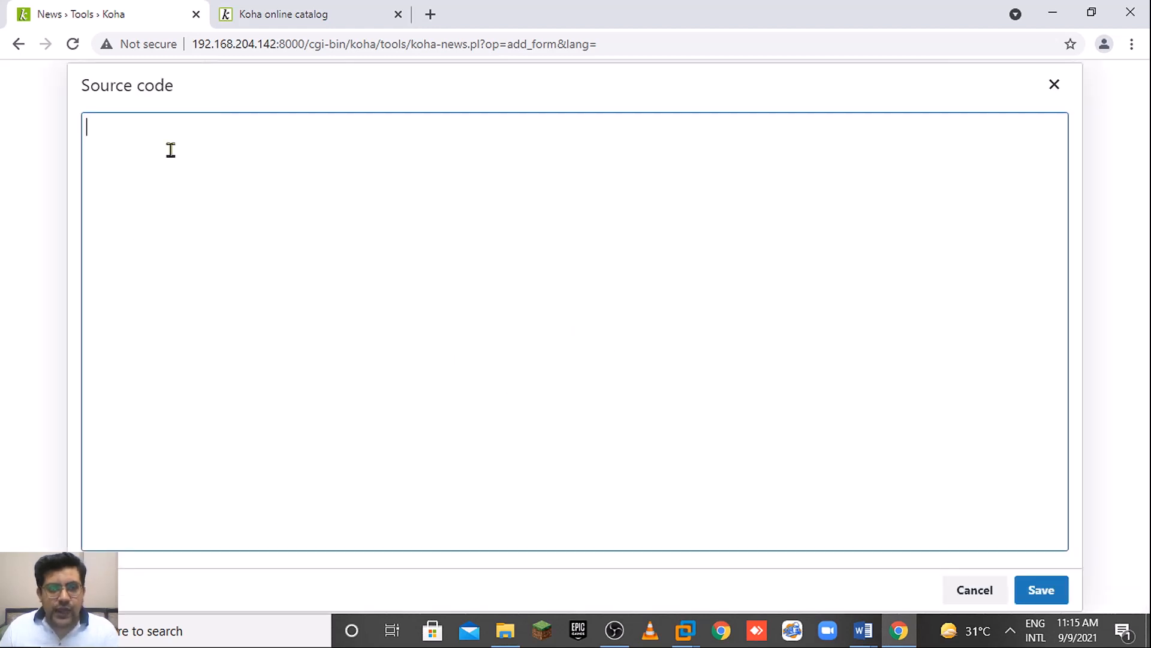
{"action": "left_click", "coordinate": [991, 596]}
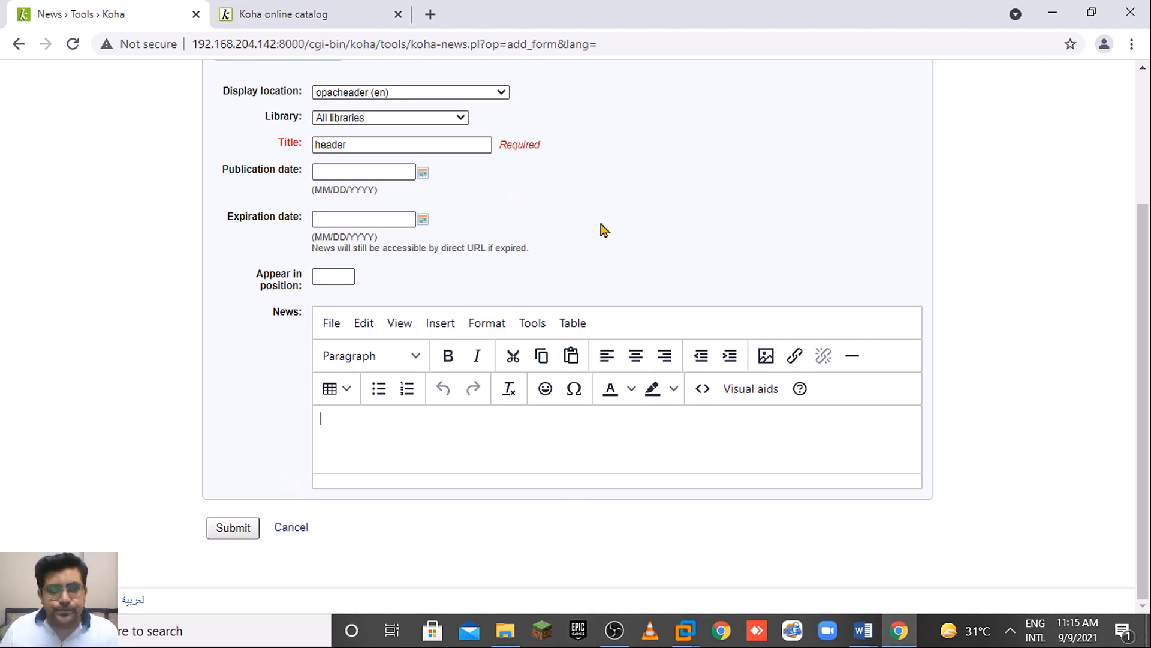
In a new tab, open the library's Google Sites 'raflimts picture' page.
{"action": "left_click", "coordinate": [433, 15]}
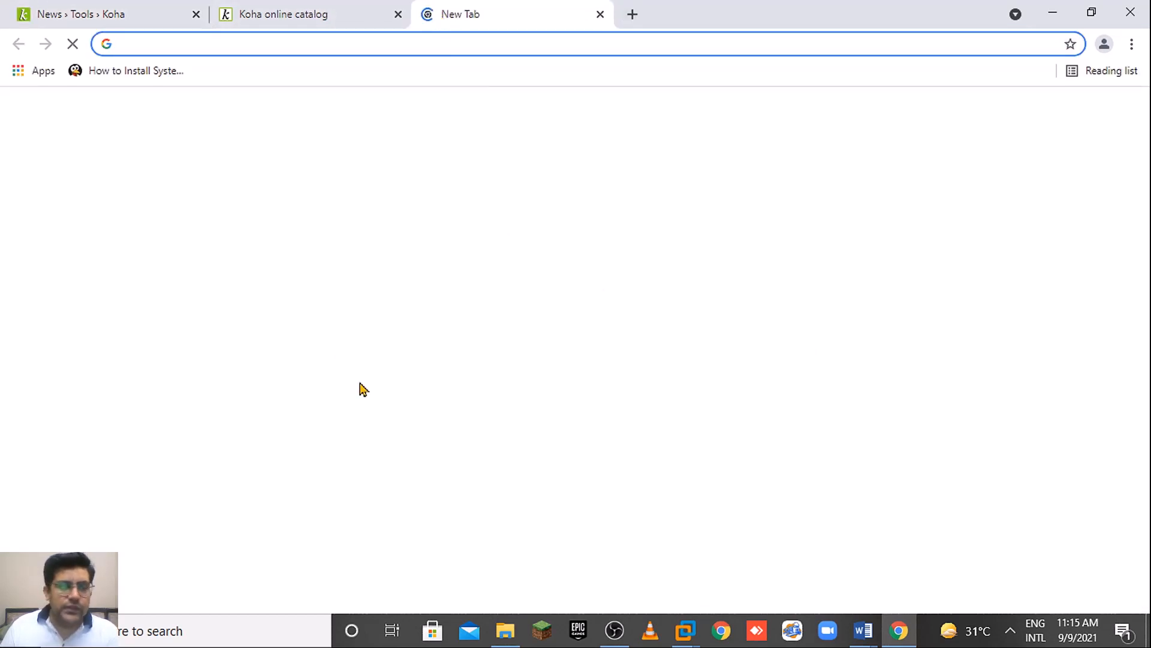
{"action": "type", "text": "sites"}
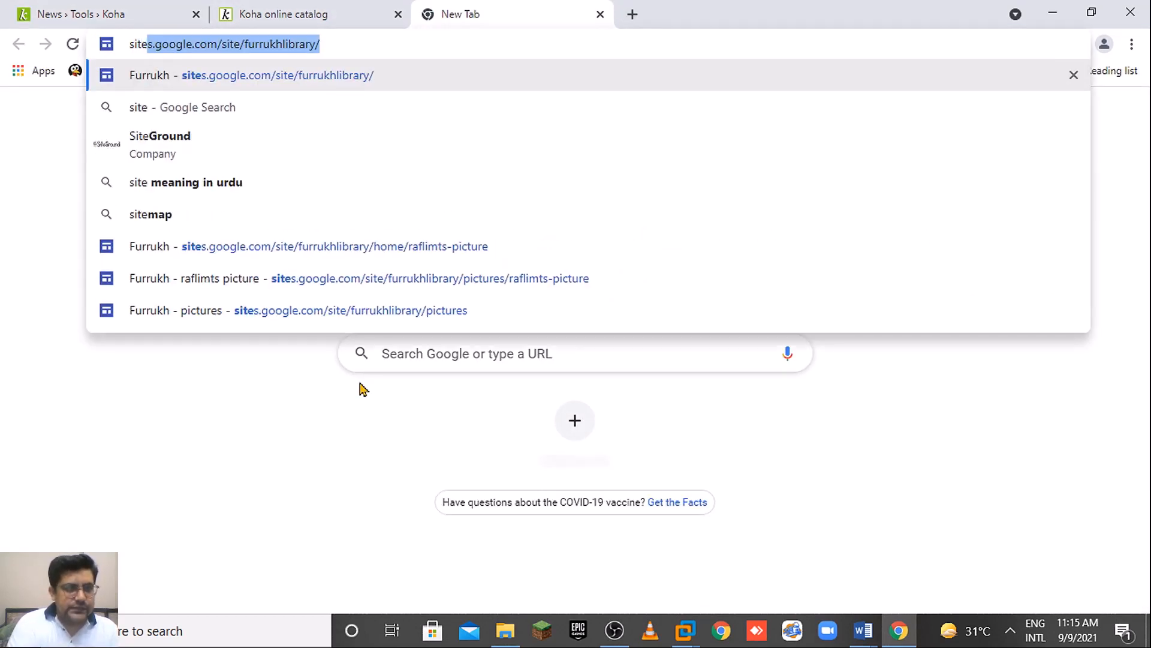
{"action": "key", "text": "Return"}
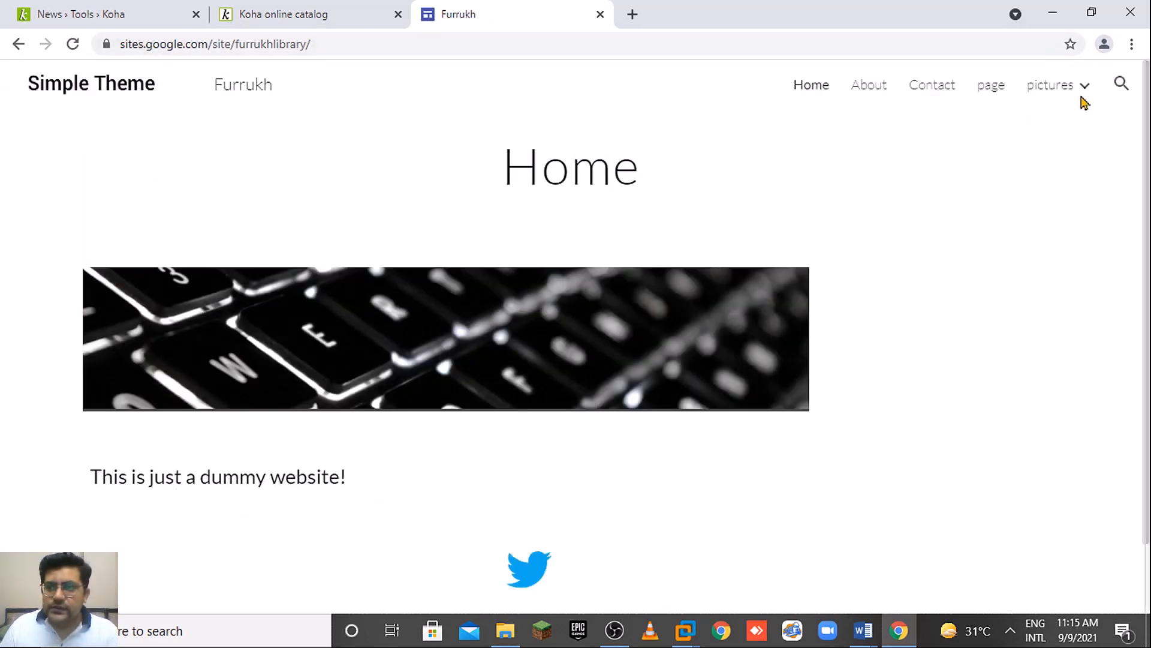
{"action": "left_click", "coordinate": [1053, 103]}
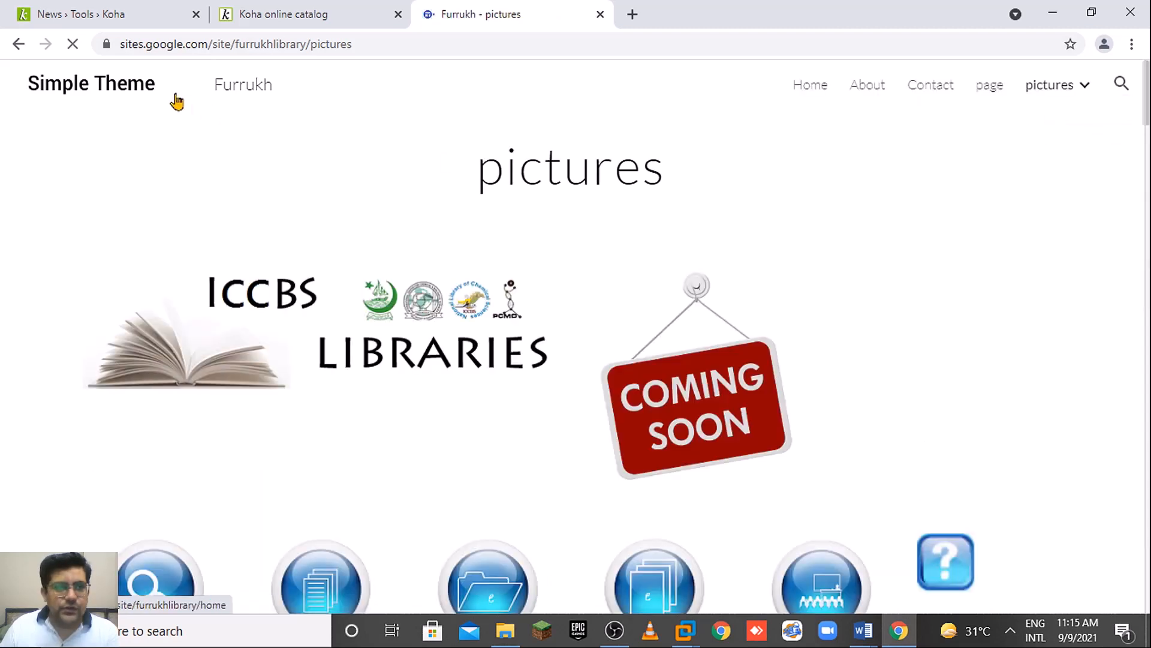
{"action": "left_click", "coordinate": [19, 43]}
{"action": "mouse_move", "coordinate": [1073, 90]}
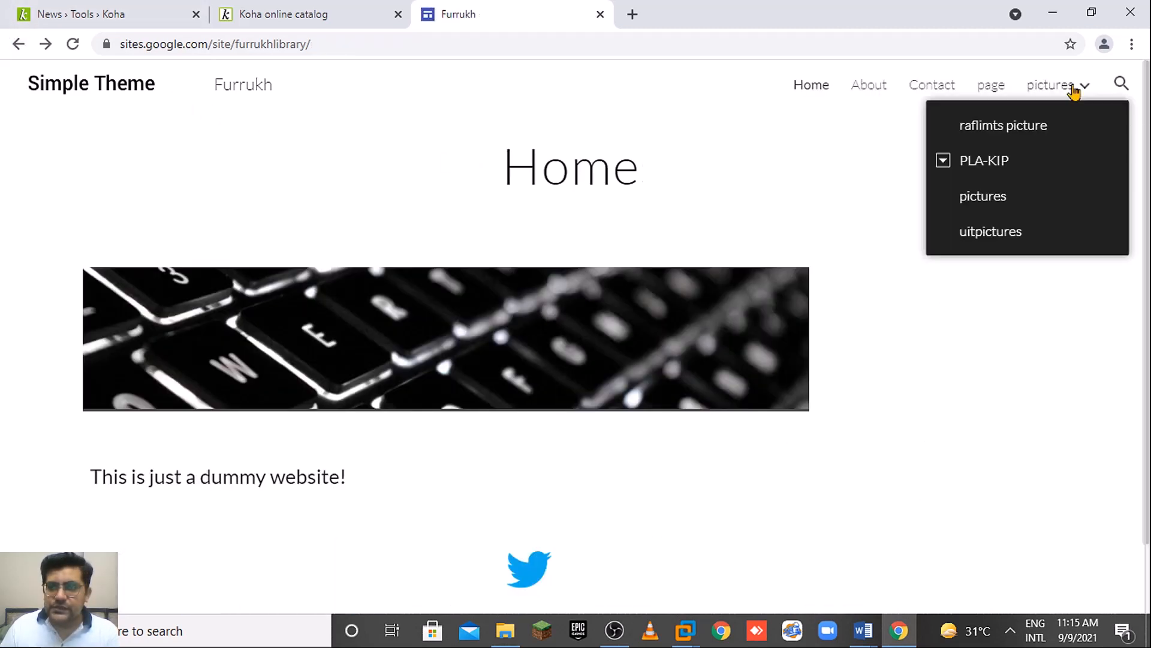
{"action": "left_click", "coordinate": [967, 126]}
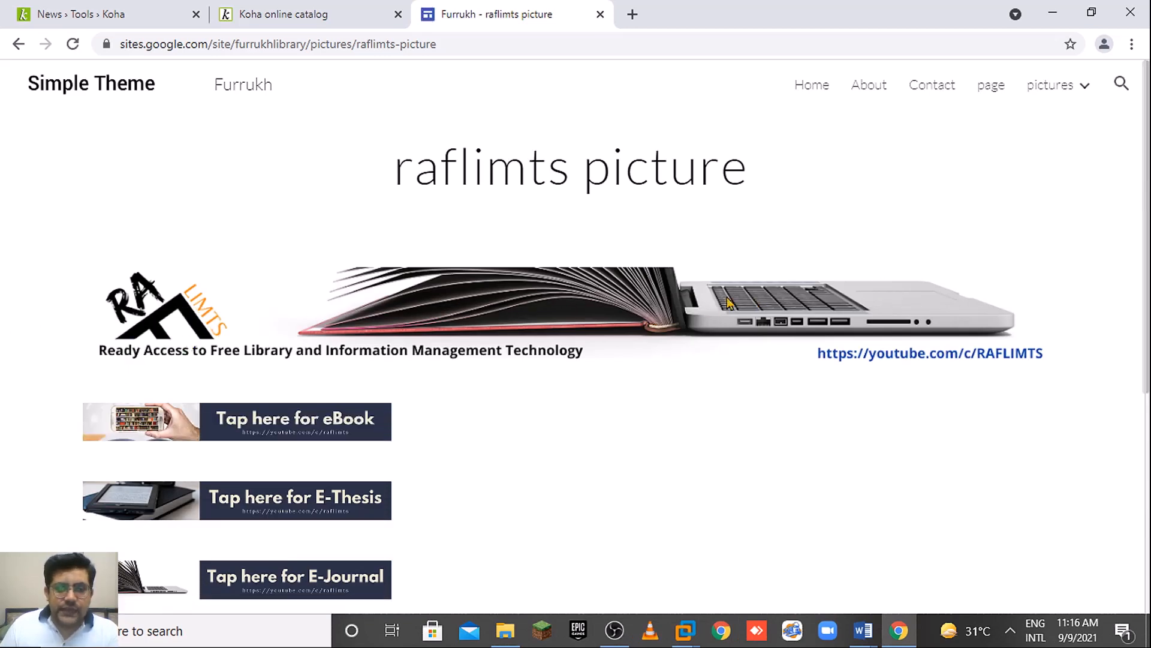
Copy the RAFLIMTS banner image address and return to the Koha news form.
{"action": "right_click", "coordinate": [662, 298]}
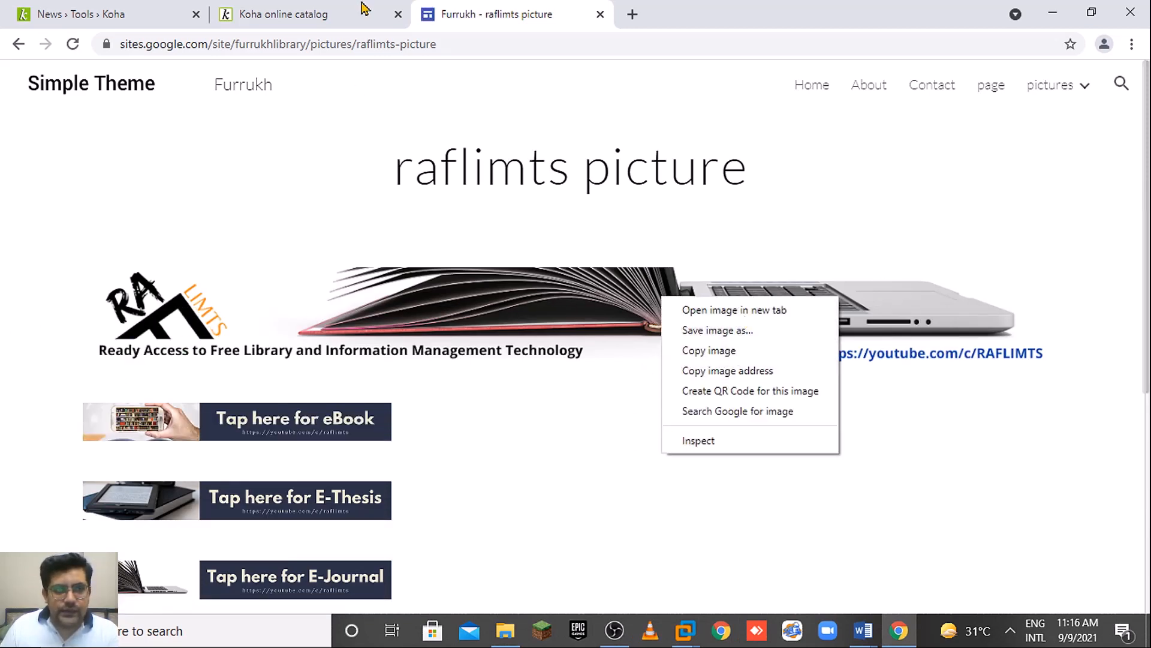
{"action": "left_click", "coordinate": [364, 9]}
{"action": "left_click", "coordinate": [478, 8]}
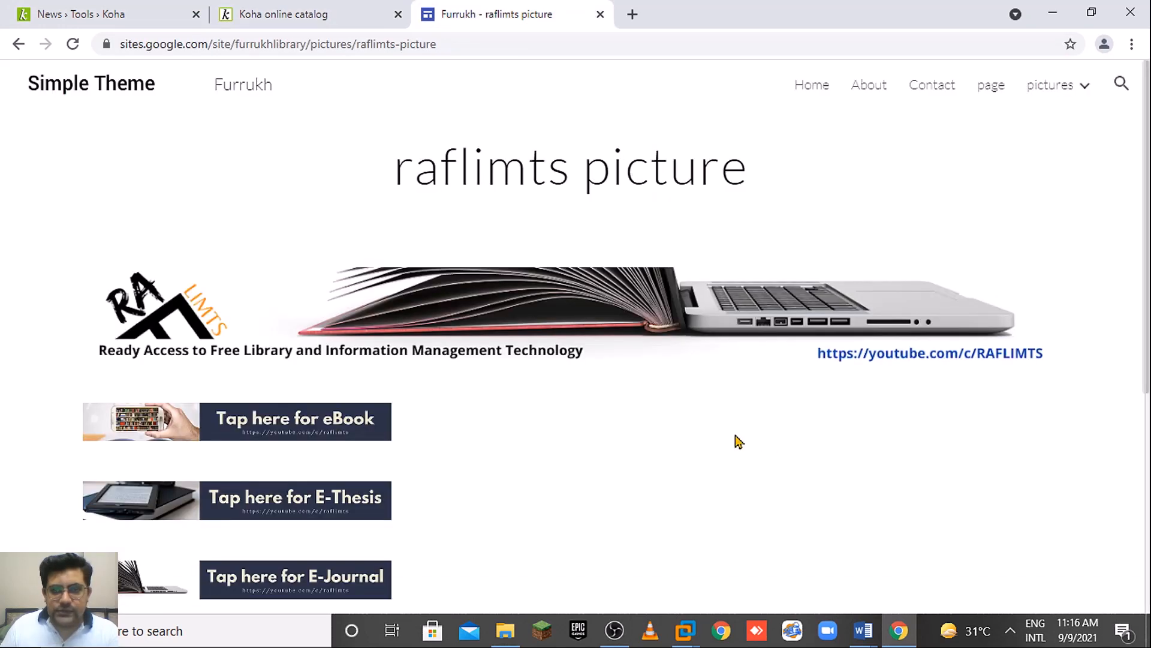
{"action": "right_click", "coordinate": [663, 325]}
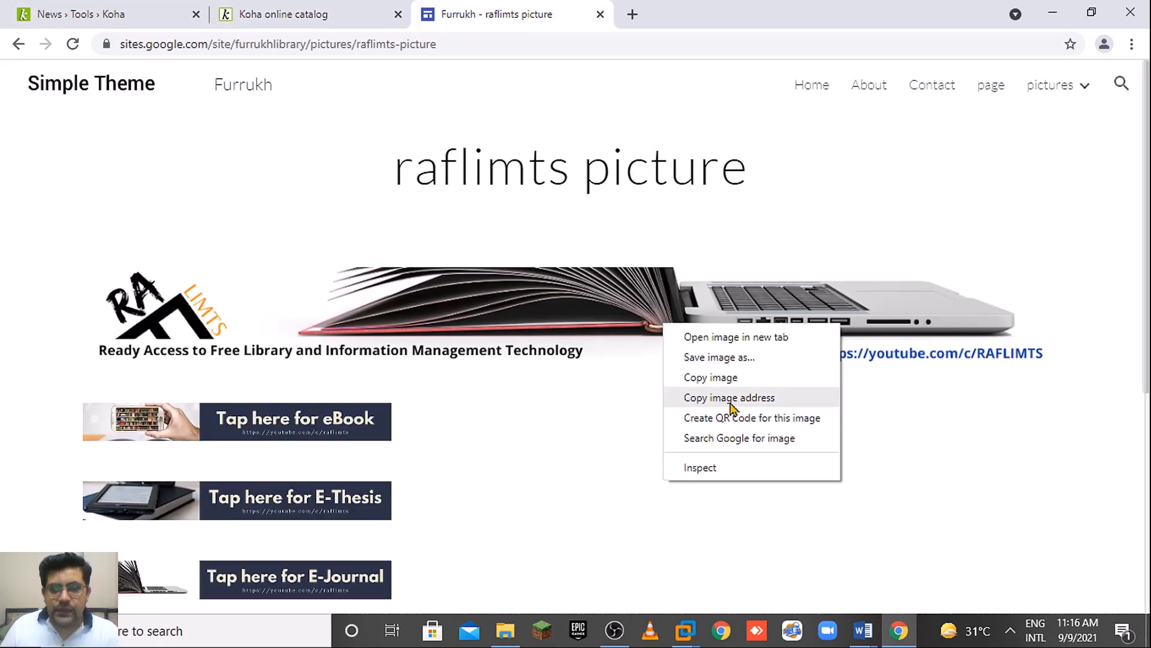
{"action": "left_click", "coordinate": [752, 399]}
{"action": "left_click", "coordinate": [116, 14]}
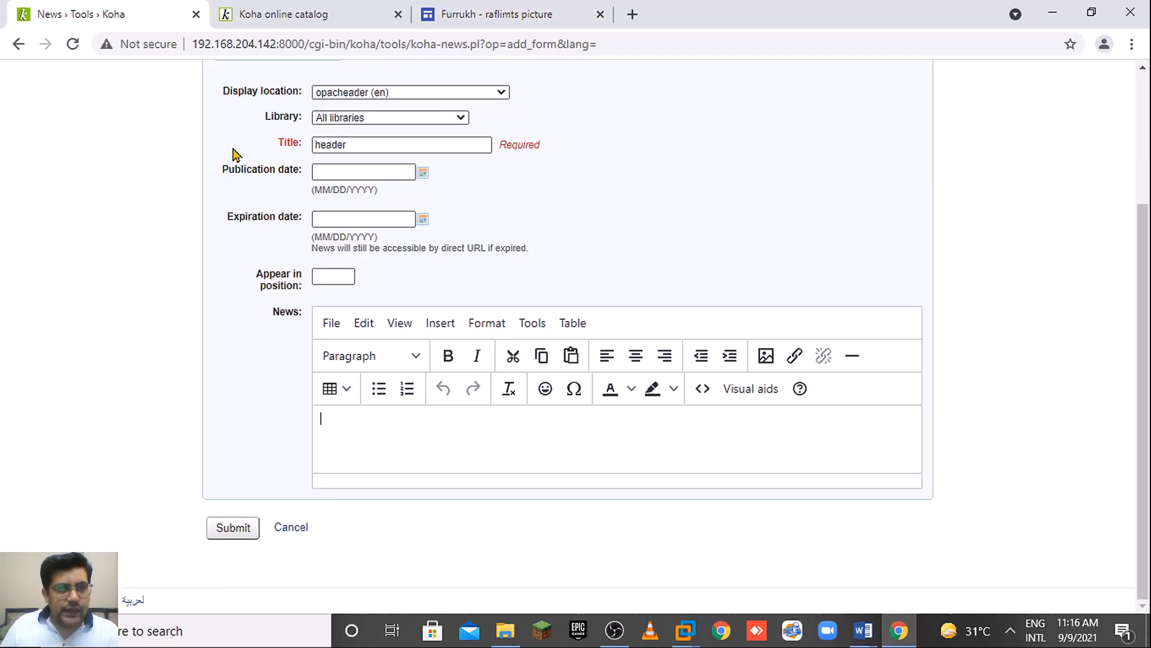
Insert the banner from the copied address, described 'RAFLIMTS', at 1280 × 125.
{"action": "left_click", "coordinate": [766, 358]}
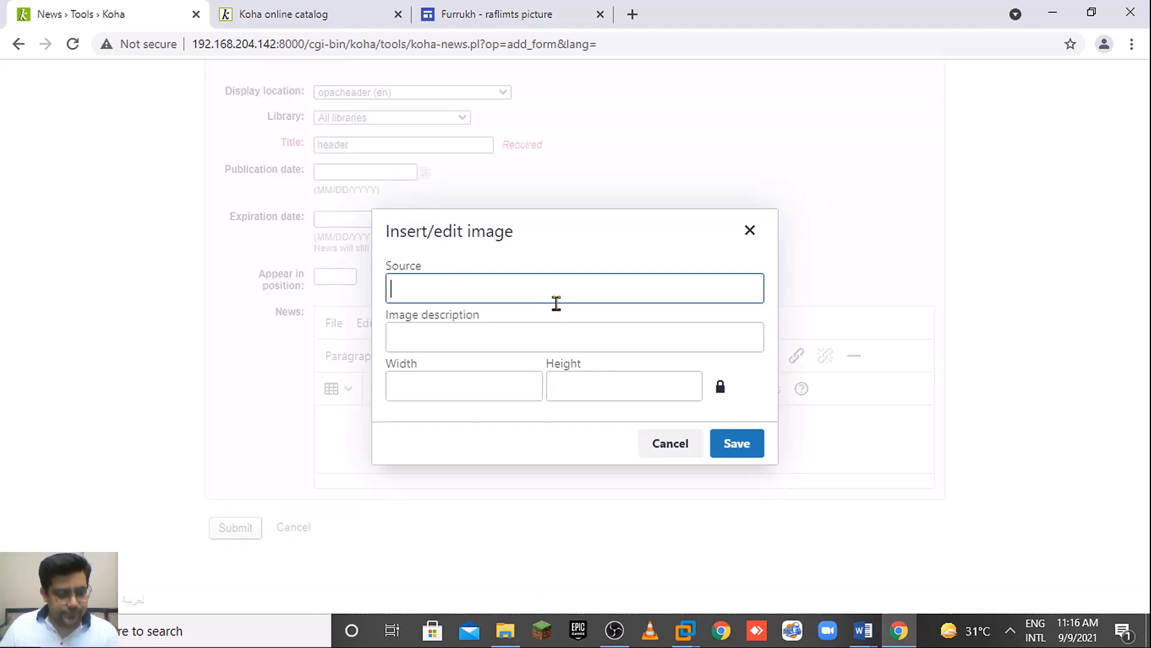
{"action": "key", "text": "ctrl+v"}
{"action": "left_click", "coordinate": [513, 330]}
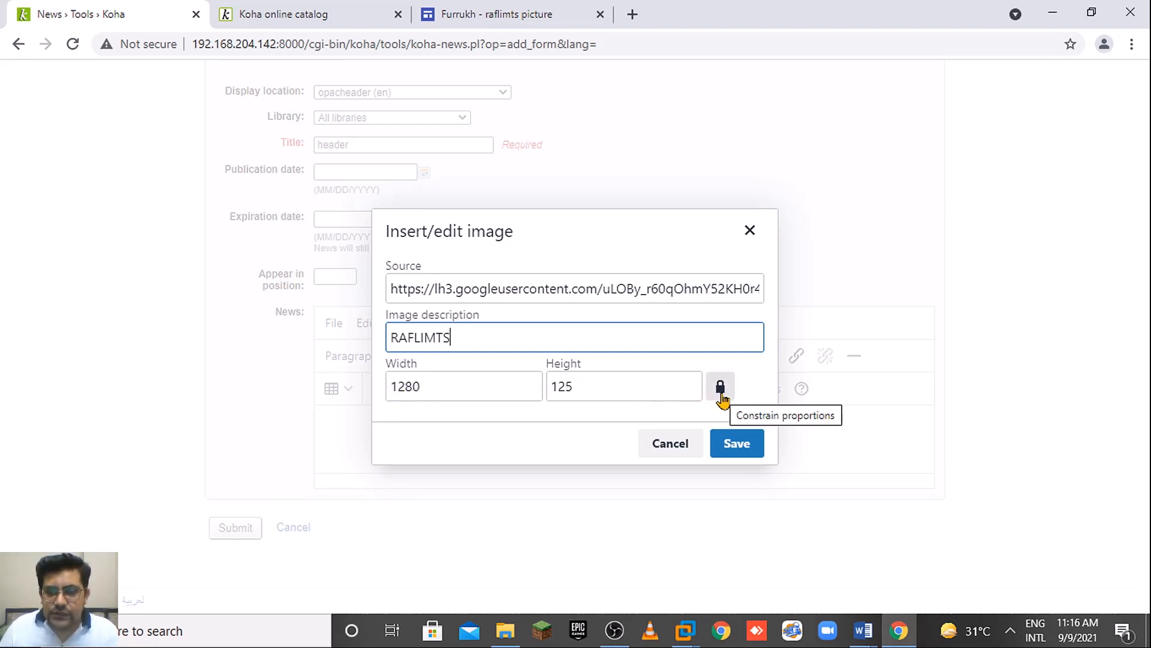
{"action": "left_click", "coordinate": [743, 453]}
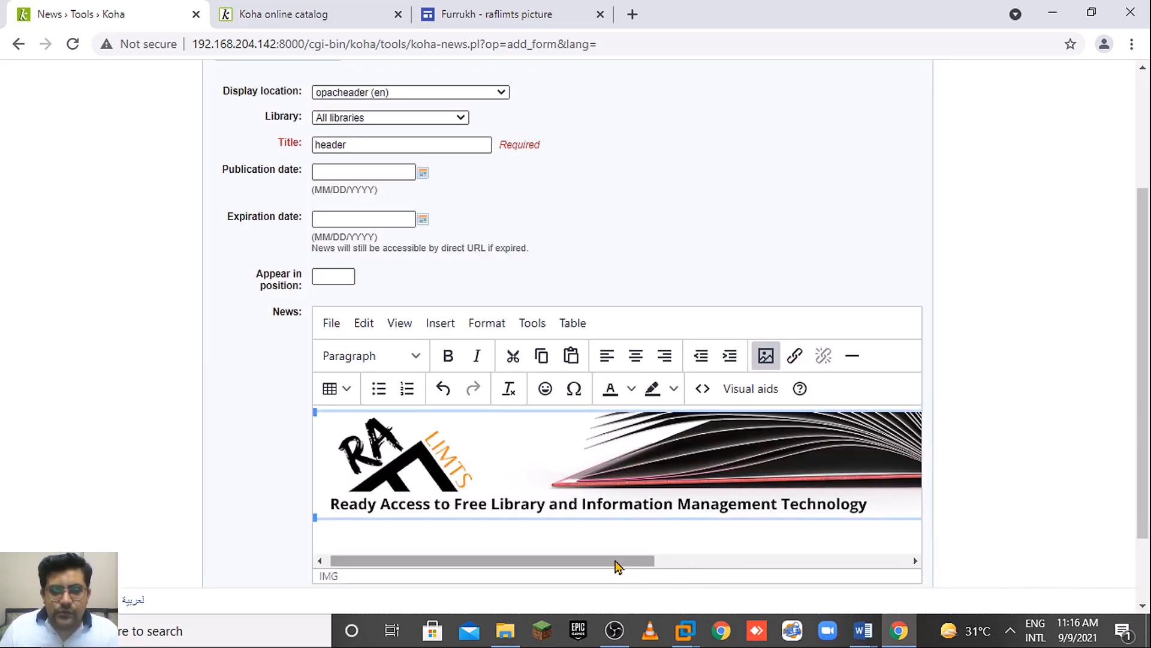
{"action": "left_click_drag", "start_coordinate": [617, 565], "coordinate": [476, 545]}
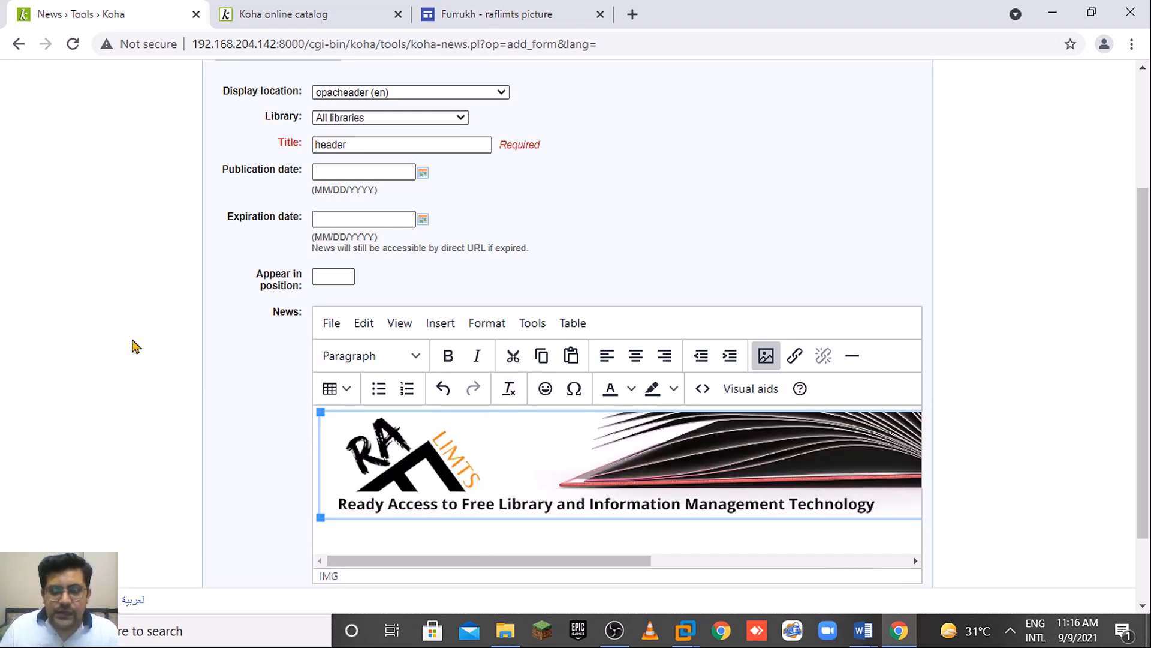
Link the banner to the OPAC opac-main.pl page, titled 'Welcome to RAFLIMTS Library', opening in a new window.
{"action": "left_click", "coordinate": [795, 358]}
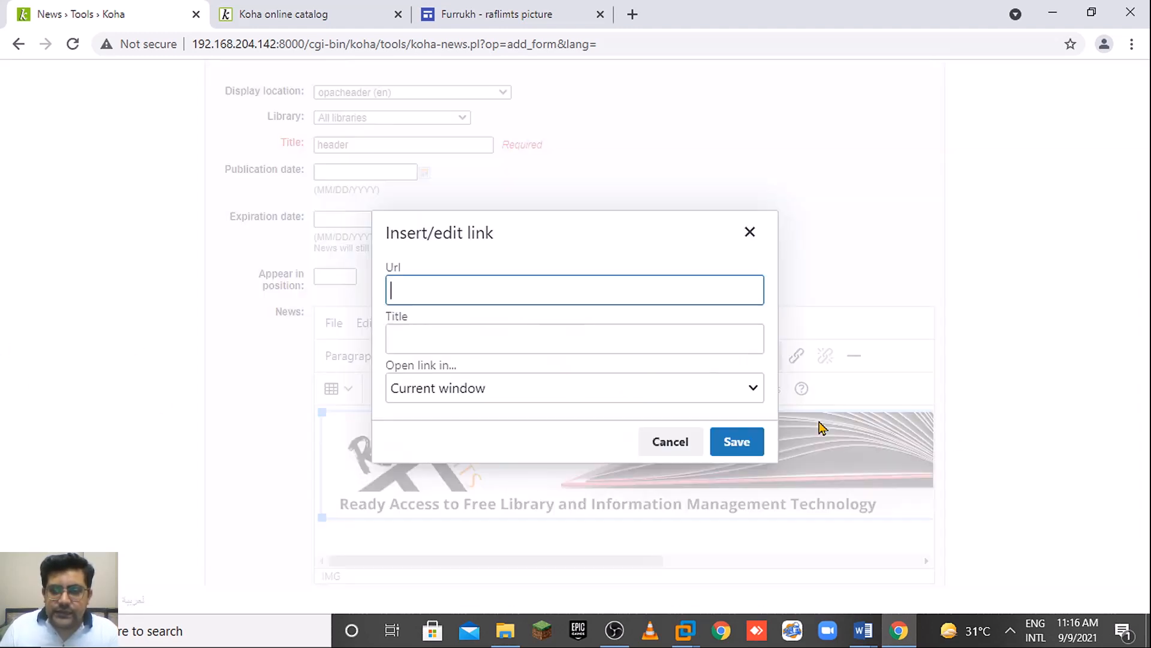
{"action": "left_click", "coordinate": [338, 15]}
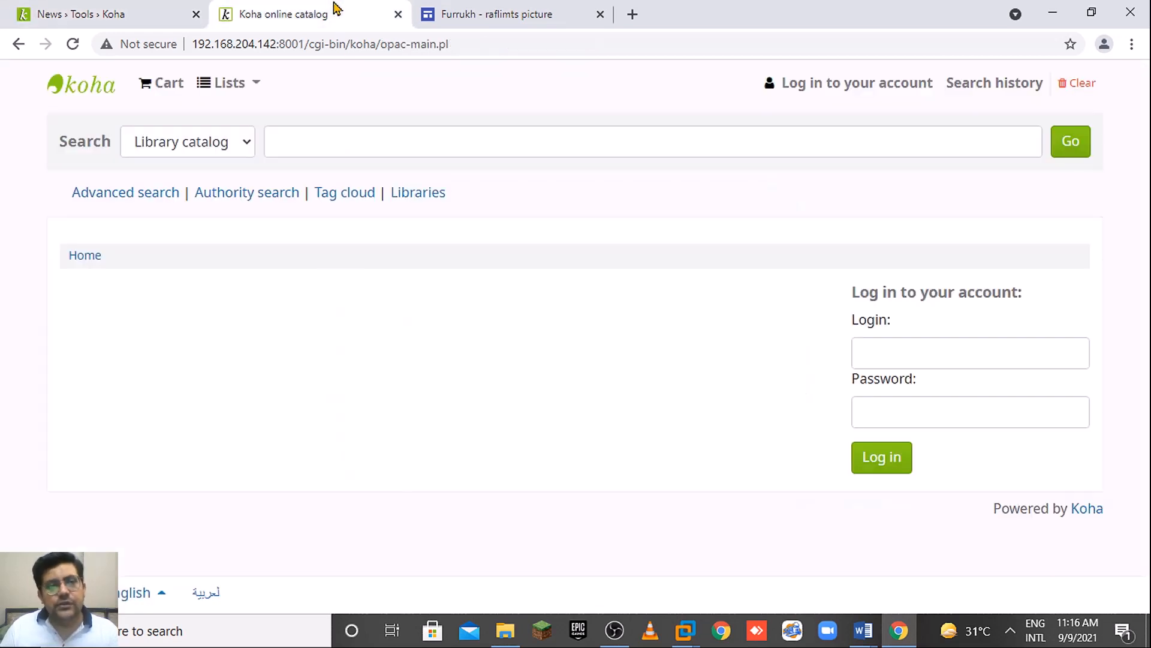
{"action": "left_click", "coordinate": [297, 43]}
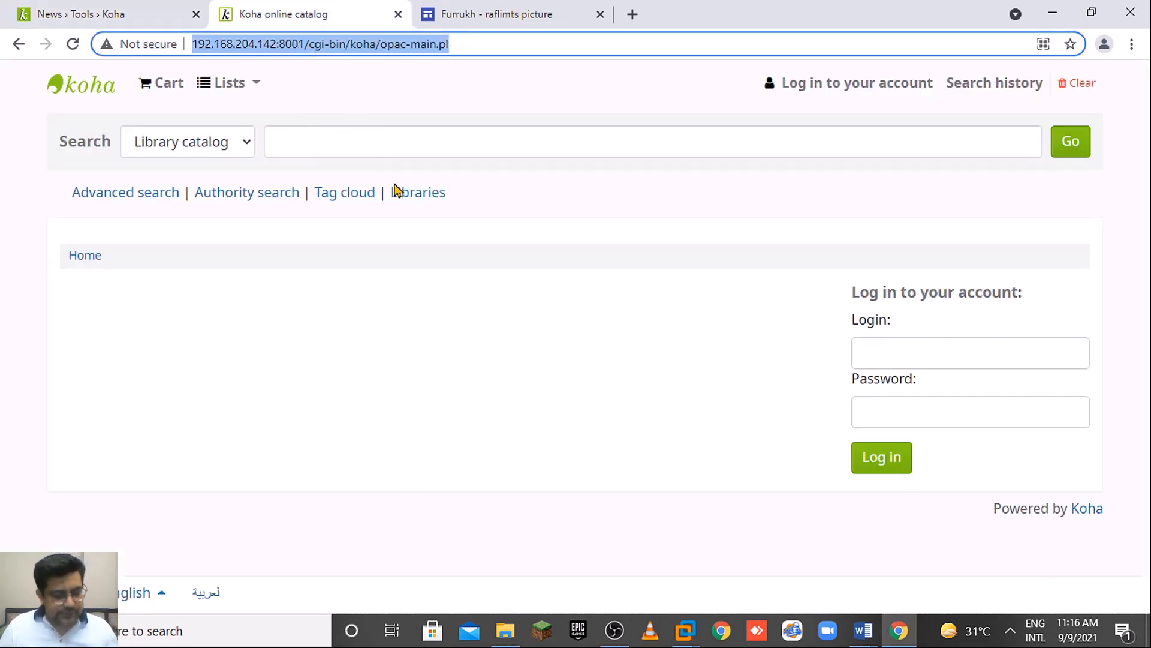
{"action": "left_click", "coordinate": [78, 12]}
{"action": "key", "text": "ctrl+v"}
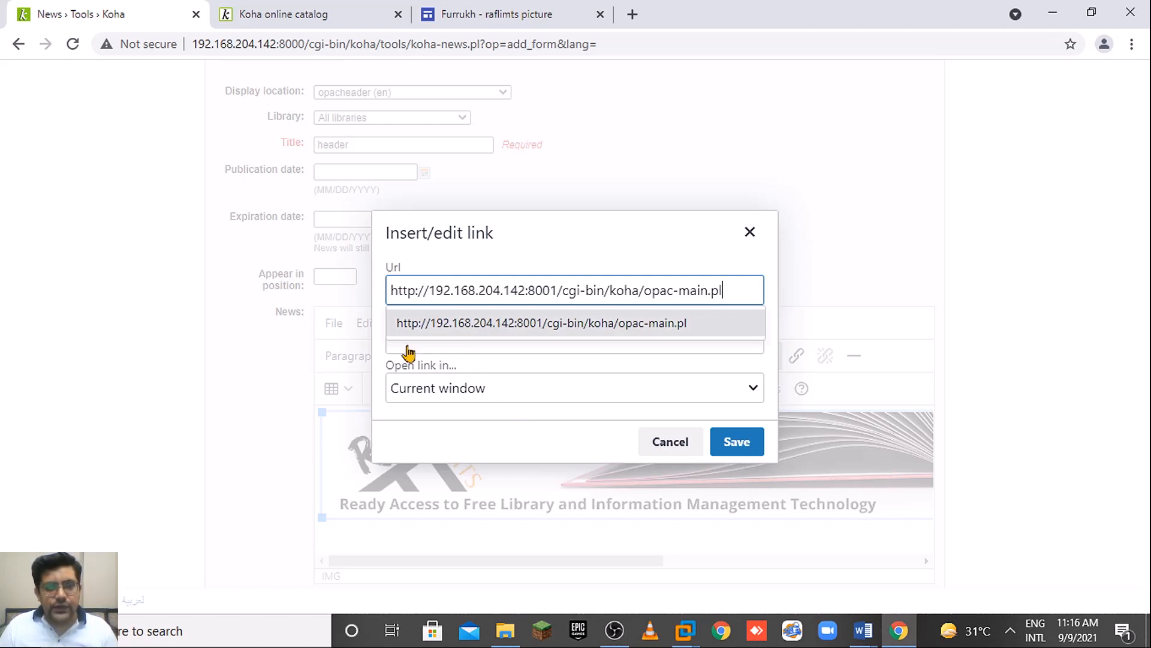
{"action": "left_click", "coordinate": [418, 349]}
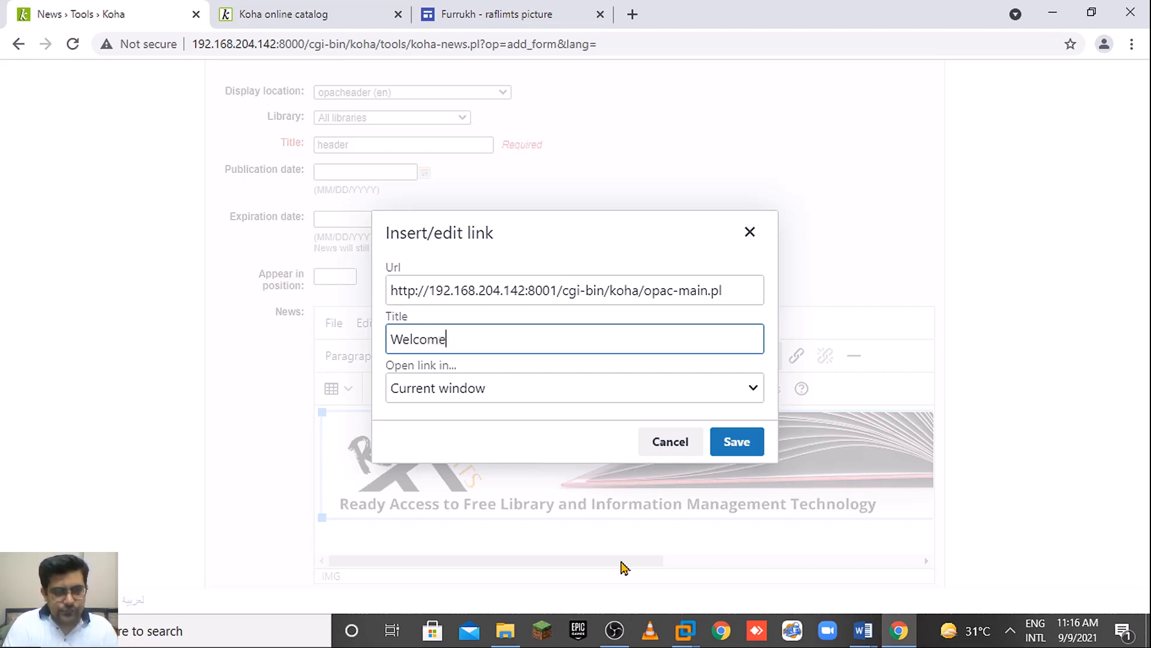
{"action": "type", "text": "Welcome to RAFLIMTS Library"}
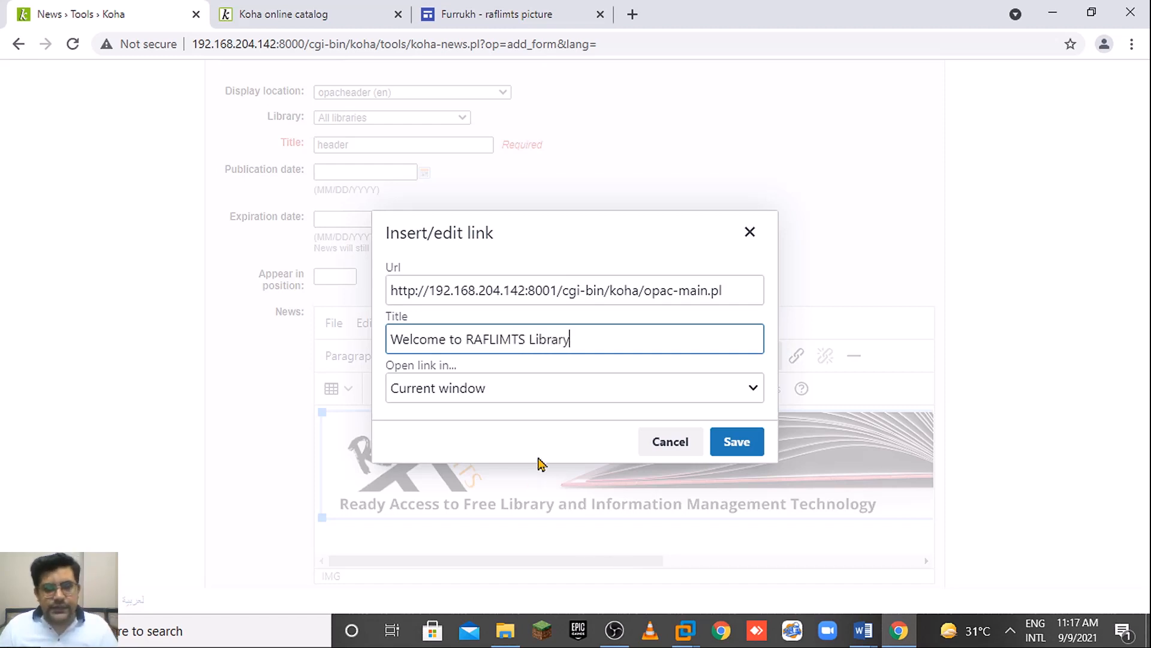
{"action": "left_click", "coordinate": [476, 390]}
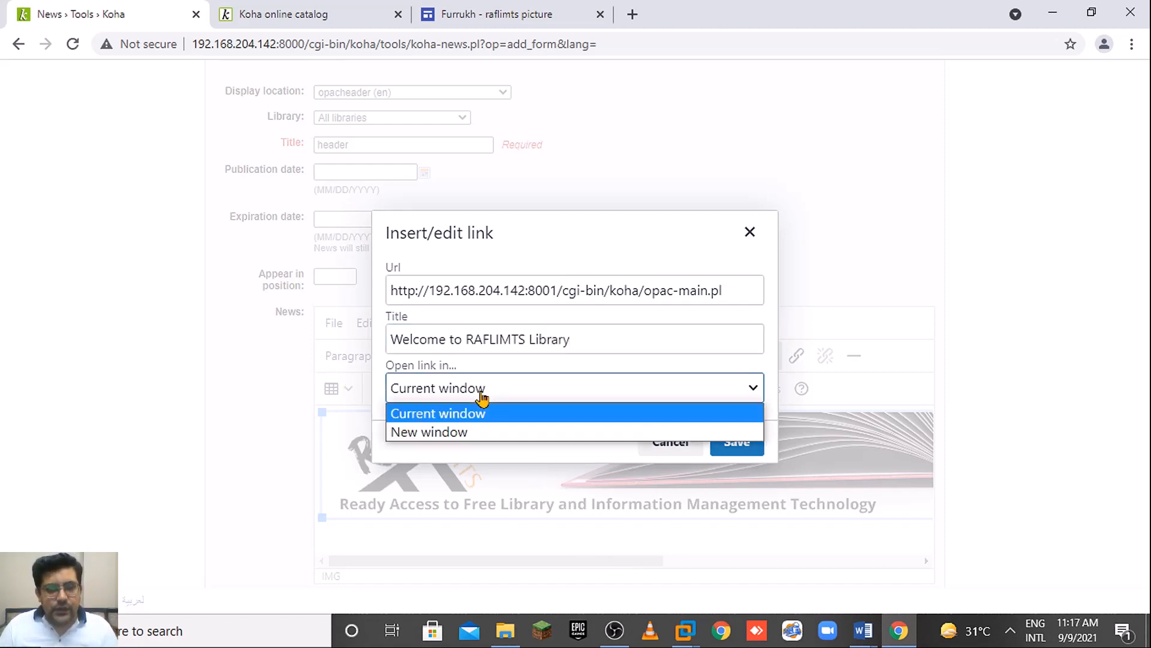
{"action": "left_click", "coordinate": [447, 433]}
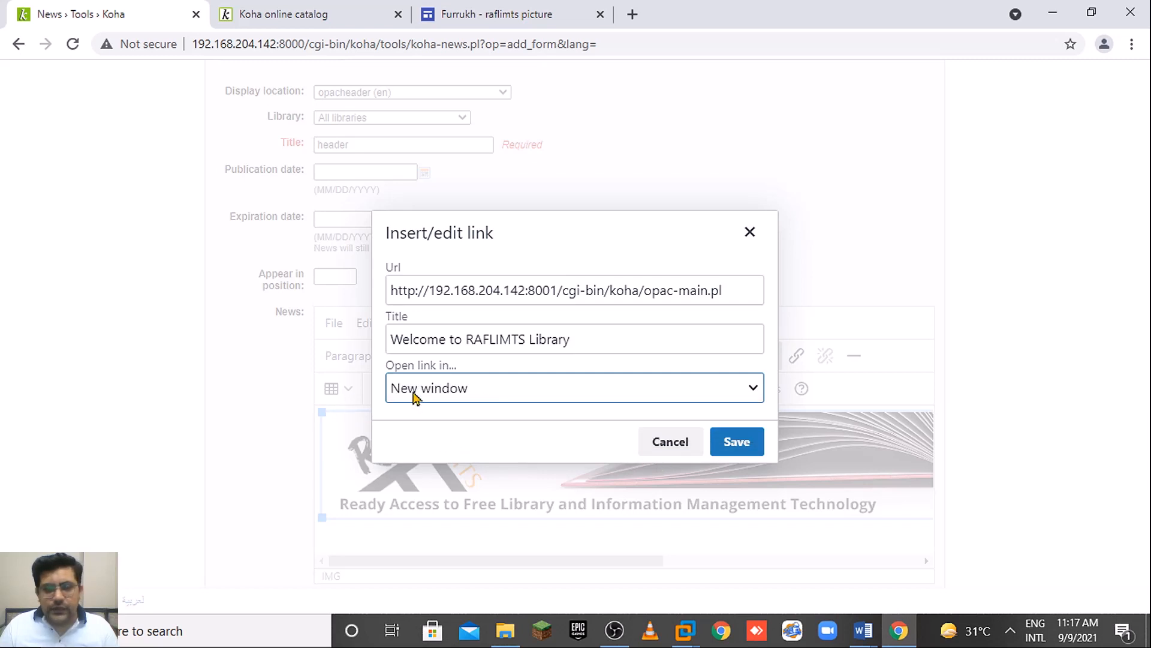
{"action": "left_click", "coordinate": [737, 451]}
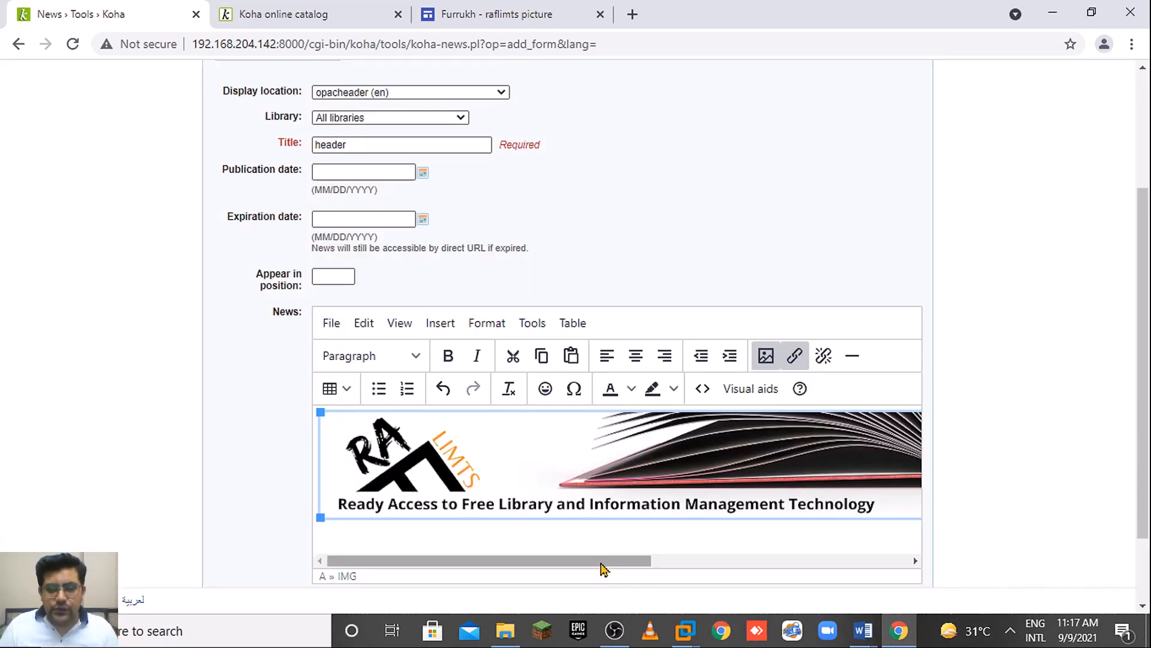
Submit the 'header' news entry for opacheader_en.
{"action": "left_click_drag", "start_coordinate": [601, 561], "coordinate": [757, 565]}
{"action": "left_click_drag", "start_coordinate": [861, 574], "coordinate": [457, 548]}
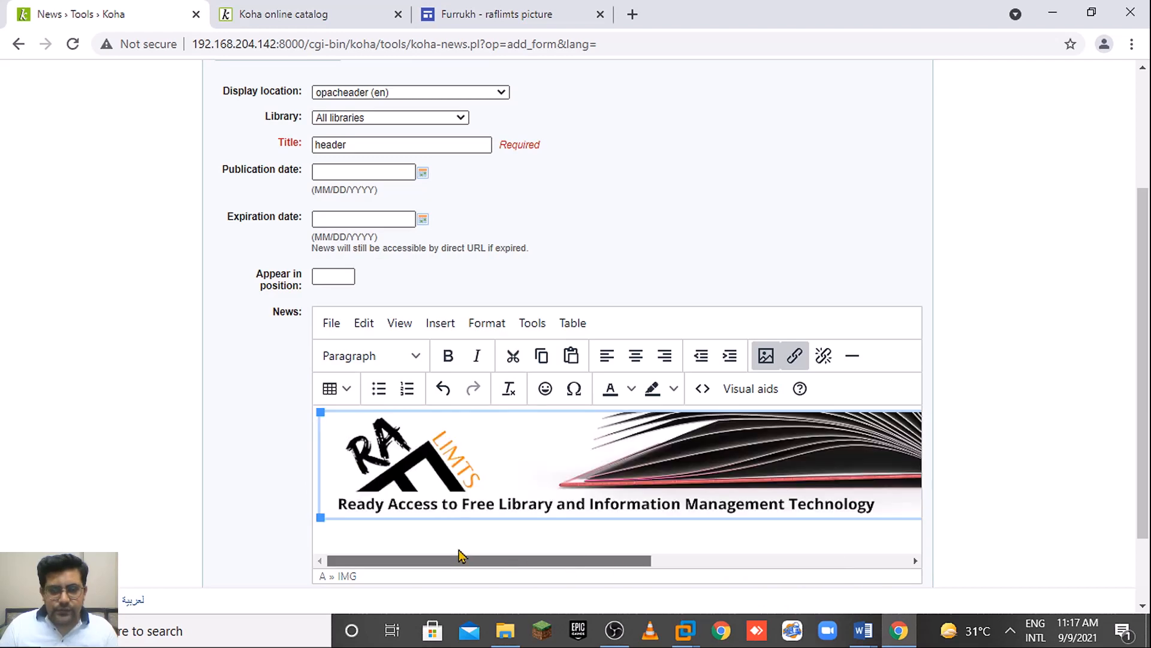
{"action": "left_click_drag", "start_coordinate": [1149, 394], "coordinate": [1148, 456]}
{"action": "left_click", "coordinate": [227, 528]}
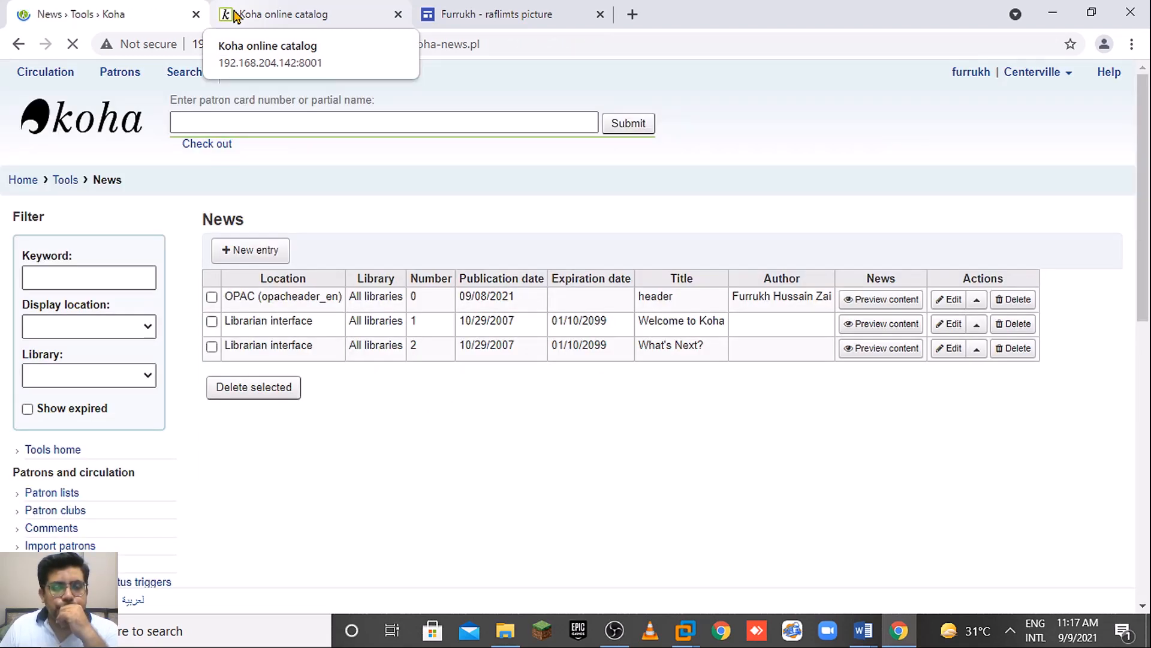
Reload the OPAC to confirm the banner shows, then return to the News list.
{"action": "left_click", "coordinate": [237, 18]}
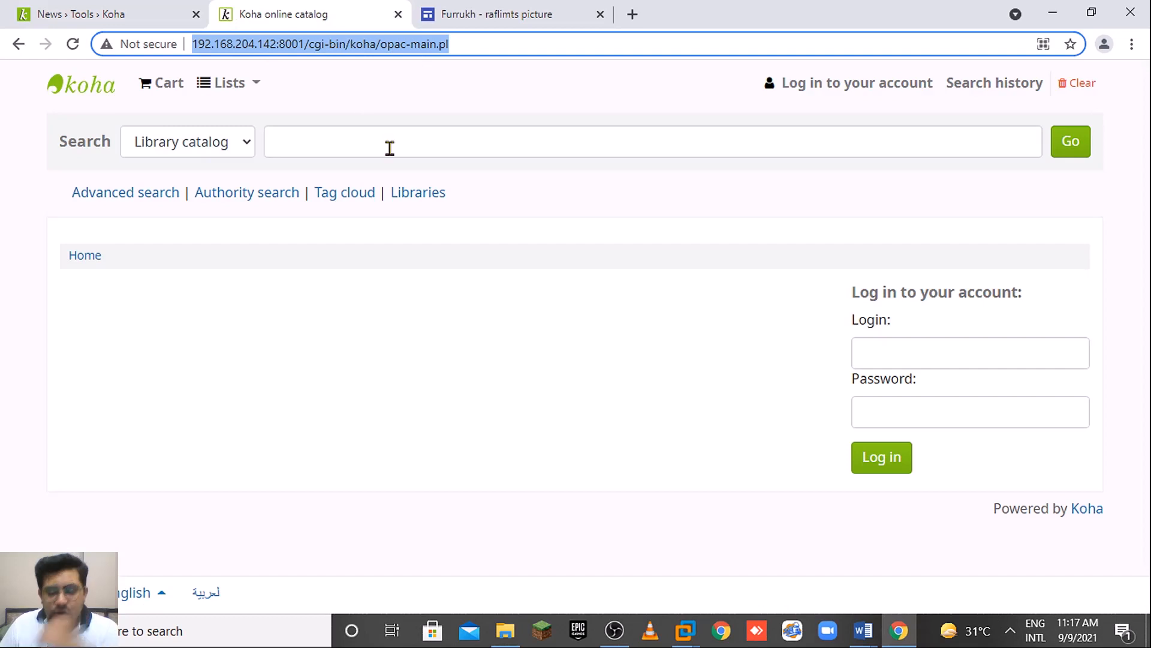
{"action": "key", "text": "Return"}
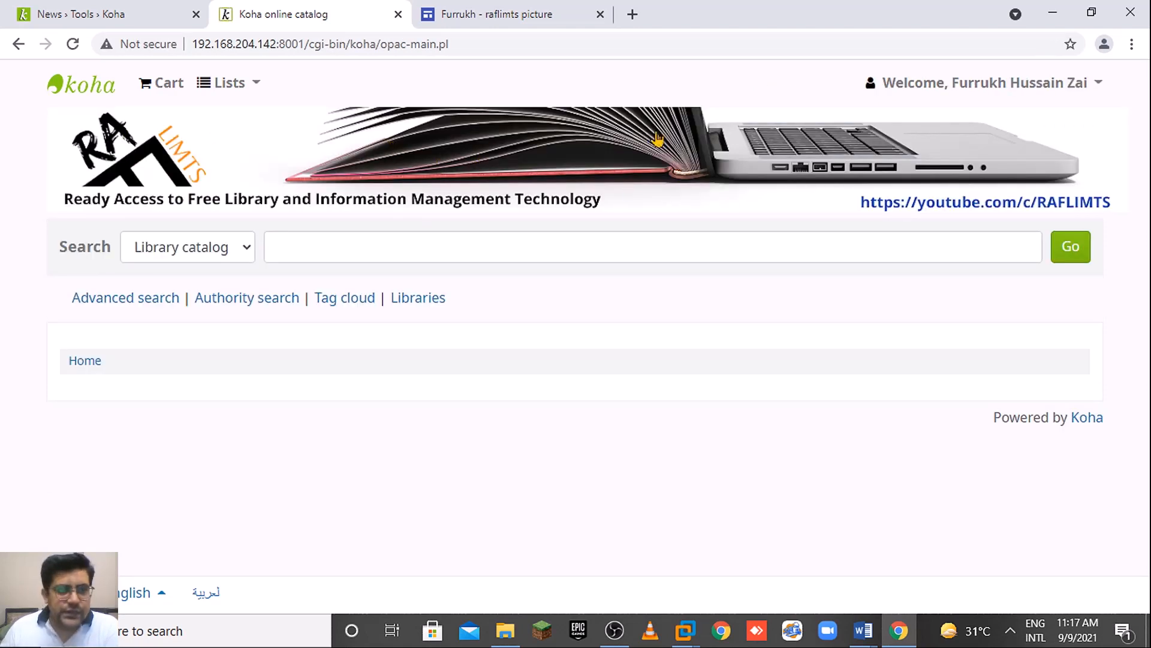
{"action": "left_click", "coordinate": [178, 9]}
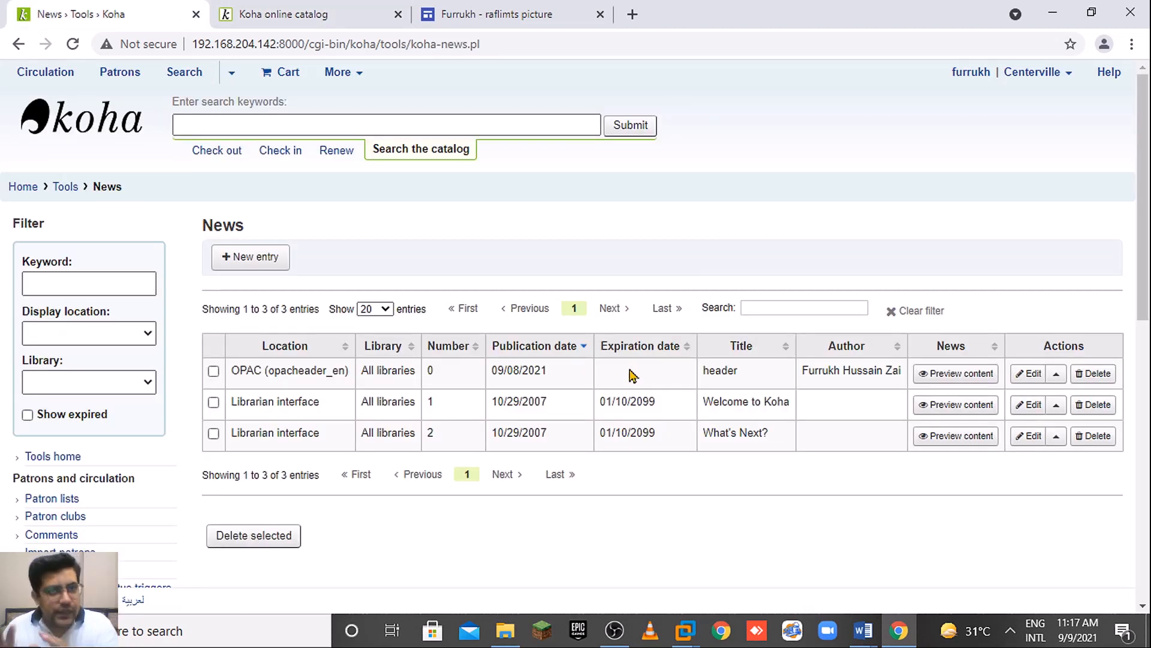
Open the saved 'header' entry for editing and inspect its HTML source.
{"action": "left_click", "coordinate": [1029, 373]}
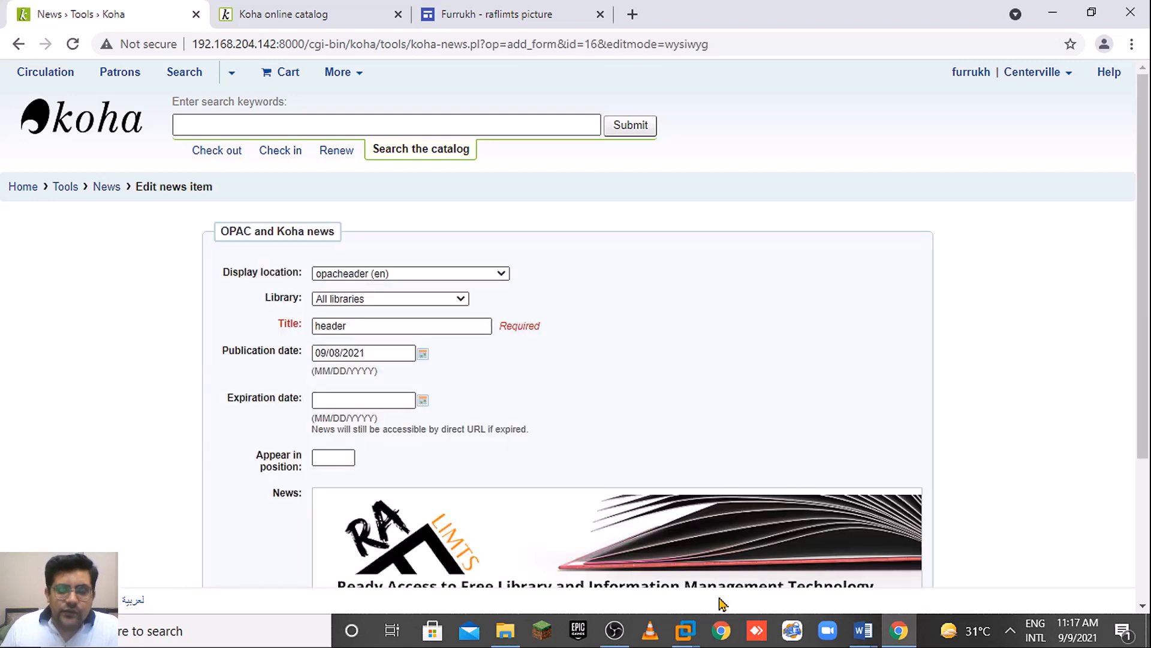
{"action": "left_click_drag", "start_coordinate": [1146, 225], "coordinate": [1146, 357]}
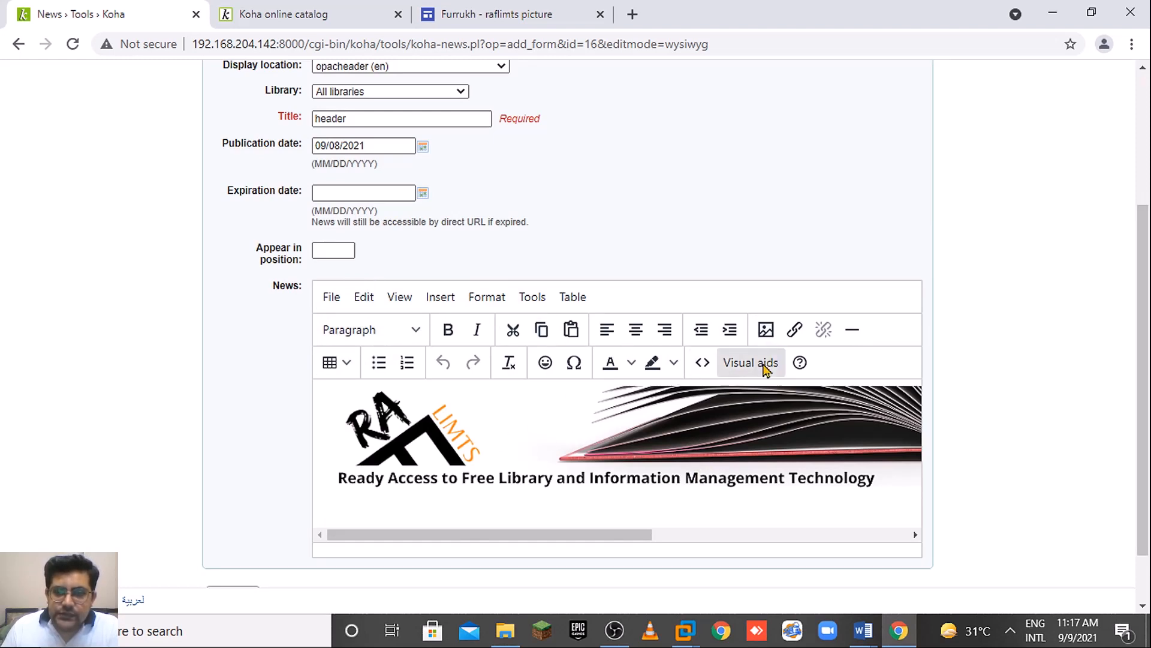
{"action": "left_click", "coordinate": [703, 363]}
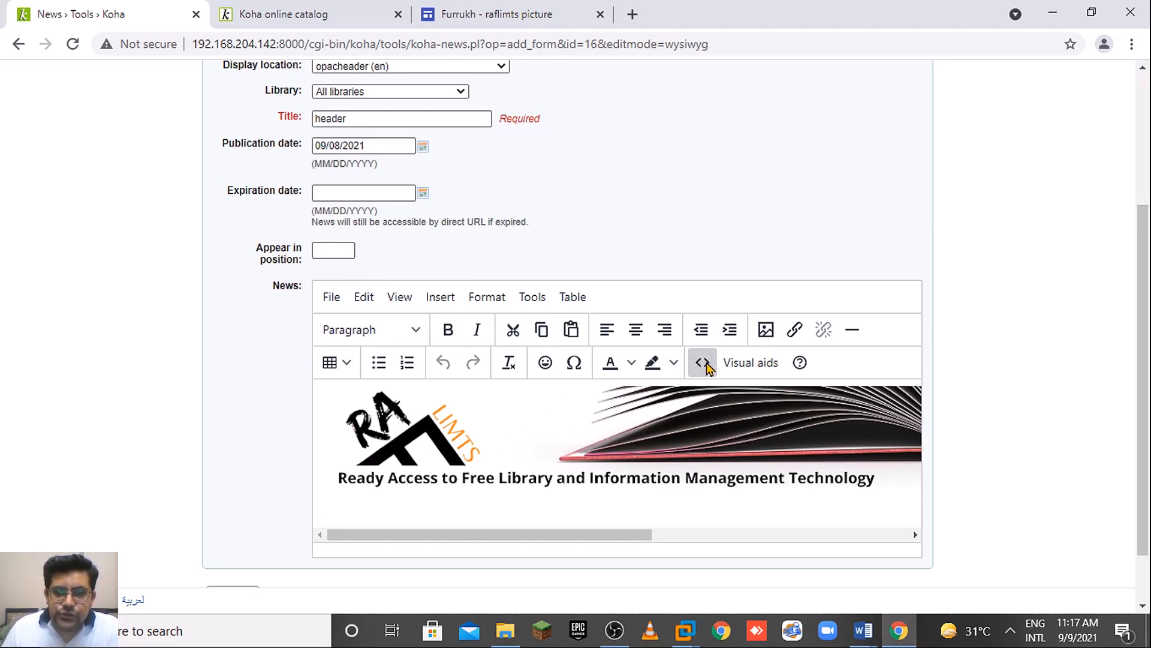
{"action": "left_click_drag", "start_coordinate": [879, 179], "coordinate": [46, 87]}
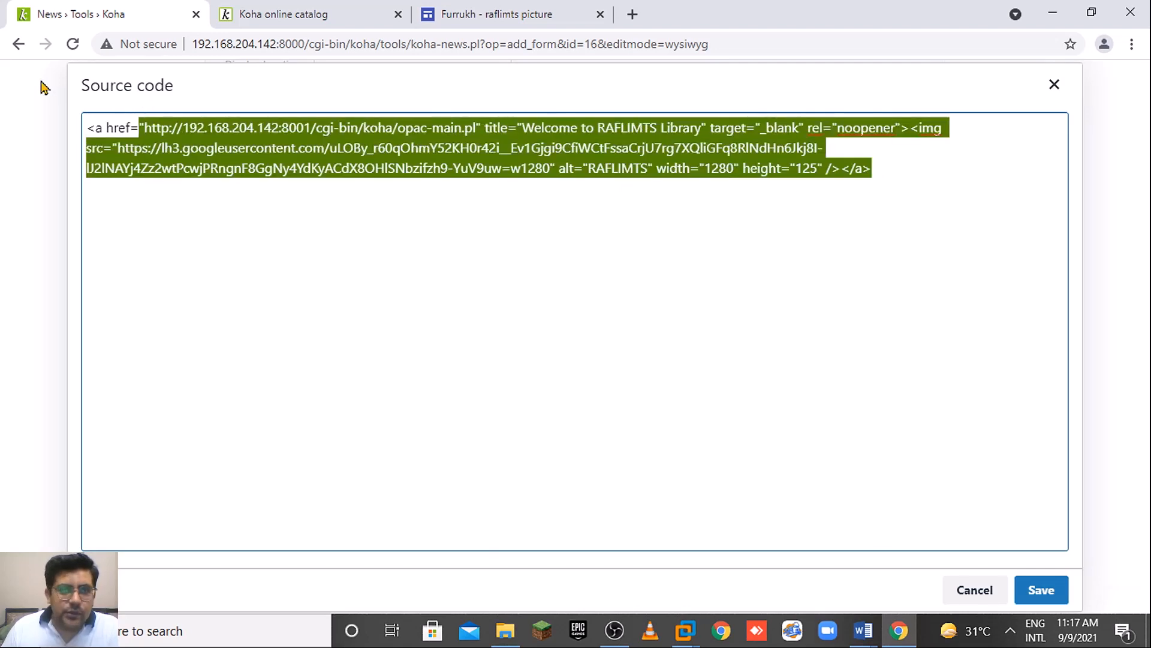
{"action": "left_click", "coordinate": [967, 592]}
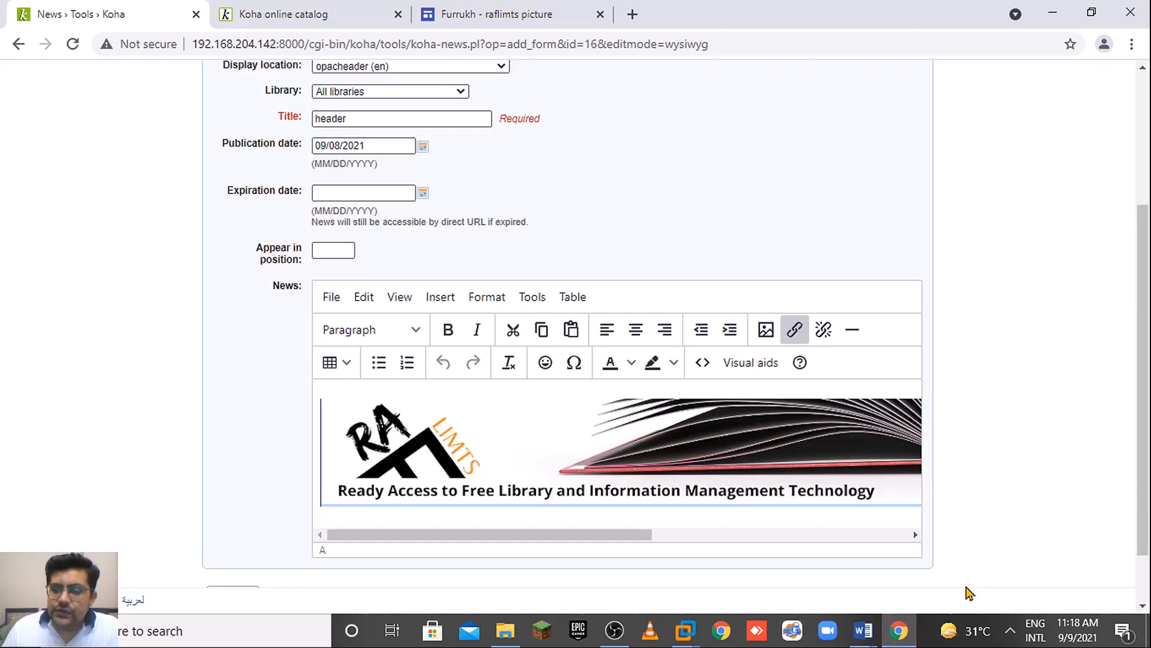
Review the RAFLIMTS banner and the YouTube channel address in the editor body.
{"action": "left_click_drag", "start_coordinate": [1142, 328], "coordinate": [1144, 396]}
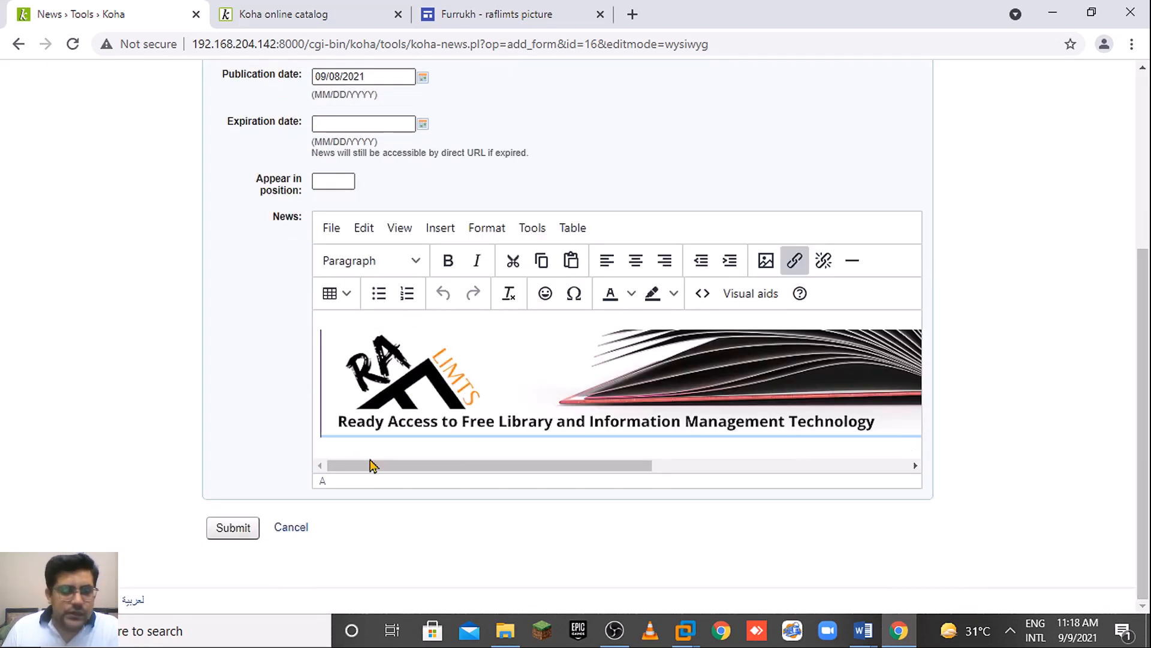
{"action": "left_click_drag", "start_coordinate": [359, 465], "coordinate": [605, 469]}
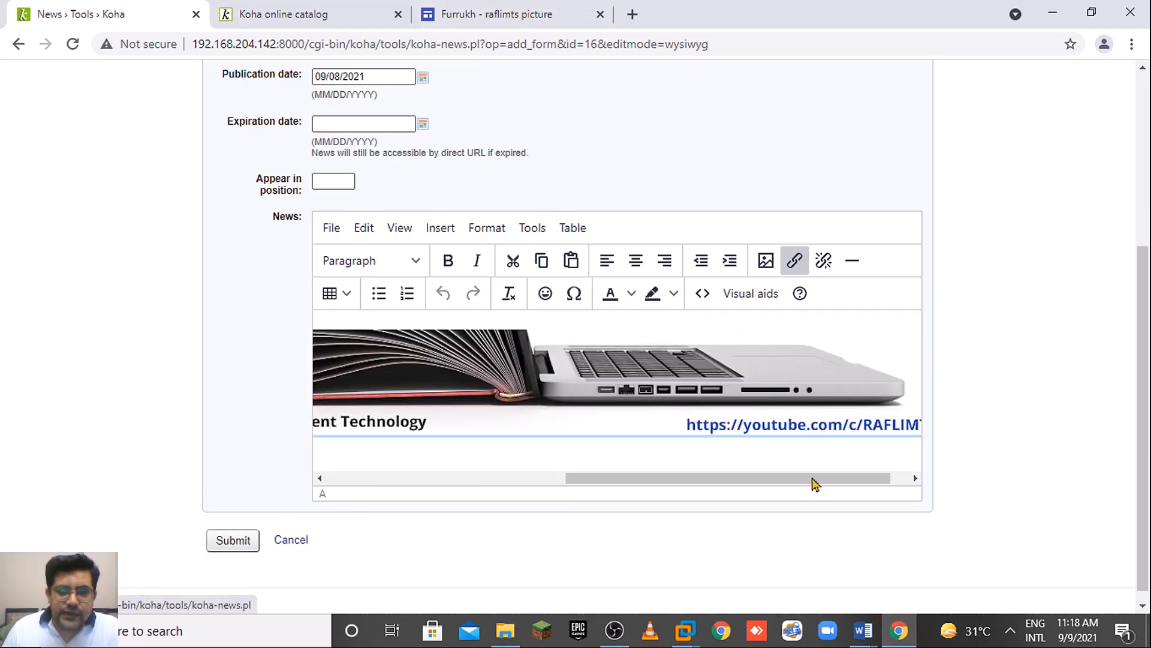
{"action": "left_click_drag", "start_coordinate": [772, 480], "coordinate": [838, 491]}
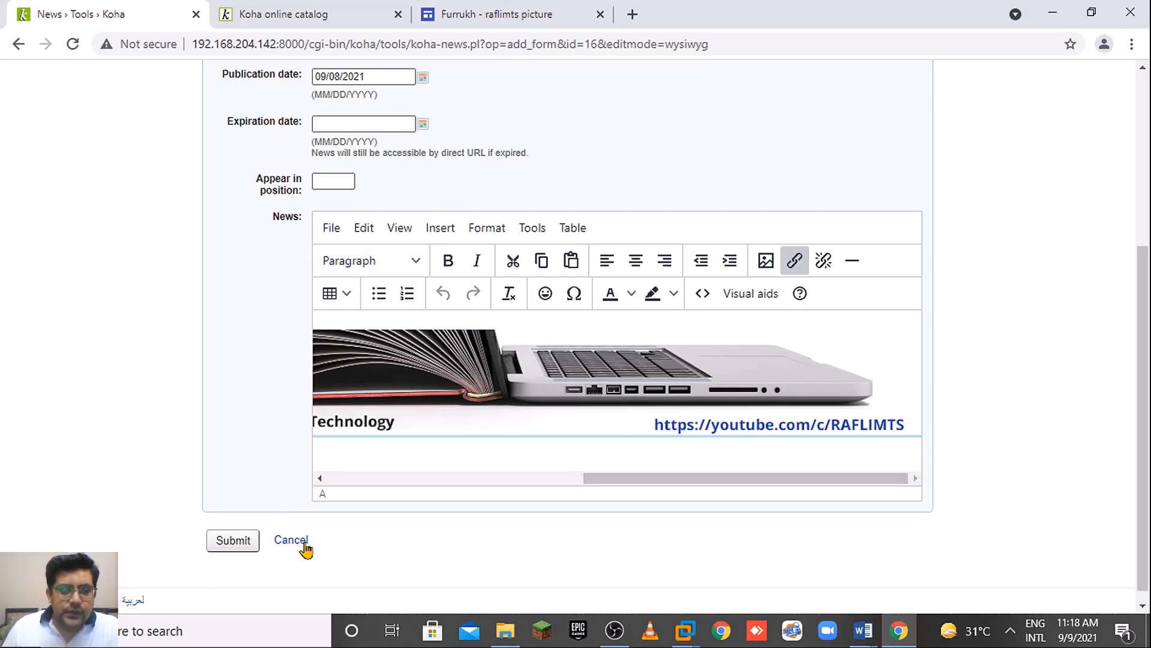
{"action": "scroll", "coordinate": [1149, 438], "scroll_direction": "up", "scroll_amount": 1}
{"action": "scroll", "coordinate": [1148, 438], "scroll_direction": "up", "scroll_amount": 5}
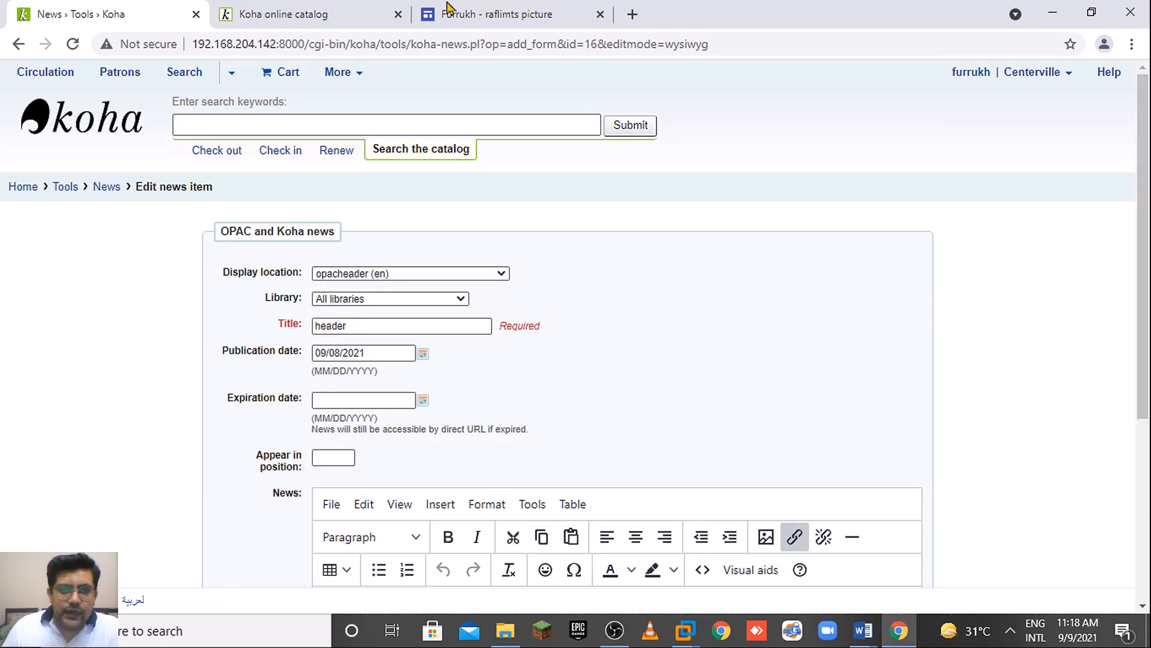
Check the public catalog home page, then leave the header item for the news list.
{"action": "left_click", "coordinate": [280, 12]}
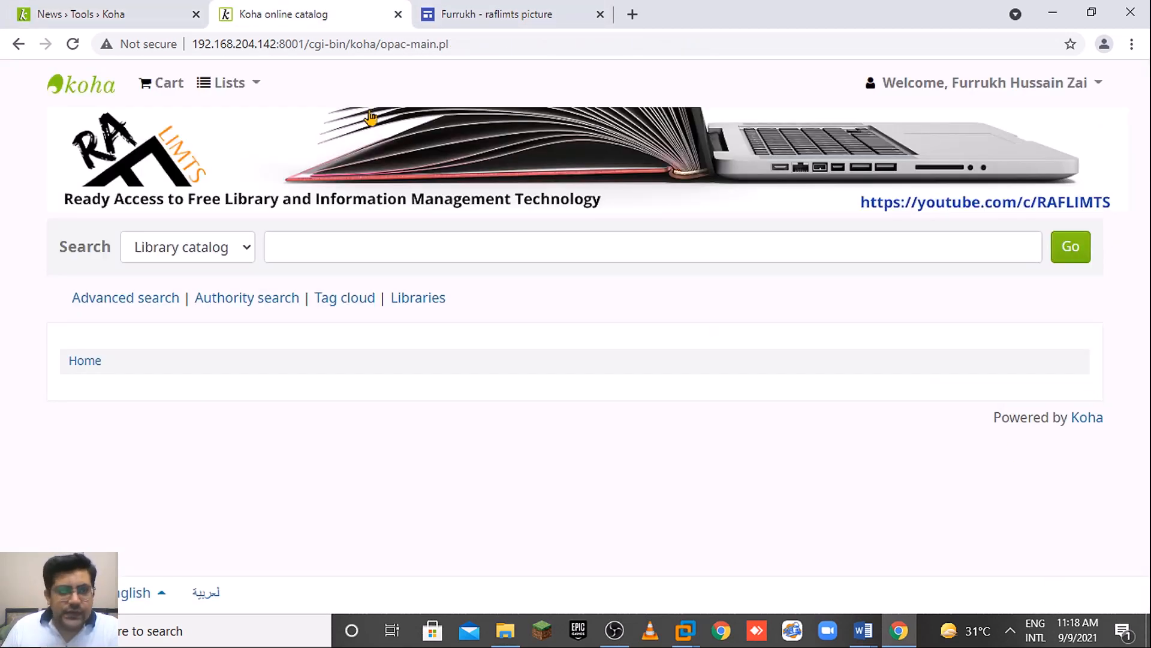
{"action": "left_click", "coordinate": [172, 11]}
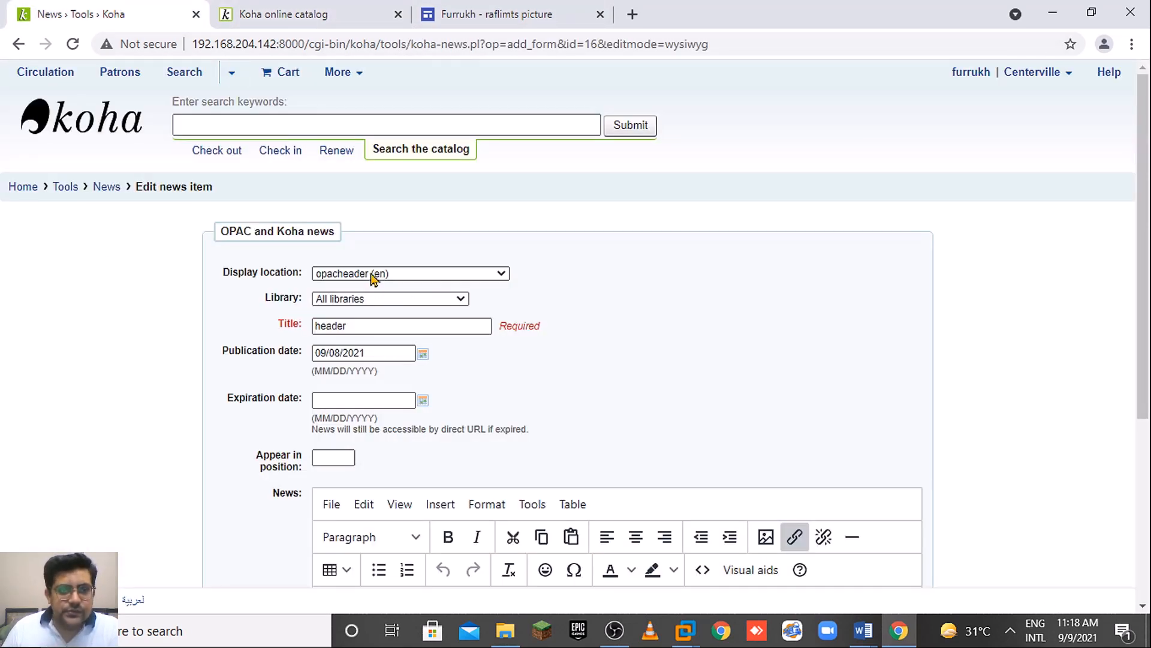
{"action": "left_click", "coordinate": [100, 187]}
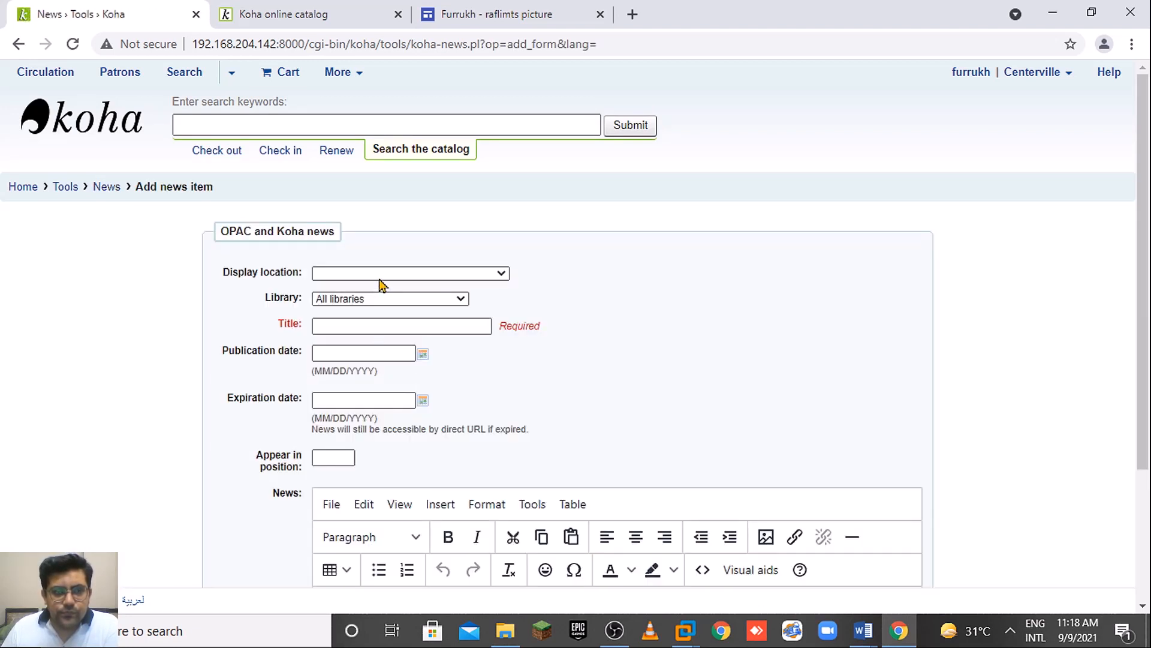
Set the new news item's display location to opacheader (en).
{"action": "left_click", "coordinate": [382, 274]}
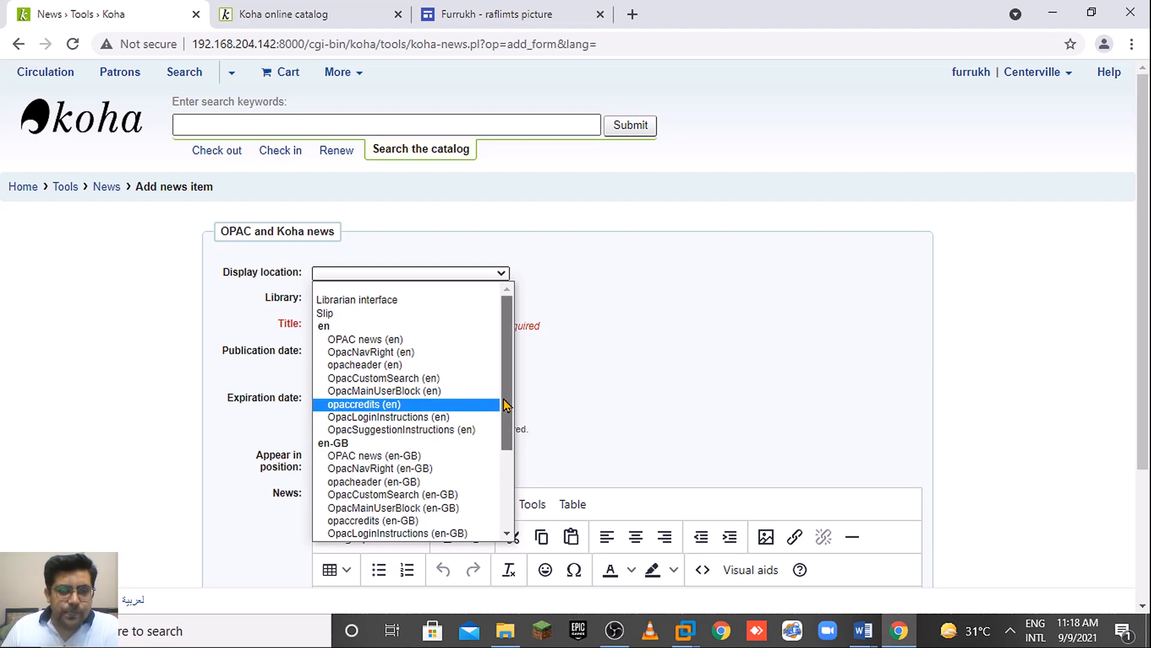
{"action": "left_click_drag", "start_coordinate": [507, 404], "coordinate": [490, 496]}
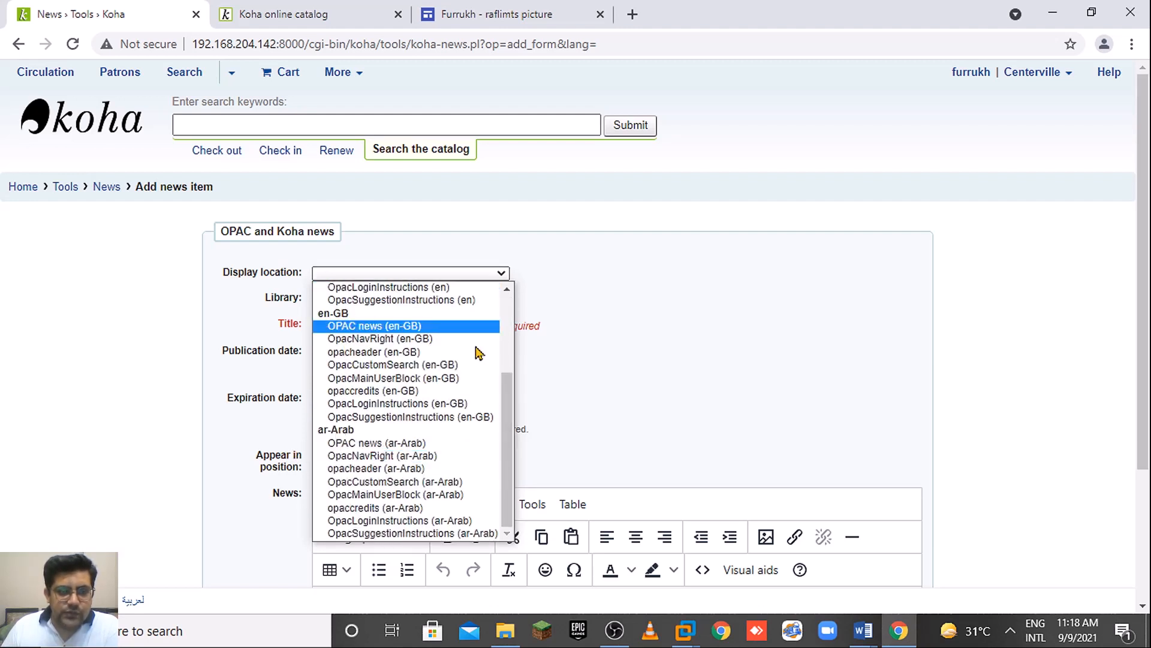
{"action": "left_click_drag", "start_coordinate": [507, 389], "coordinate": [517, 317]}
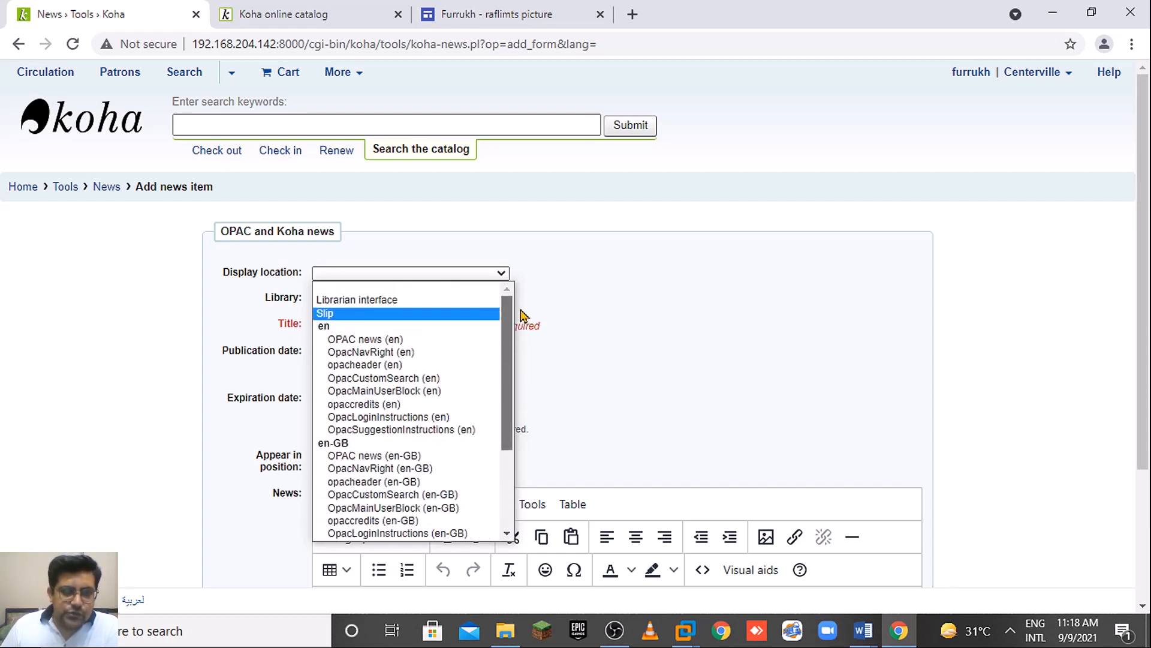
{"action": "left_click", "coordinate": [394, 367]}
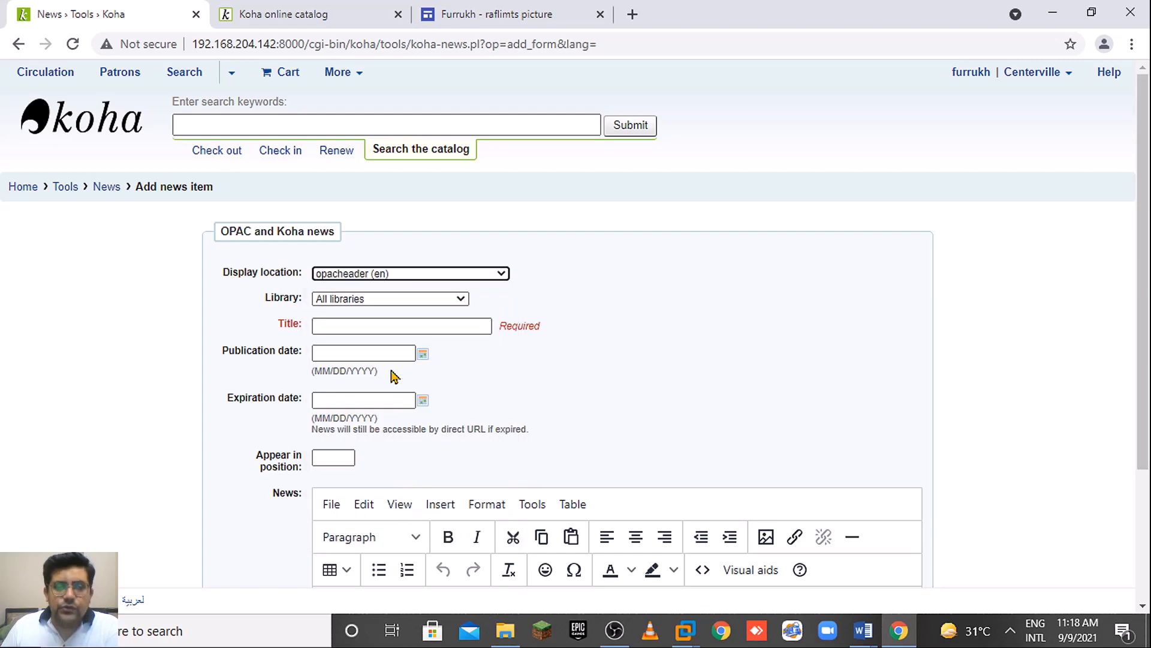
{"action": "left_click", "coordinate": [310, 22]}
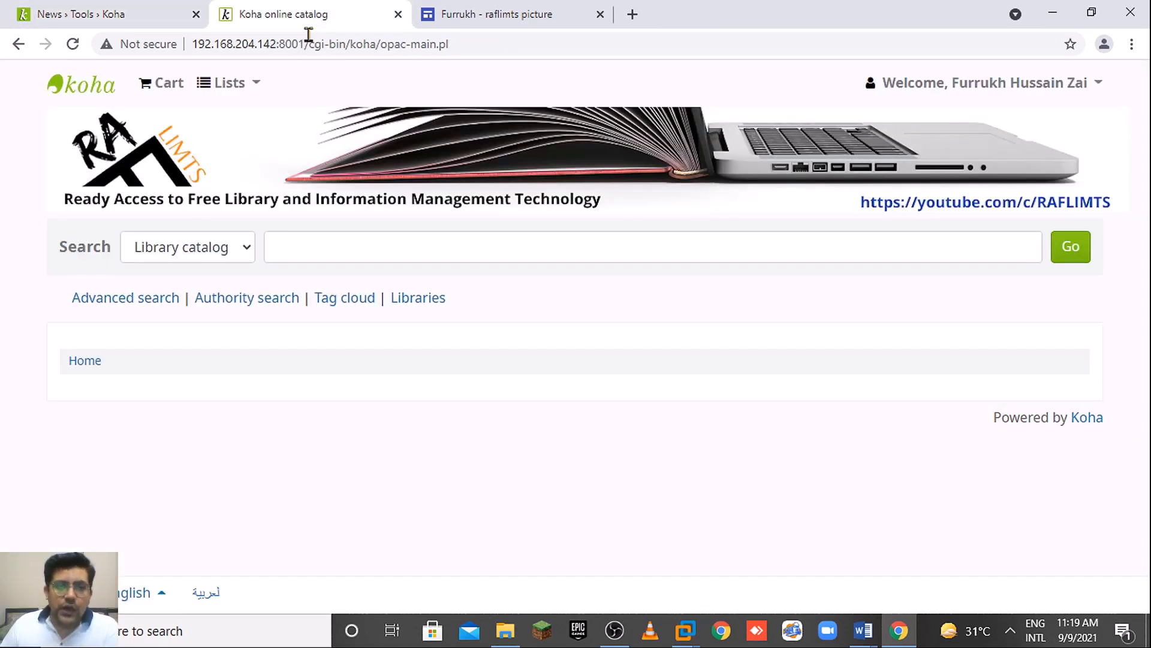
{"action": "left_click", "coordinate": [214, 600]}
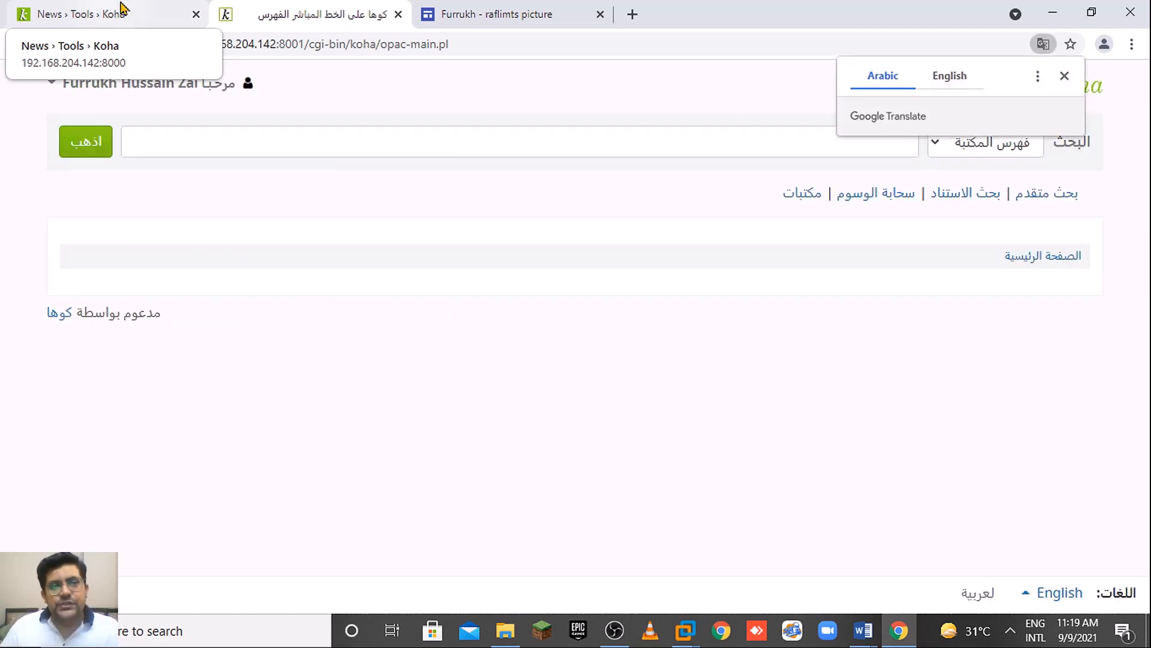
{"action": "left_click", "coordinate": [1065, 77]}
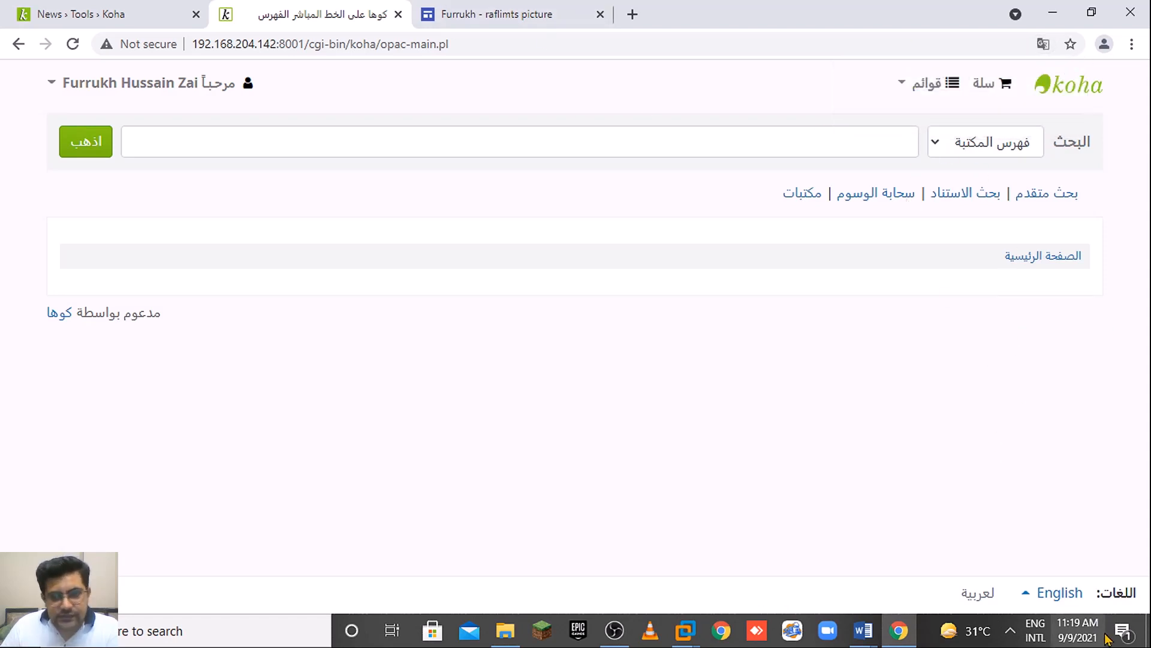
{"action": "left_click", "coordinate": [1064, 593]}
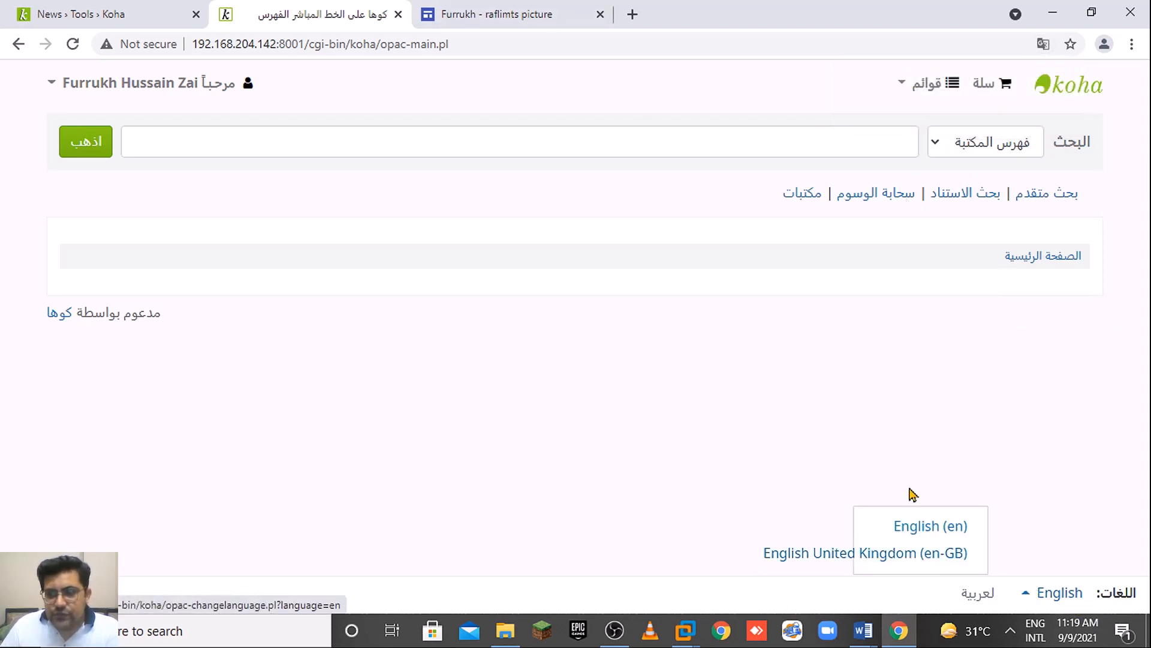
{"action": "left_click", "coordinate": [923, 525]}
{"action": "left_click", "coordinate": [110, 9]}
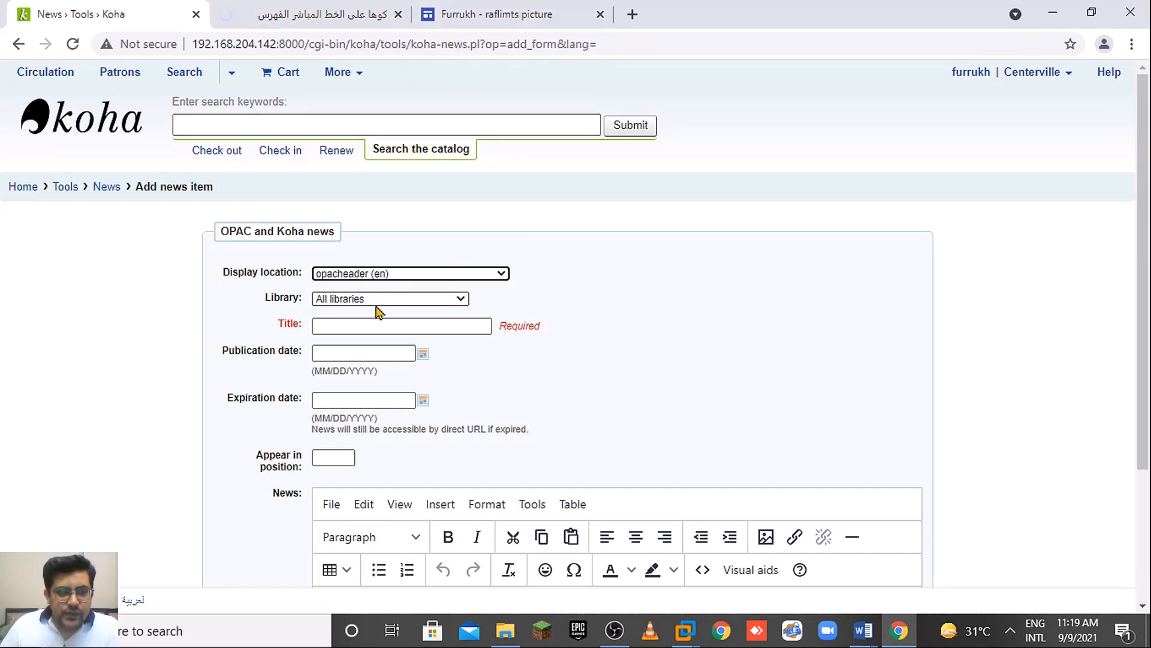
Set the news item's display location to OpacNavRight (en).
{"action": "left_click", "coordinate": [419, 331]}
{"action": "left_click", "coordinate": [419, 331]}
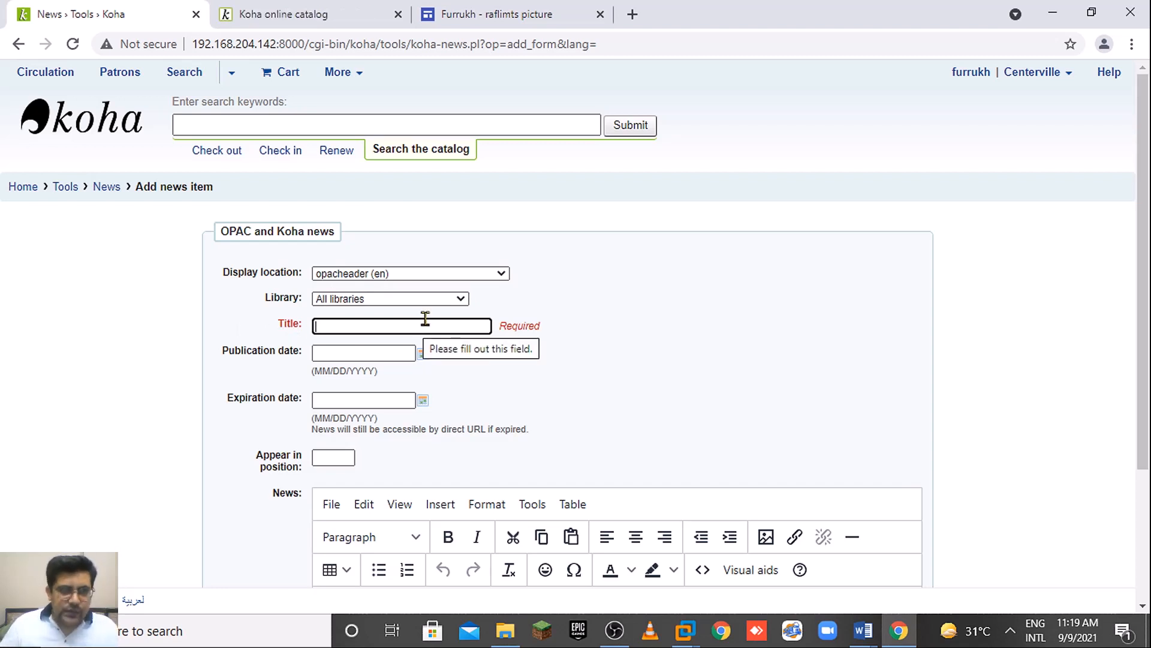
{"action": "left_click", "coordinate": [441, 275]}
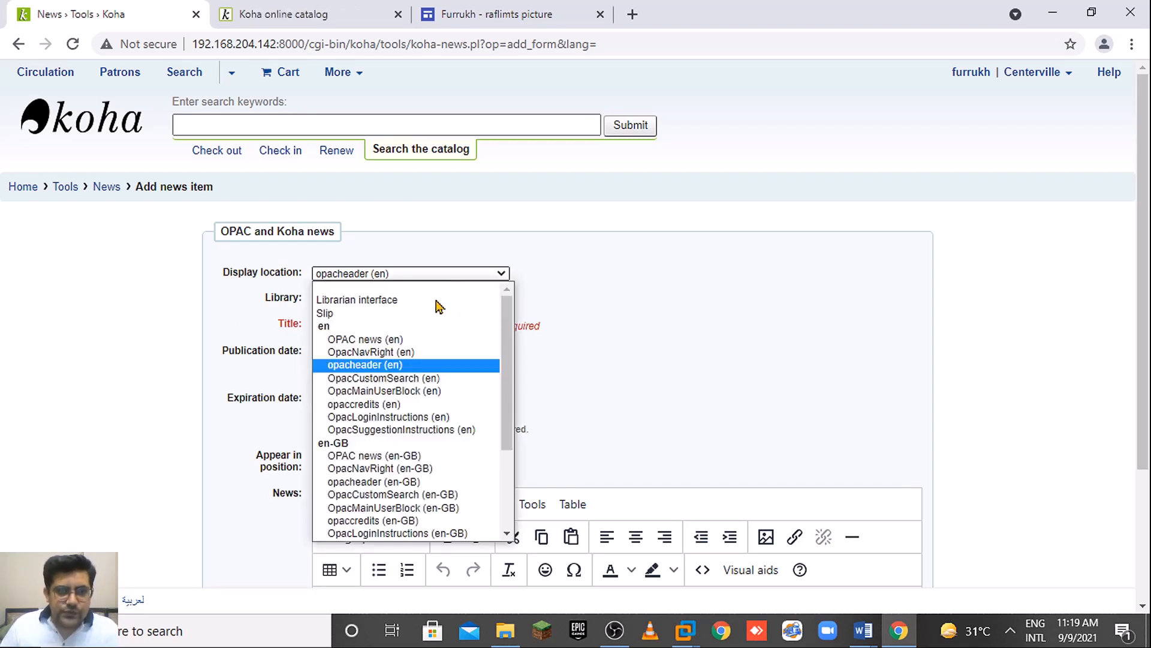
{"action": "left_click", "coordinate": [409, 354]}
Title the news item 'Rightnav' and place the cursor in the empty news body.
{"action": "left_click", "coordinate": [393, 320]}
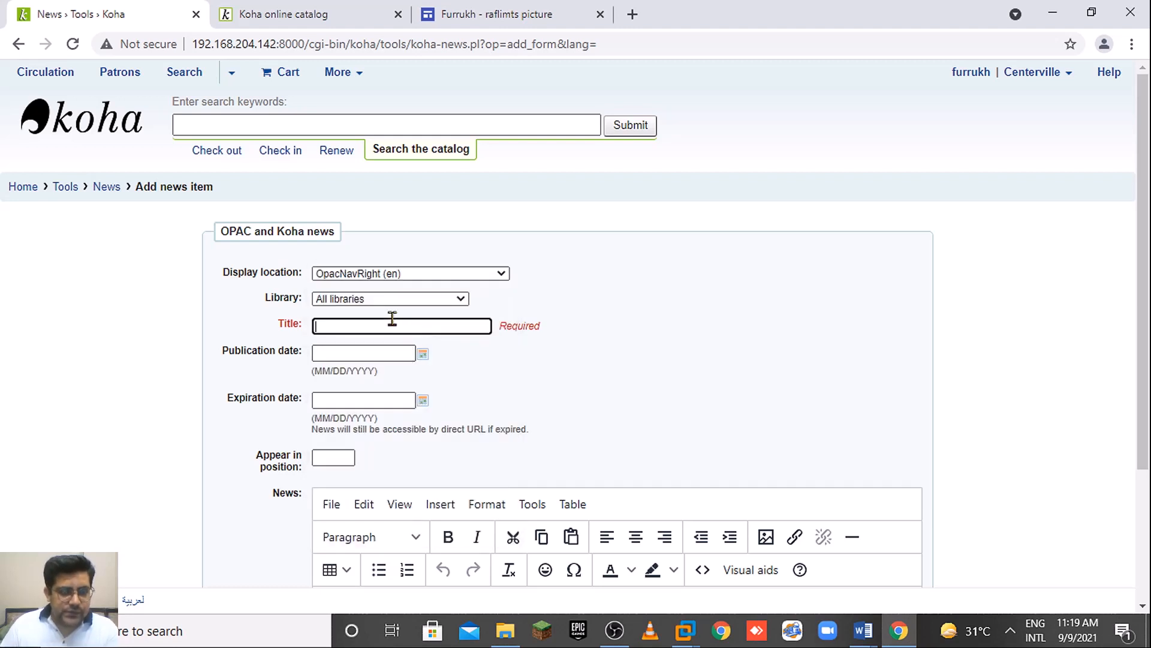
{"action": "type", "text": "Right"}
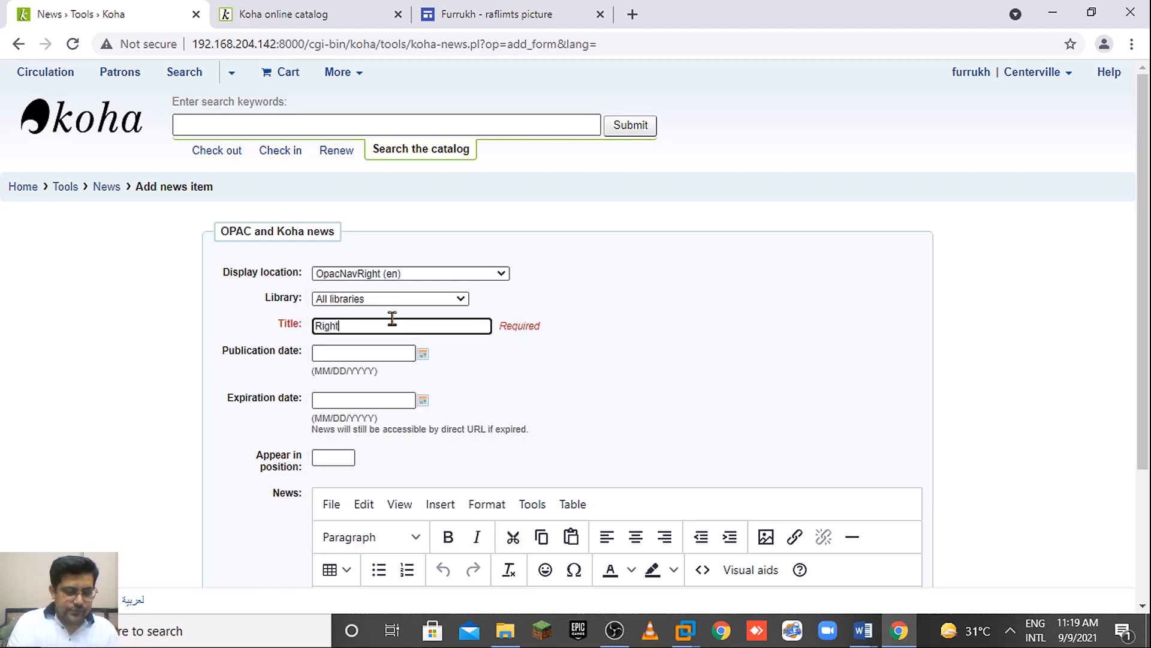
{"action": "type", "text": "nac"}
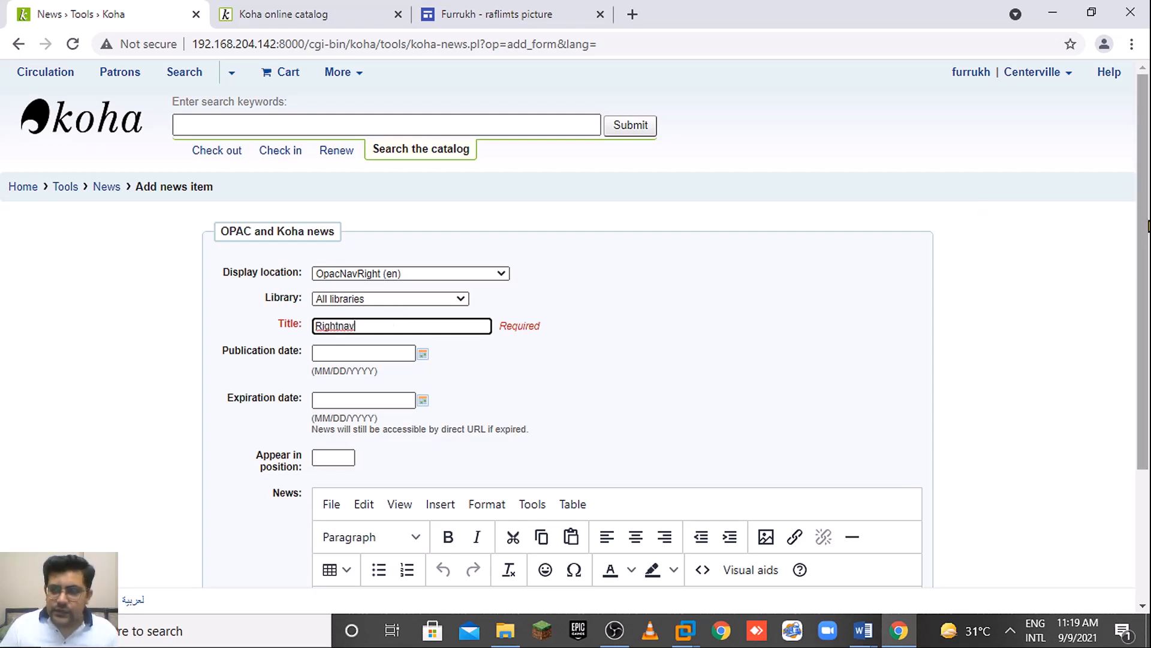
{"action": "scroll", "coordinate": [192, 273], "scroll_direction": "down", "scroll_amount": 3}
{"action": "left_click", "coordinate": [435, 435]}
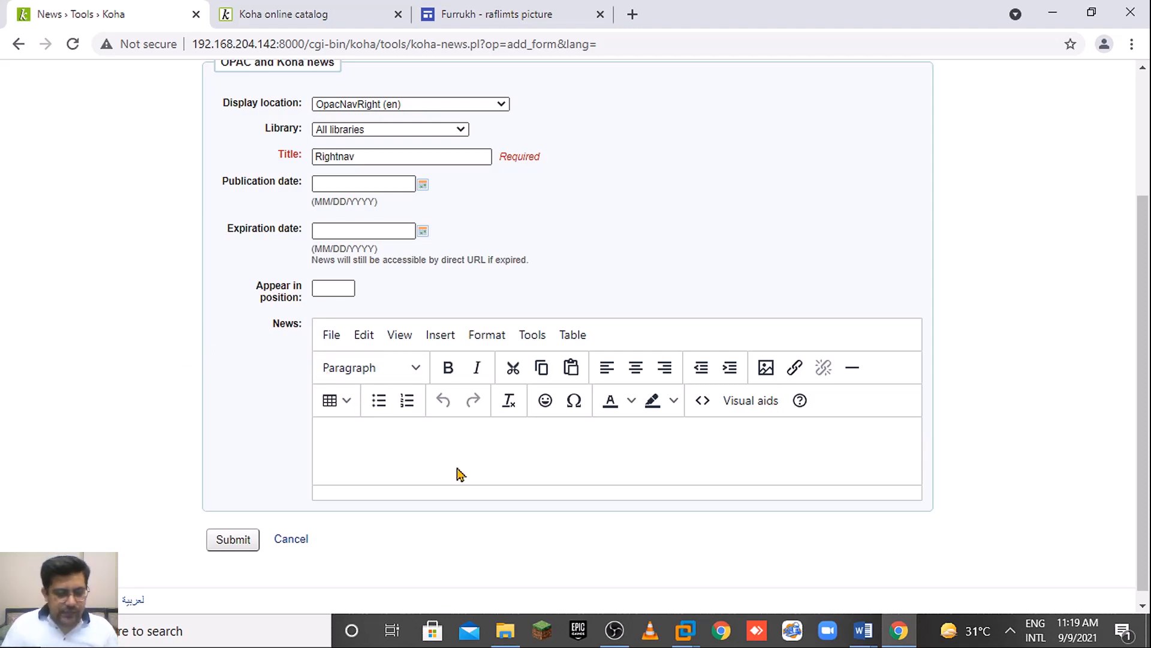
{"action": "type", "text": "Li"}
{"action": "key", "text": "BackSpace"}
{"action": "key", "text": "BackSpace"}
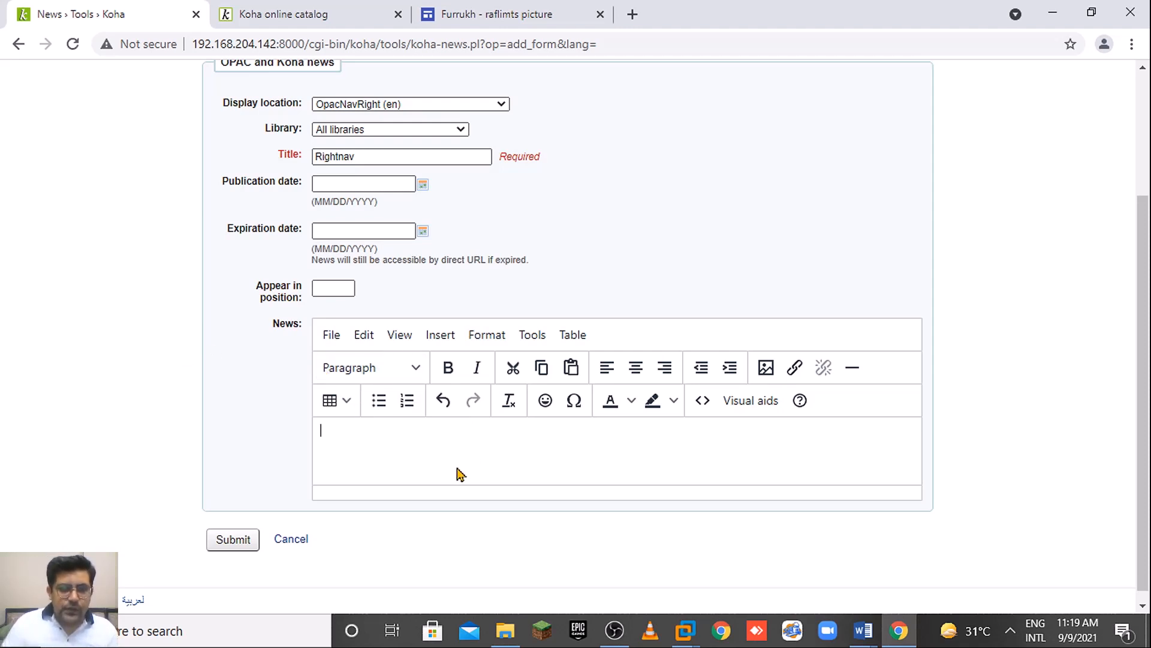
Insert the clock emoticon, found by searching 'time', at the start of the news body.
{"action": "left_click", "coordinate": [546, 400]}
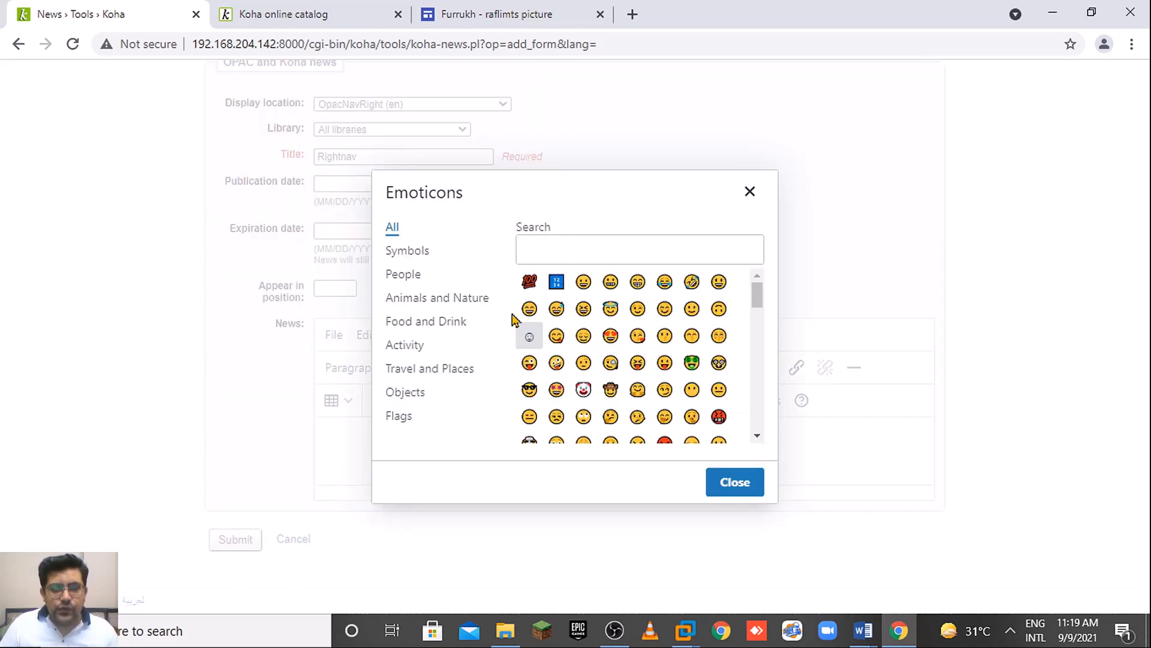
{"action": "left_click", "coordinate": [684, 244]}
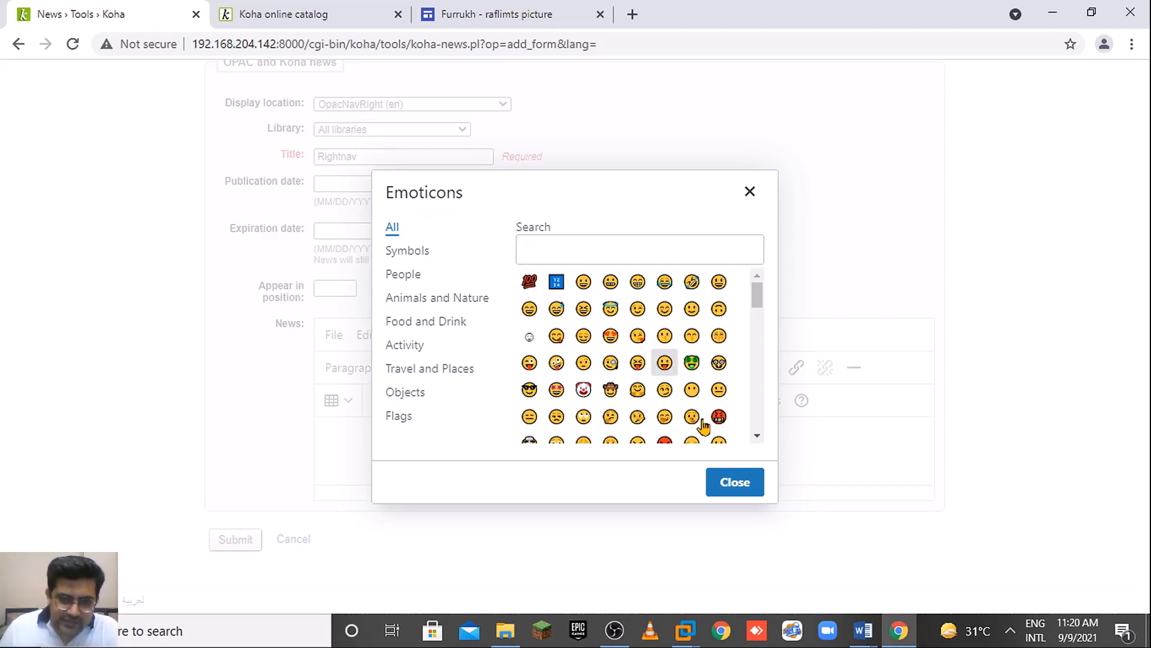
{"action": "left_click", "coordinate": [750, 192]}
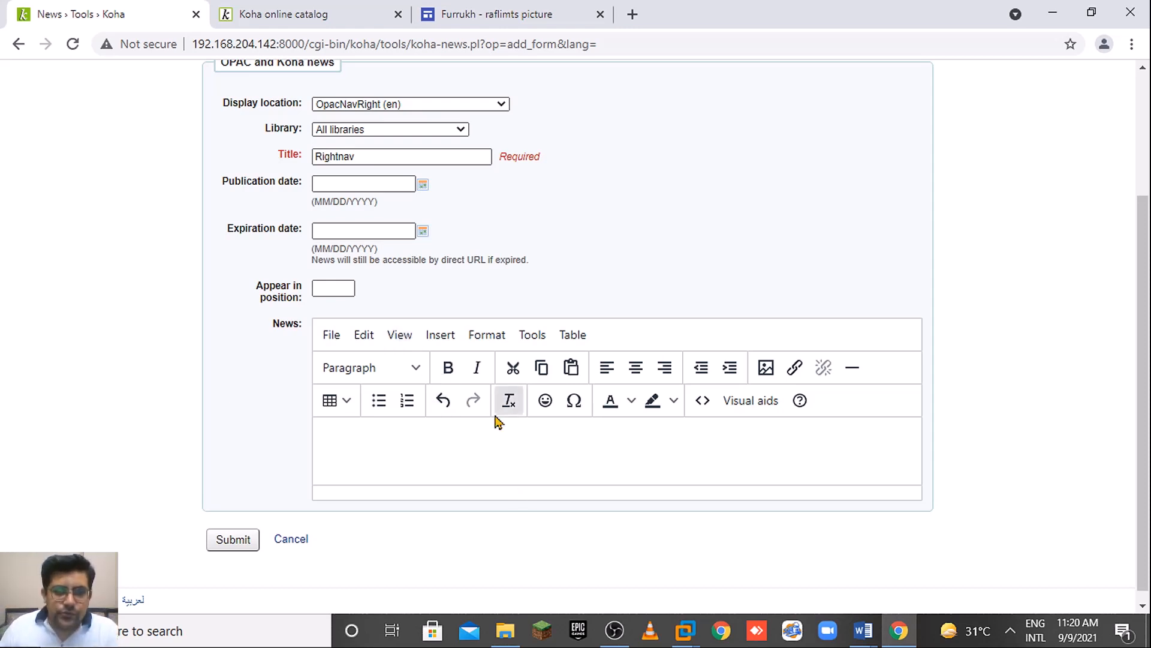
{"action": "left_click", "coordinate": [546, 400]}
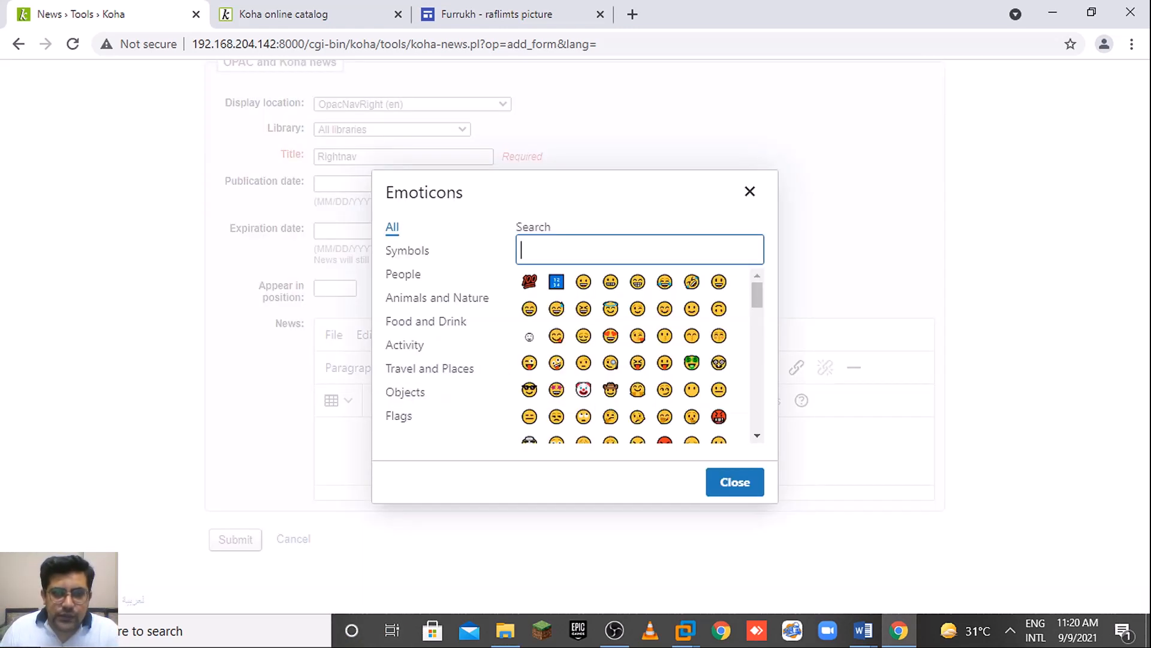
{"action": "left_click", "coordinate": [578, 252]}
{"action": "type", "text": "time"}
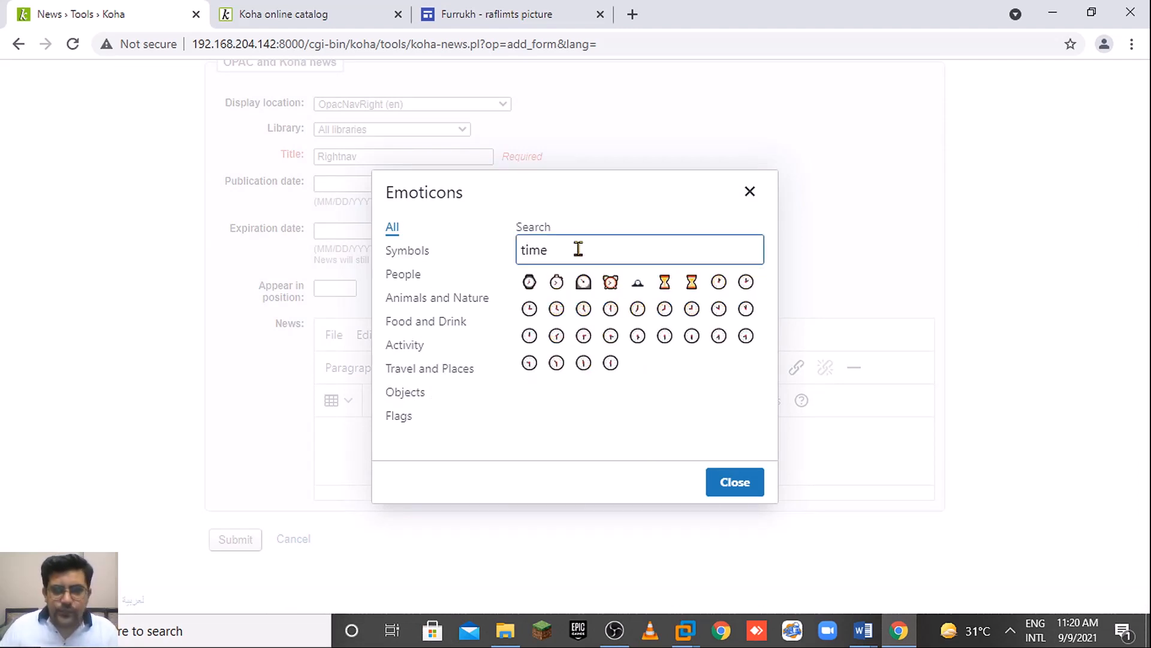
{"action": "left_click", "coordinate": [746, 308]}
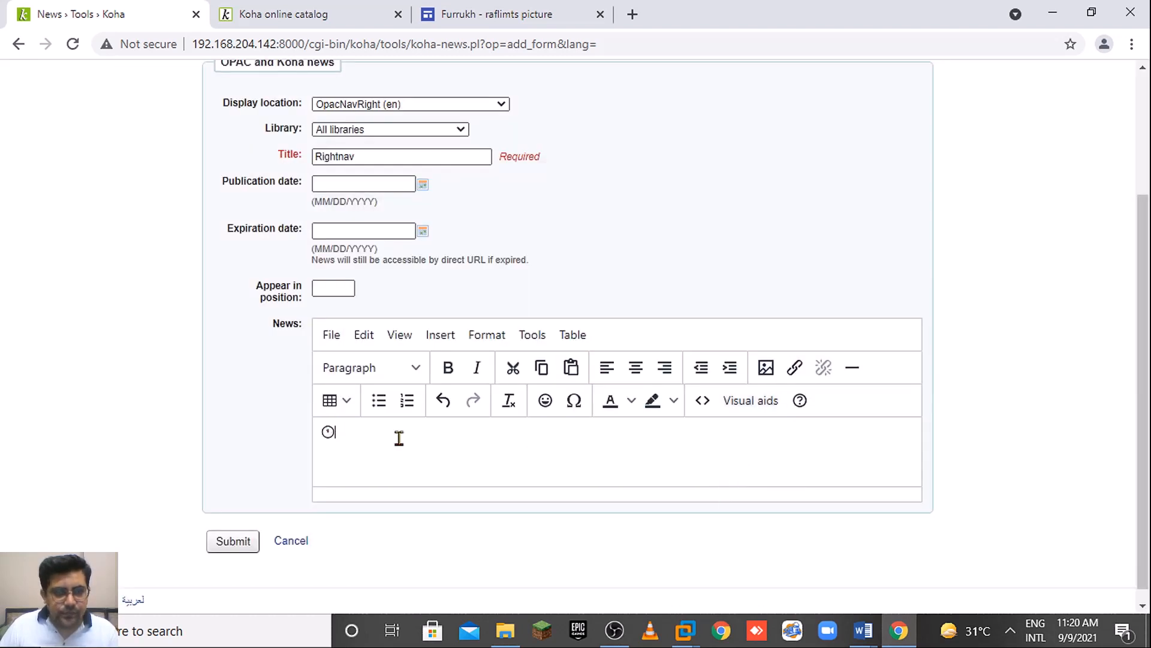
Type 'Library Timimgs' and format it as Heading 3.
{"action": "type", "text": "Librar"}
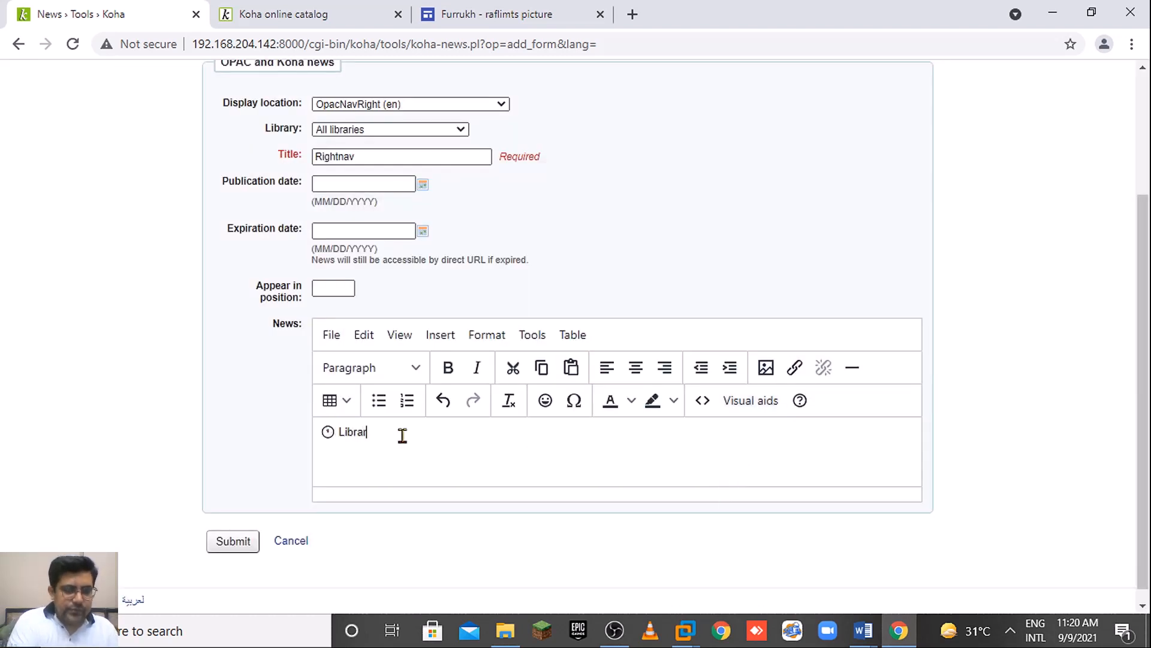
{"action": "type", "text": "y Timimgs"}
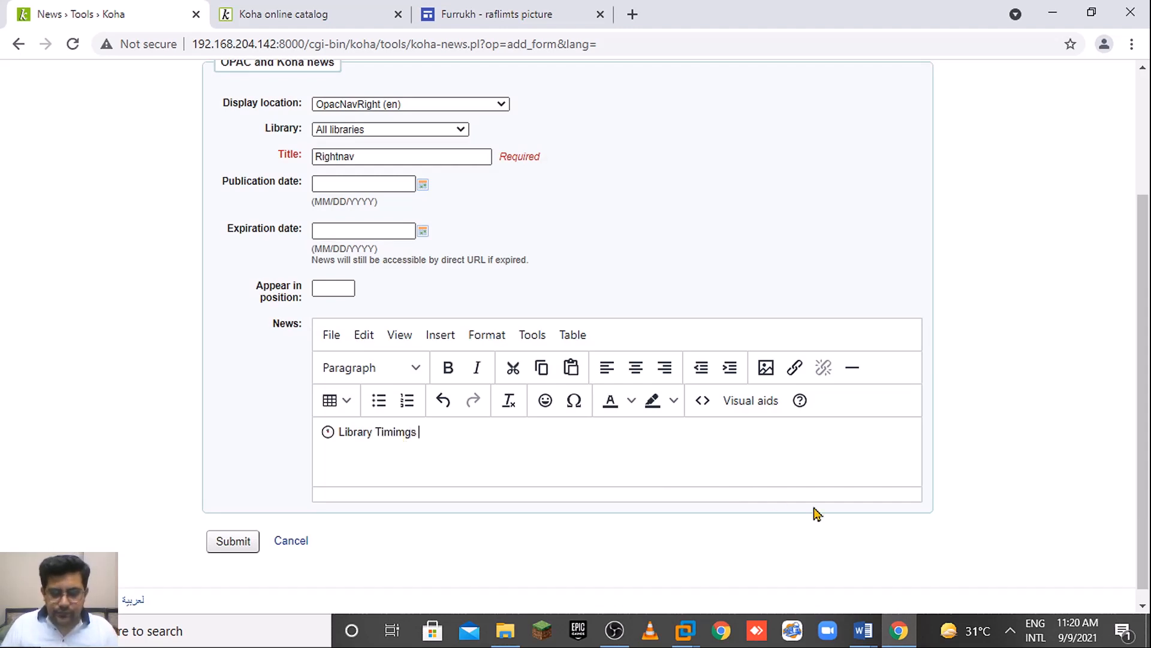
{"action": "key", "text": "Return"}
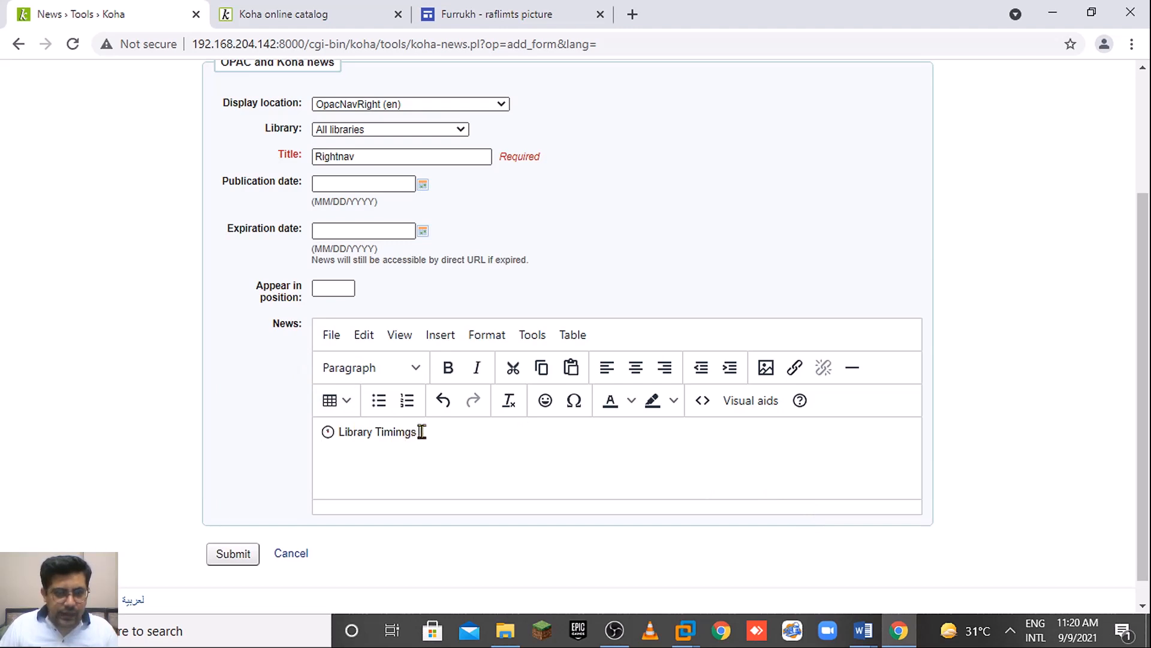
{"action": "left_click_drag", "start_coordinate": [421, 431], "coordinate": [303, 427]}
{"action": "left_click", "coordinate": [367, 368]}
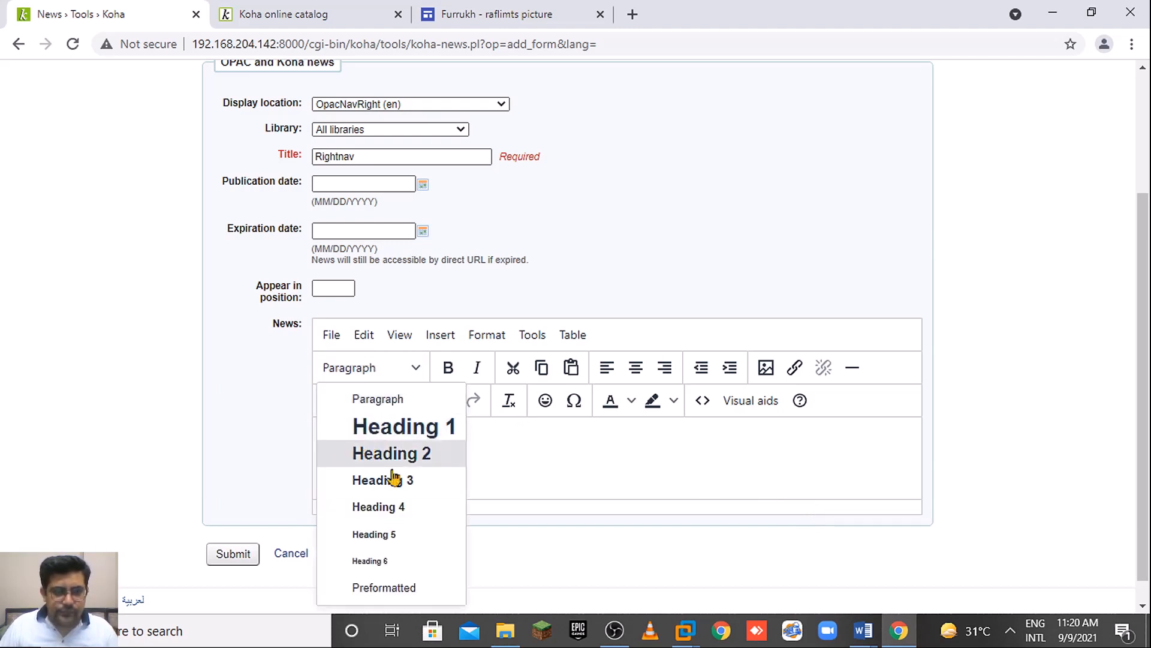
{"action": "left_click", "coordinate": [424, 483]}
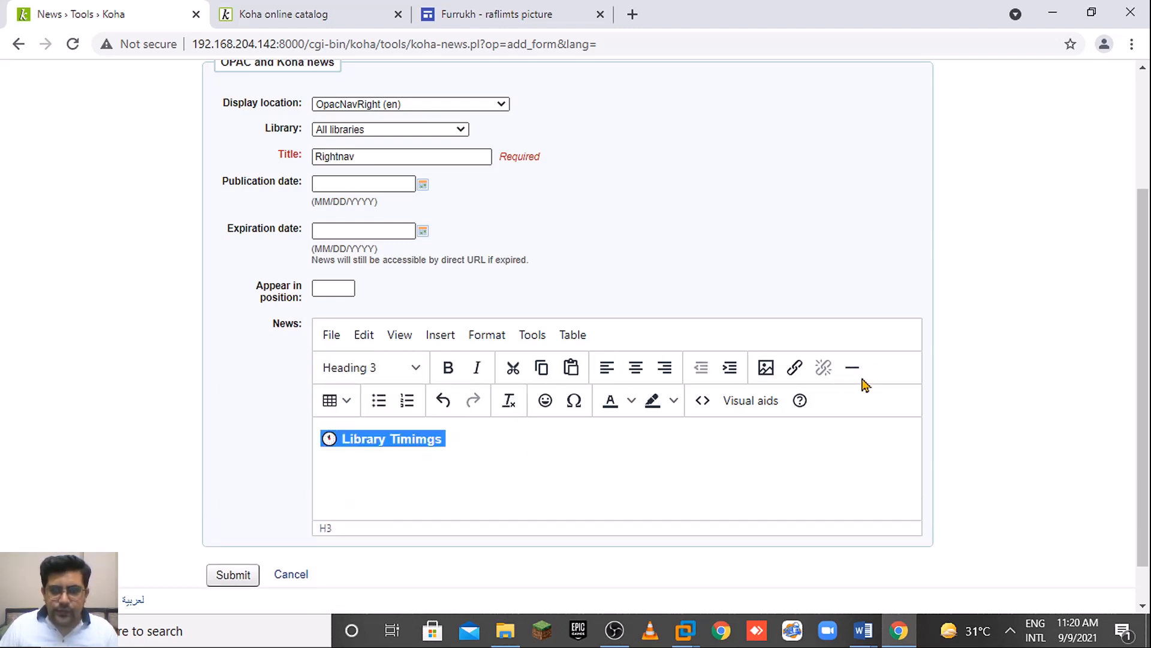
Add a horizontal rule below the heading and type a 'Monday - Friday' line.
{"action": "left_click", "coordinate": [557, 460]}
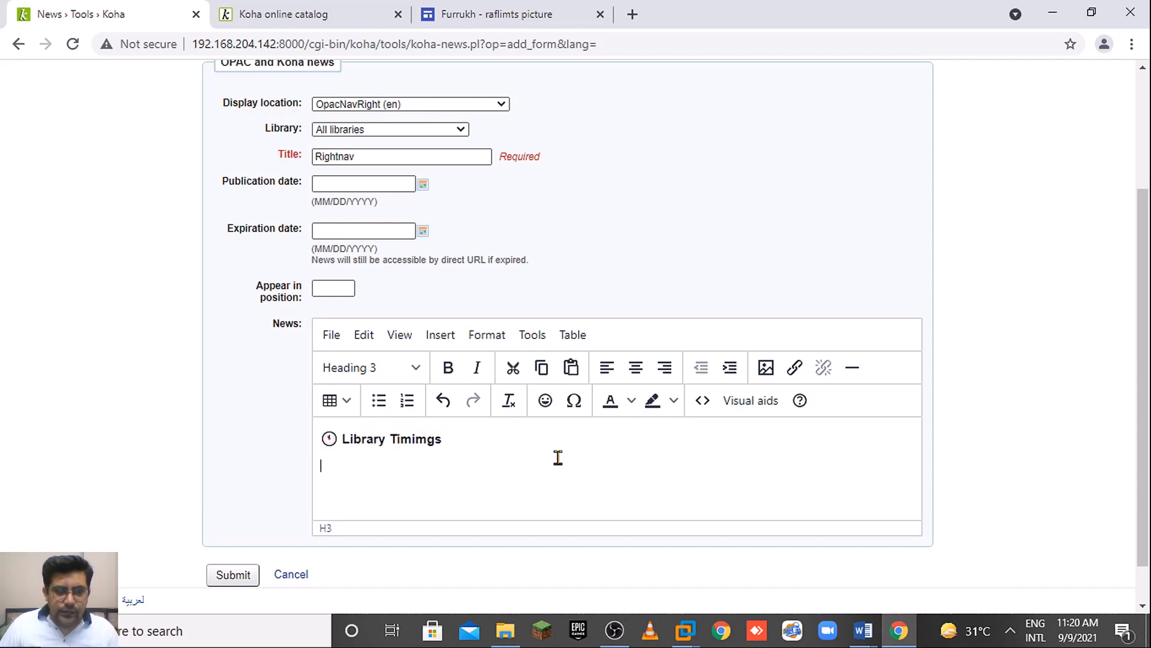
{"action": "left_click", "coordinate": [849, 373]}
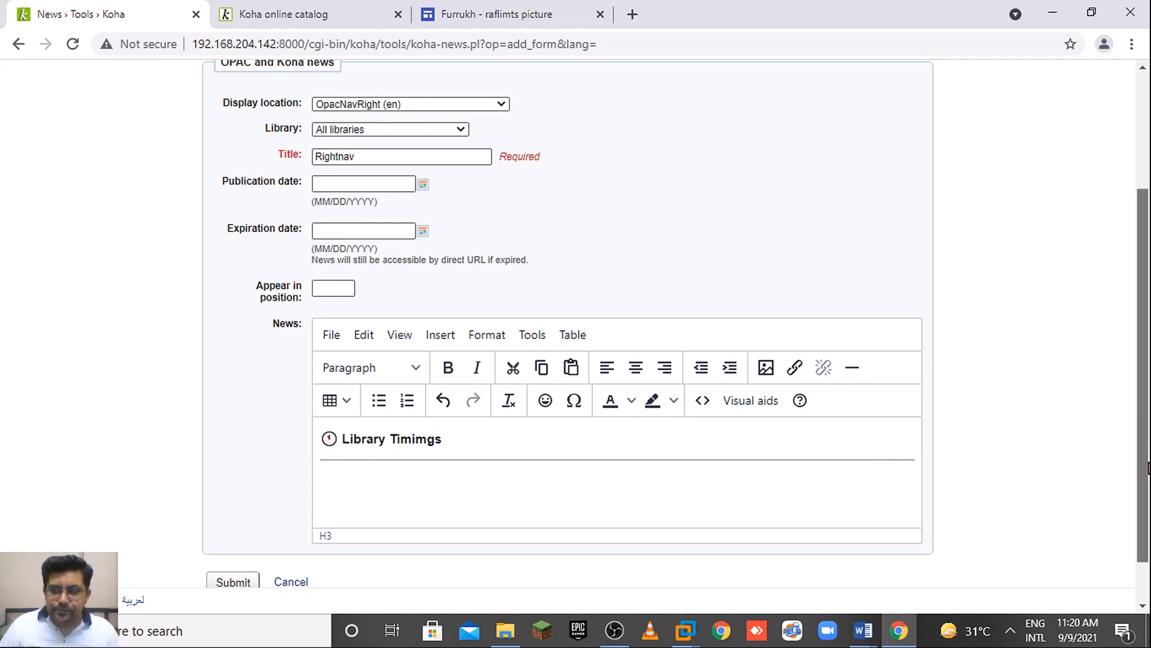
{"action": "scroll", "coordinate": [591, 444], "scroll_direction": "down", "scroll_amount": 1}
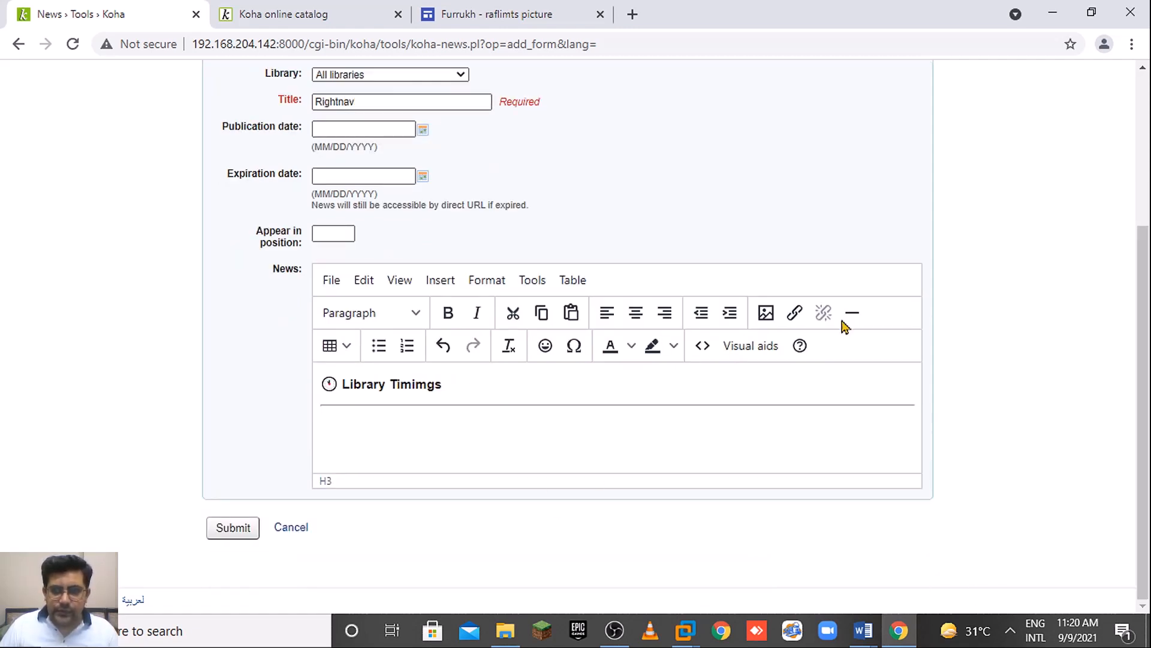
{"action": "type", "text": "Mond"}
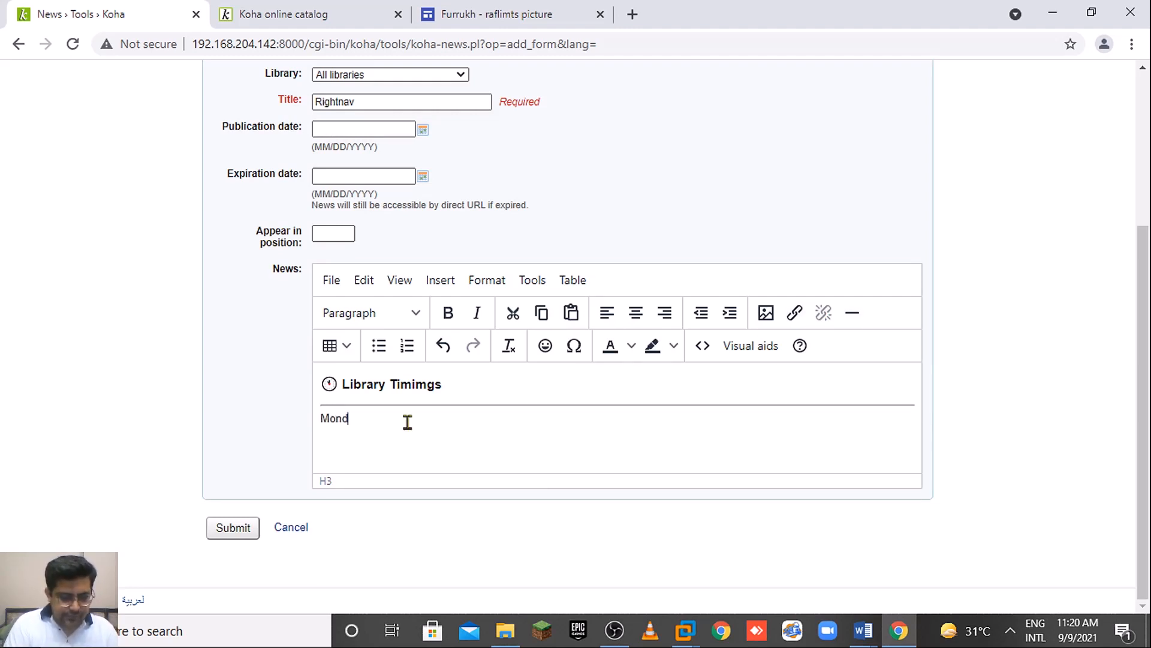
{"action": "type", "text": "ay - "}
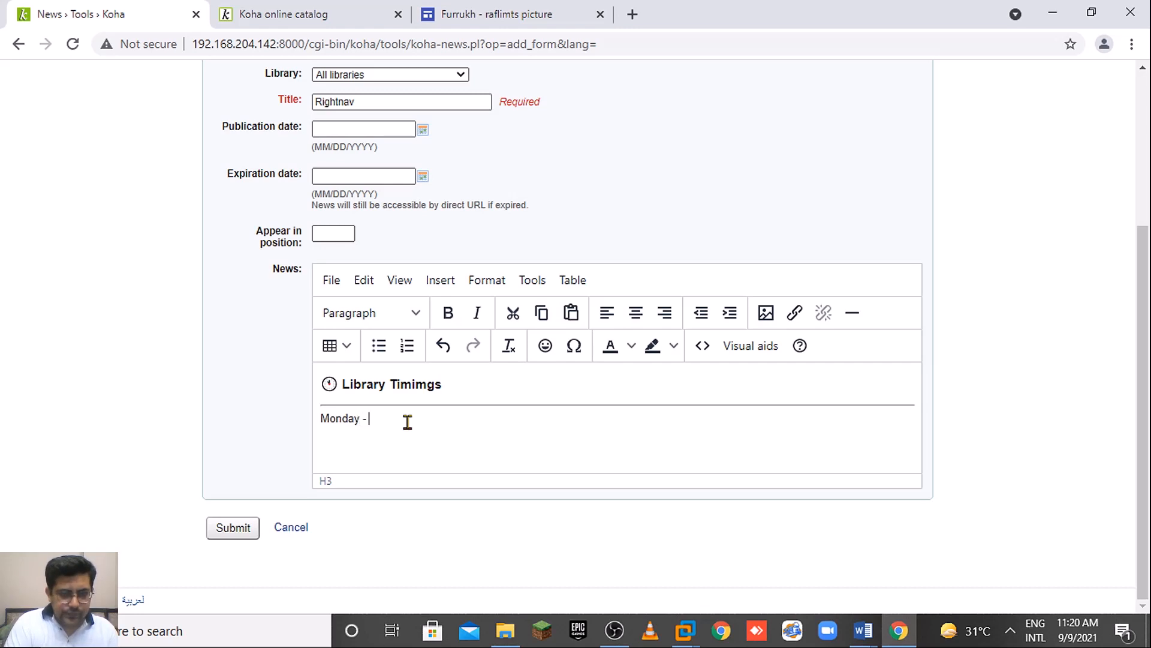
{"action": "type", "text": "Friday"}
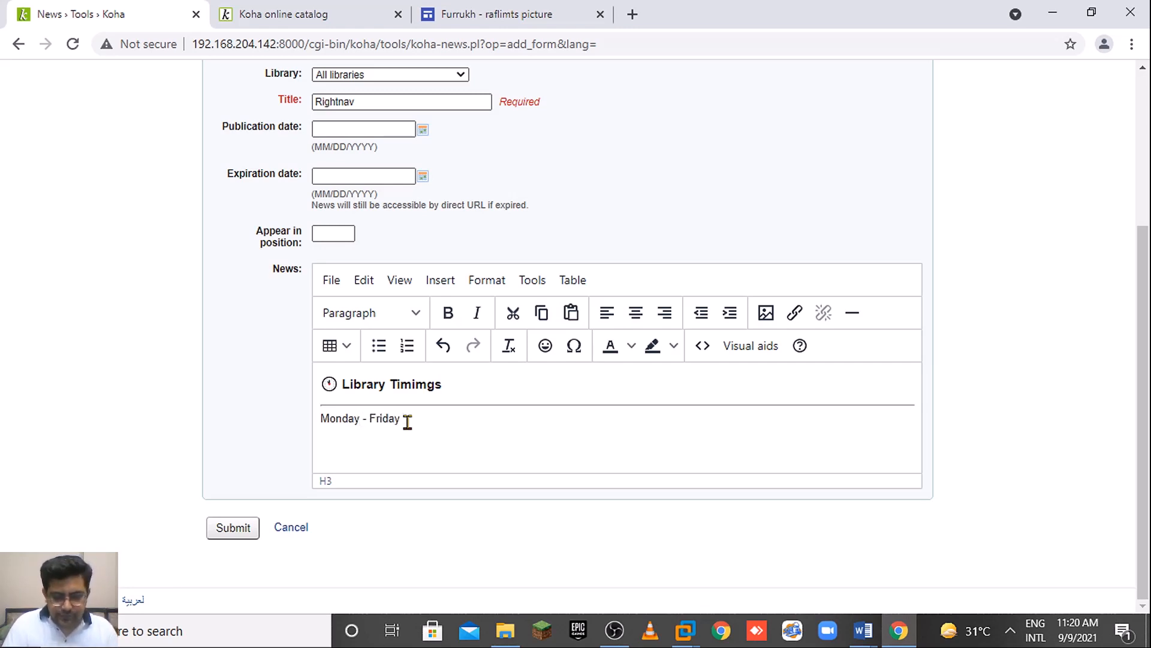
{"action": "key", "text": "BackSpace"}
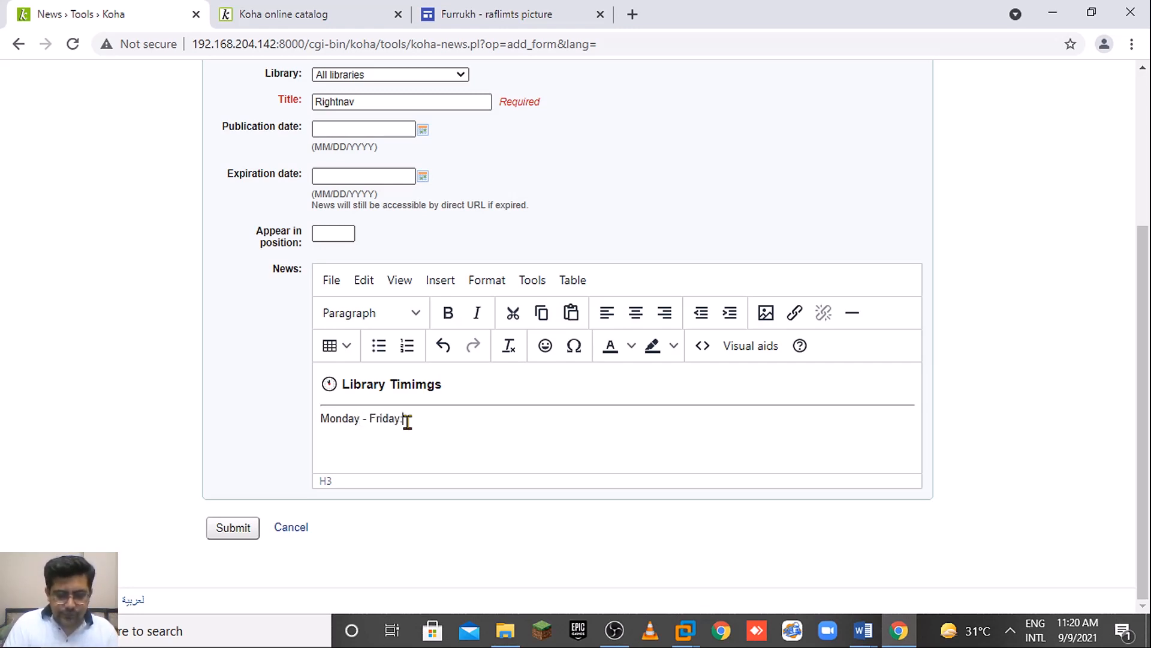
{"action": "left_click", "coordinate": [322, 423]}
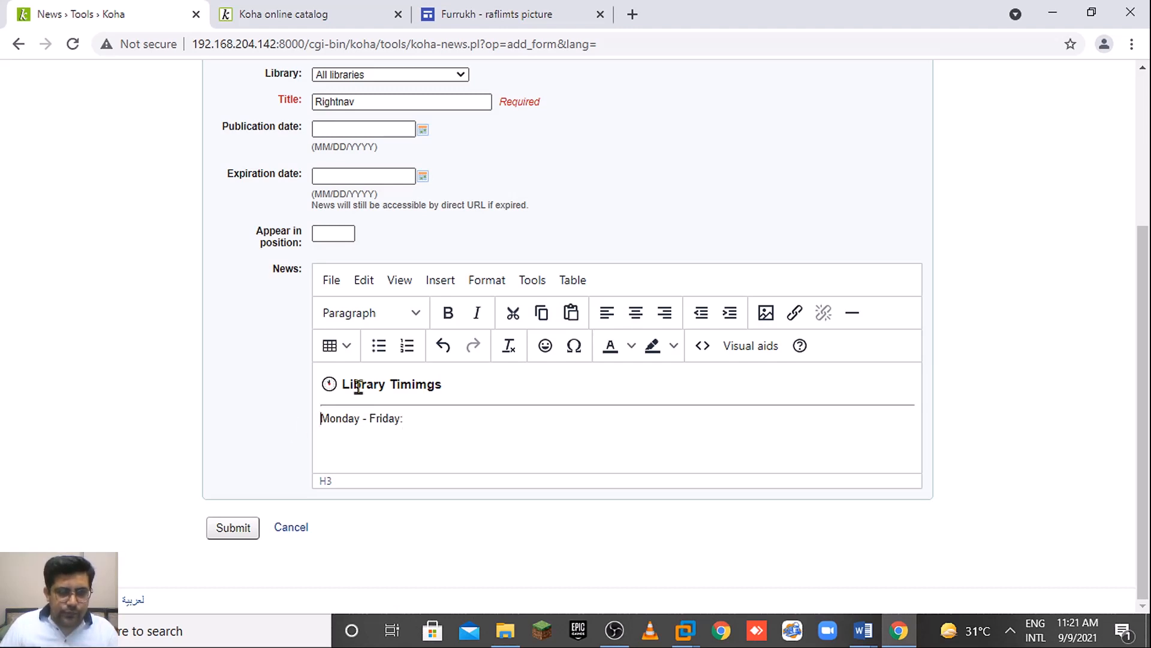
Make the Monday - Friday line a bullet with hours 8:00 am to 4:00 pm.
{"action": "left_click", "coordinate": [379, 345]}
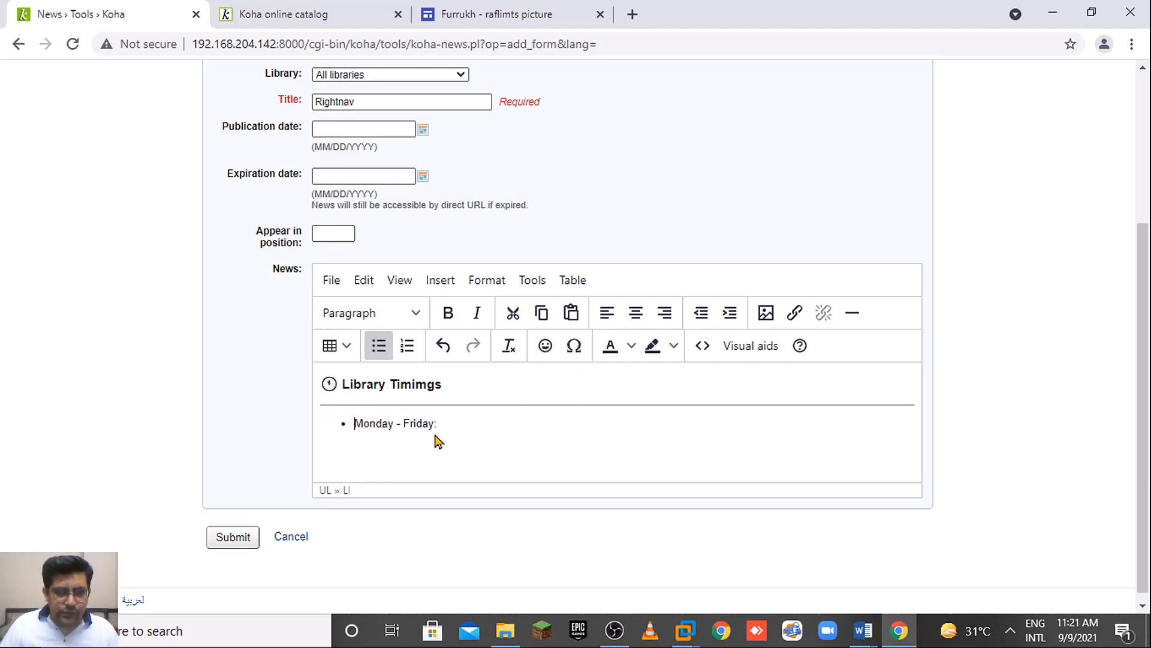
{"action": "left_click", "coordinate": [449, 424]}
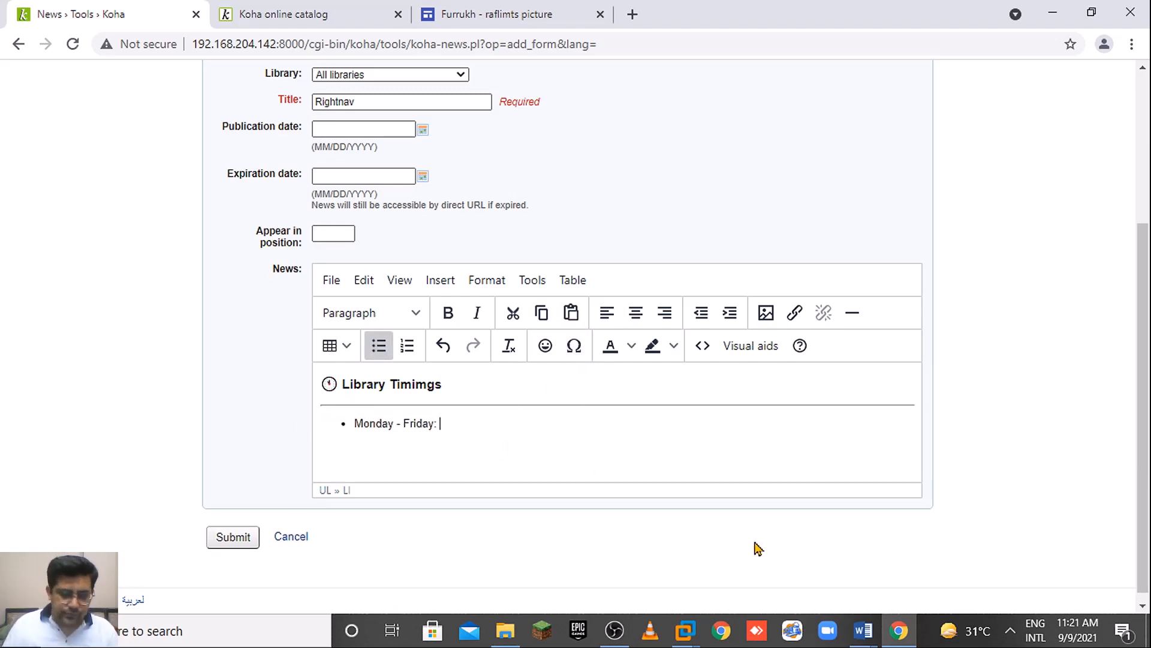
{"action": "type", "text": "8:0"}
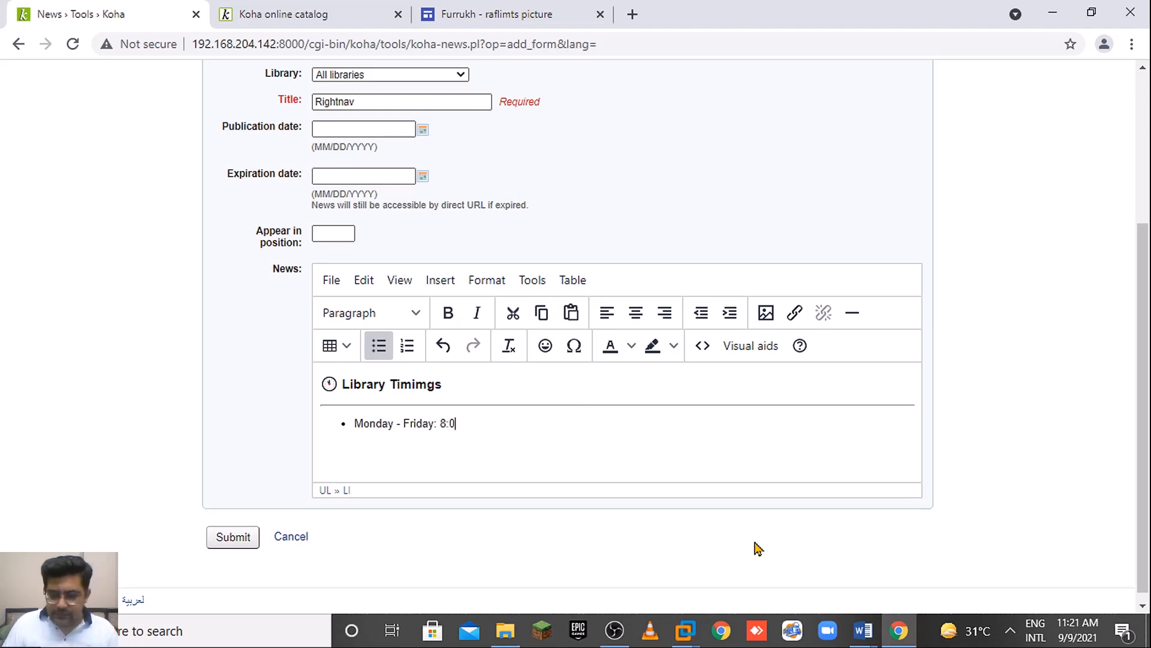
{"action": "type", "text": "0 am t"}
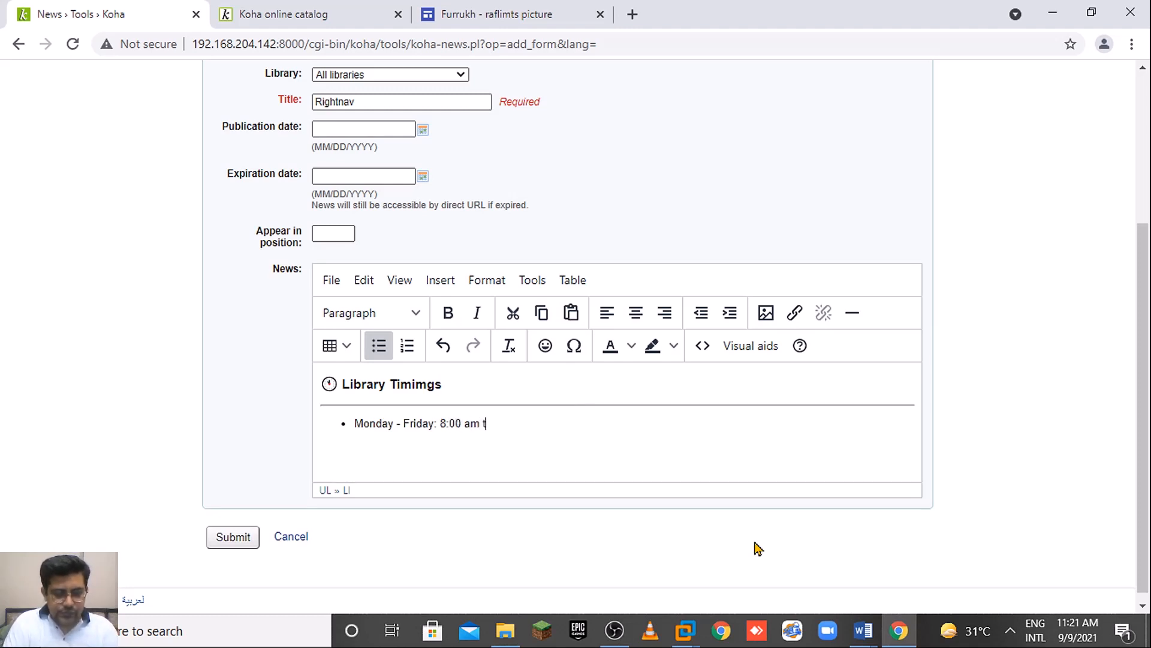
{"action": "type", "text": "o 9"}
{"action": "key", "text": "BackSpace"}
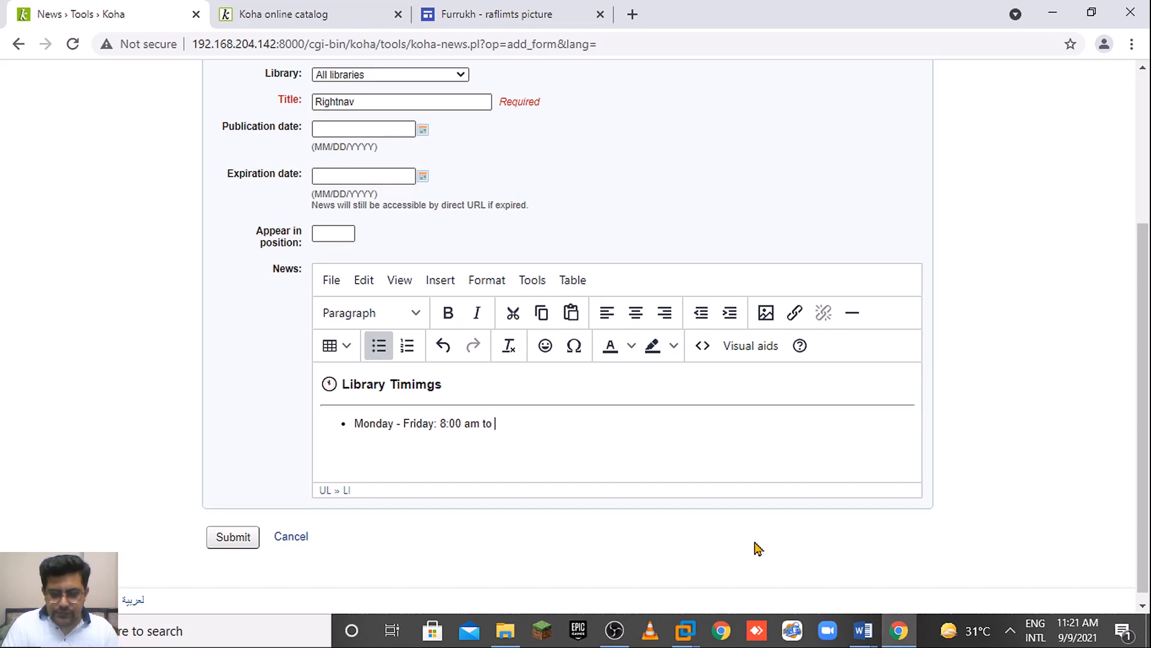
{"action": "type", "text": "4"}
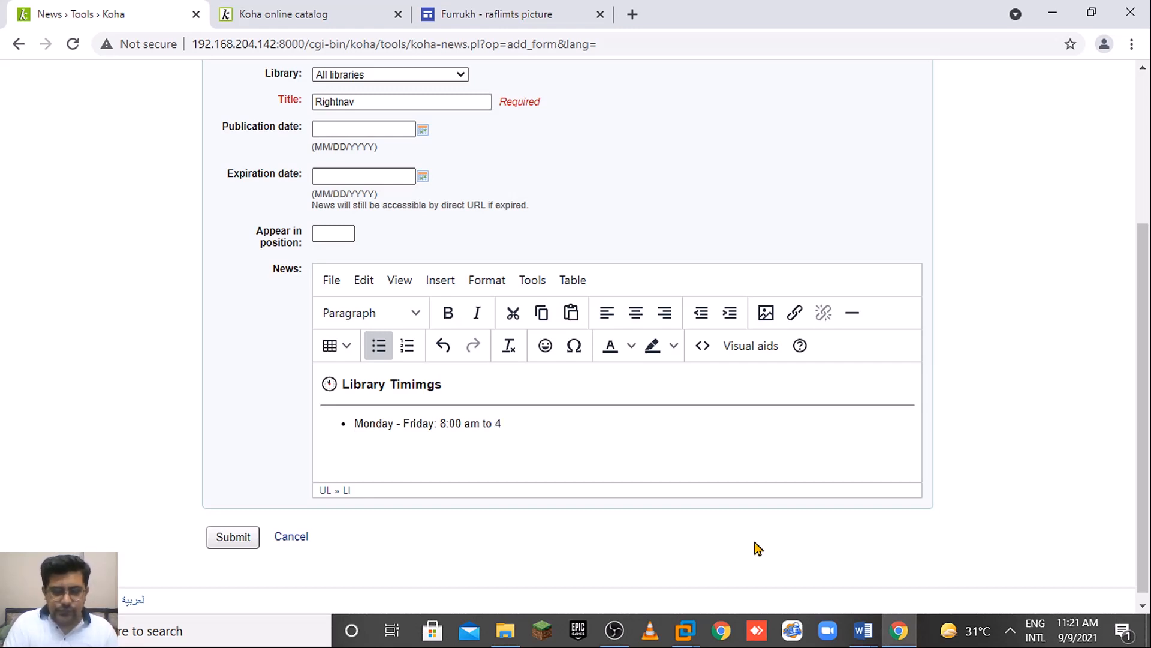
{"action": "type", "text": ":"}
{"action": "type", "text": "00 pm"}
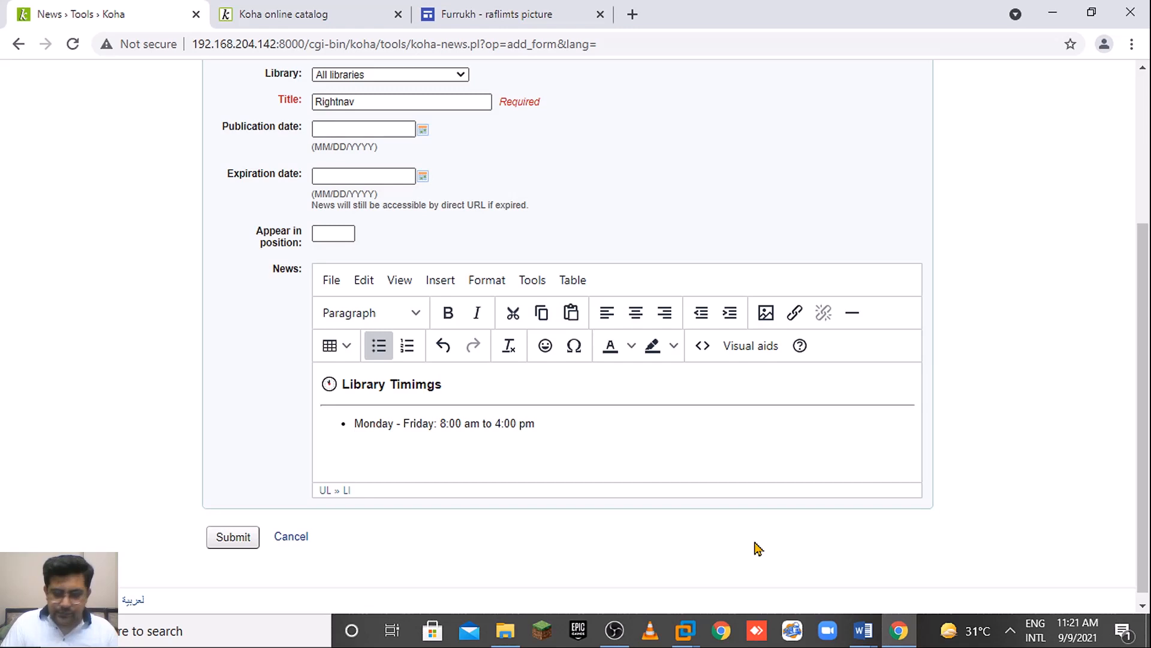
{"action": "key", "text": "Return"}
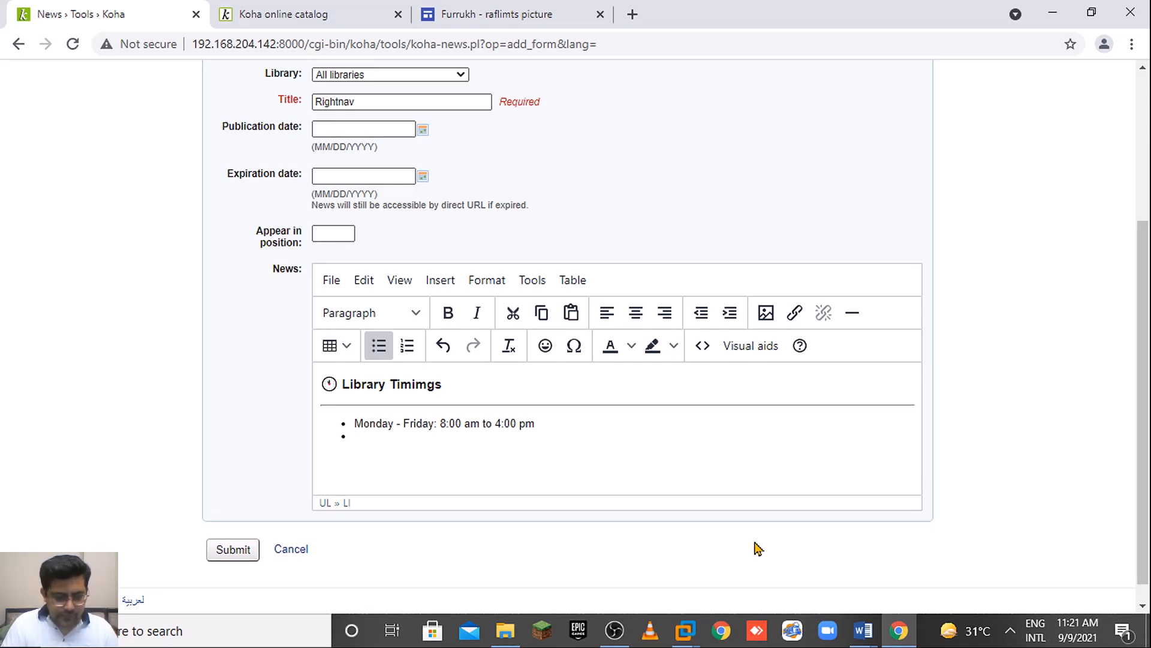
Add bullets 'Saturdays: 8:00 am - 2:00 pm' and 'Sundays: Off', then end the list.
{"action": "type", "text": "Saturday"}
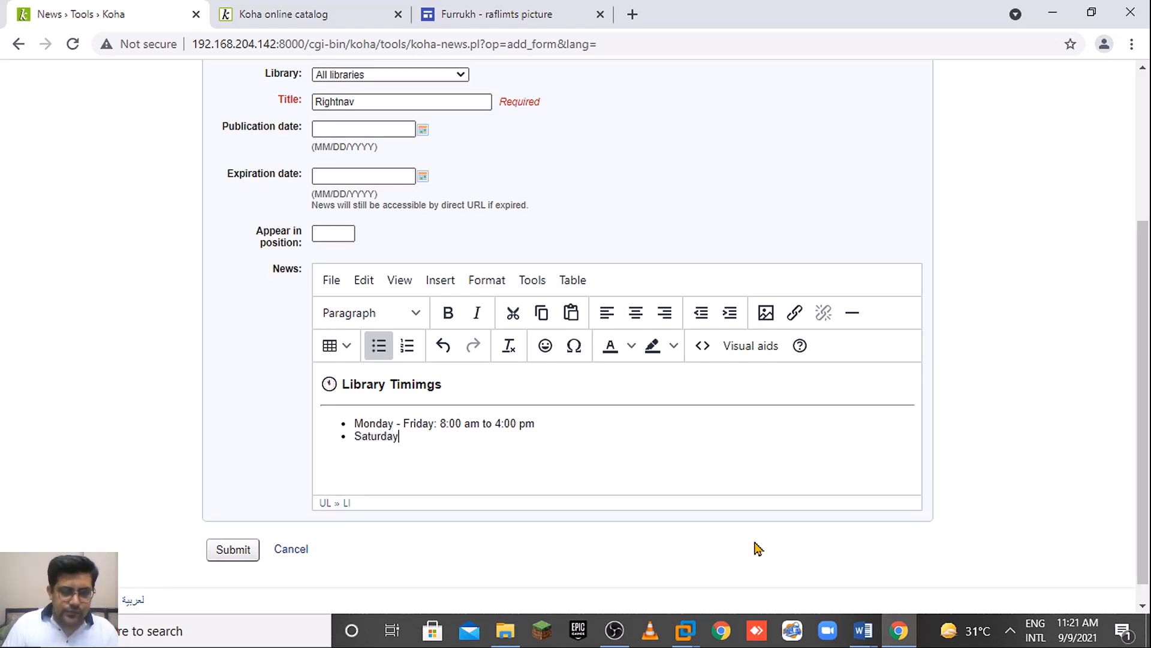
{"action": "type", "text": ":"}
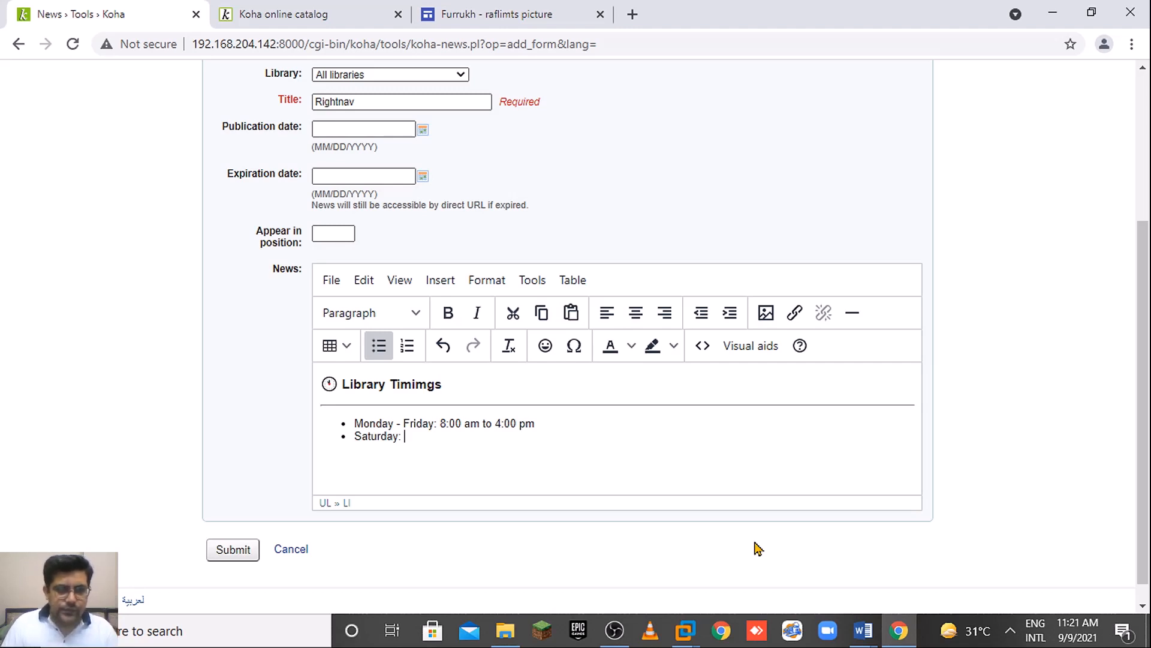
{"action": "key", "text": "BackSpace"}
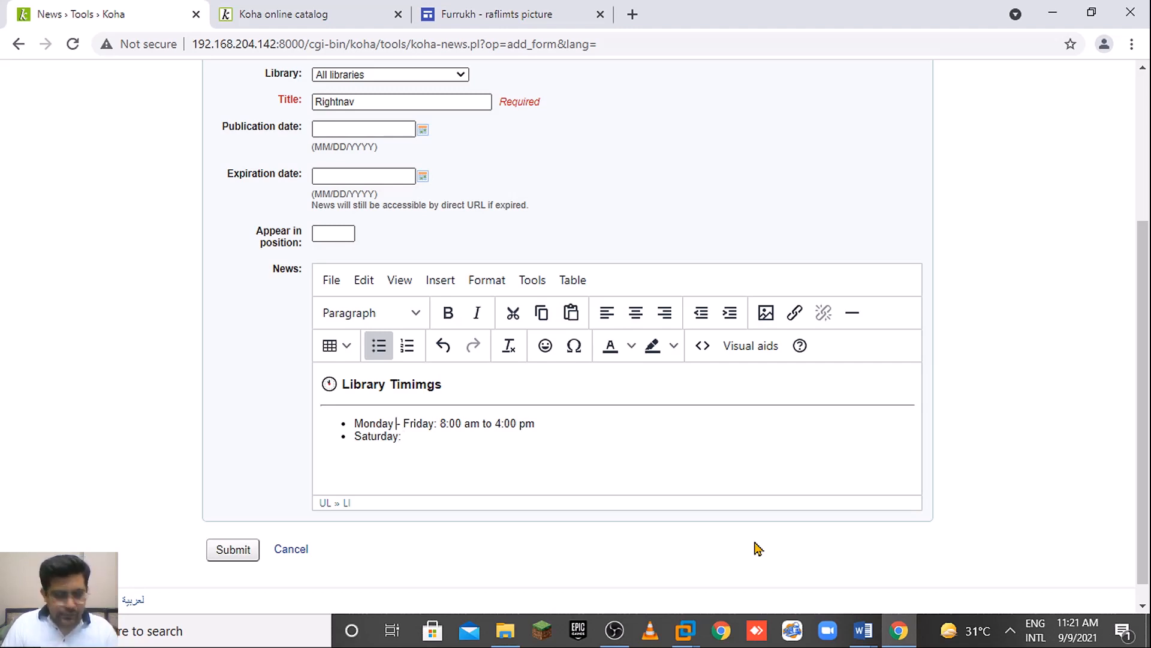
{"action": "type", "text": "s"}
{"action": "key", "text": "Right"}
{"action": "key", "text": "Right"}
{"action": "key", "text": "Right"}
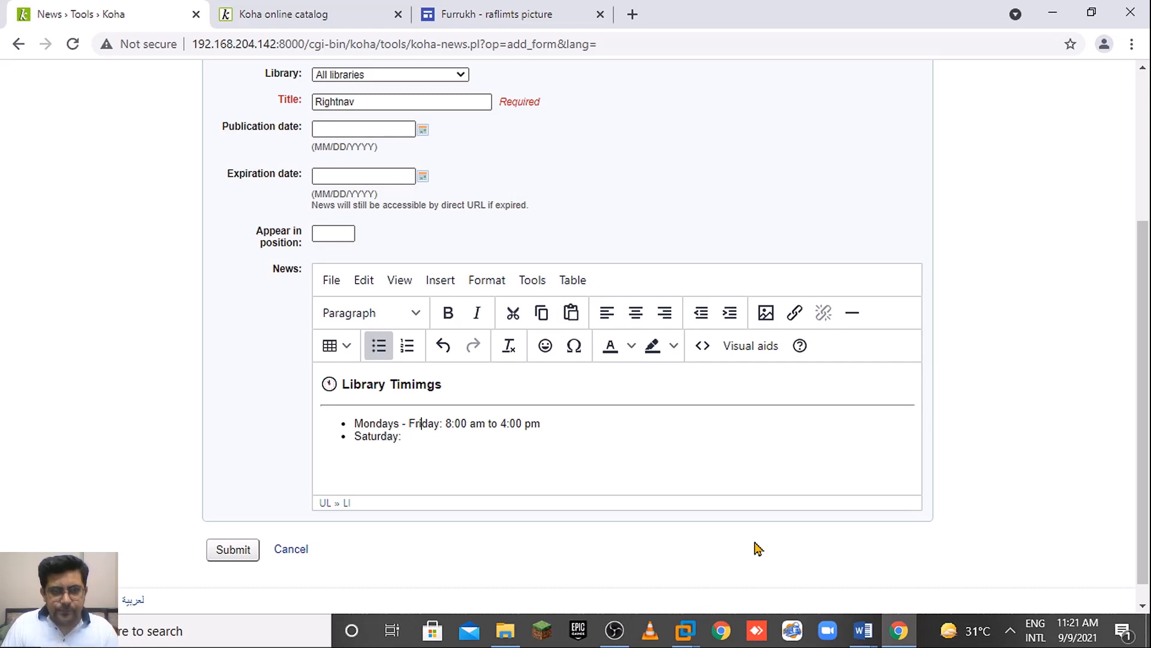
{"action": "type", "text": "s"}
{"action": "key", "text": "Down"}
{"action": "key", "text": "BackSpace"}
{"action": "type", "text": "s:"}
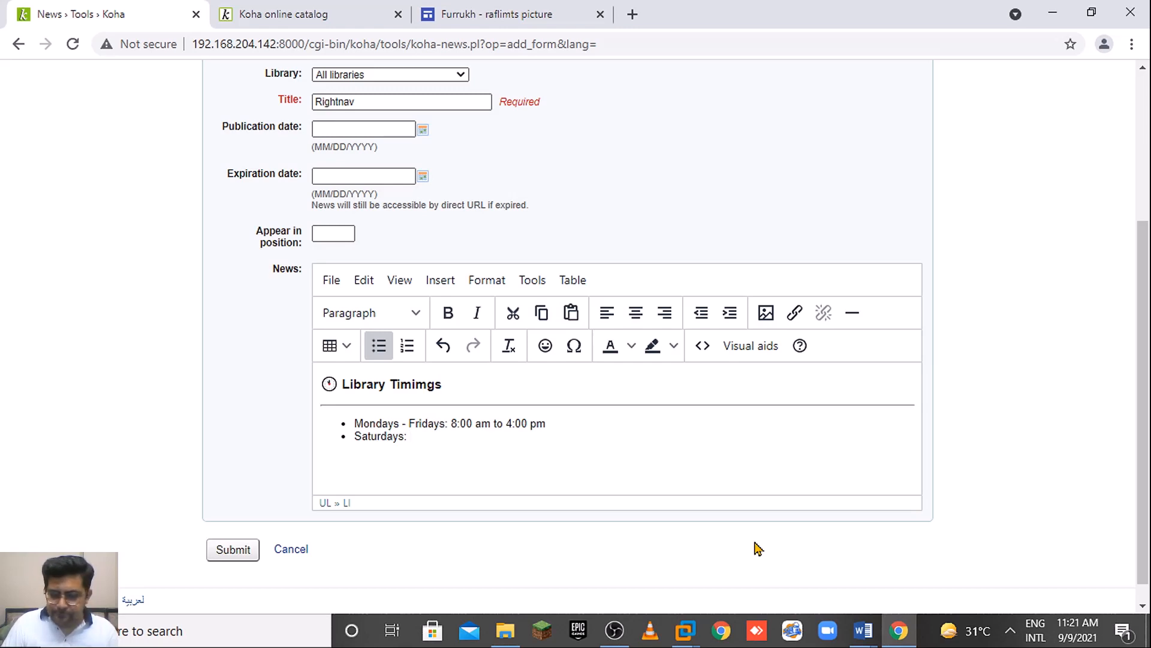
{"action": "type", "text": "8"}
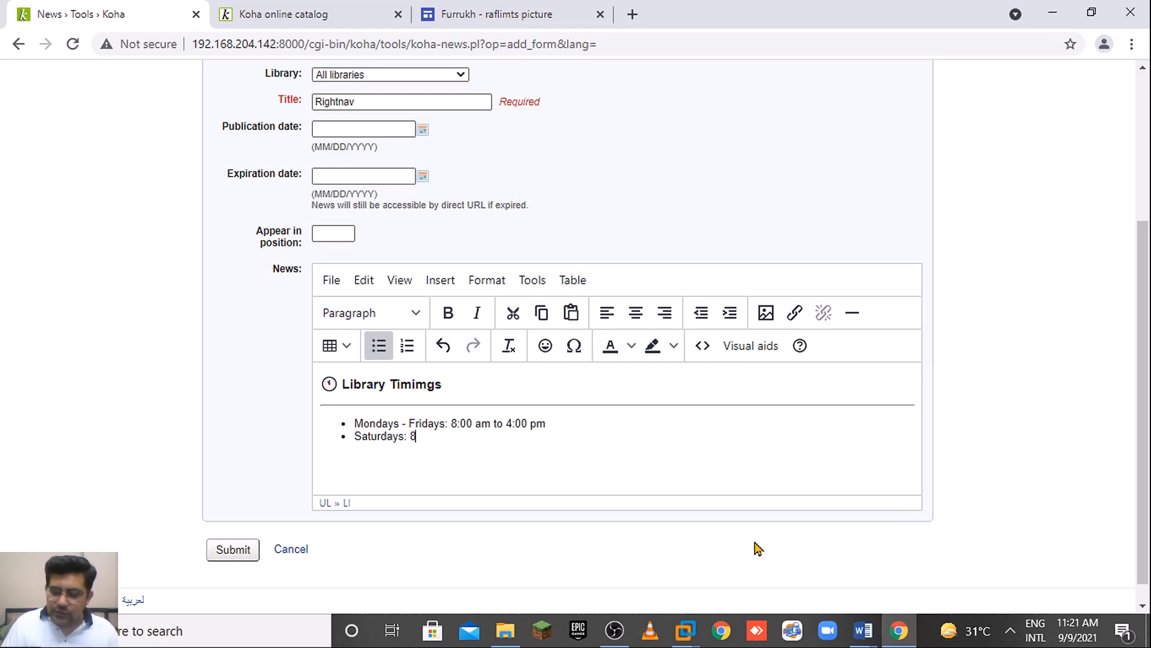
{"action": "type", "text": ":00"}
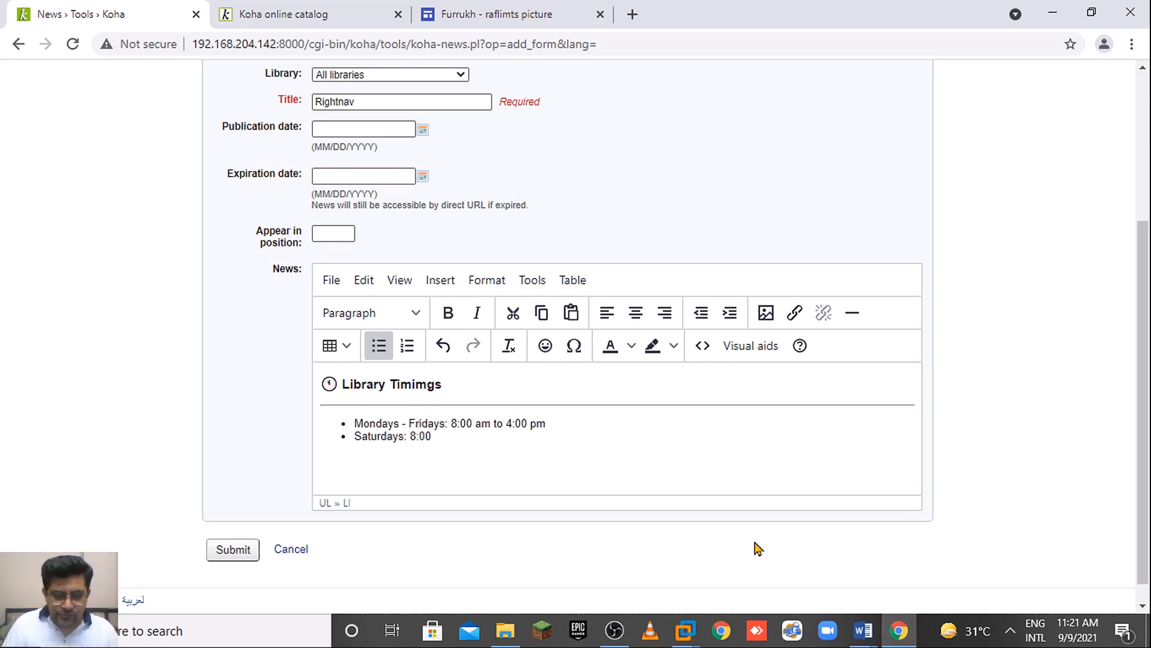
{"action": "type", "text": " am -m"}
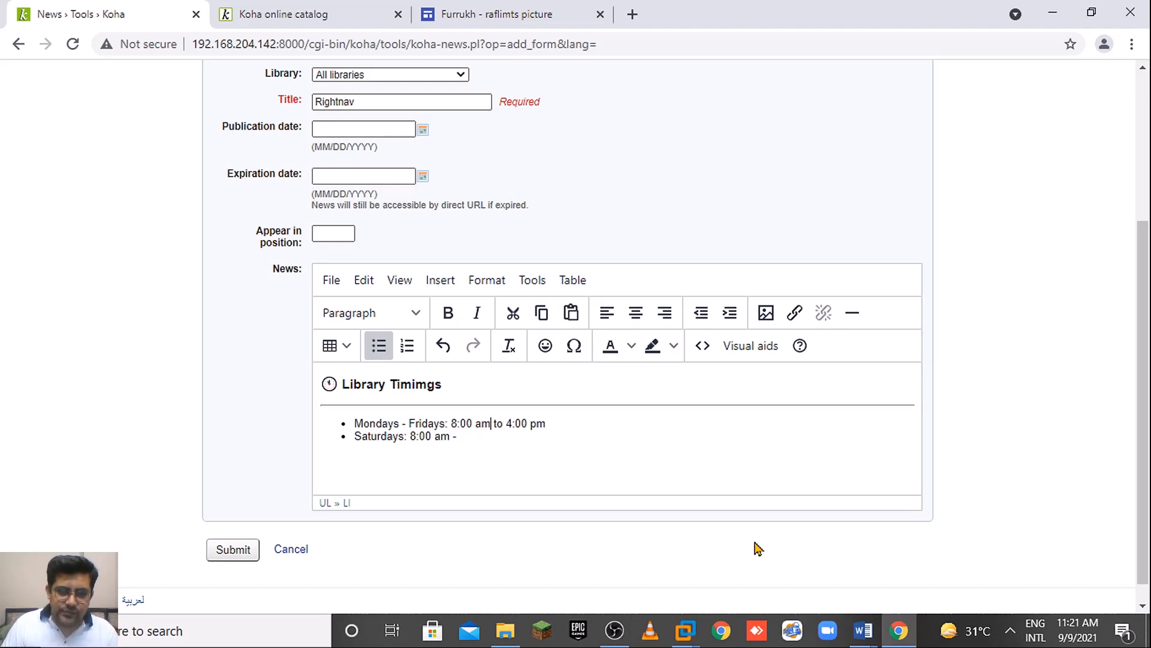
{"action": "key", "text": "Right"}
{"action": "key", "text": "shift+Right"}
{"action": "key", "text": "shift+Right"}
{"action": "type", "text": "- "}
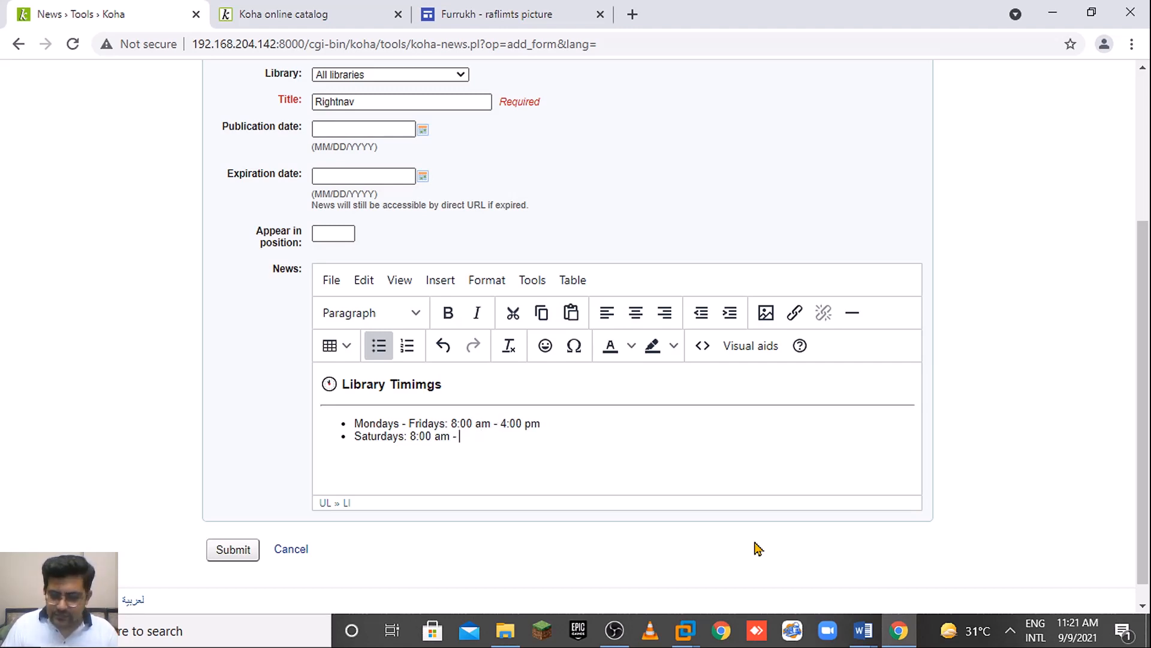
{"action": "type", "text": "2:"}
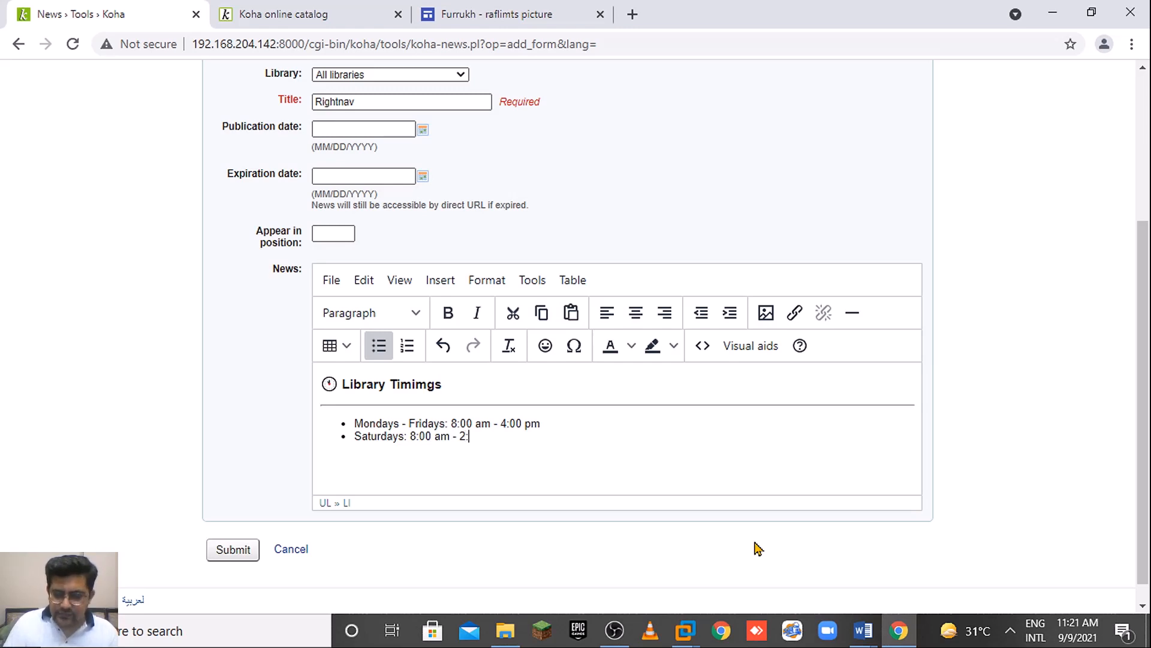
{"action": "type", "text": "00 pm"}
{"action": "key", "text": "Return"}
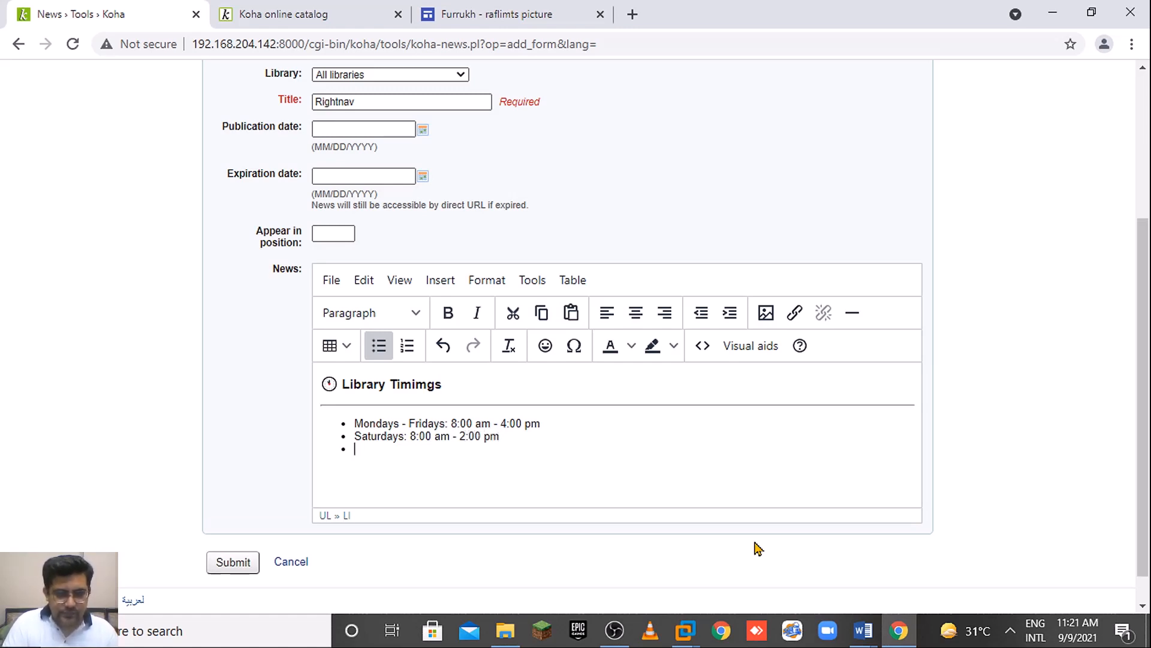
{"action": "type", "text": "Sundays"}
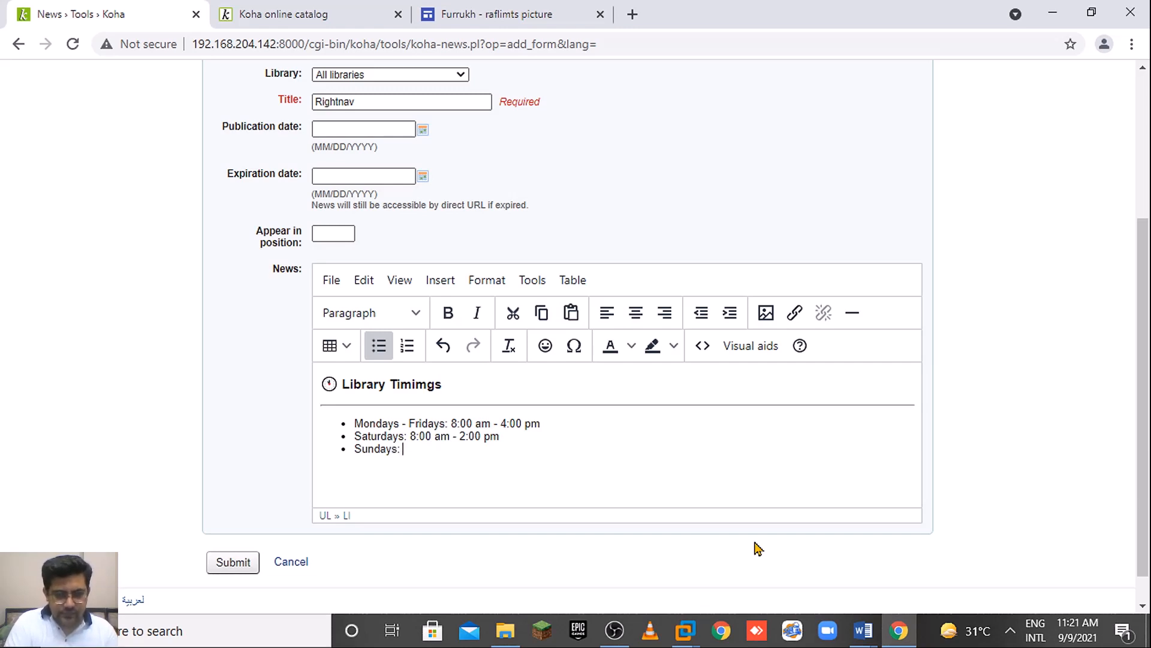
{"action": "type", "text": ": Off"}
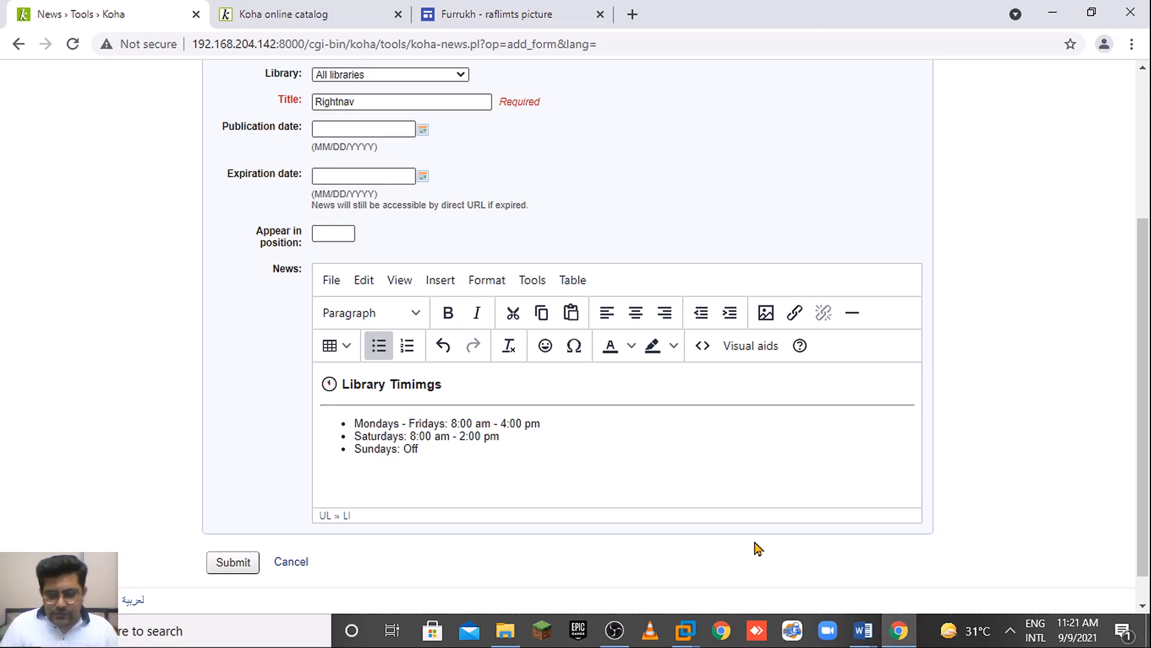
{"action": "key", "text": "Return"}
{"action": "key", "text": "Return"}
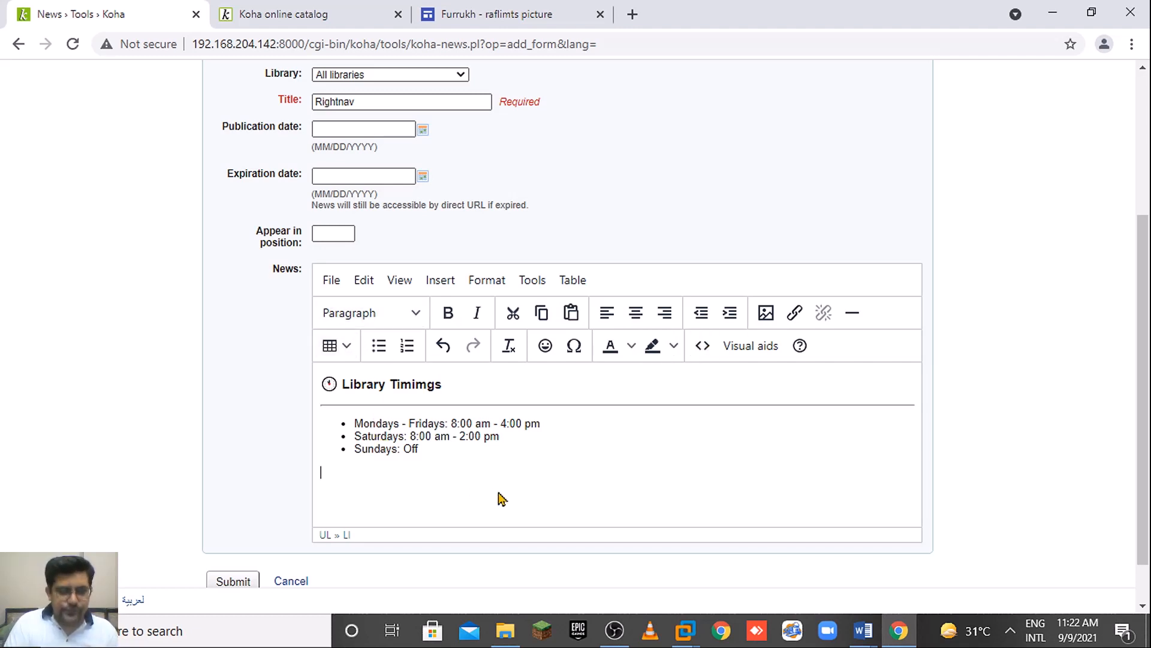
Insert the rules emoticon, found by searching 'rule', followed by 'Library Rules', and select the line.
{"action": "left_click", "coordinate": [545, 345]}
{"action": "left_click", "coordinate": [625, 252]}
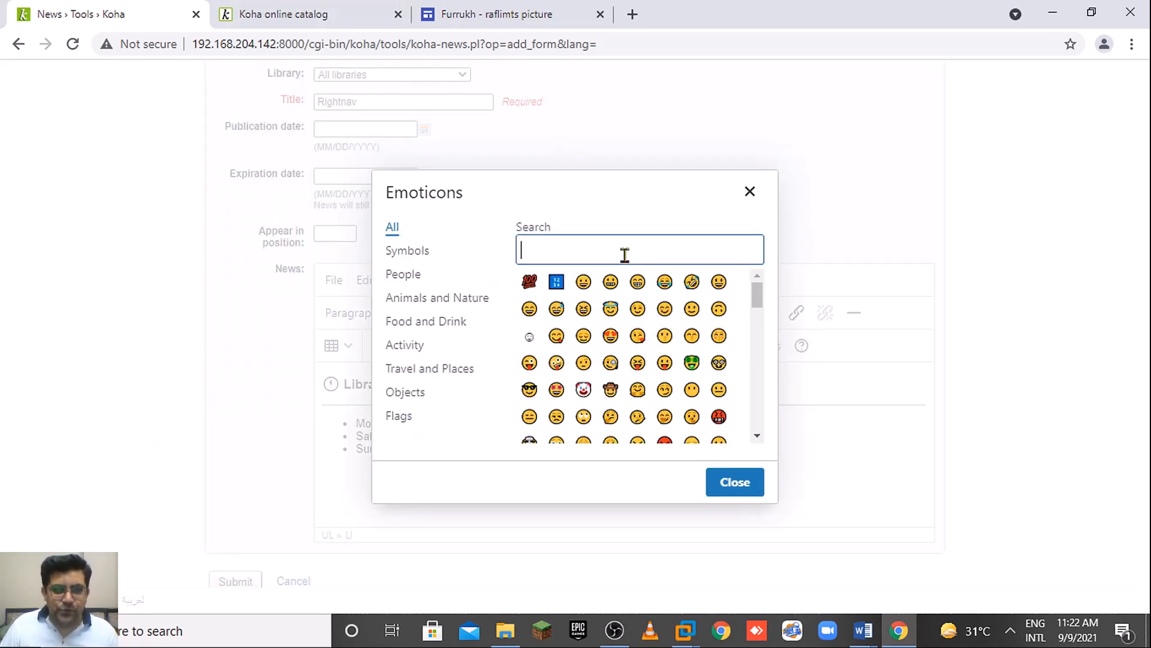
{"action": "type", "text": "rules"}
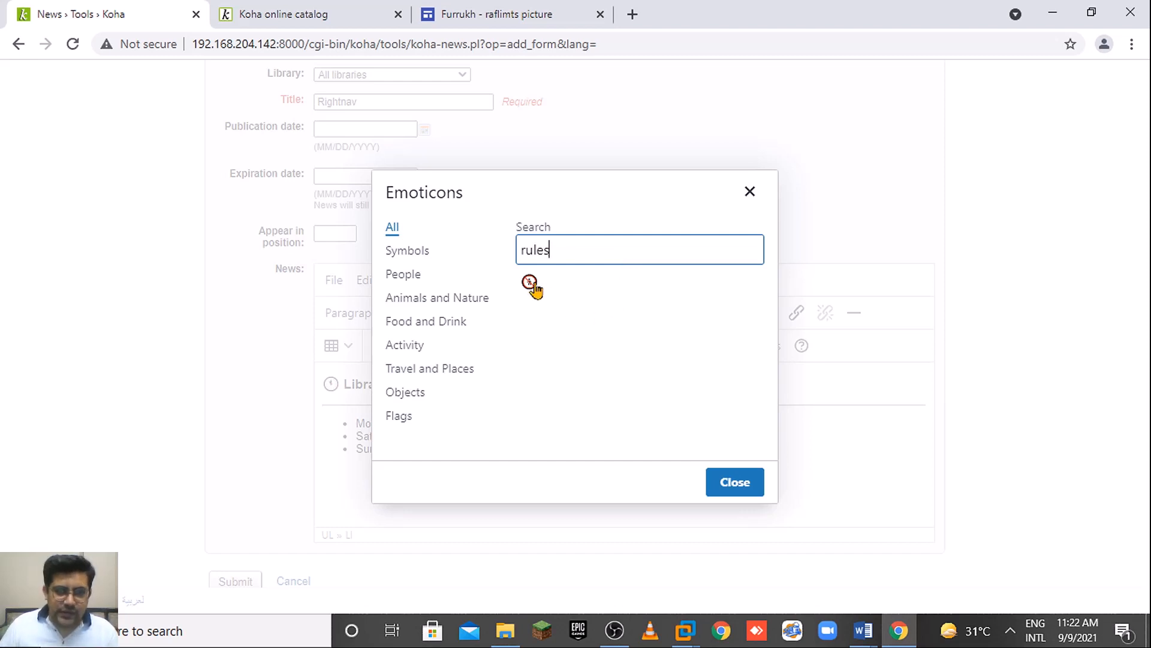
{"action": "left_click", "coordinate": [528, 282]}
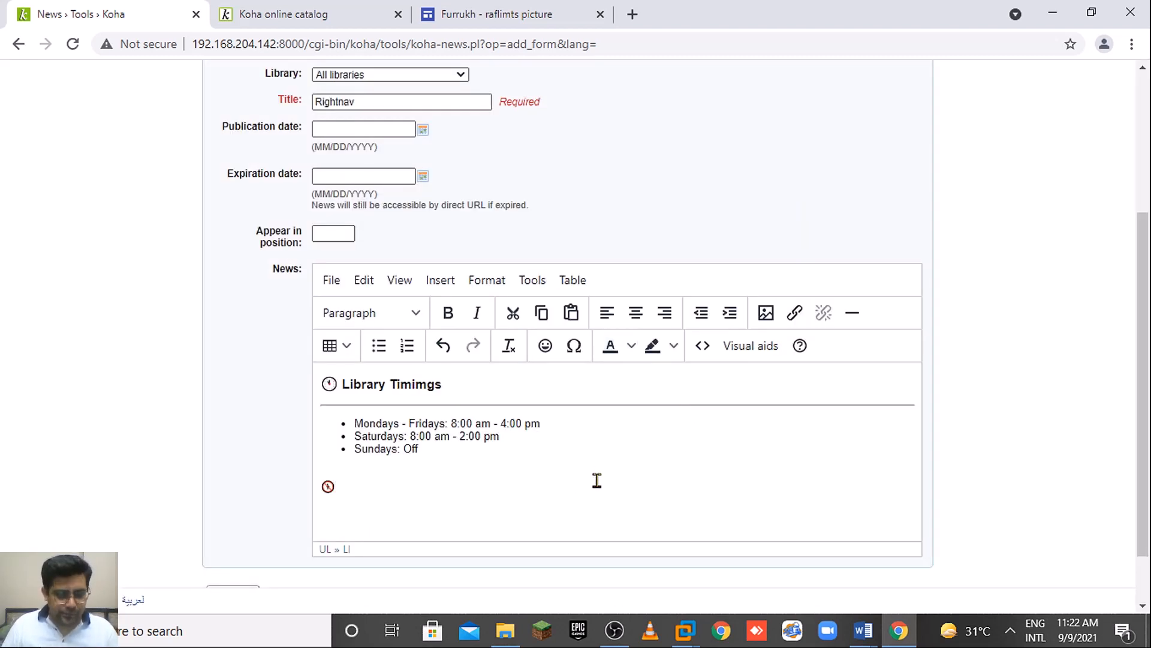
{"action": "type", "text": "brary "}
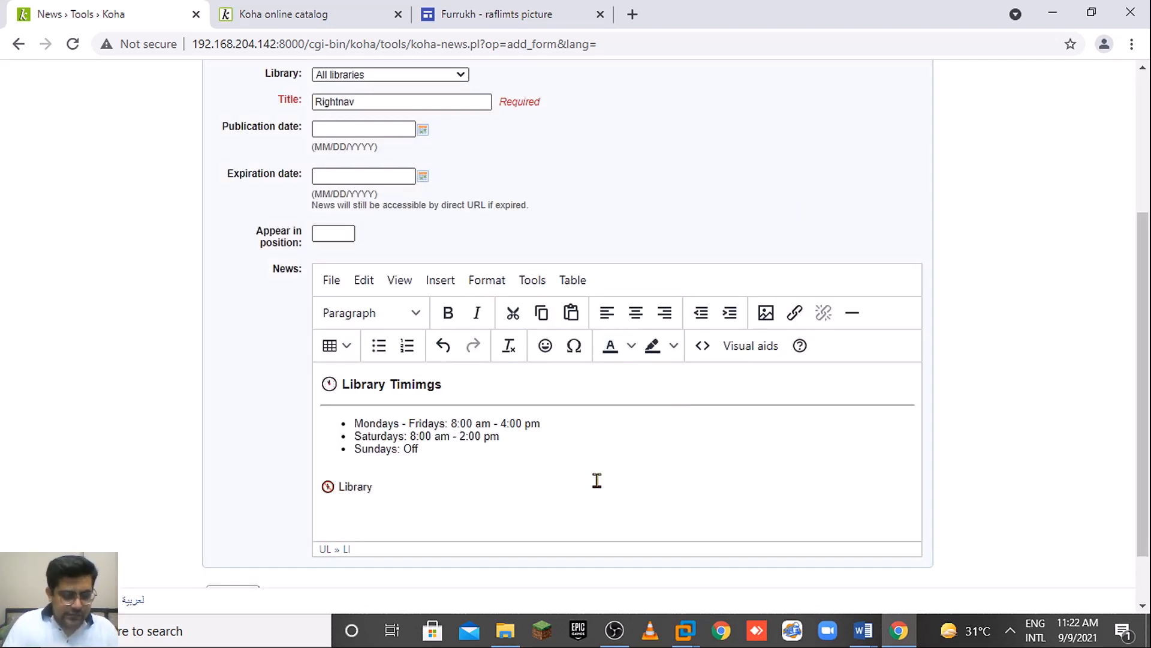
{"action": "type", "text": "Rules"}
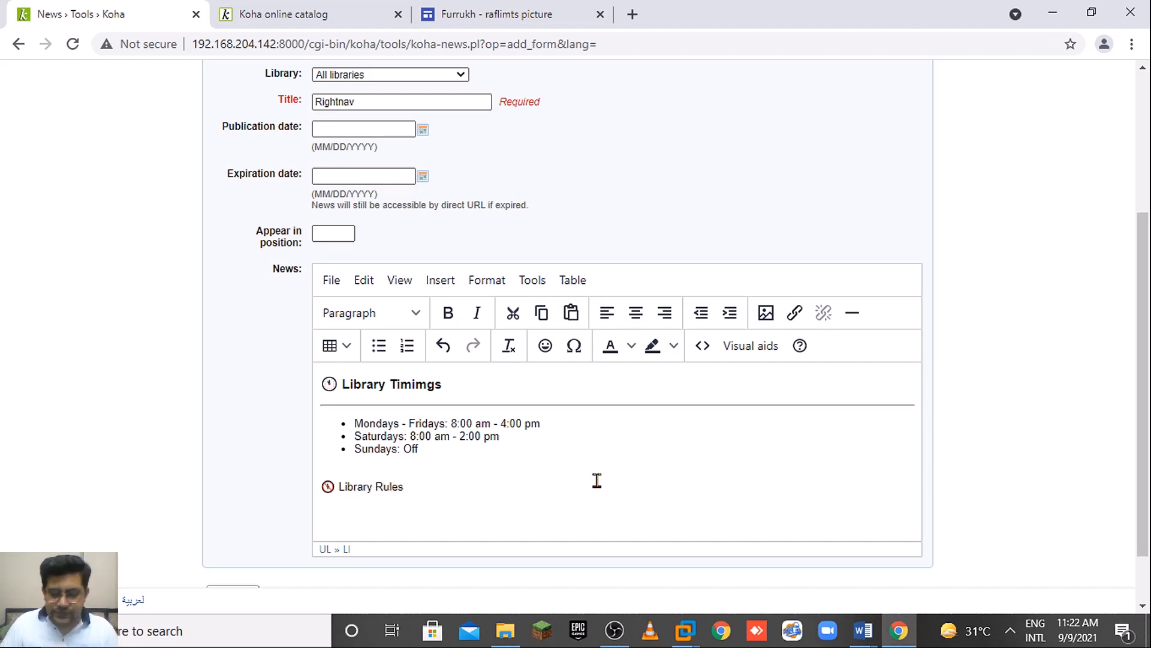
{"action": "key", "text": "shift+Home"}
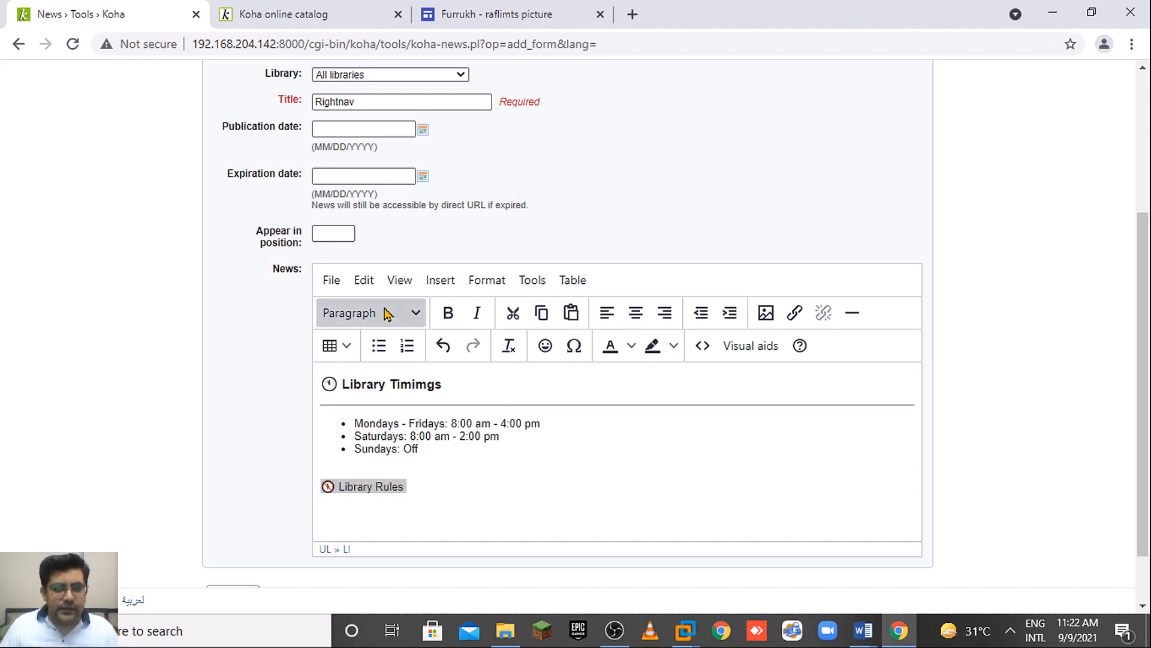
Make Library Rules a Heading 3 with a horizontal rule below and start a bulleted list.
{"action": "left_click", "coordinate": [397, 313]}
{"action": "left_click", "coordinate": [412, 434]}
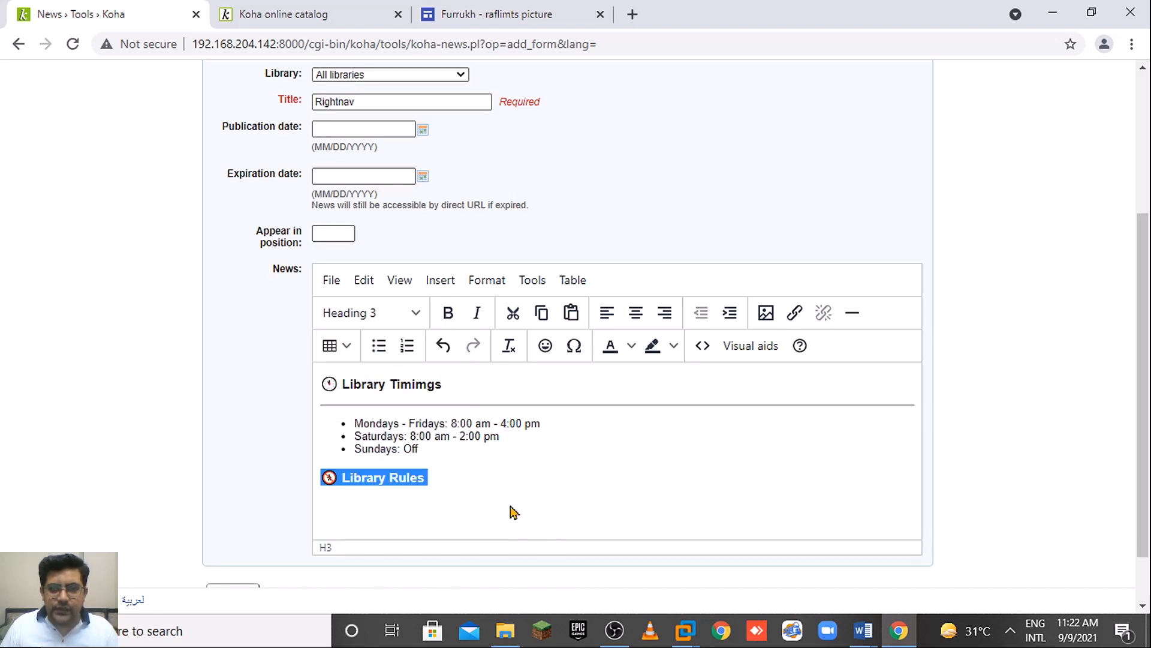
{"action": "left_click", "coordinate": [510, 510]}
{"action": "key", "text": "Return"}
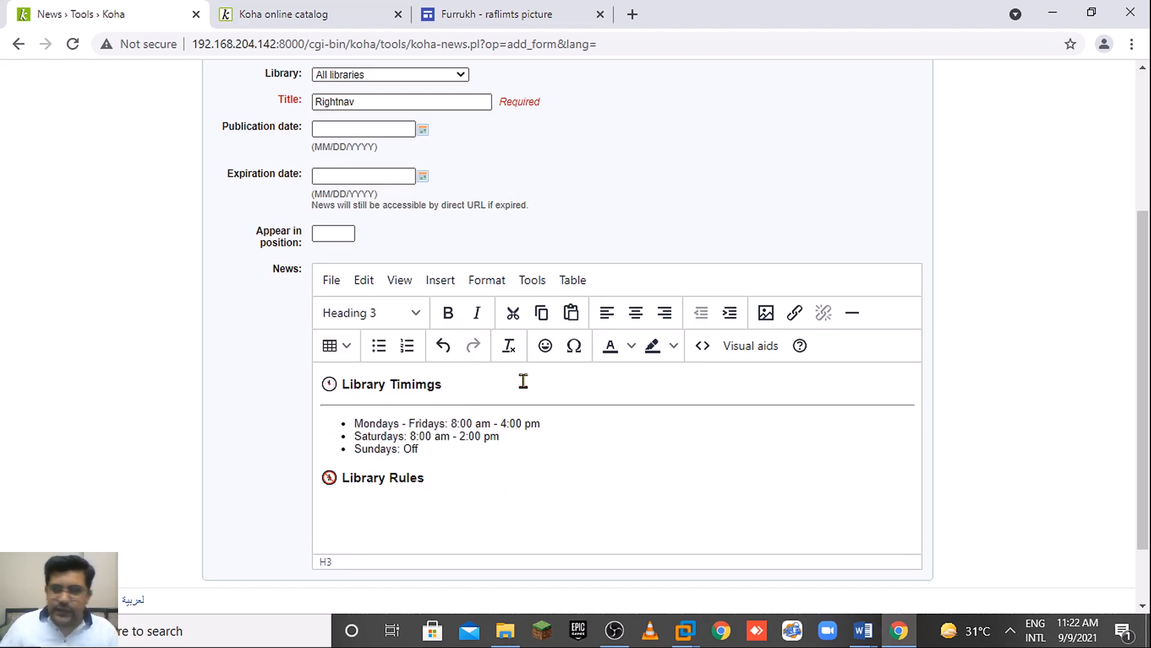
{"action": "left_click", "coordinate": [853, 313]}
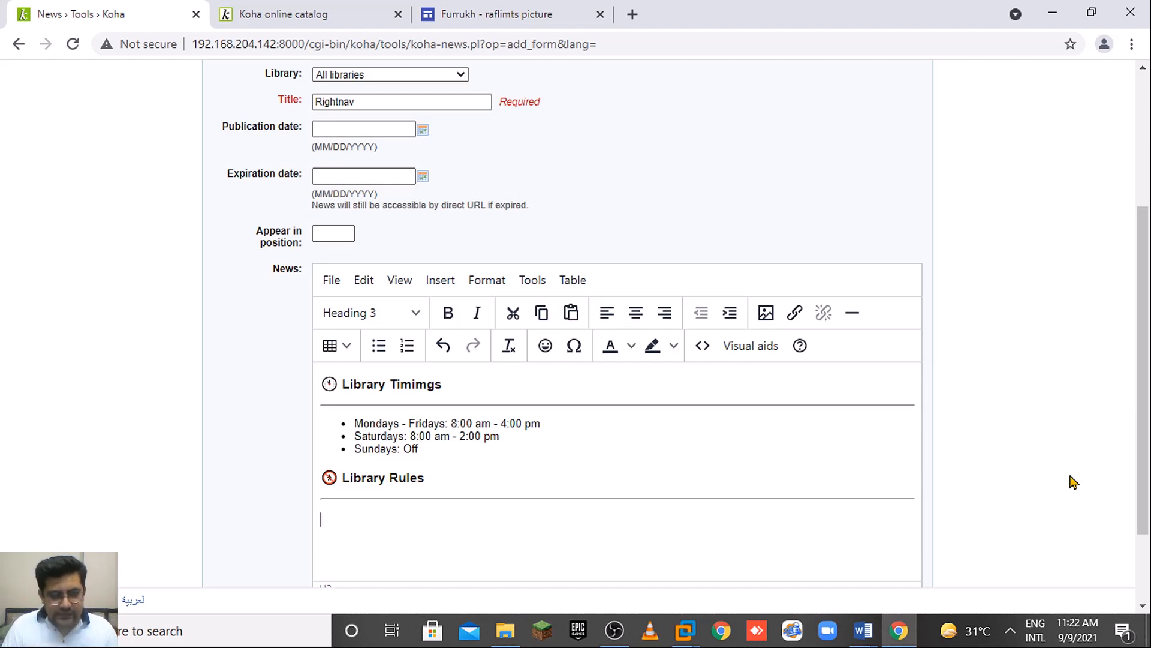
{"action": "left_click", "coordinate": [378, 346]}
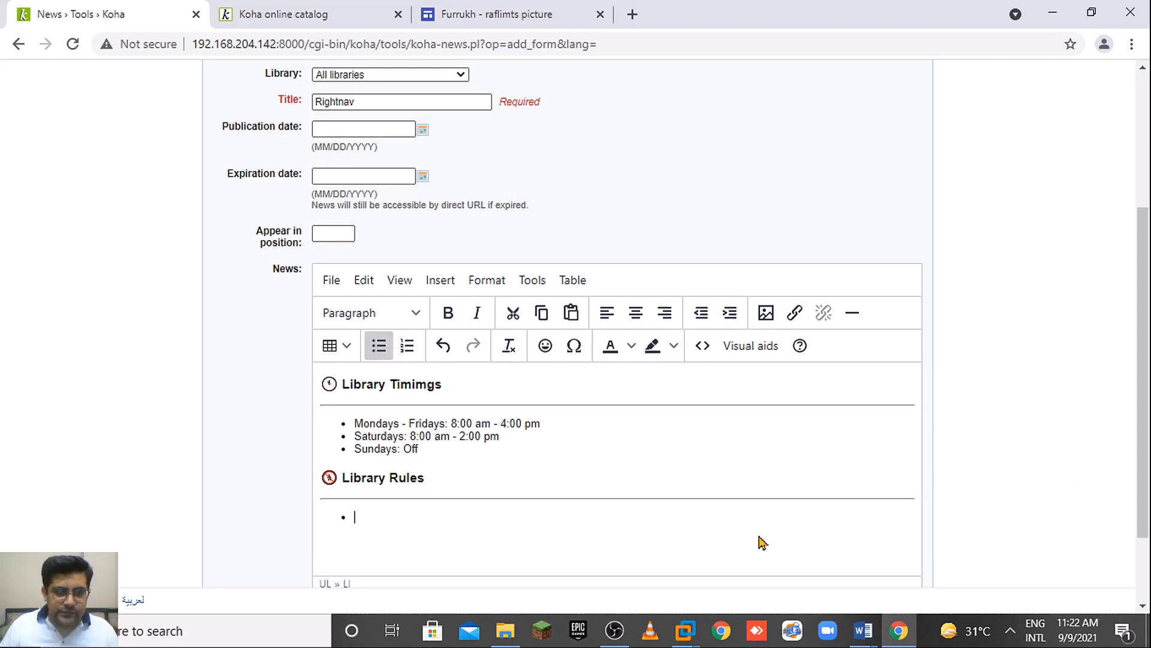
Add the rule 'All eatable are not allowed all the time in the library'.
{"action": "type", "text": "A"}
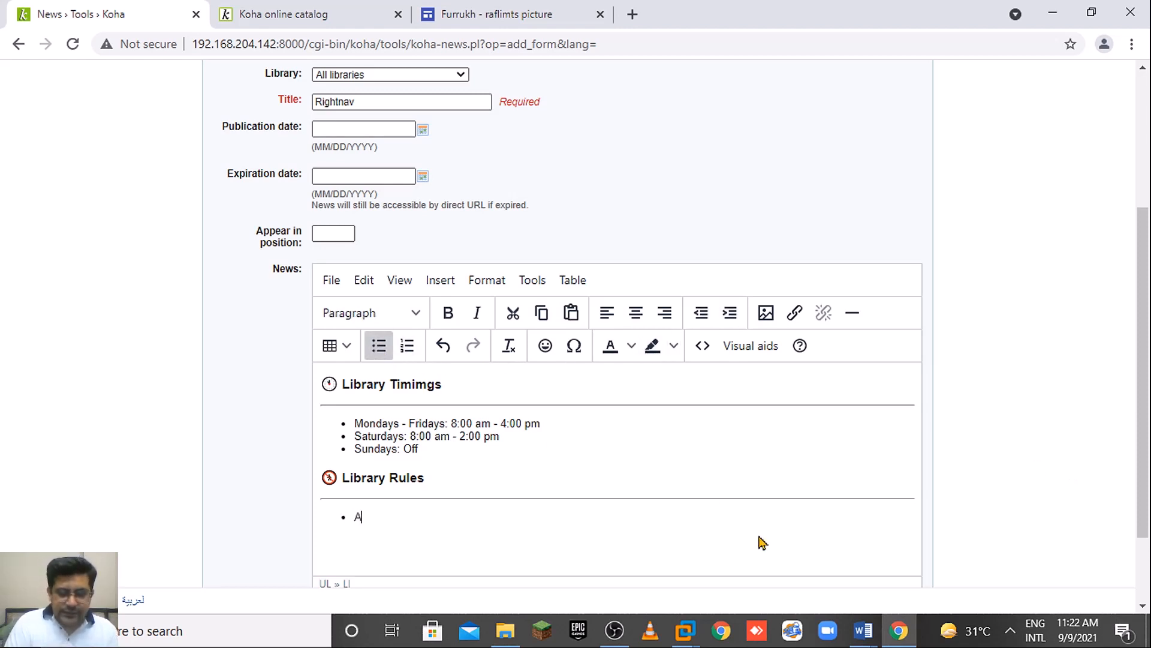
{"action": "type", "text": "ll ea"}
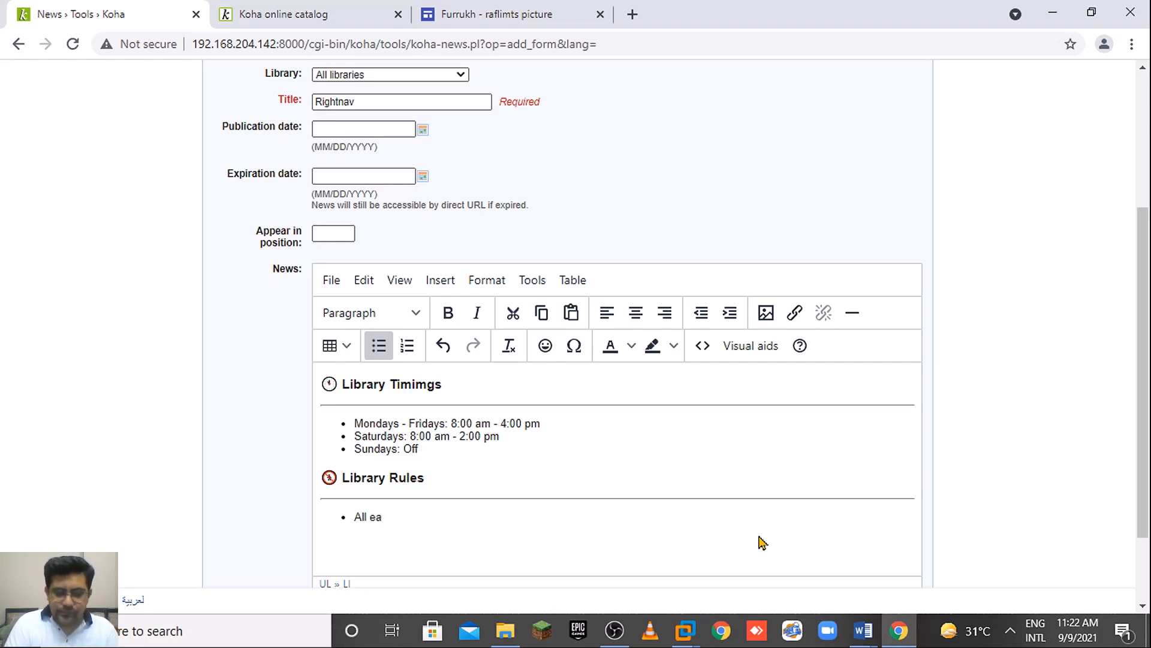
{"action": "type", "text": "table"}
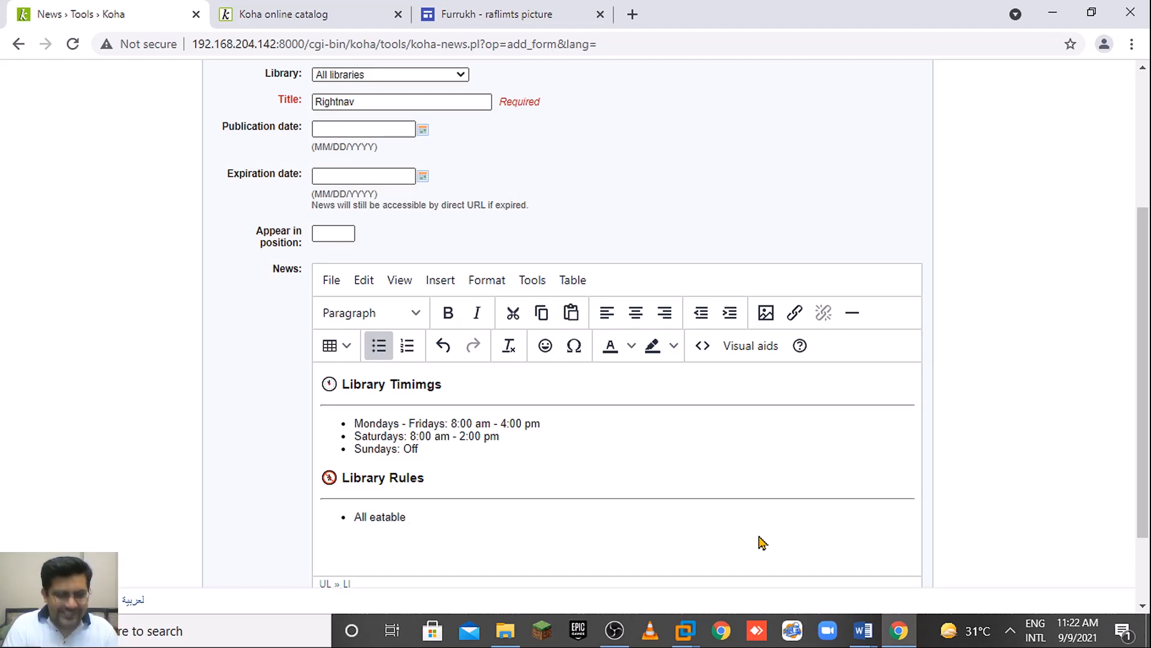
{"action": "type", "text": "are"}
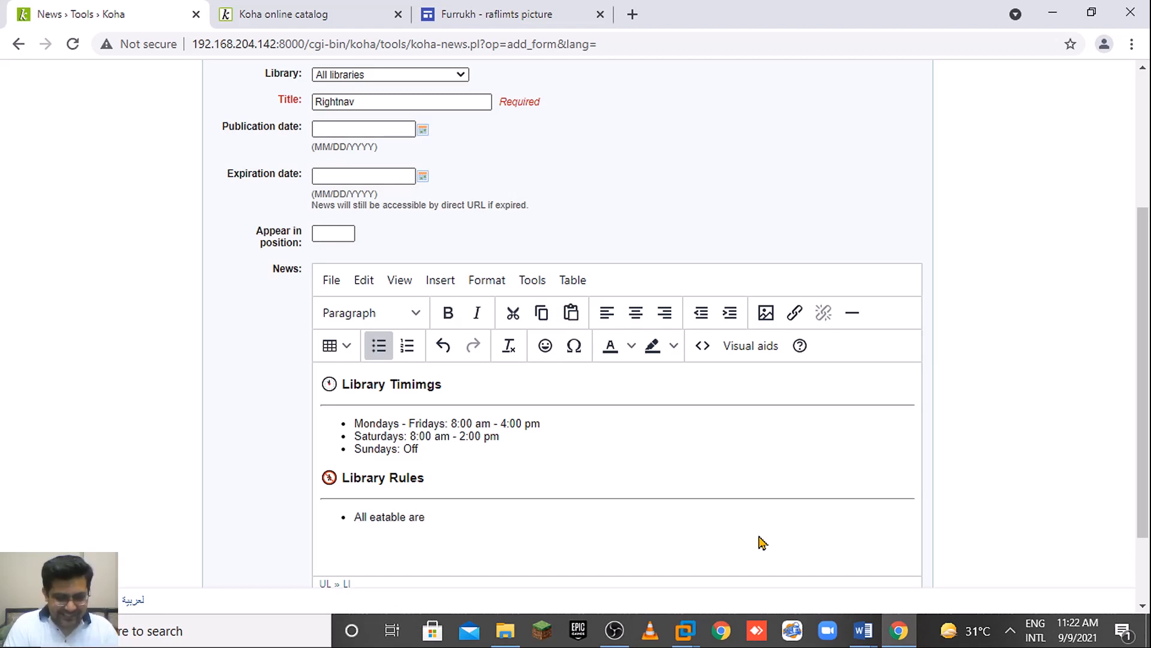
{"action": "type", "text": " noty"}
{"action": "type", "text": "a"}
{"action": "key", "text": "BackSpace"}
{"action": "type", "text": "allo"}
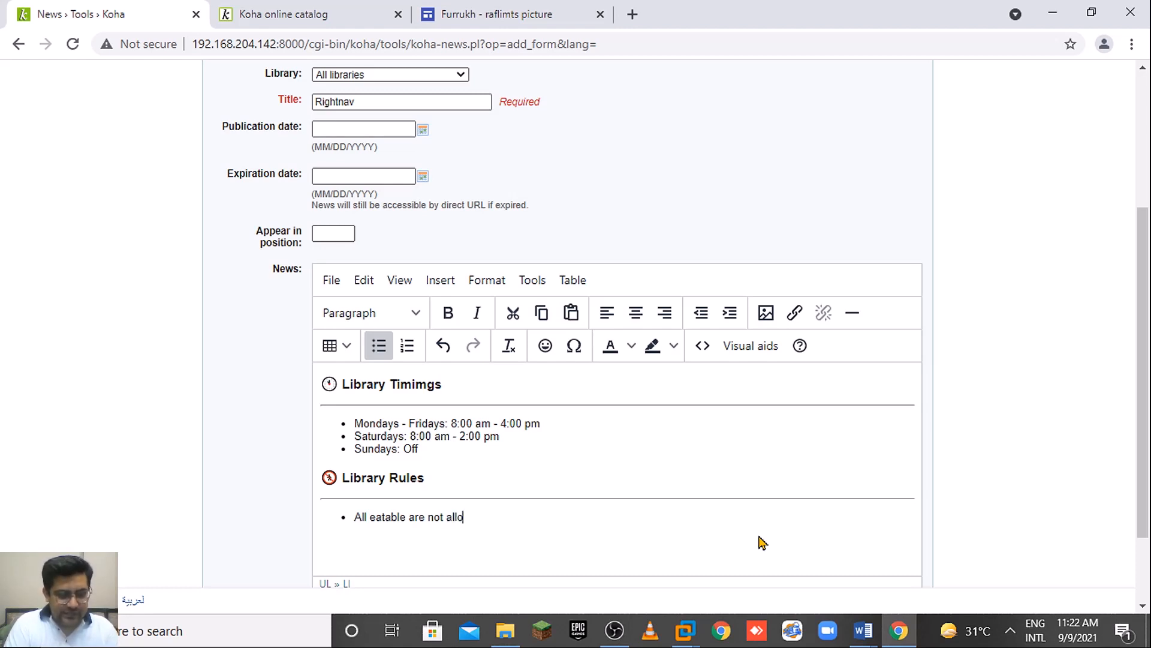
{"action": "type", "text": "wed al"}
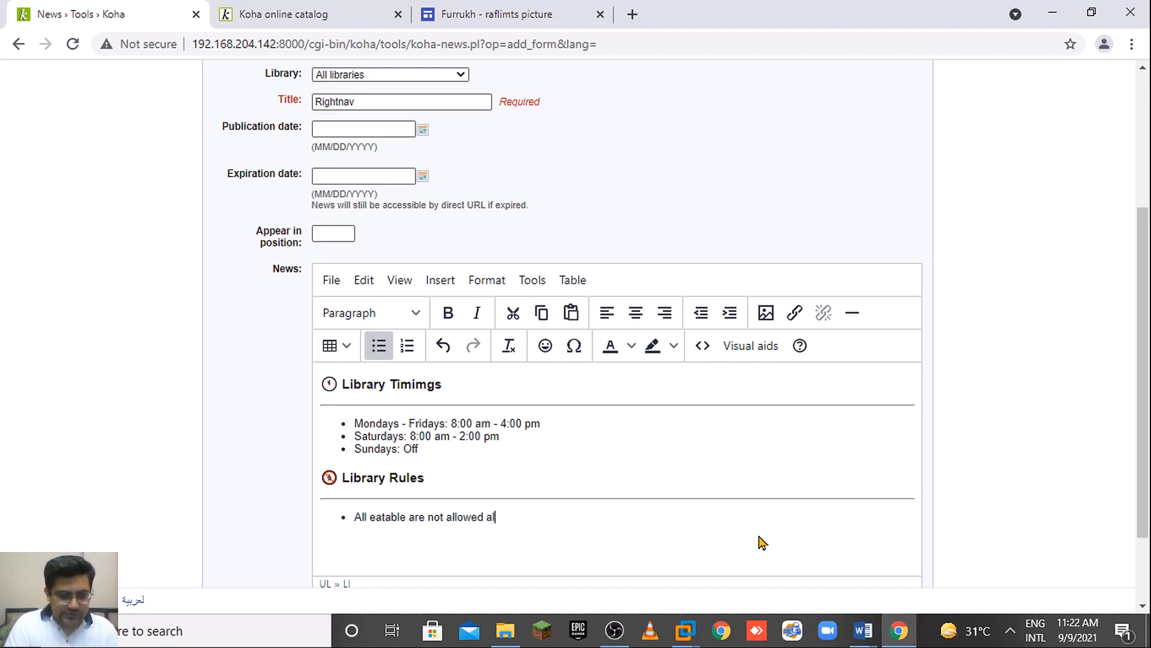
{"action": "type", "text": "l the t"}
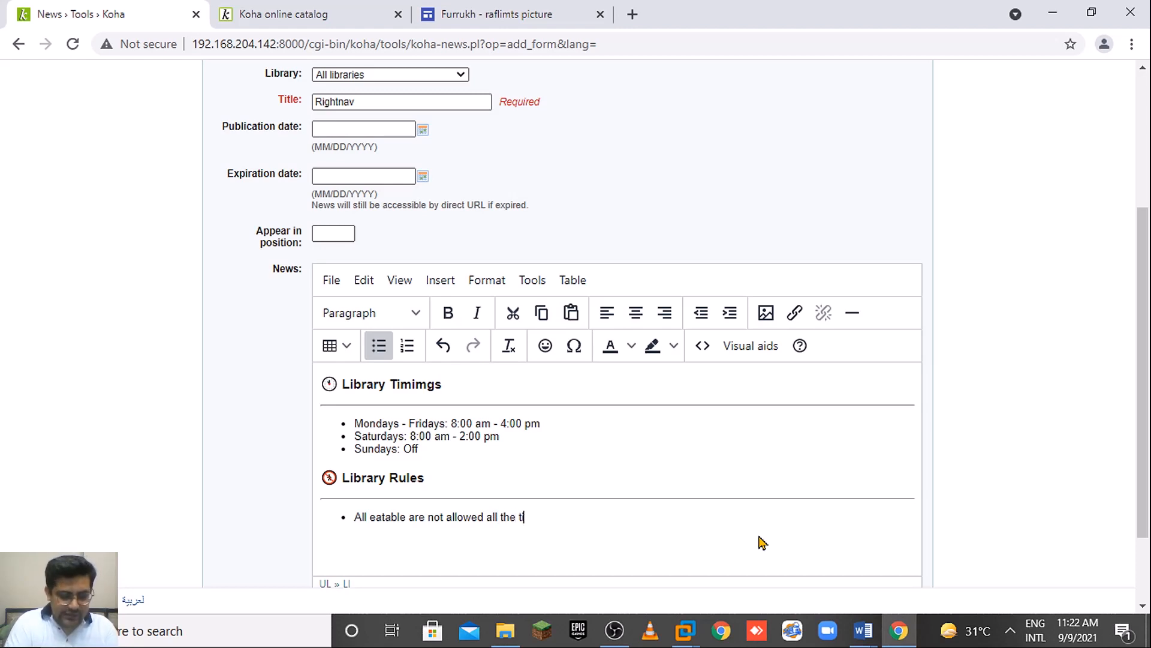
{"action": "type", "text": "ime i"}
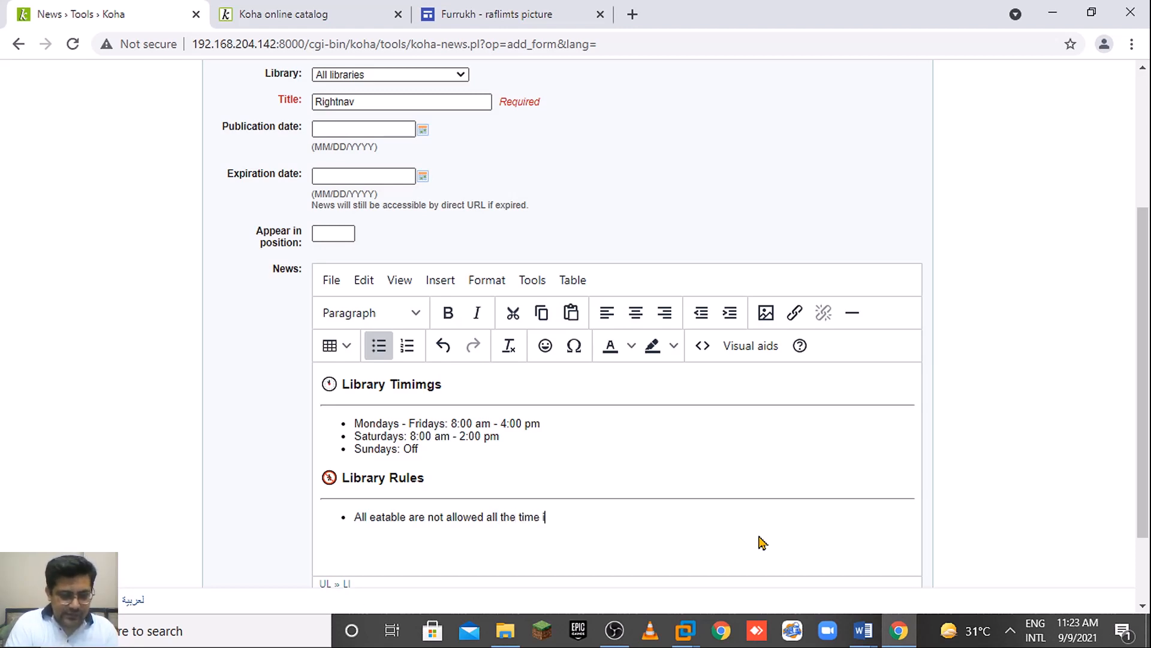
{"action": "type", "text": "n the library."}
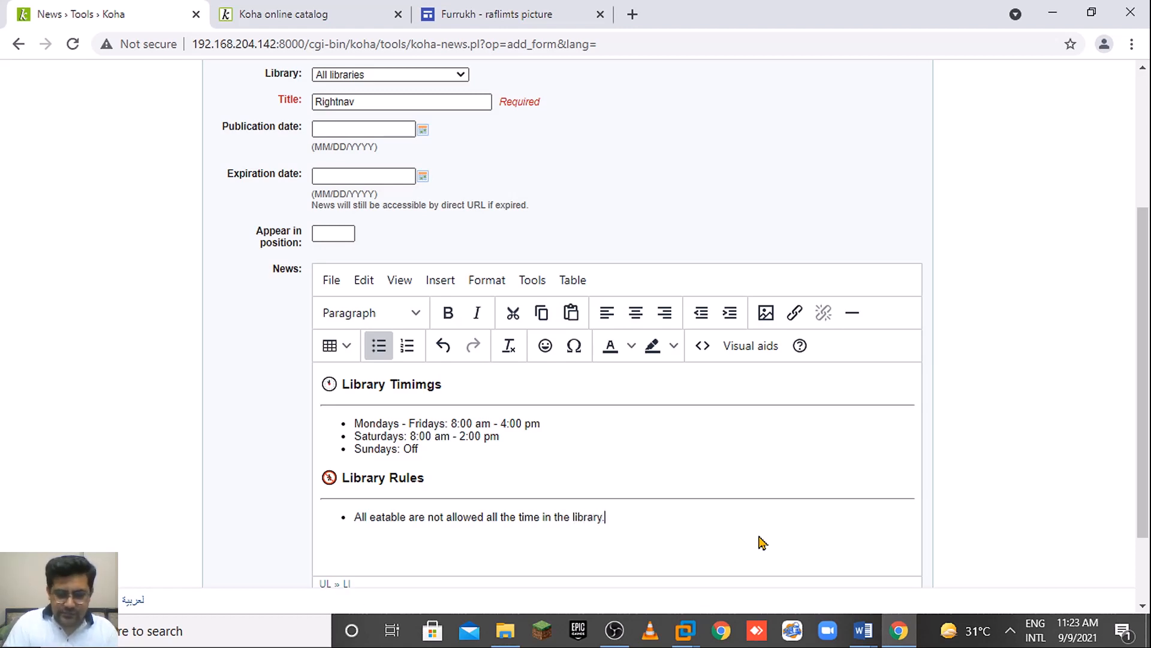
{"action": "key", "text": "Return"}
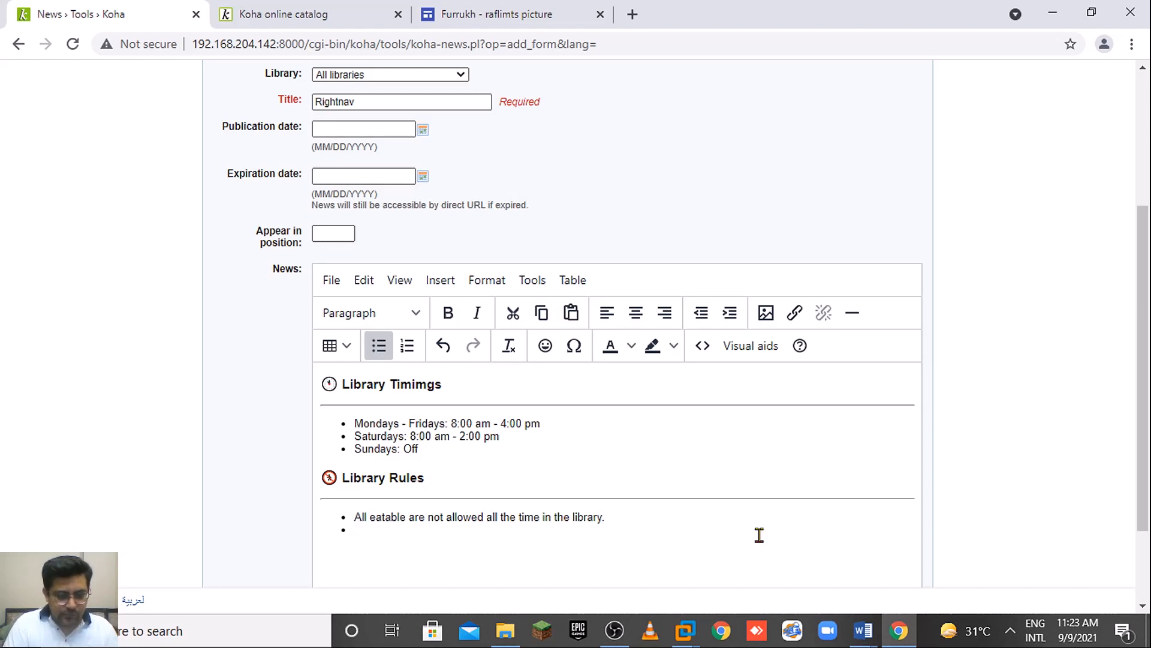
Add bullets 'Please put your bags outside the library' and 'Please maintain silence all the time in the library.'.
{"action": "type", "text": "Library is"}
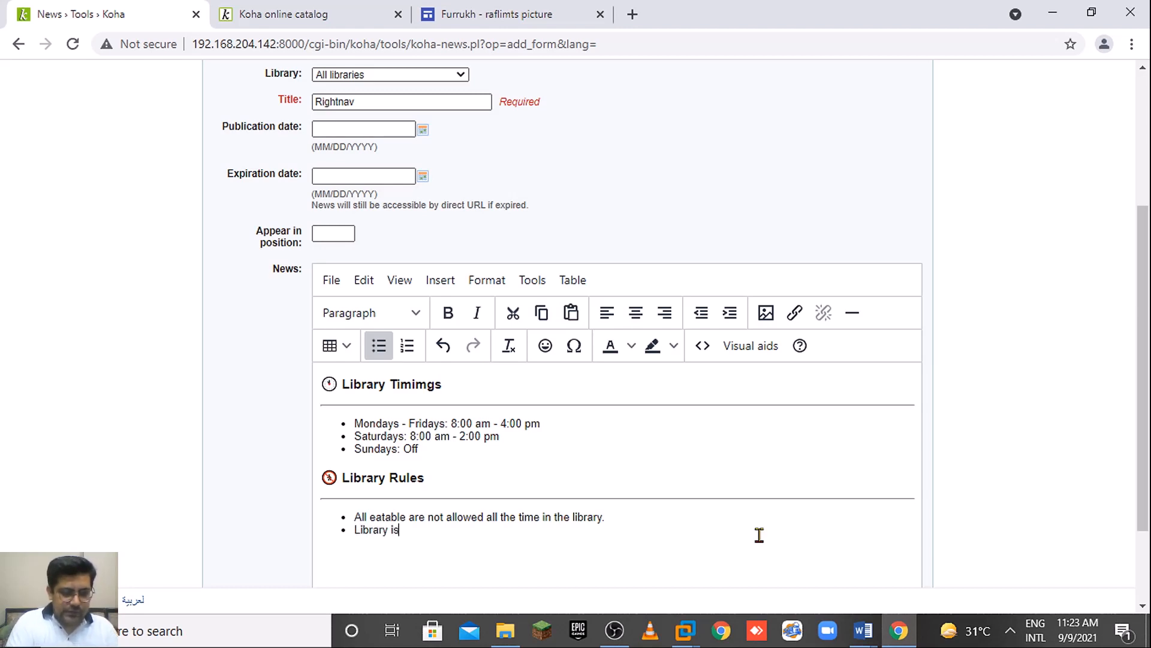
{"action": "type", "text": " a quiete"}
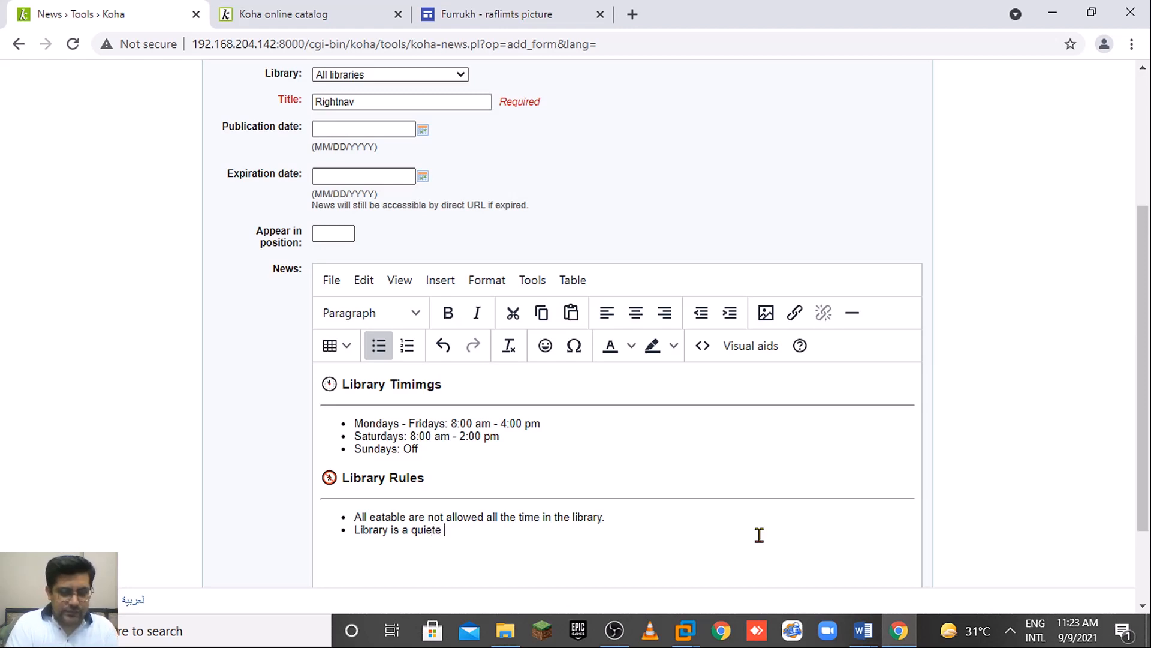
{"action": "key", "text": "BackSpace"}
{"action": "key", "text": "BackSpace"}
{"action": "key", "text": "BackSpace"}
{"action": "key", "text": "BackSpace"}
{"action": "key", "text": "BackSpace"}
{"action": "key", "text": "BackSpace"}
{"action": "key", "text": "BackSpace"}
{"action": "key", "text": "BackSpace"}
{"action": "key", "text": "BackSpace"}
{"action": "key", "text": "BackSpace"}
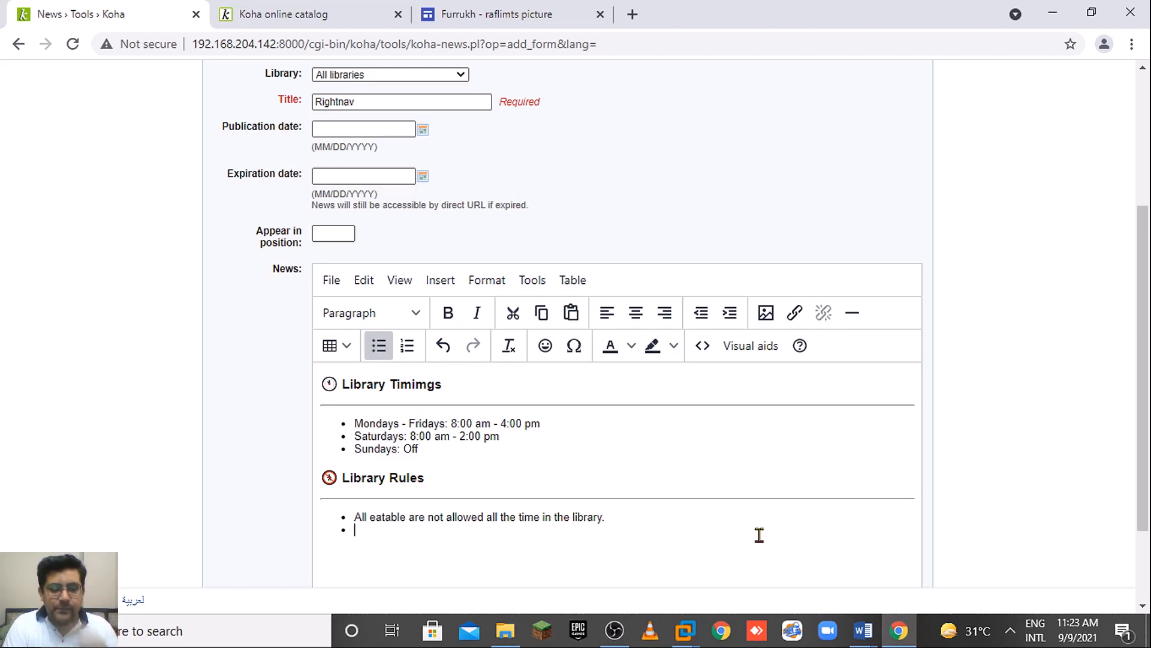
{"action": "type", "text": "Plea"}
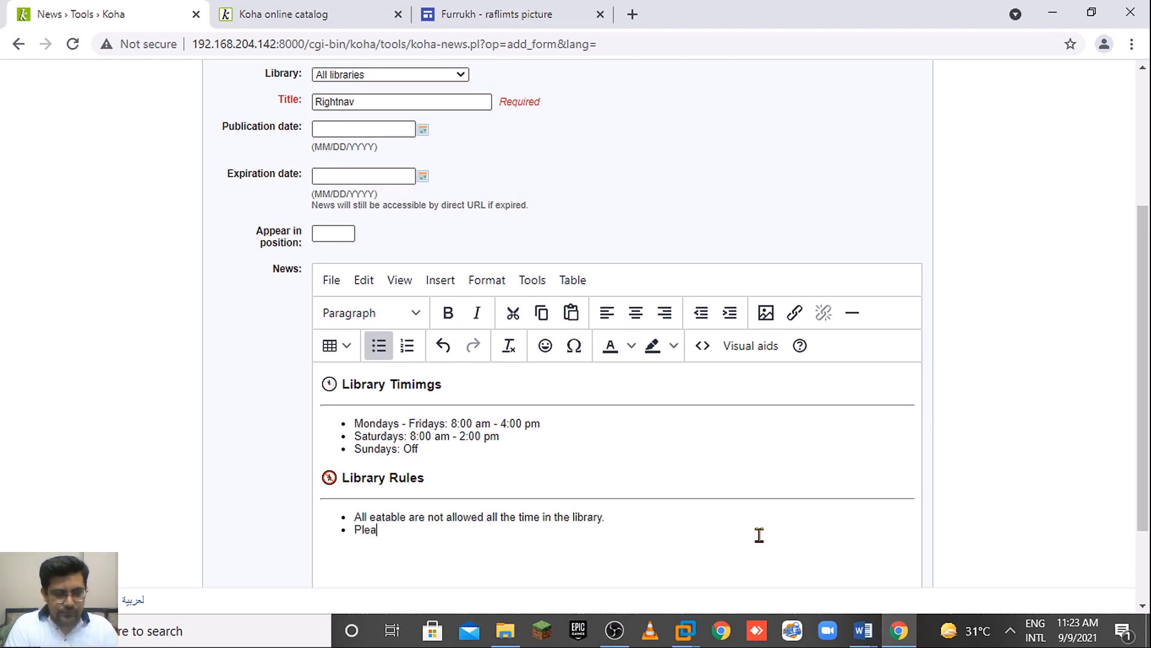
{"action": "type", "text": "se put "}
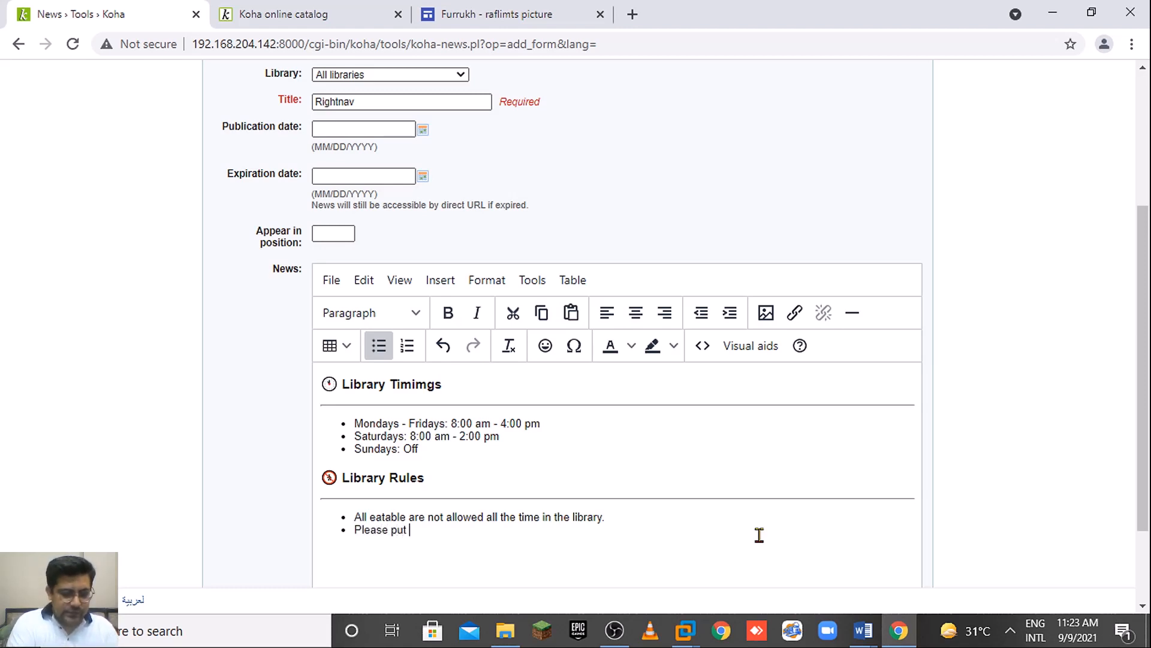
{"action": "type", "text": "your"}
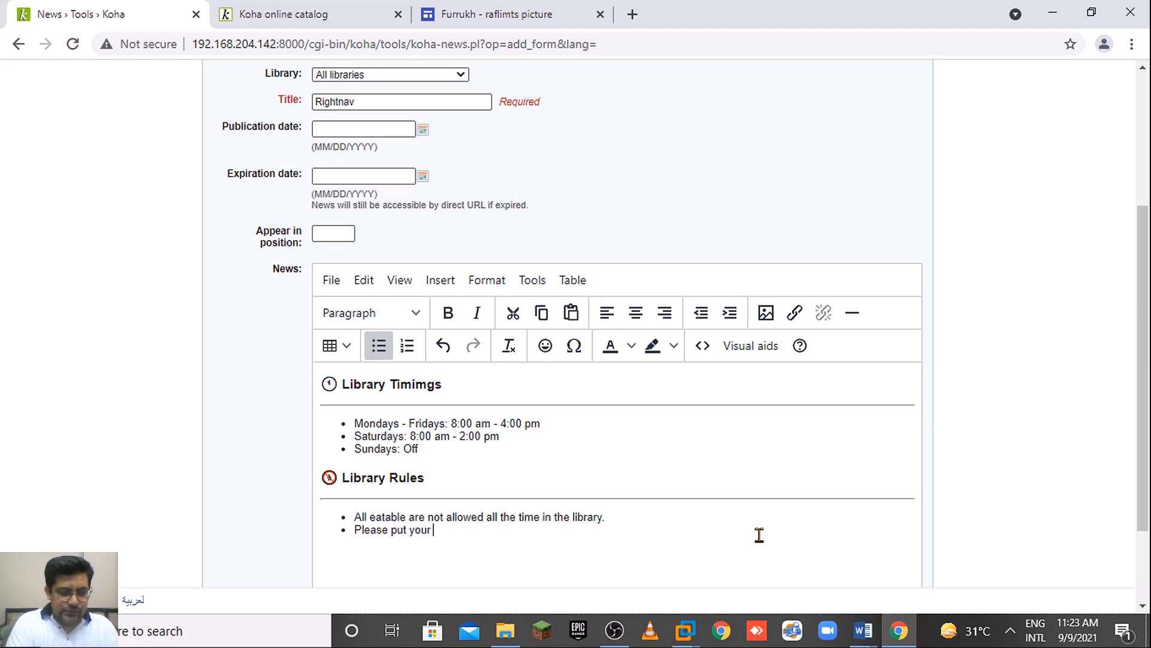
{"action": "type", "text": " back "}
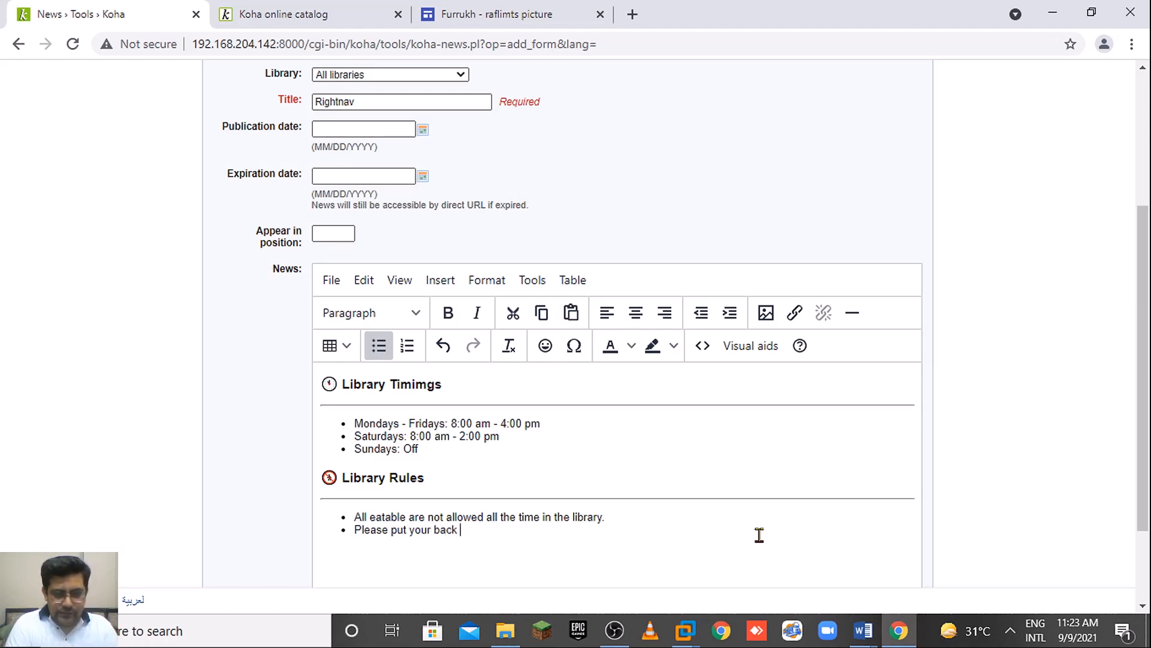
{"action": "key", "text": "BackSpace"}
{"action": "key", "text": "BackSpace"}
{"action": "key", "text": "BackSpace"}
{"action": "type", "text": "gs "}
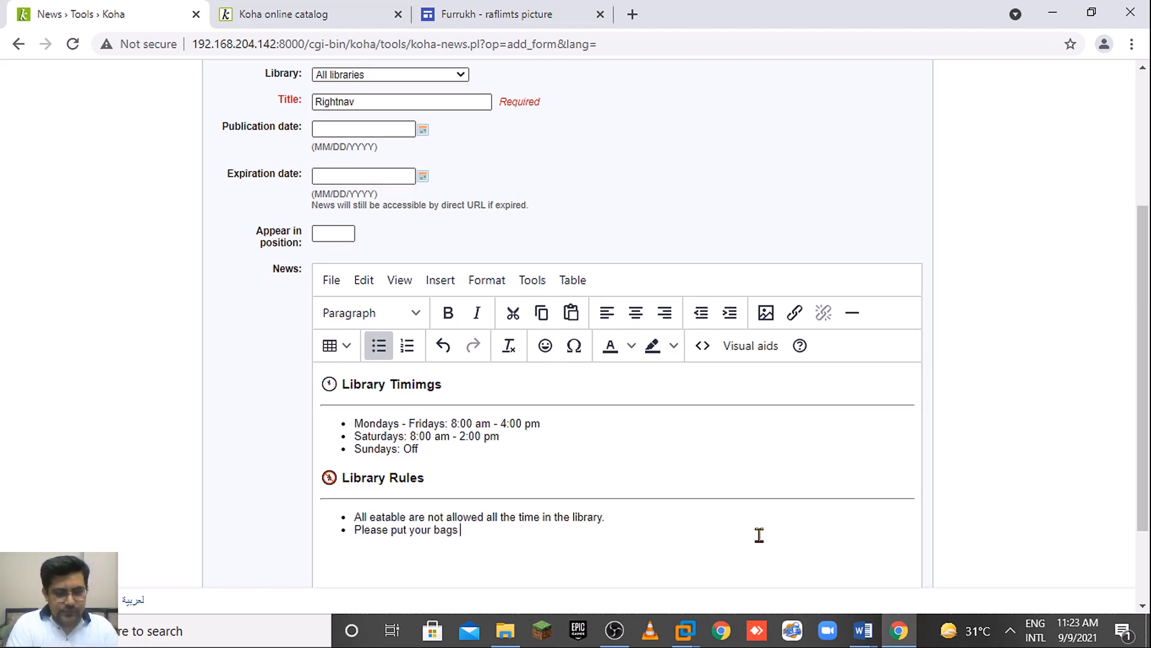
{"action": "type", "text": "outsi"}
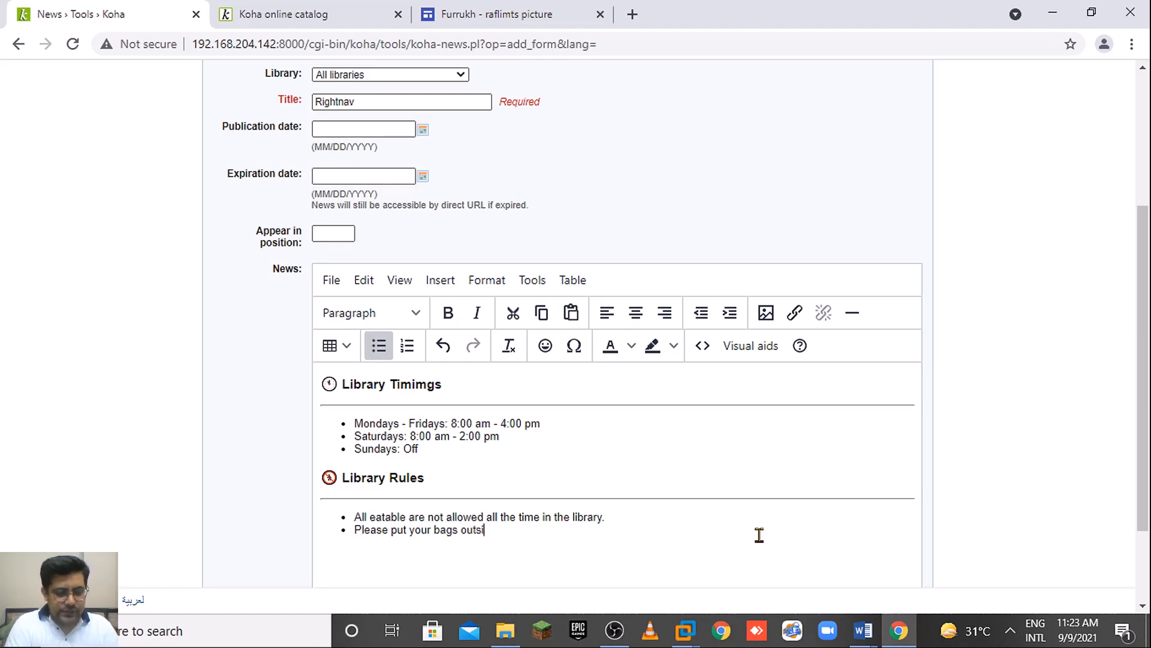
{"action": "type", "text": "de the librar"}
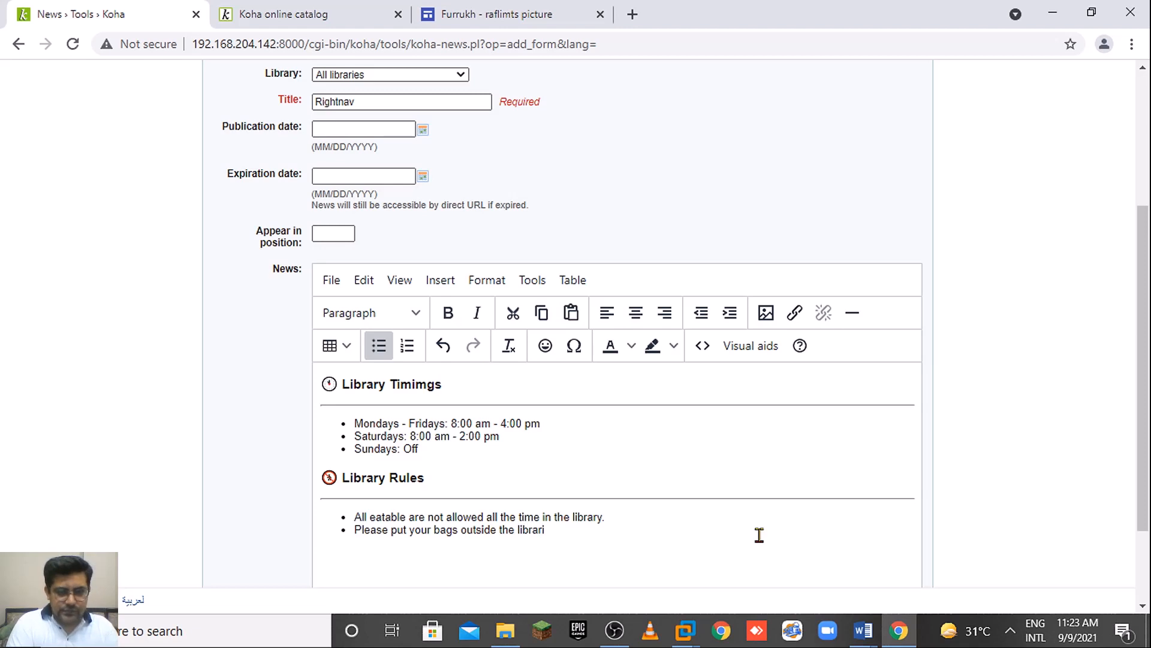
{"action": "type", "text": "y."}
{"action": "key", "text": "Return"}
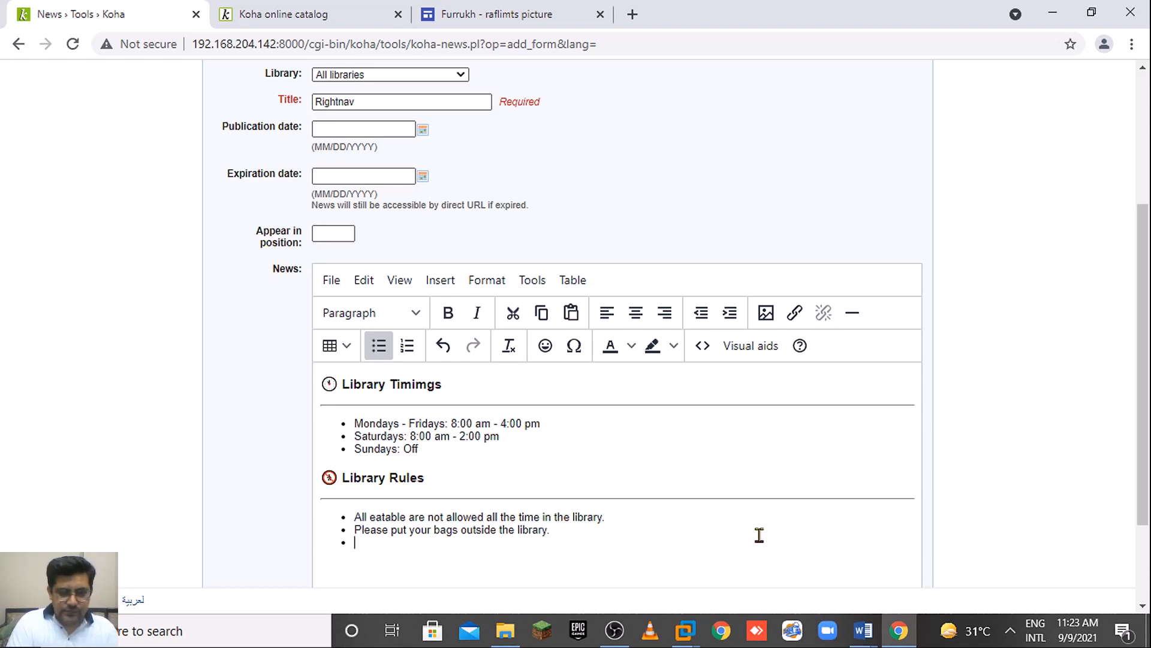
{"action": "type", "text": "Please "}
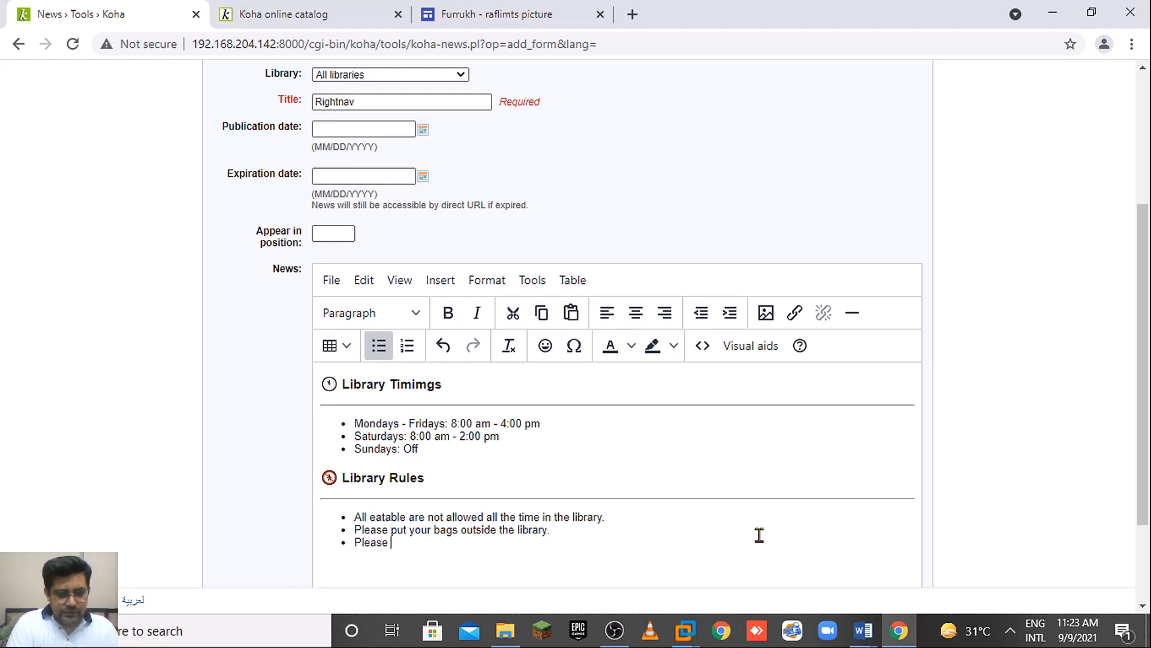
{"action": "type", "text": "maintain "}
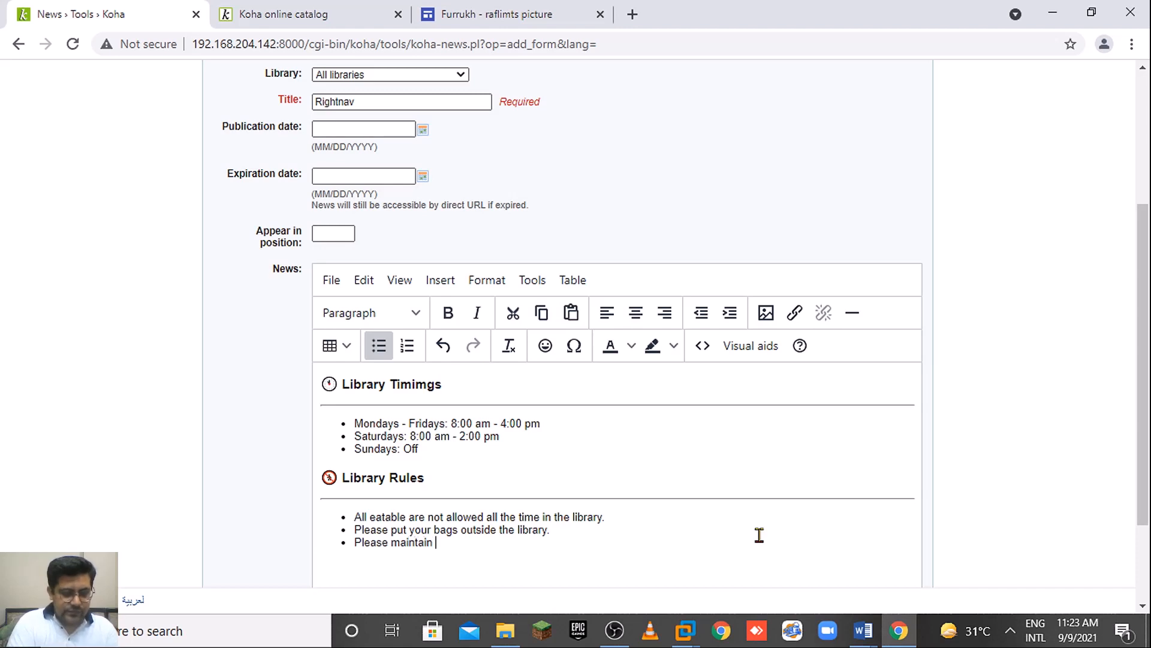
{"action": "type", "text": "silent"}
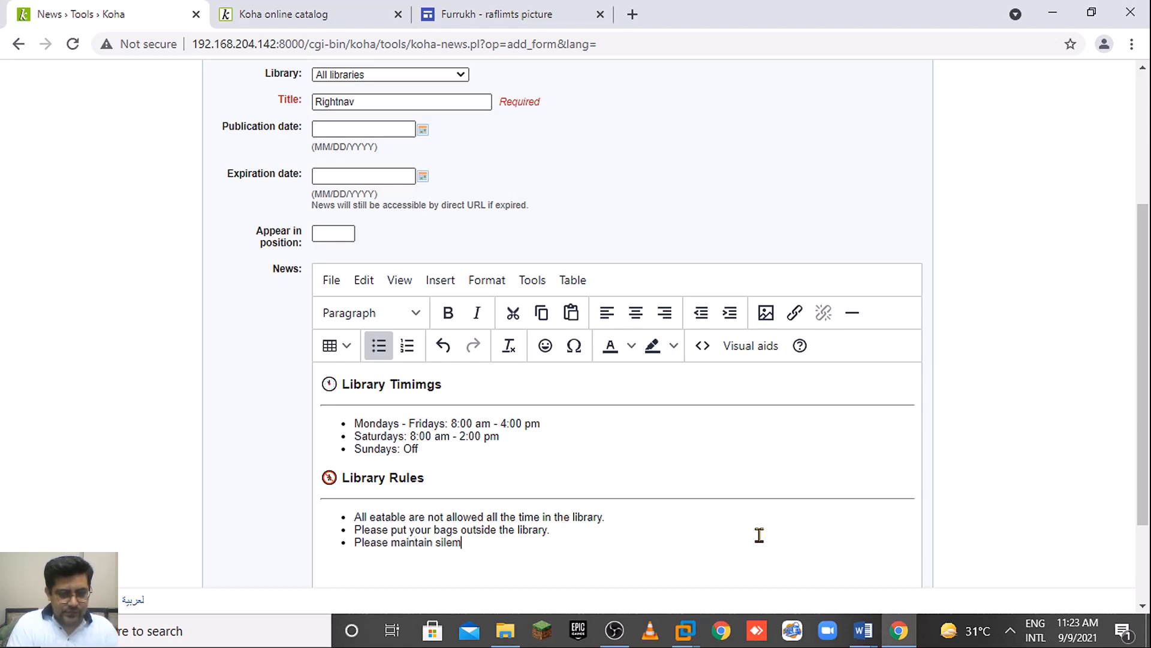
{"action": "key", "text": "BackSpace"}
{"action": "key", "text": "BackSpace"}
{"action": "type", "text": "nce all"}
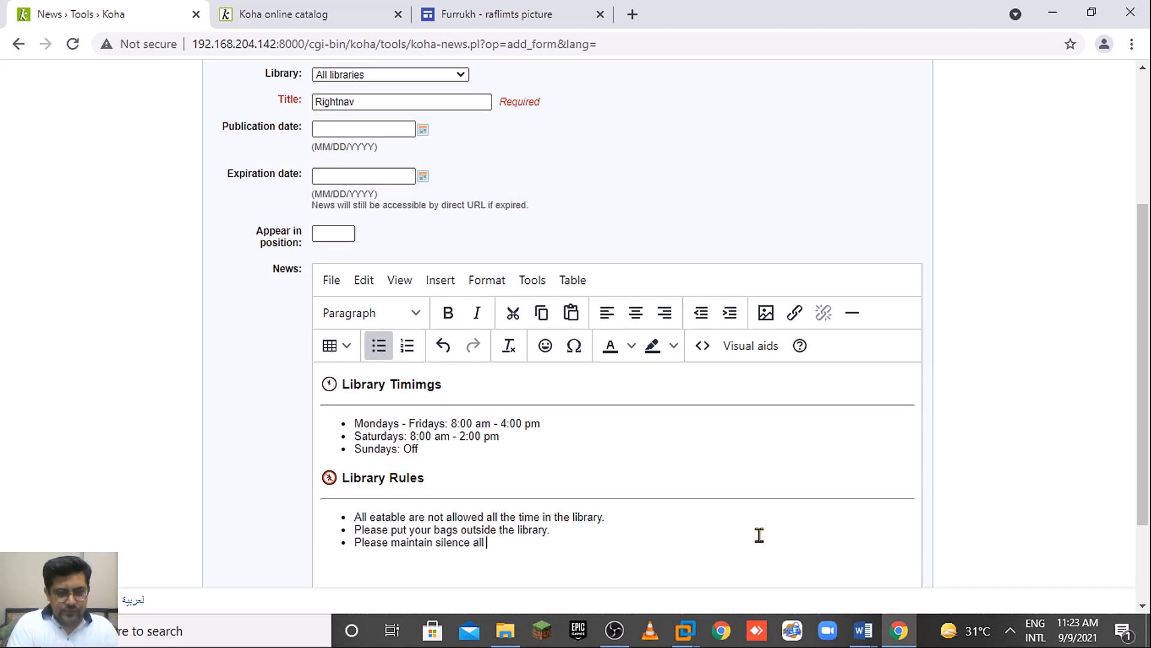
{"action": "type", "text": " the "}
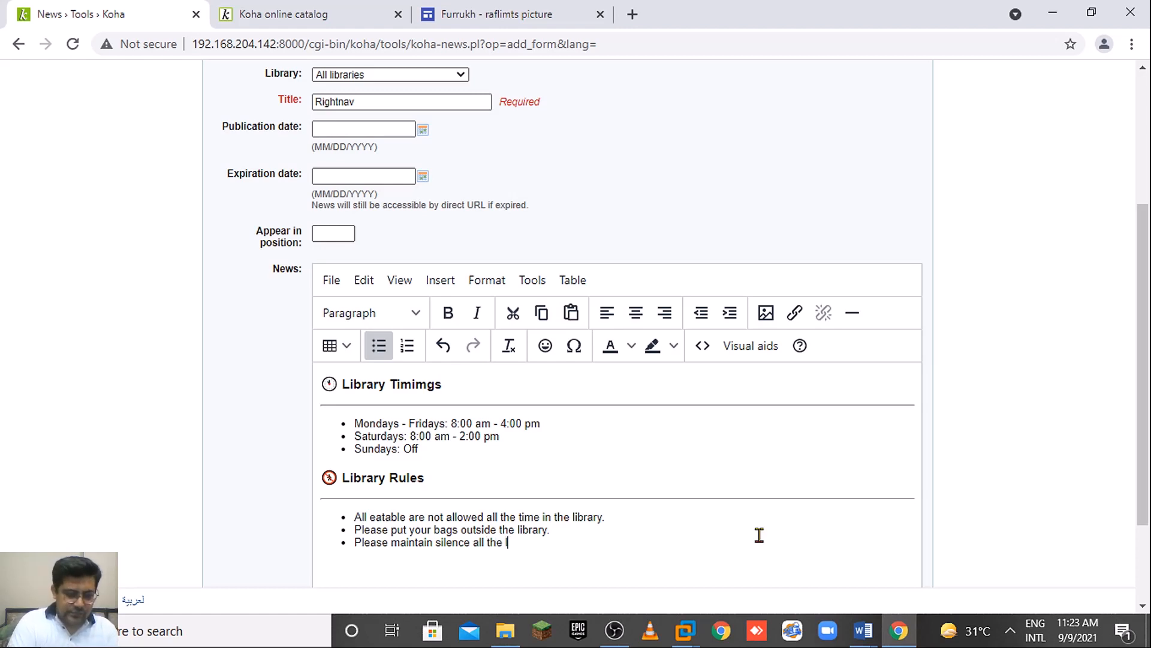
{"action": "type", "text": "time "}
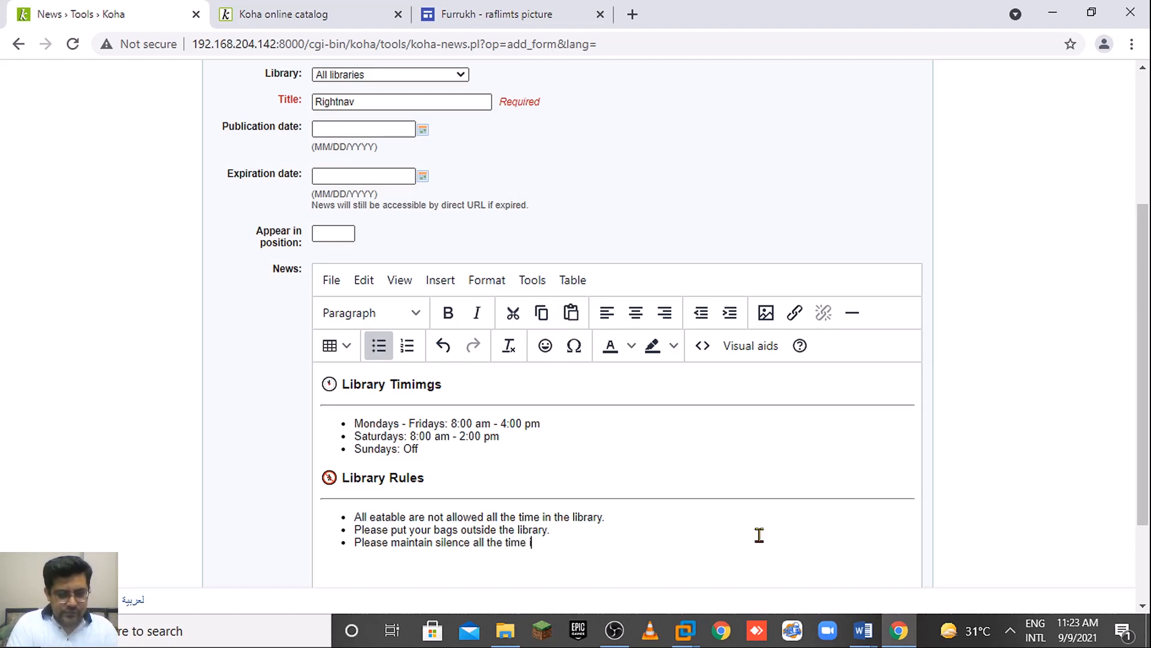
{"action": "type", "text": "in the l"}
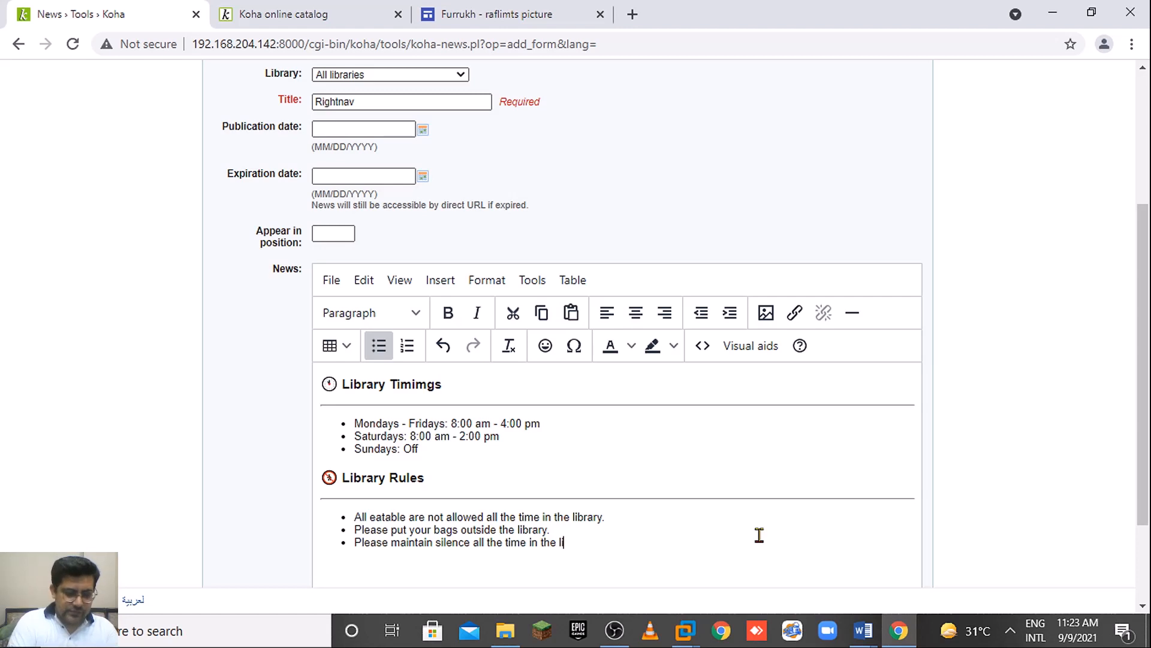
{"action": "type", "text": "ibrary"}
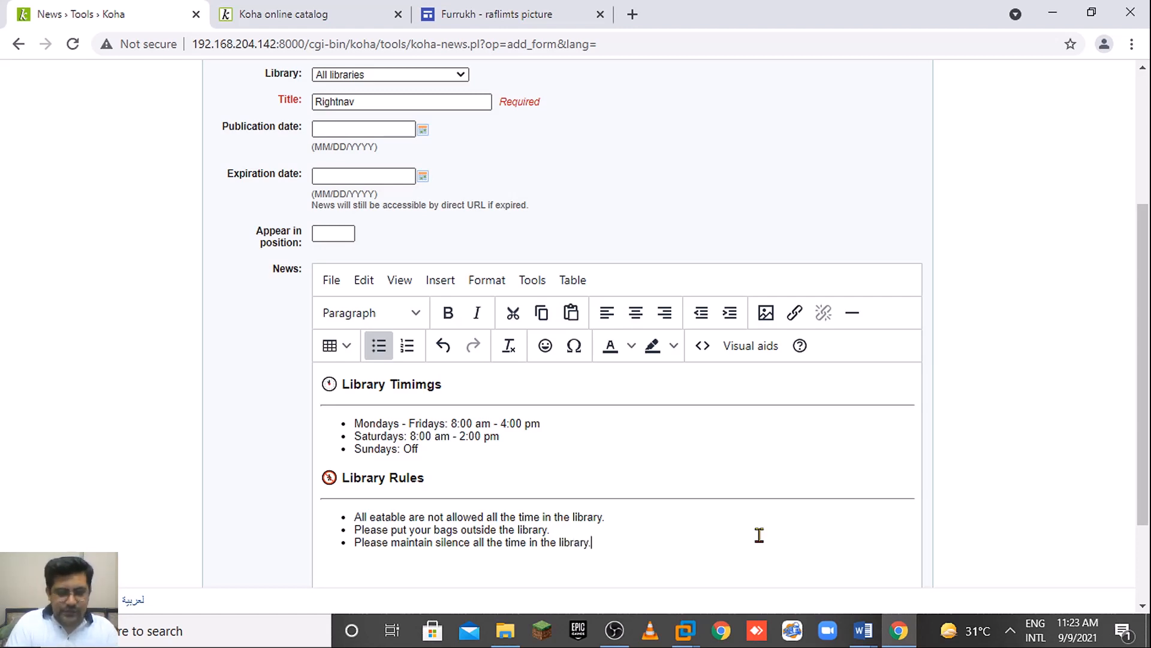
{"action": "type", "text": "."}
{"action": "key", "text": "Return"}
{"action": "key", "text": "Return"}
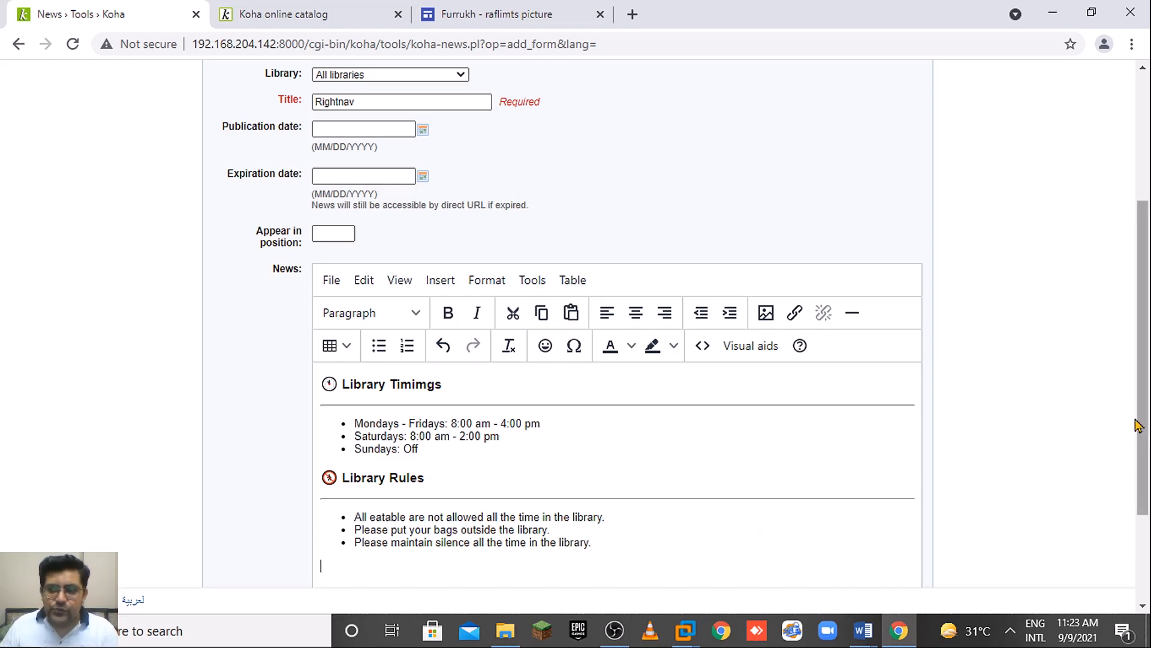
Insert a horizontal line below the three Library Rules bullets.
{"action": "scroll", "coordinate": [1148, 424], "scroll_direction": "down", "scroll_amount": 1}
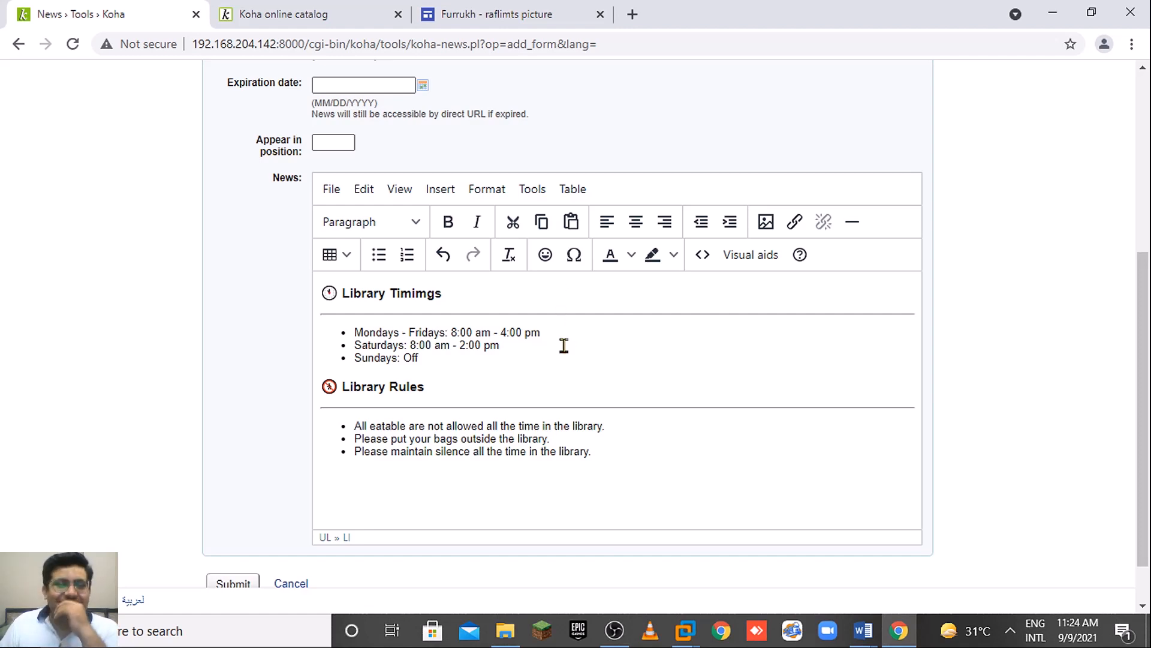
{"action": "left_click", "coordinate": [854, 223]}
Copy the tree logo's image address from the Google Sites uitpictures page, then return to Koha.
{"action": "left_click", "coordinate": [498, 14]}
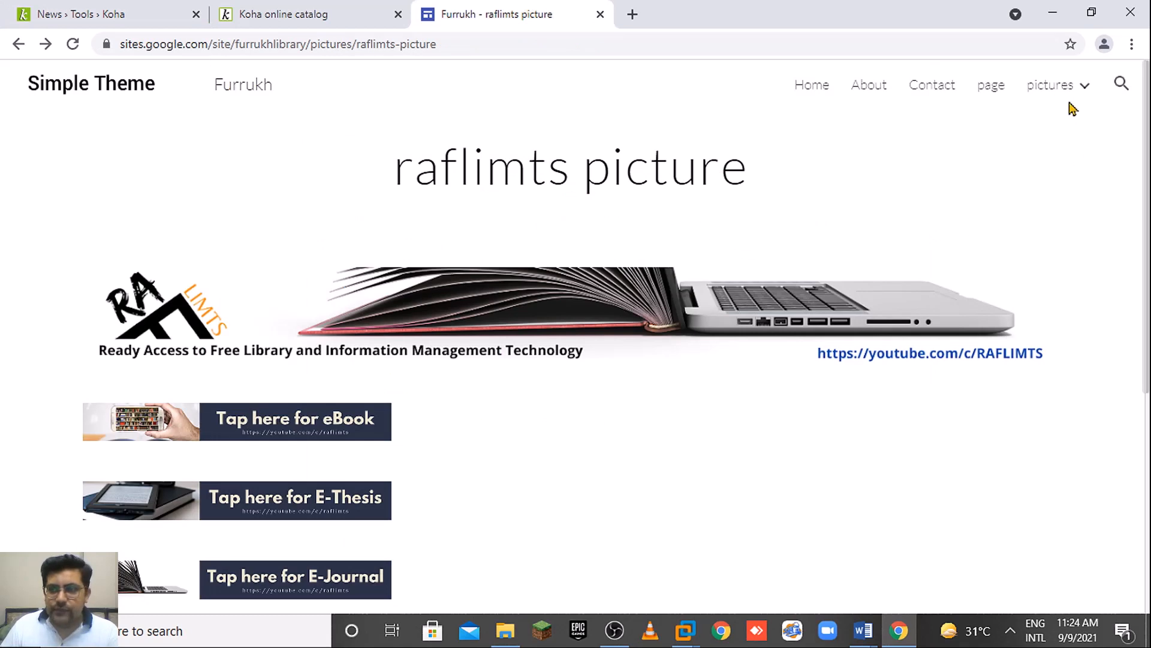
{"action": "mouse_move", "coordinate": [1054, 126]}
{"action": "left_click", "coordinate": [1000, 232]}
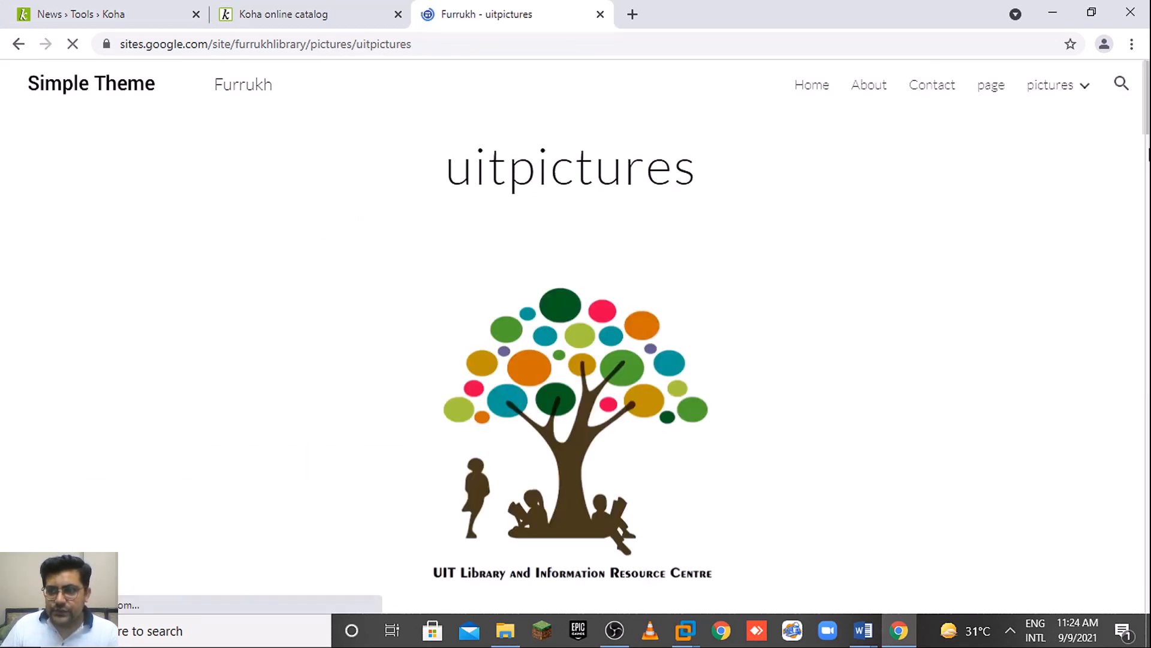
{"action": "left_click_drag", "start_coordinate": [1146, 127], "coordinate": [1121, 614]}
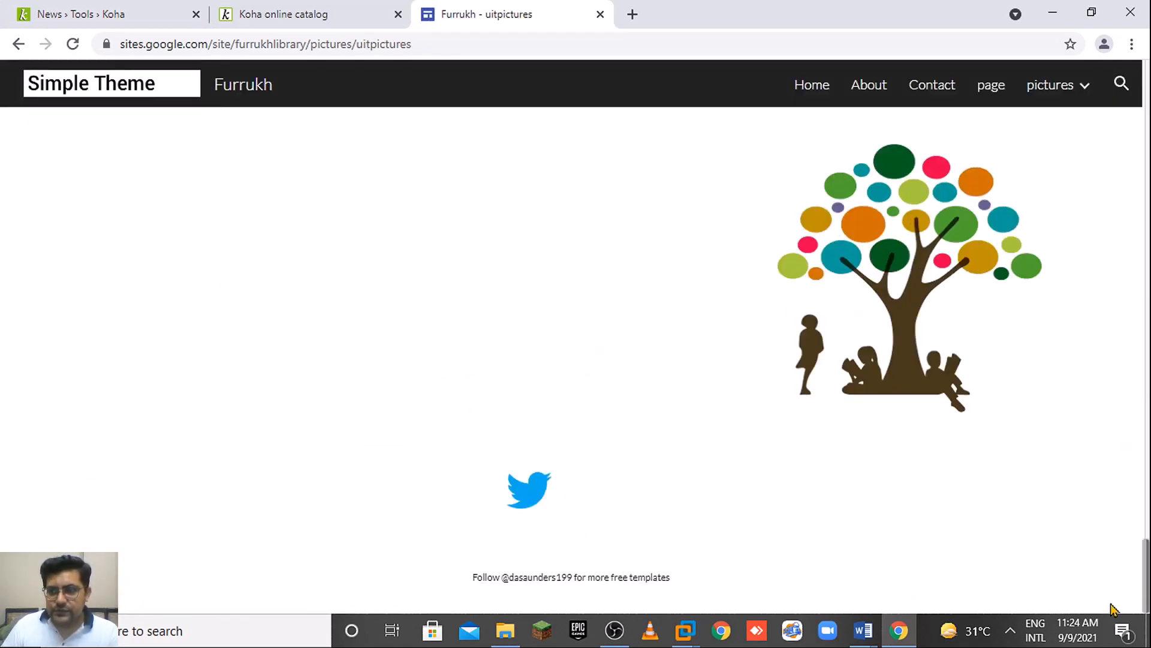
{"action": "right_click", "coordinate": [906, 316]}
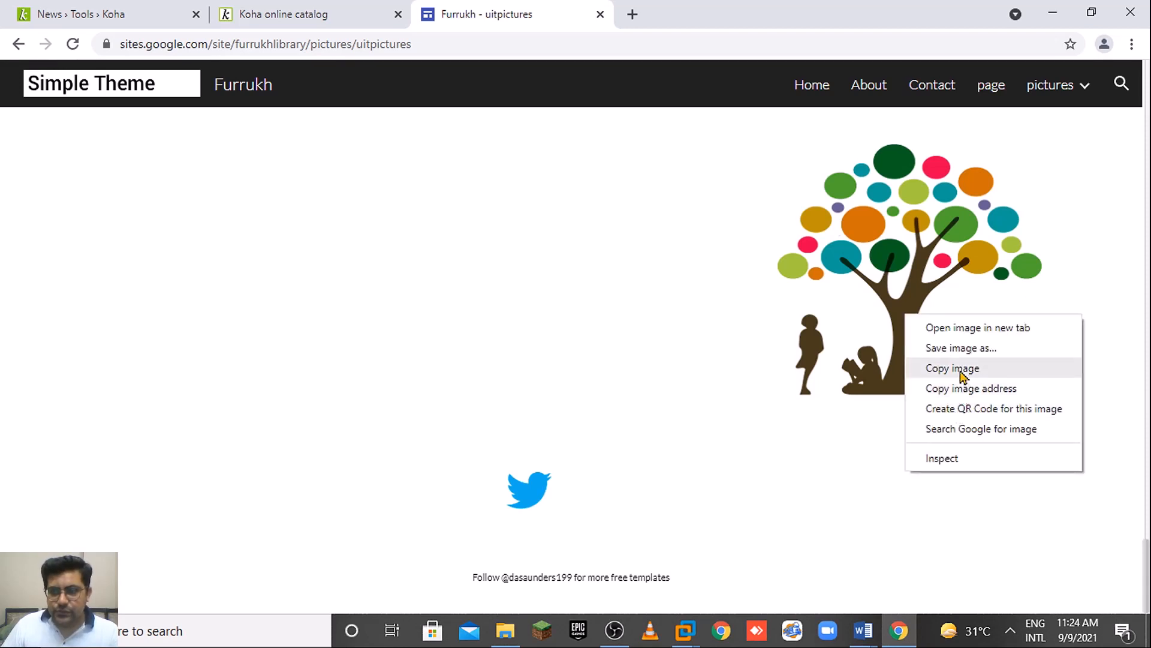
{"action": "left_click", "coordinate": [967, 391]}
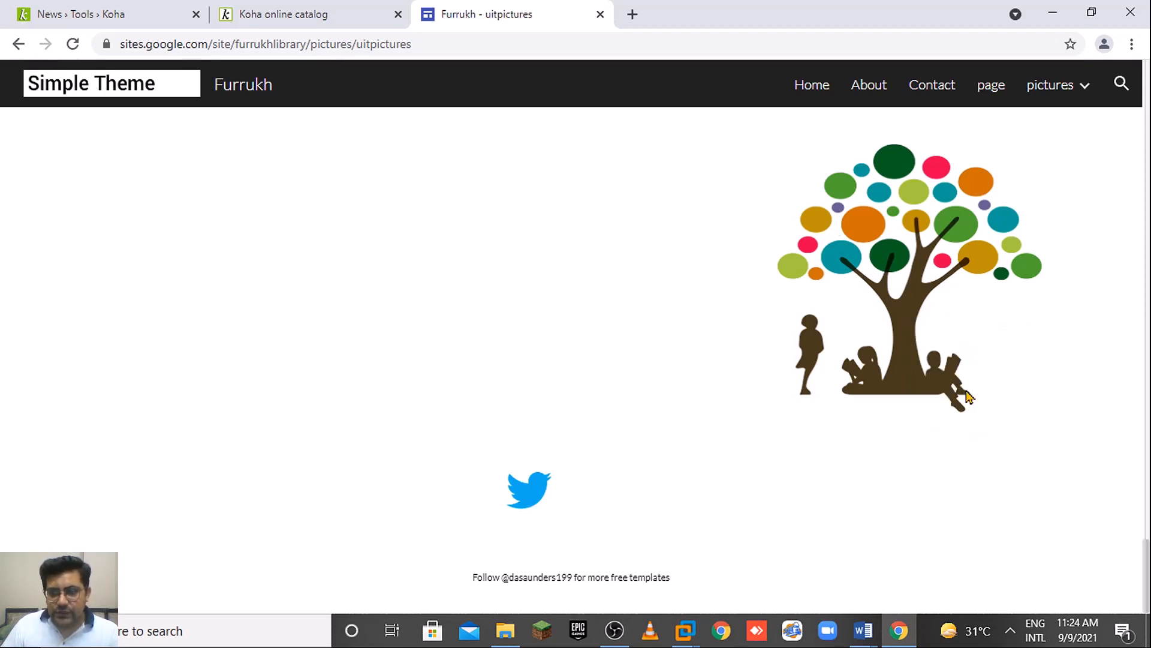
{"action": "left_click", "coordinate": [173, 17]}
Insert the tree logo from the copied address with description 'Visit our website' and width 300.
{"action": "left_click", "coordinate": [766, 221]}
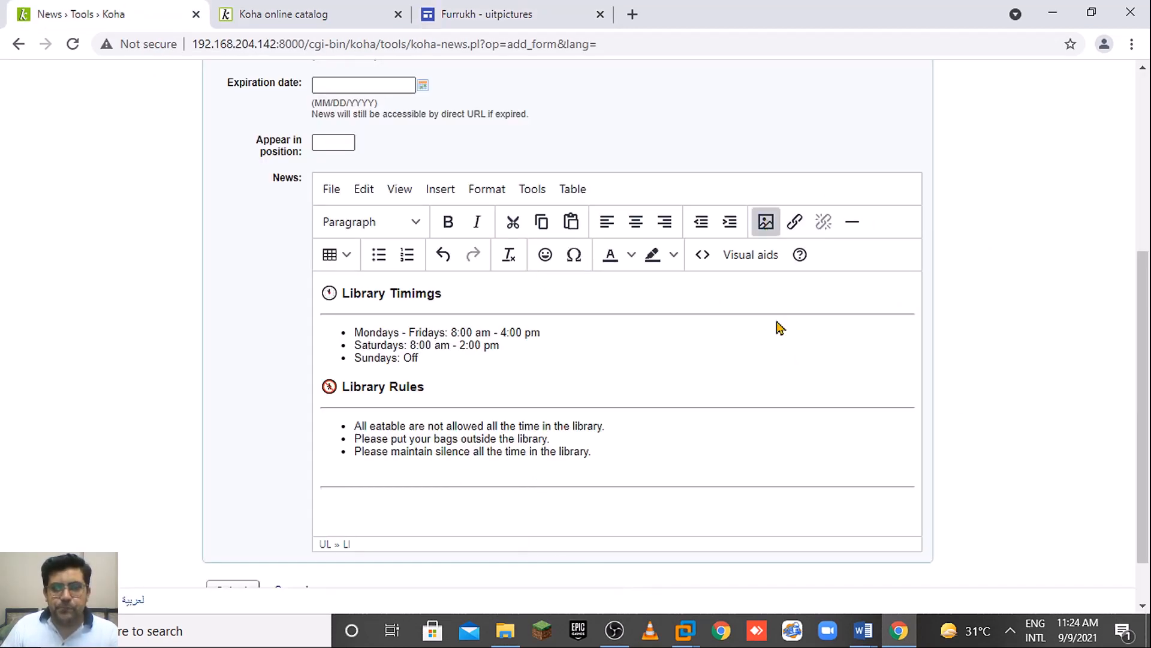
{"action": "key", "text": "ctrl+v"}
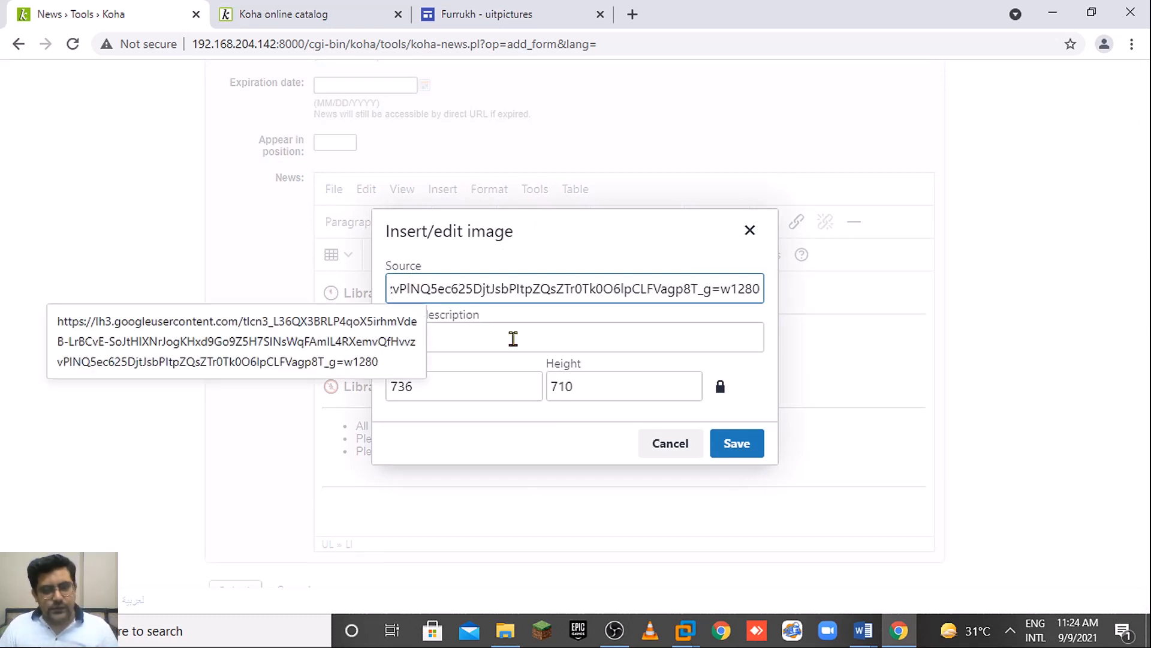
{"action": "left_click", "coordinate": [513, 329]}
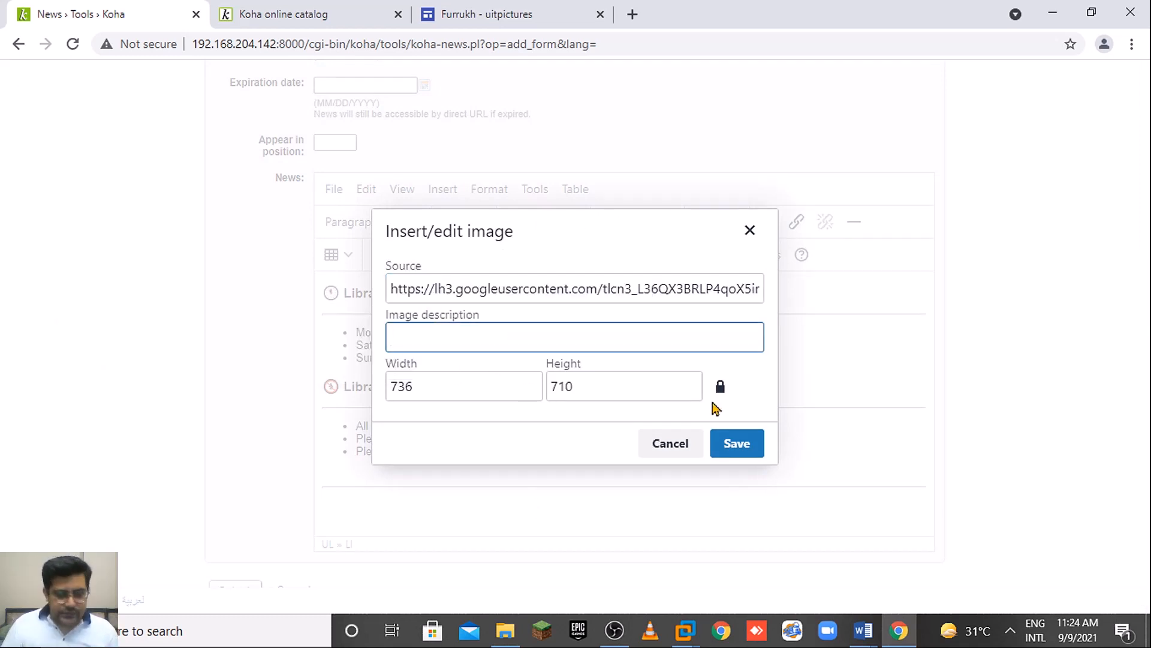
{"action": "type", "text": "Visi"}
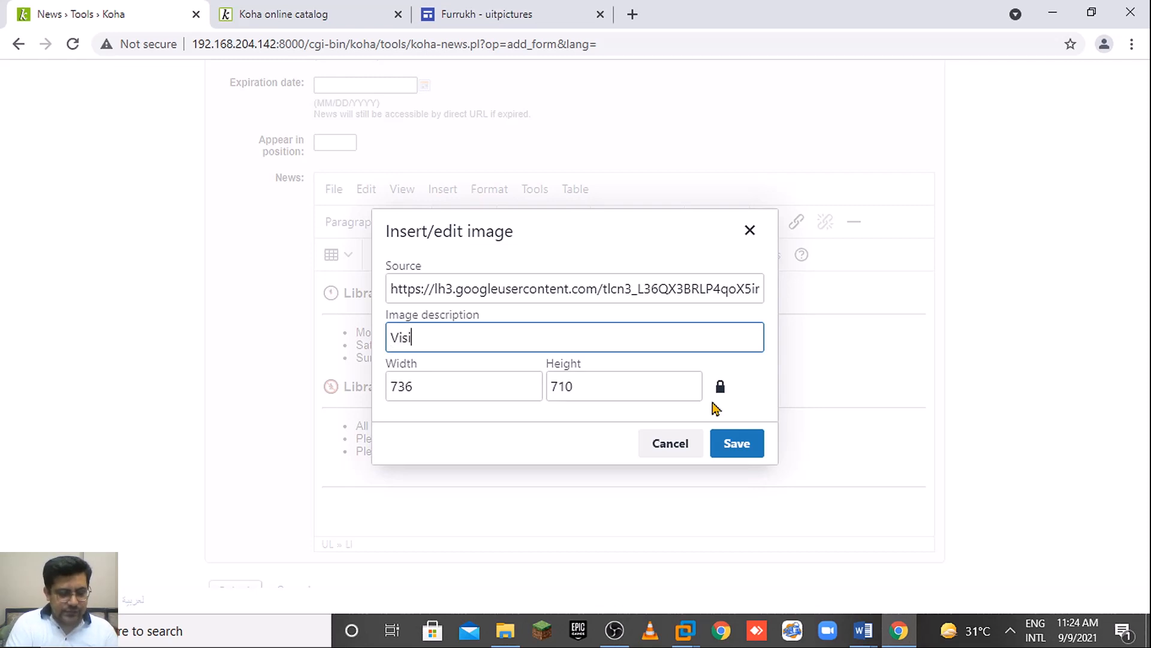
{"action": "type", "text": "t our "}
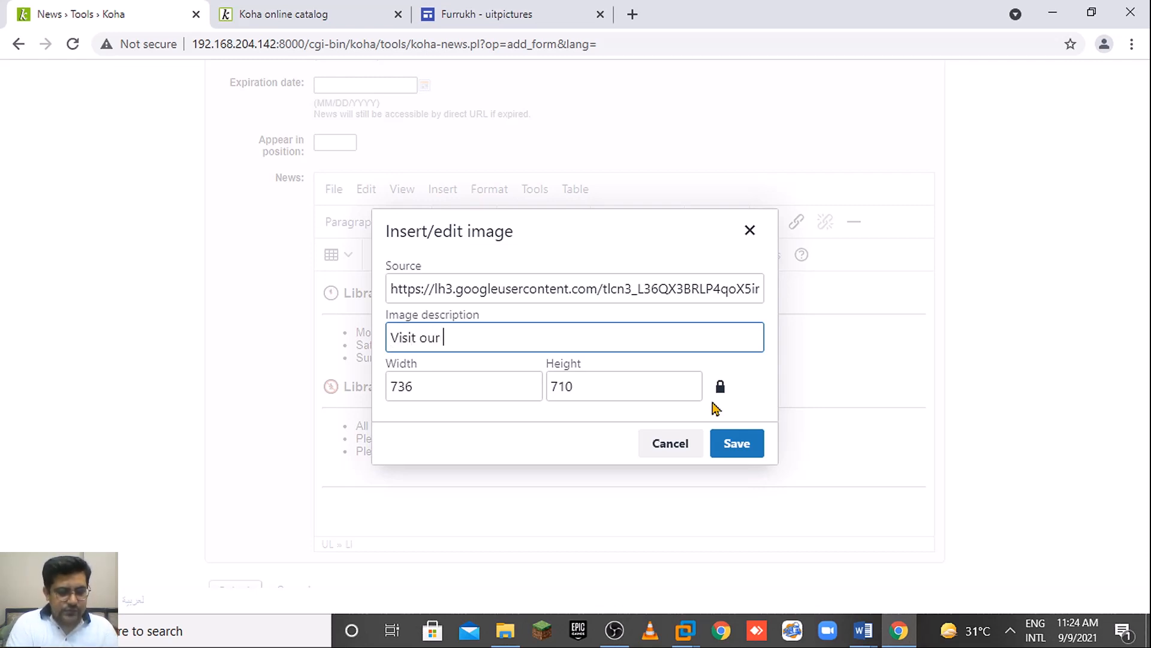
{"action": "type", "text": "webste"}
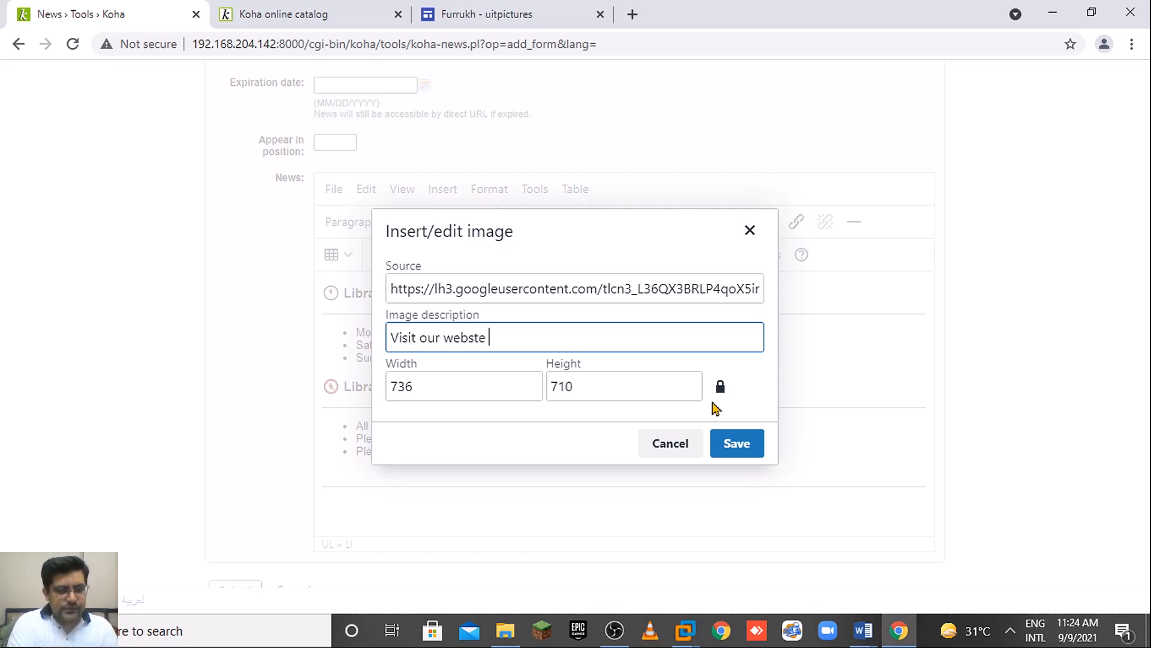
{"action": "key", "text": "BackSpace"}
{"action": "key", "text": "BackSpace"}
{"action": "key", "text": "BackSpace"}
{"action": "key", "text": "BackSpace"}
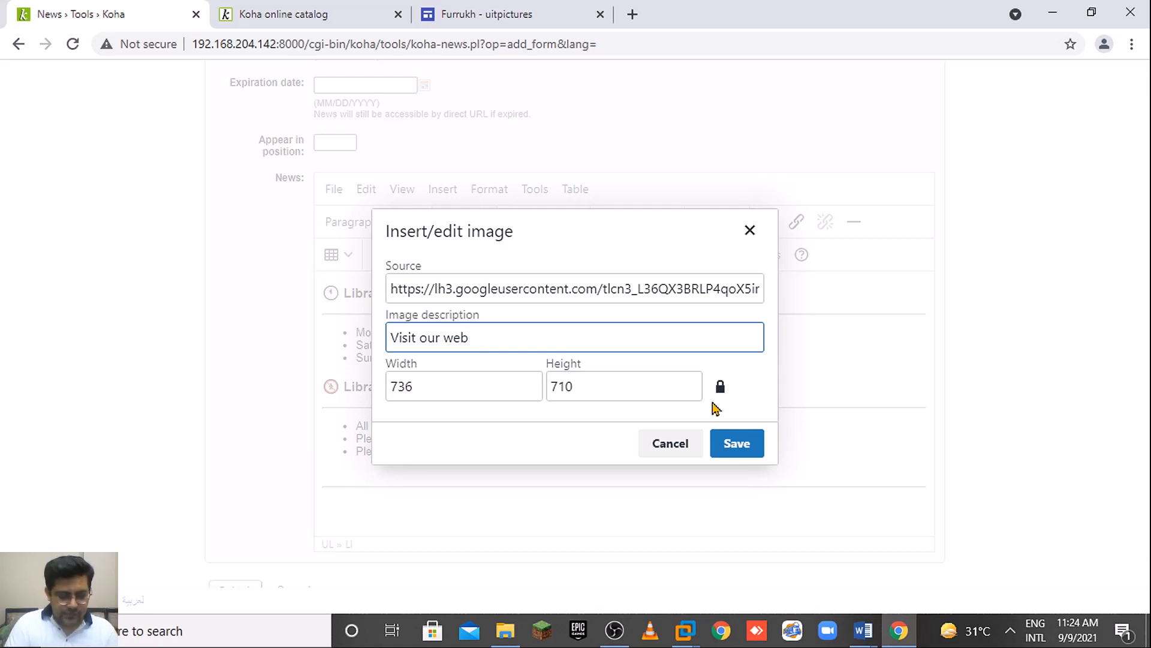
{"action": "type", "text": "site"}
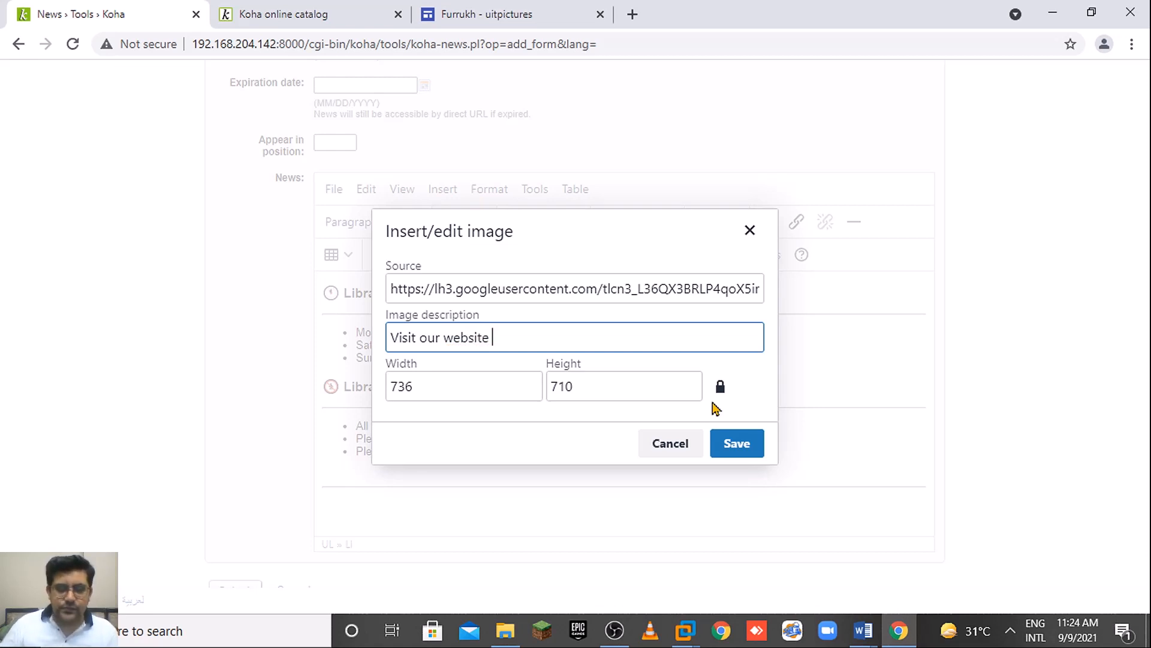
{"action": "left_click", "coordinate": [429, 384]}
{"action": "key", "text": "BackSpace"}
{"action": "key", "text": "BackSpace"}
{"action": "key", "text": "BackSpace"}
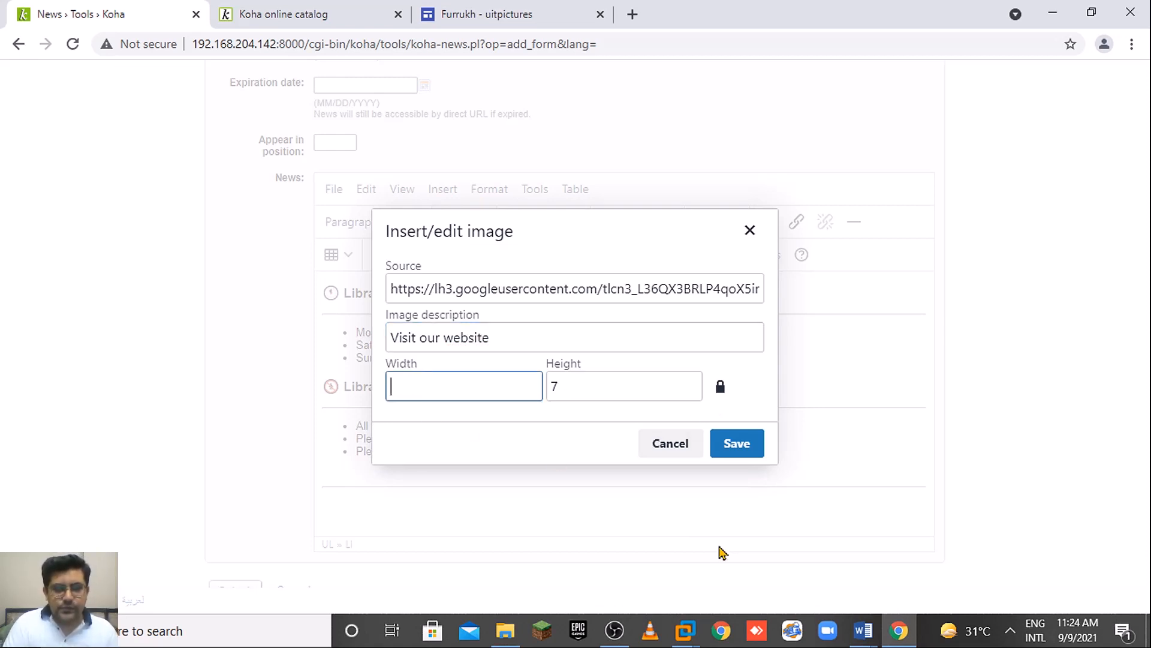
{"action": "type", "text": "300"}
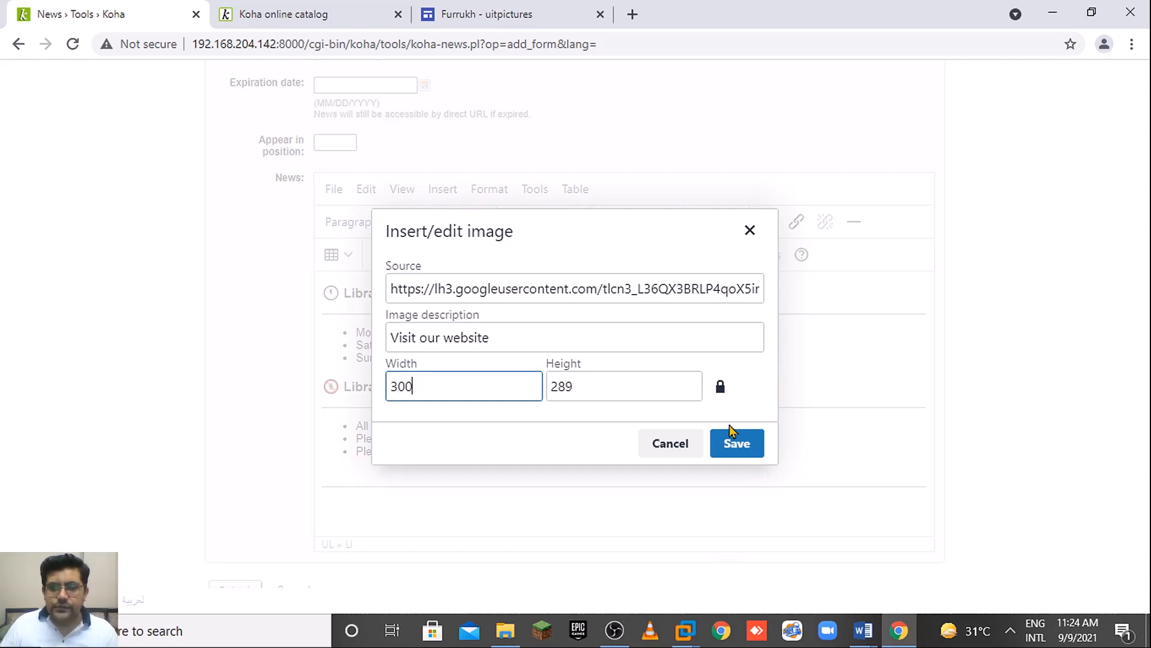
{"action": "left_click", "coordinate": [733, 436]}
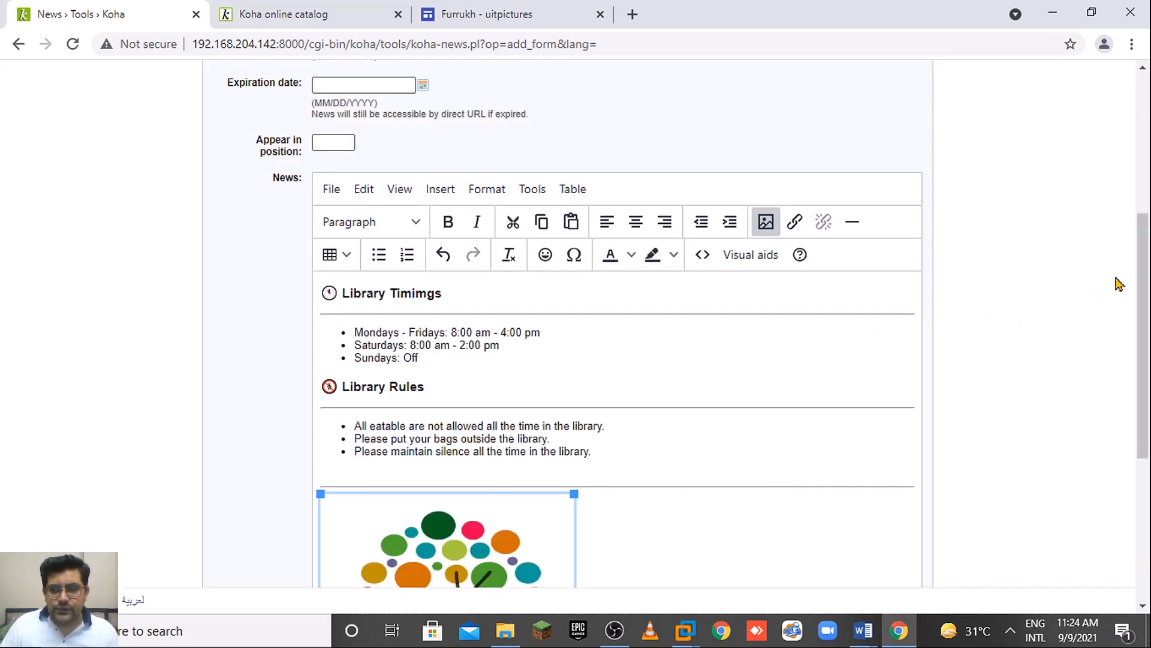
Drag the tree image's corner handle to shrink it smaller.
{"action": "scroll", "coordinate": [1133, 282], "scroll_direction": "down", "scroll_amount": 4}
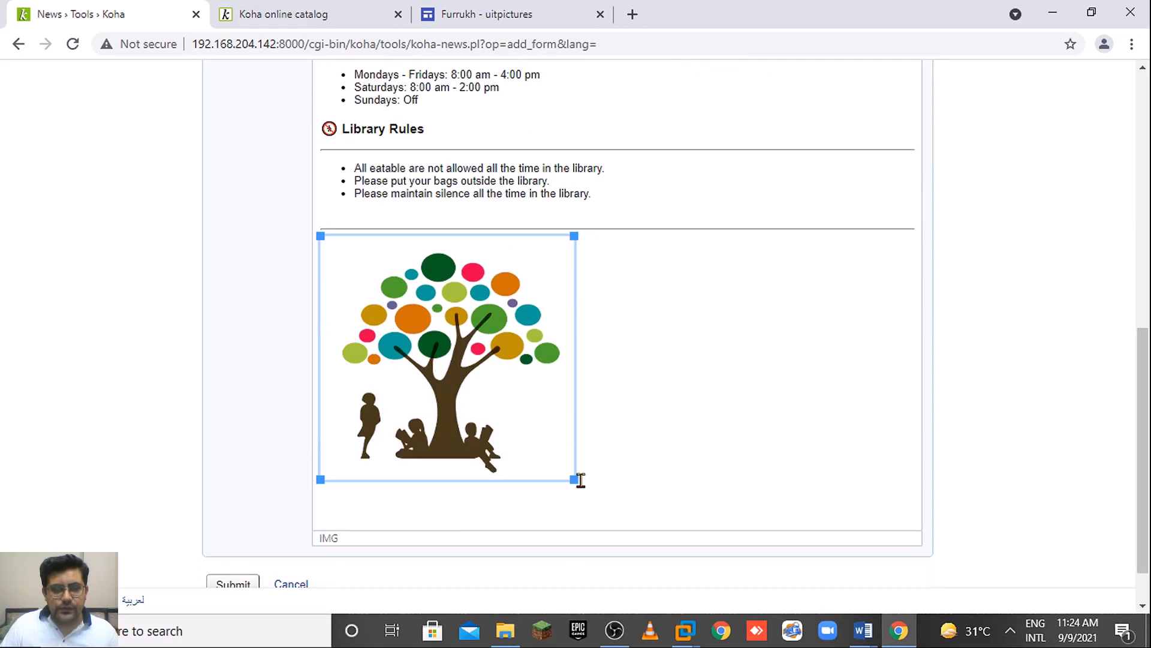
{"action": "left_click_drag", "start_coordinate": [575, 479], "coordinate": [505, 386]}
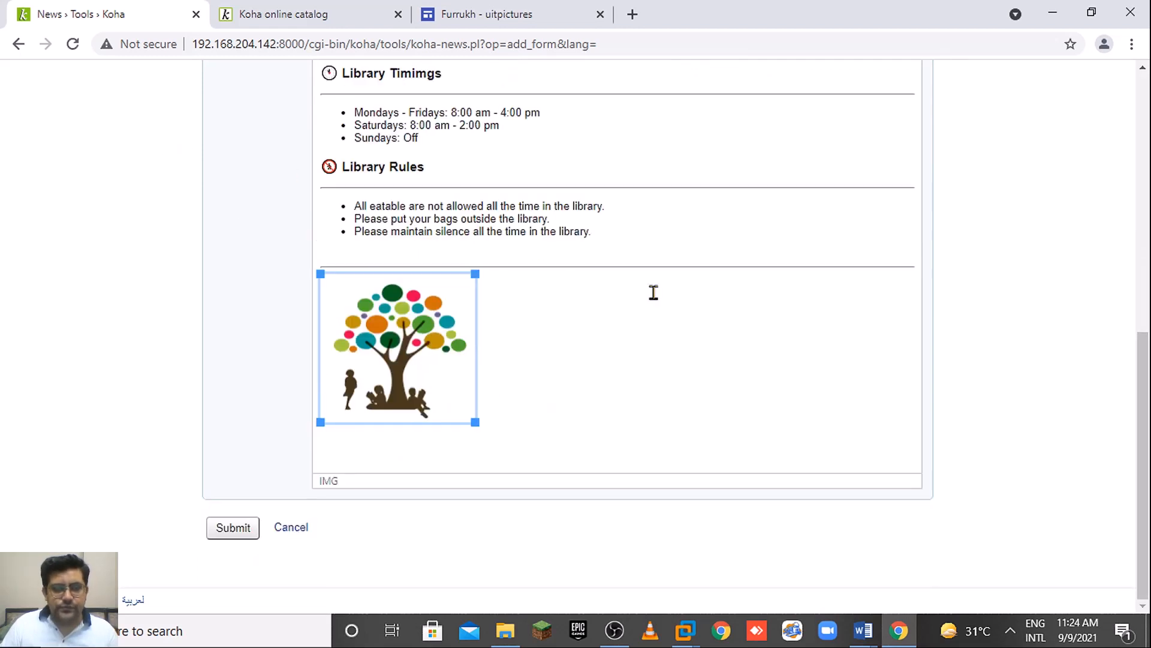
{"action": "left_click_drag", "start_coordinate": [1145, 375], "coordinate": [1145, 359]}
{"action": "scroll", "coordinate": [936, 390], "scroll_direction": "down", "scroll_amount": 1}
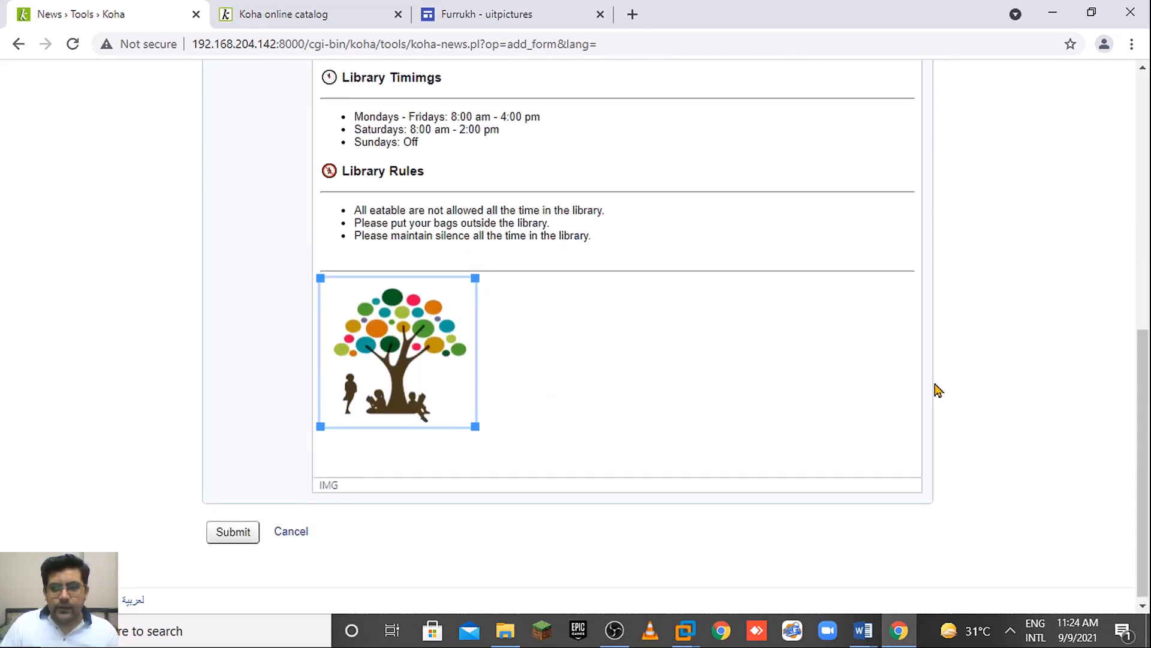
{"action": "left_click_drag", "start_coordinate": [1139, 408], "coordinate": [1139, 327]}
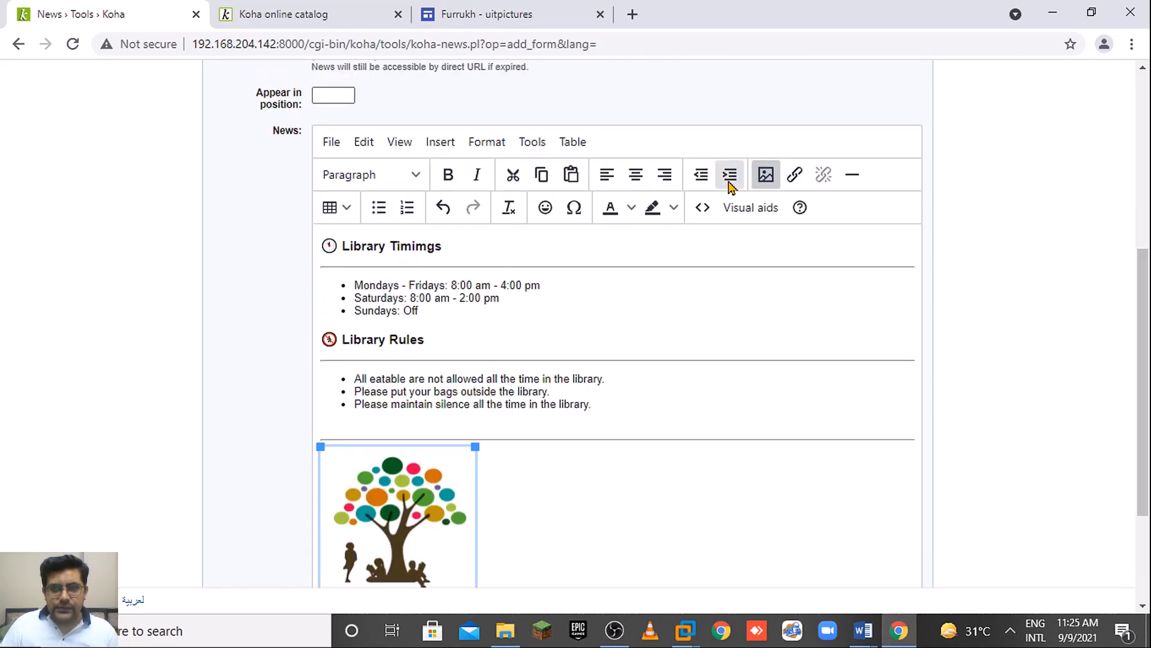
Start a link on the tree logo and enter the Facebook profile page address.
{"action": "left_click", "coordinate": [794, 175]}
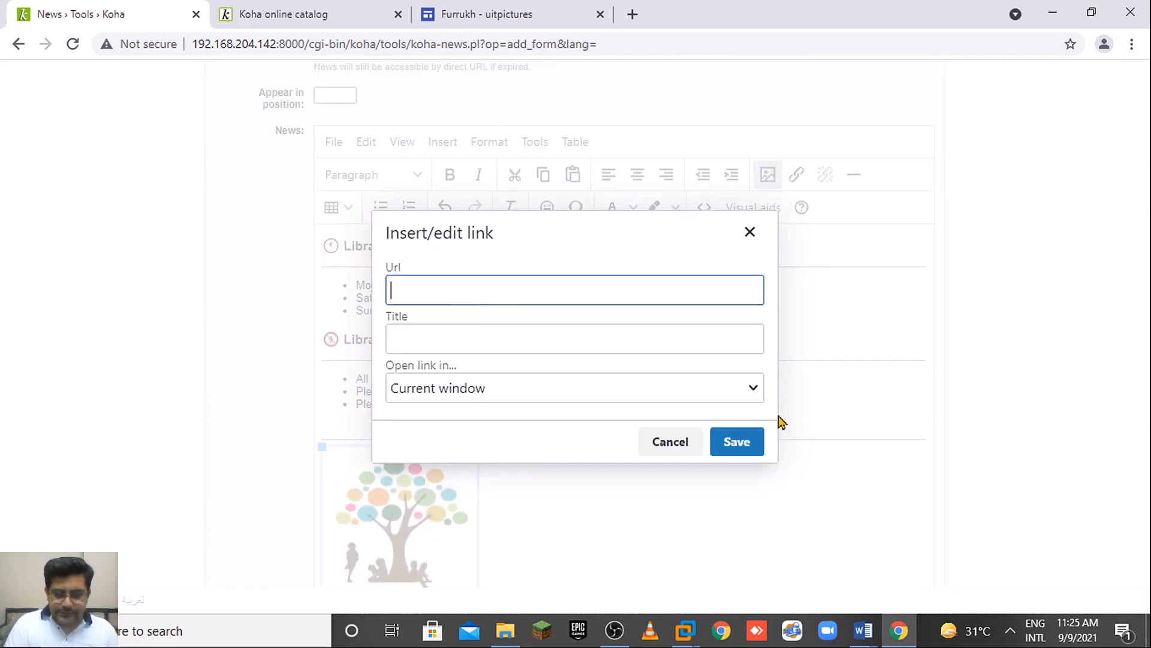
{"action": "type", "text": "https"}
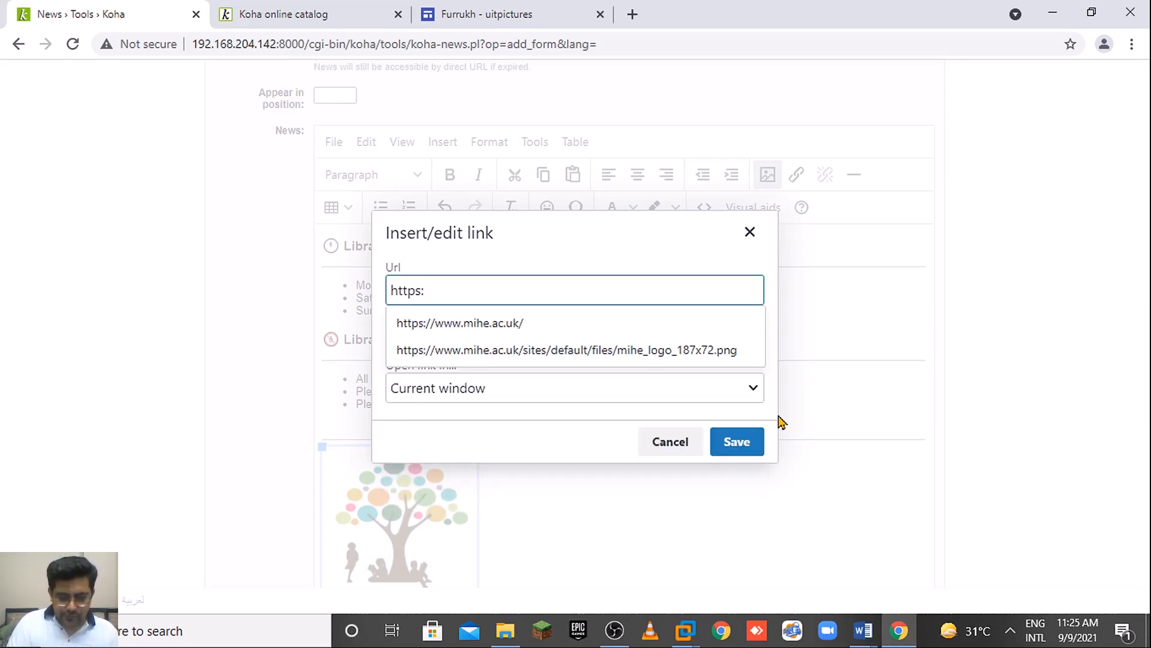
{"action": "type", "text": "://"}
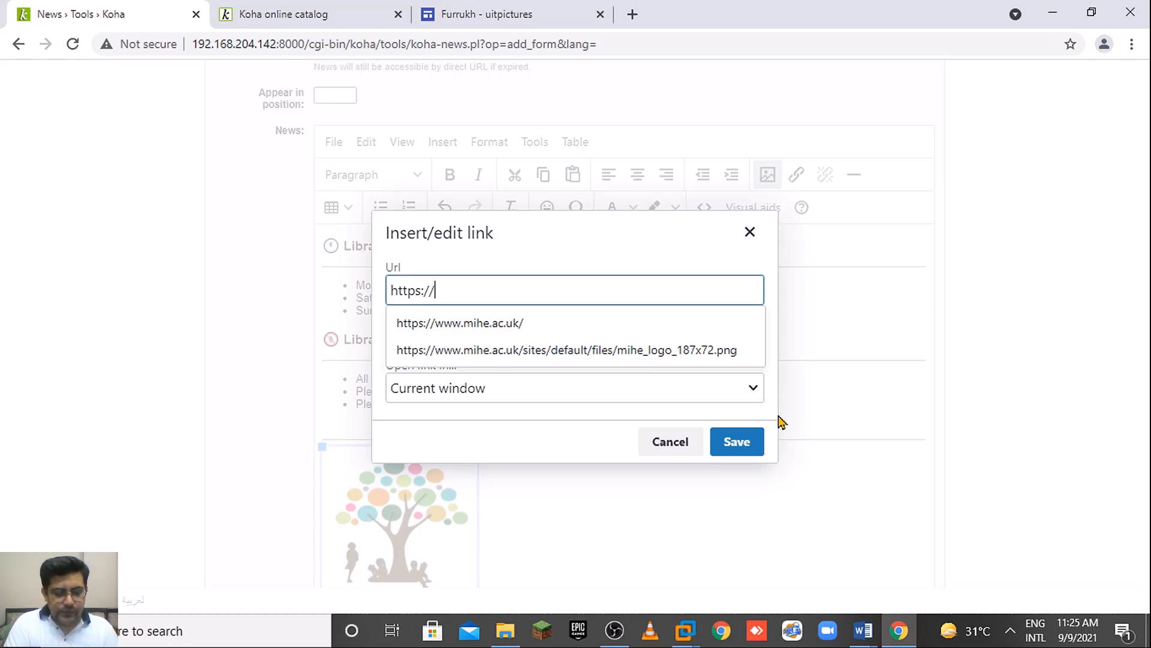
{"action": "type", "text": "facebbo"}
{"action": "key", "text": "BackSpace"}
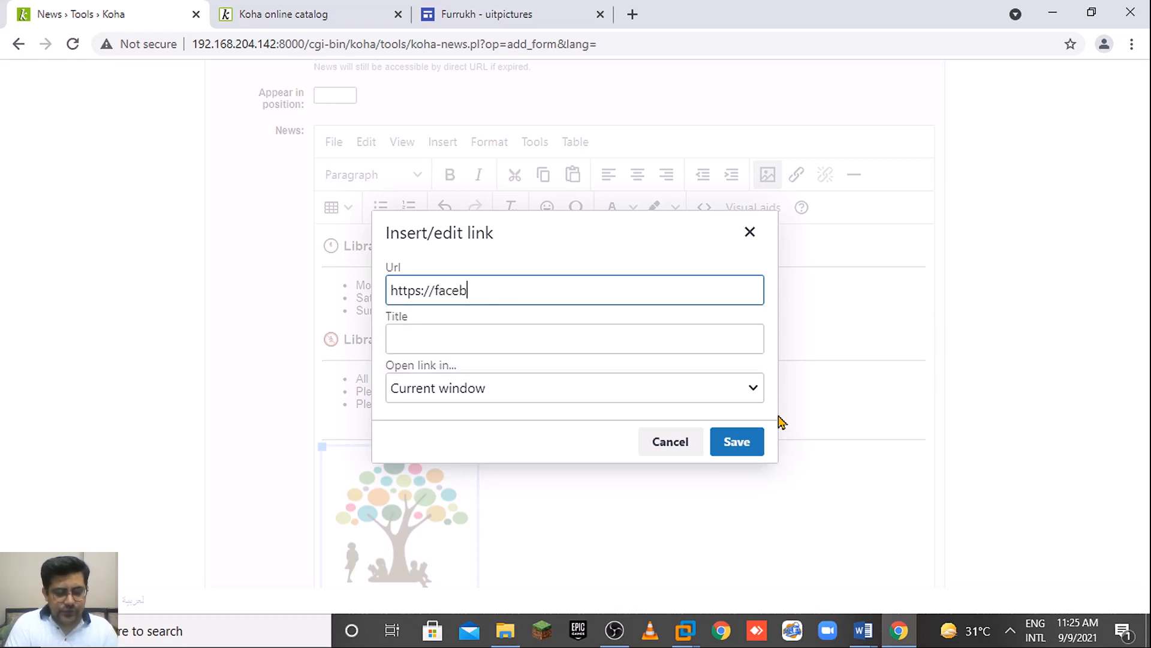
{"action": "type", "text": "book"}
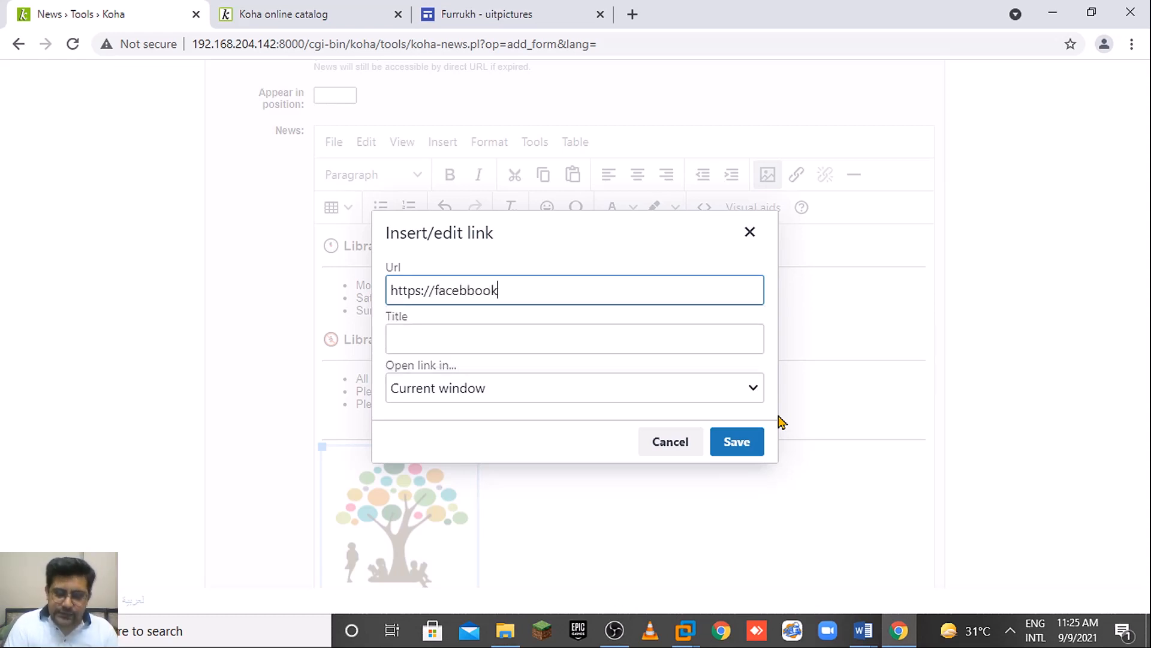
{"action": "key", "text": "BackSpace"}
{"action": "key", "text": "BackSpace"}
{"action": "key", "text": "BackSpace"}
{"action": "key", "text": "BackSpace"}
{"action": "key", "text": "BackSpace"}
{"action": "key", "text": "BackSpace"}
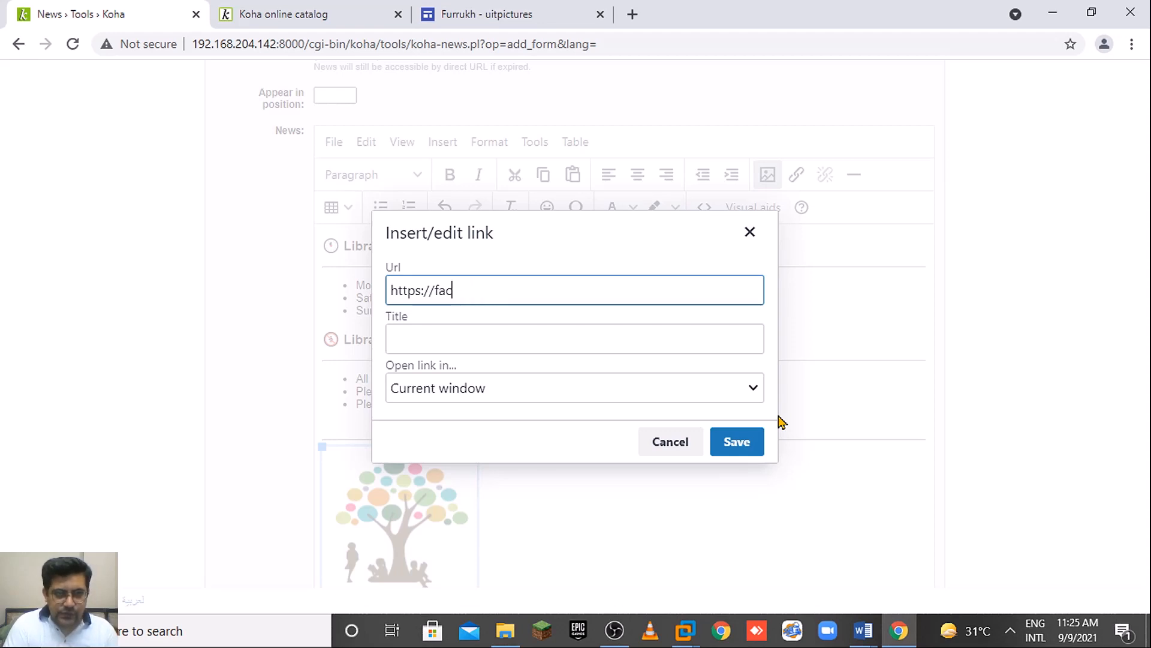
{"action": "type", "text": "e"}
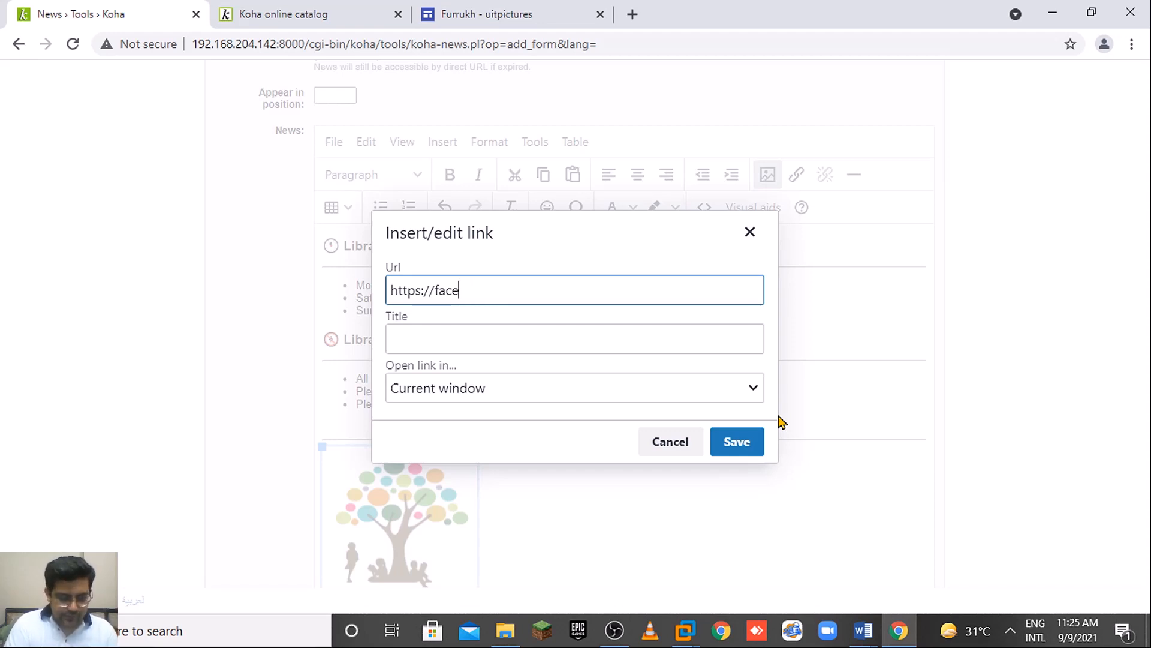
{"action": "type", "text": "book.com/"}
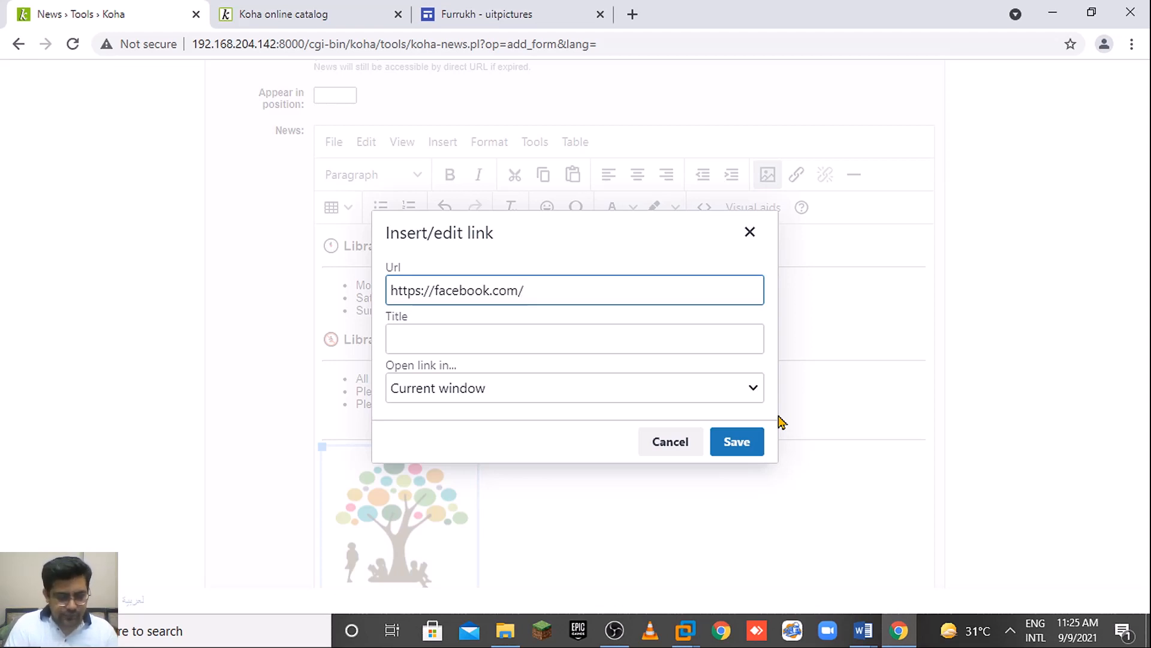
{"action": "type", "text": "c"}
{"action": "key", "text": "BackSpace"}
{"action": "type", "text": "fu"}
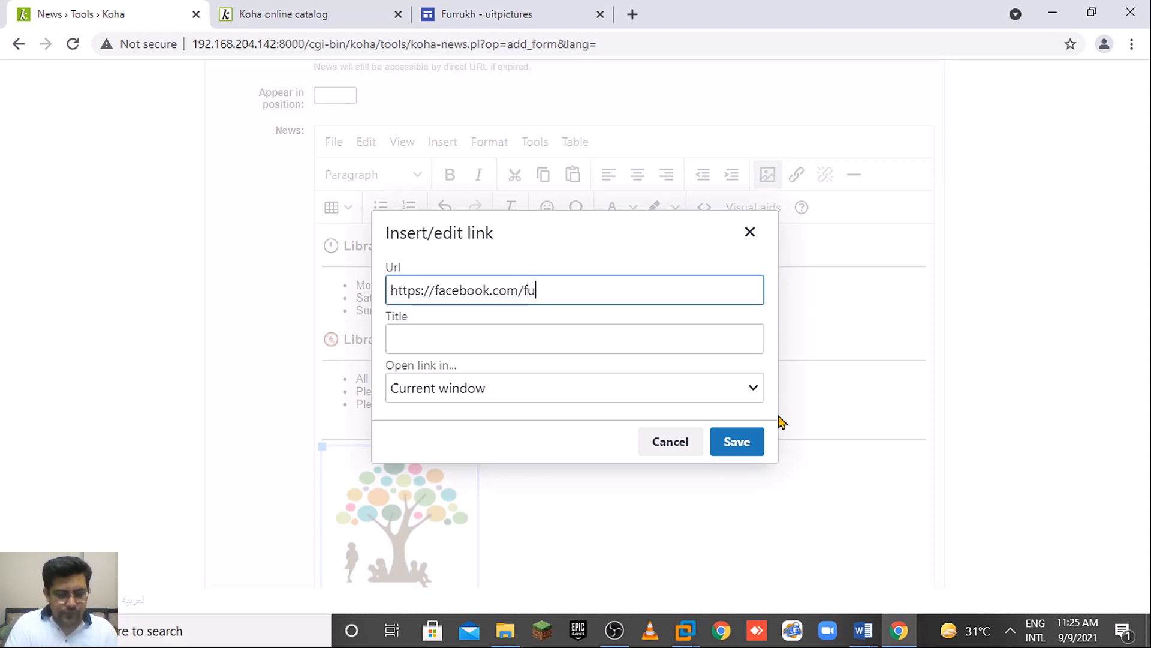
{"action": "type", "text": "rrukh."}
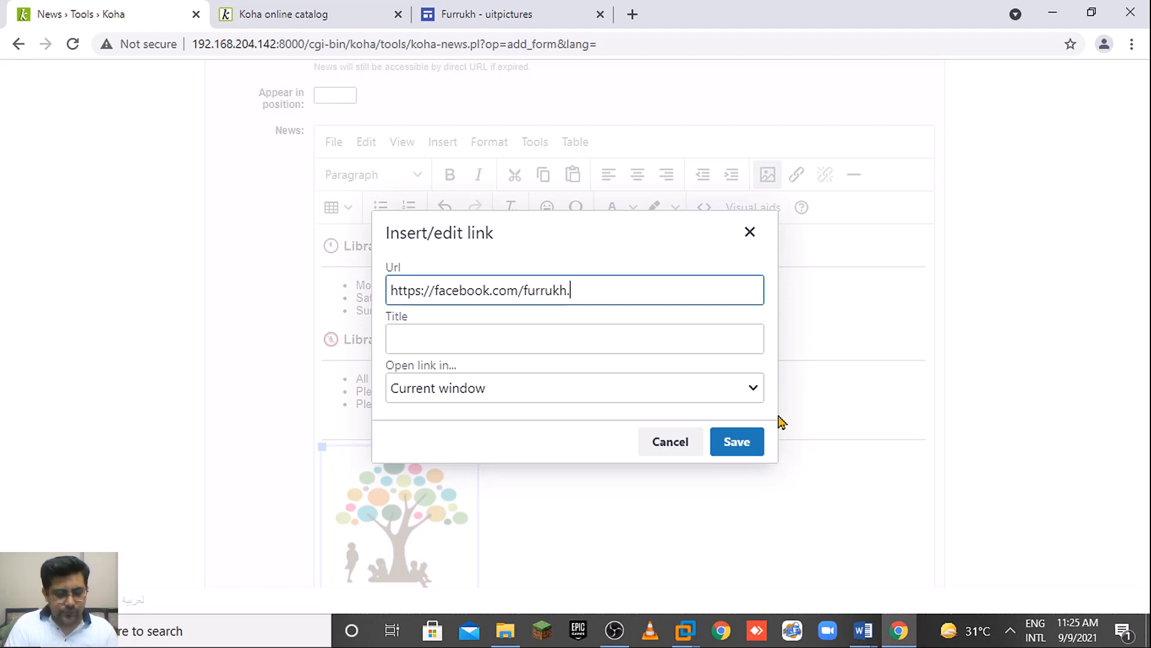
{"action": "type", "text": "raflimy"}
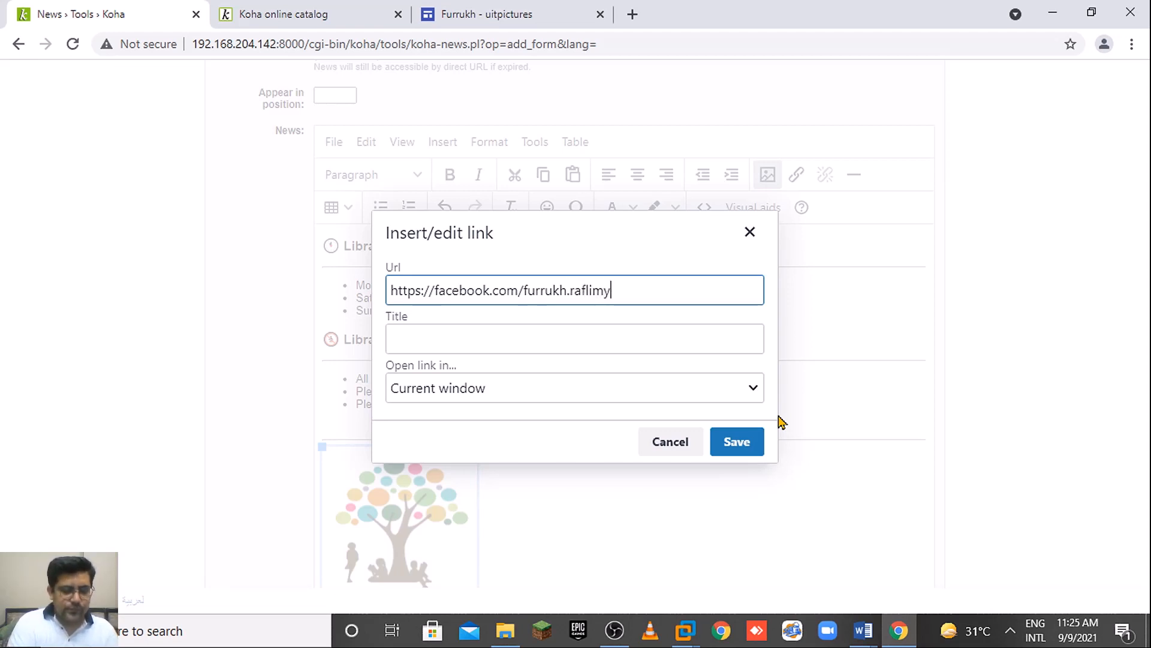
{"action": "key", "text": "BackSpace"}
{"action": "key", "text": "BackSpace"}
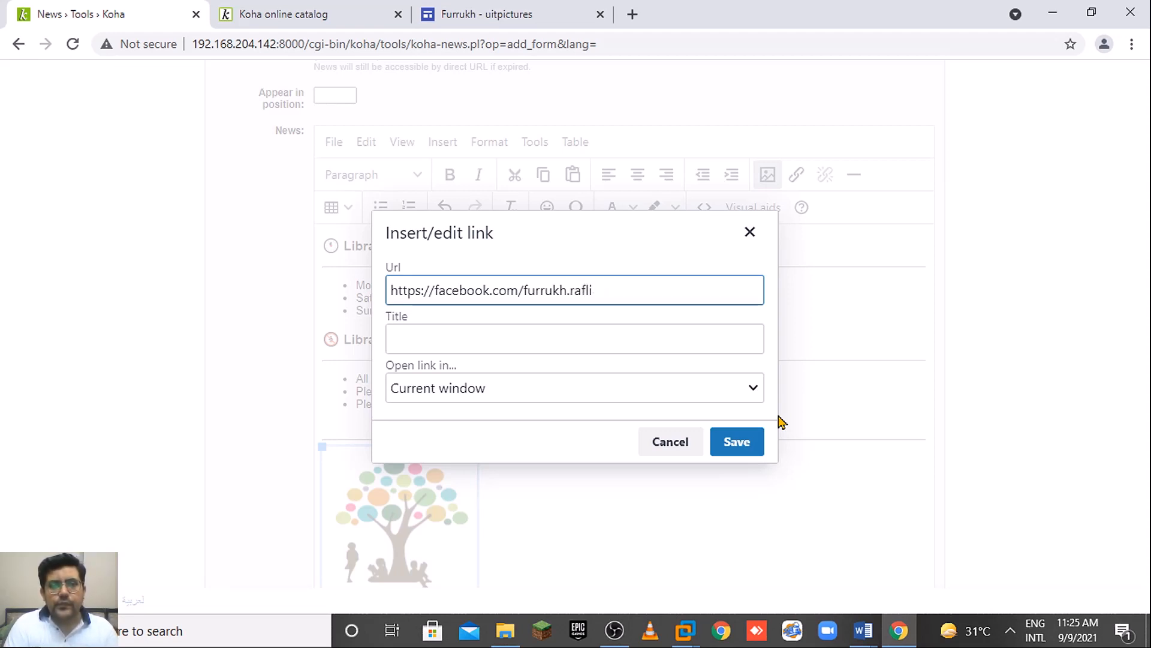
{"action": "type", "text": "mts"}
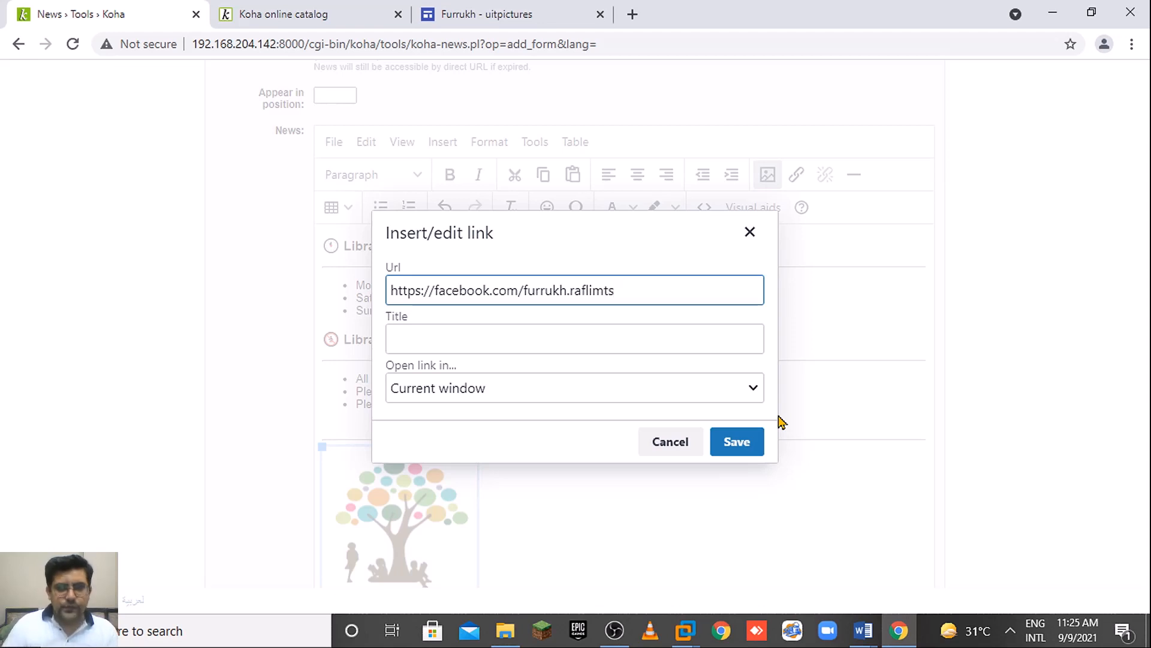
Title the link 'Our website', set it to open in a new window, and save.
{"action": "left_click", "coordinate": [700, 330]}
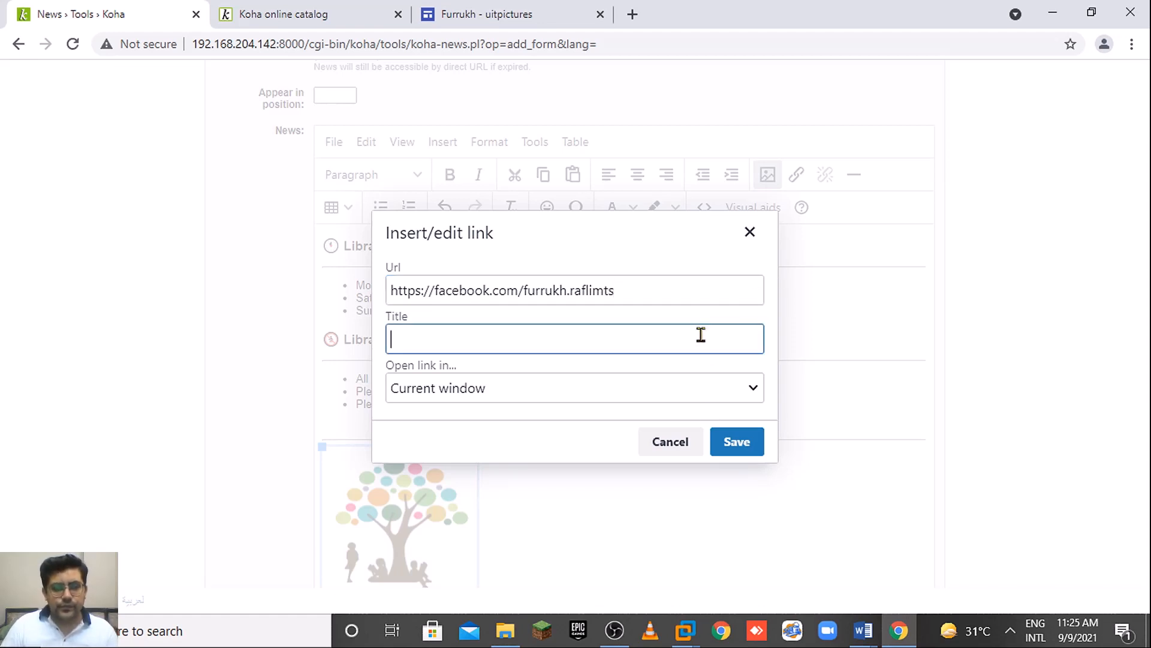
{"action": "type", "text": "Our"}
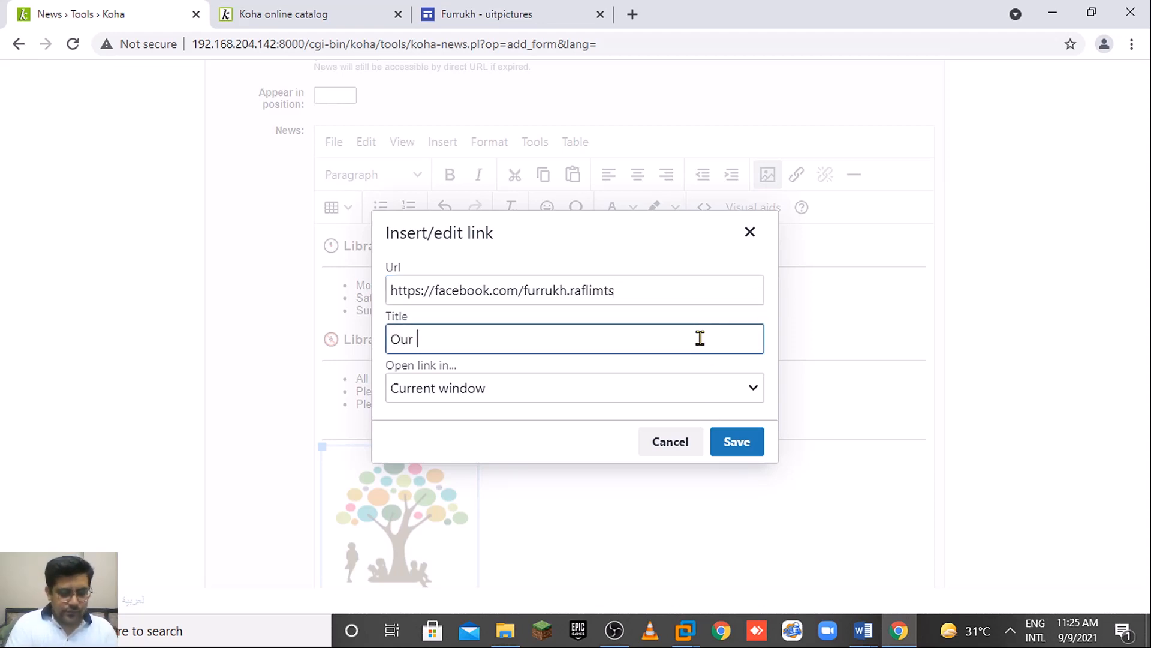
{"action": "type", "text": " website"}
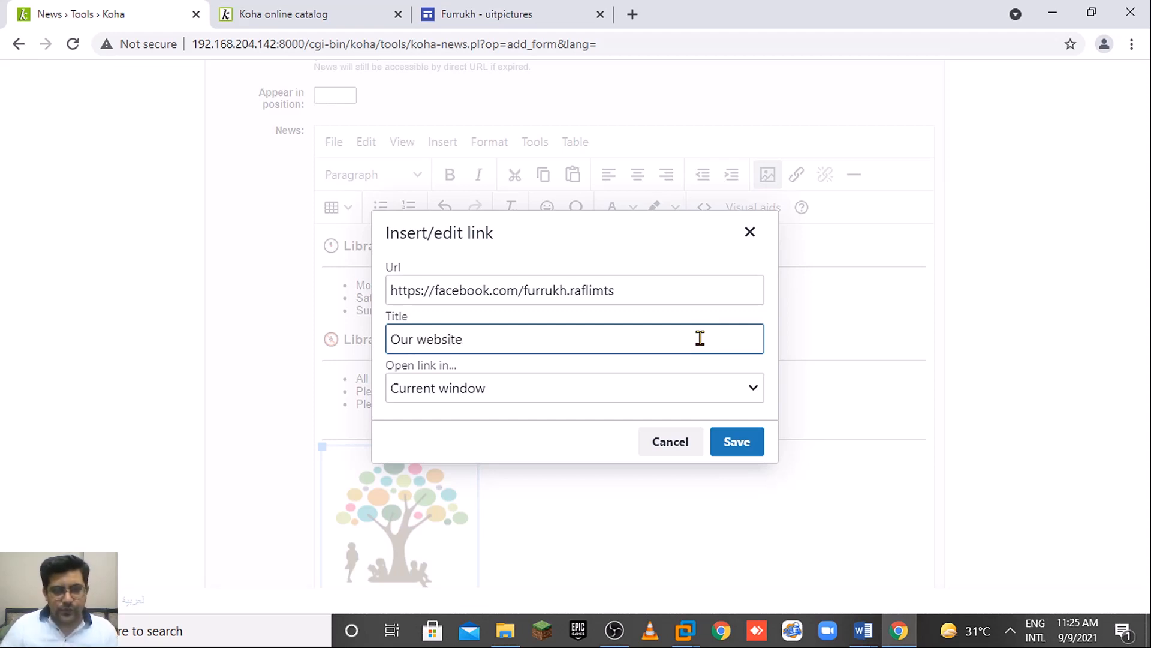
{"action": "left_click", "coordinate": [522, 391]}
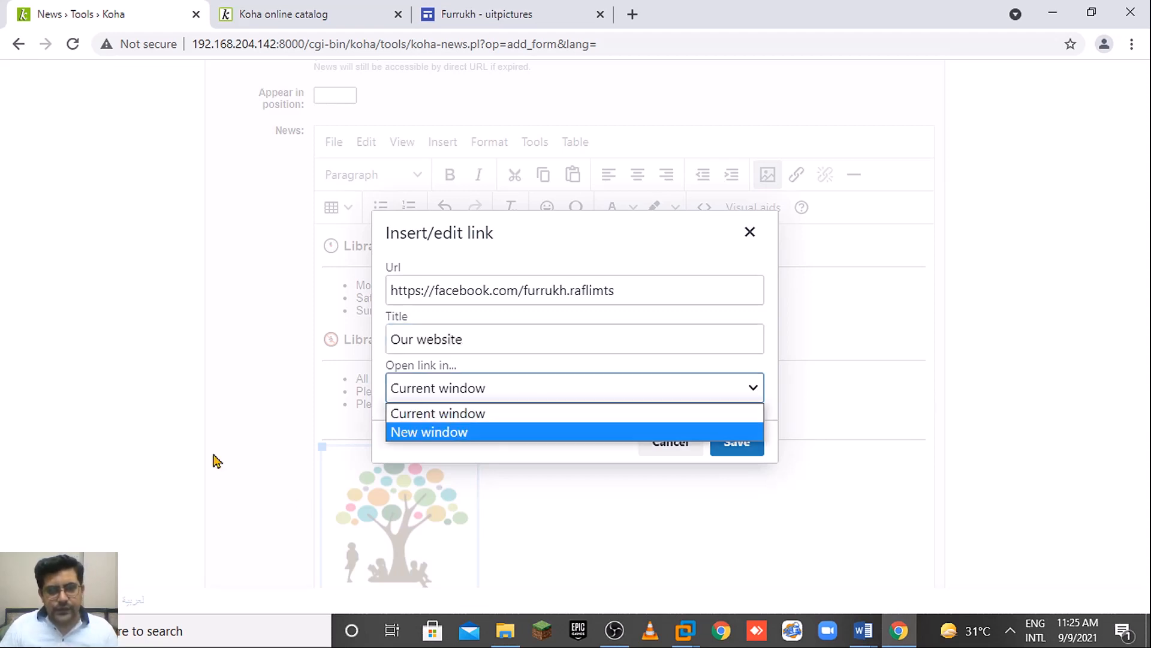
{"action": "left_click", "coordinate": [456, 434]}
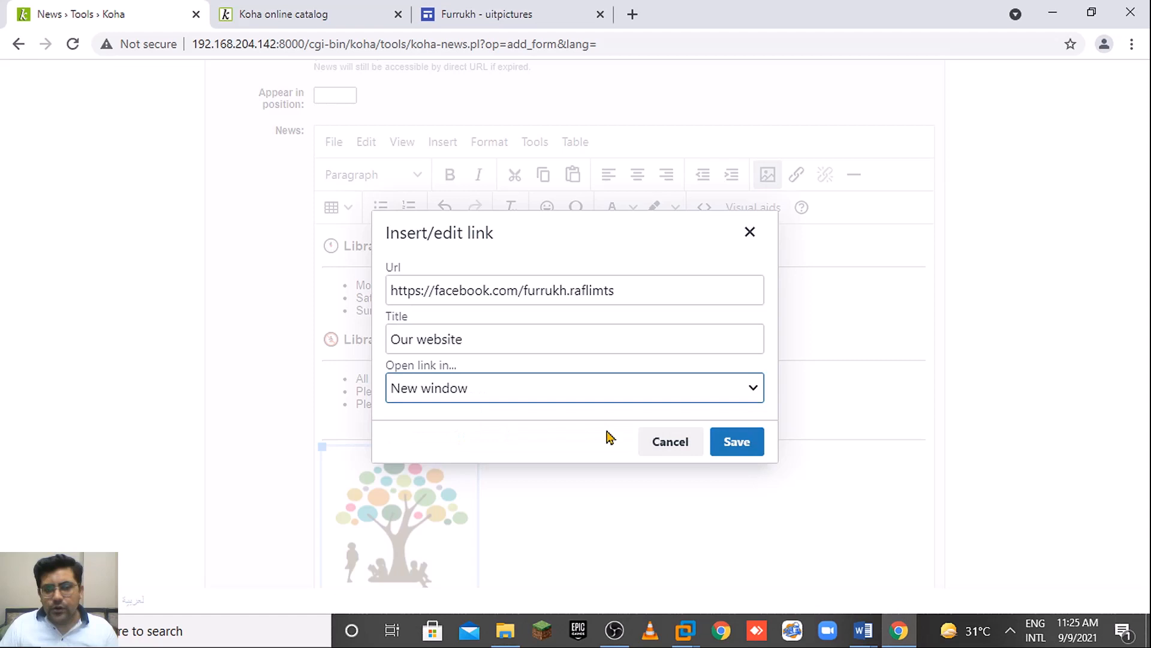
{"action": "left_click", "coordinate": [746, 441]}
{"action": "left_click_drag", "start_coordinate": [1145, 414], "coordinate": [1146, 492]}
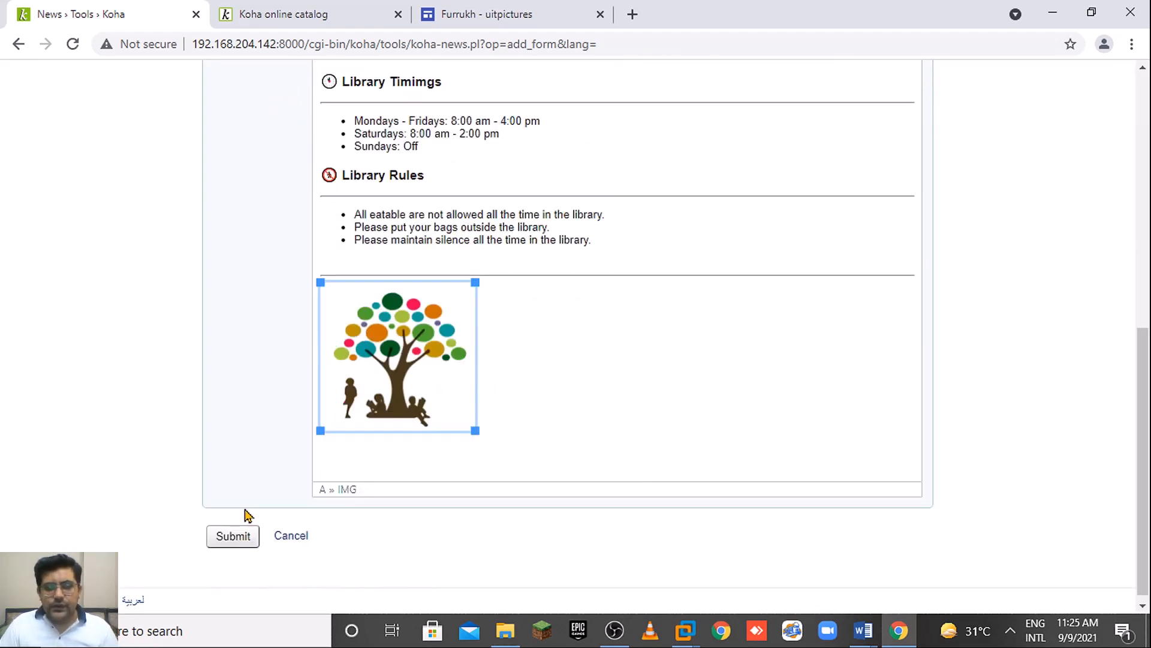
{"action": "left_click_drag", "start_coordinate": [1146, 376], "coordinate": [1146, 252]}
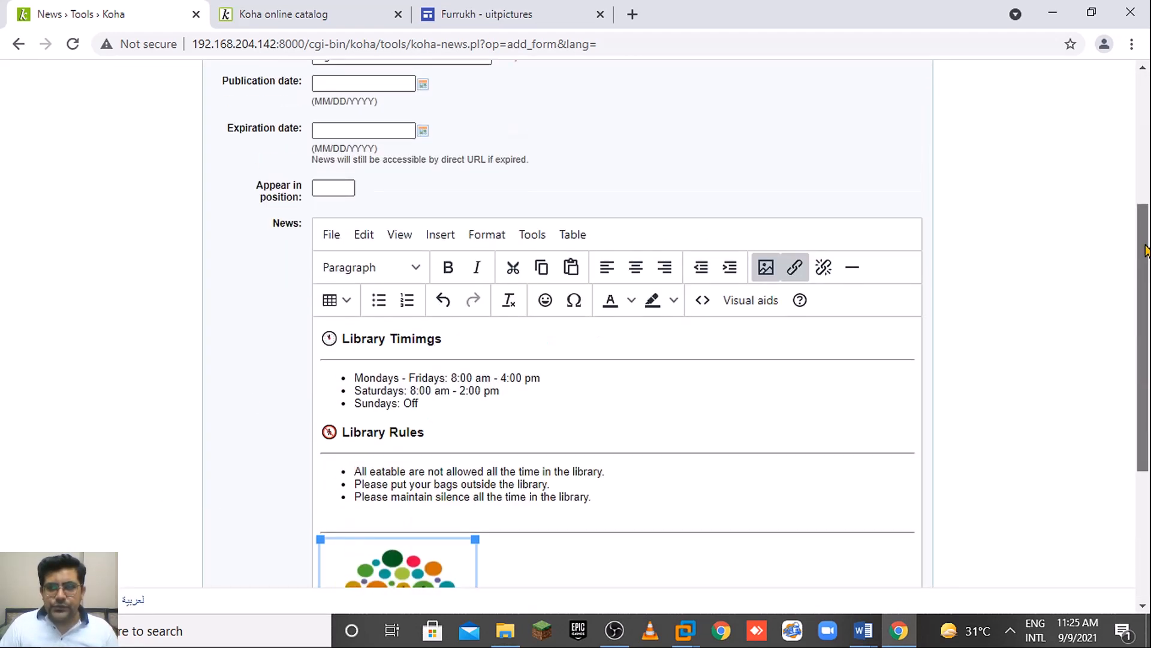
{"action": "left_click", "coordinate": [664, 268]}
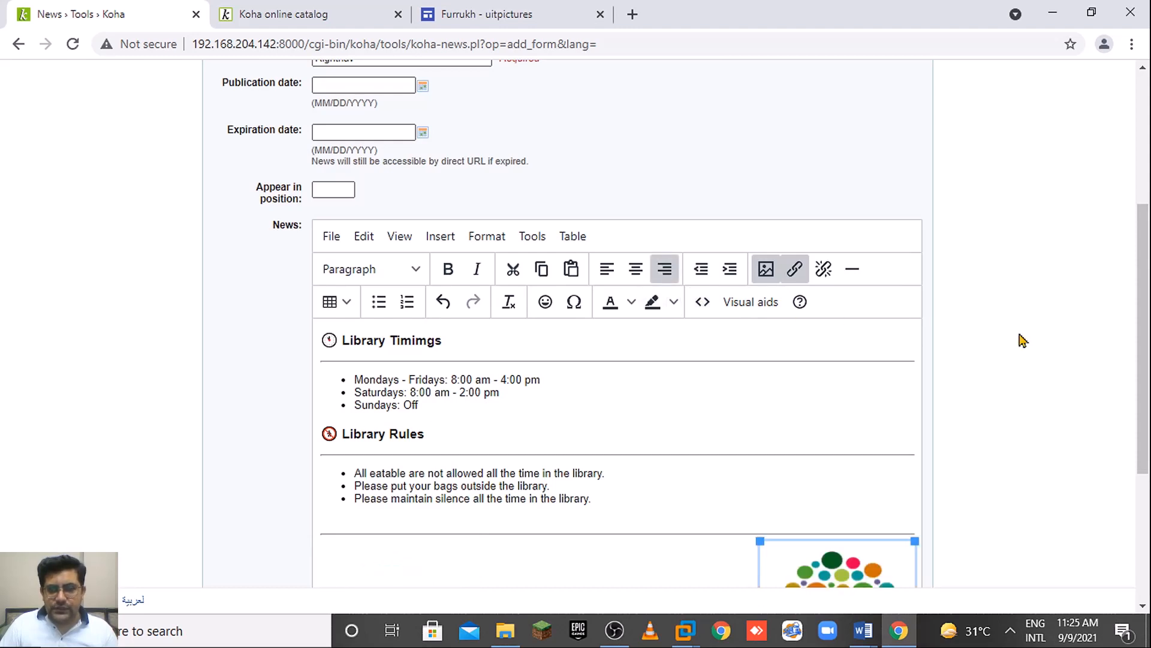
{"action": "left_click", "coordinate": [638, 270]}
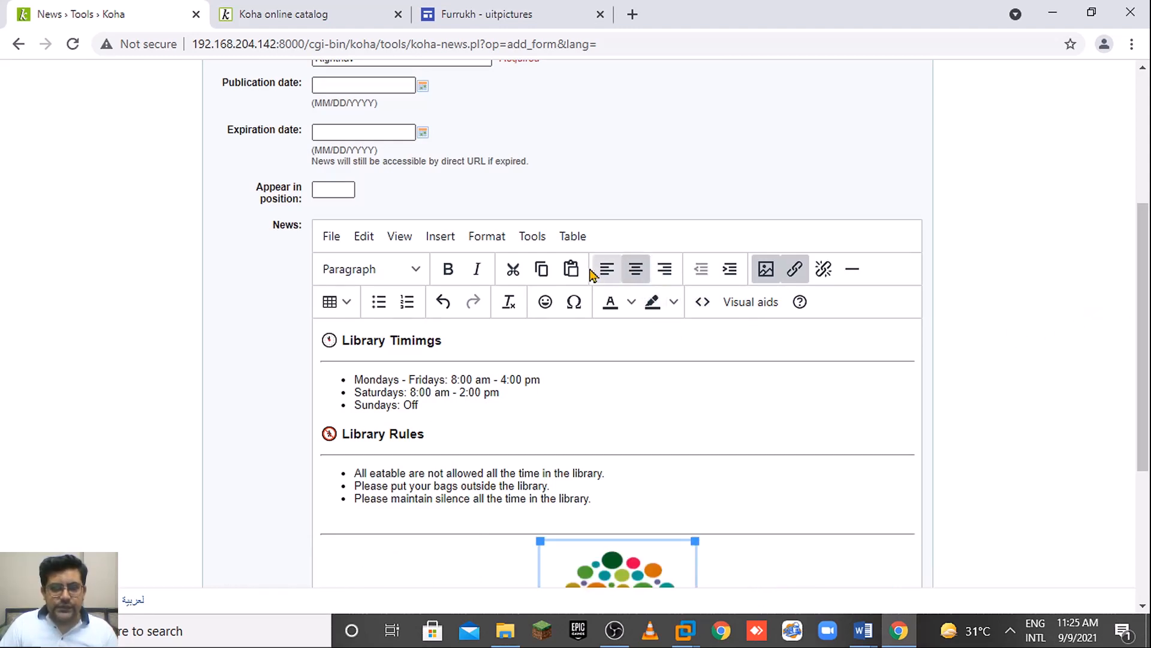
{"action": "left_click", "coordinate": [611, 272]}
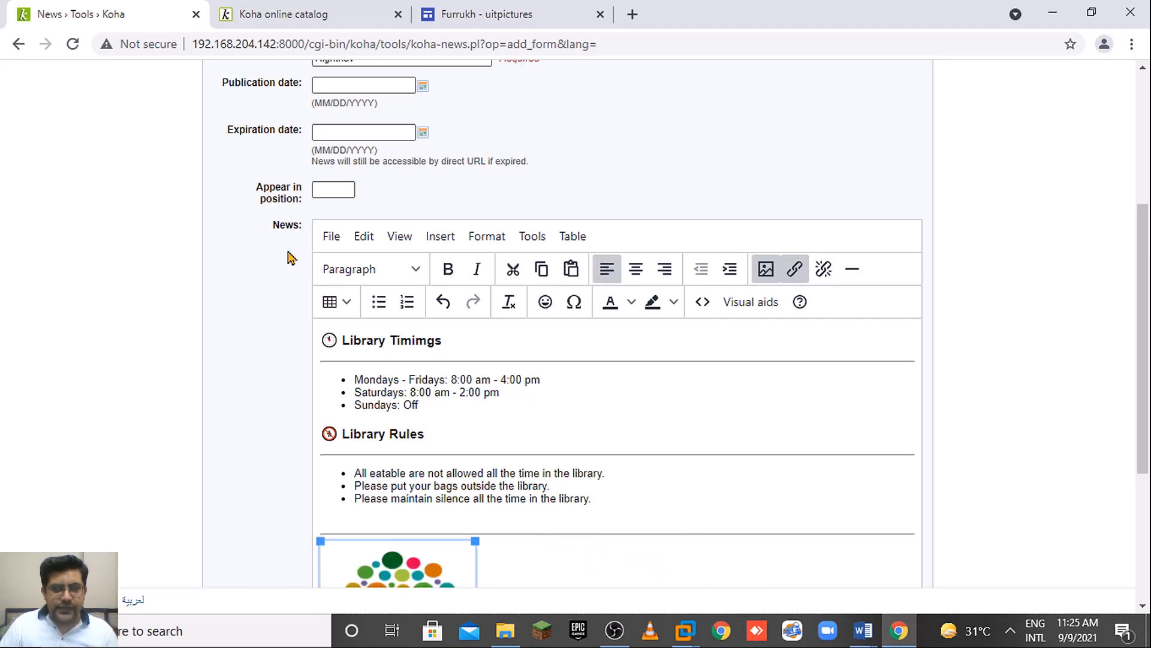
{"action": "left_click_drag", "start_coordinate": [594, 500], "coordinate": [354, 470]}
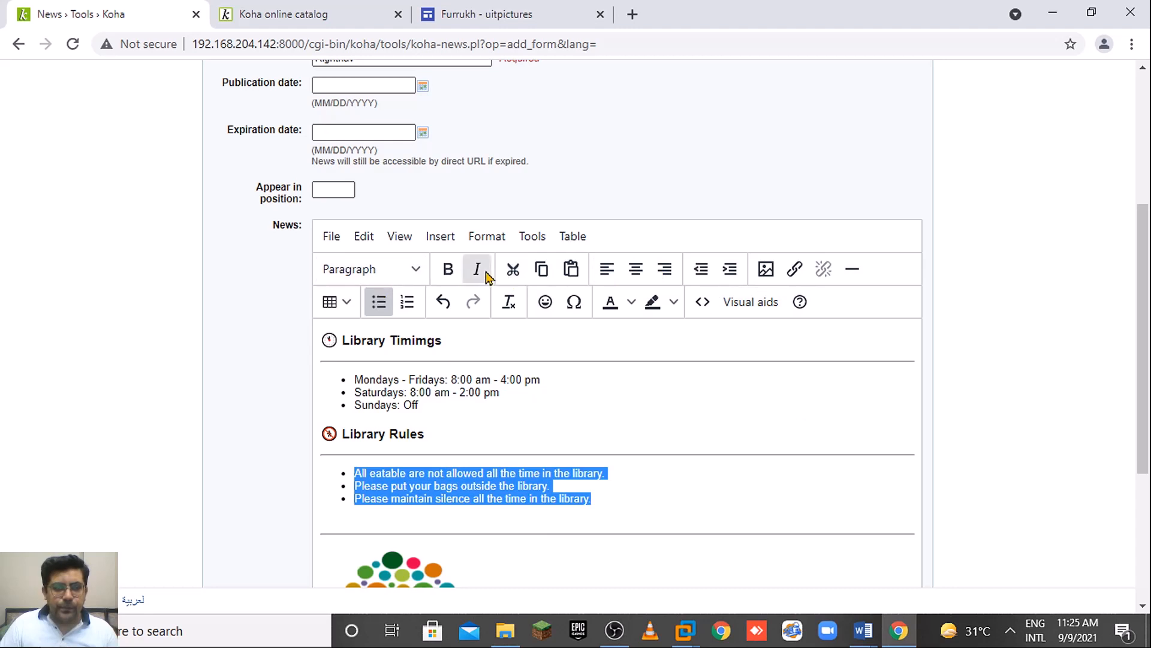
Colour the selected Library Rules lines navy from the text-colour palette.
{"action": "left_click", "coordinate": [631, 301]}
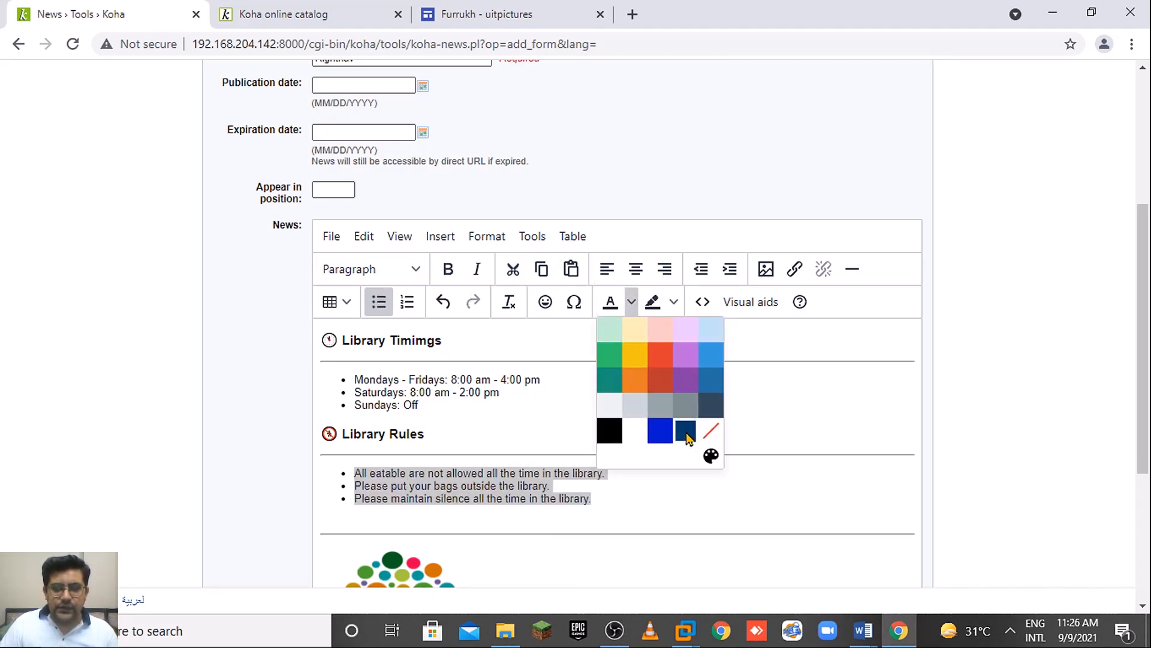
{"action": "left_click", "coordinate": [685, 430]}
{"action": "left_click", "coordinate": [587, 498]}
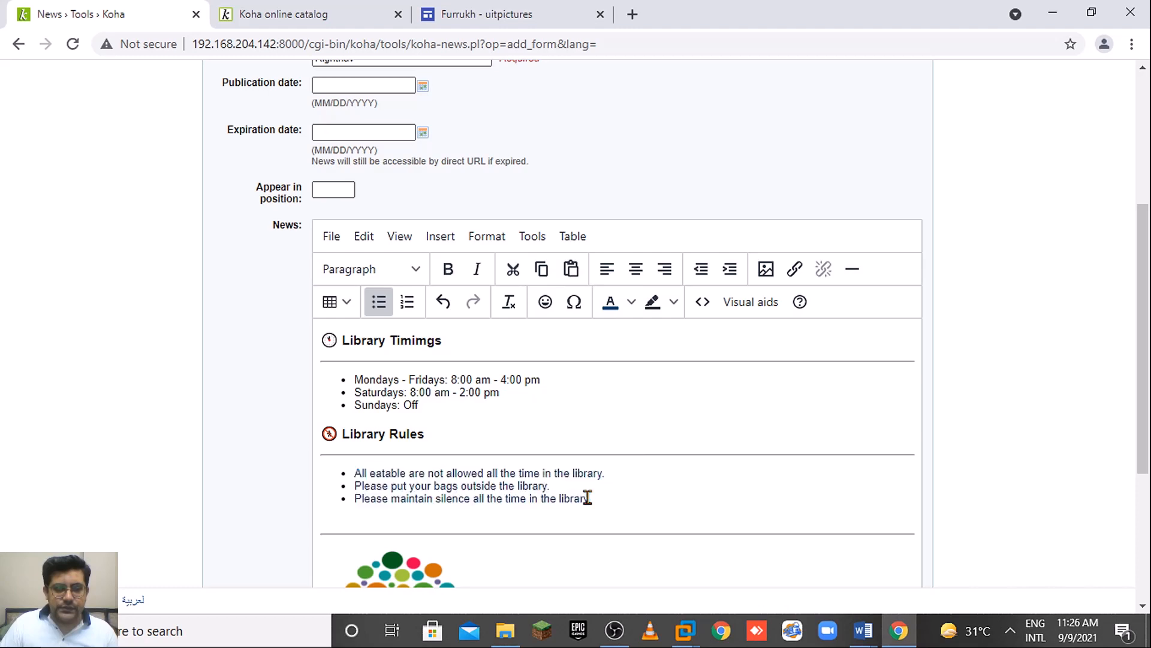
Make the three Library Timings lines navy, then reselect them.
{"action": "double_click", "coordinate": [619, 501]}
{"action": "left_click_drag", "start_coordinate": [444, 397], "coordinate": [359, 377]}
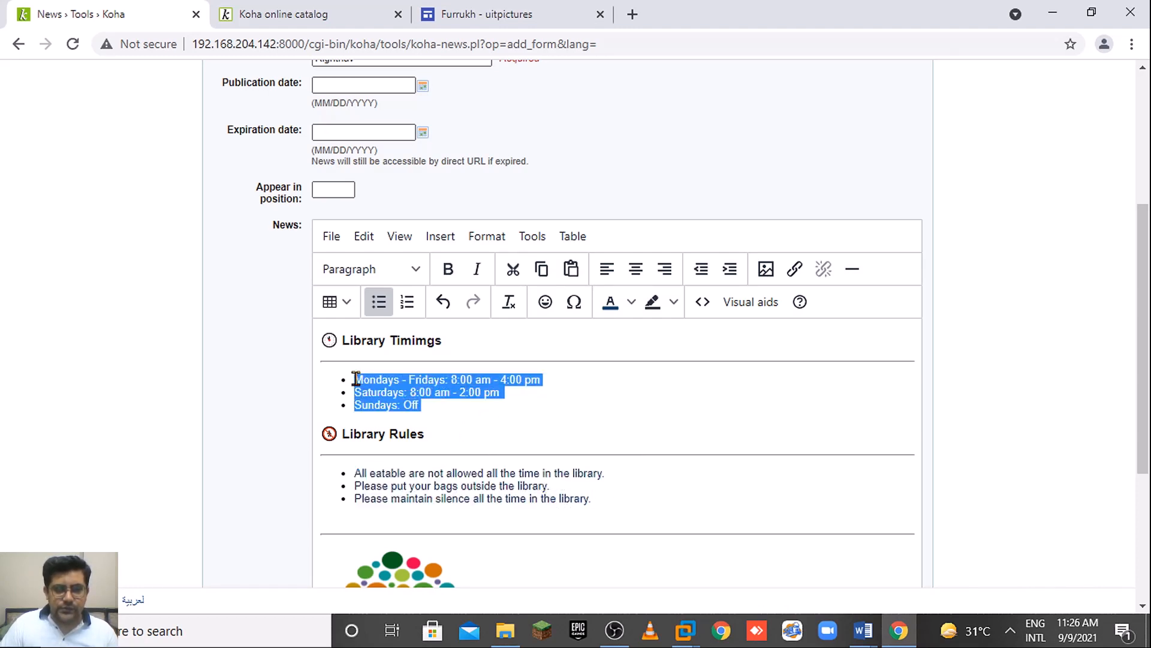
{"action": "left_click", "coordinate": [612, 303]}
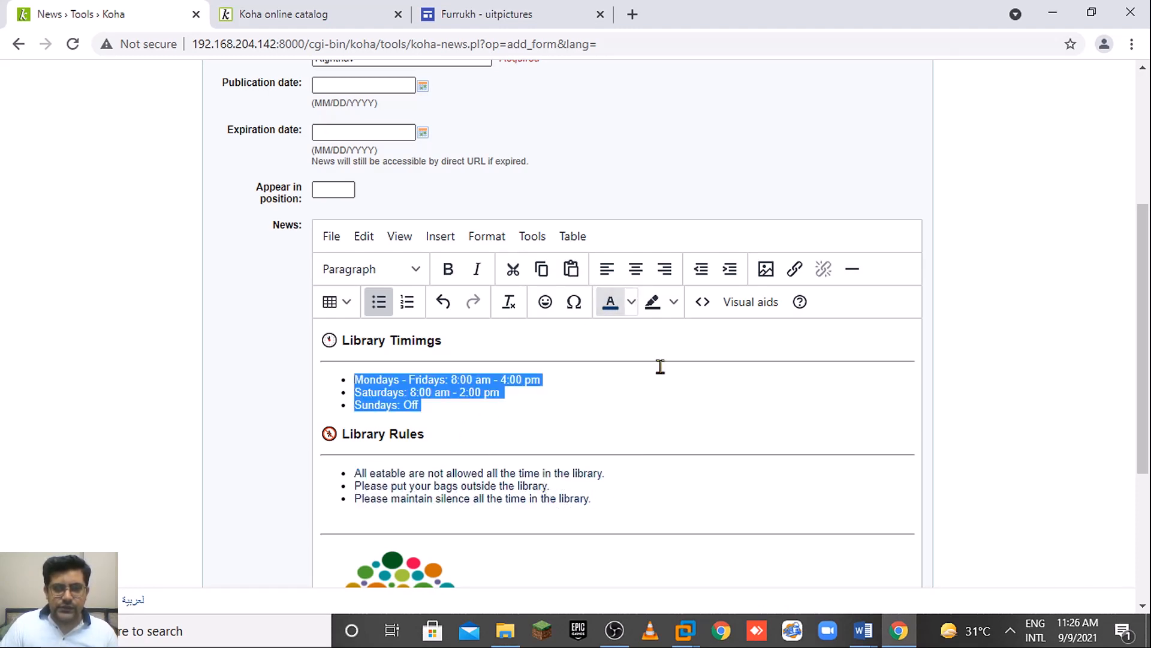
{"action": "left_click", "coordinate": [594, 432]}
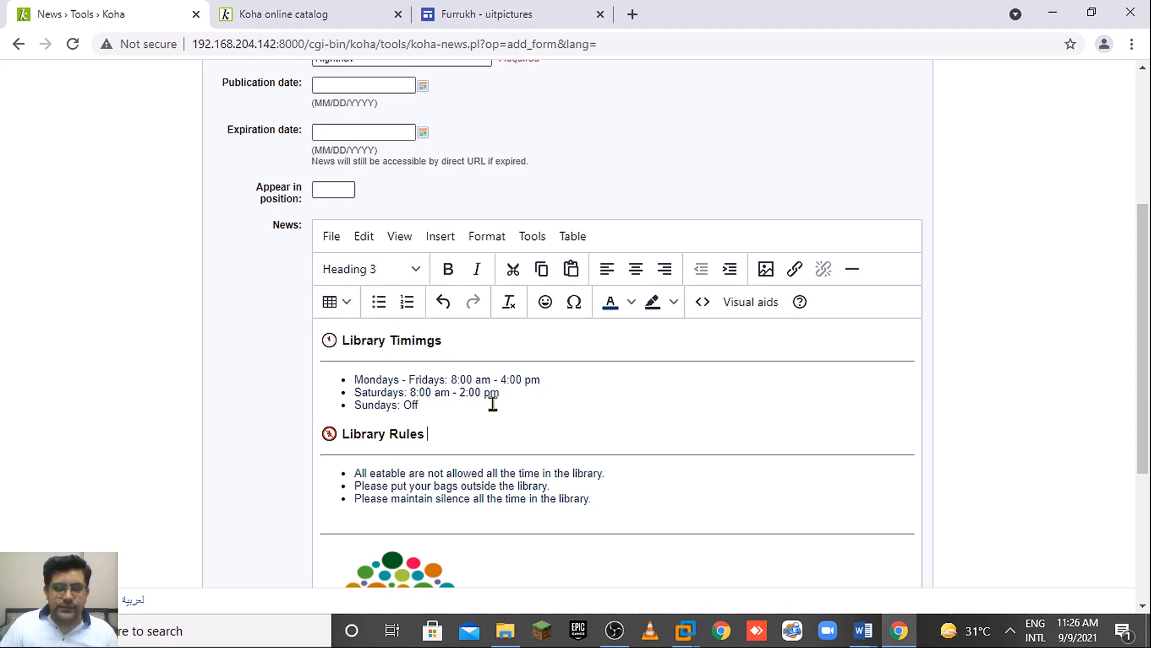
{"action": "left_click_drag", "start_coordinate": [479, 405], "coordinate": [358, 382]}
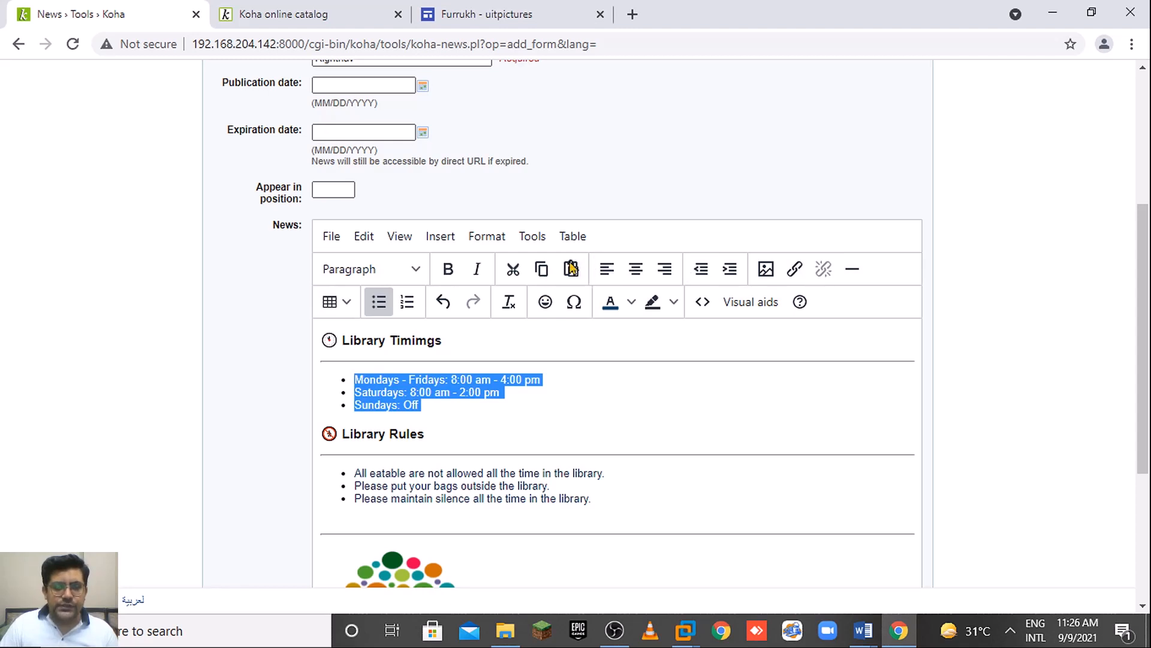
Look through the editor's Table and Format menu options.
{"action": "left_click", "coordinate": [573, 236]}
{"action": "mouse_move", "coordinate": [627, 413]}
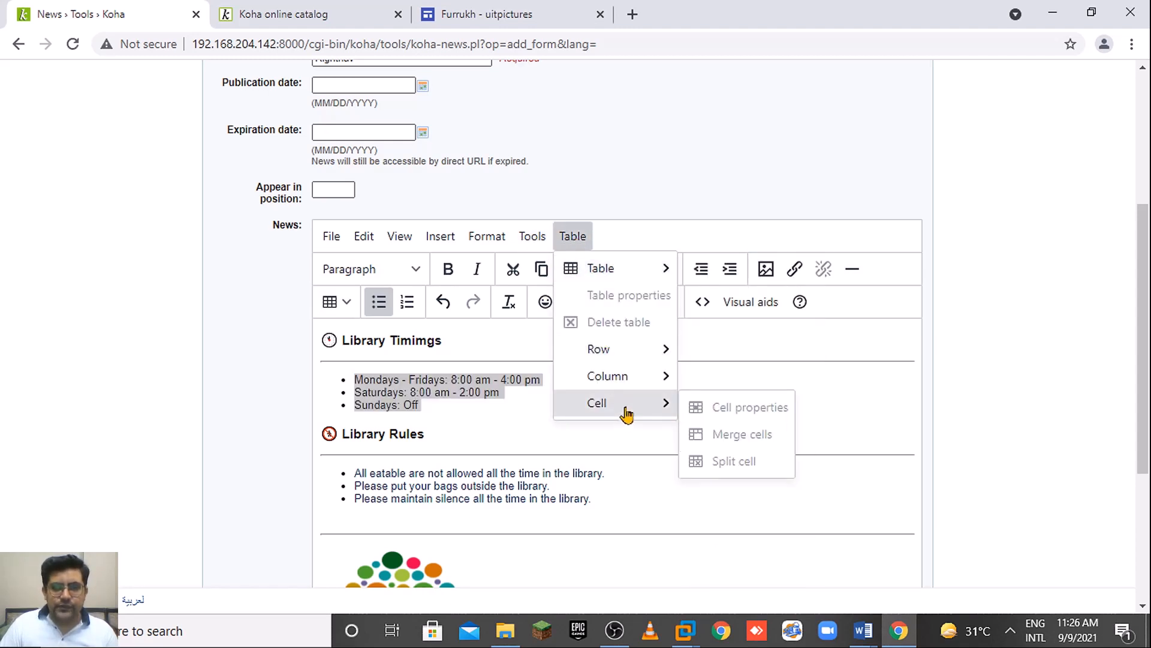
{"action": "mouse_move", "coordinate": [628, 276]}
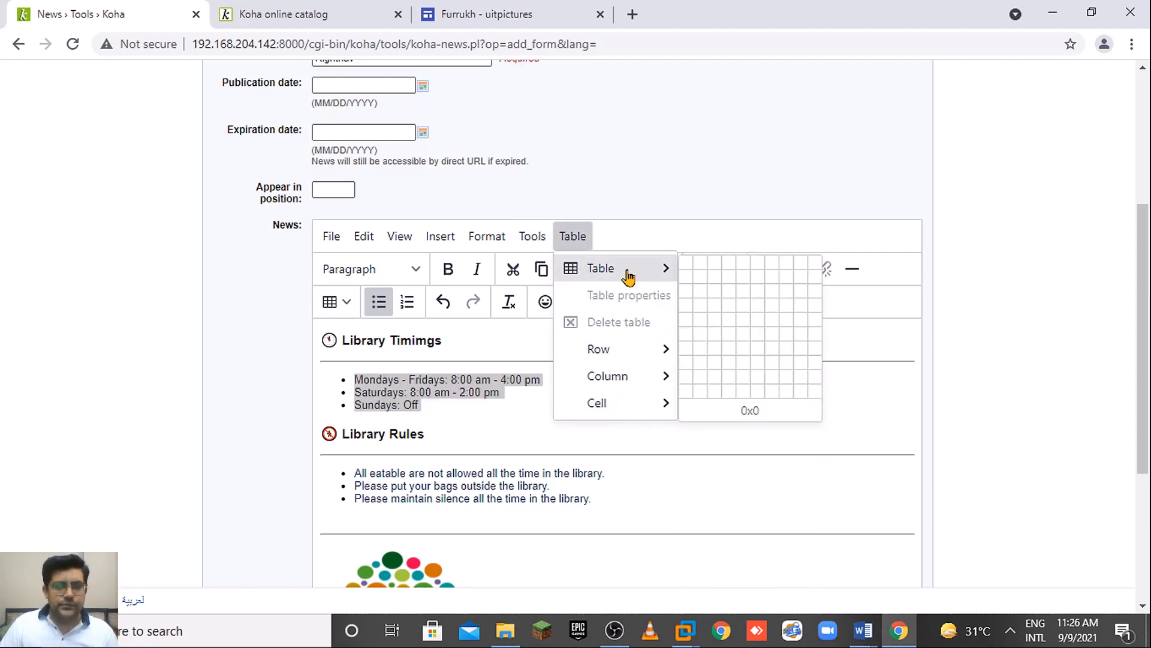
{"action": "left_click", "coordinate": [507, 236]}
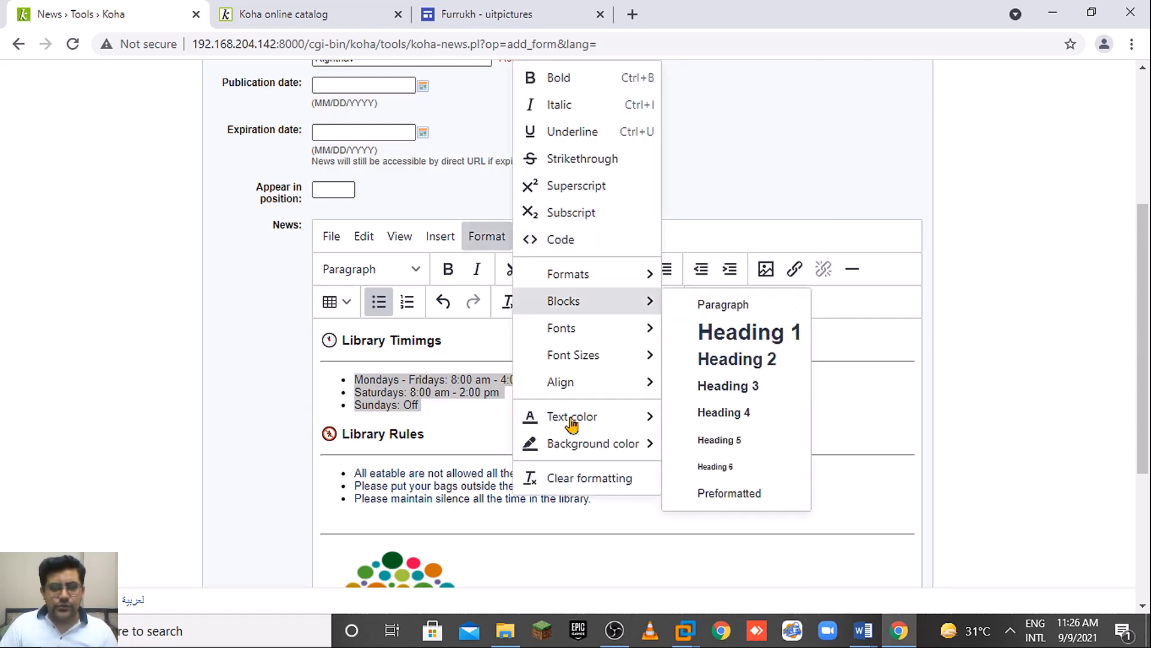
{"action": "mouse_move", "coordinate": [580, 388]}
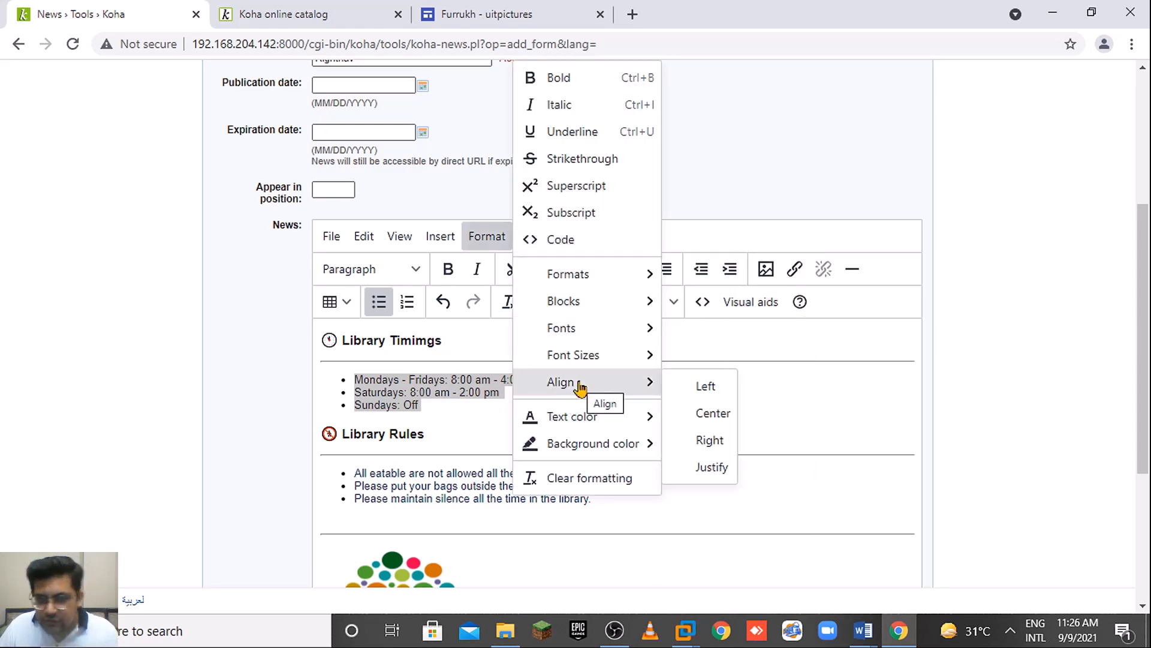
{"action": "mouse_move", "coordinate": [567, 310]}
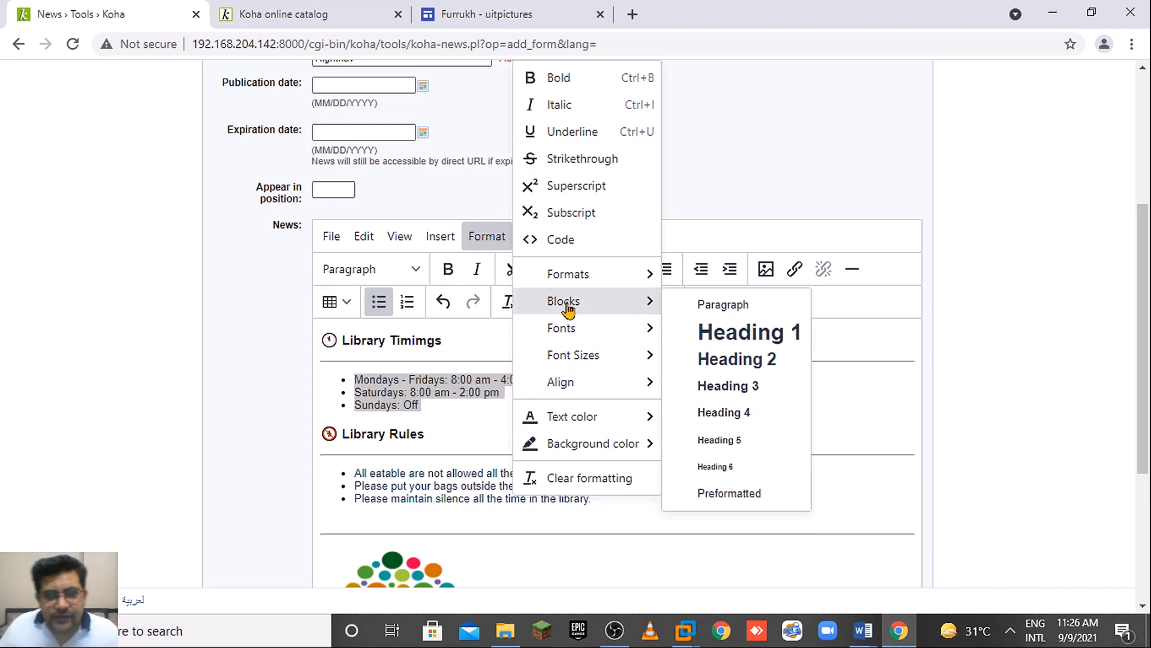
{"action": "mouse_move", "coordinate": [579, 287]}
{"action": "mouse_move", "coordinate": [711, 359]}
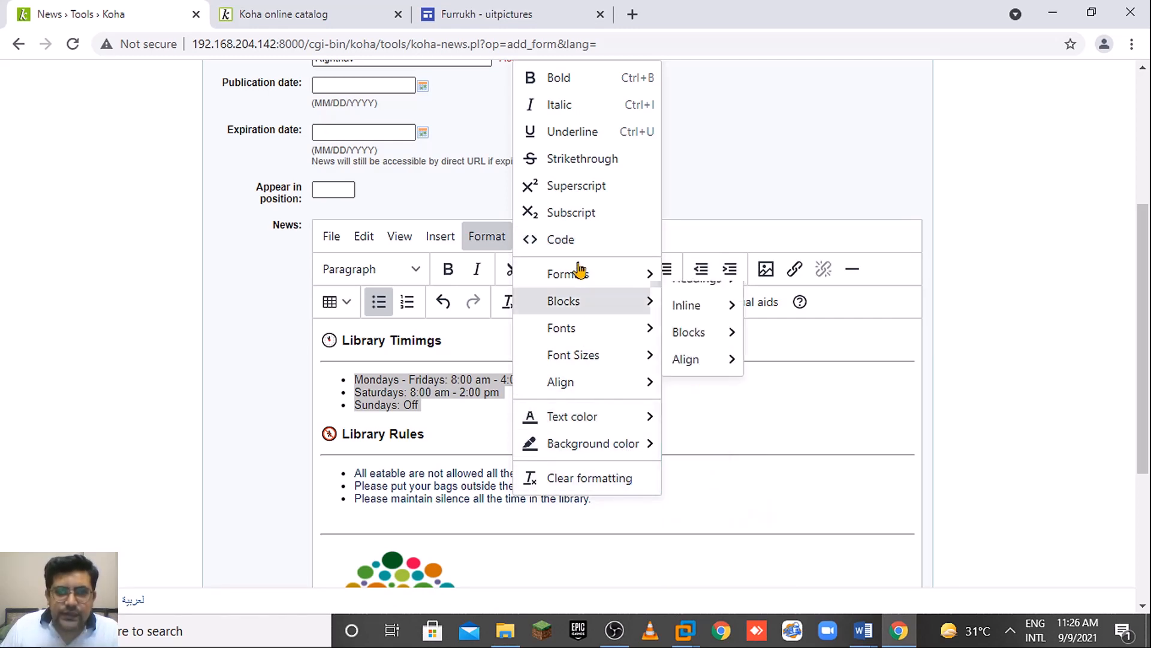
Browse the Insert, View and Edit menus and the Fonts list, leaving the font unchanged.
{"action": "left_click", "coordinate": [442, 239]}
{"action": "mouse_move", "coordinate": [478, 336]}
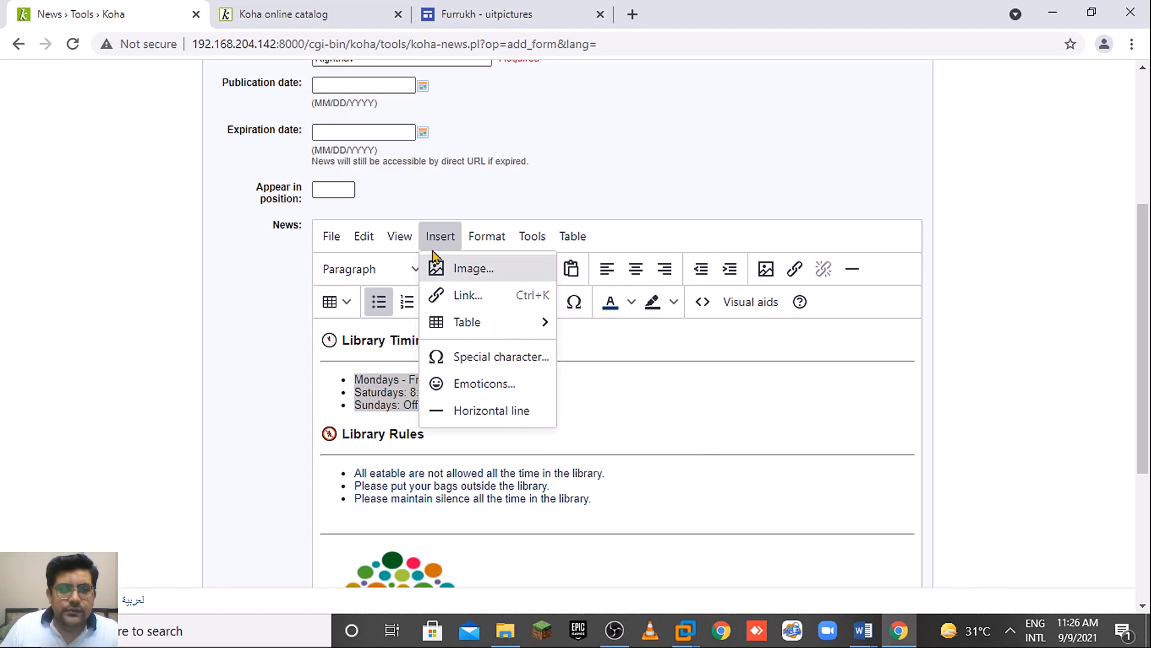
{"action": "left_click", "coordinate": [406, 239]}
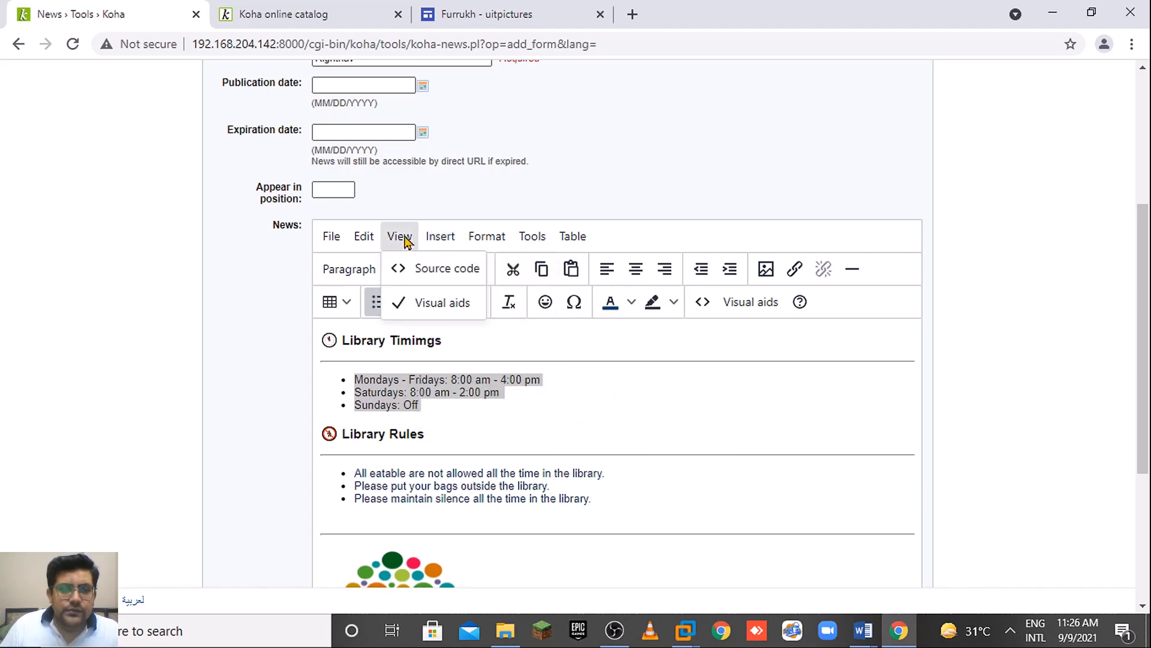
{"action": "left_click", "coordinate": [365, 237]}
{"action": "mouse_move", "coordinate": [488, 236]}
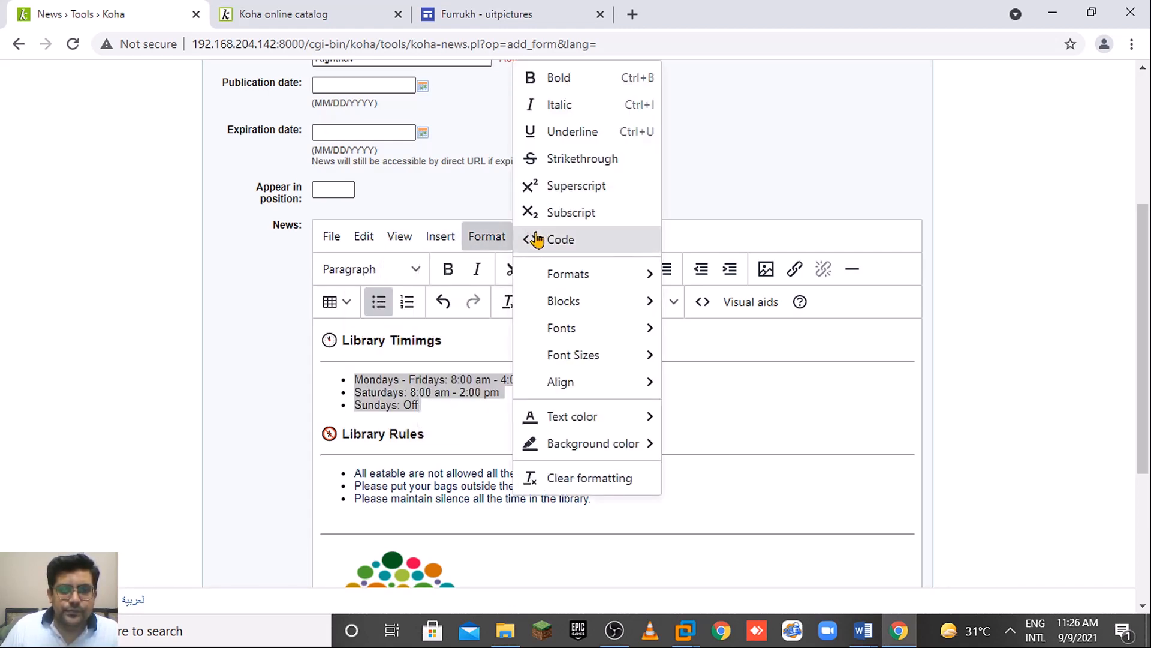
{"action": "mouse_move", "coordinate": [600, 367]}
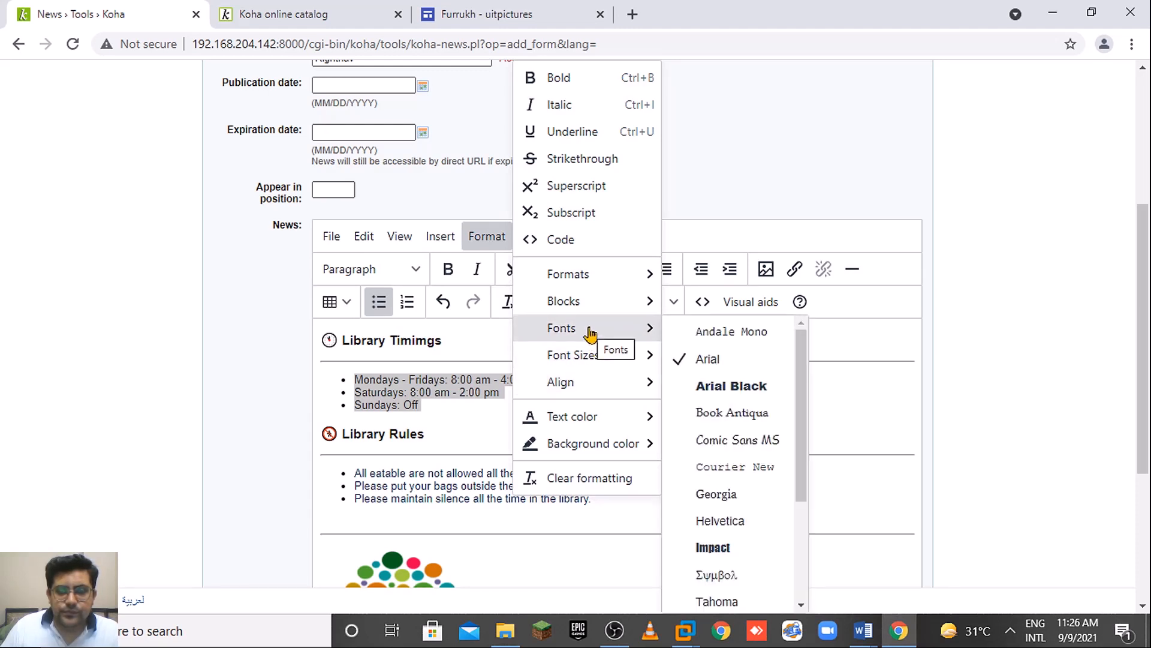
{"action": "mouse_move", "coordinate": [586, 334]}
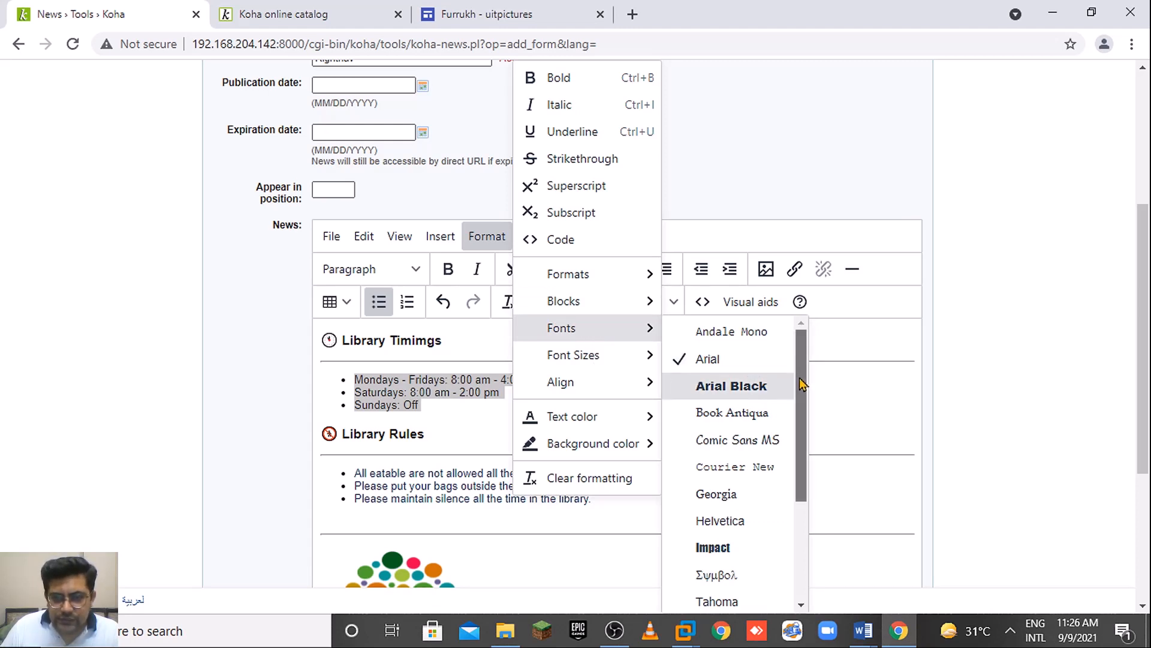
{"action": "scroll", "coordinate": [804, 379], "scroll_direction": "down", "scroll_amount": 1}
{"action": "left_click", "coordinate": [1047, 355]}
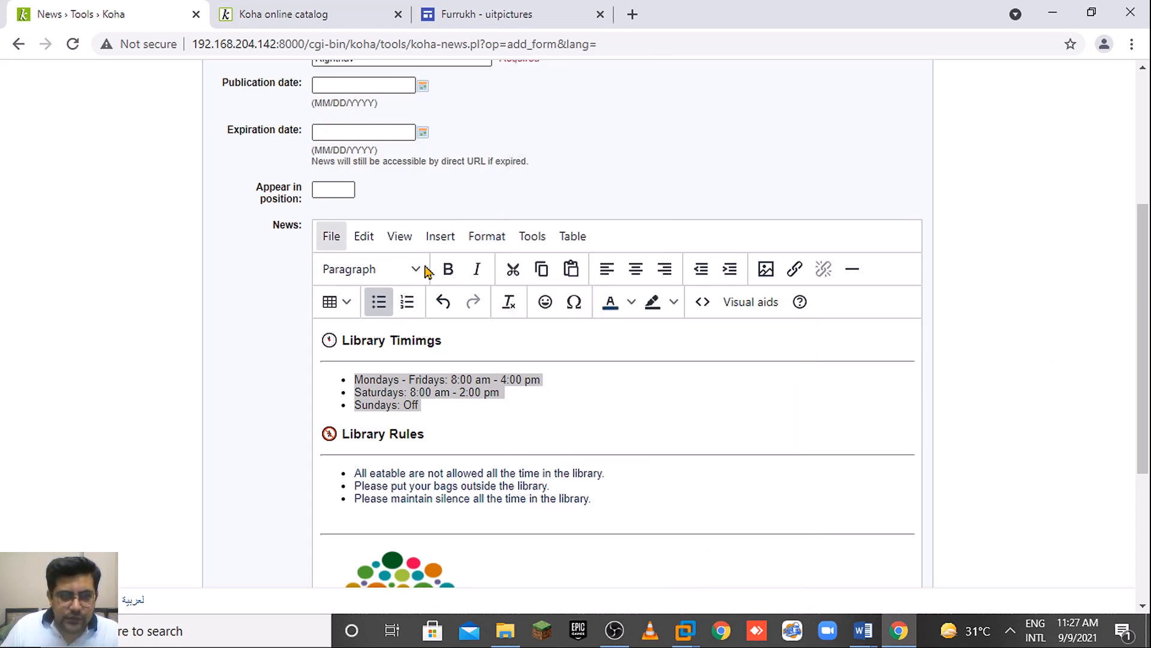
Scroll through the Format menu's font list without changing it, then return to the Format menu.
{"action": "left_click", "coordinate": [493, 240]}
{"action": "mouse_move", "coordinate": [599, 334]}
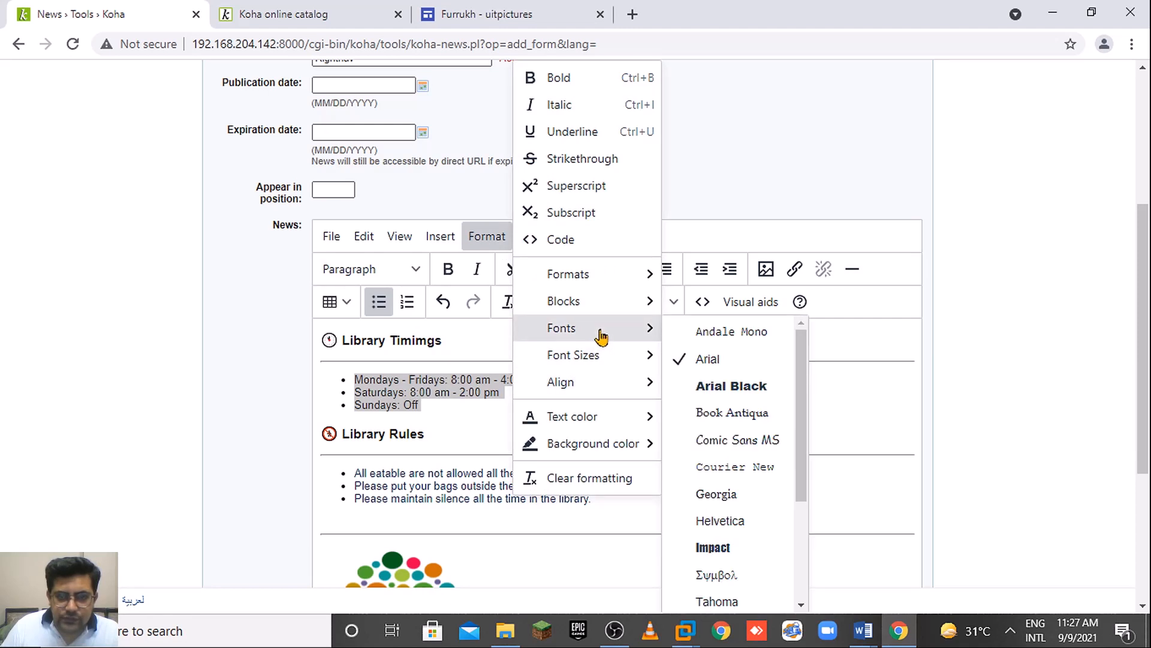
{"action": "scroll", "coordinate": [802, 419], "scroll_direction": "down", "scroll_amount": 1}
{"action": "scroll", "coordinate": [798, 455], "scroll_direction": "down", "scroll_amount": 1}
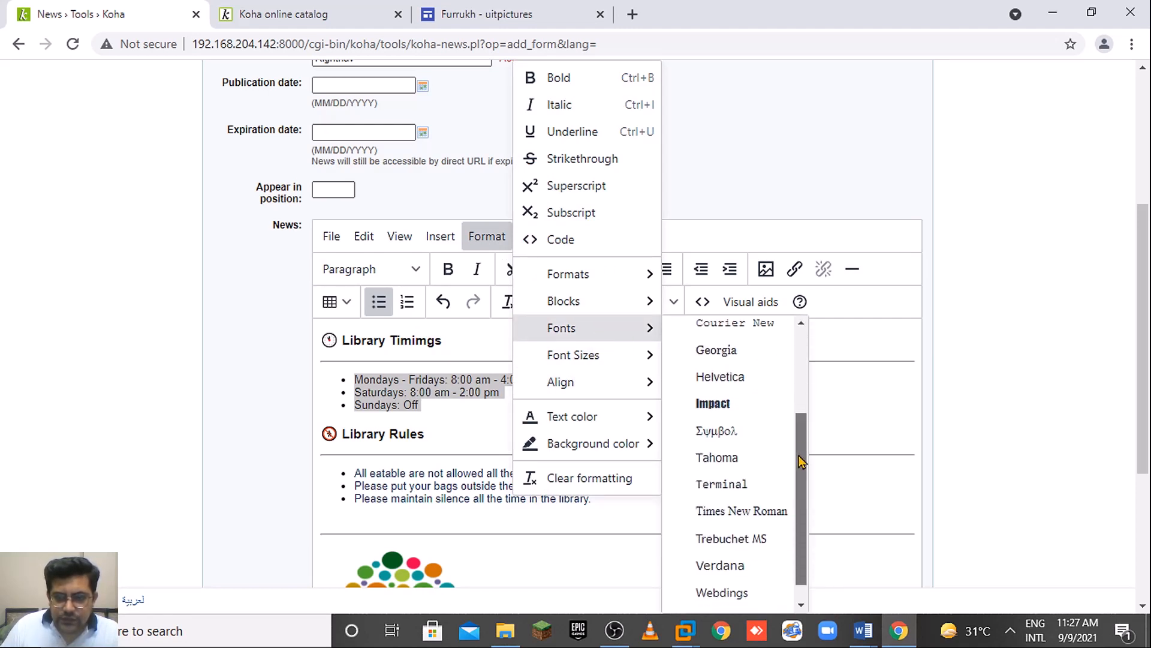
{"action": "scroll", "coordinate": [798, 456], "scroll_direction": "down", "scroll_amount": 1}
{"action": "scroll", "coordinate": [795, 399], "scroll_direction": "up", "scroll_amount": 1}
{"action": "scroll", "coordinate": [794, 399], "scroll_direction": "up", "scroll_amount": 2}
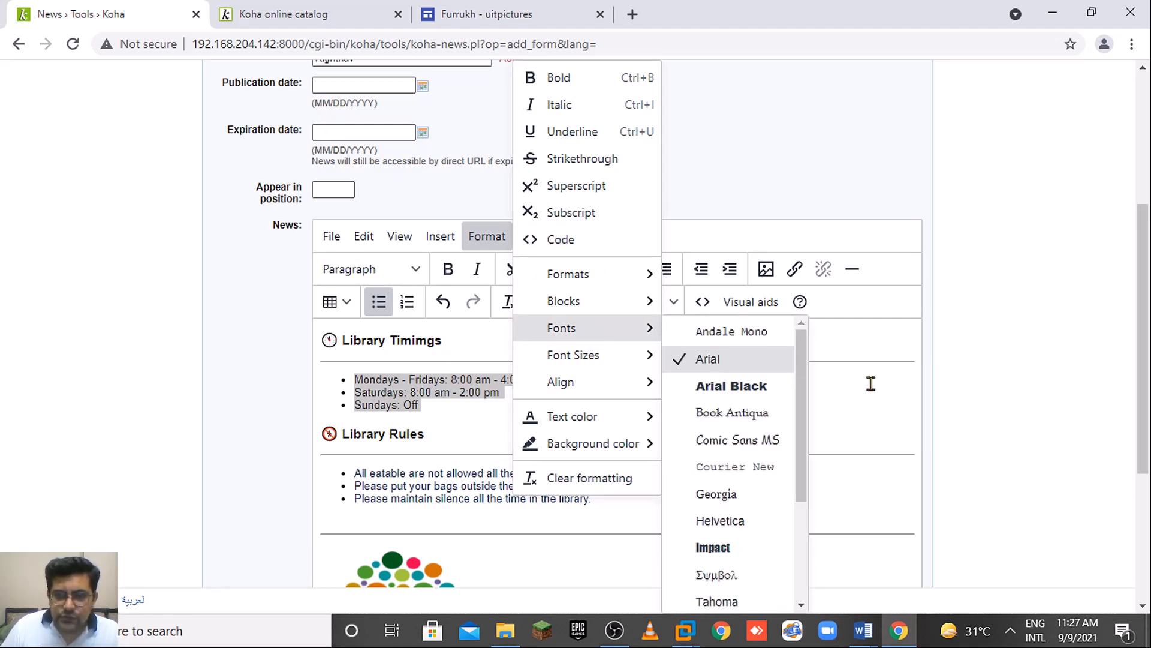
{"action": "left_click", "coordinate": [910, 425]}
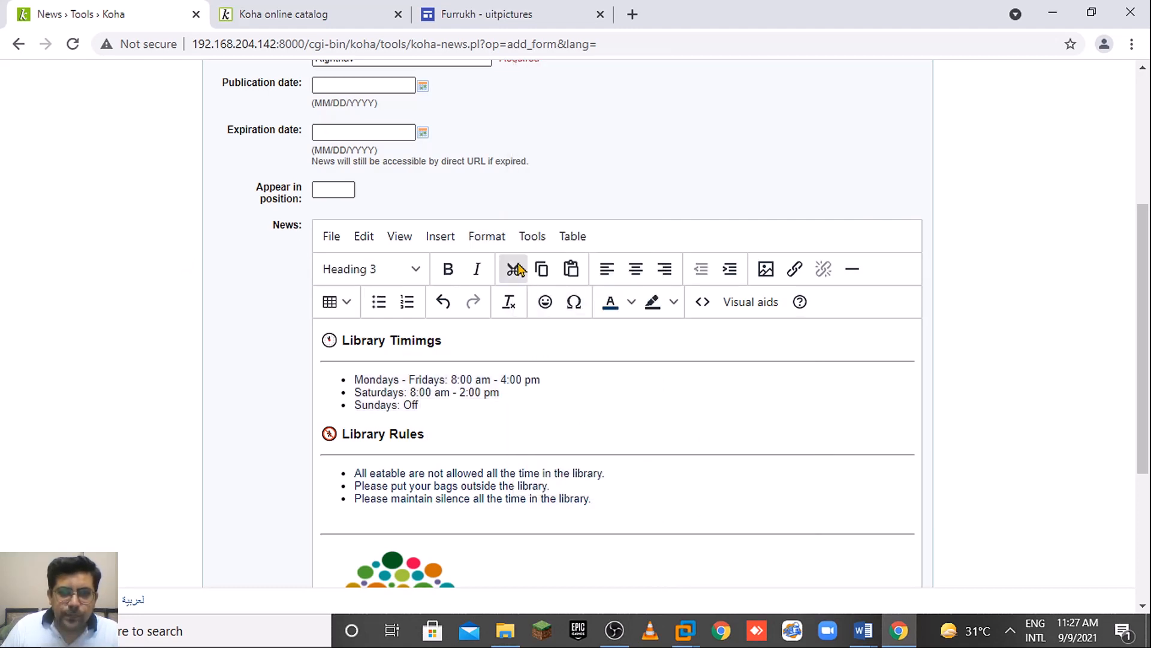
{"action": "left_click", "coordinate": [493, 238]}
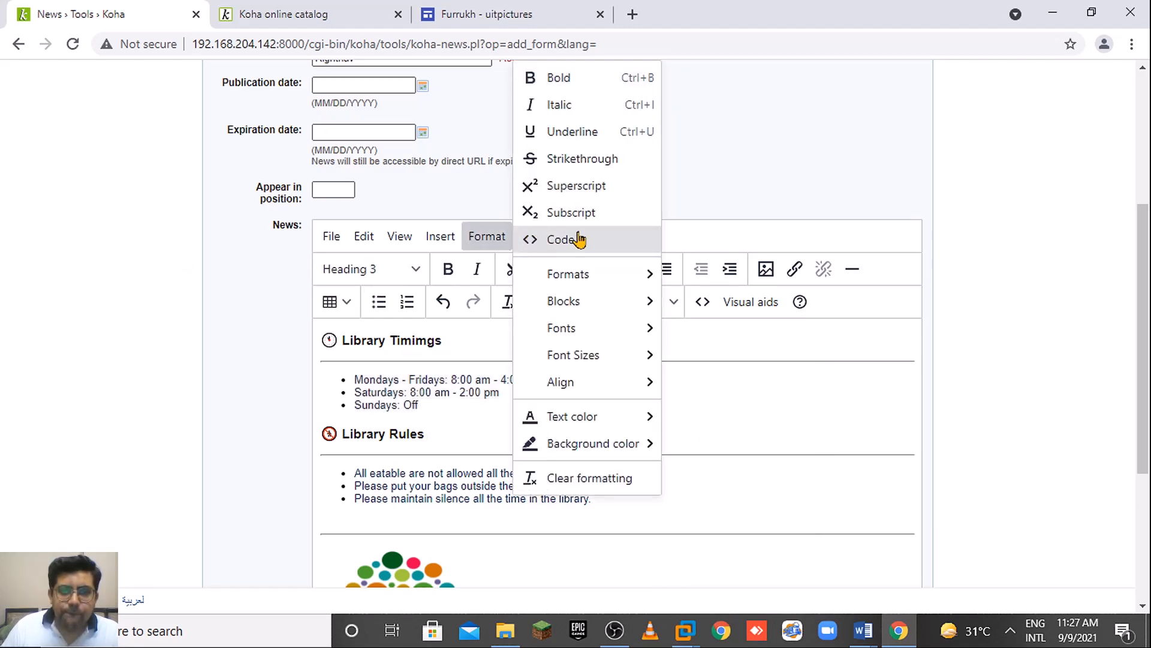
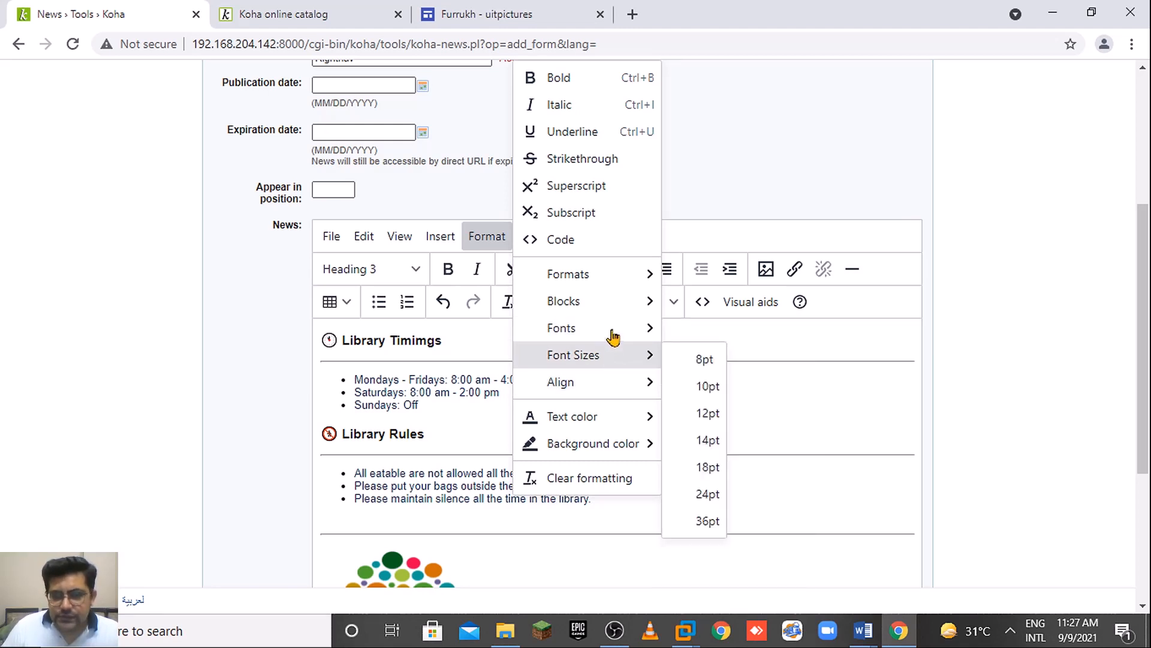
Close the Format menu without changes and submit the Rightnav news entry.
{"action": "mouse_move", "coordinate": [609, 311]}
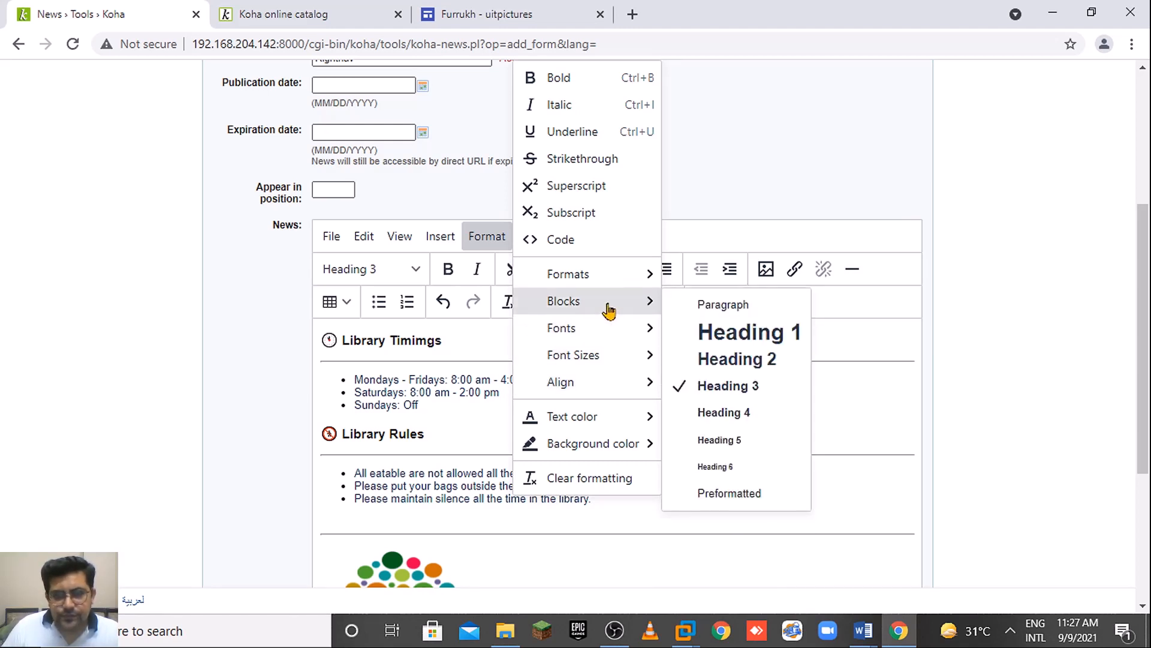
{"action": "mouse_move", "coordinate": [695, 279]}
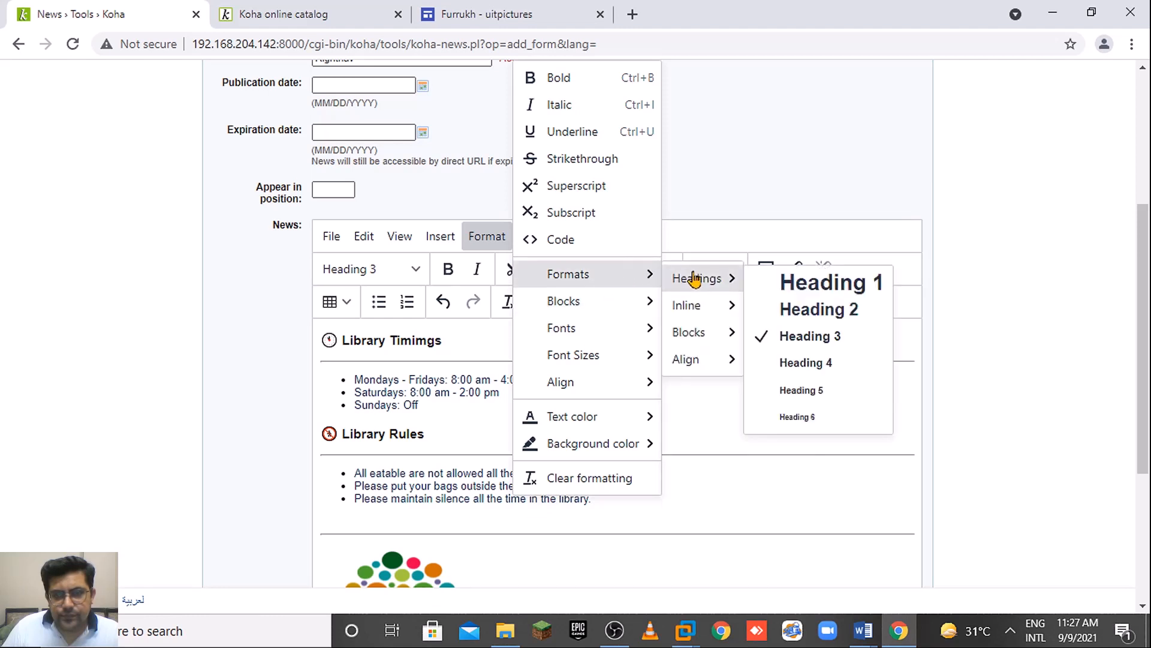
{"action": "mouse_move", "coordinate": [698, 304]}
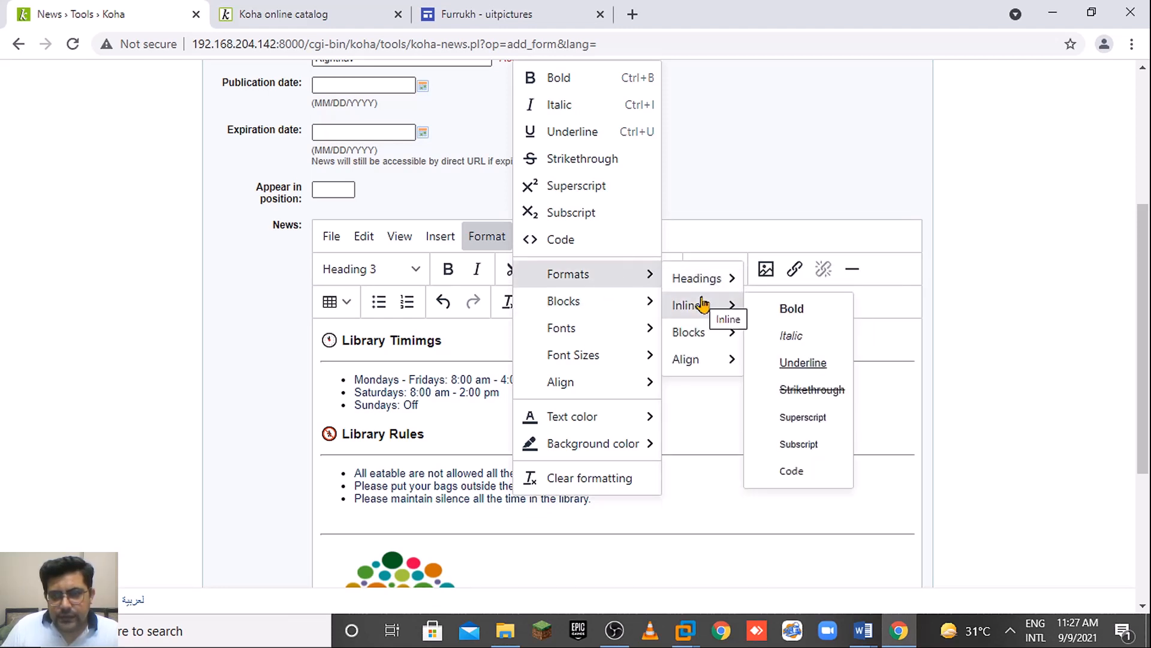
{"action": "mouse_move", "coordinate": [699, 333]}
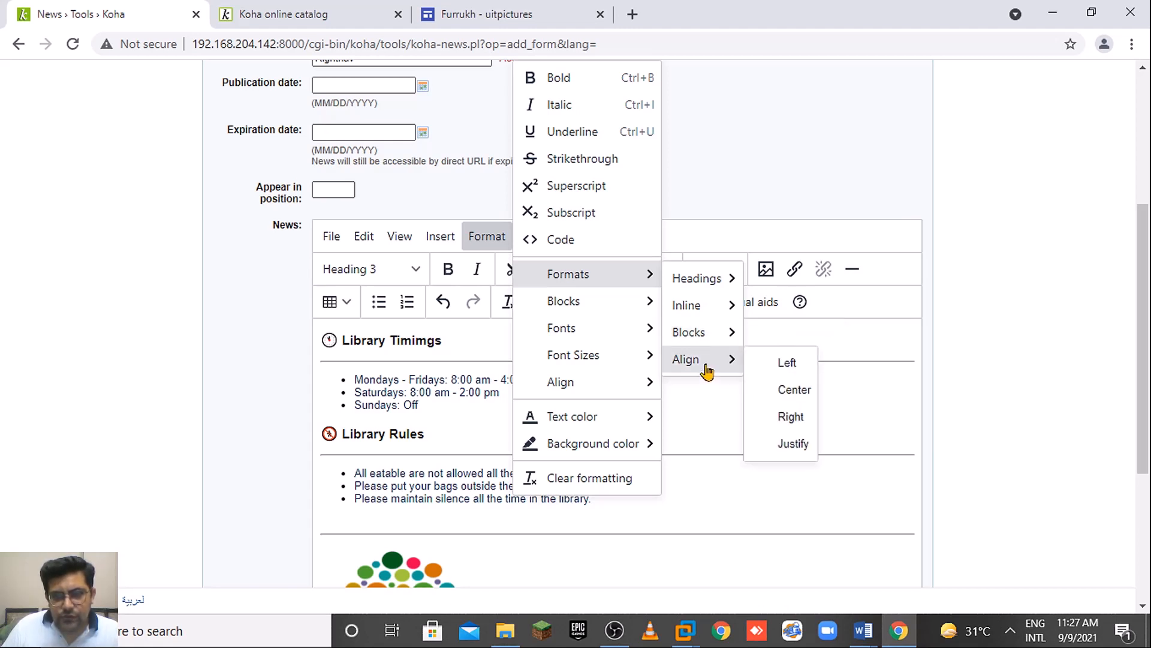
{"action": "left_click", "coordinate": [1034, 409]}
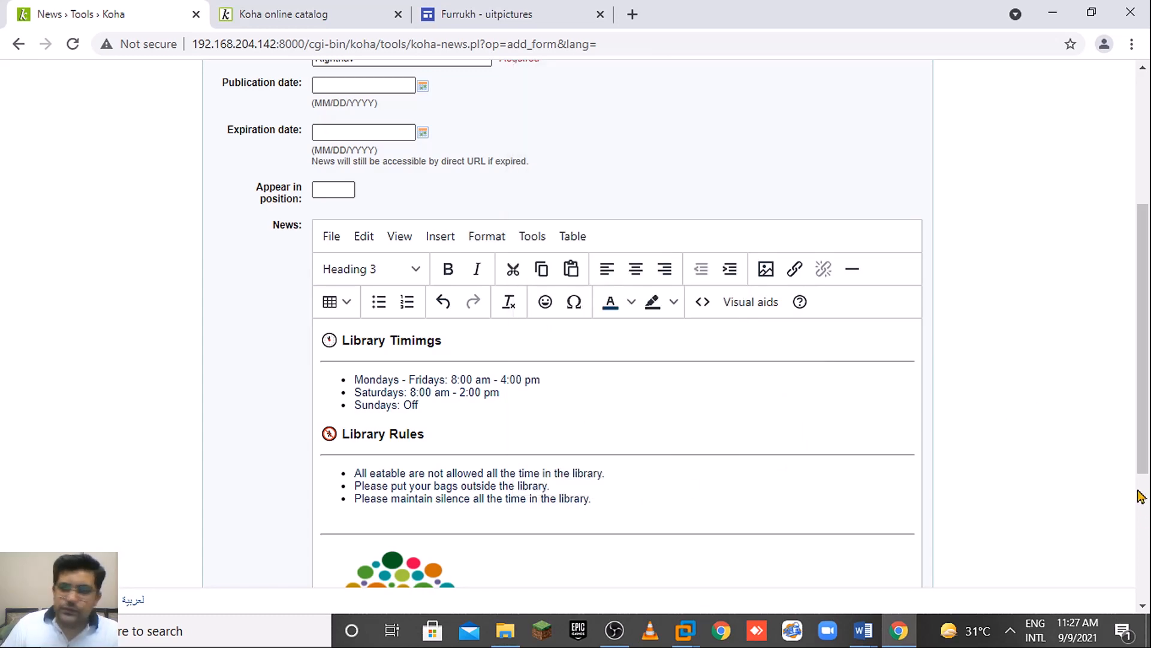
{"action": "scroll", "coordinate": [1140, 497], "scroll_direction": "down", "scroll_amount": 2}
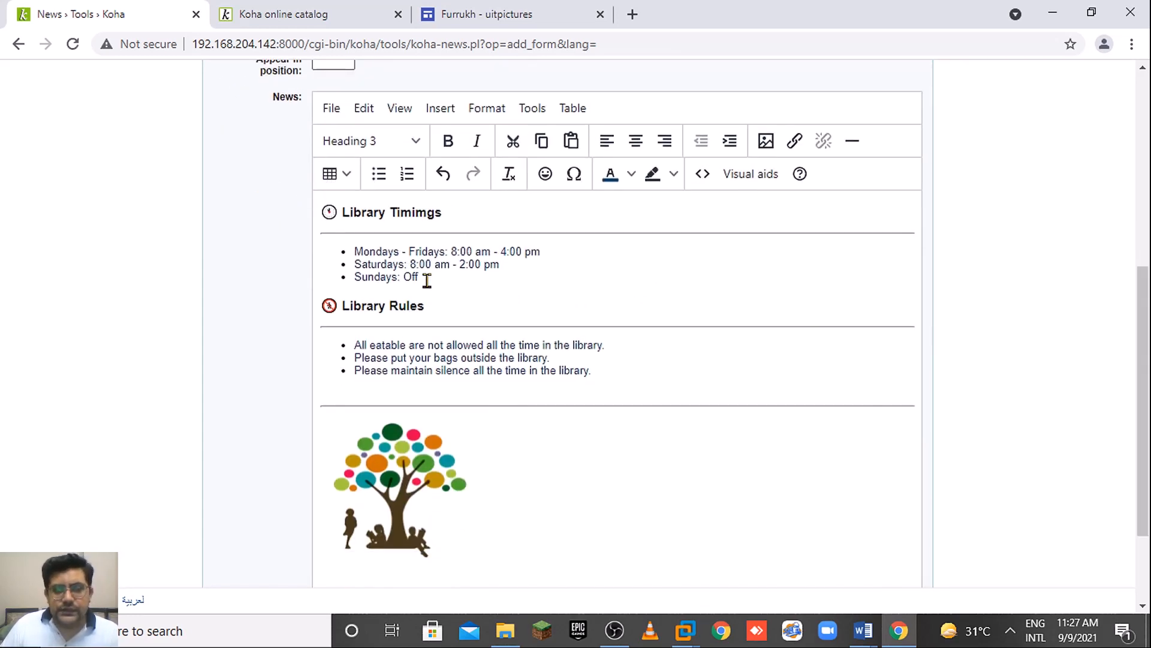
{"action": "left_click_drag", "start_coordinate": [427, 280], "coordinate": [341, 243]}
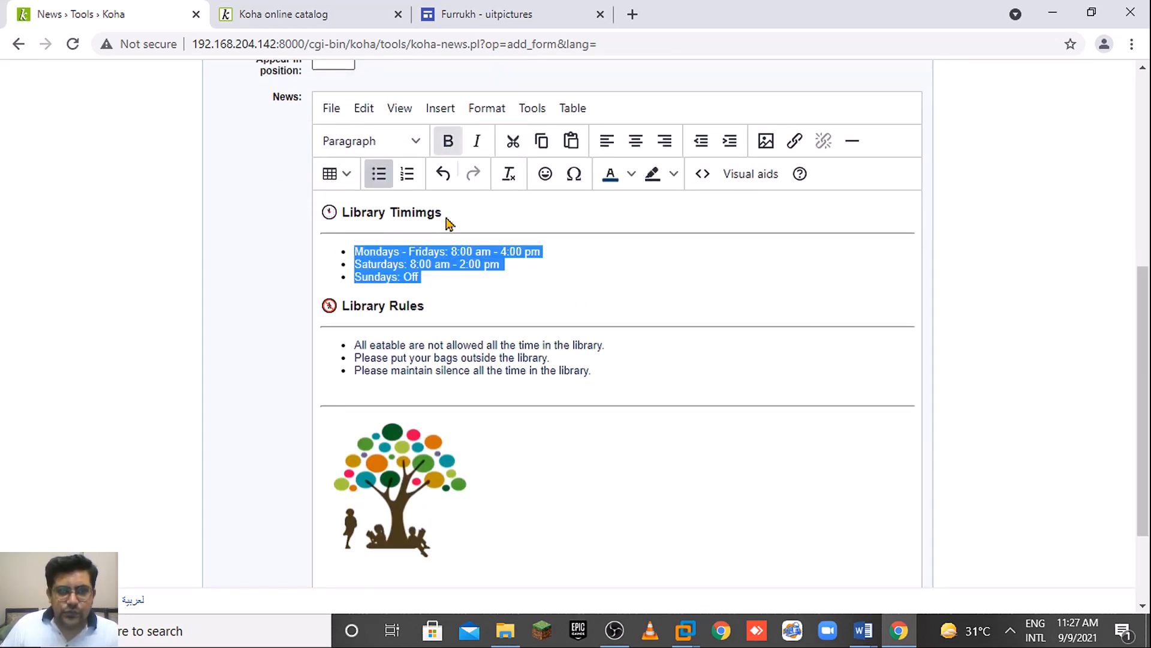
{"action": "left_click", "coordinate": [561, 371]}
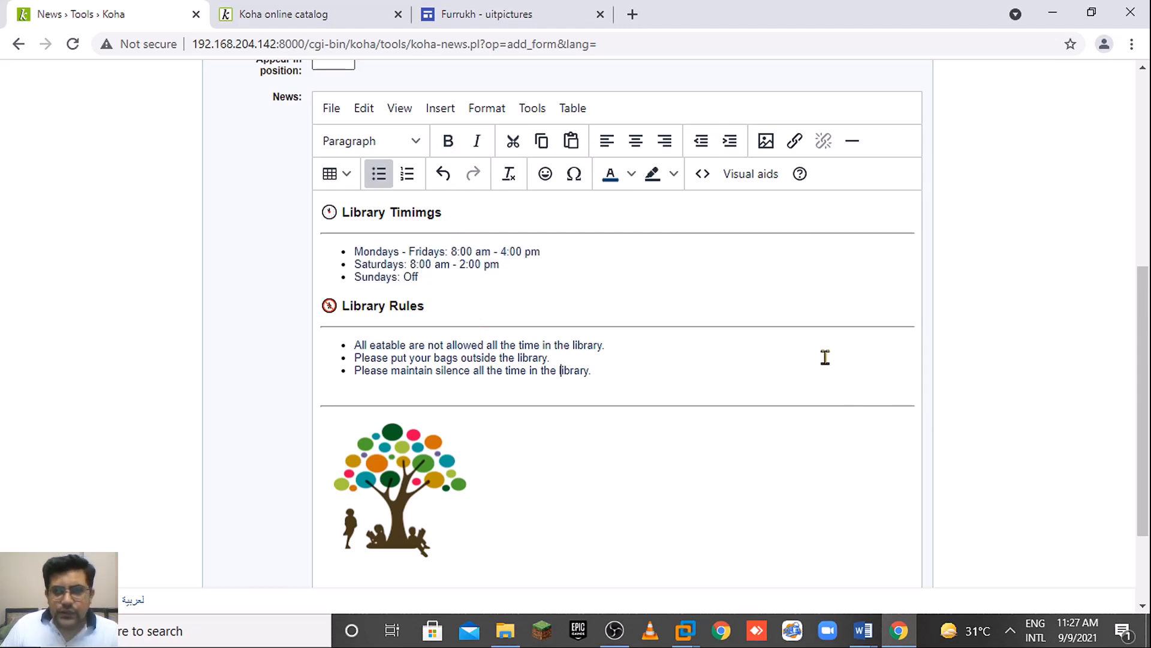
{"action": "scroll", "coordinate": [1144, 345], "scroll_direction": "down", "scroll_amount": 2}
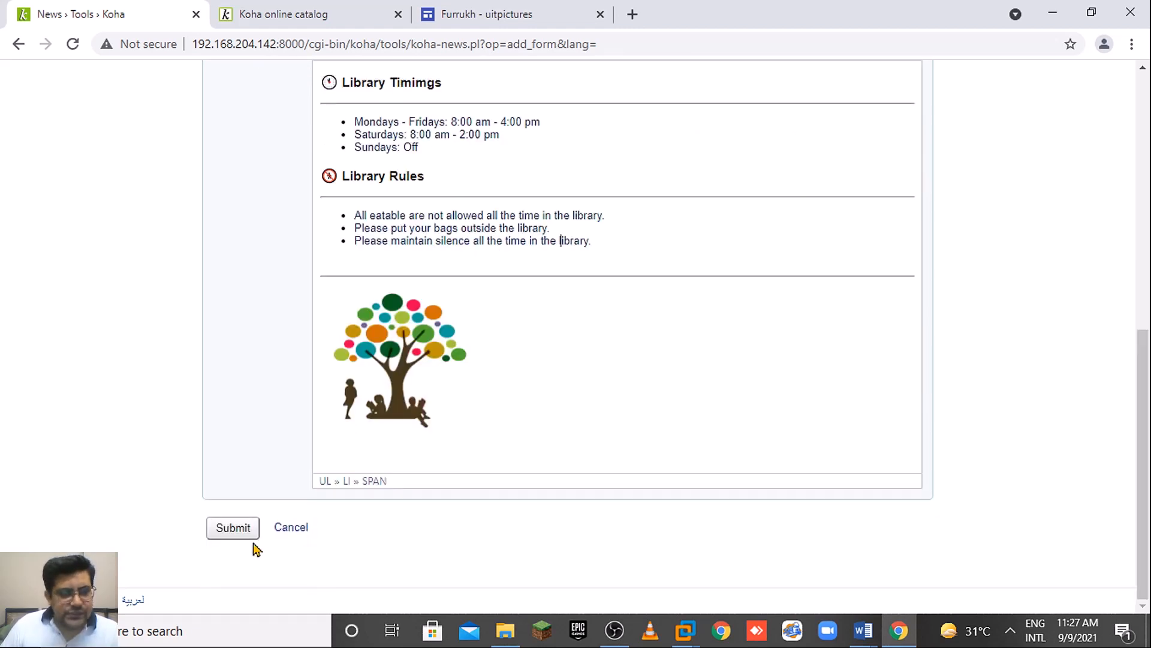
{"action": "left_click", "coordinate": [234, 528]}
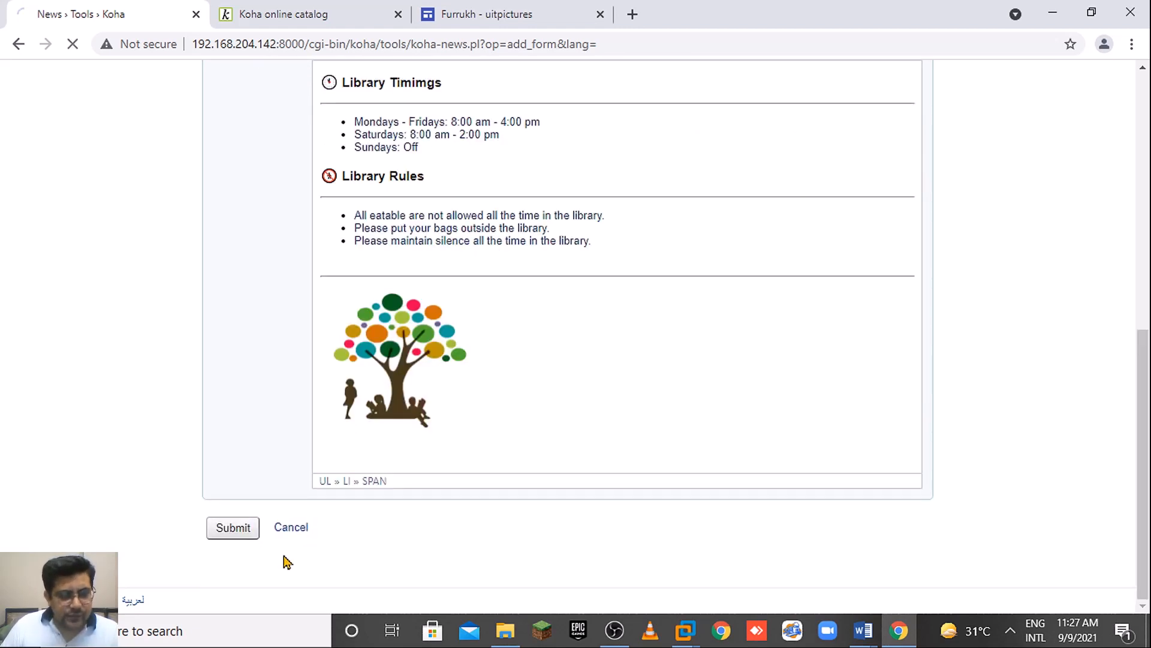
Reload the OPAC home page, check the Library Timimgs and Library Rules in the right column, then return to News.
{"action": "left_click", "coordinate": [266, 7]}
{"action": "left_click", "coordinate": [634, 43]}
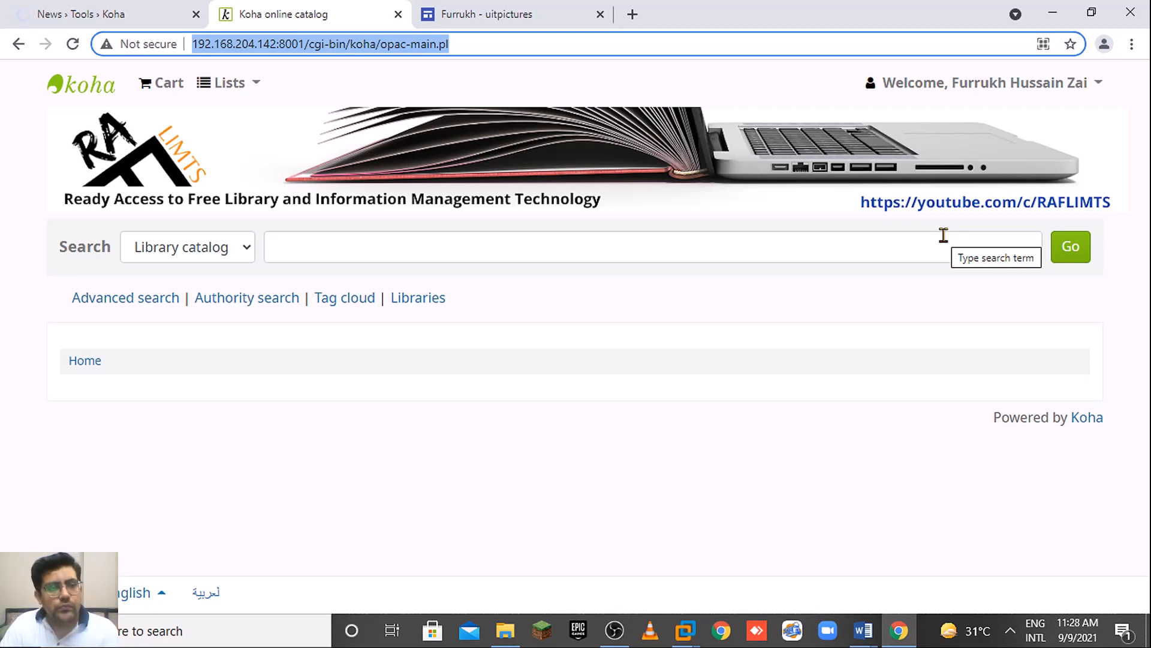
{"action": "key", "text": "Return"}
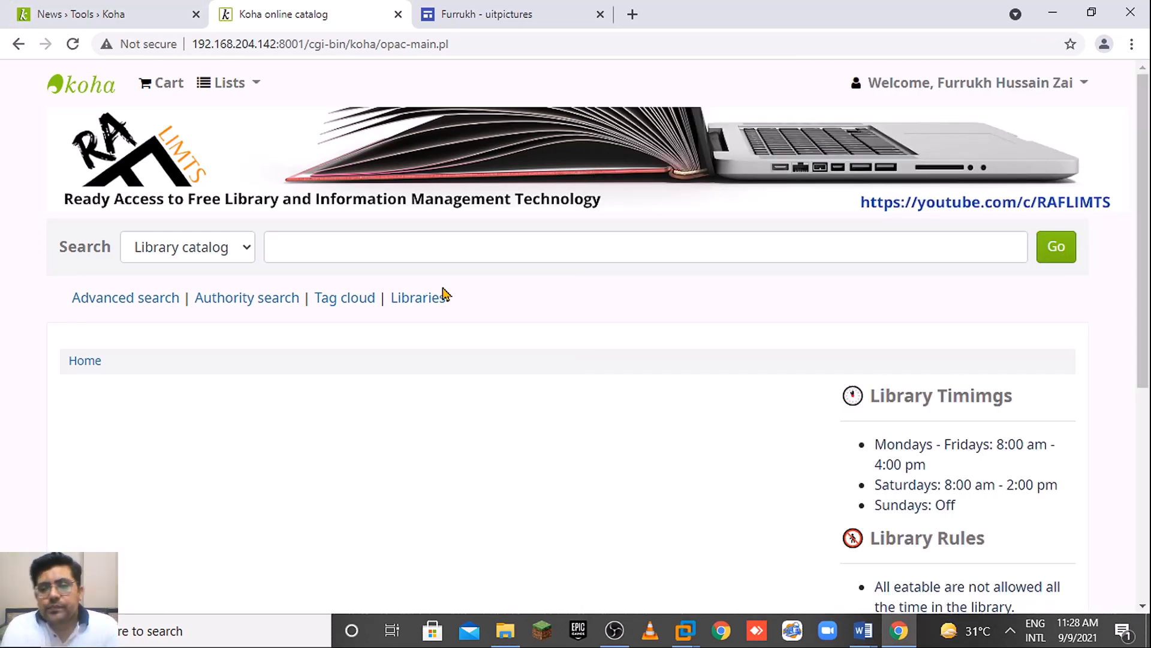
{"action": "left_click_drag", "start_coordinate": [1143, 368], "coordinate": [1146, 580]}
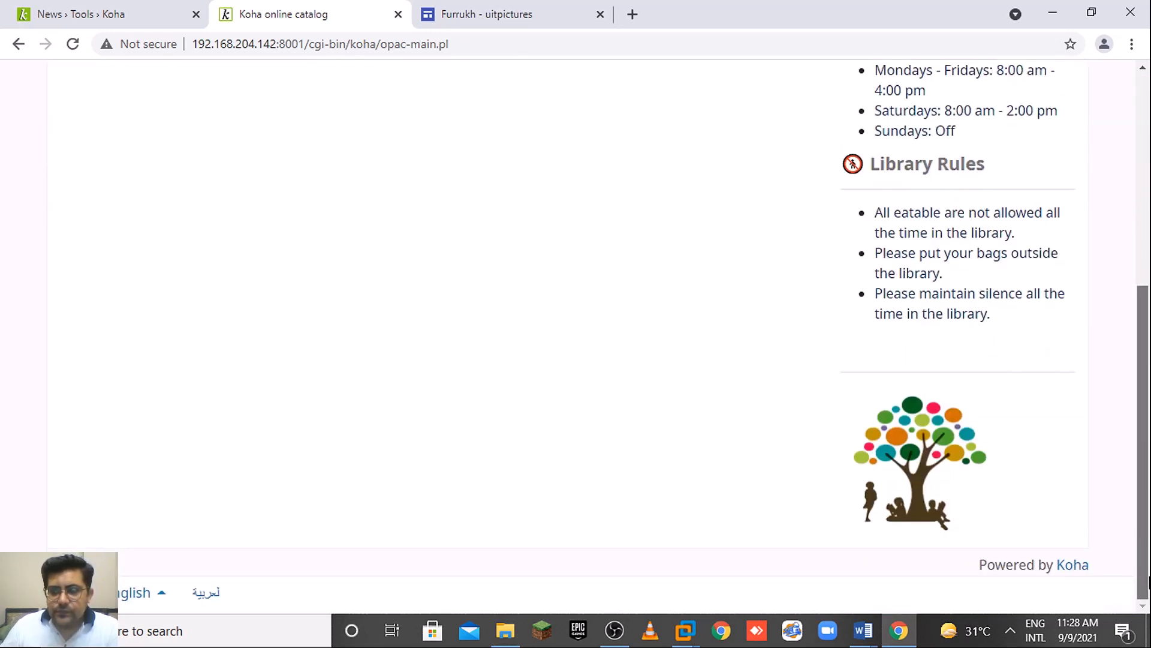
{"action": "scroll", "coordinate": [1000, 406], "scroll_direction": "up", "scroll_amount": 3}
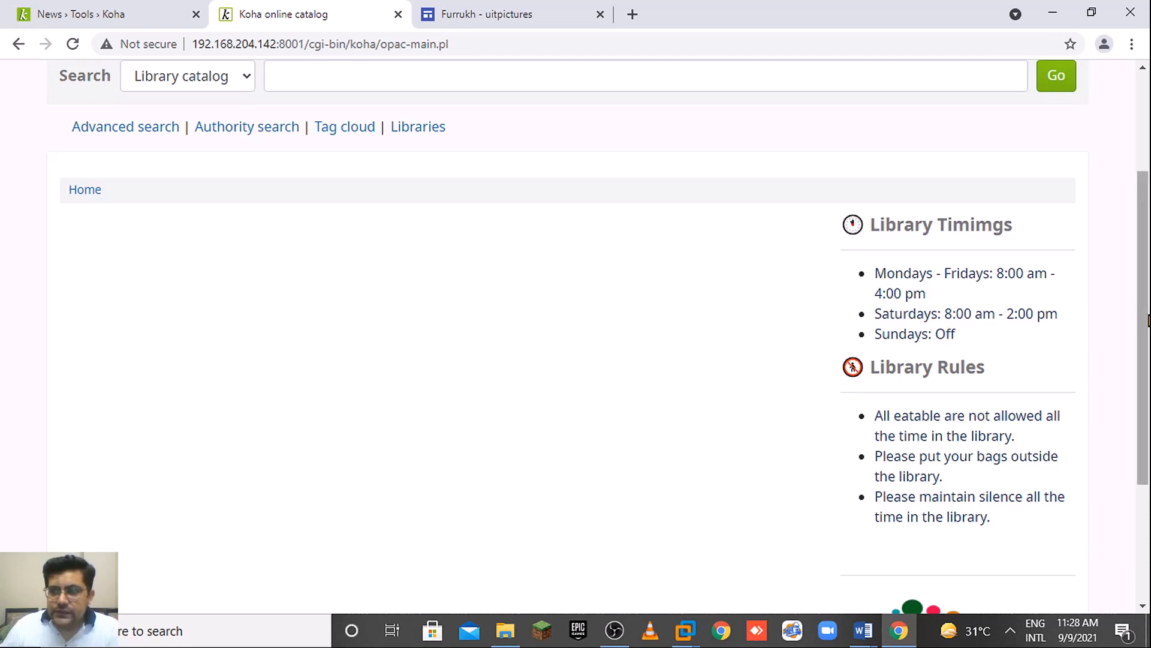
{"action": "scroll", "coordinate": [939, 271], "scroll_direction": "down", "scroll_amount": 1}
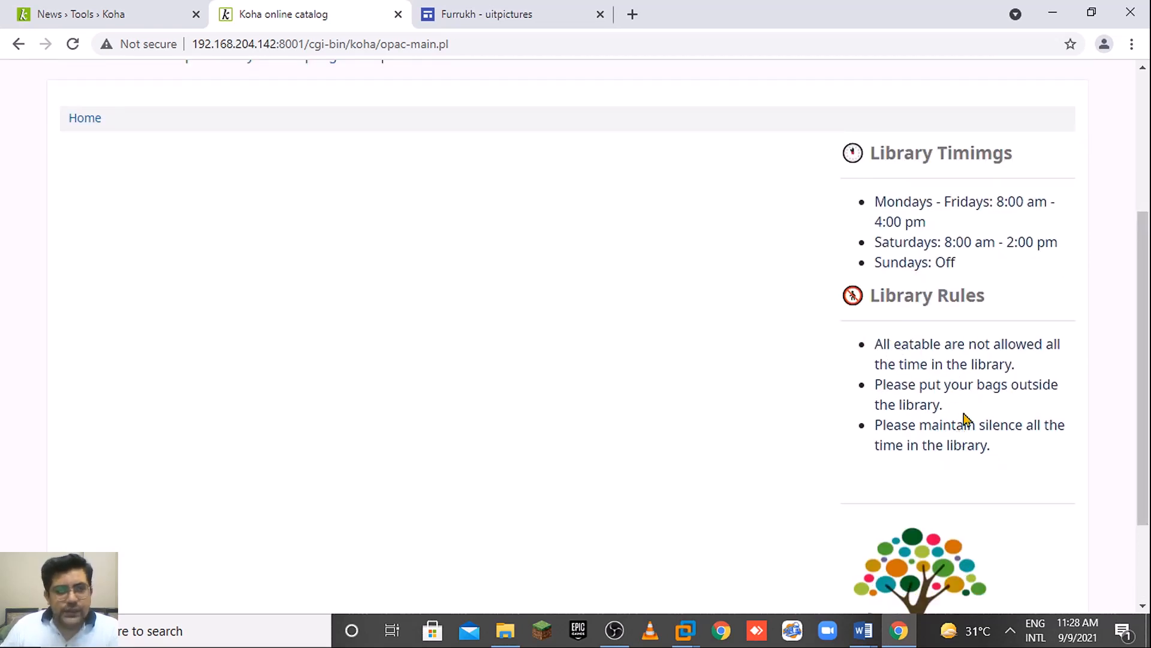
{"action": "left_click", "coordinate": [60, 8]}
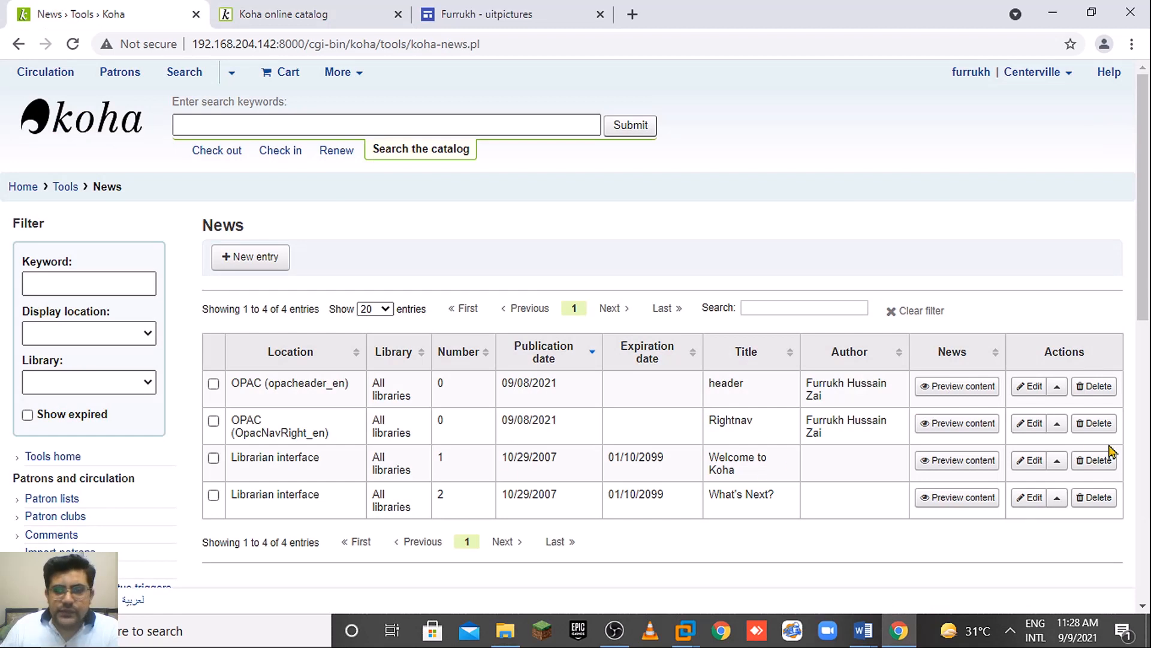
Reopen the Rightnav entry and set the Library Rules bullets to 8pt.
{"action": "left_click", "coordinate": [1030, 425]}
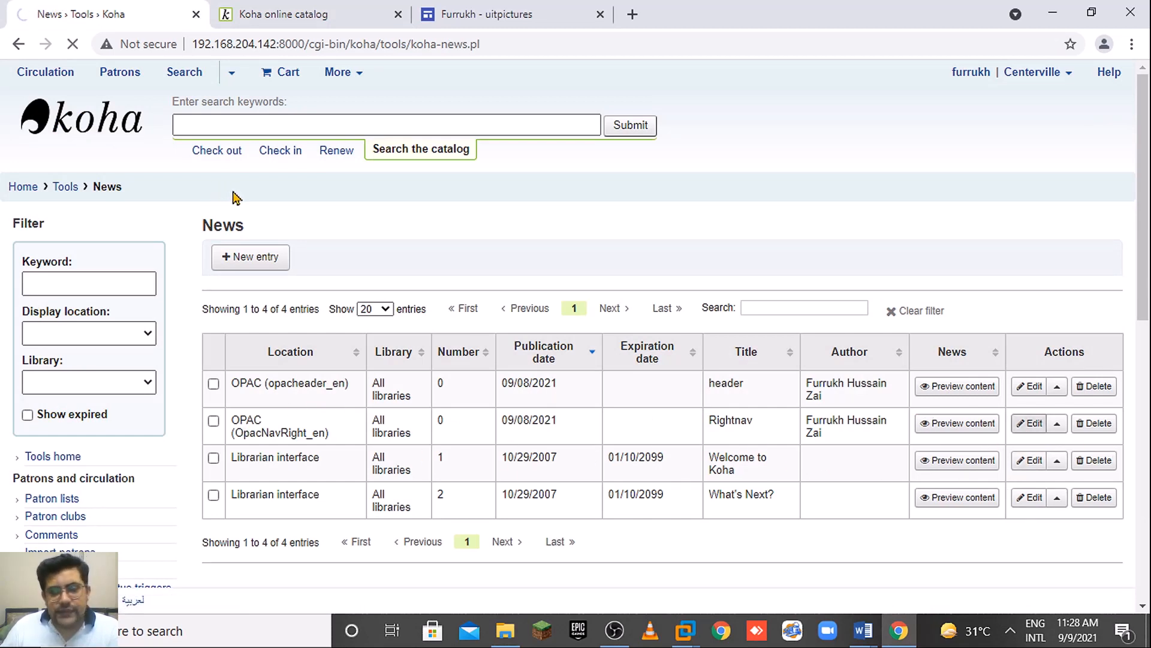
{"action": "left_click", "coordinate": [240, 13]}
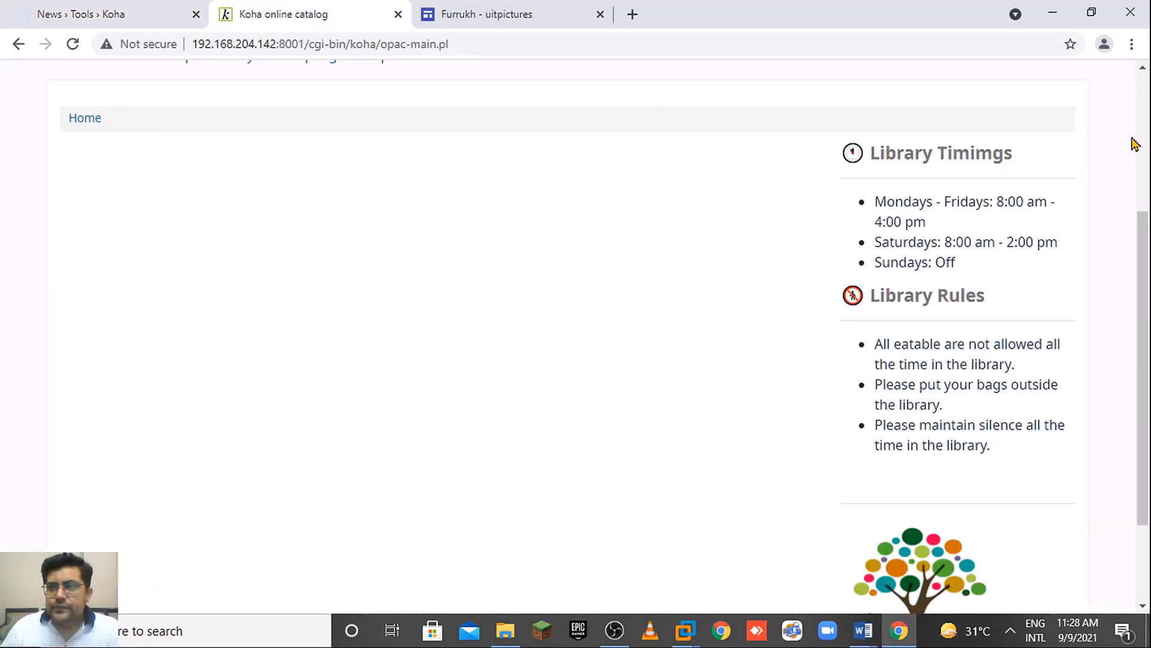
{"action": "scroll", "coordinate": [1133, 143], "scroll_direction": "up", "scroll_amount": 4}
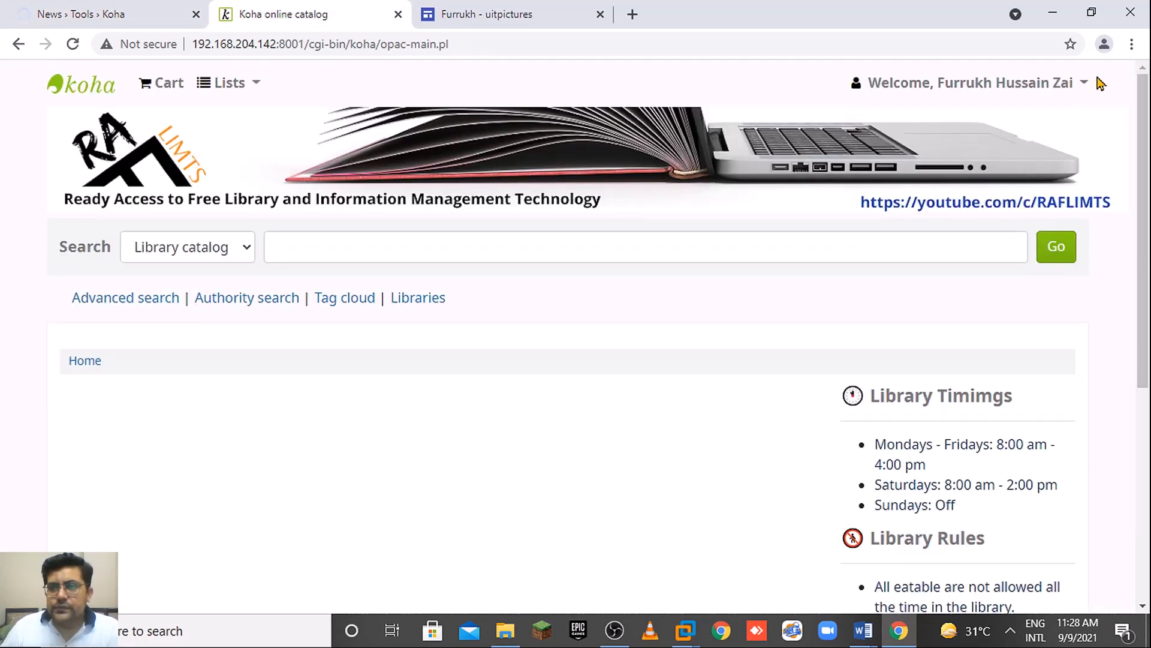
{"action": "left_click", "coordinate": [1131, 44]}
{"action": "left_click", "coordinate": [143, 8]}
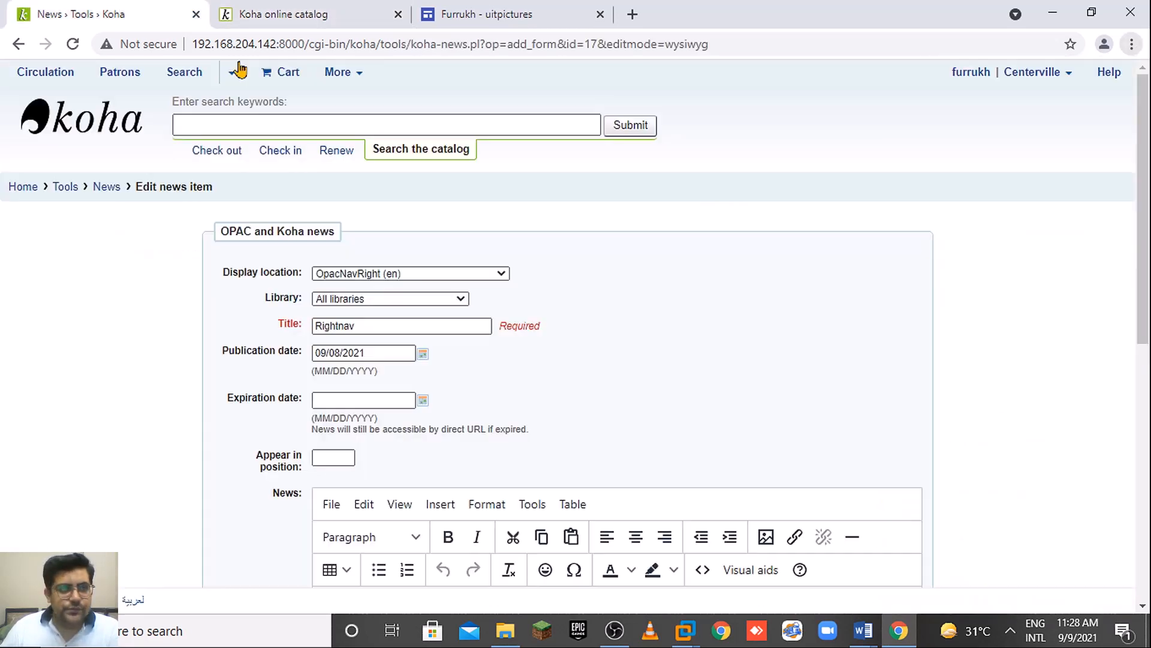
{"action": "left_click_drag", "start_coordinate": [1145, 291], "coordinate": [1145, 391]}
{"action": "scroll", "coordinate": [826, 432], "scroll_direction": "down", "scroll_amount": 2}
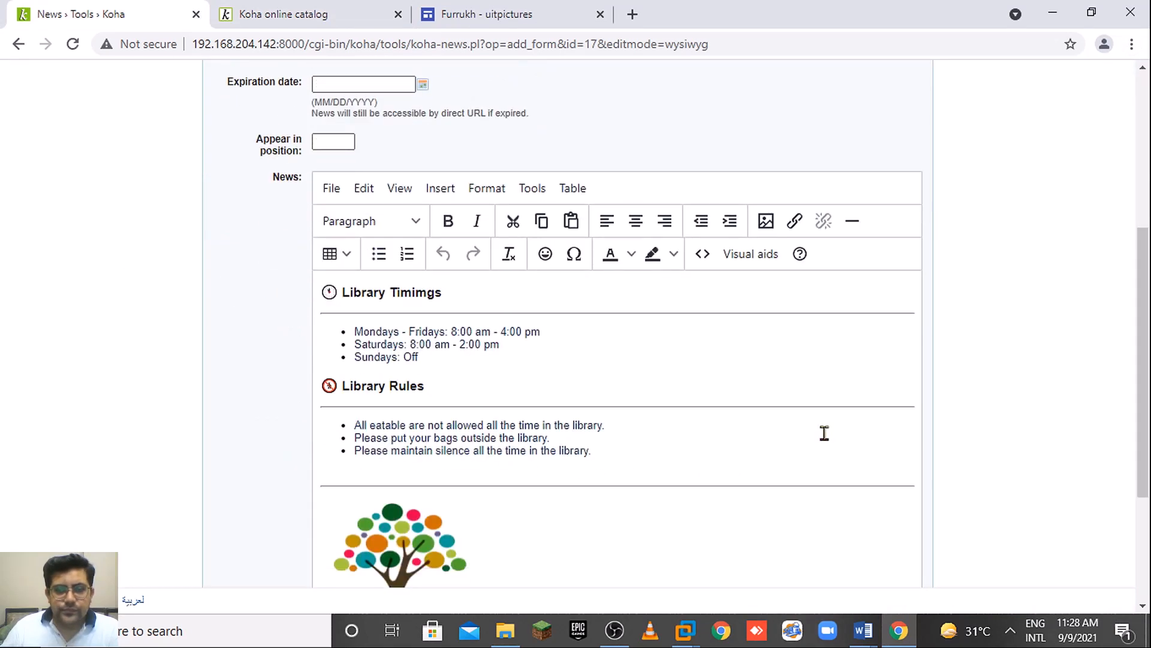
{"action": "left_click_drag", "start_coordinate": [592, 450], "coordinate": [349, 423]}
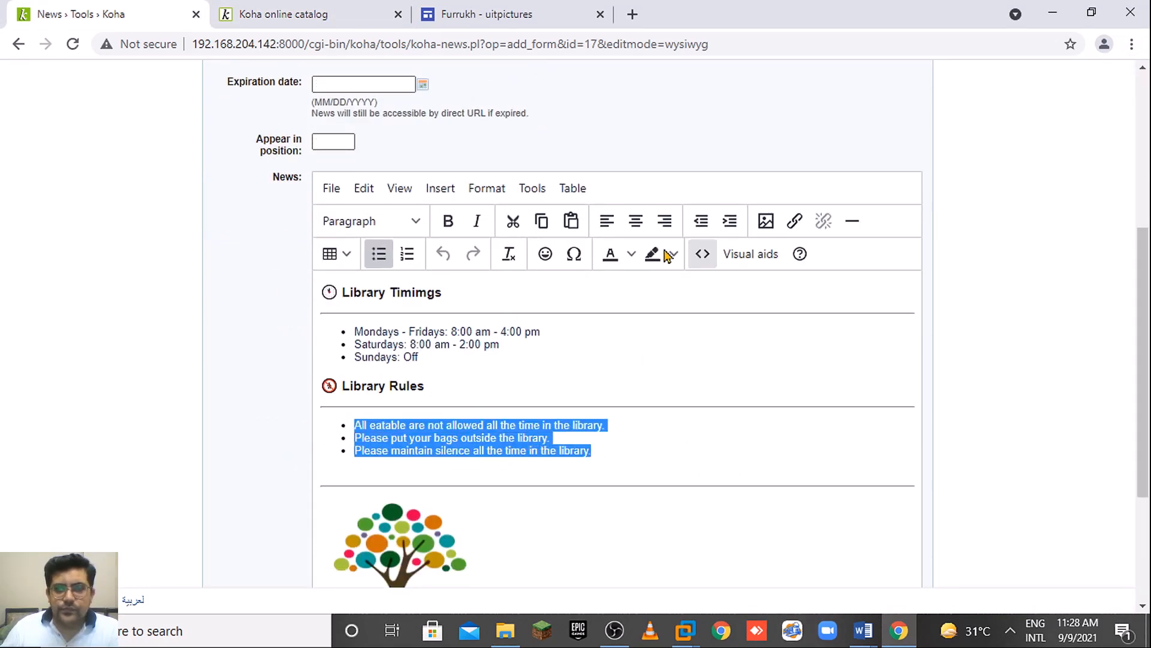
{"action": "left_click", "coordinate": [491, 193]}
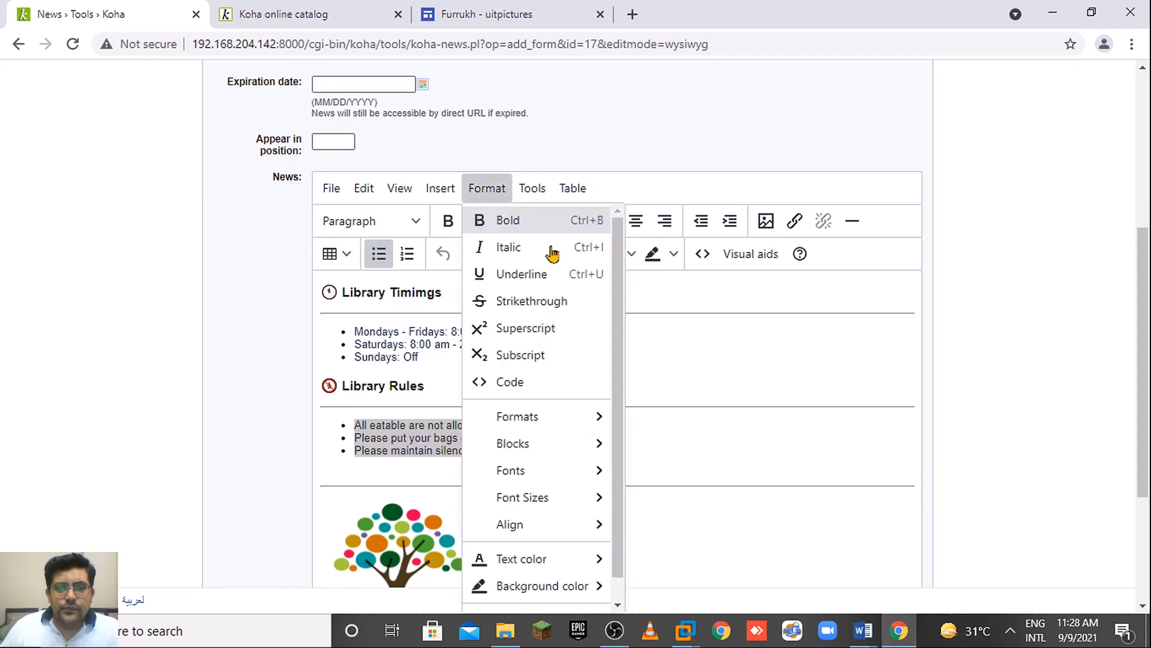
{"action": "mouse_move", "coordinate": [589, 502]}
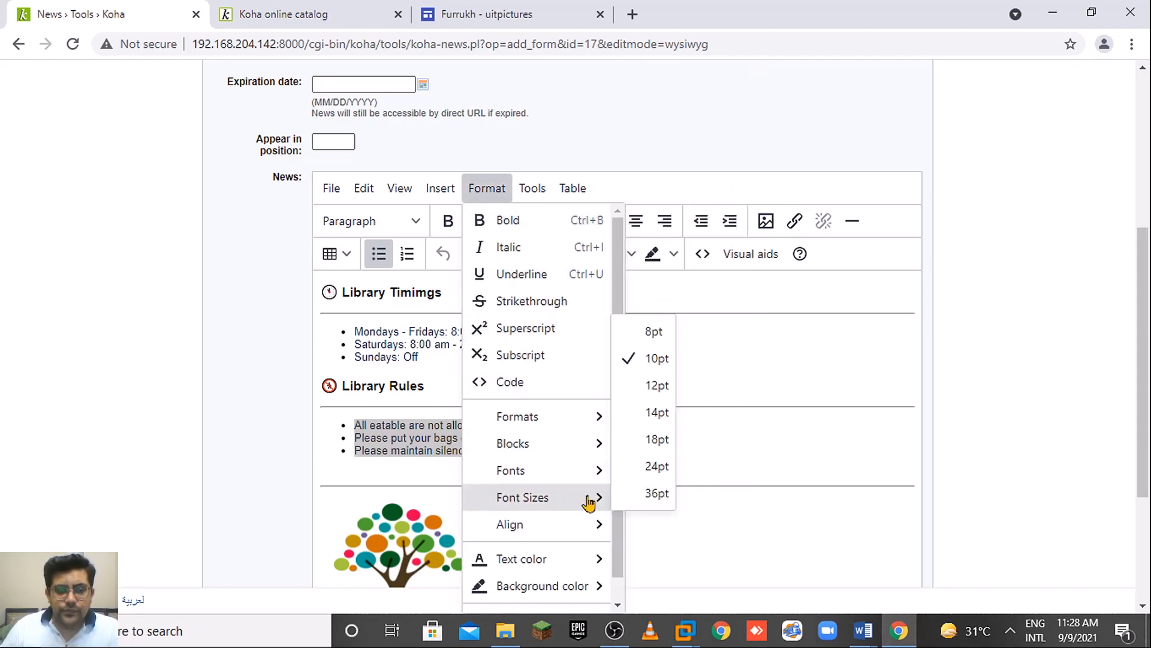
{"action": "left_click", "coordinate": [654, 331]}
Set the three opening-hours bullet lines to 8pt and submit the entry.
{"action": "left_click_drag", "start_coordinate": [468, 369], "coordinate": [346, 323]}
{"action": "left_click", "coordinate": [441, 360]}
{"action": "left_click_drag", "start_coordinate": [429, 360], "coordinate": [360, 327]}
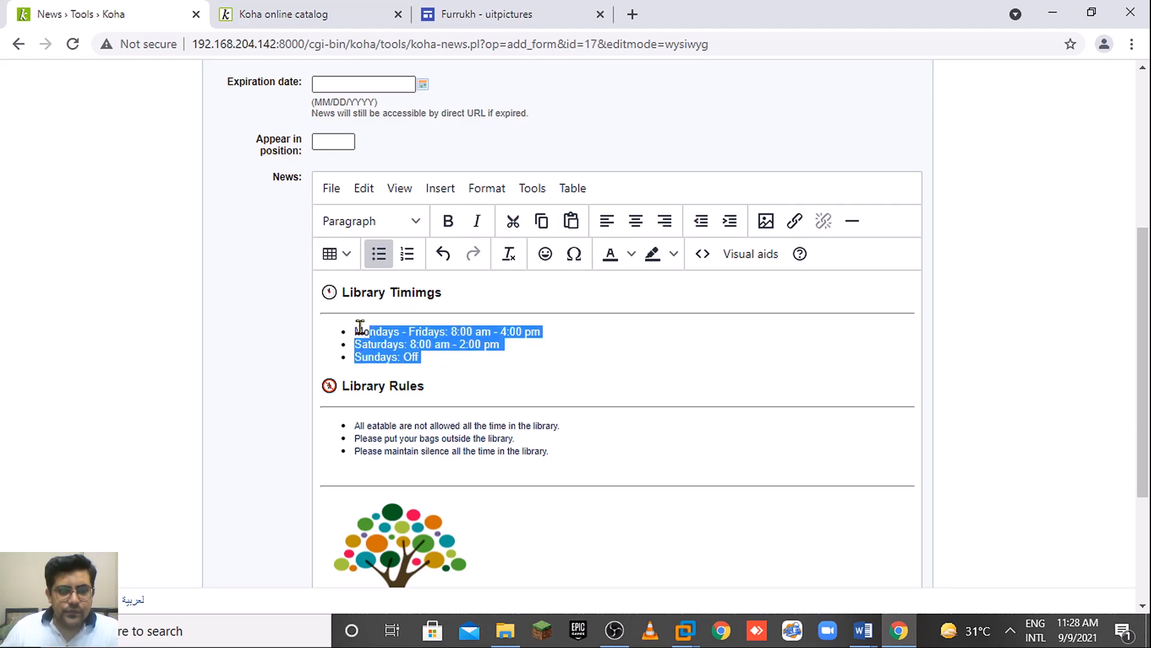
{"action": "left_click", "coordinate": [487, 188]}
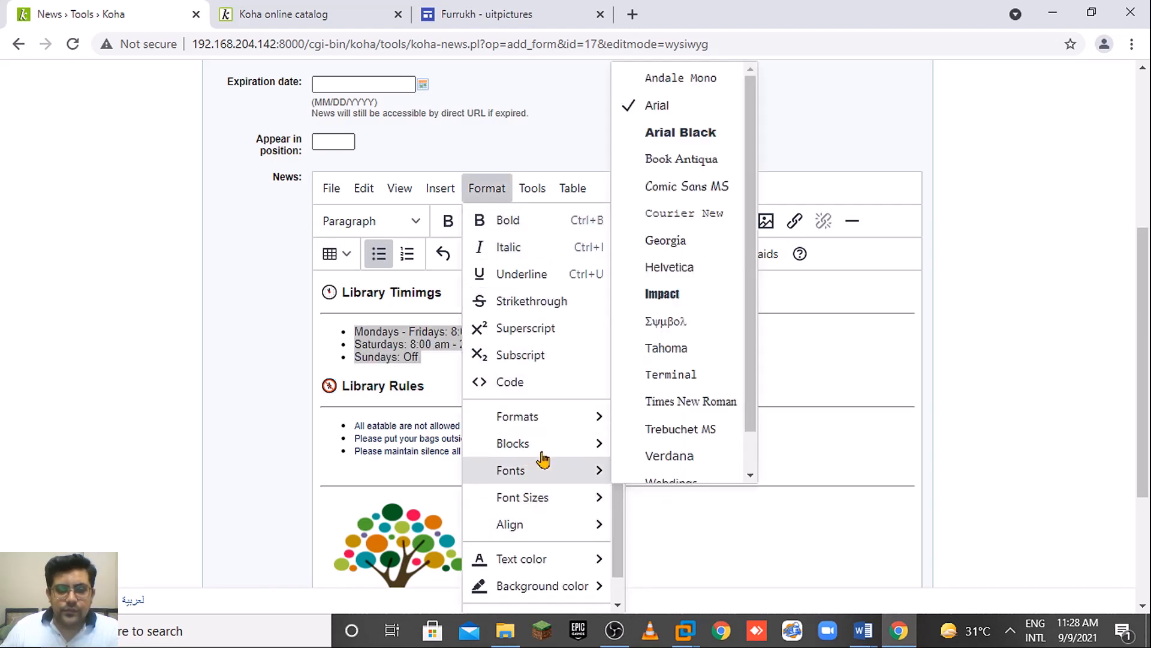
{"action": "mouse_move", "coordinate": [547, 425]}
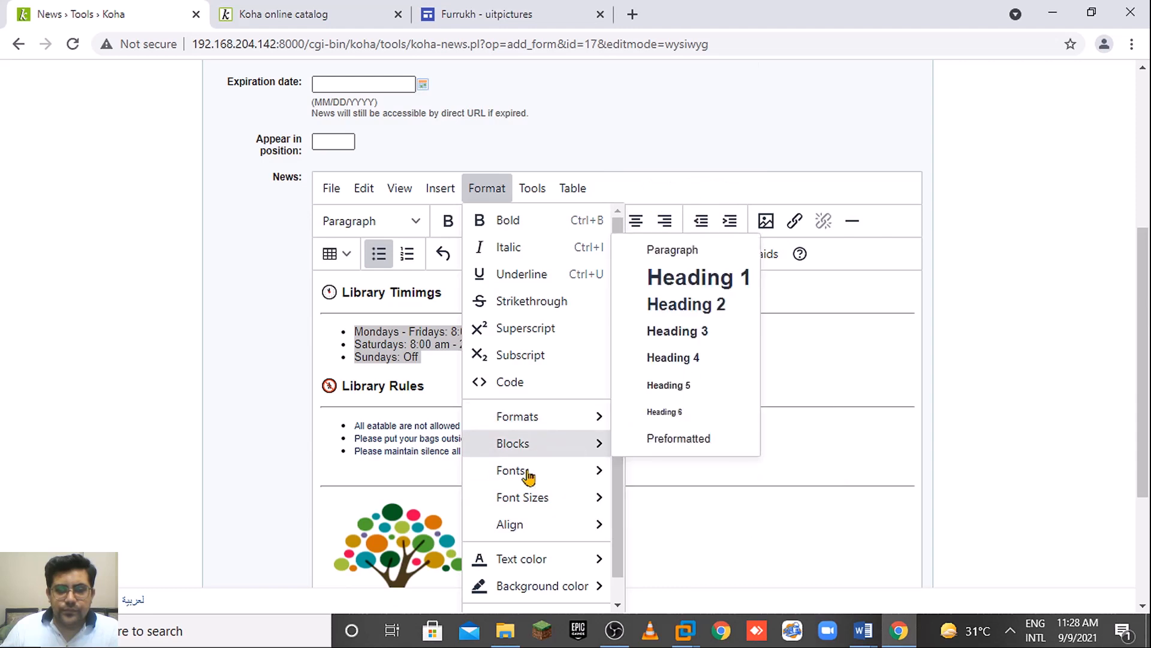
{"action": "mouse_move", "coordinate": [528, 477]}
{"action": "mouse_move", "coordinate": [555, 503]}
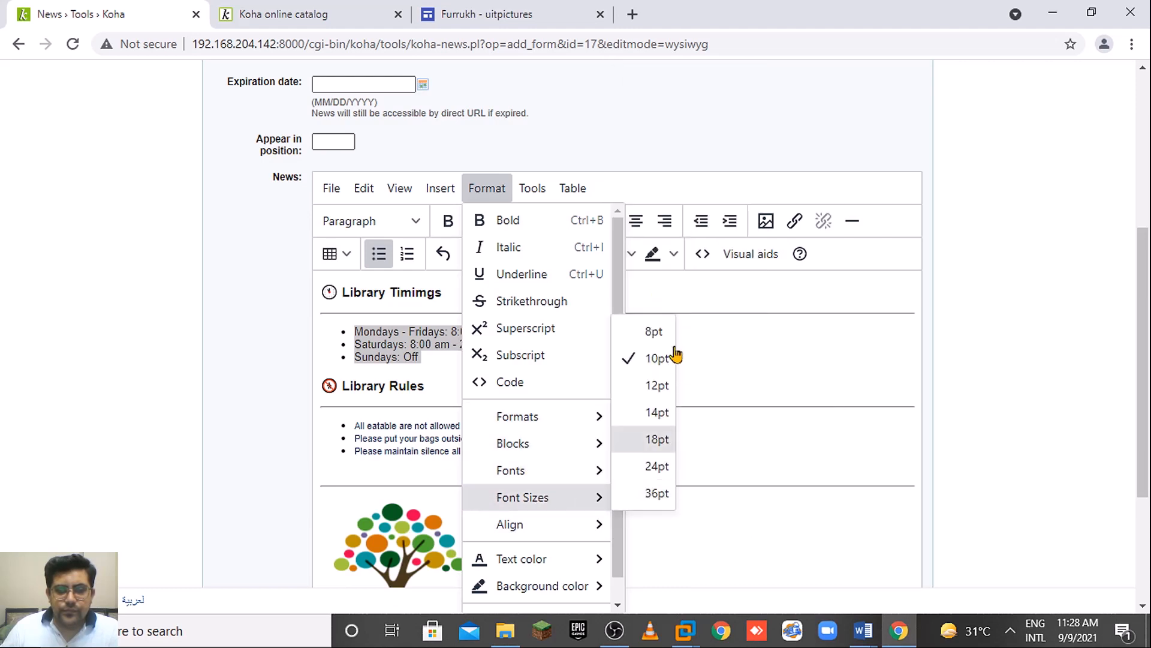
{"action": "left_click", "coordinate": [654, 331]}
{"action": "left_click", "coordinate": [611, 427]}
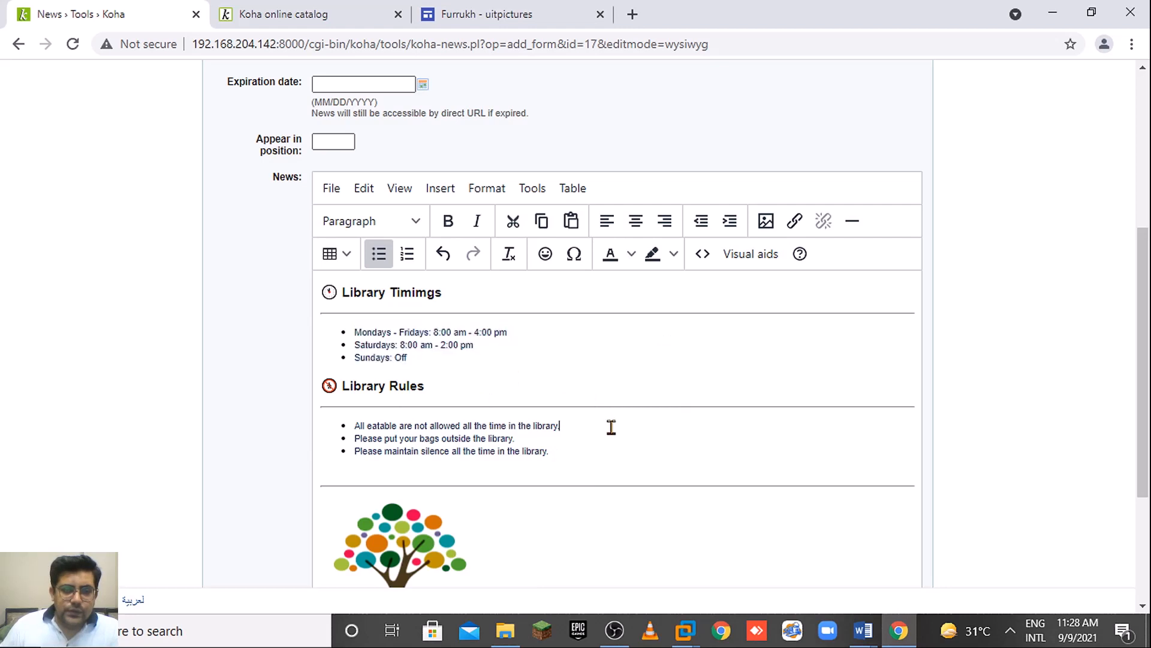
{"action": "scroll", "coordinate": [637, 521], "scroll_direction": "down", "scroll_amount": 3}
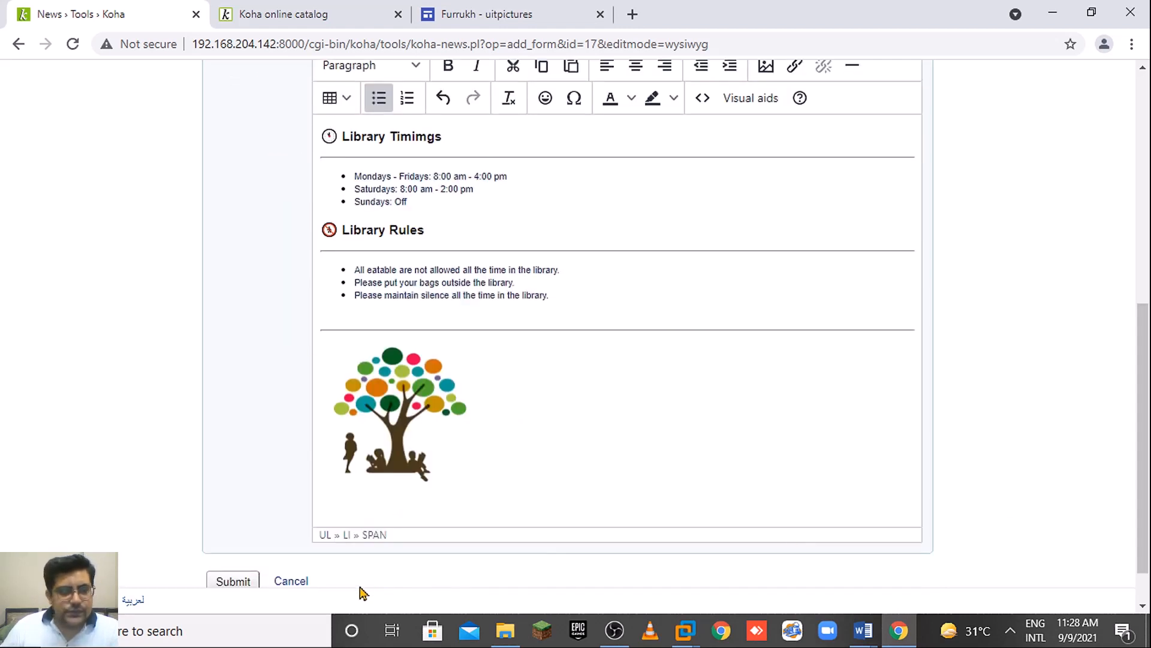
{"action": "left_click", "coordinate": [237, 579]}
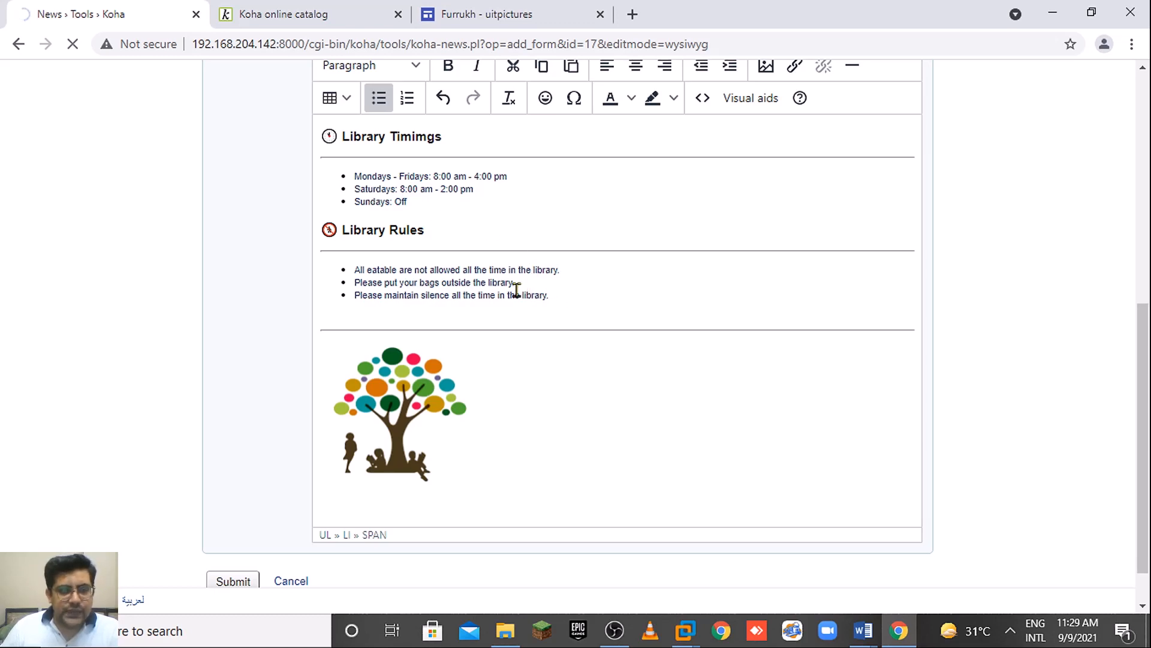
Reload the OPAC home page and scroll through the smaller timings and rules lists.
{"action": "left_click_drag", "start_coordinate": [1145, 400], "coordinate": [1144, 223]}
{"action": "left_click", "coordinate": [292, 11]}
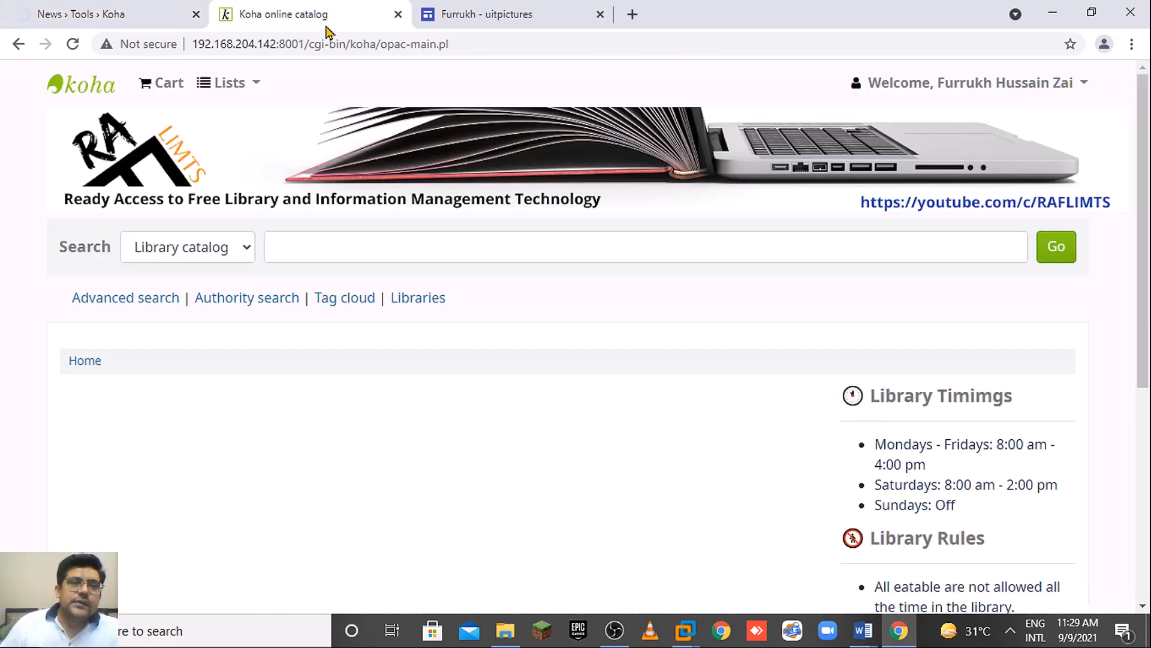
{"action": "left_click", "coordinate": [330, 44]}
{"action": "key", "text": "Return"}
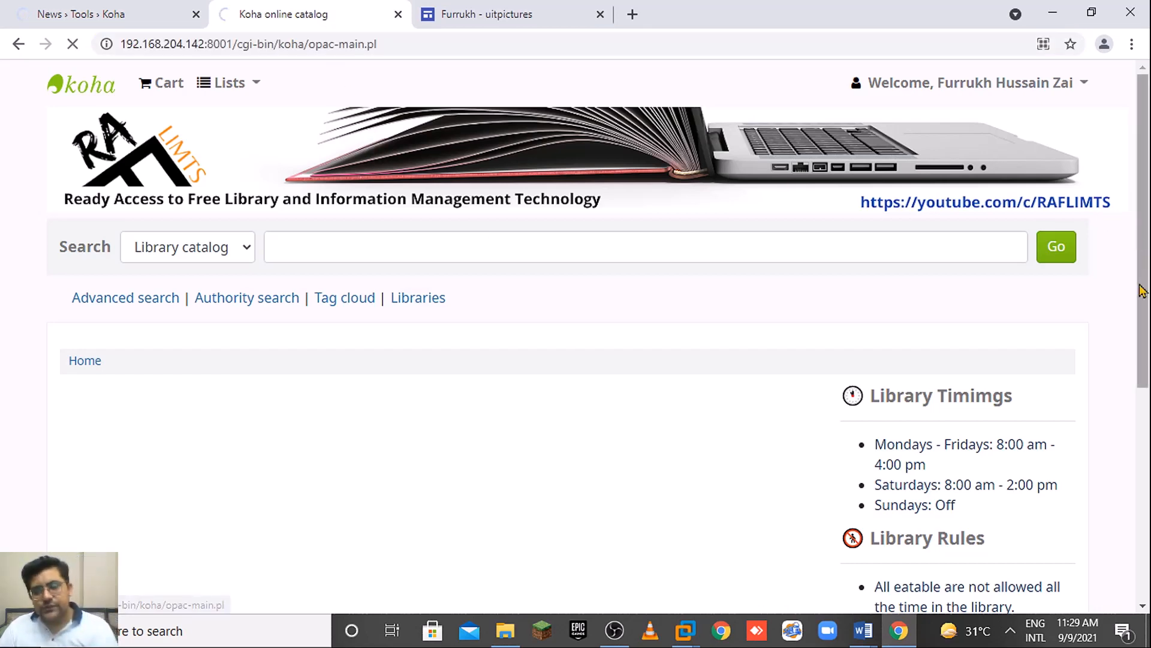
{"action": "left_click_drag", "start_coordinate": [1145, 336], "coordinate": [1148, 456]}
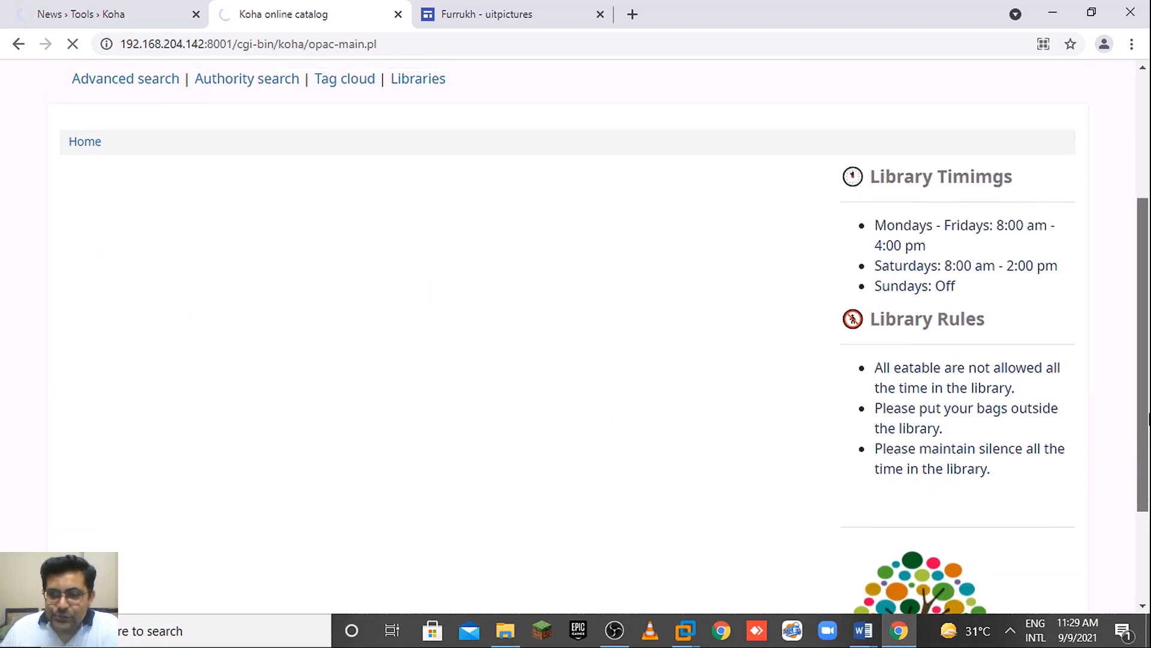
{"action": "left_click_drag", "start_coordinate": [1150, 413], "coordinate": [1150, 402]}
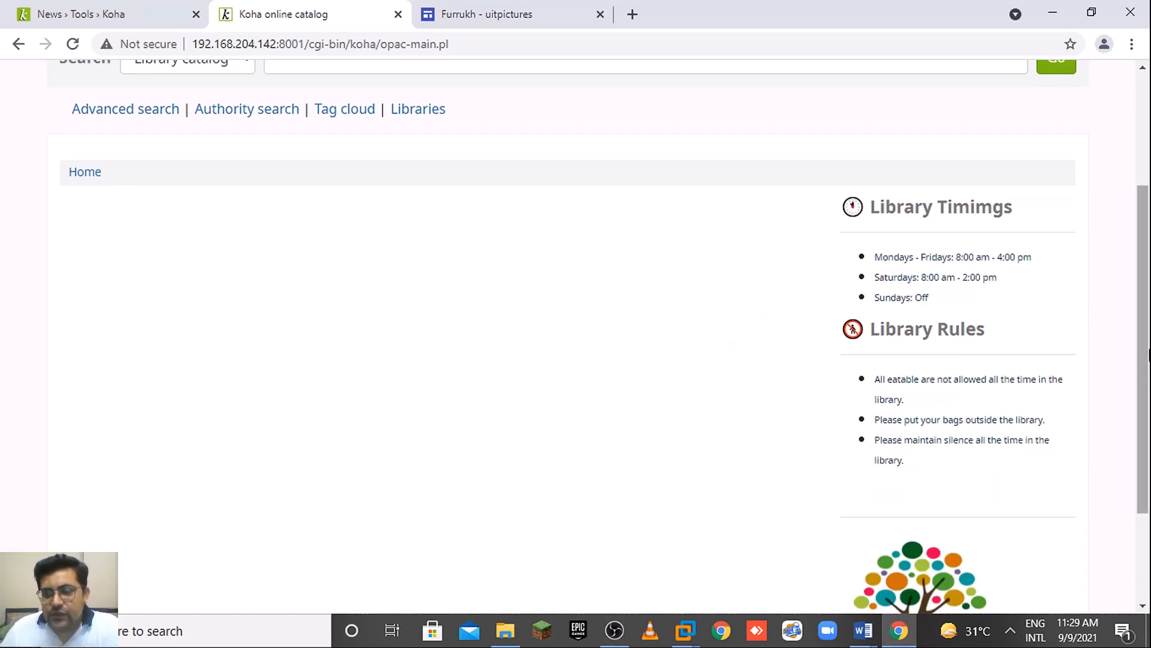
{"action": "scroll", "coordinate": [1149, 366], "scroll_direction": "down", "scroll_amount": 1}
{"action": "left_click_drag", "start_coordinate": [1149, 366], "coordinate": [1146, 300]}
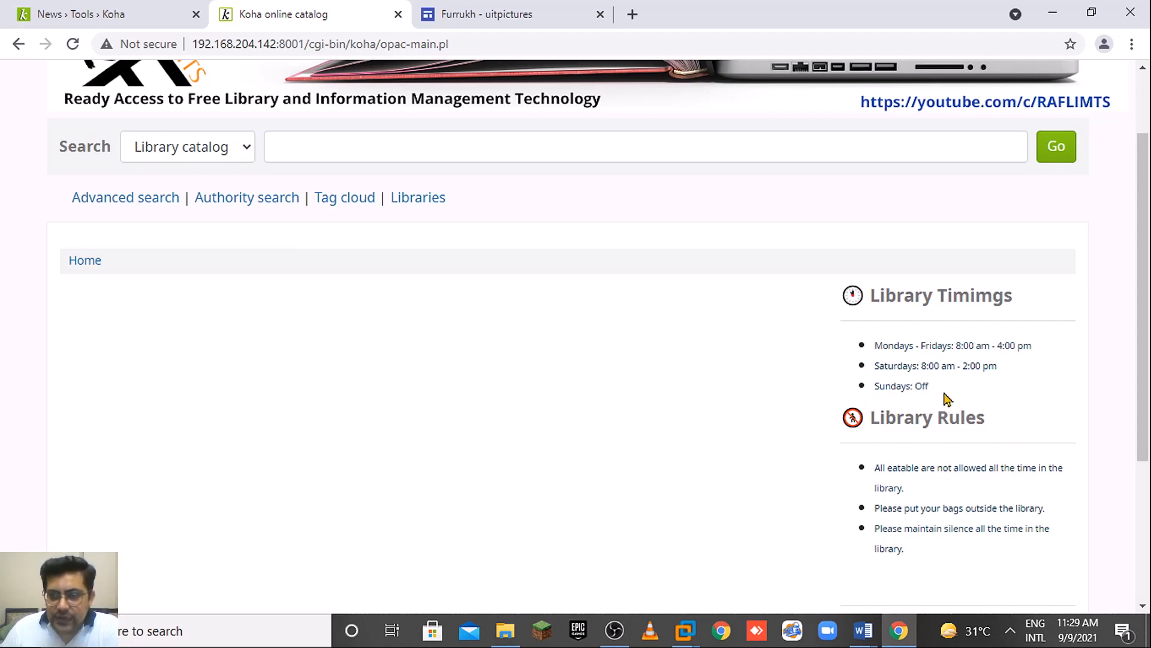
Compare the News list with the catalog, then open the staff Home link in a new tab.
{"action": "left_click", "coordinate": [126, 12]}
{"action": "scroll", "coordinate": [1149, 195], "scroll_direction": "down", "scroll_amount": 3}
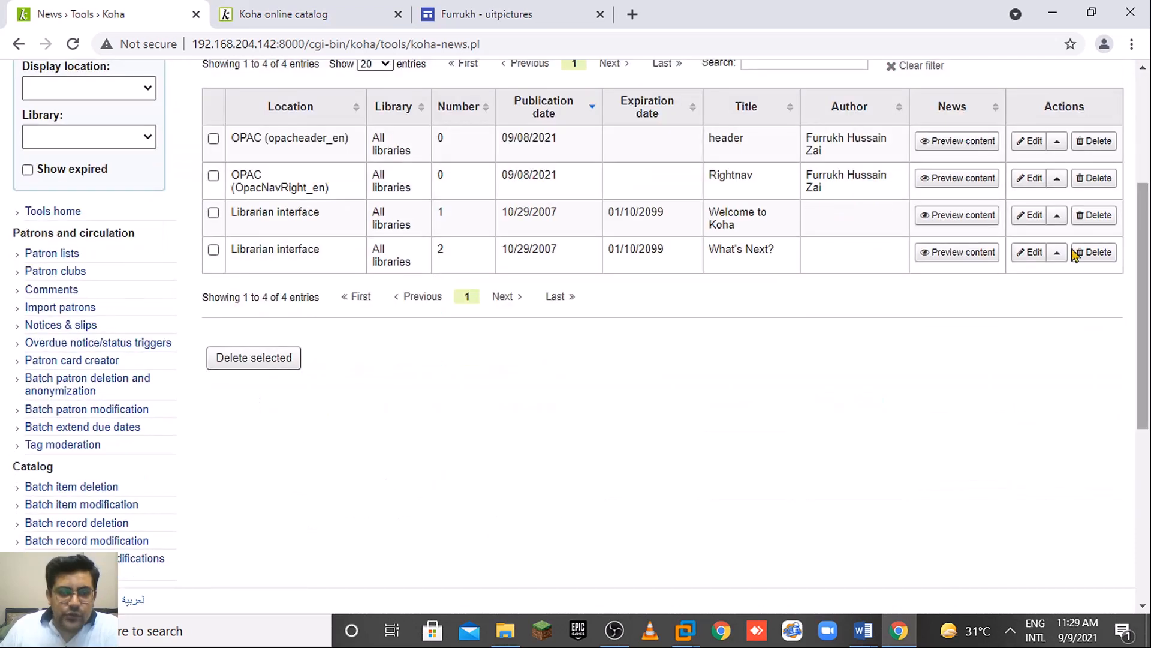
{"action": "left_click", "coordinate": [282, 14]}
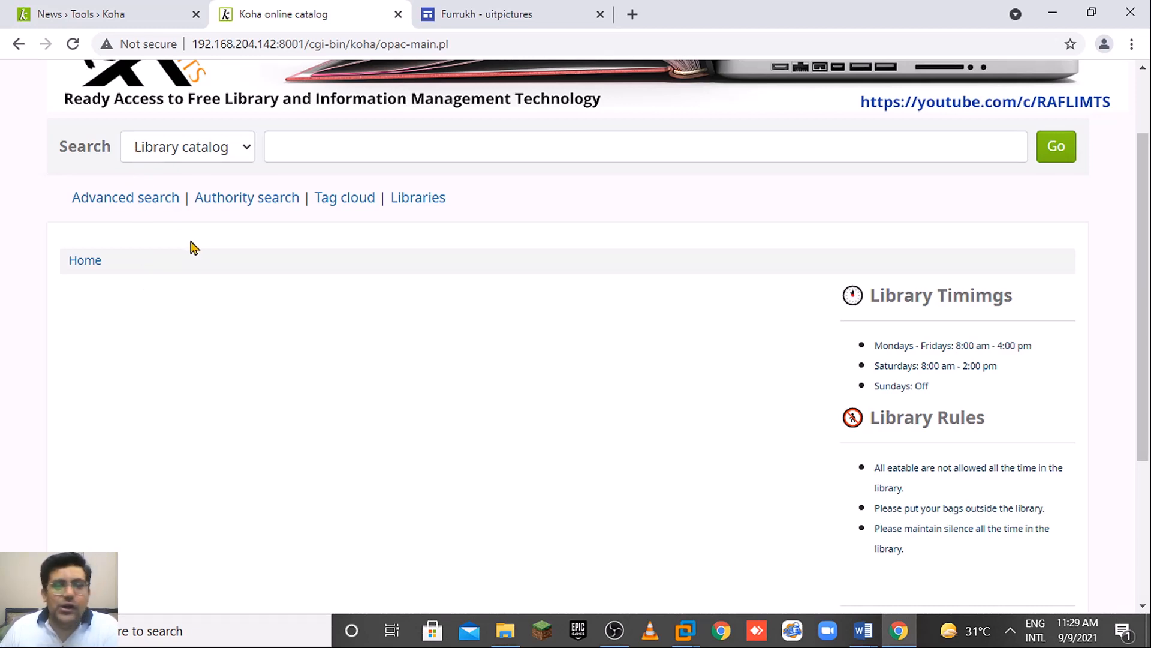
{"action": "left_click", "coordinate": [144, 12]}
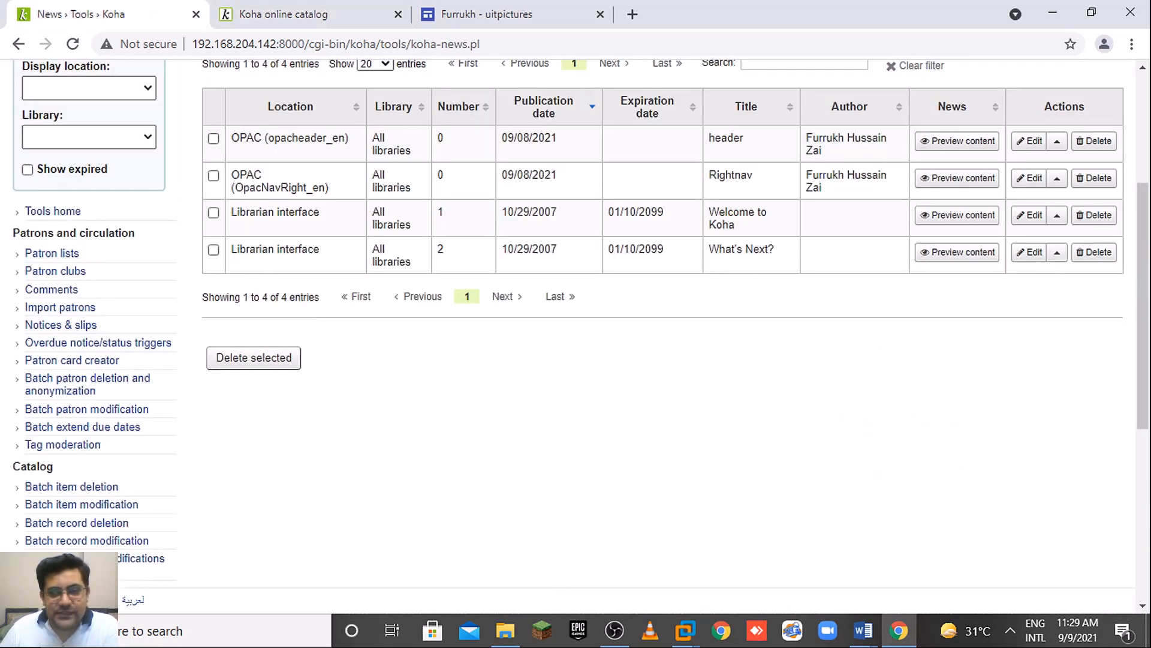
{"action": "left_click_drag", "start_coordinate": [1144, 190], "coordinate": [1144, 93]}
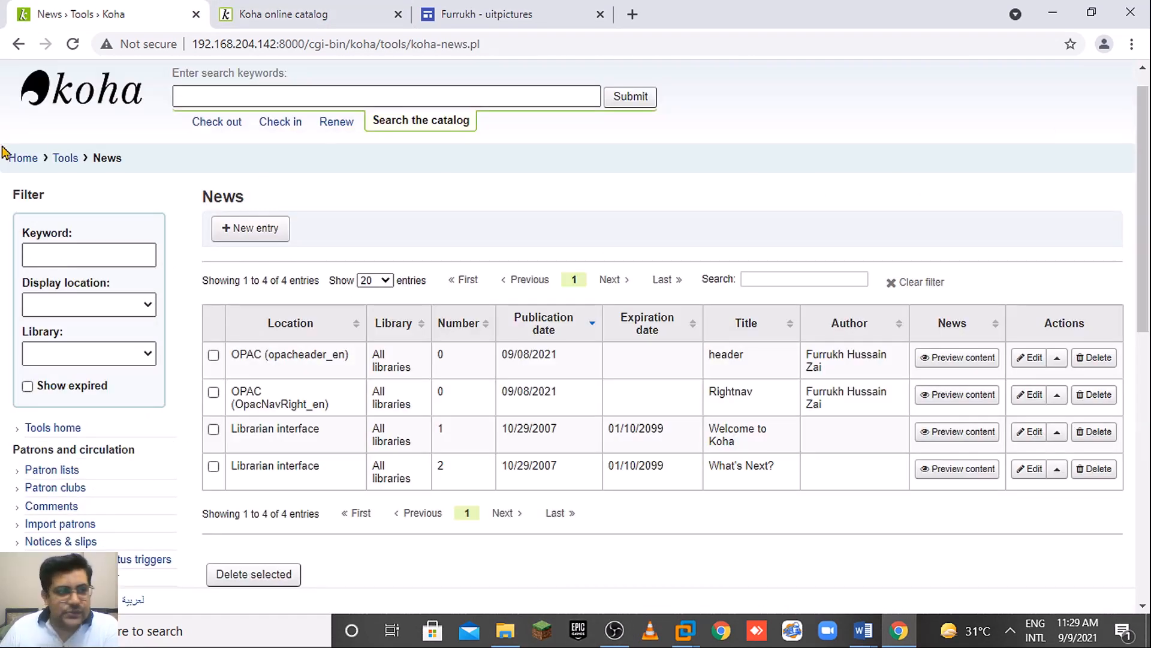
{"action": "right_click", "coordinate": [18, 159]}
{"action": "left_click", "coordinate": [54, 165]}
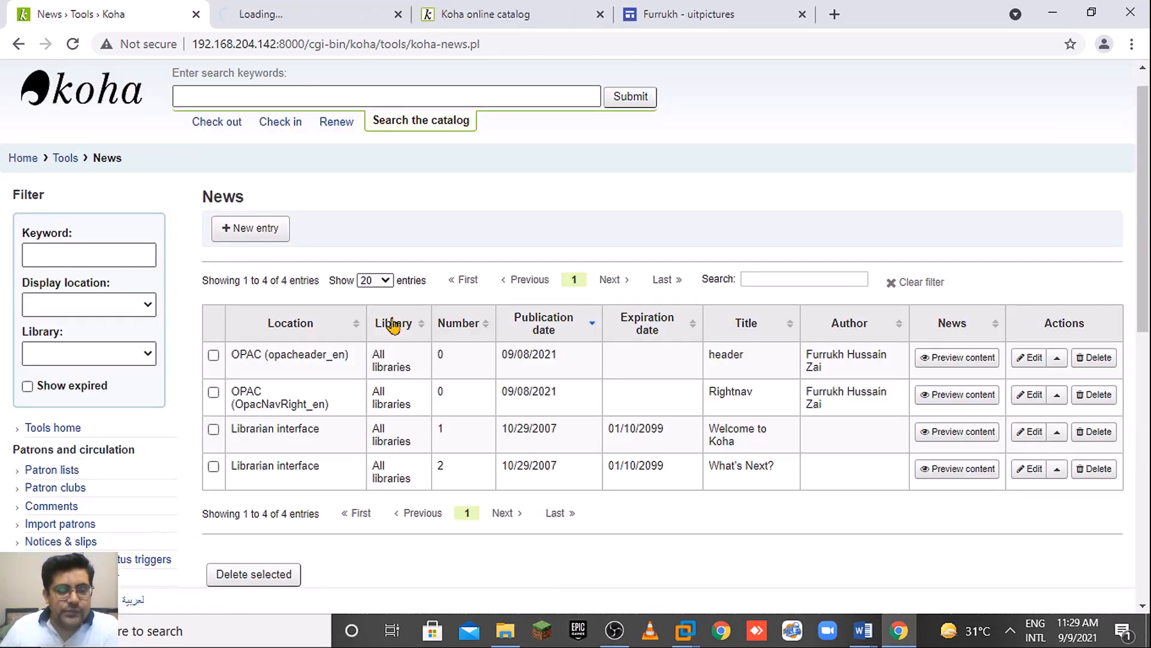
Go through Koha administration and Global system preferences to the OPAC section, scrolled to OpacNav.
{"action": "left_click", "coordinate": [306, 11]}
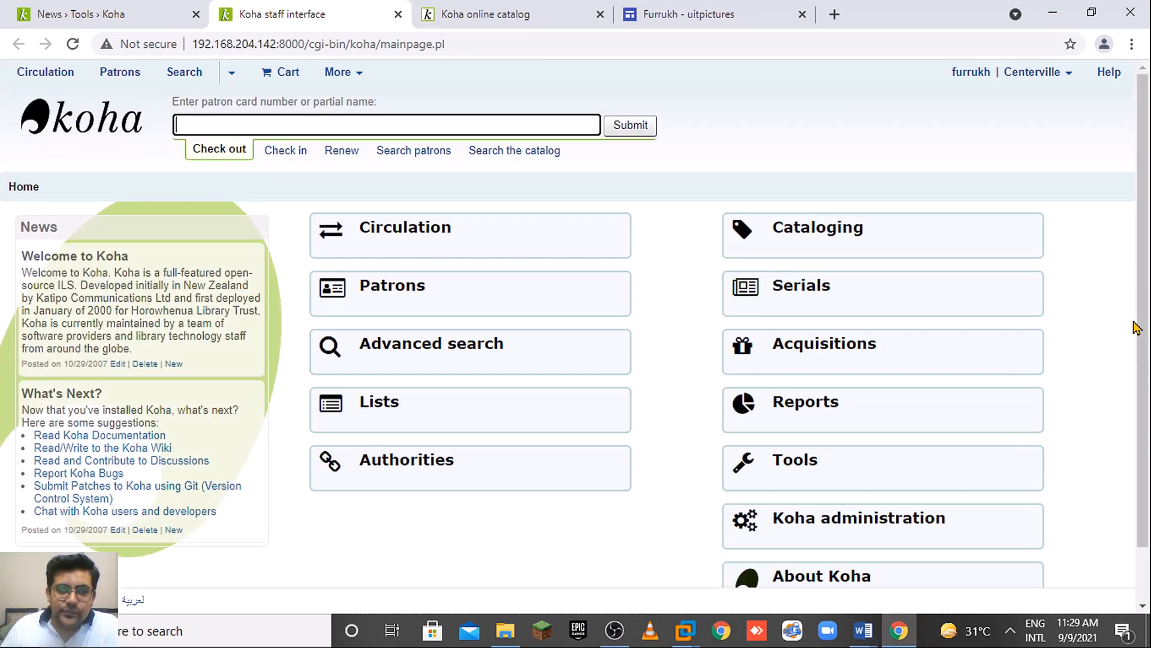
{"action": "scroll", "coordinate": [1074, 436], "scroll_direction": "down", "scroll_amount": 1}
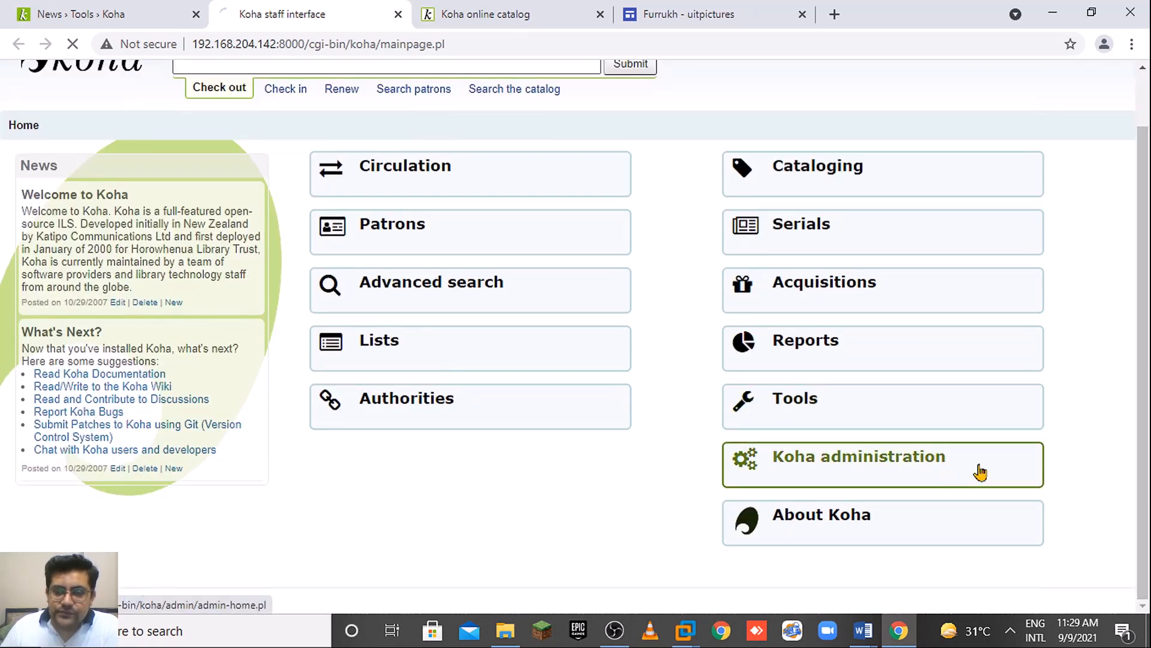
{"action": "left_click", "coordinate": [917, 465]}
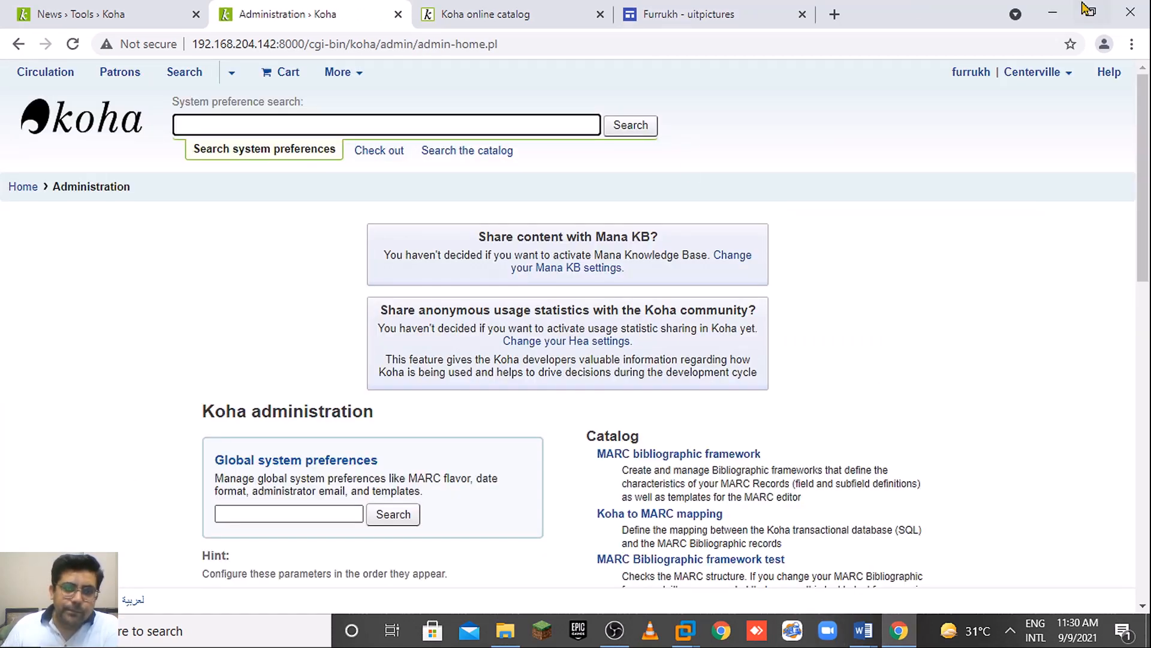
{"action": "left_click_drag", "start_coordinate": [1145, 155], "coordinate": [1146, 240]}
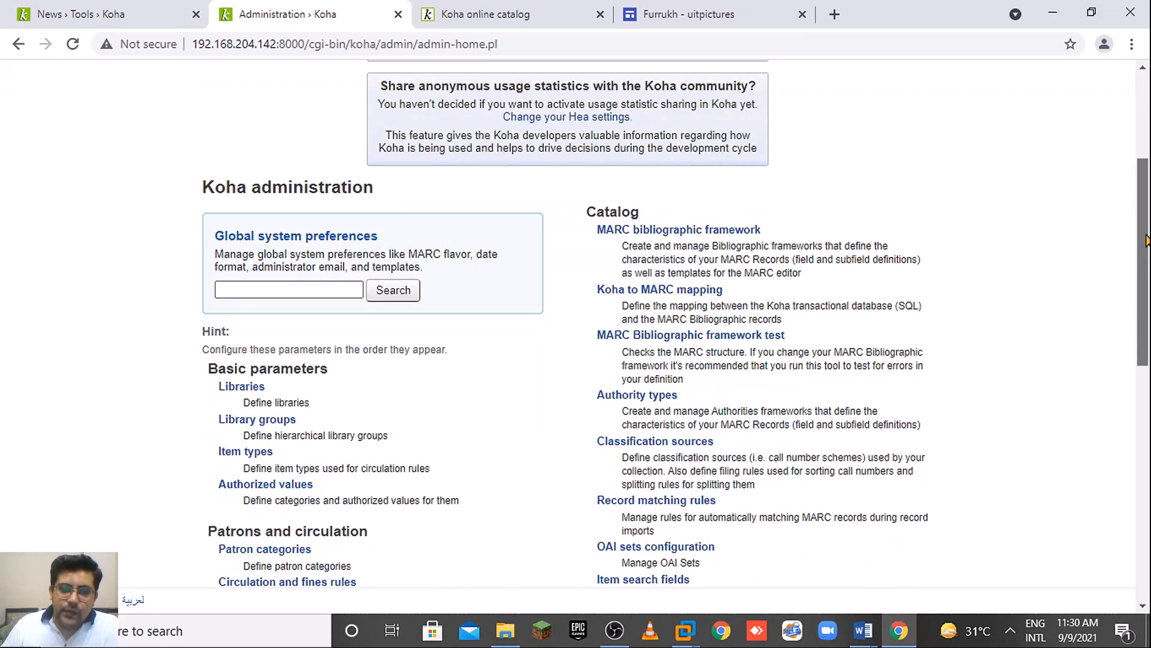
{"action": "left_click", "coordinate": [321, 236]}
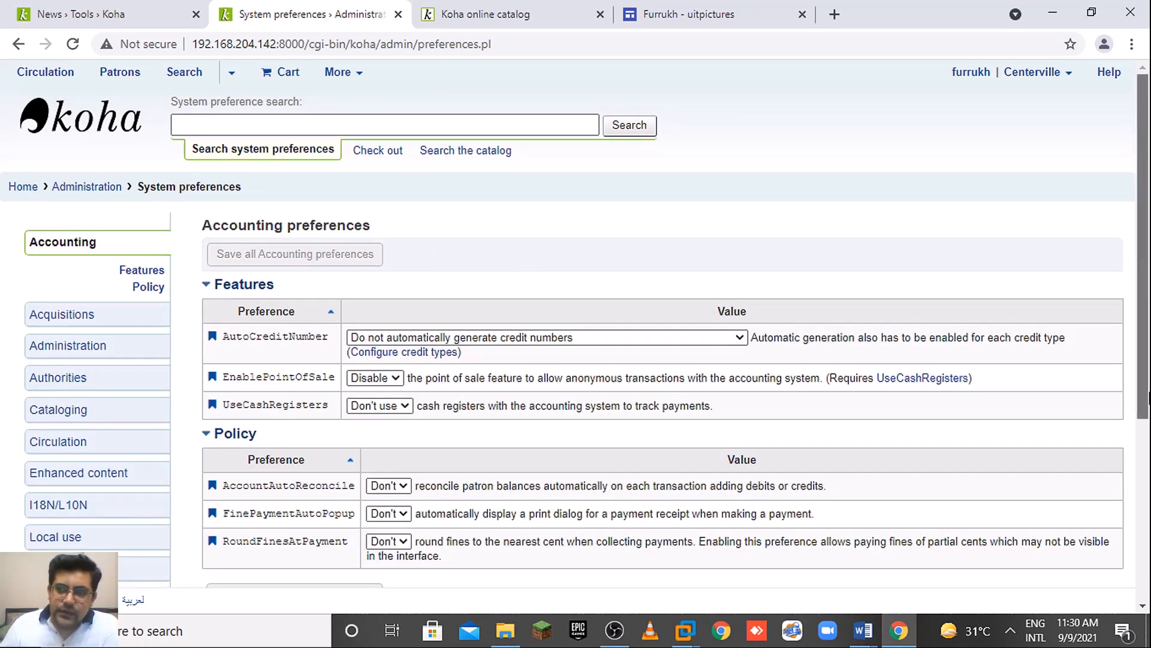
{"action": "scroll", "coordinate": [576, 324], "scroll_direction": "down", "scroll_amount": 5}
{"action": "left_click", "coordinate": [111, 307]}
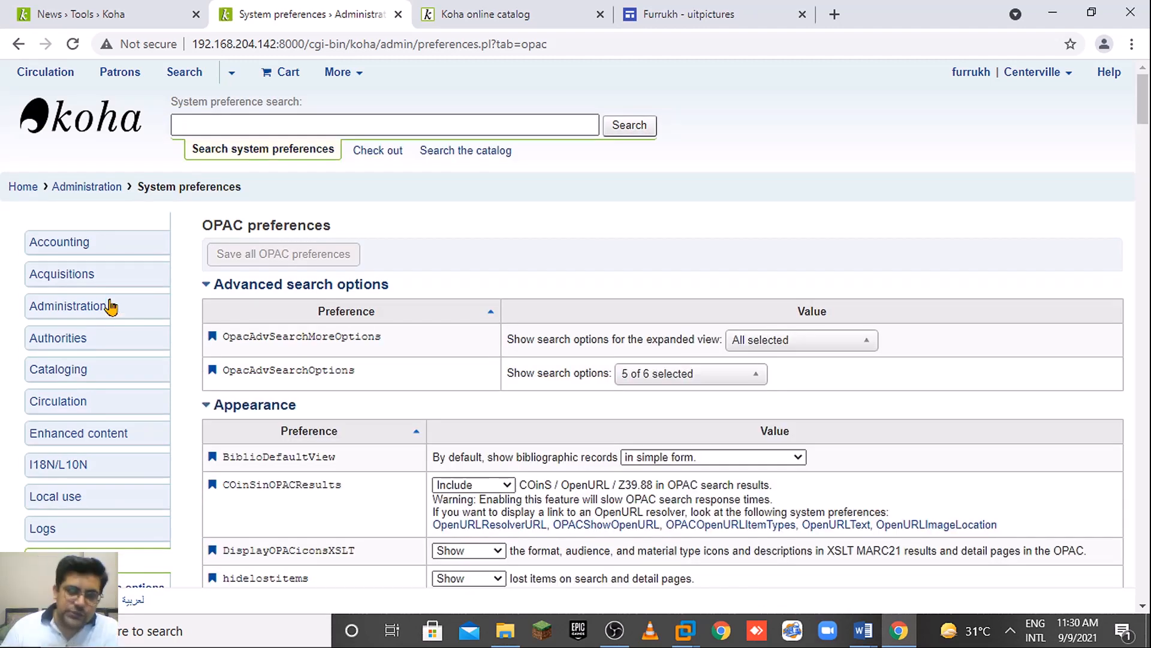
{"action": "left_click_drag", "start_coordinate": [1145, 104], "coordinate": [1146, 180]}
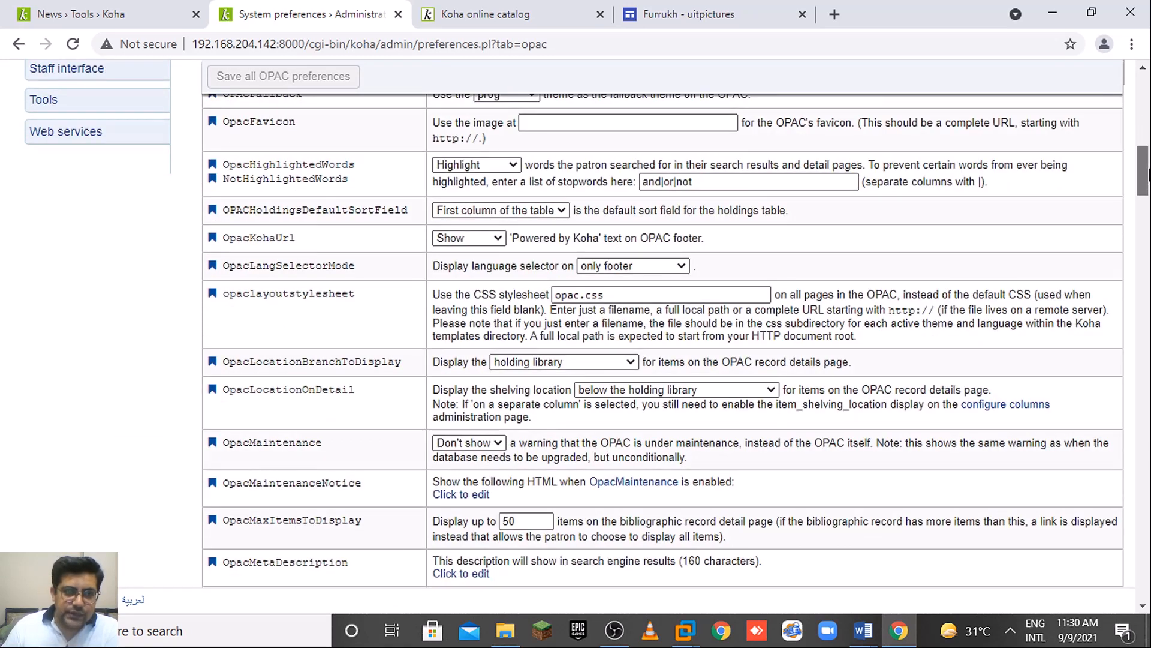
{"action": "scroll", "coordinate": [1146, 174], "scroll_direction": "up", "scroll_amount": 1}
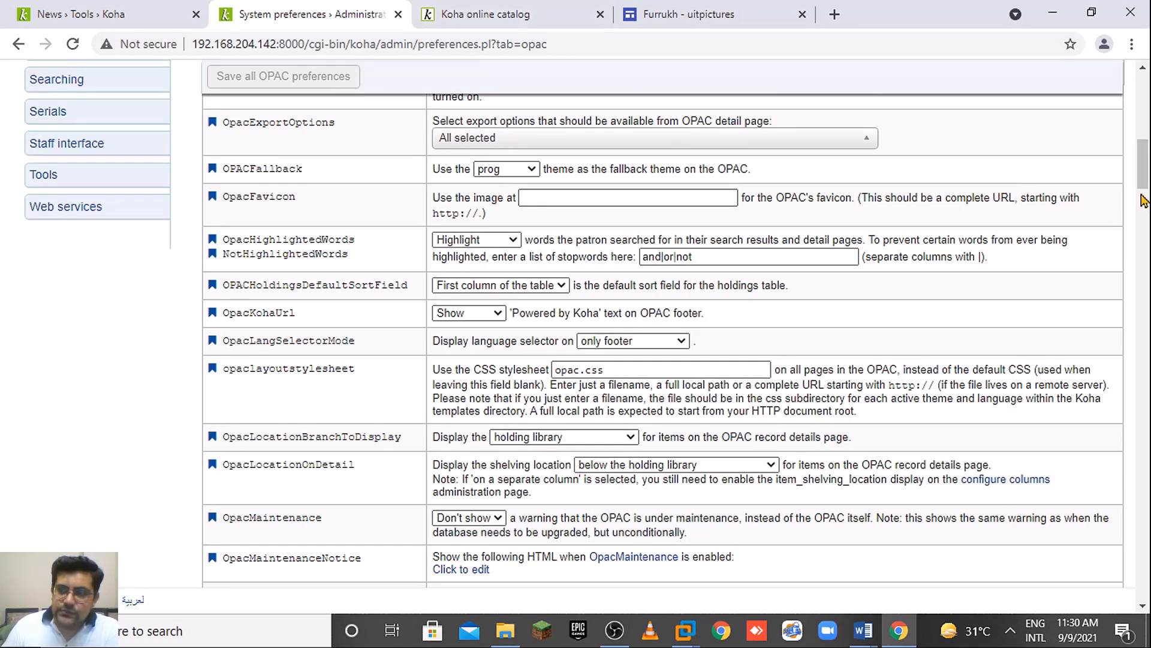
{"action": "scroll", "coordinate": [1145, 201], "scroll_direction": "down", "scroll_amount": 1}
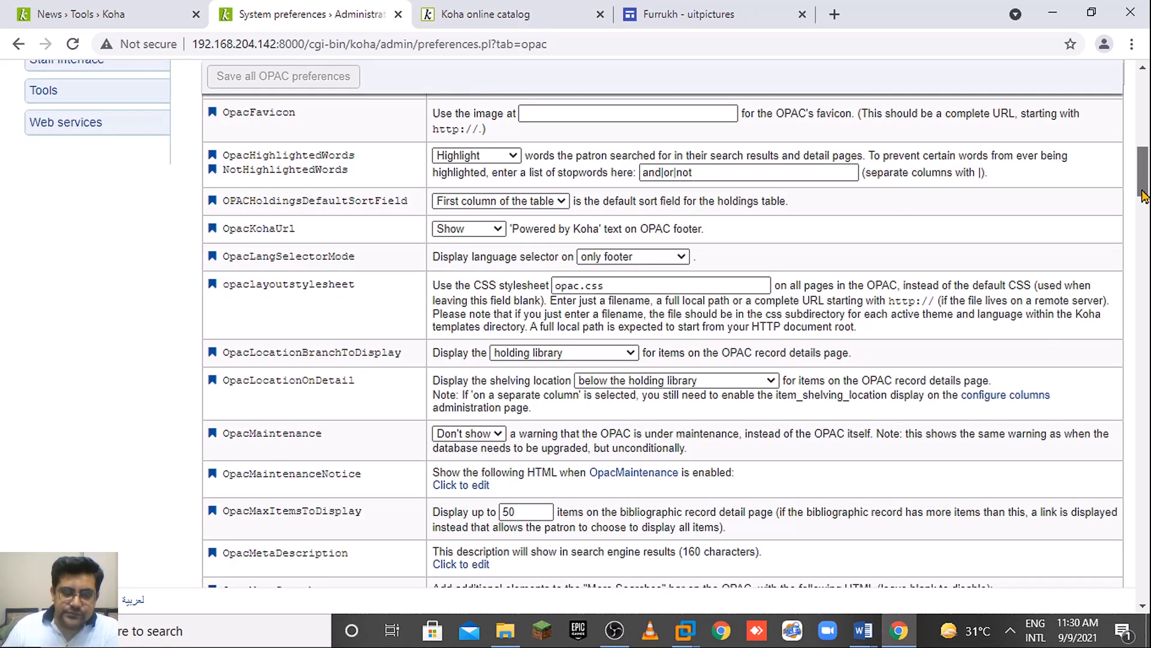
{"action": "left_click_drag", "start_coordinate": [1144, 195], "coordinate": [1145, 231]}
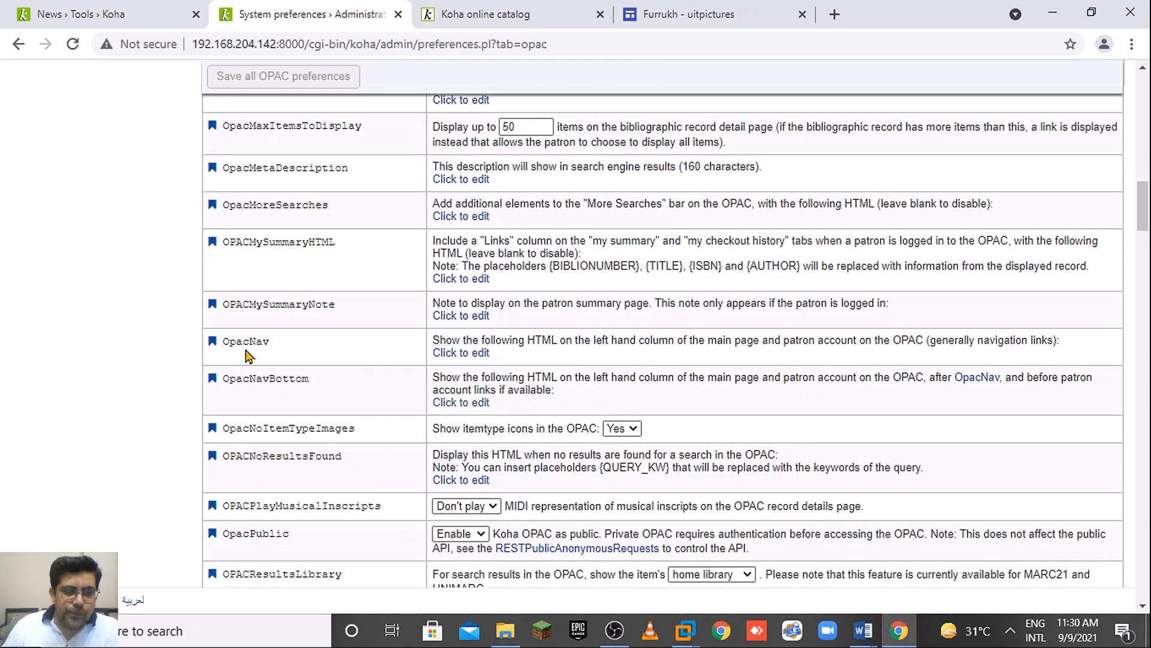
Expand the empty OpacNav HTML editor.
{"action": "left_click", "coordinate": [480, 353]}
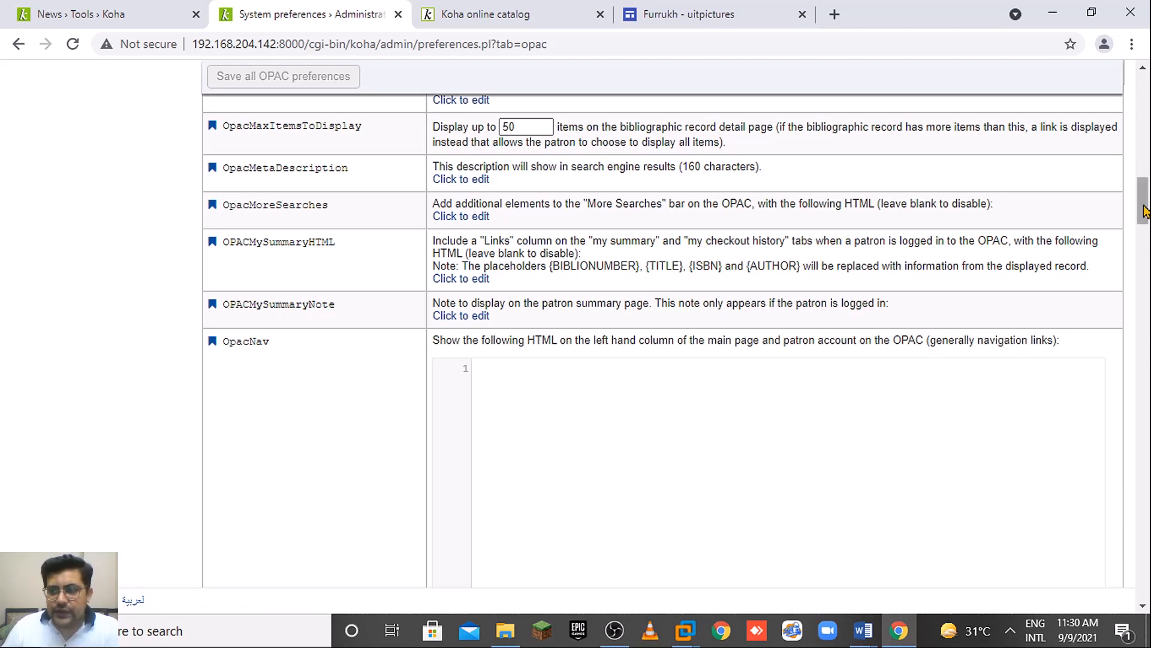
{"action": "left_click_drag", "start_coordinate": [1144, 216], "coordinate": [1144, 235]}
{"action": "scroll", "coordinate": [1144, 235], "scroll_direction": "up", "scroll_amount": 3}
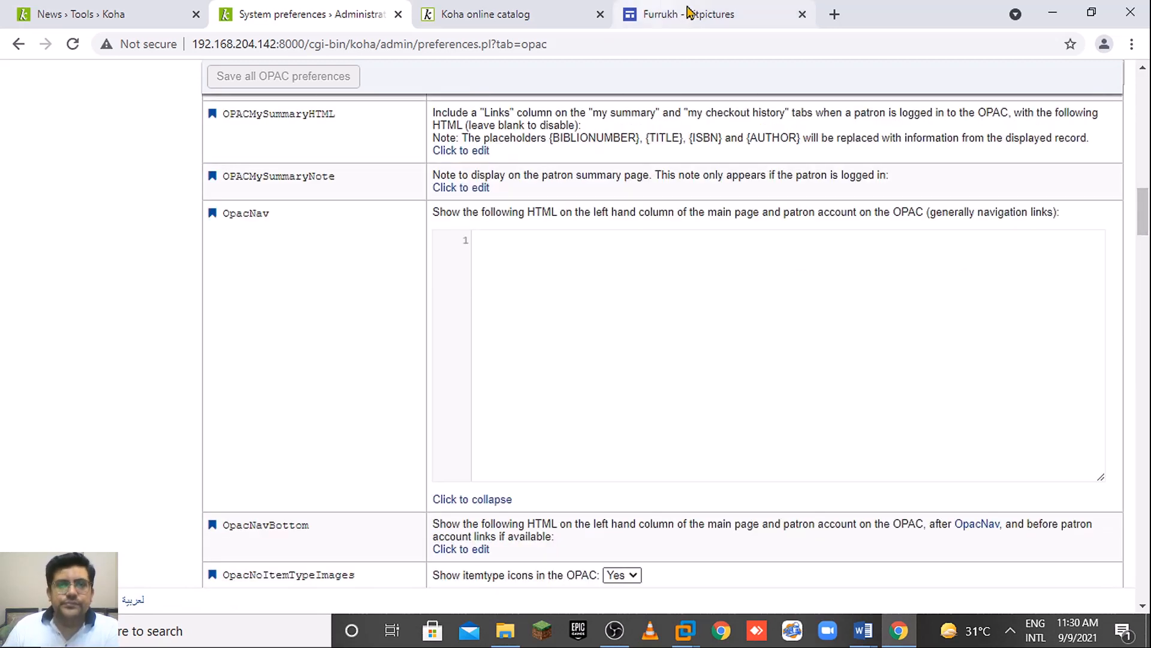
Flip between the Google Sites, OPAC and preference tabs, ending on the News list.
{"action": "left_click", "coordinate": [690, 14]}
{"action": "left_click", "coordinate": [506, 8]}
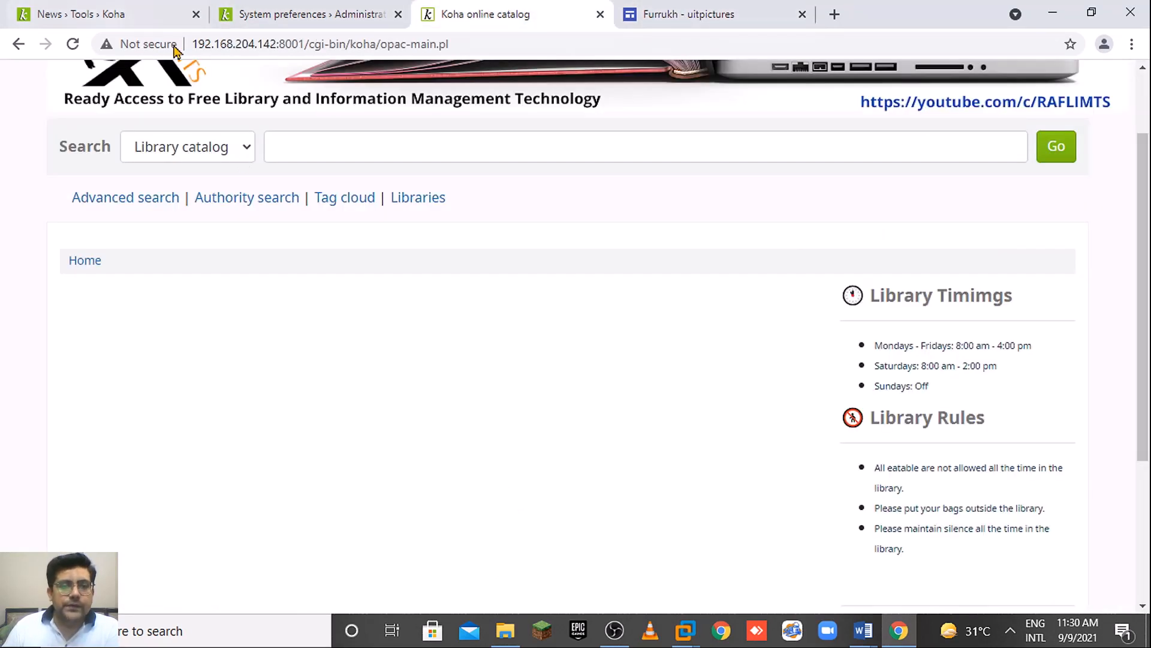
{"action": "left_click", "coordinate": [170, 8]}
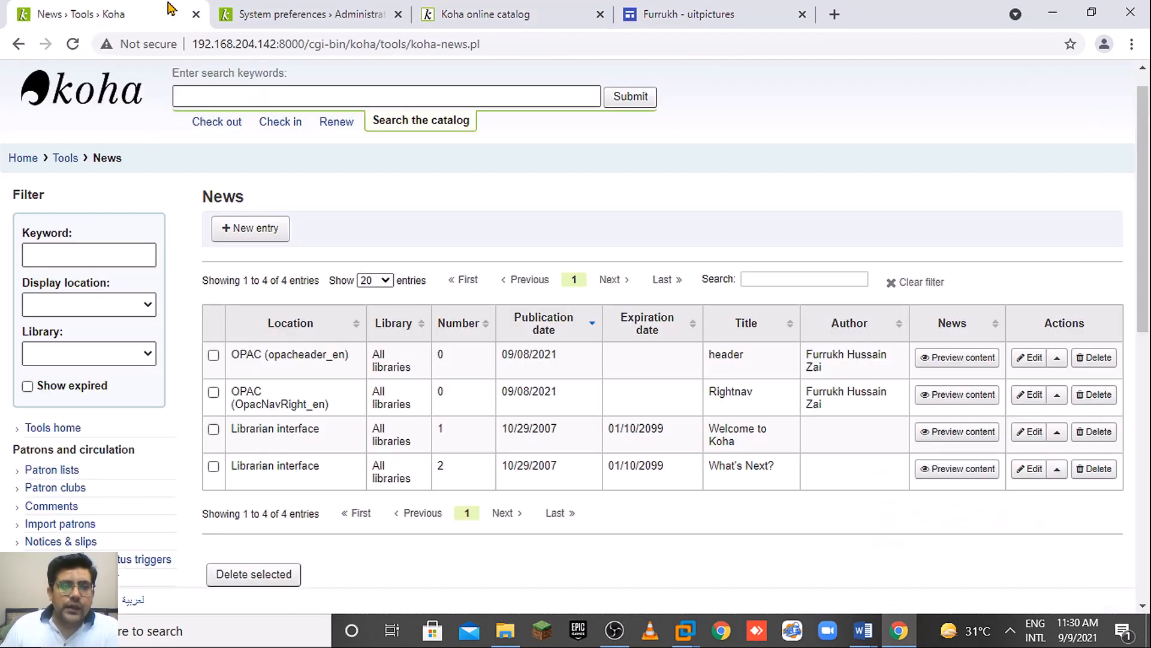
{"action": "left_click", "coordinate": [288, 14]}
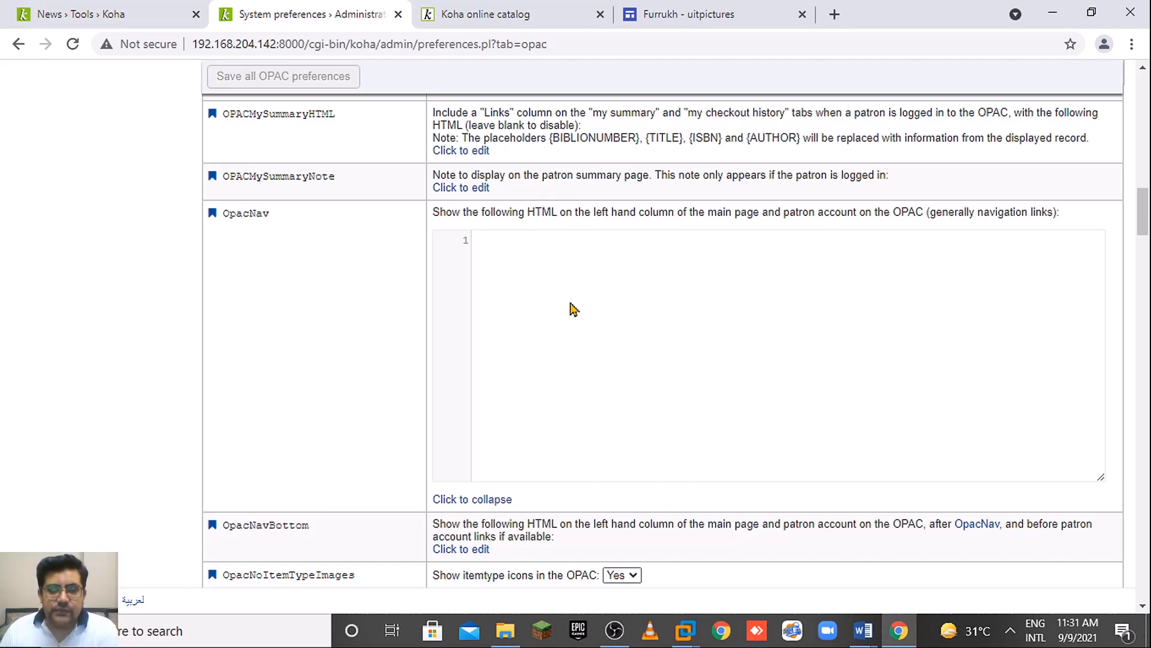
{"action": "left_click", "coordinate": [482, 13]}
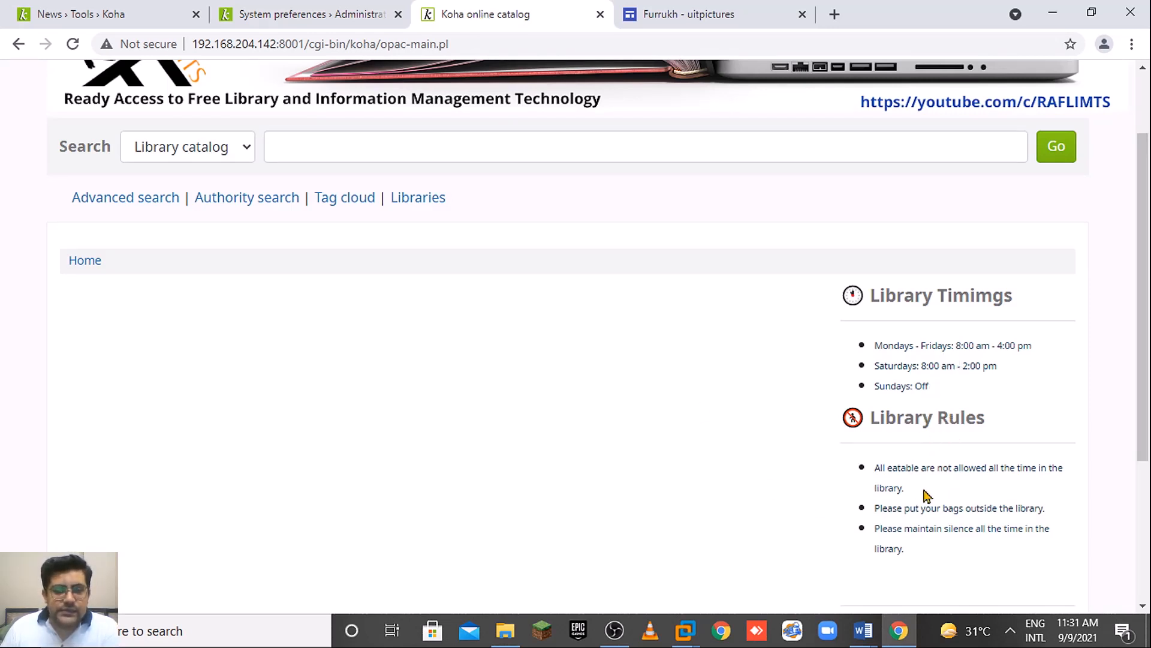
{"action": "left_click", "coordinate": [356, 17]}
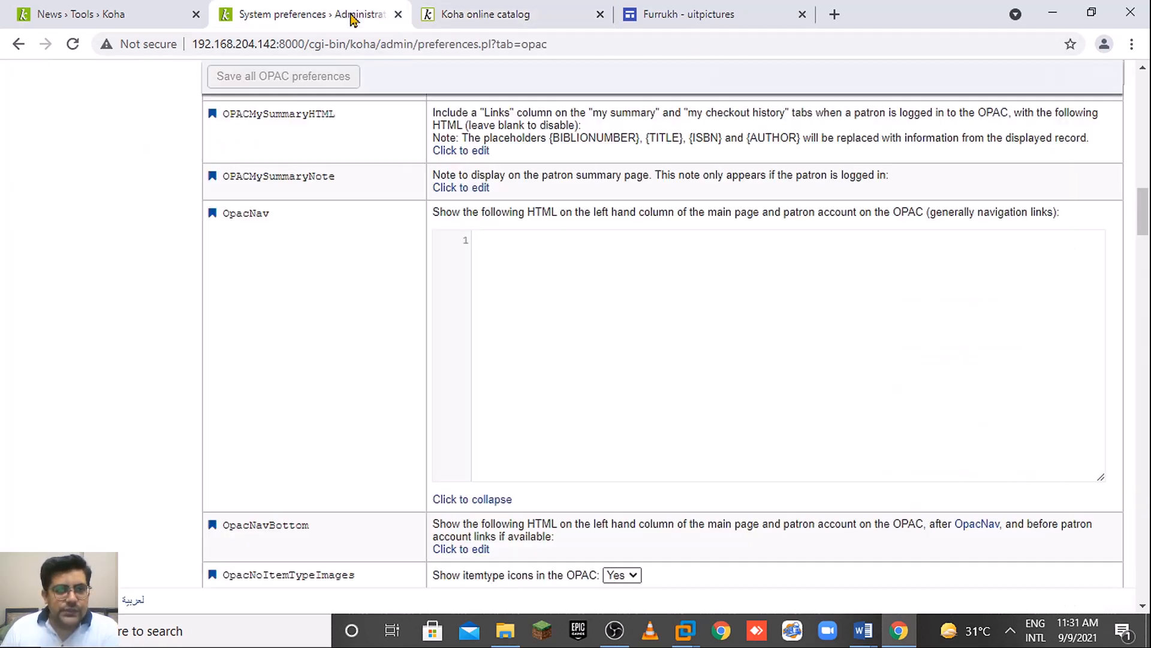
{"action": "left_click", "coordinate": [124, 8]}
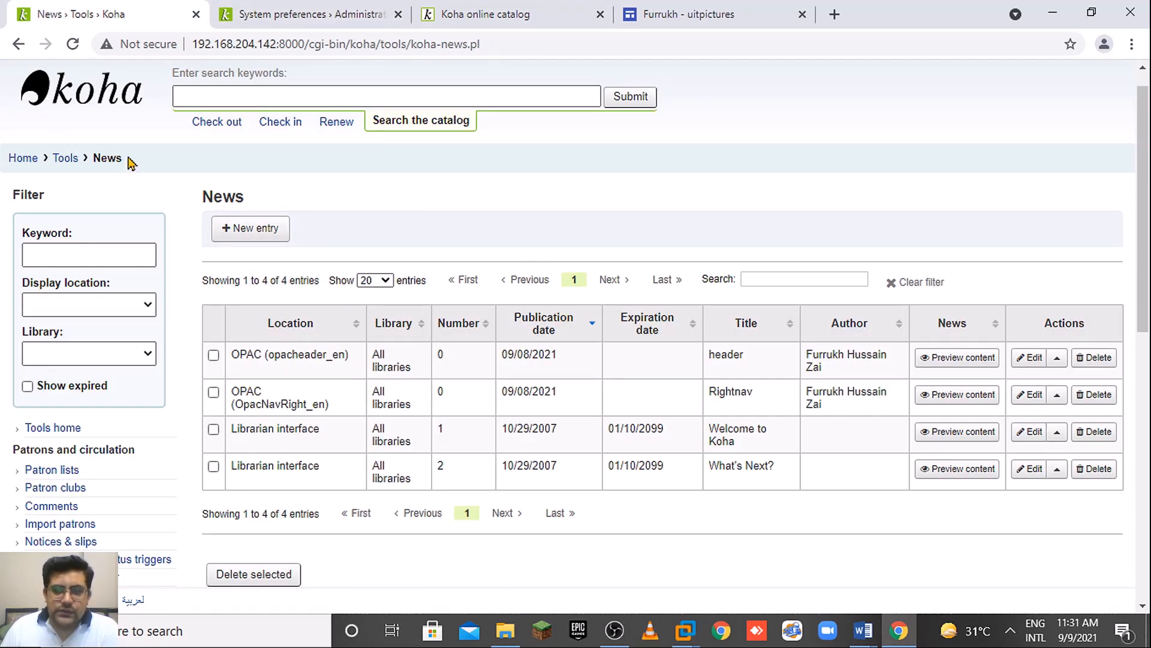
Start a new news item and type 'Vist our Website' in the body.
{"action": "left_click", "coordinate": [259, 238]}
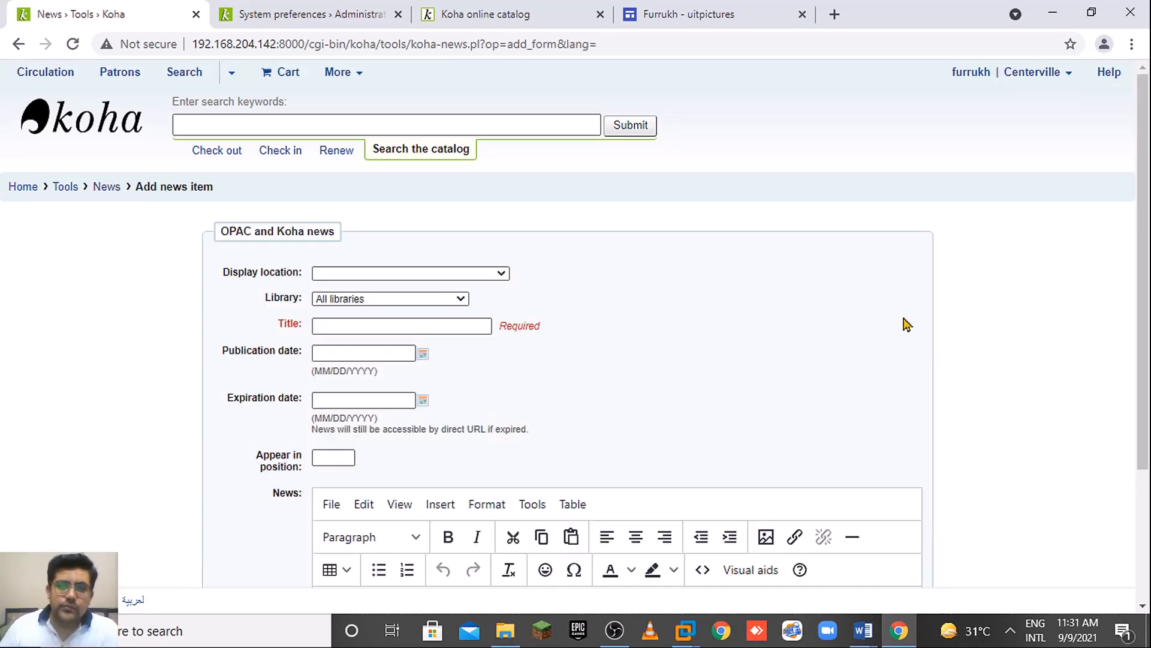
{"action": "scroll", "coordinate": [1144, 300], "scroll_direction": "down", "scroll_amount": 3}
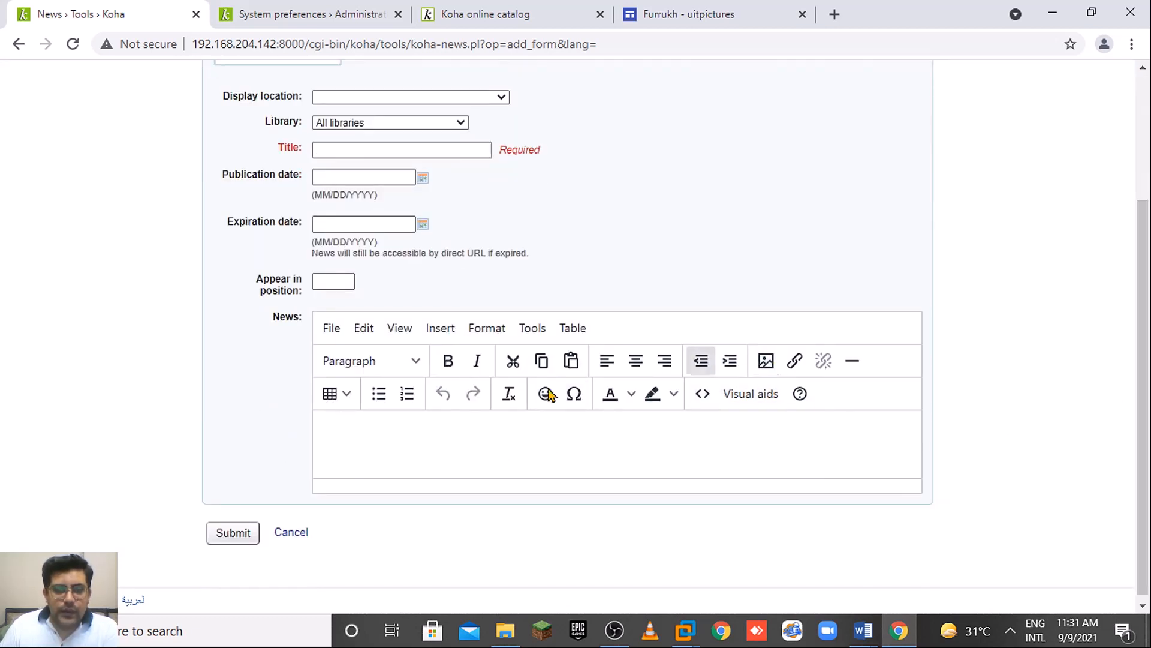
{"action": "left_click", "coordinate": [373, 420]}
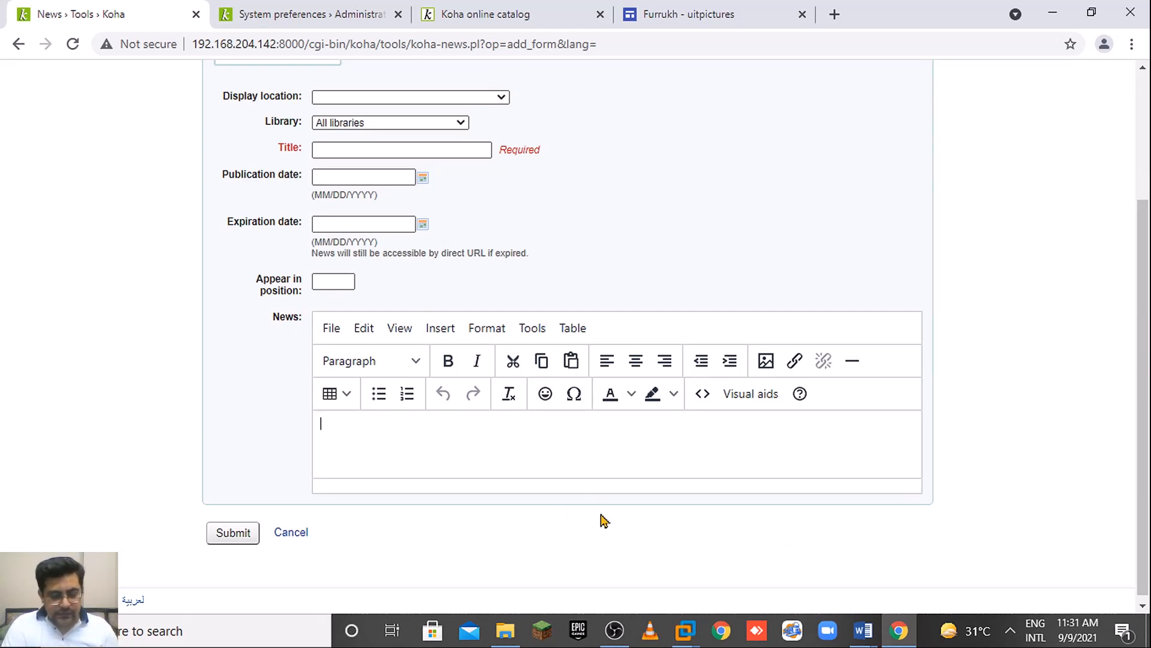
{"action": "type", "text": "Vist our"}
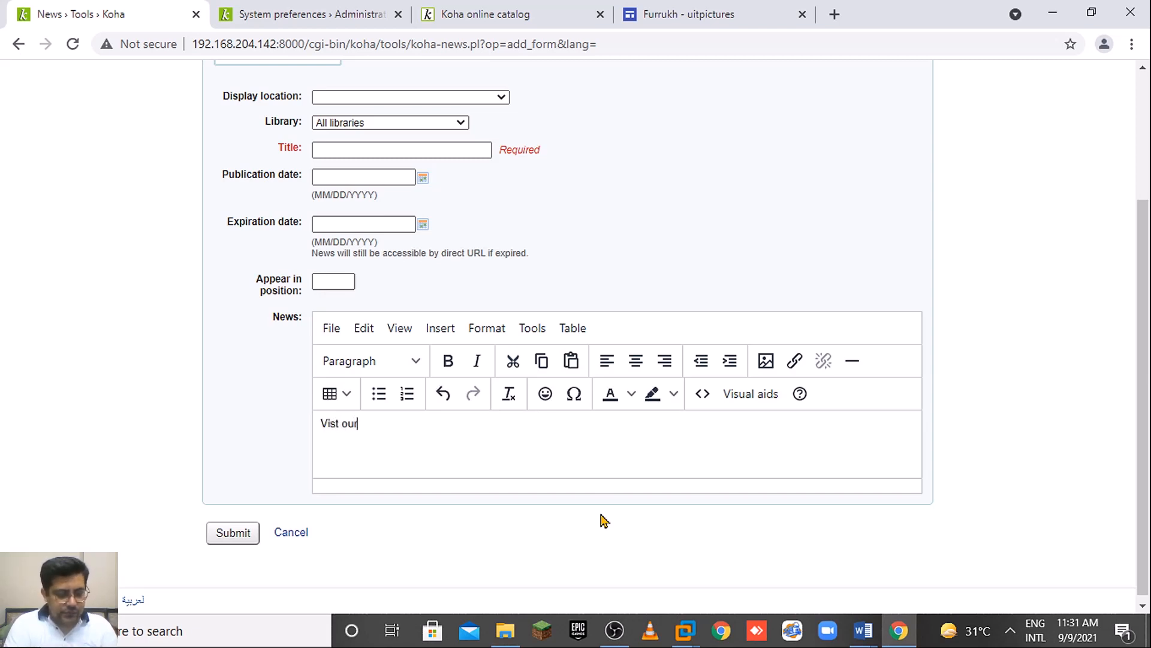
{"action": "type", "text": " Webs"}
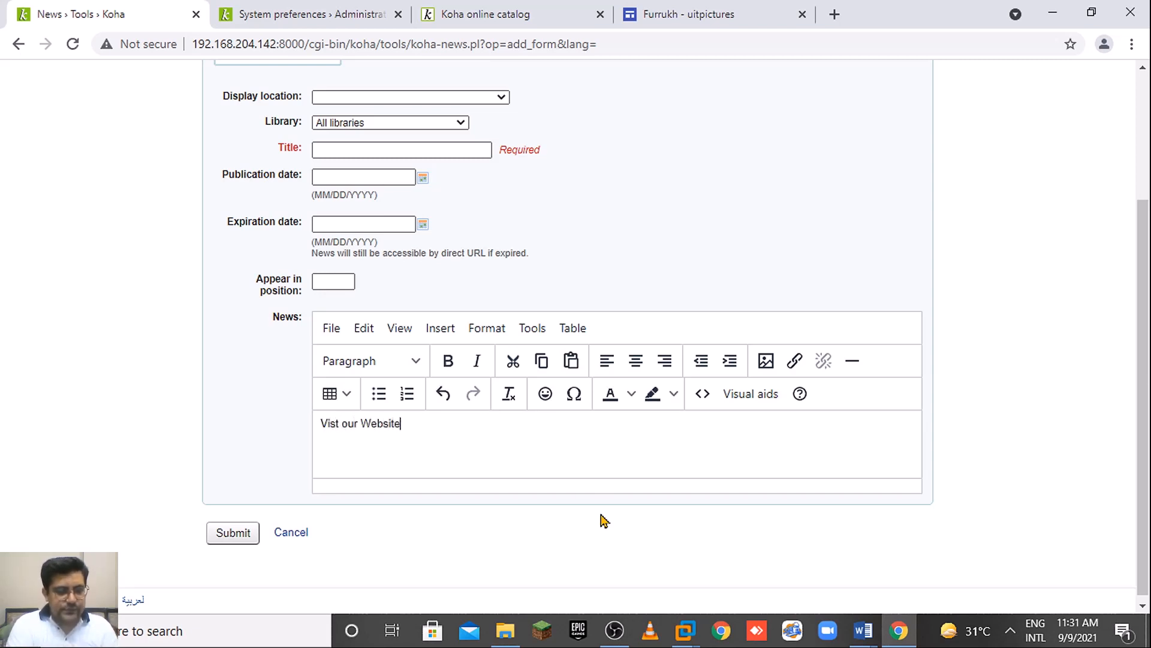
{"action": "type", "text": "ite"}
{"action": "key", "text": "Return"}
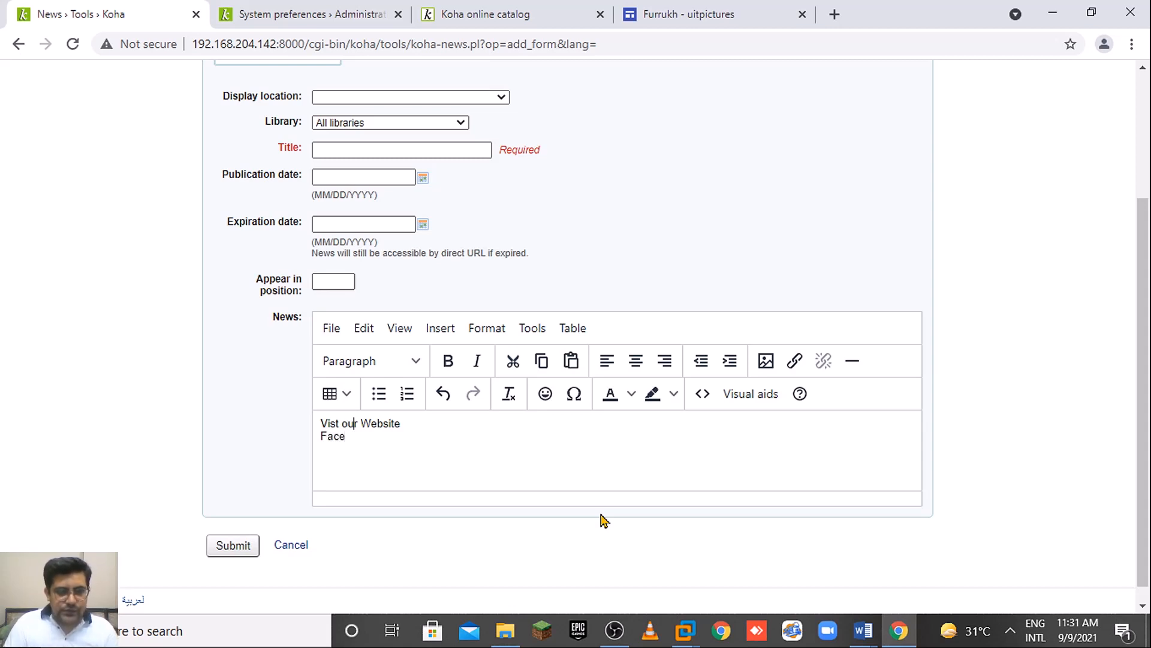
Trim the first line to 'Website', add Facebook and Twitter lines, and select 'Website'.
{"action": "key", "text": "shift+Left"}
{"action": "key", "text": "shift+Left"}
{"action": "key", "text": "shift+Left"}
{"action": "key", "text": "shift+Left"}
{"action": "key", "text": "shift+Left"}
{"action": "key", "text": "shift+Left"}
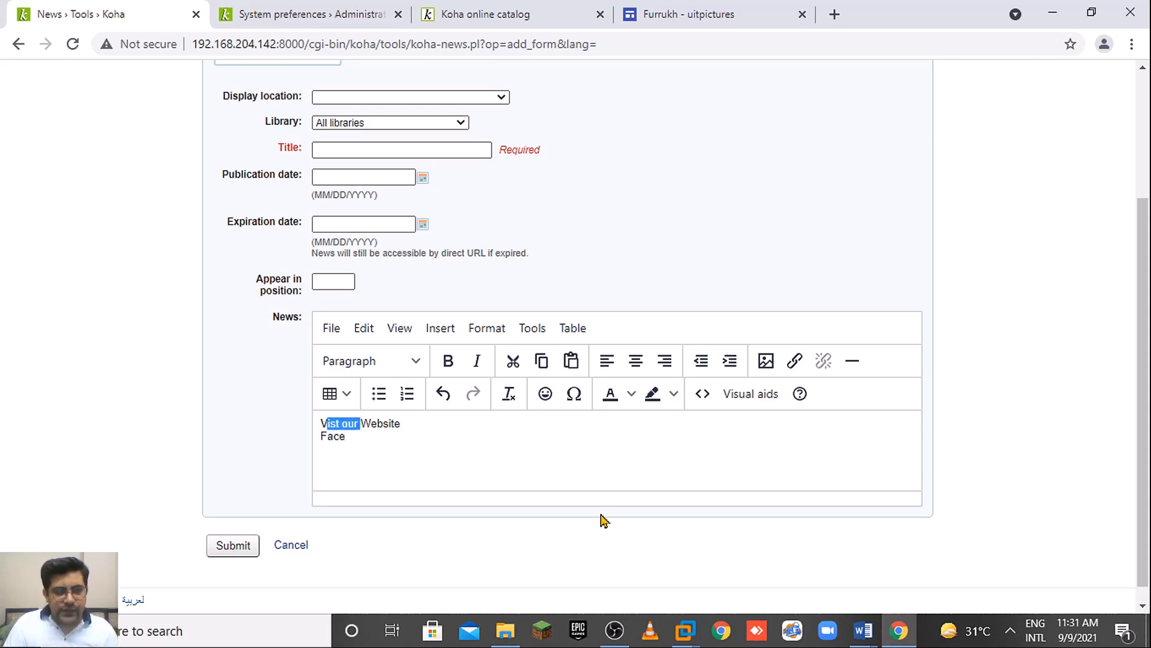
{"action": "key", "text": "BackSpace"}
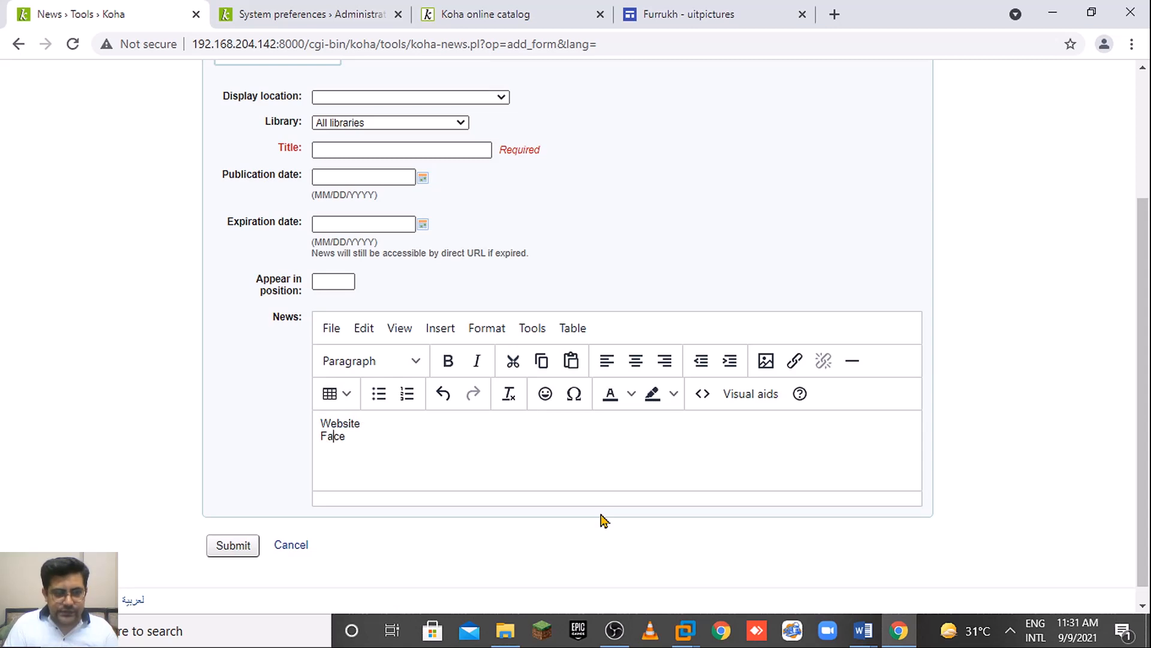
{"action": "type", "text": "boo"}
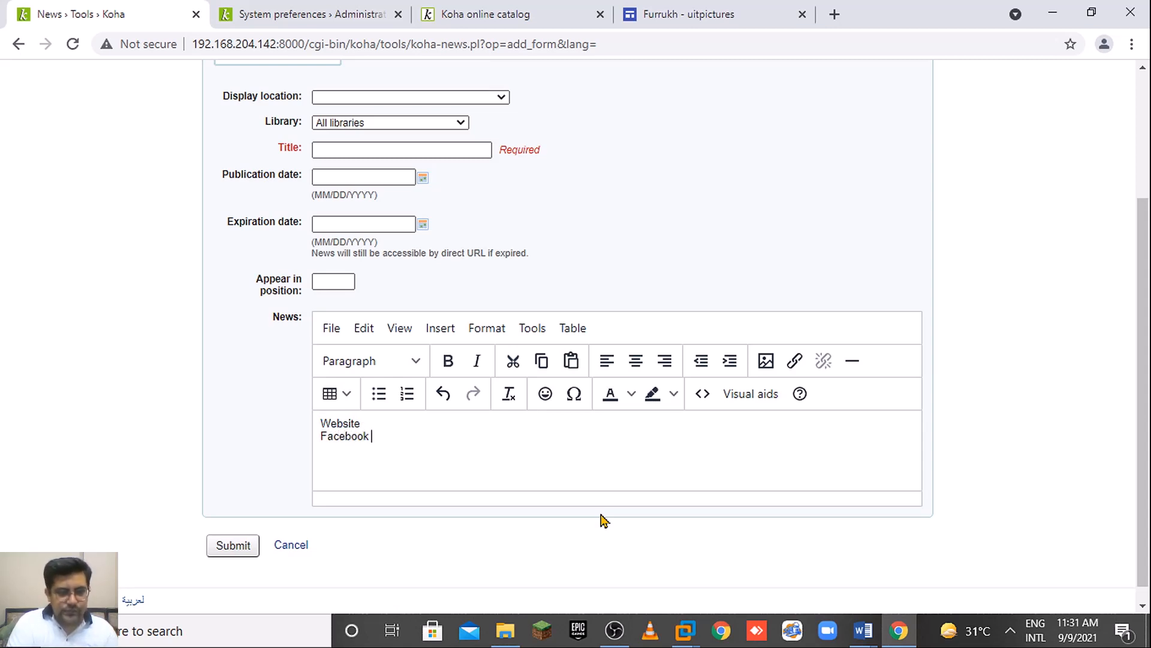
{"action": "type", "text": "k"}
{"action": "key", "text": "Return"}
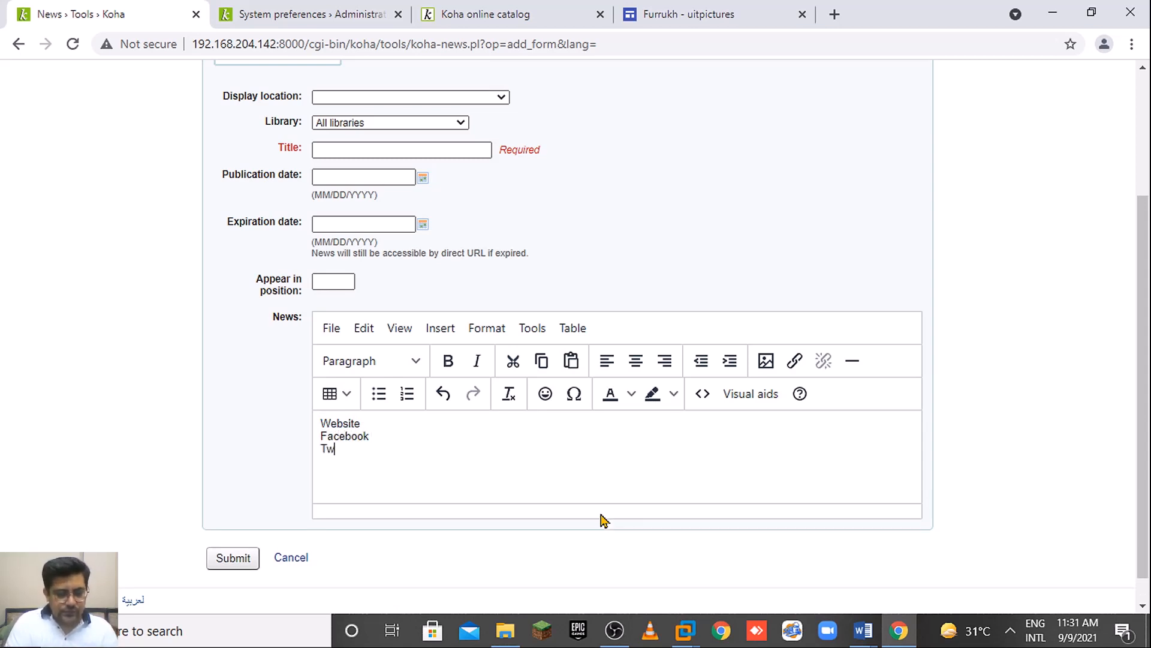
{"action": "type", "text": "Twitter \\"}
{"action": "key", "text": "Return"}
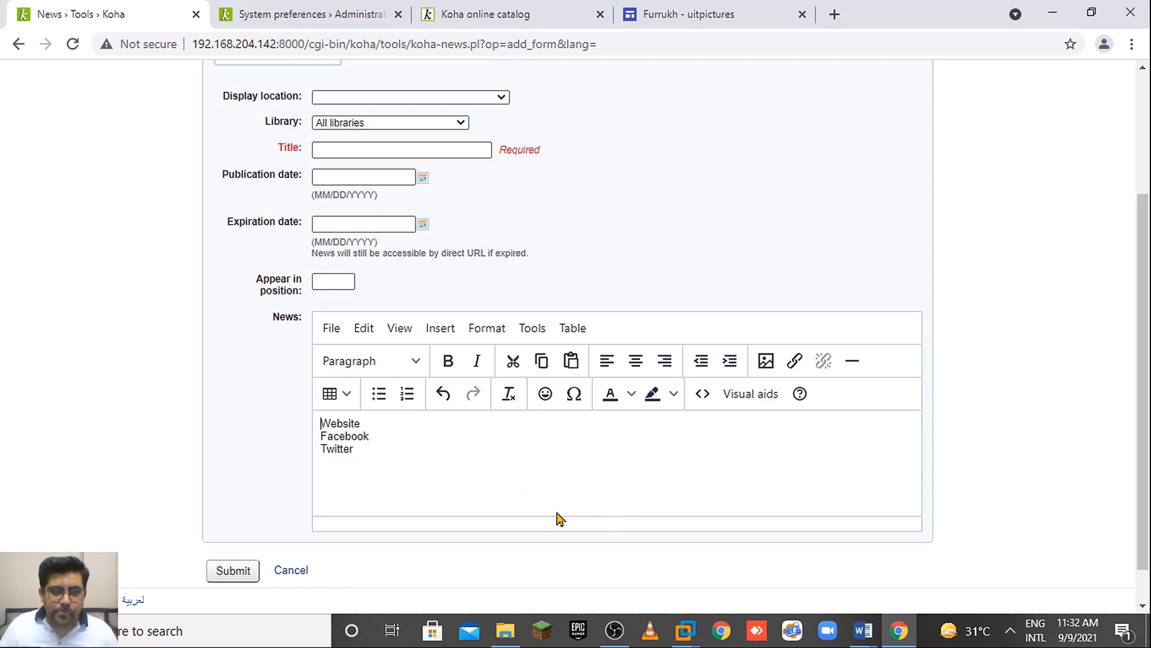
{"action": "left_click_drag", "start_coordinate": [1147, 358], "coordinate": [1148, 129]}
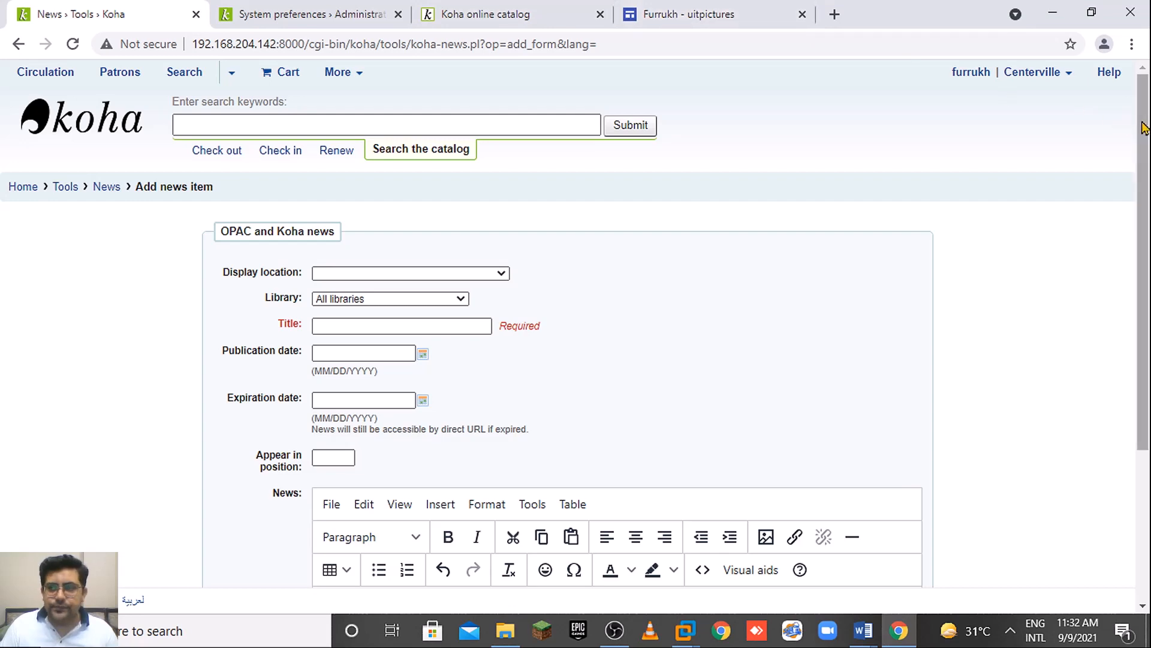
{"action": "scroll", "coordinate": [418, 375], "scroll_direction": "down", "scroll_amount": 4}
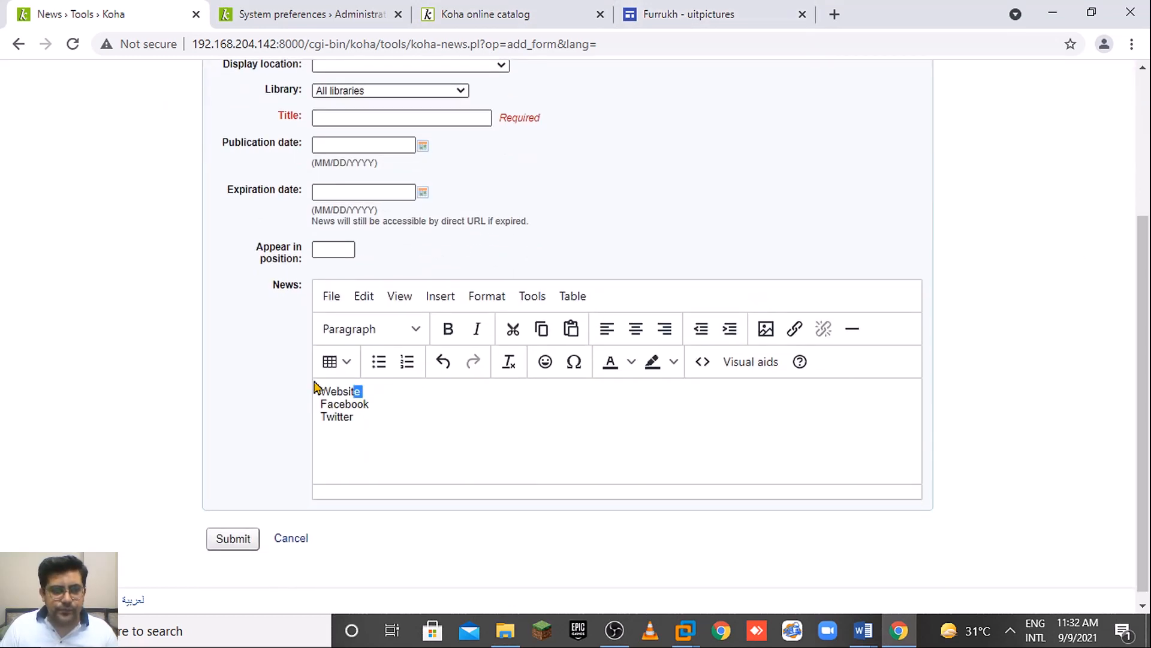
{"action": "left_click_drag", "start_coordinate": [361, 391], "coordinate": [296, 390]}
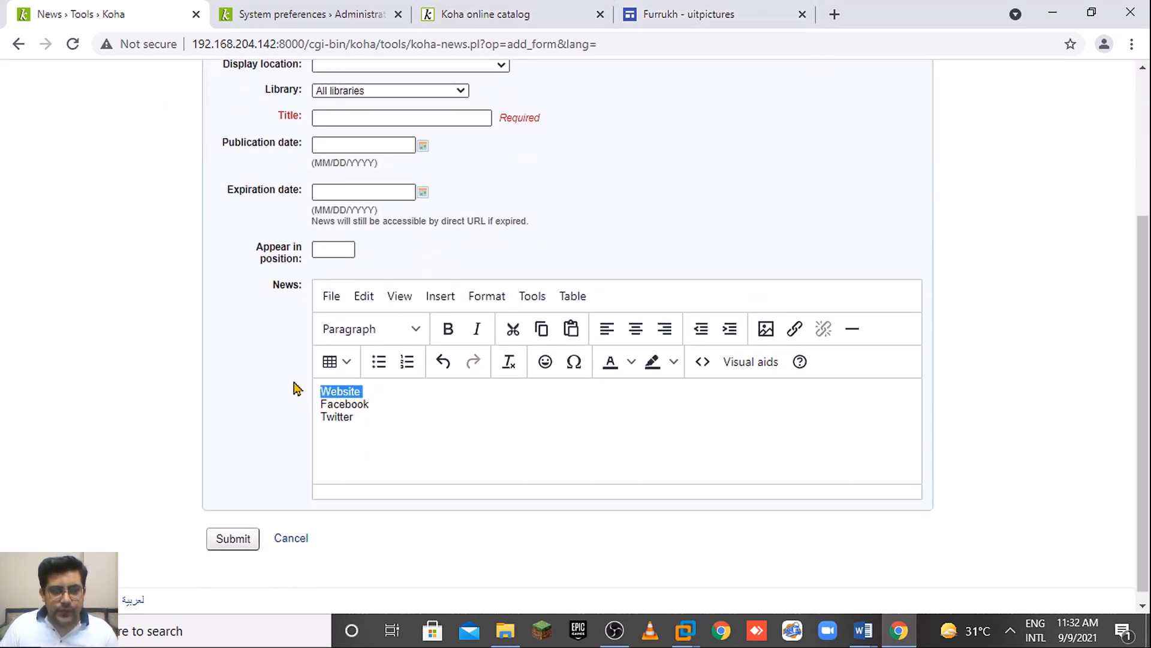
{"action": "left_click", "coordinate": [795, 329]}
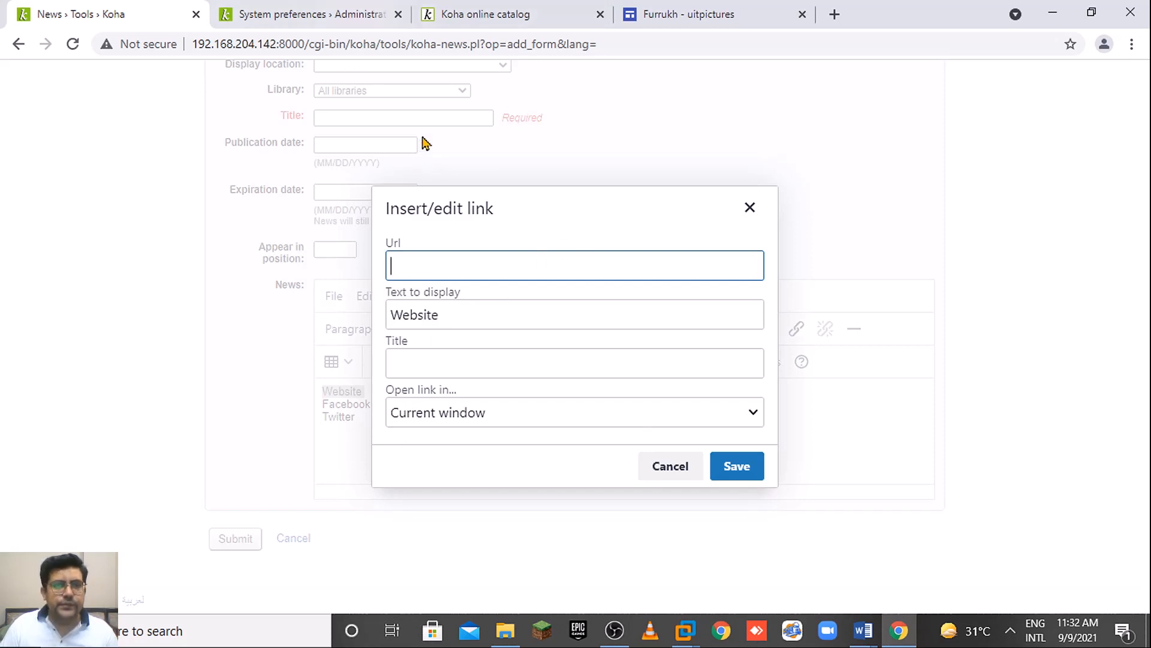
{"action": "type", "text": "htt"}
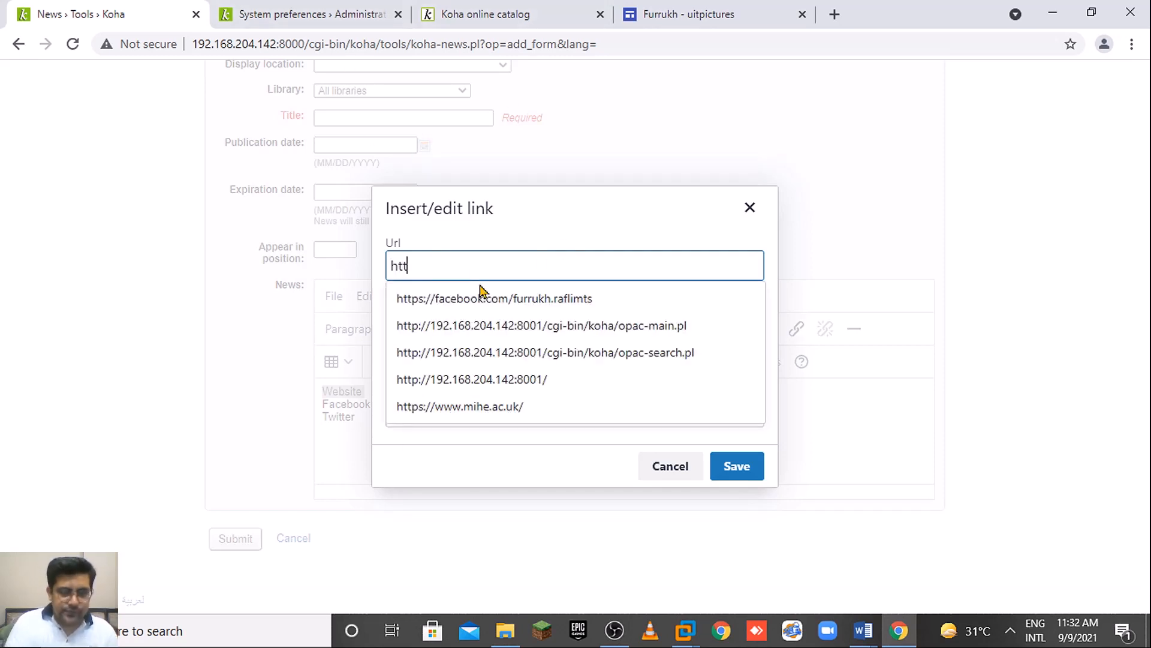
{"action": "type", "text": "ps://"}
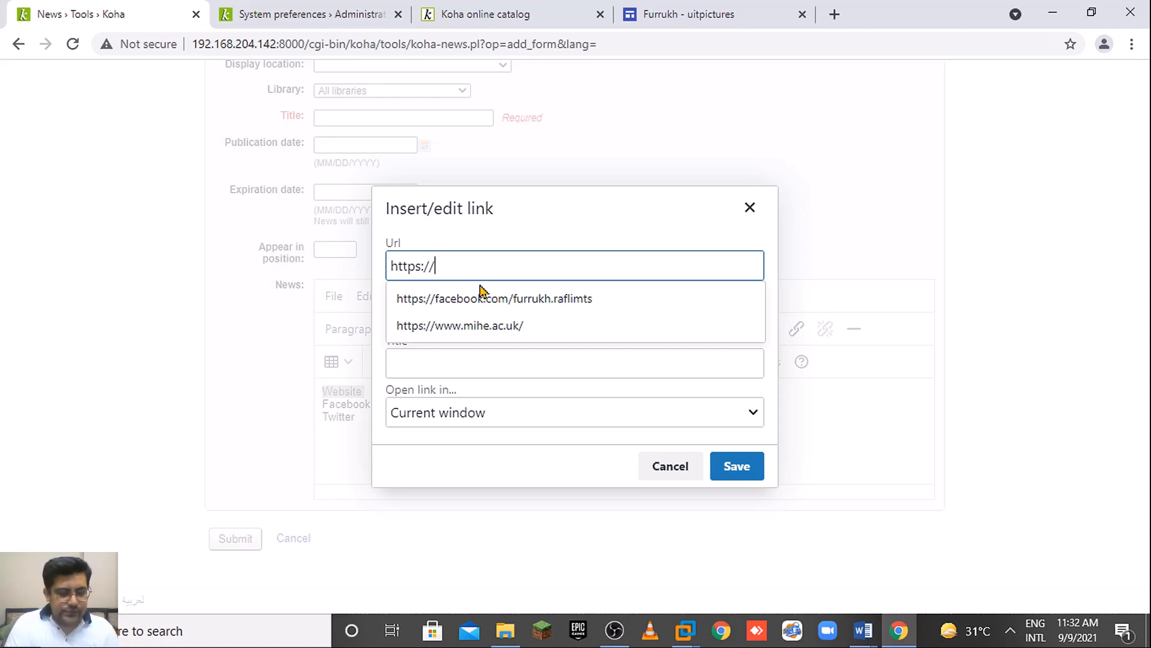
{"action": "type", "text": "www.y"}
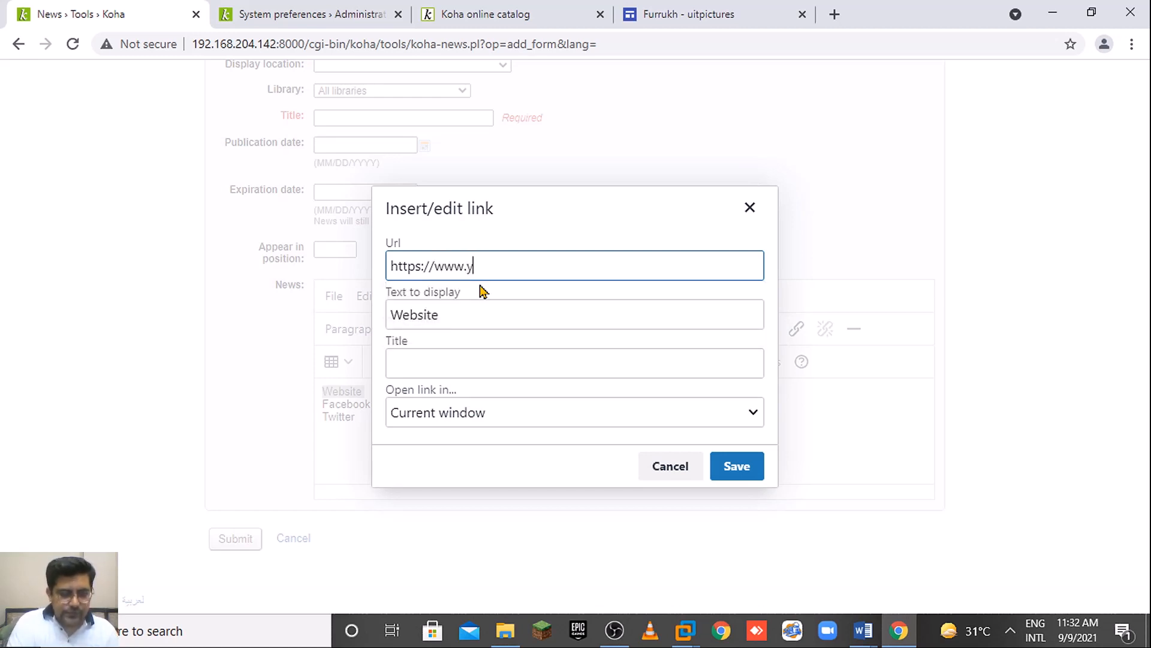
{"action": "type", "text": "outube"}
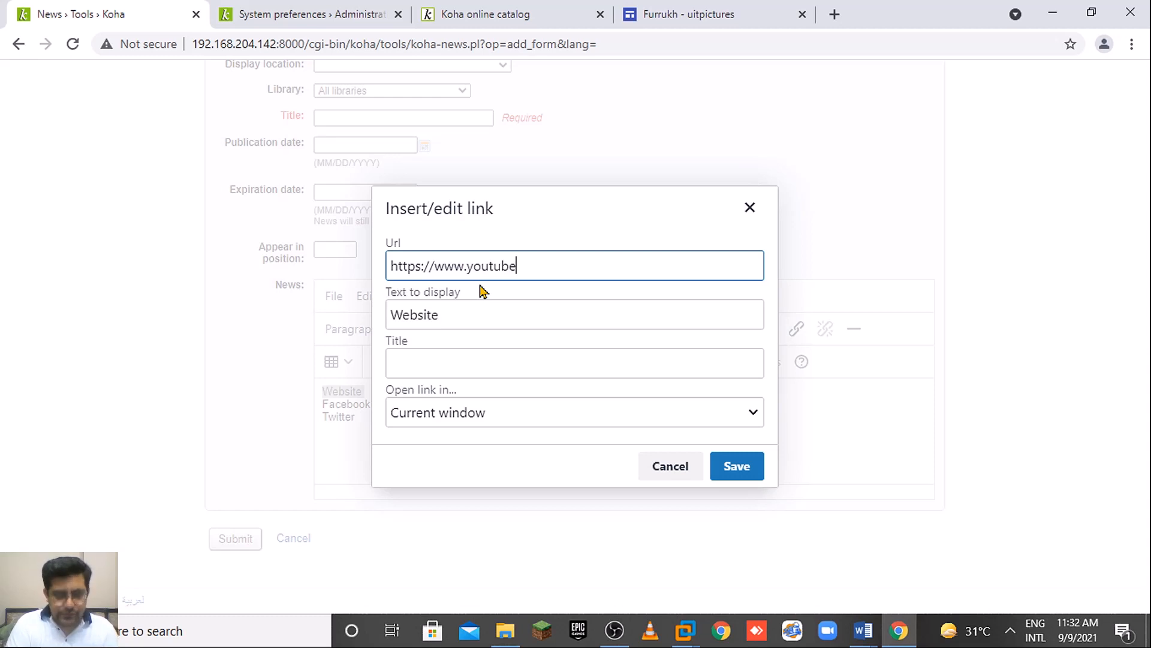
{"action": "type", "text": ".com/c/"}
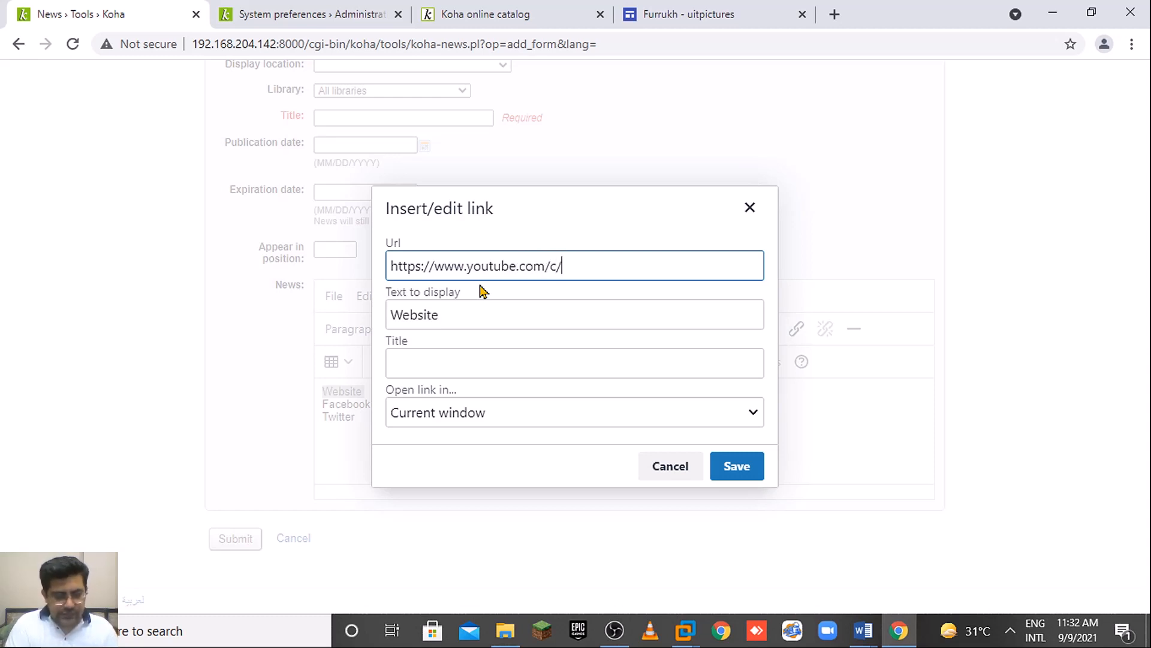
{"action": "type", "text": "rafli"}
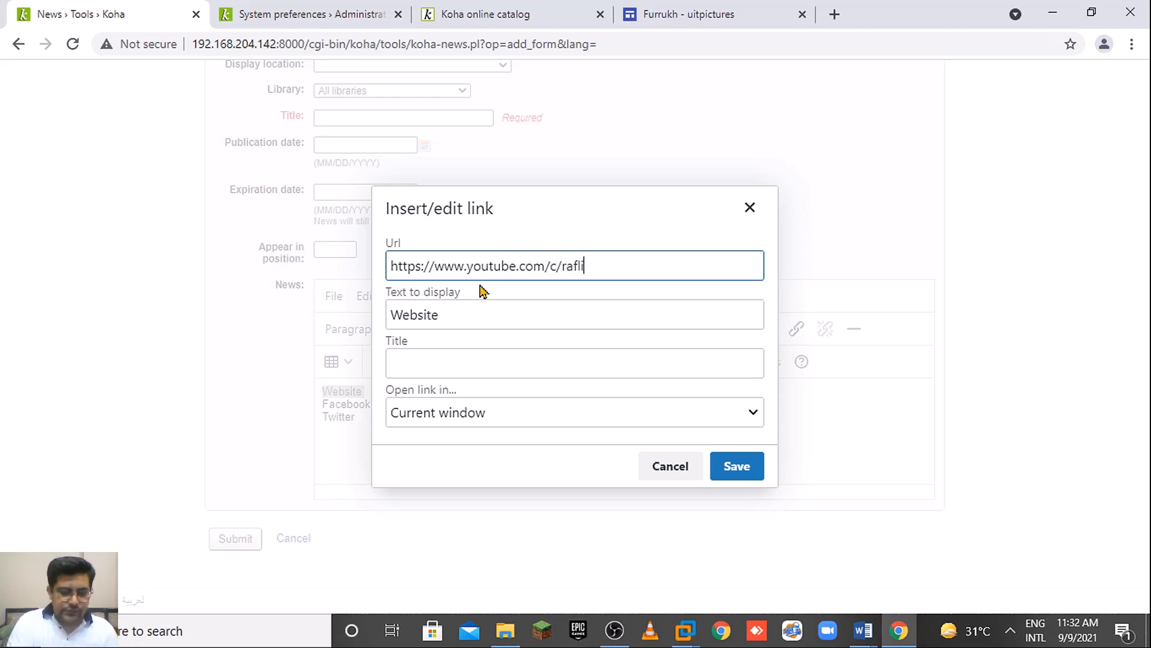
{"action": "type", "text": "mts"}
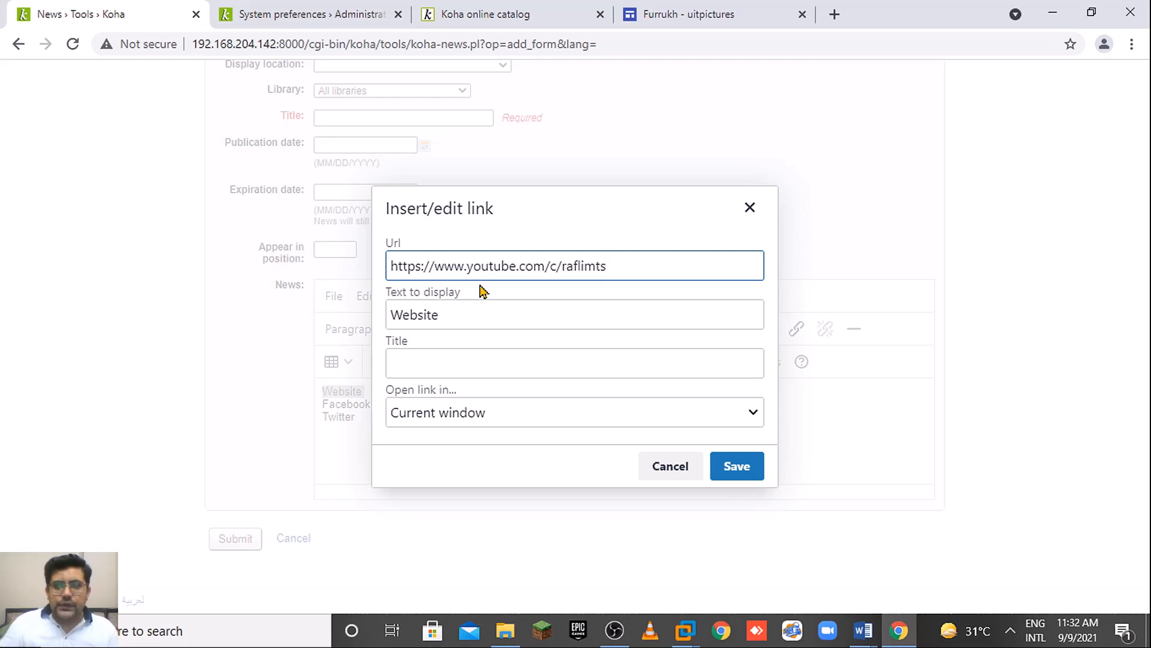
{"action": "left_click", "coordinate": [511, 369]}
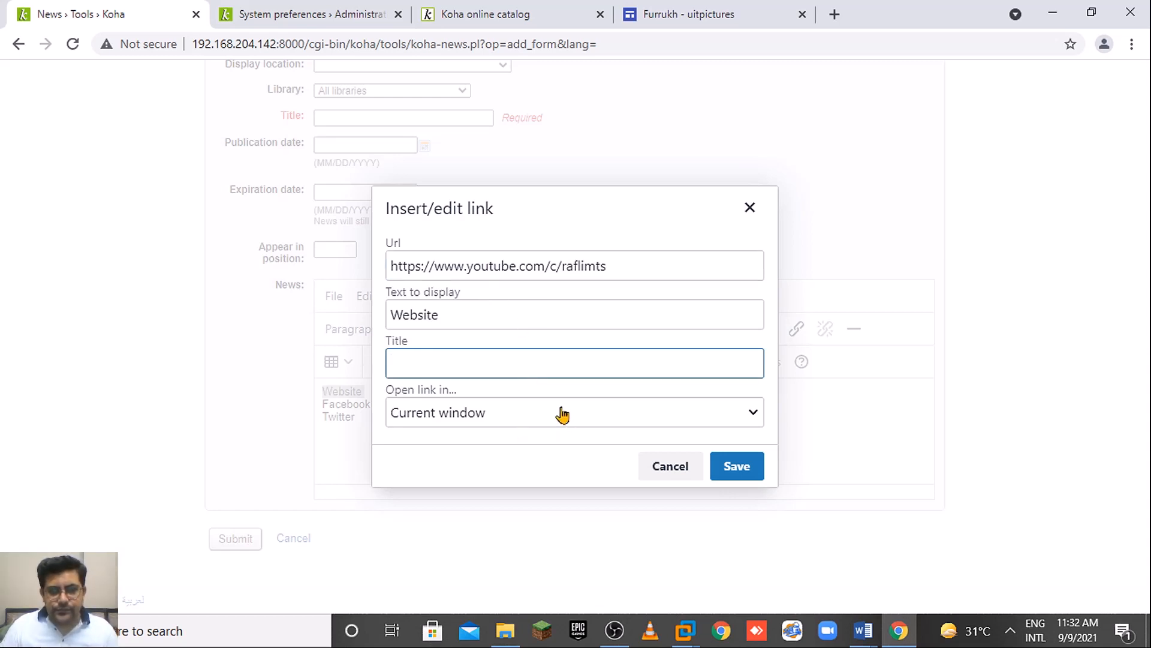
{"action": "type", "text": "RAF"}
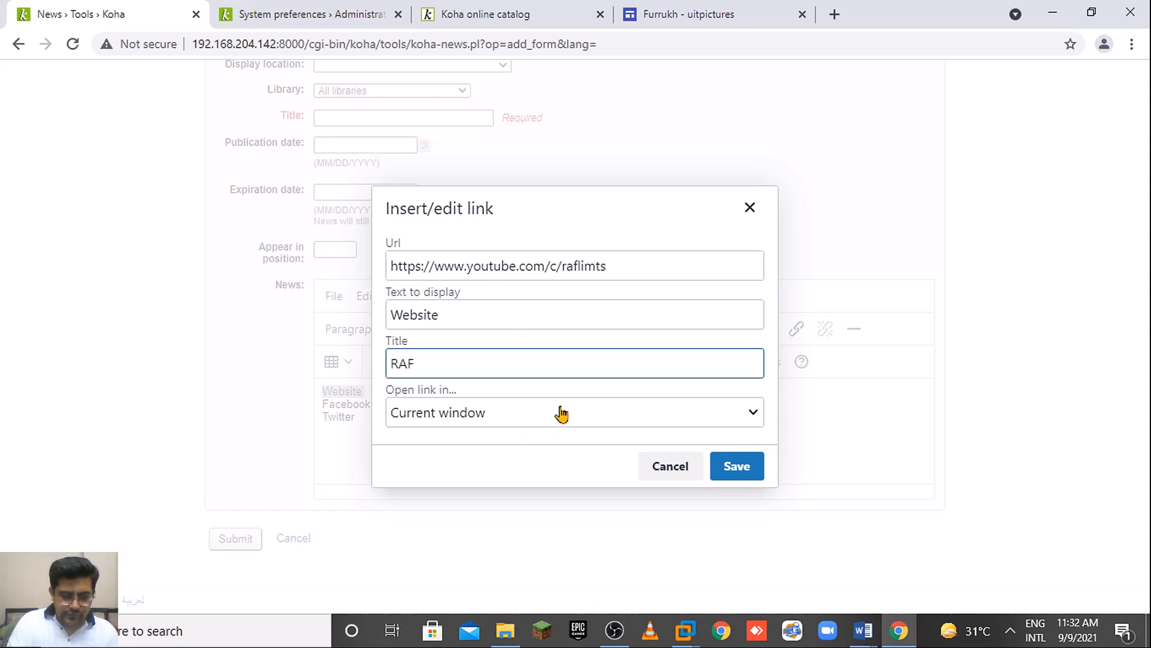
{"action": "type", "text": "LIMTS"}
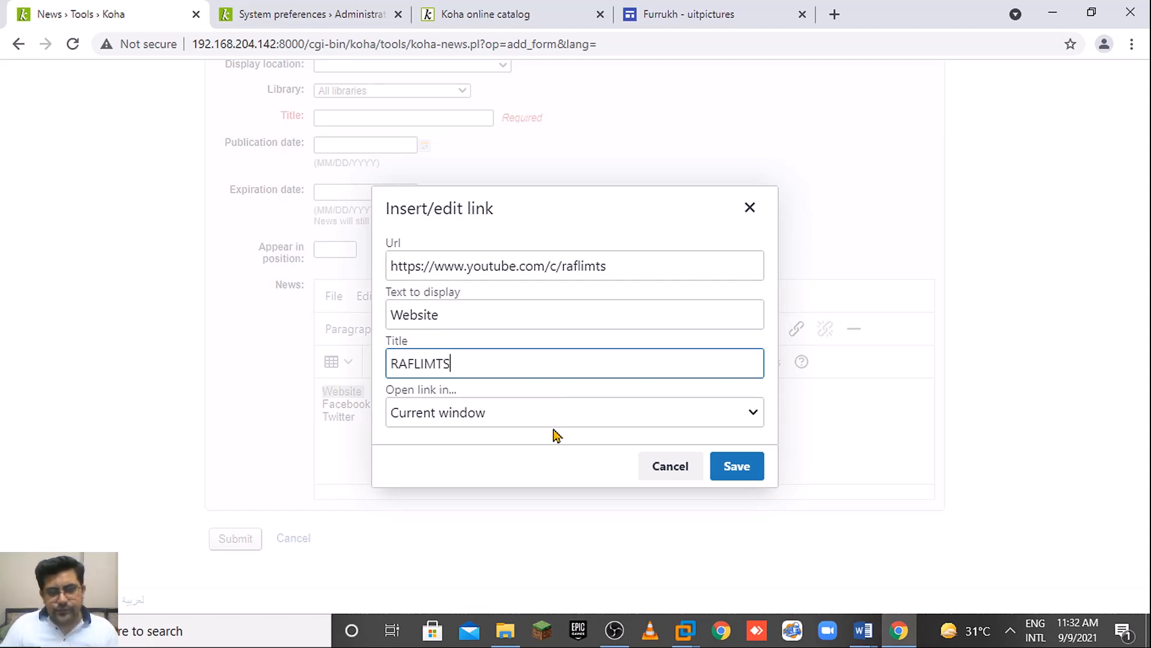
{"action": "left_click", "coordinate": [553, 420]}
{"action": "left_click", "coordinate": [507, 459]}
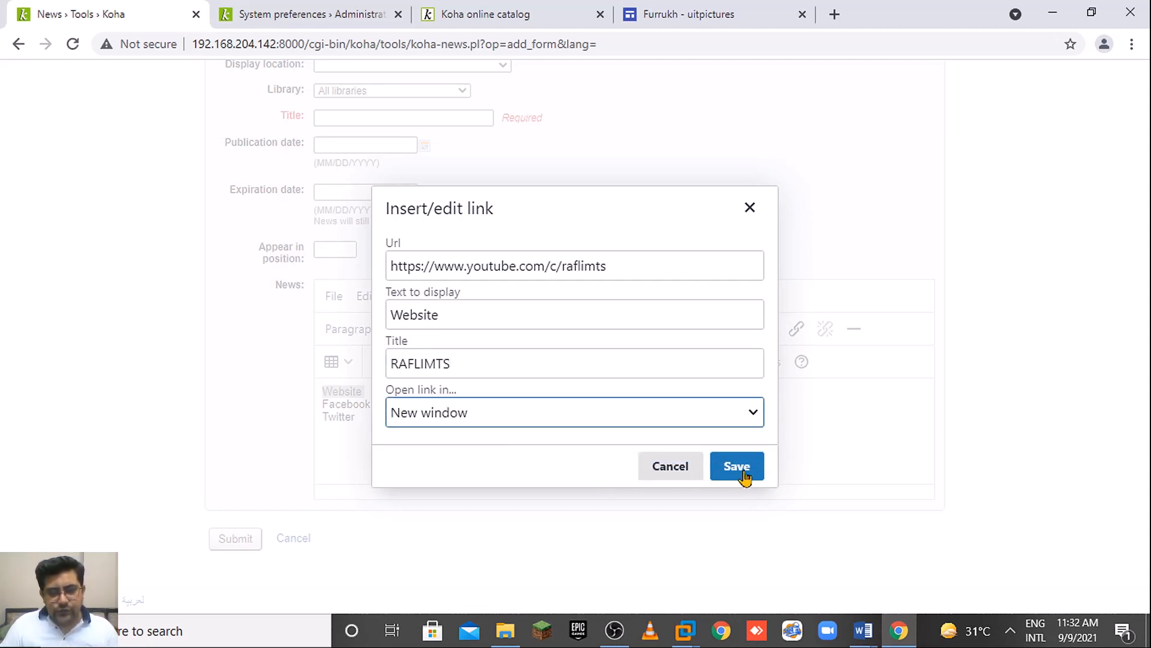
{"action": "left_click", "coordinate": [744, 472]}
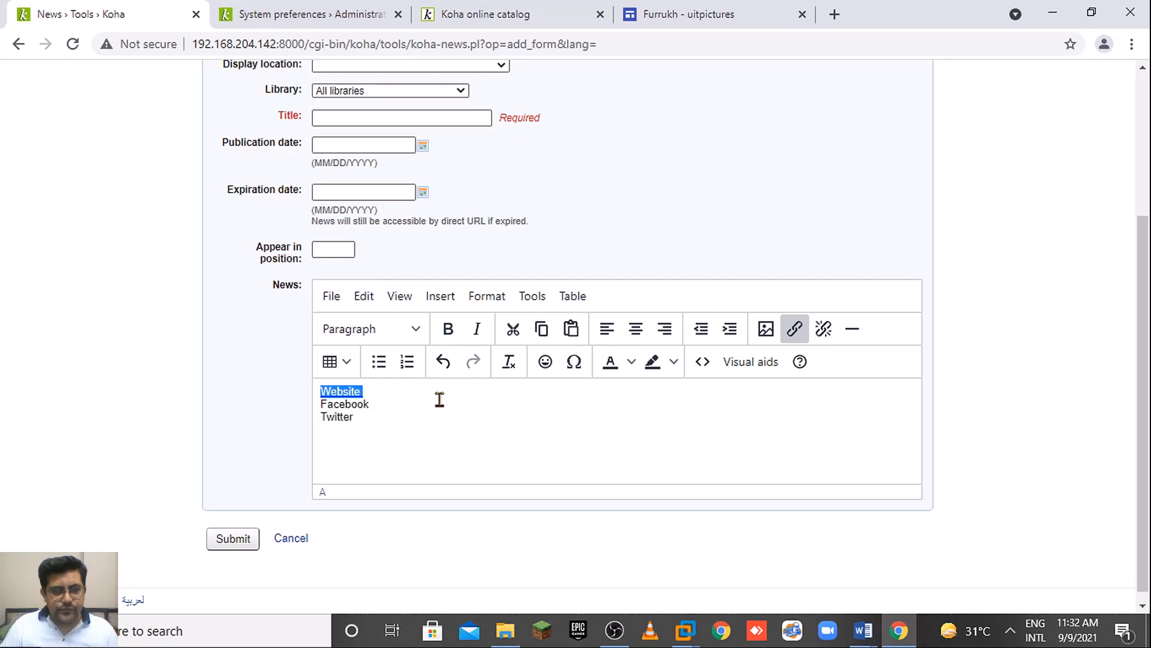
Turn Website and Facebook into bullet items and remove the empty lines between them.
{"action": "left_click", "coordinate": [413, 403]}
{"action": "double_click", "coordinate": [365, 389]}
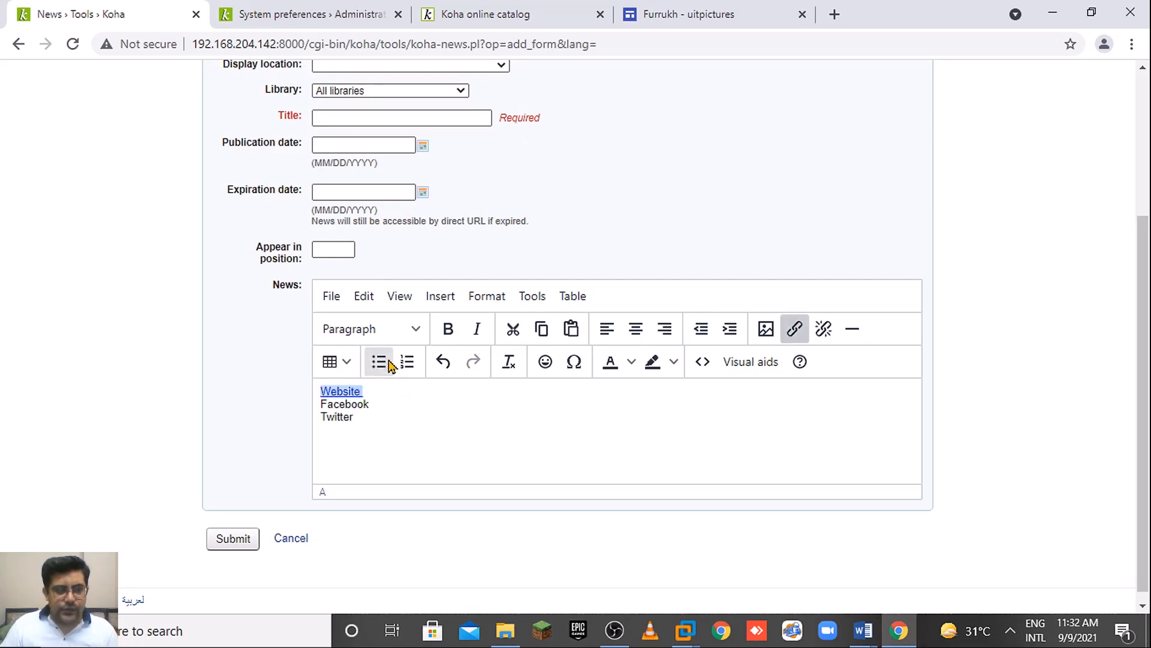
{"action": "left_click", "coordinate": [379, 361]}
{"action": "left_click", "coordinate": [373, 418]}
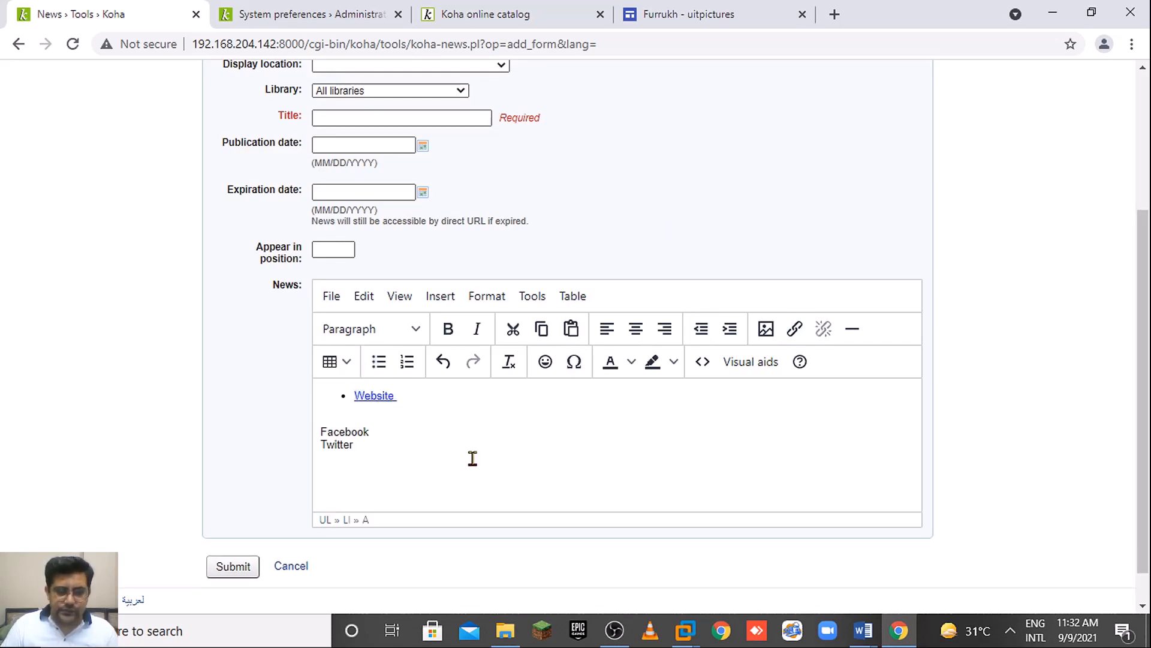
{"action": "key", "text": "Delete"}
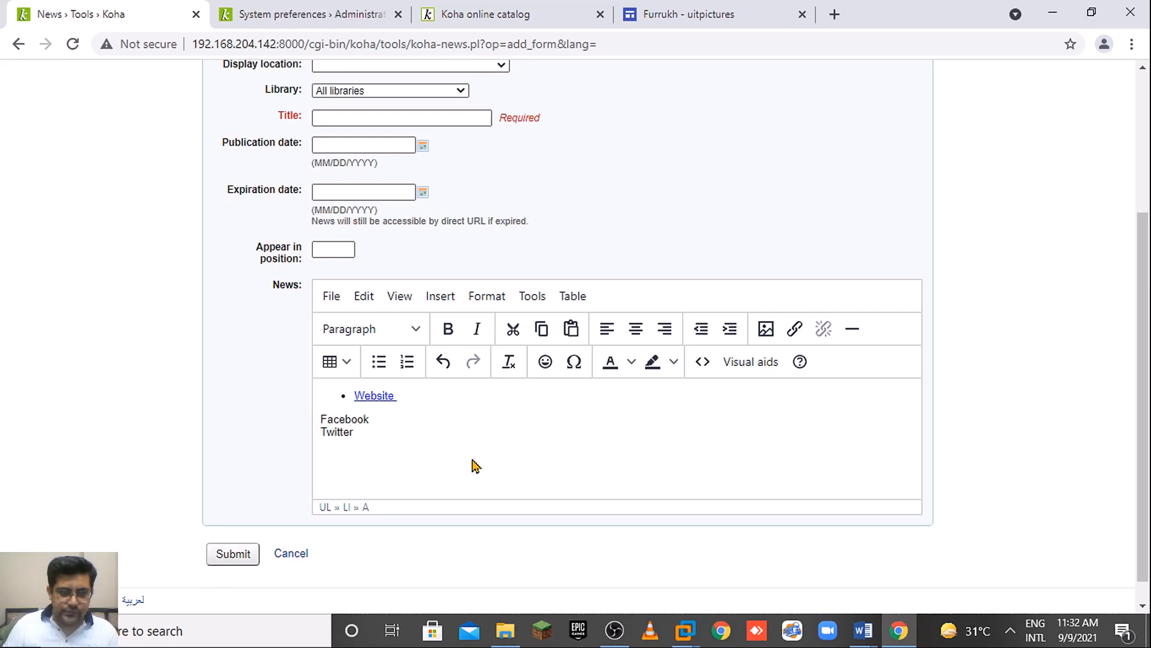
{"action": "left_click", "coordinate": [378, 361]}
{"action": "double_click", "coordinate": [420, 396]}
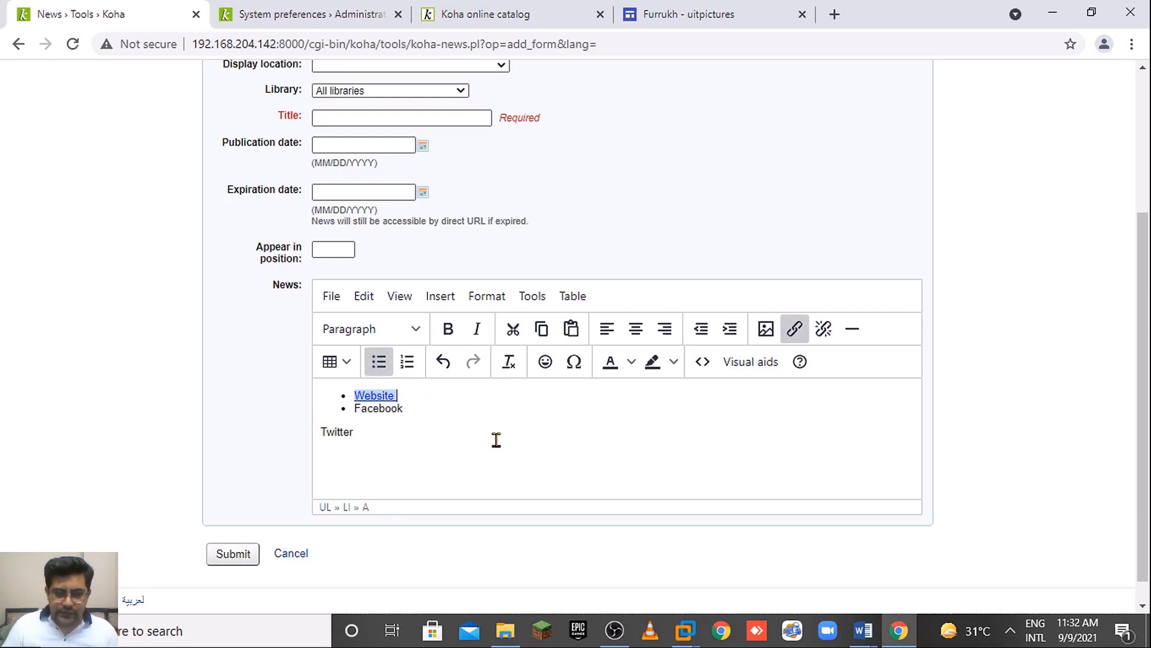
{"action": "key", "text": "End"}
{"action": "key", "text": "Return"}
{"action": "key", "text": "BackSpace"}
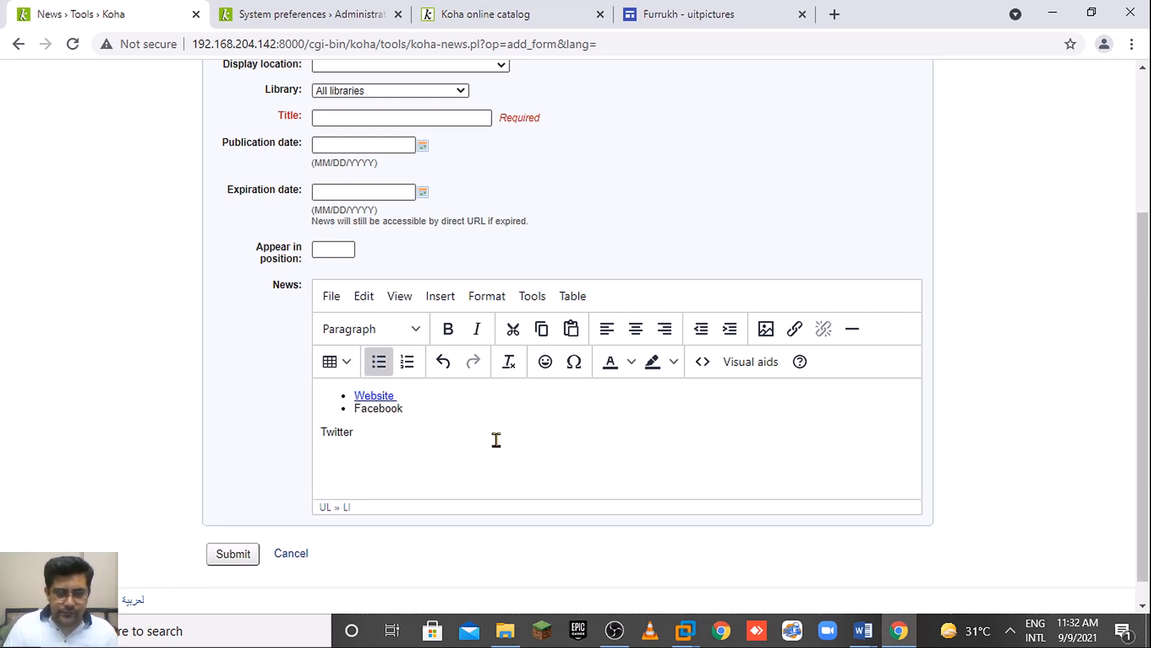
{"action": "left_click_drag", "start_coordinate": [360, 427], "coordinate": [406, 411]}
{"action": "left_click", "coordinate": [370, 419]}
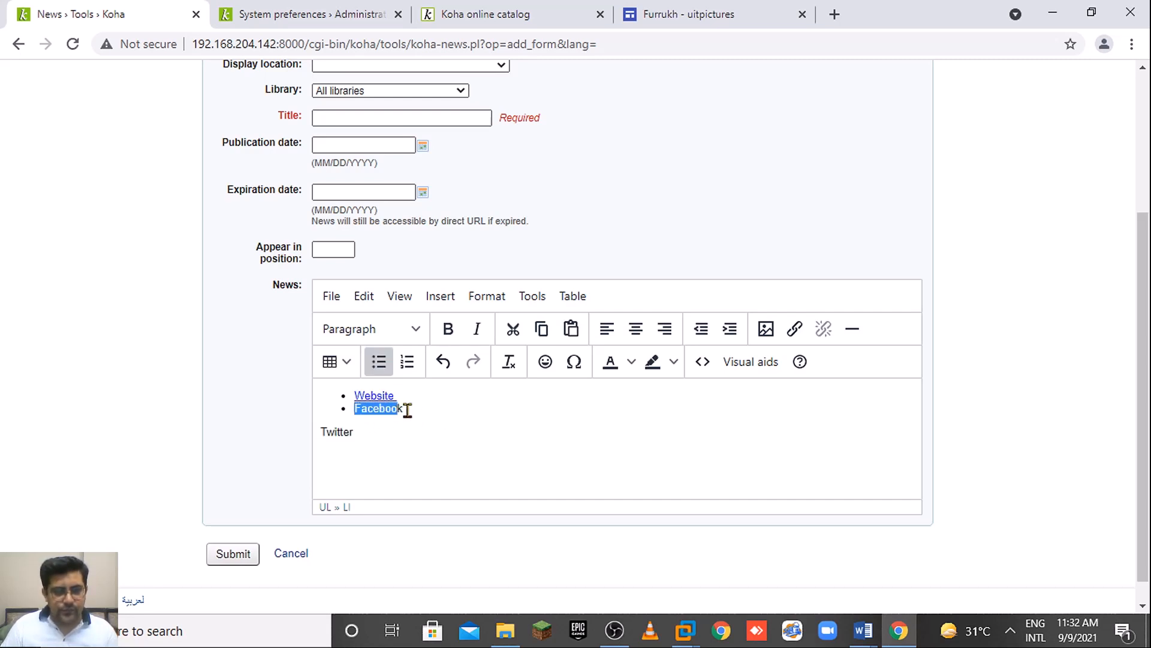
Link Facebook to the saved Facebook page address, opening in a new window.
{"action": "left_click", "coordinate": [795, 328]}
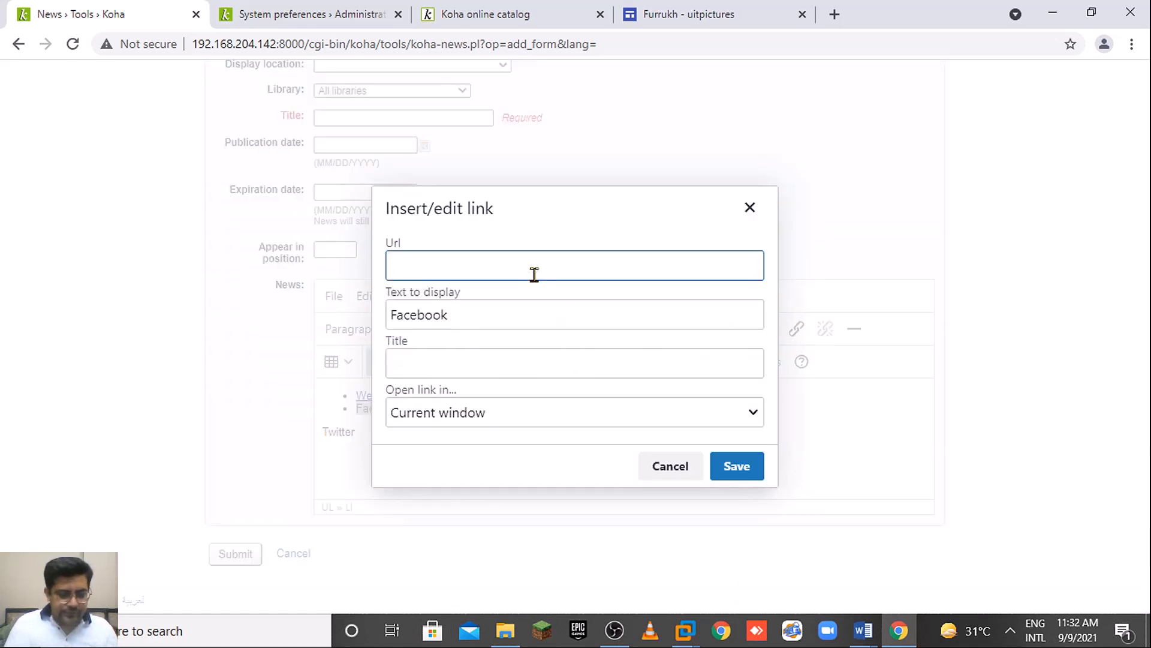
{"action": "type", "text": "htt"}
{"action": "key", "text": "Down"}
{"action": "key", "text": "Down"}
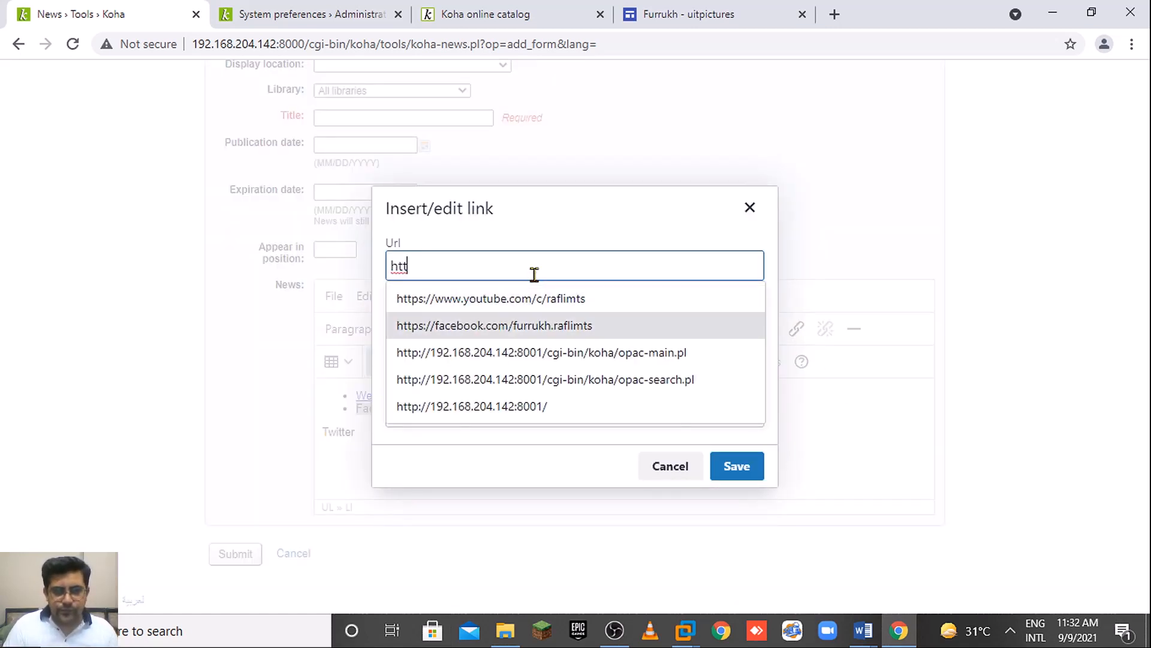
{"action": "key", "text": "Return"}
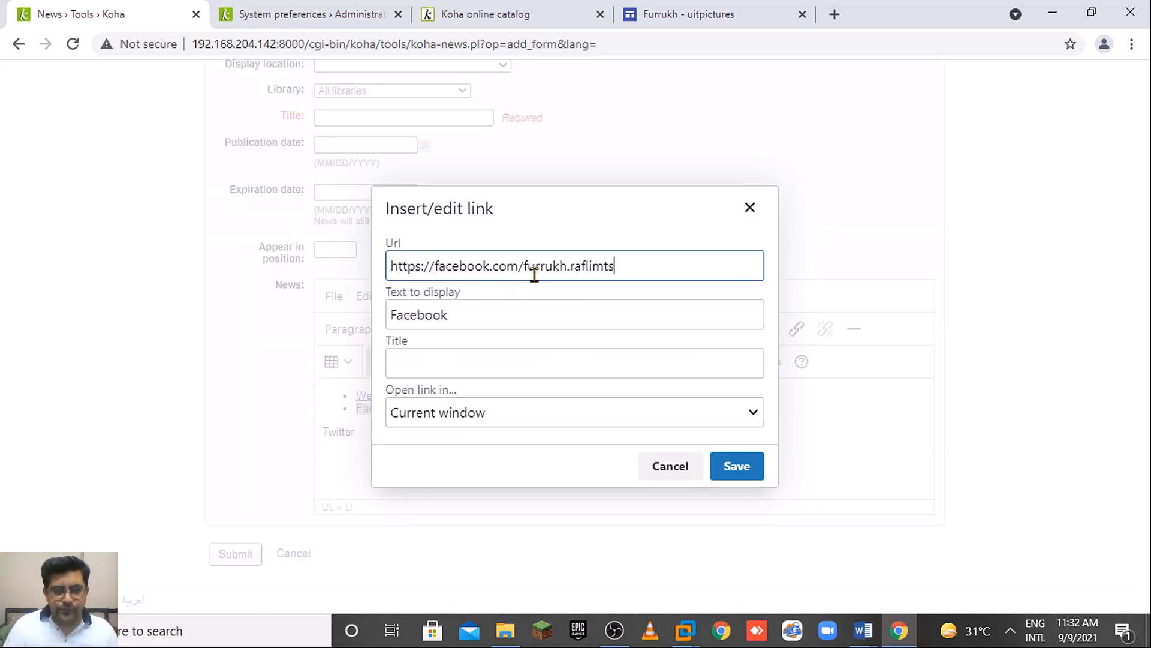
{"action": "left_click", "coordinate": [503, 378]}
{"action": "left_click", "coordinate": [521, 414]}
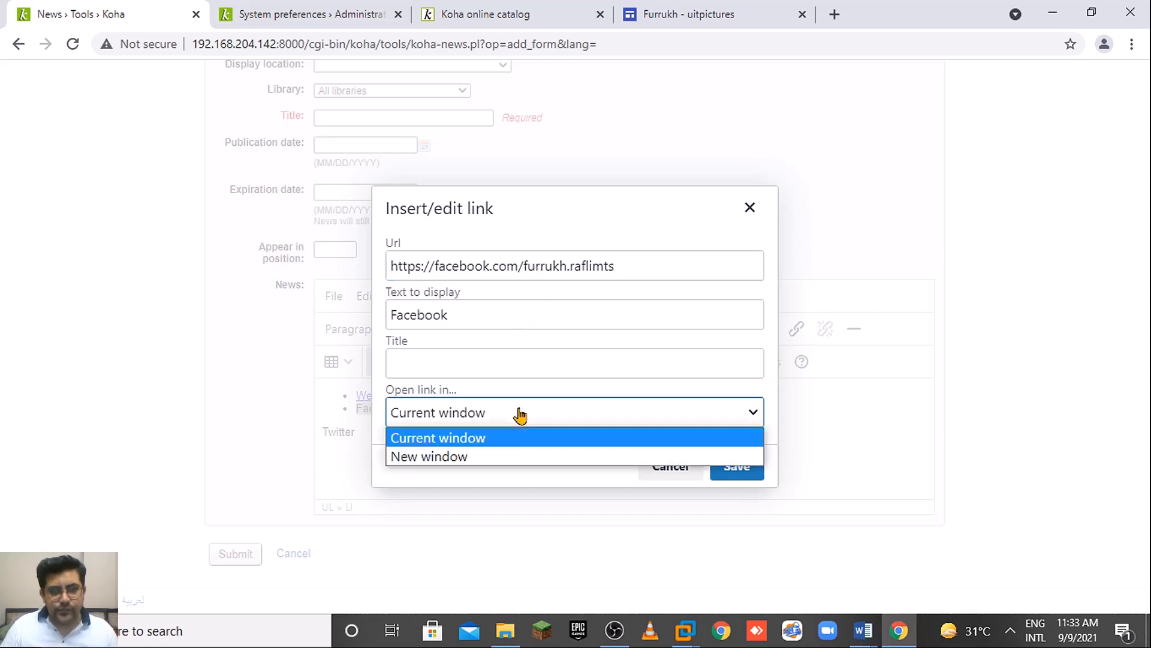
{"action": "left_click", "coordinate": [487, 458]}
{"action": "left_click", "coordinate": [757, 469]}
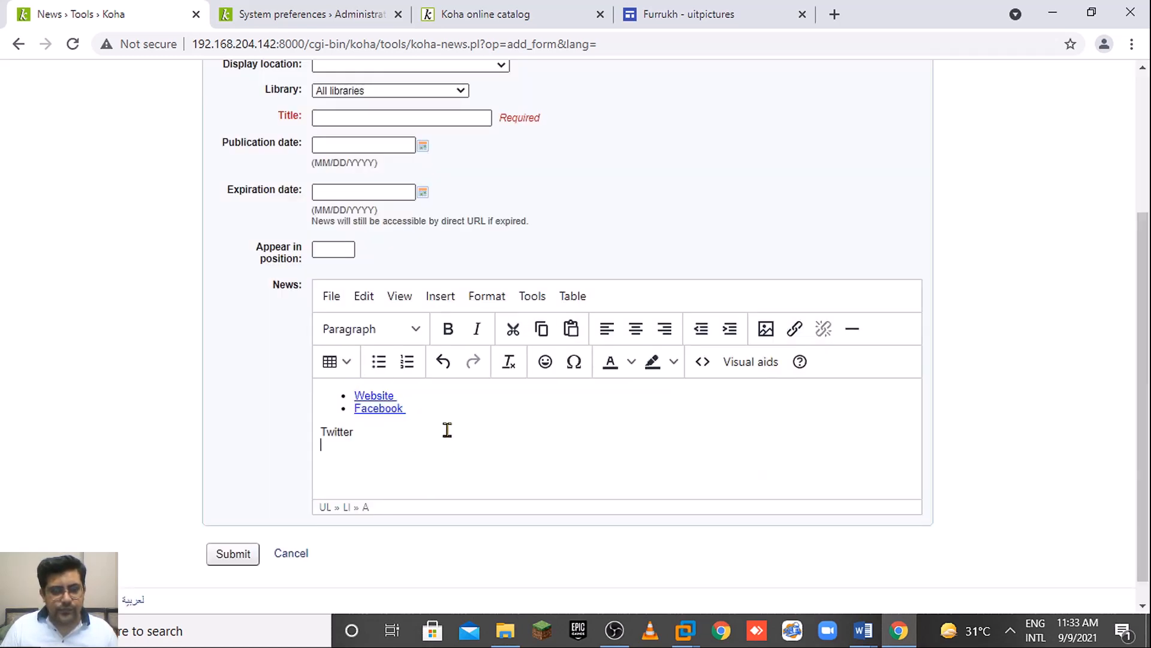
Make Twitter the third bullet below Facebook and select it.
{"action": "left_click", "coordinate": [439, 412]}
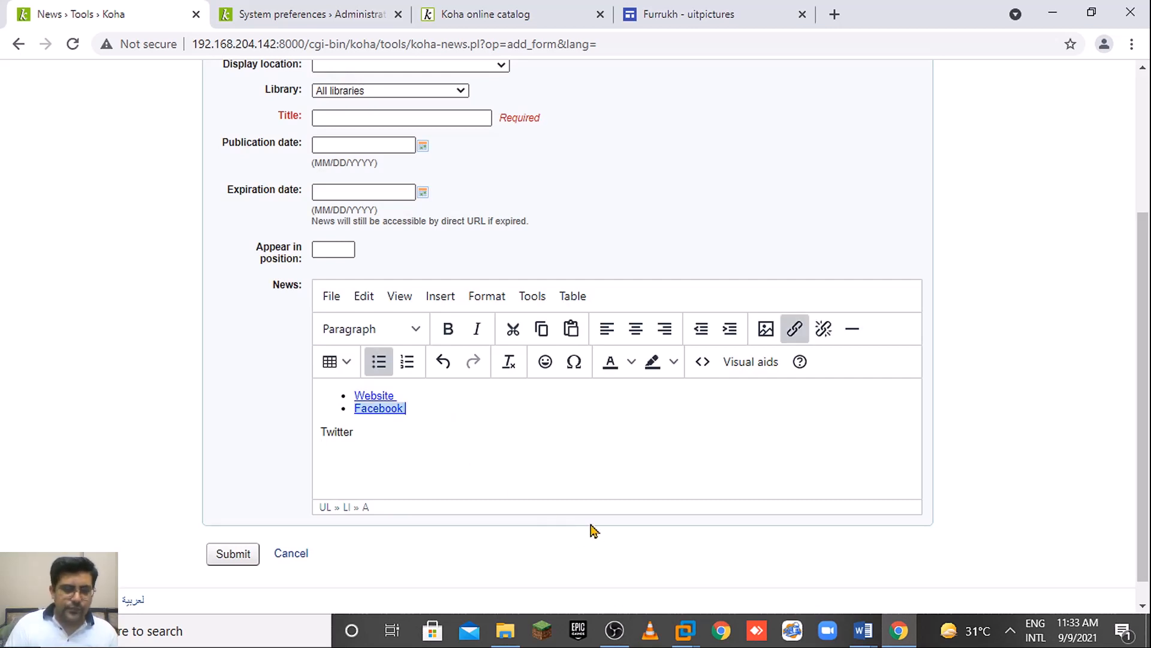
{"action": "key", "text": "Return"}
{"action": "key", "text": "Delete"}
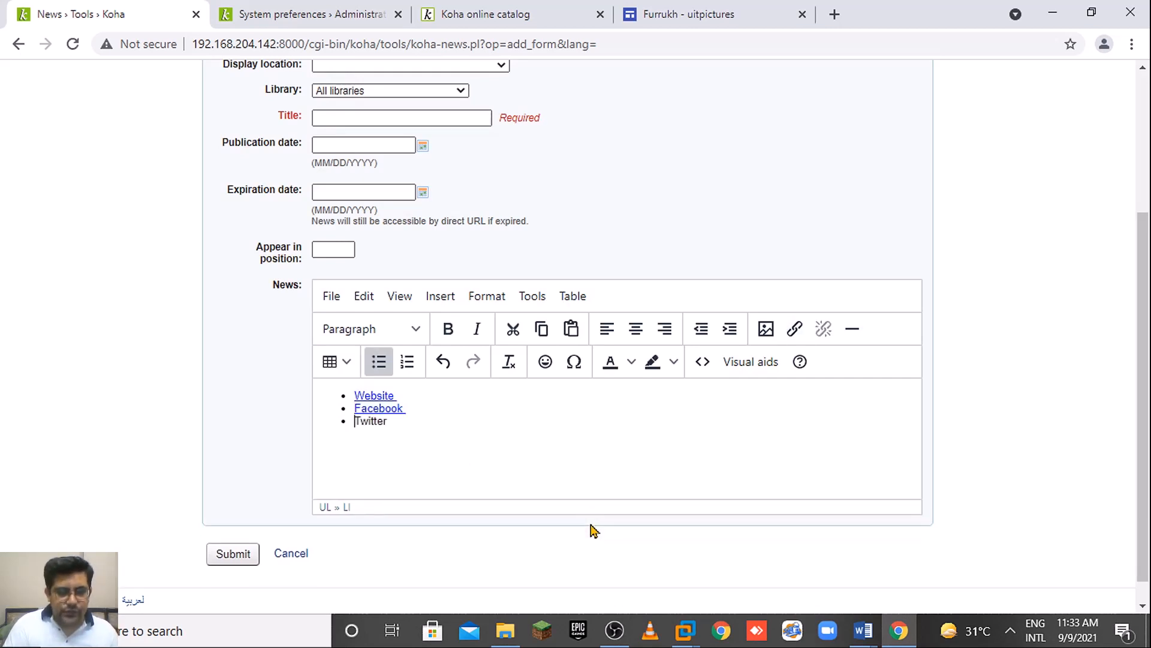
{"action": "key", "text": "shift+End"}
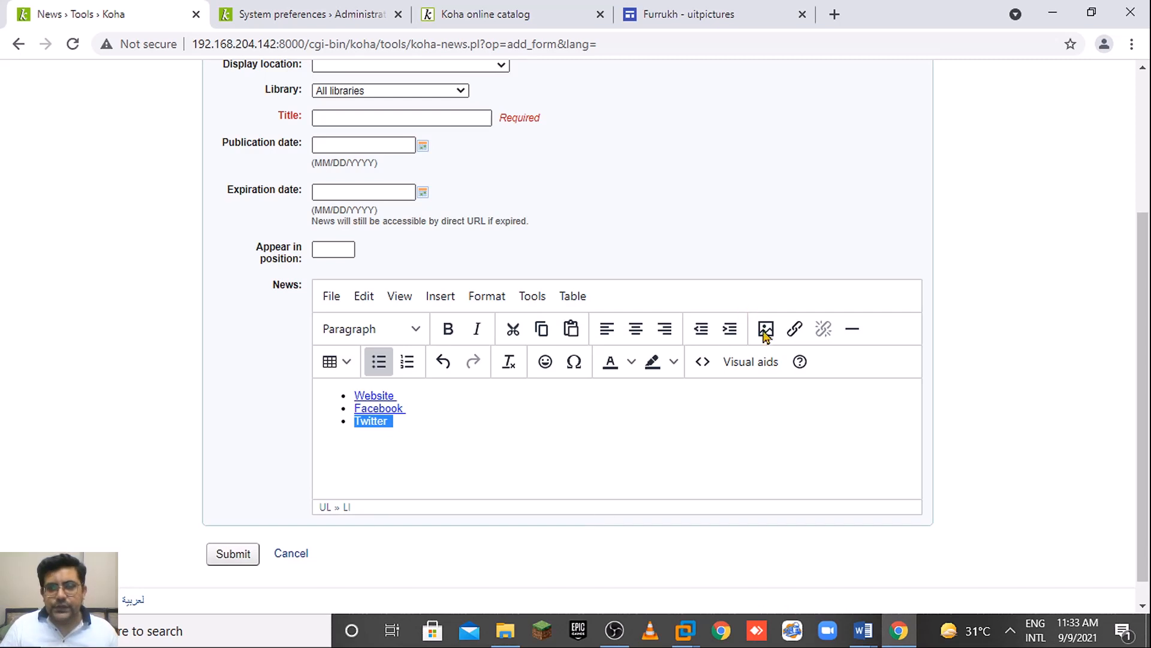
{"action": "left_click", "coordinate": [795, 329]}
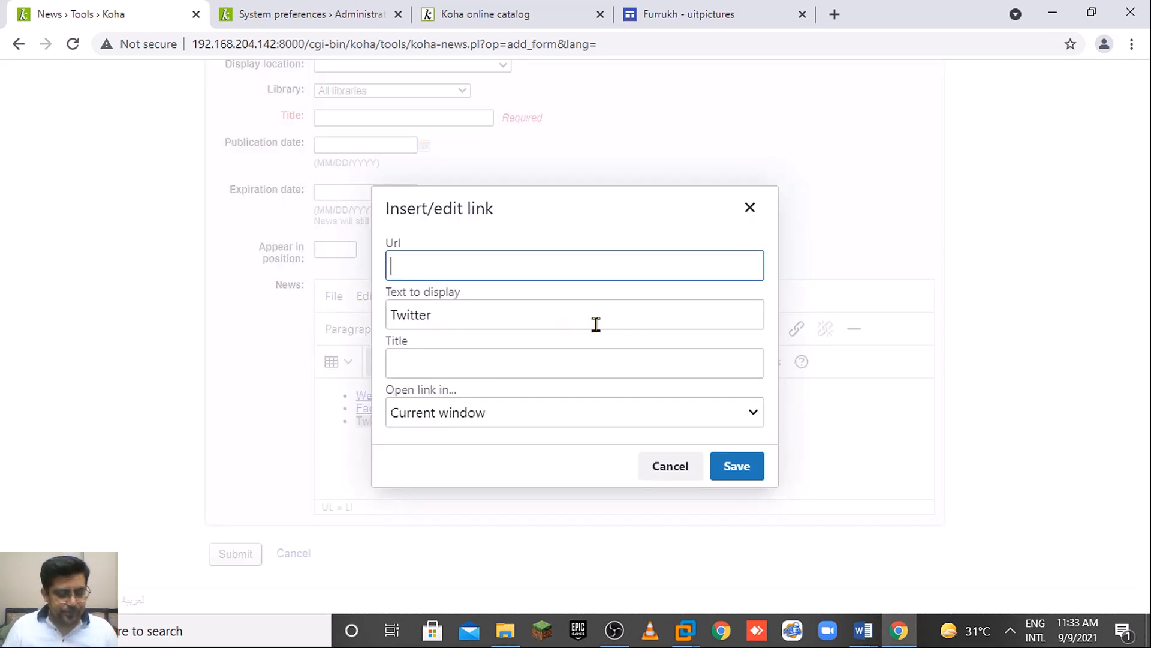
{"action": "type", "text": "htt"}
{"action": "key", "text": "Down"}
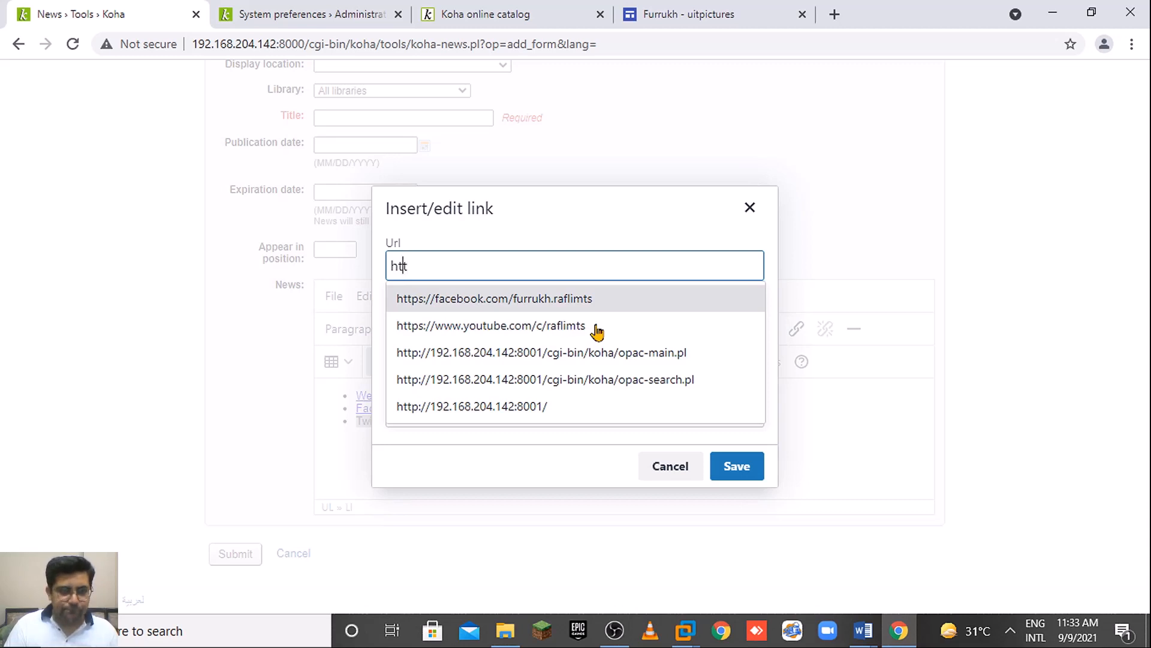
{"action": "type", "text": "ttps:"}
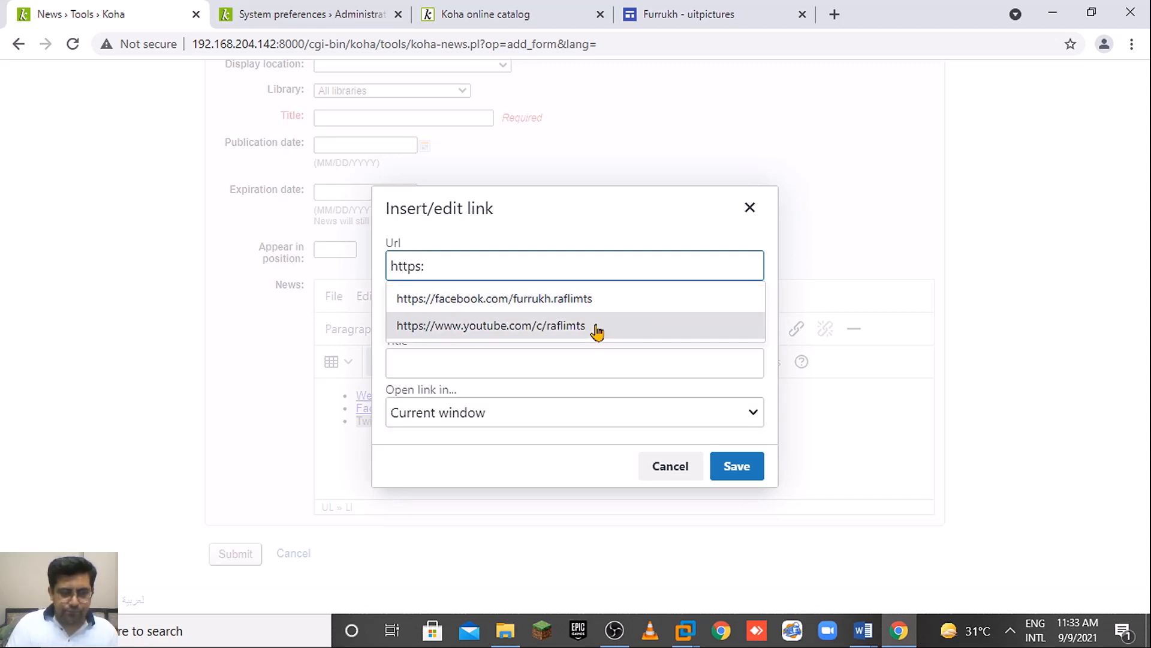
{"action": "type", "text": "//twitter.com/raflimts"}
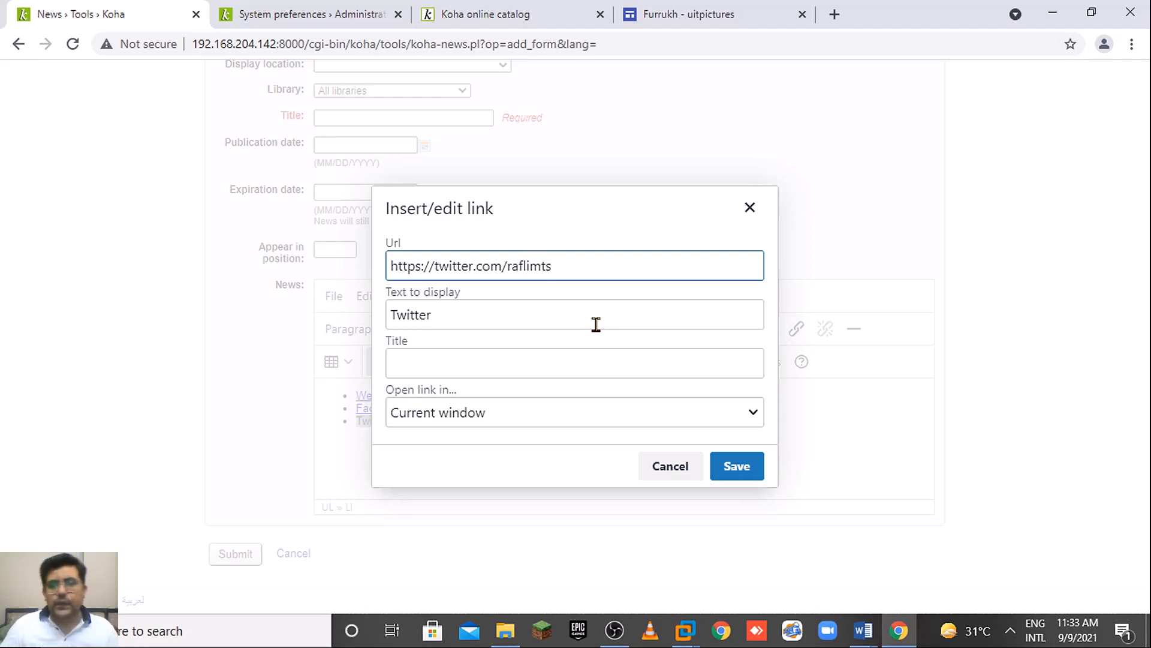
{"action": "left_click", "coordinate": [602, 368]}
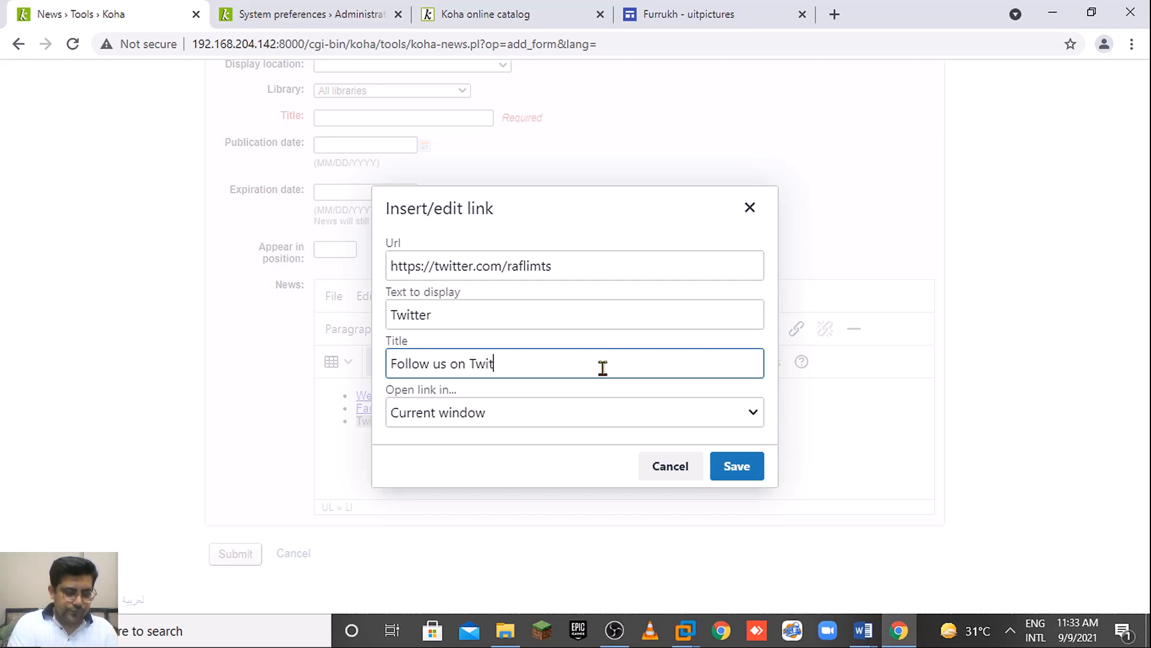
{"action": "left_click", "coordinate": [737, 465]}
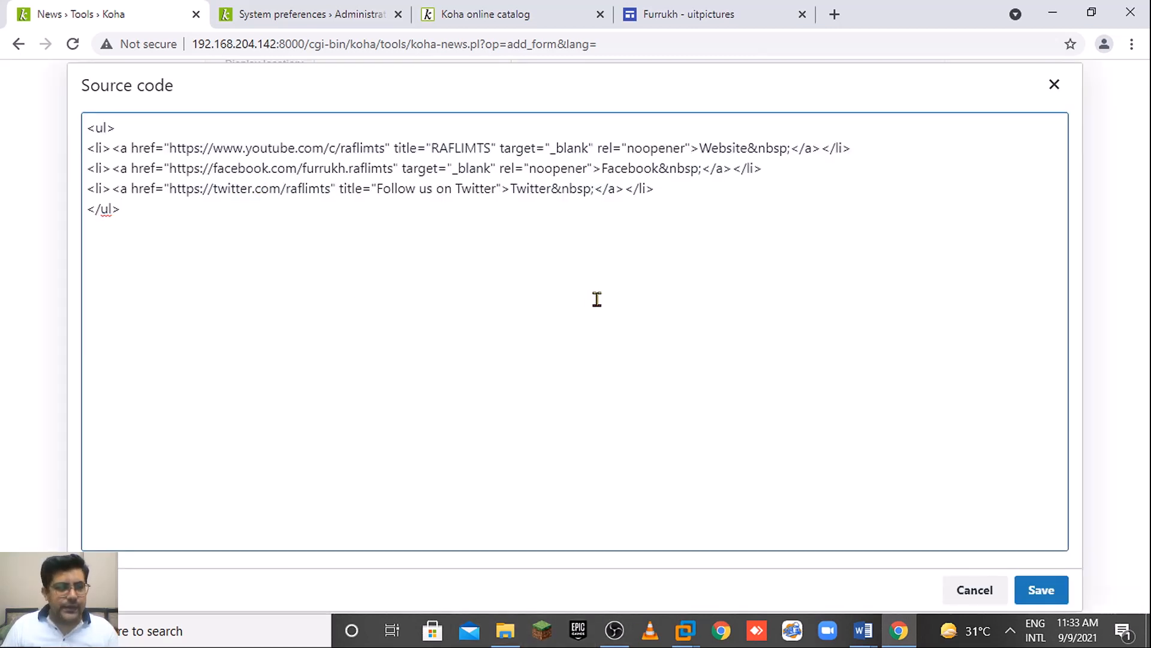
Paste the three-link list HTML into OpacNav, save all OPAC preferences, and view the online catalog.
{"action": "key", "text": "ctrl+a"}
{"action": "key", "text": "ctrl+c"}
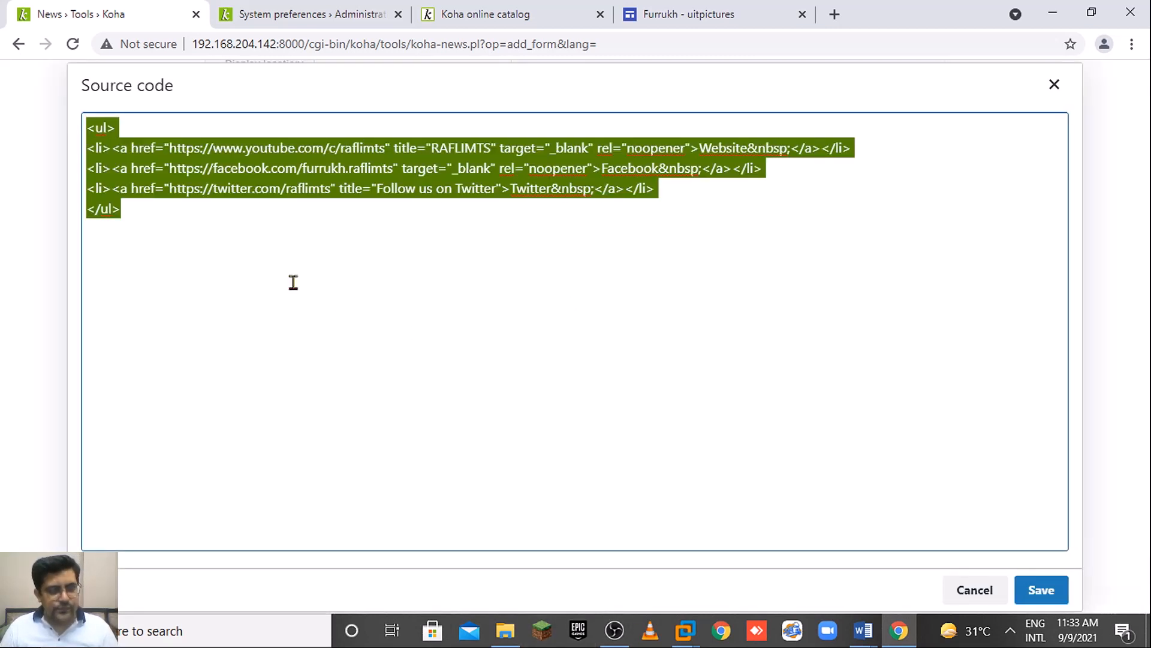
{"action": "left_click", "coordinate": [999, 594]}
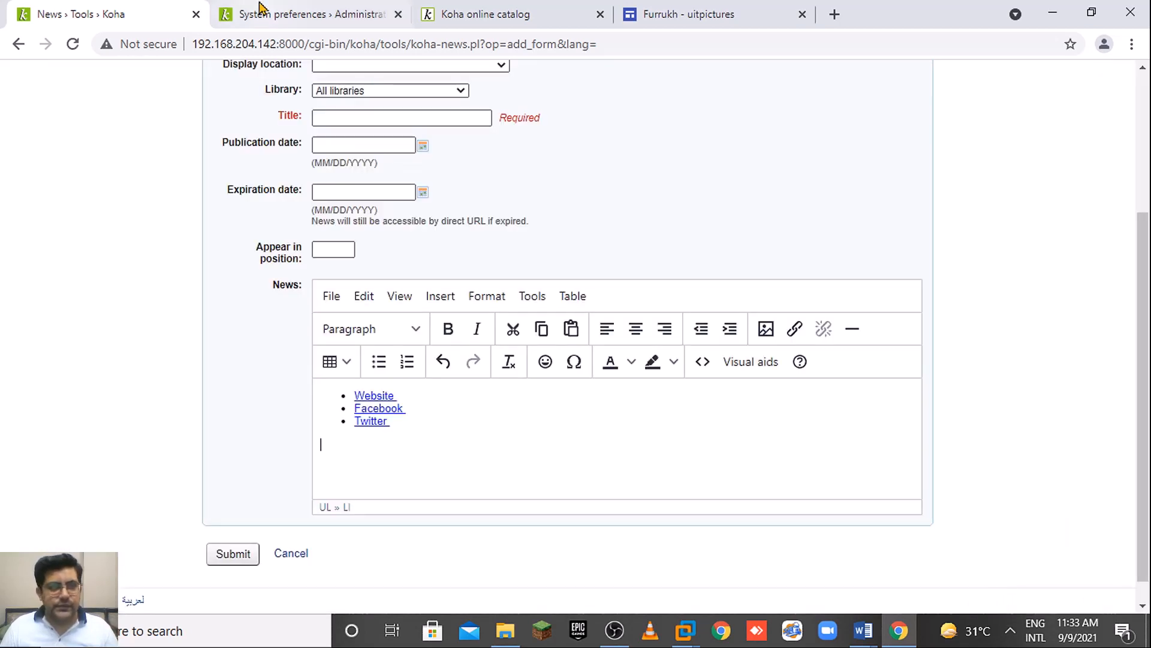
{"action": "left_click", "coordinate": [303, 13]}
{"action": "key", "text": "ctrl+v"}
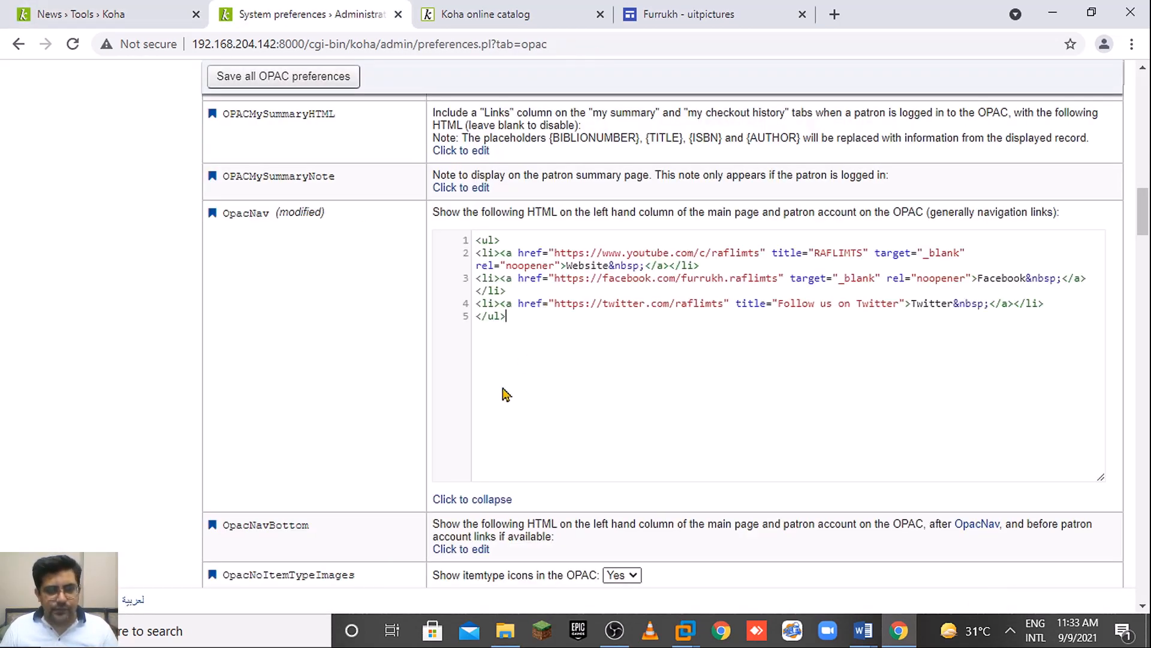
{"action": "left_click", "coordinate": [276, 82]}
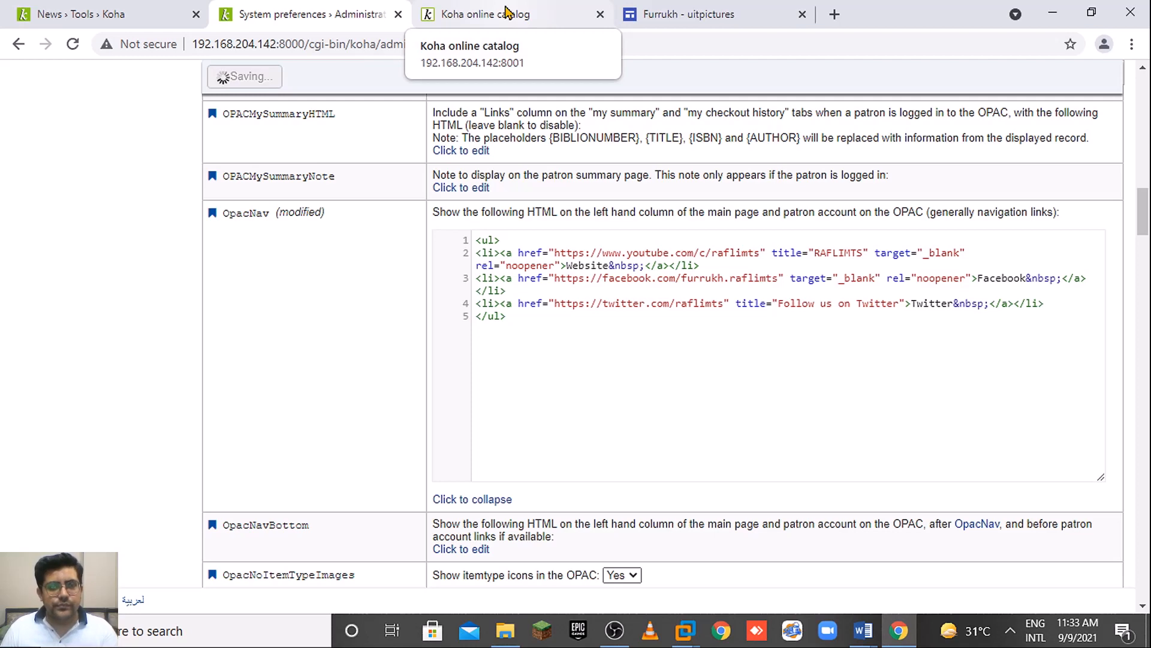
{"action": "left_click", "coordinate": [507, 14]}
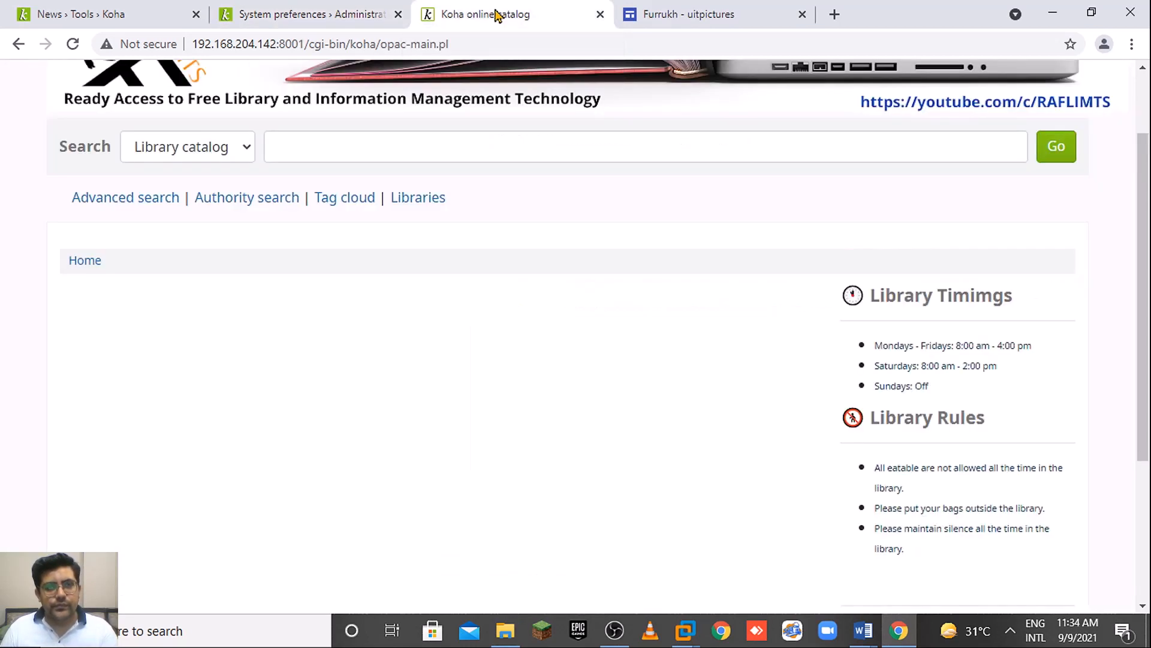
Reload the online catalog page so the new Website, Facebook and Twitter links appear.
{"action": "left_click", "coordinate": [472, 37]}
{"action": "key", "text": "Return"}
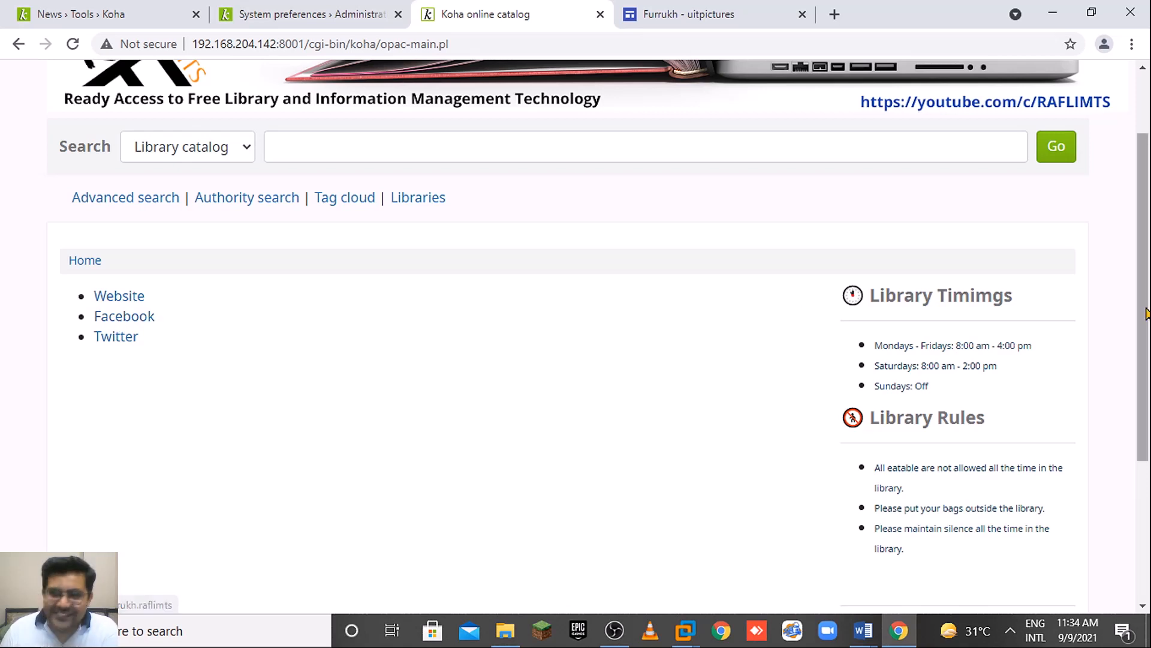
{"action": "scroll", "coordinate": [917, 453], "scroll_direction": "down", "scroll_amount": 4}
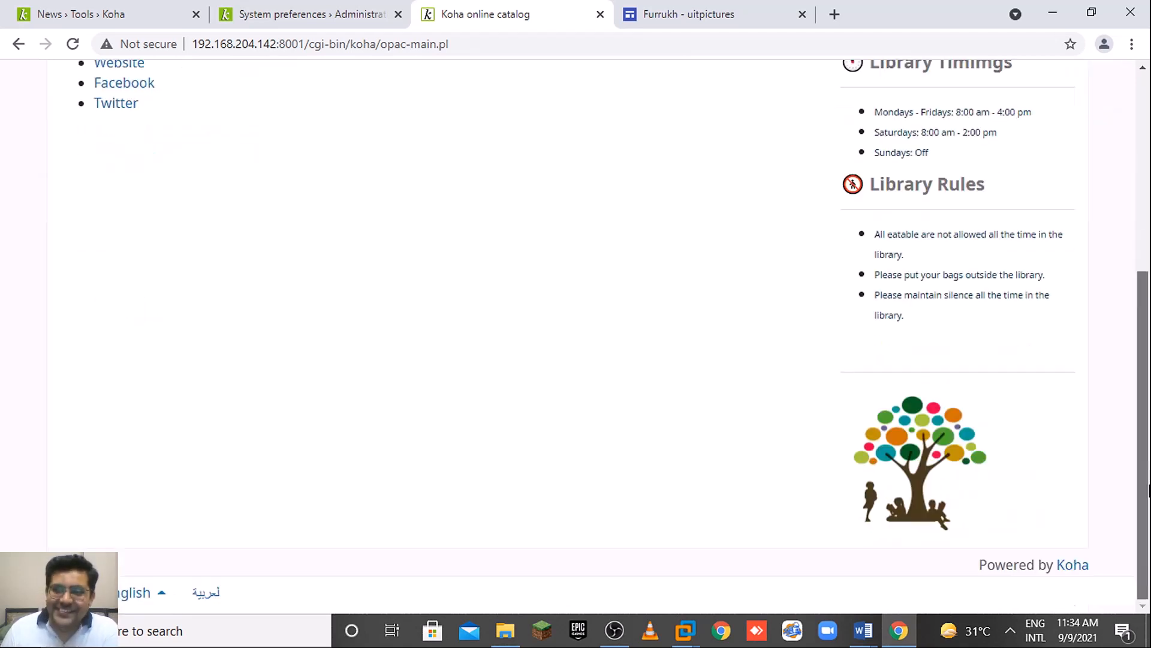
Test the logo's Website link and view the Facebook page, returning to the catalog each time.
{"action": "left_click", "coordinate": [917, 453]}
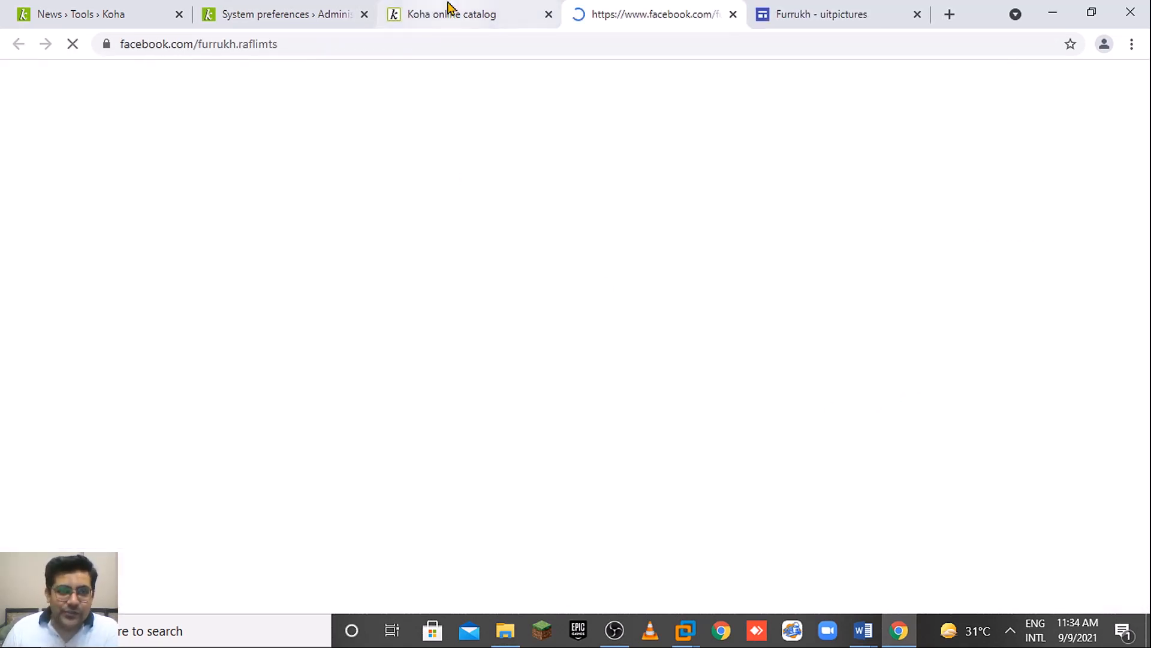
{"action": "left_click", "coordinate": [449, 9]}
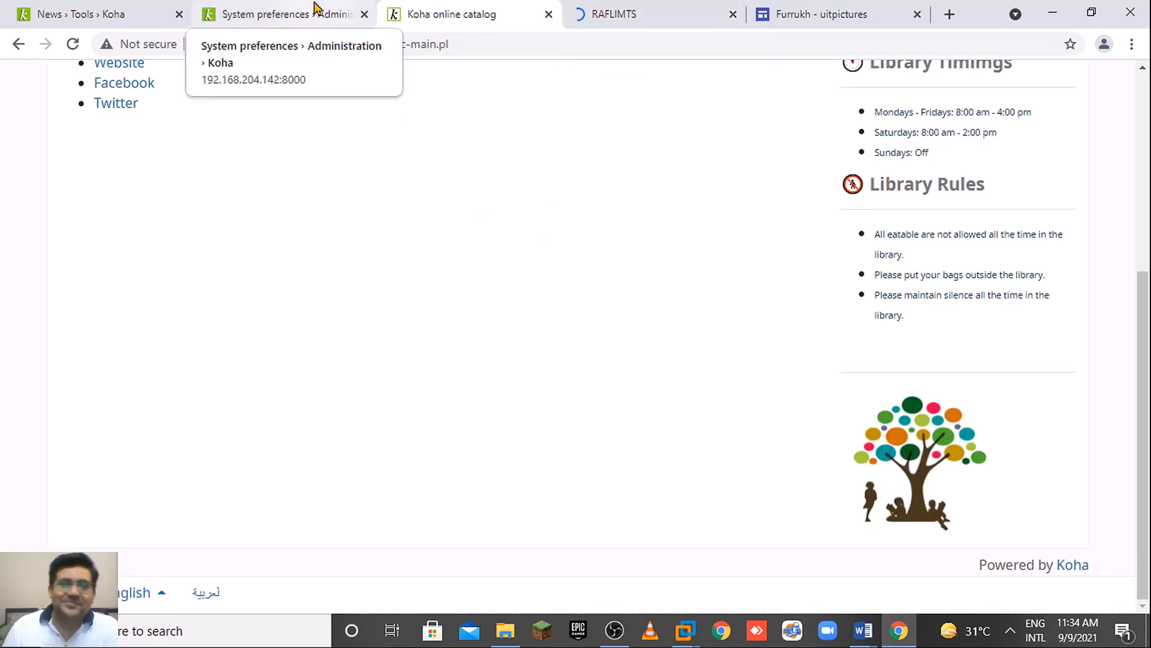
{"action": "scroll", "coordinate": [1148, 456], "scroll_direction": "up", "scroll_amount": 2}
{"action": "left_click_drag", "start_coordinate": [1149, 452], "coordinate": [1144, 445]}
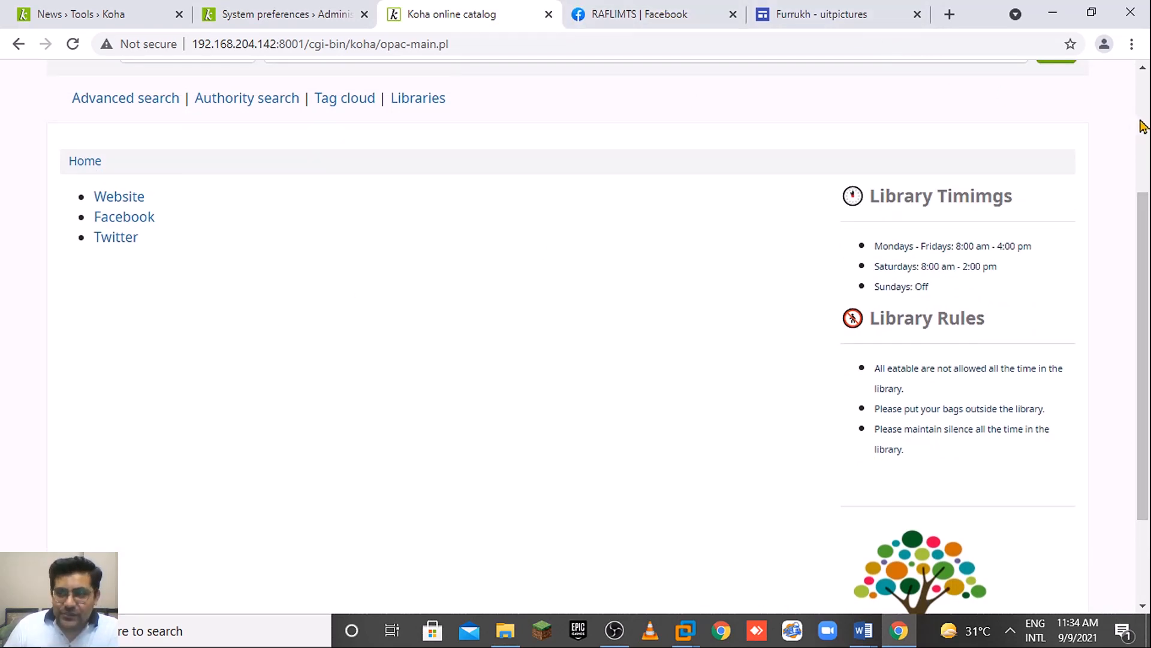
{"action": "scroll", "coordinate": [1145, 189], "scroll_direction": "up", "scroll_amount": 1}
{"action": "left_click", "coordinate": [679, 9]}
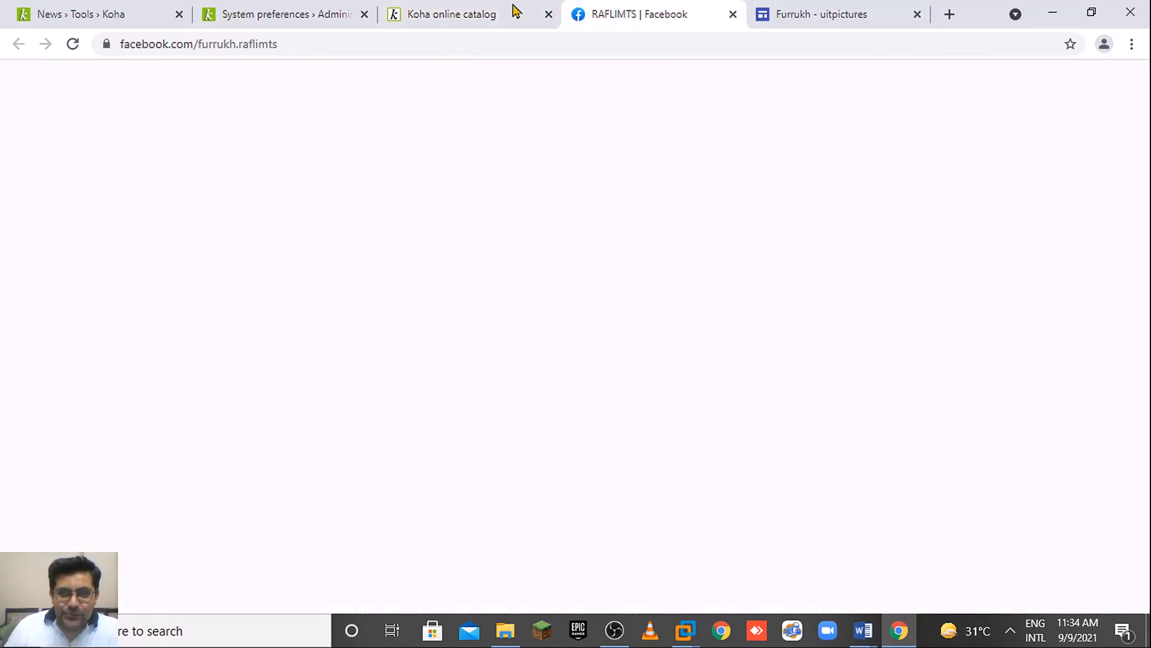
{"action": "left_click", "coordinate": [480, 12]}
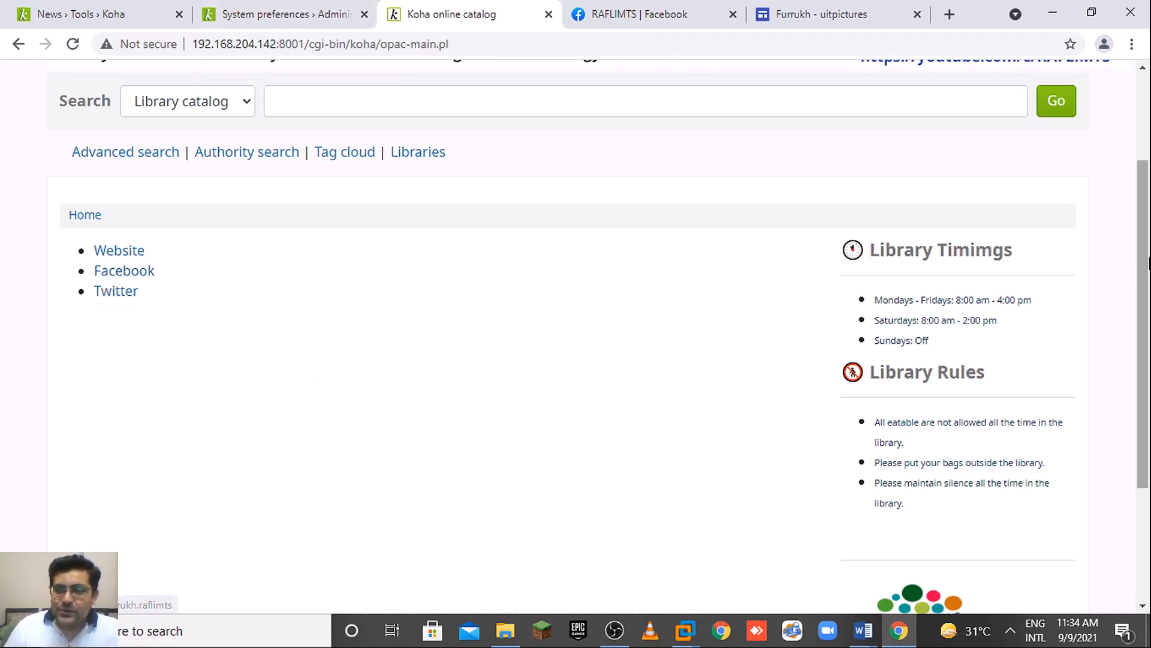
Test the Twitter link, which opens twitter.com/raflimts, then go back to the catalog.
{"action": "scroll", "coordinate": [540, 330], "scroll_direction": "down", "scroll_amount": 3}
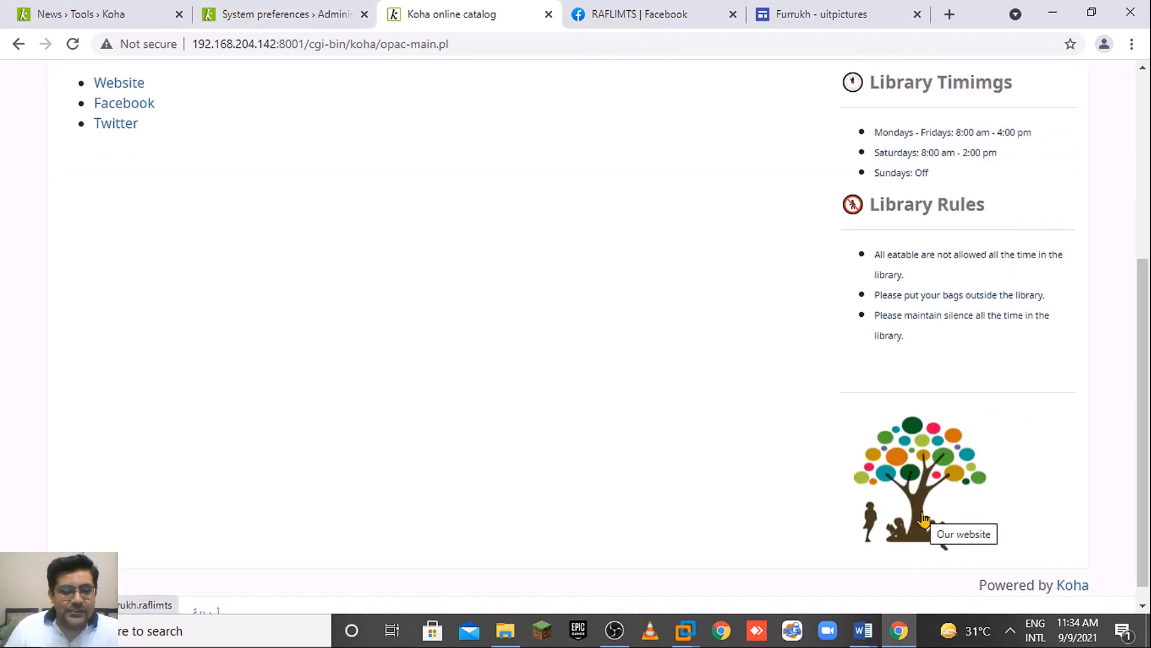
{"action": "scroll", "coordinate": [603, 86], "scroll_direction": "up", "scroll_amount": 3}
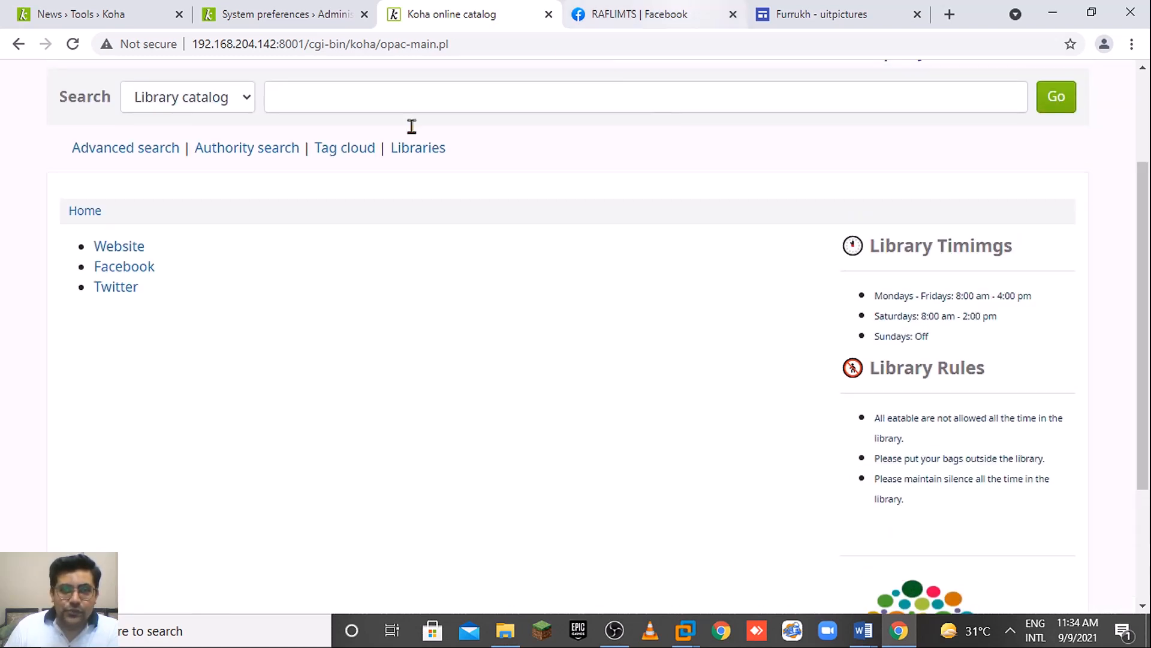
{"action": "left_click", "coordinate": [117, 287]}
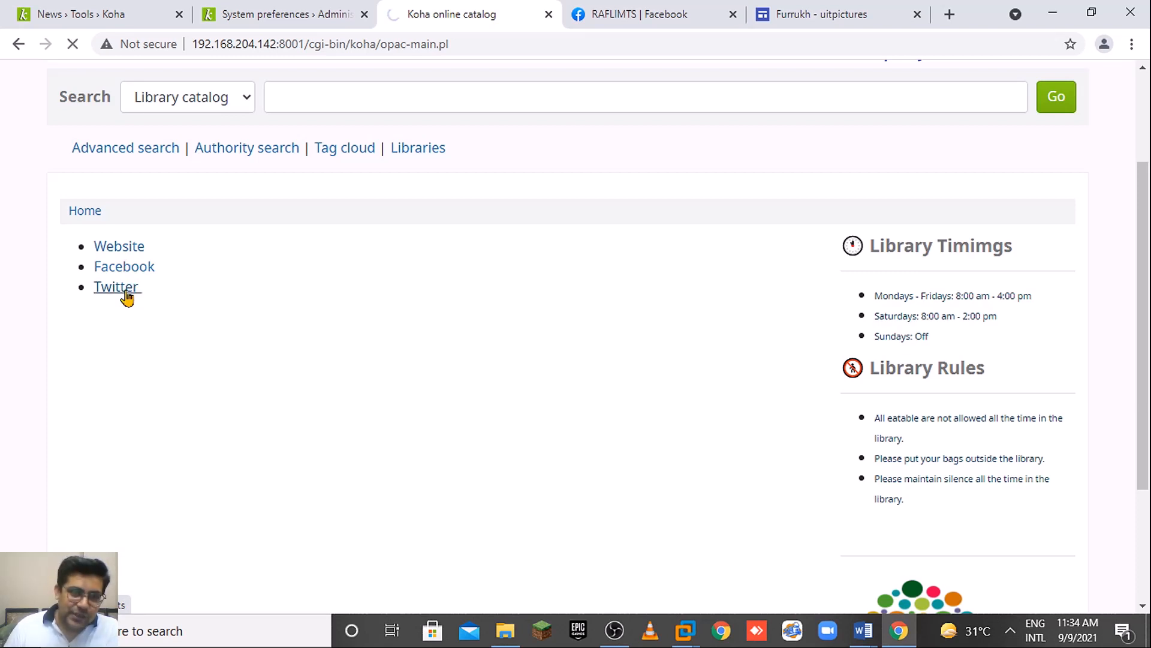
{"action": "left_click", "coordinate": [19, 44]}
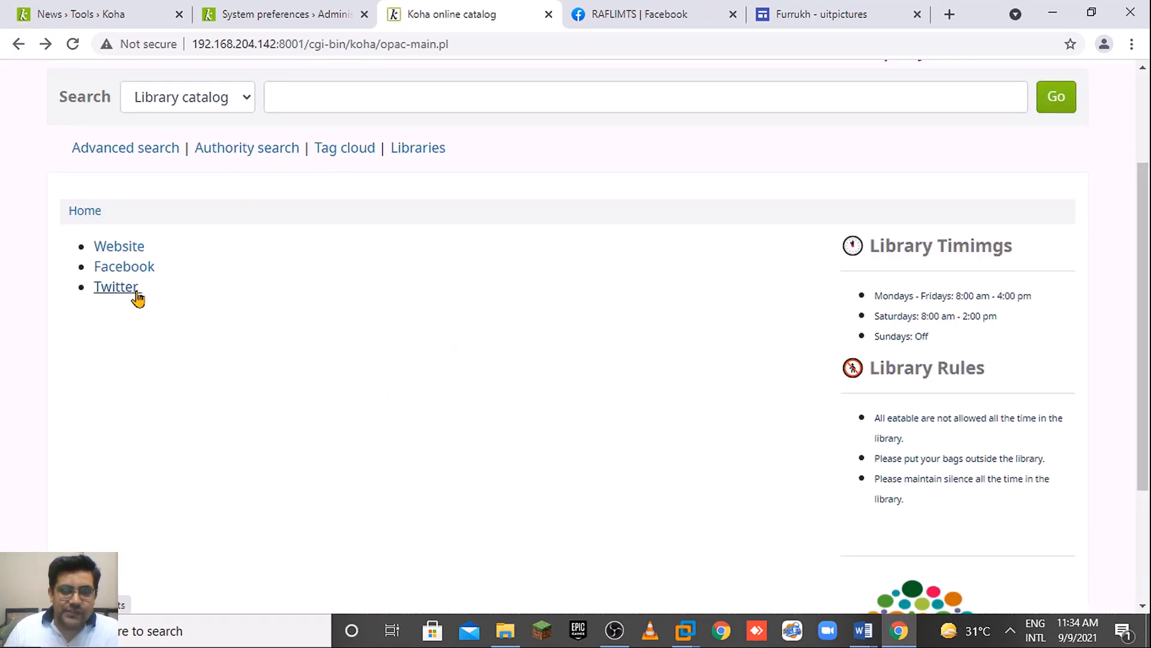
In the news editor, set the Twitter link to open in a new window.
{"action": "left_click", "coordinate": [243, 9]}
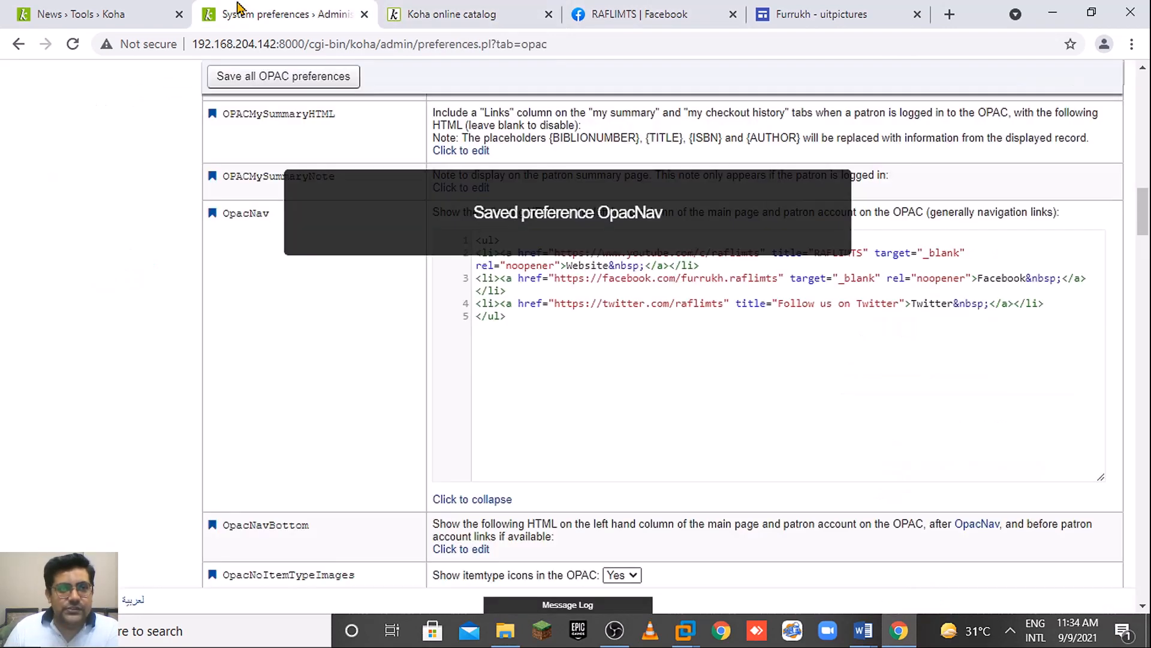
{"action": "left_click", "coordinate": [100, 9]}
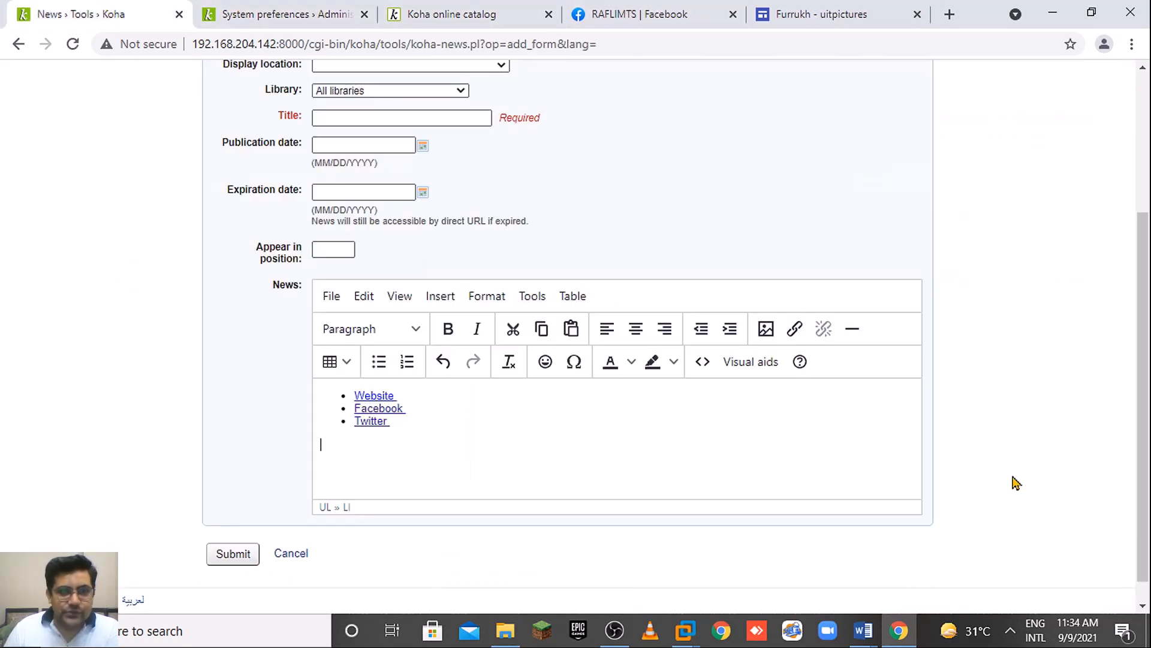
{"action": "left_click", "coordinate": [375, 417]}
{"action": "left_click", "coordinate": [794, 328]}
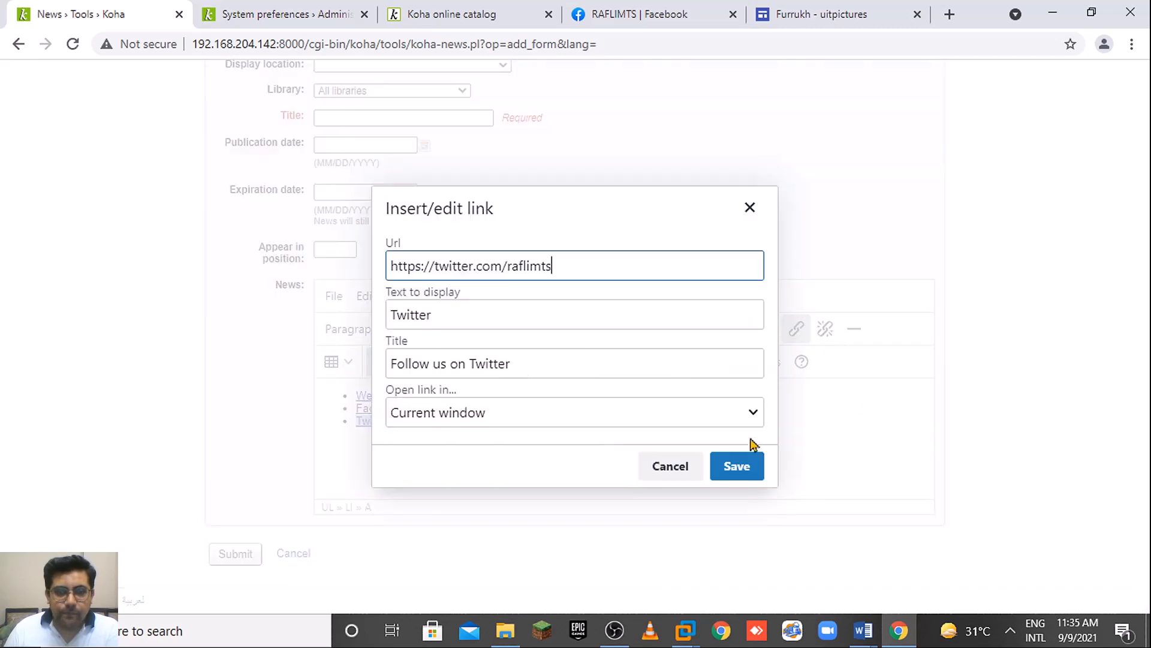
{"action": "left_click", "coordinate": [527, 406]}
{"action": "left_click", "coordinate": [499, 461]}
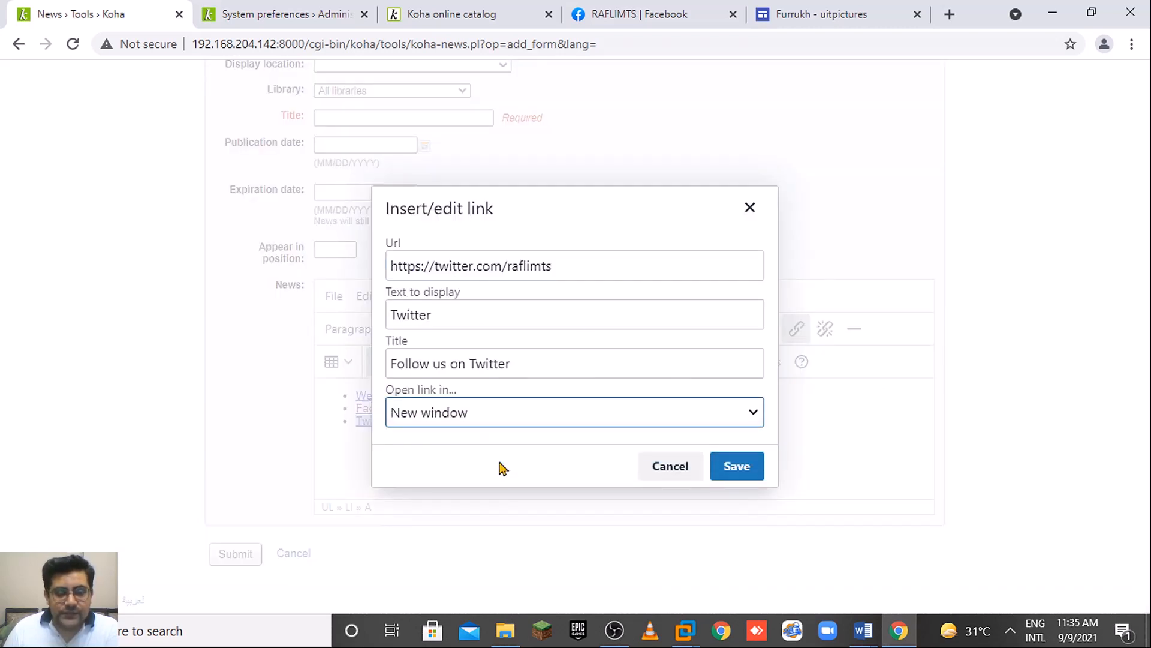
{"action": "left_click", "coordinate": [744, 470]}
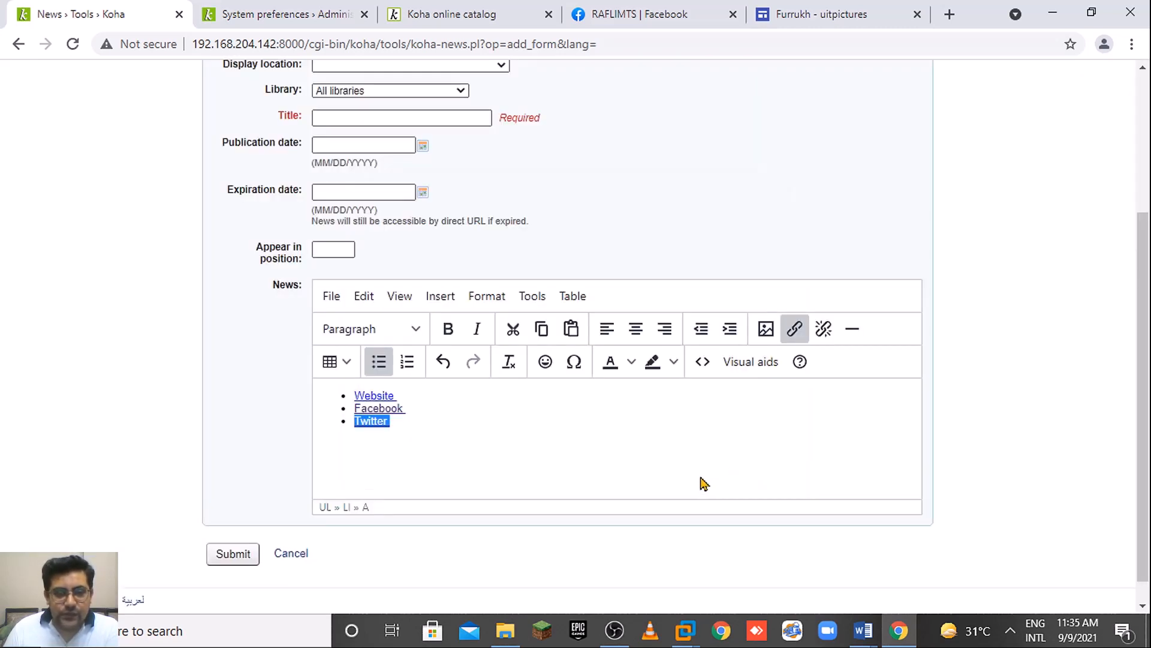
Copy the link list's HTML source and paste it over the existing OpacNav preference.
{"action": "left_click", "coordinate": [563, 444]}
{"action": "left_click", "coordinate": [702, 361]}
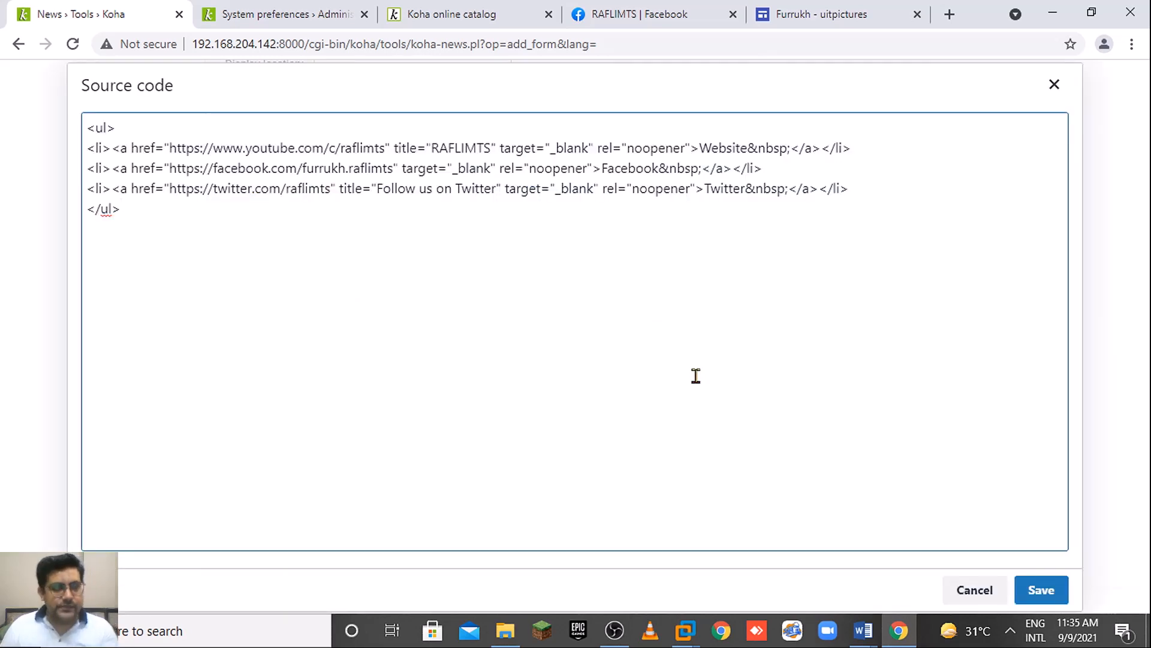
{"action": "key", "text": "ctrl+a"}
{"action": "key", "text": "ctrl+c"}
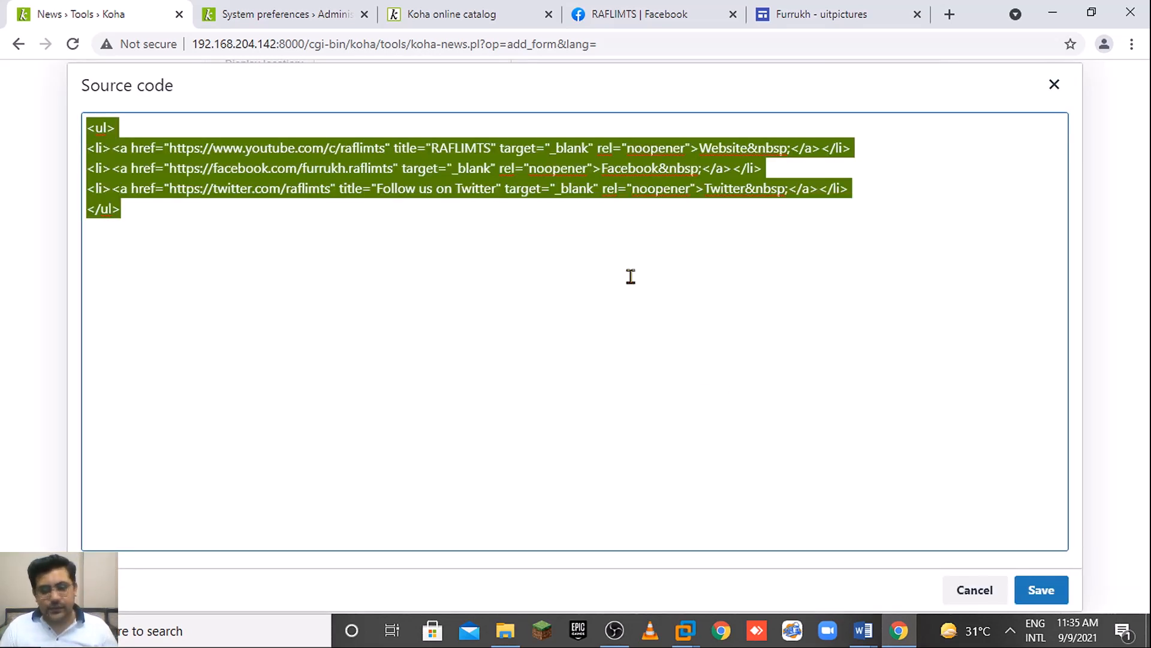
{"action": "left_click", "coordinate": [250, 7]}
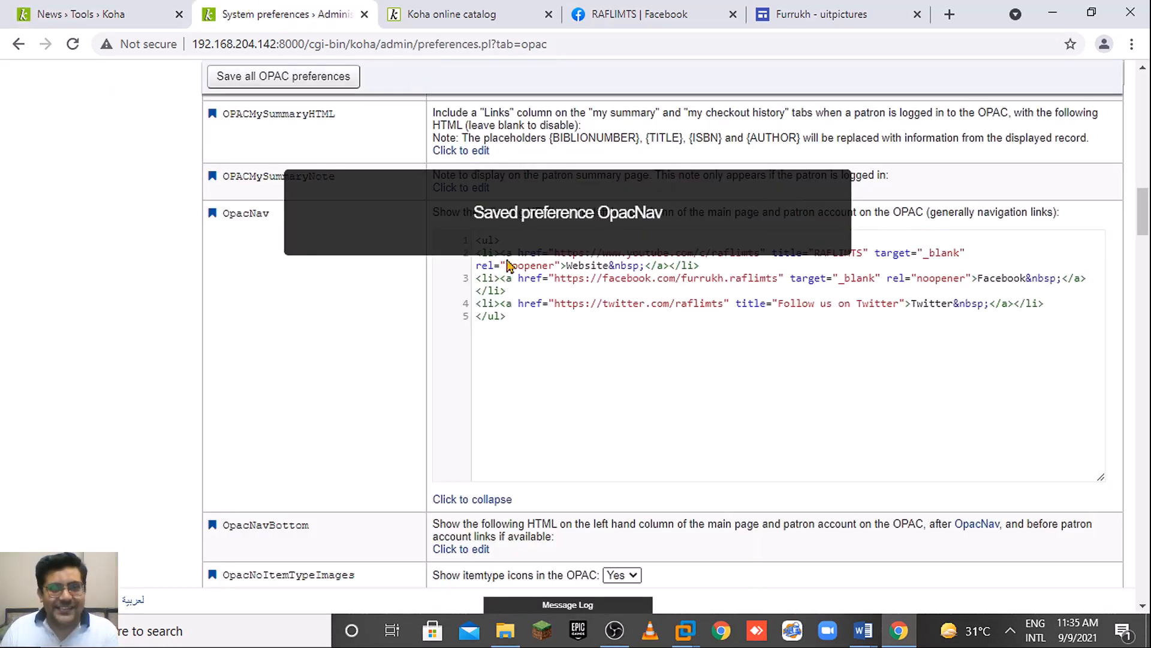
{"action": "key", "text": "ctrl+a"}
{"action": "key", "text": "ctrl+v"}
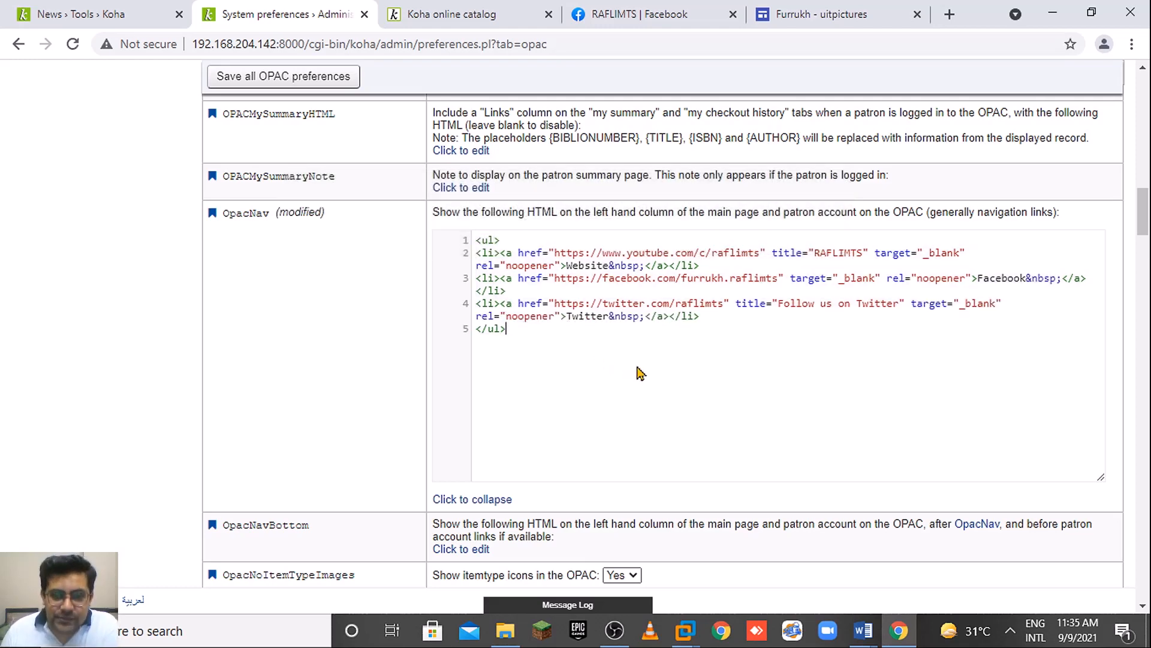
Close the news source code without changes and discard the unsaved news entry.
{"action": "left_click", "coordinate": [480, 8]}
{"action": "left_click", "coordinate": [114, 8]}
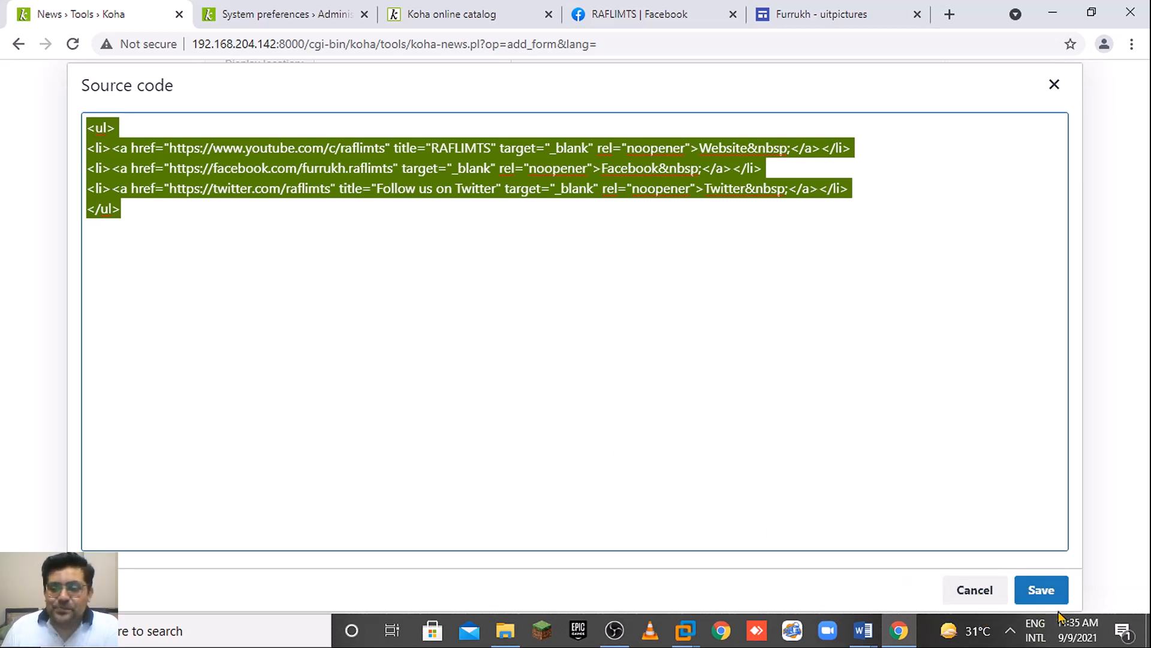
{"action": "left_click", "coordinate": [975, 590]}
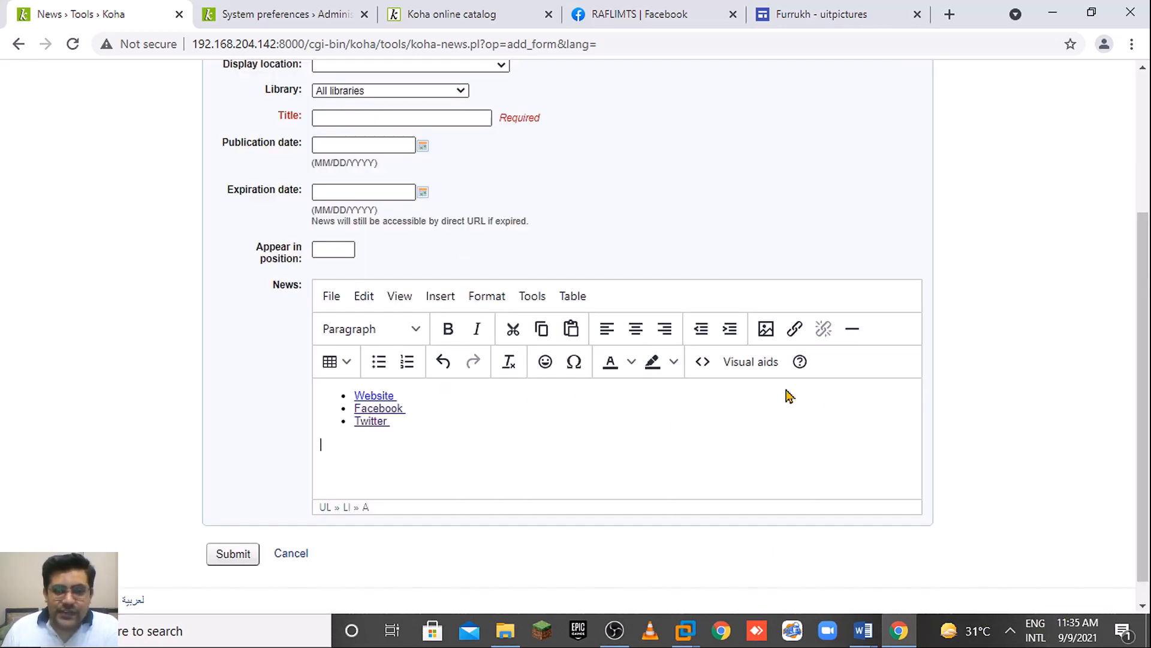
{"action": "left_click", "coordinate": [294, 552]}
Save all OPAC preferences, then go to the public catalog's address bar.
{"action": "left_click", "coordinate": [322, 9]}
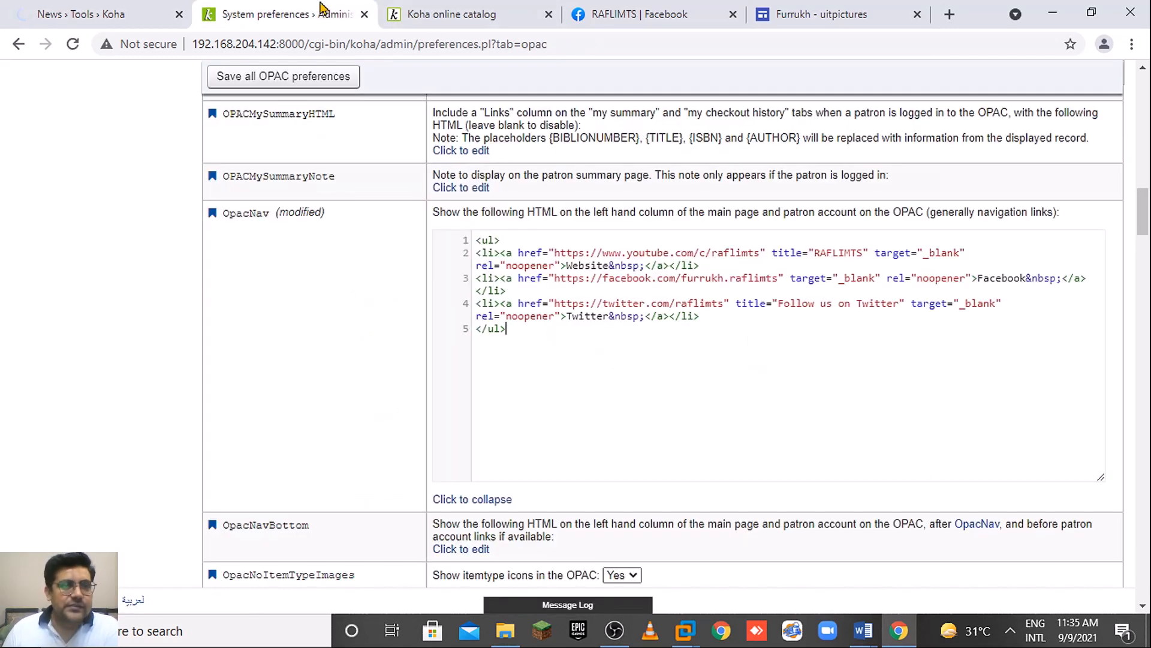
{"action": "left_click", "coordinate": [307, 84]}
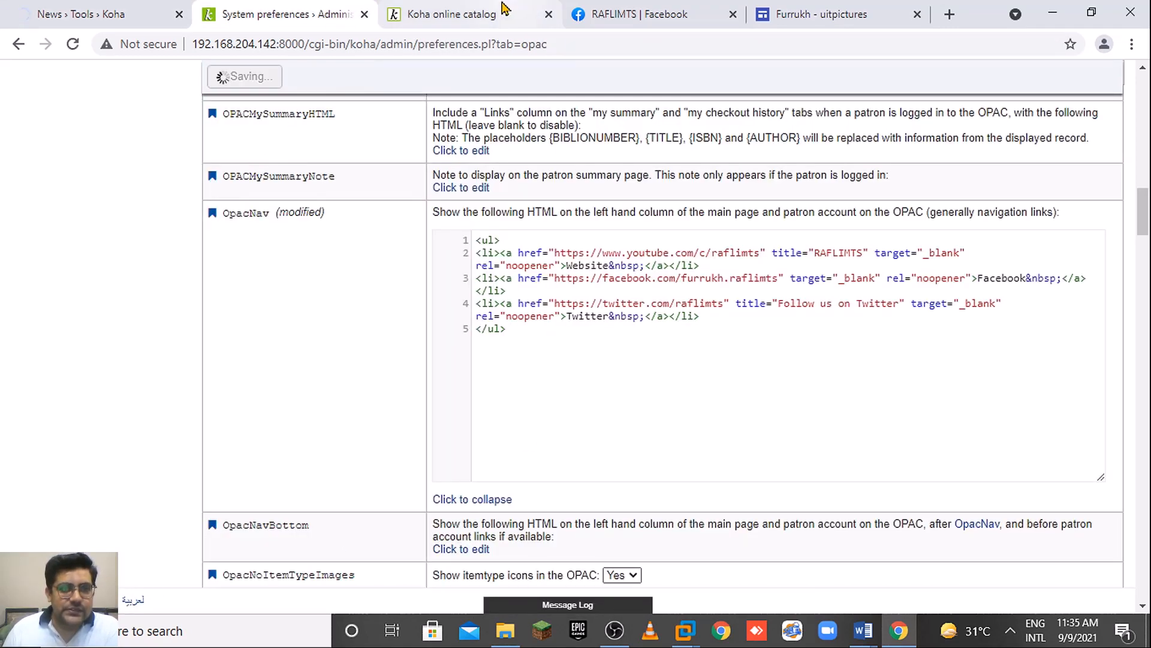
{"action": "left_click", "coordinate": [504, 9]}
{"action": "left_click", "coordinate": [471, 43]}
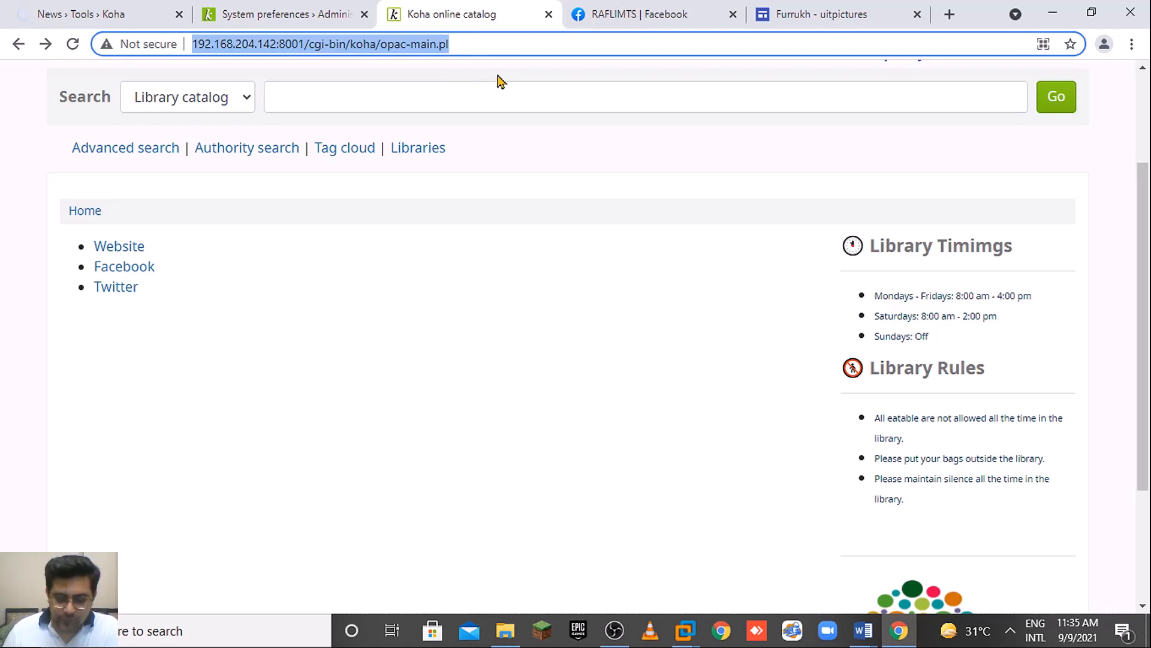
Reload the public catalog, scroll to check the three links, and return to the add-news form.
{"action": "key", "text": "Return"}
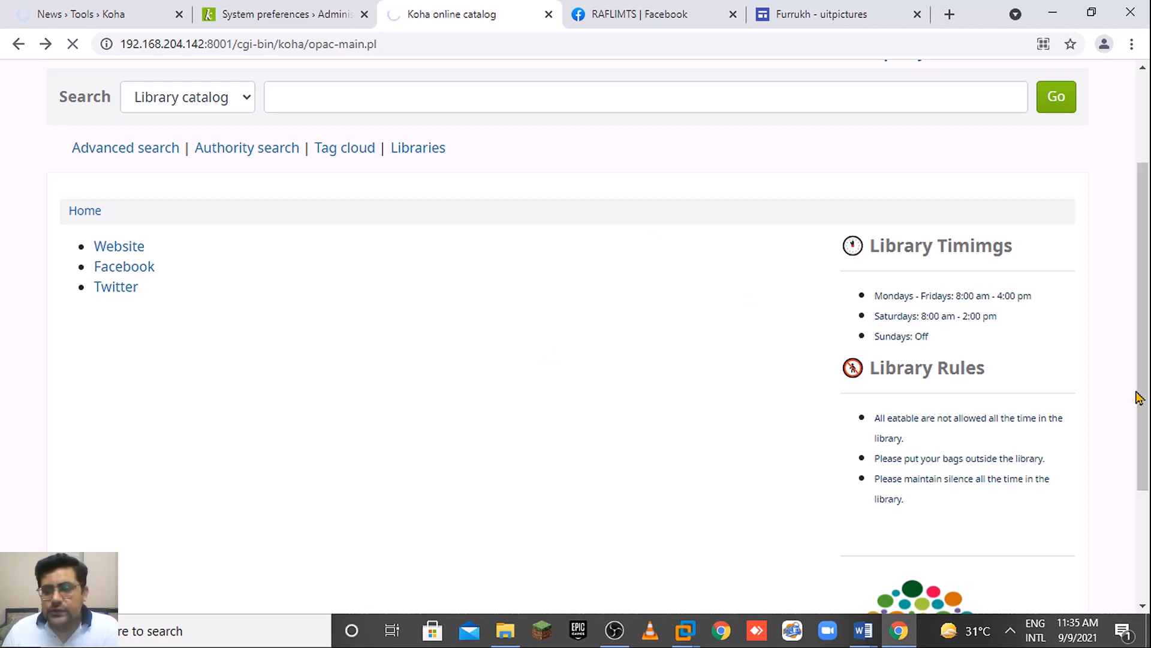
{"action": "left_click_drag", "start_coordinate": [1139, 393], "coordinate": [1148, 504]}
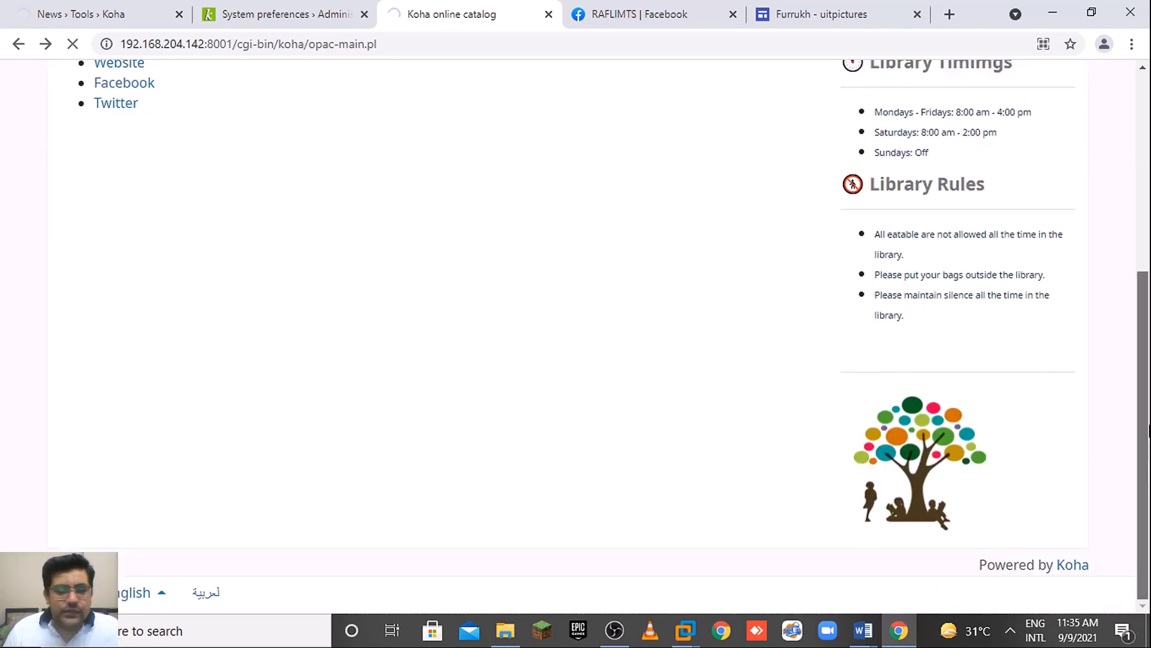
{"action": "left_click", "coordinate": [323, 9]}
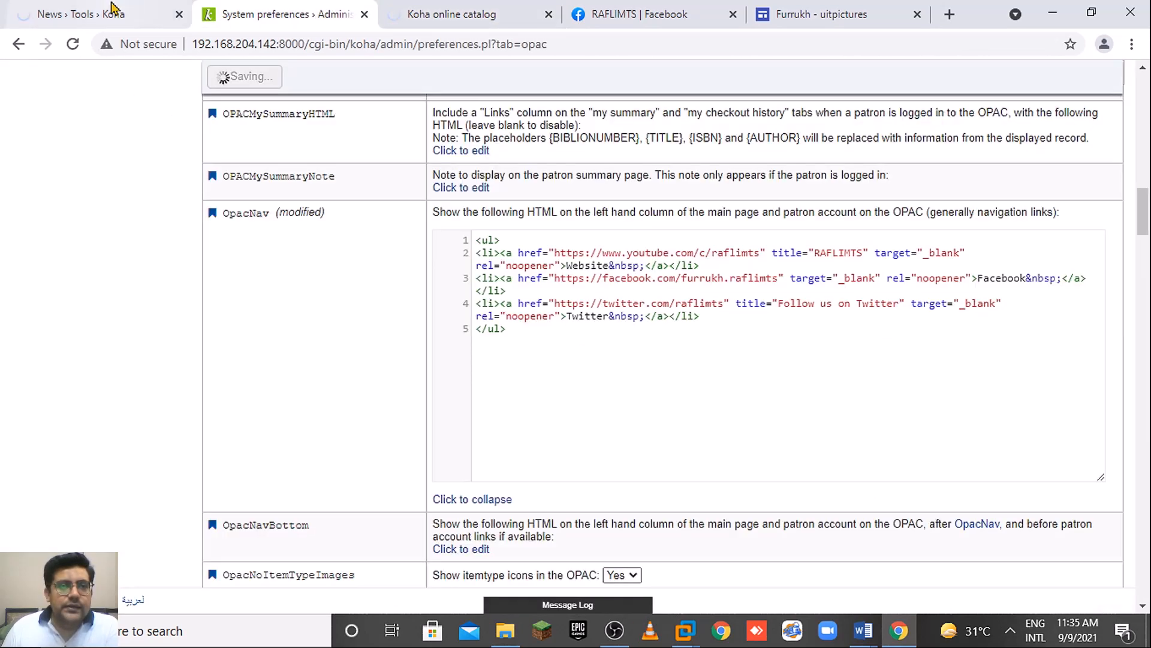
{"action": "left_click", "coordinate": [112, 9]}
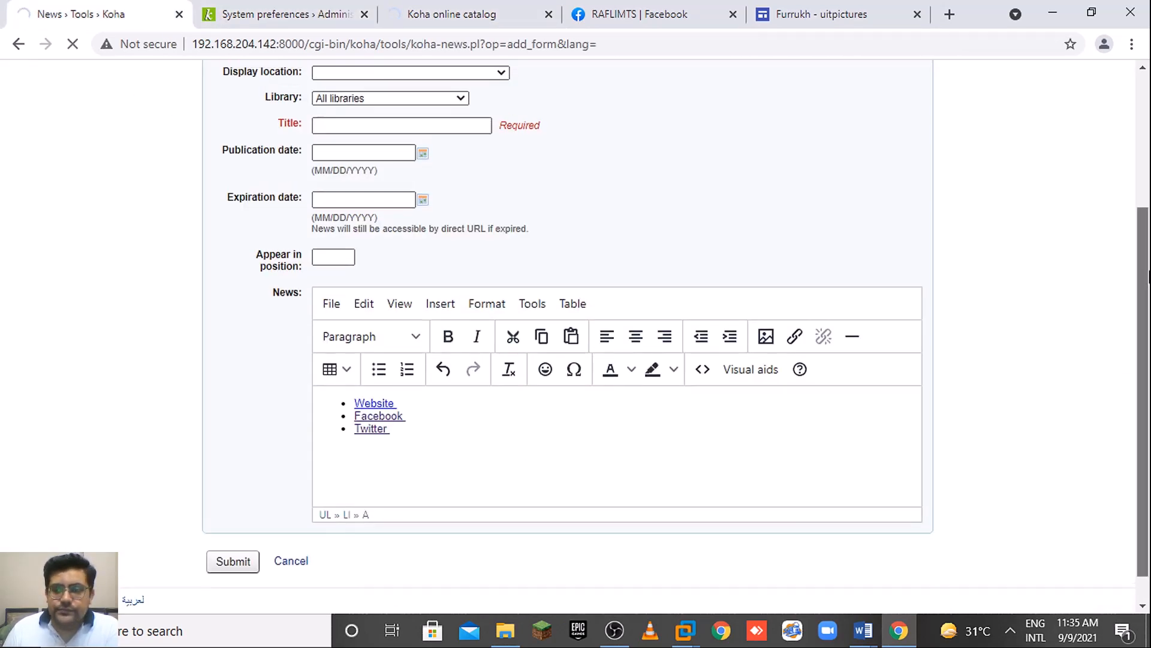
{"action": "scroll", "coordinate": [630, 275], "scroll_direction": "up", "scroll_amount": 2}
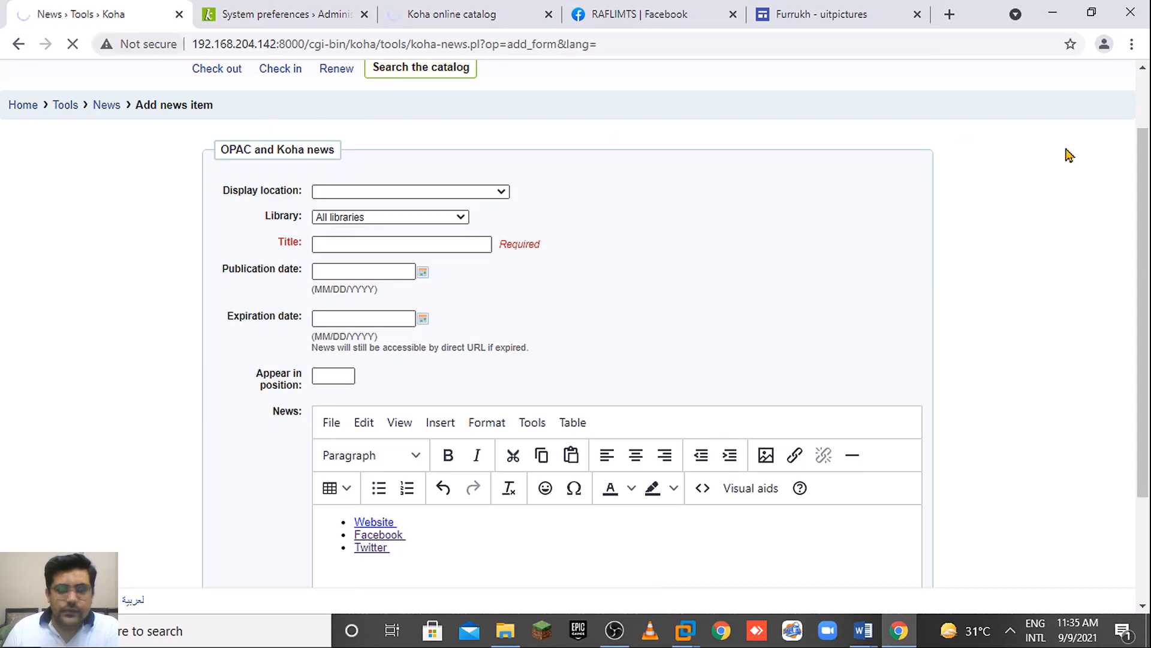
Go to the news list and start a new news entry.
{"action": "left_click_drag", "start_coordinate": [1147, 223], "coordinate": [1148, 239]}
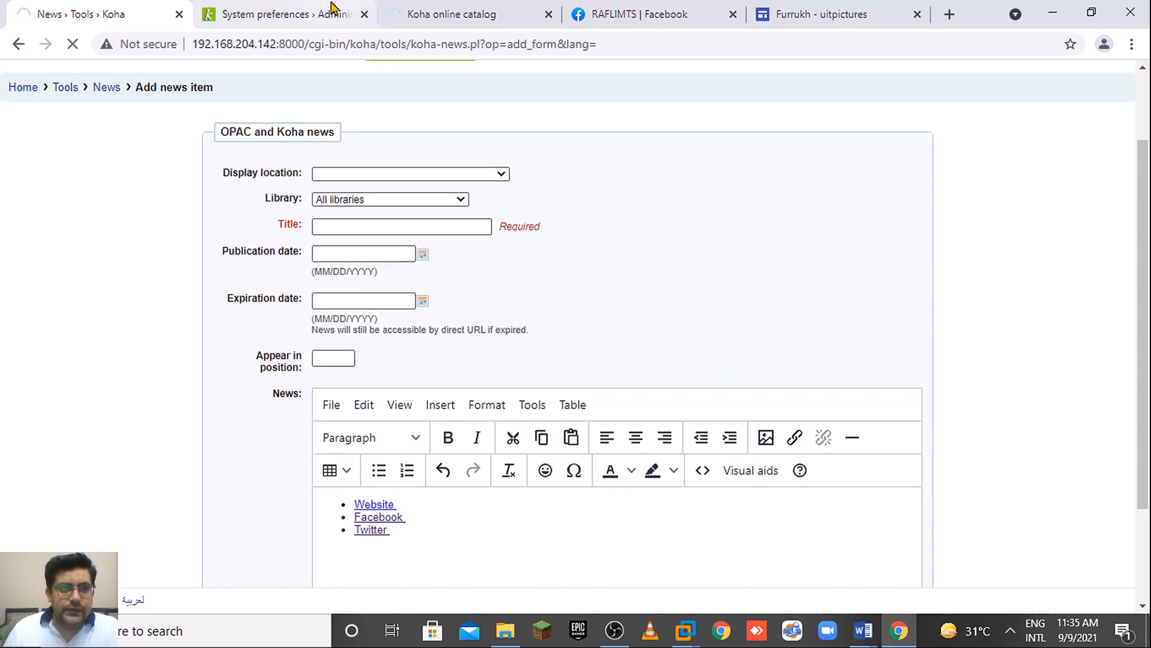
{"action": "left_click", "coordinate": [321, 9]}
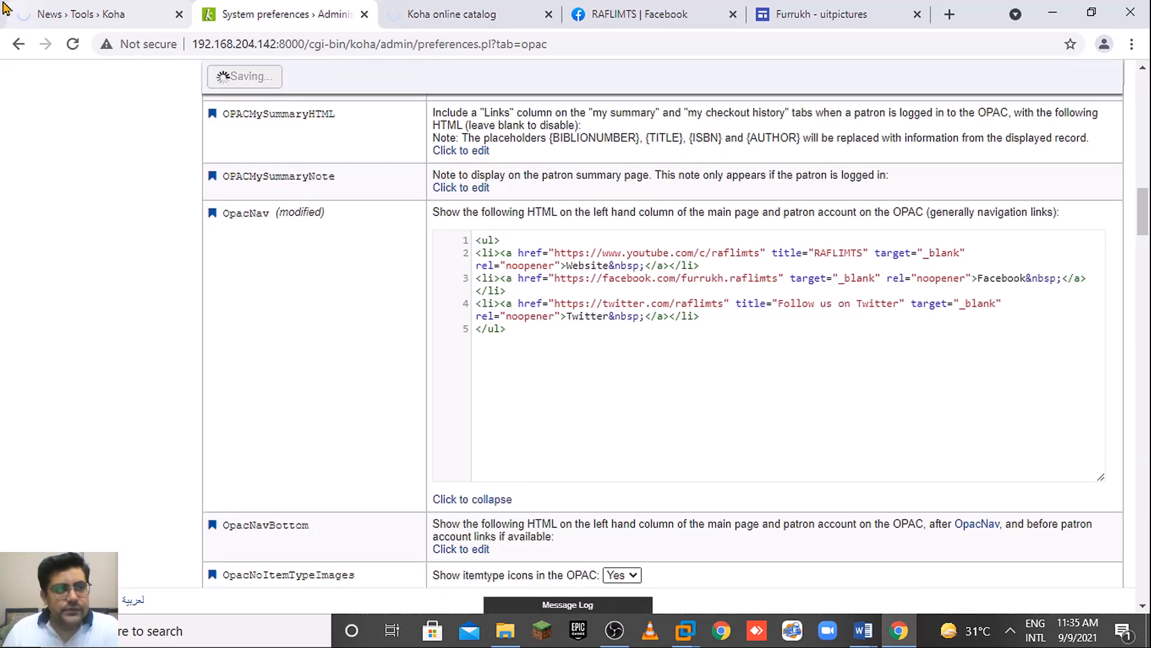
{"action": "left_click", "coordinate": [96, 14]}
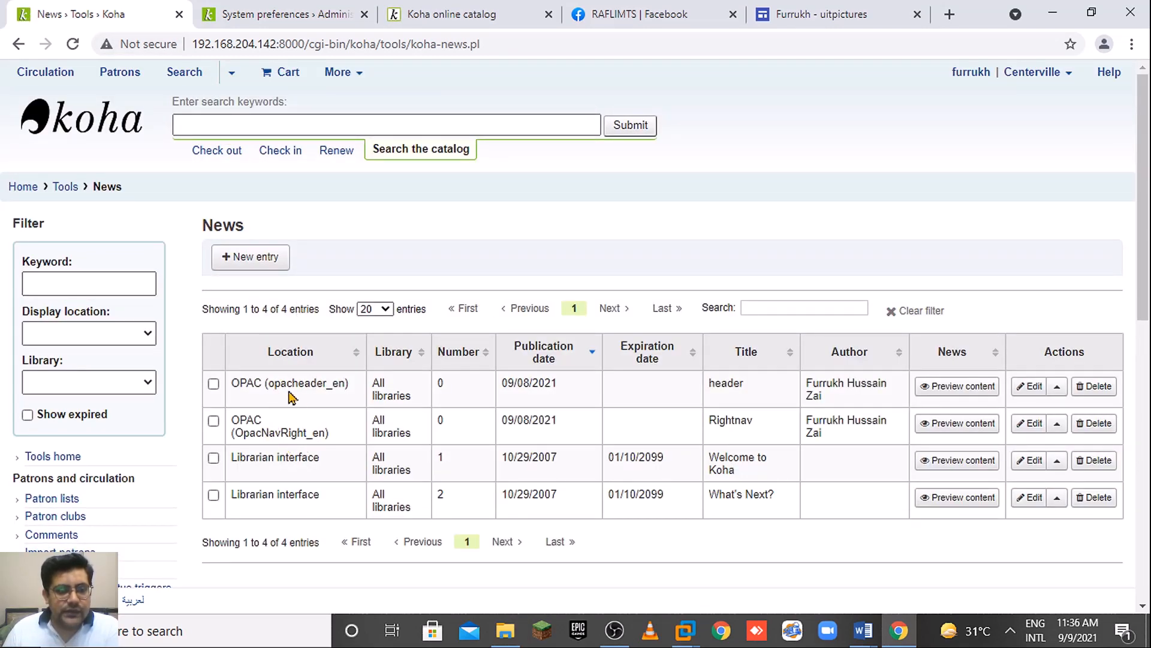
{"action": "left_click", "coordinate": [288, 7]}
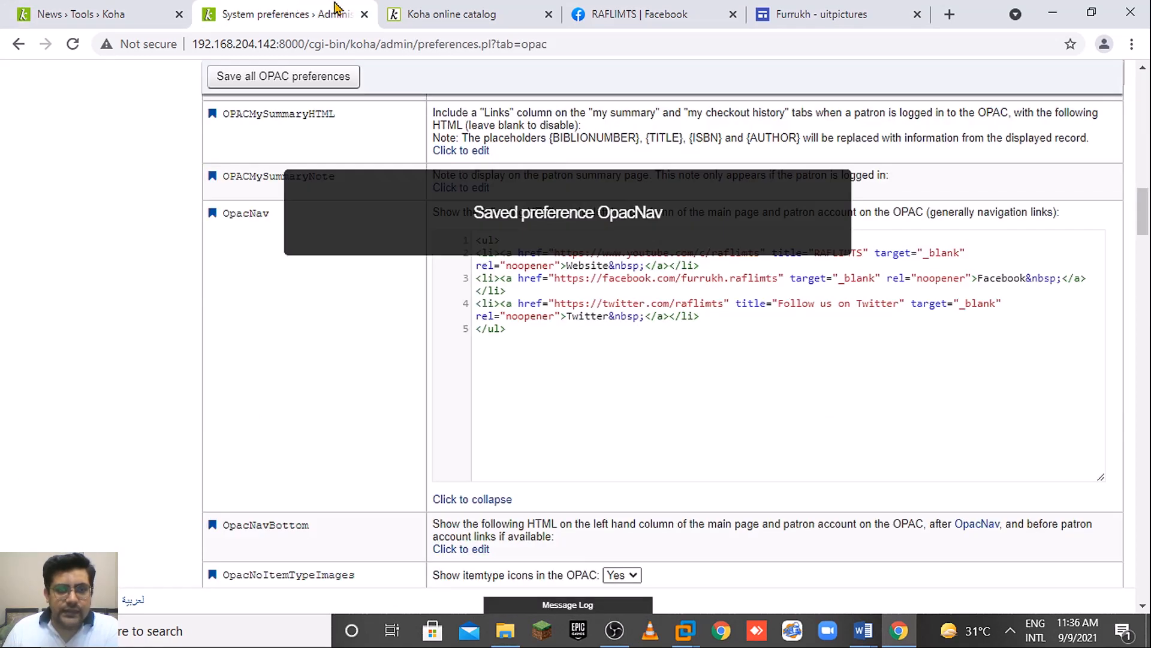
{"action": "left_click", "coordinate": [413, 17]}
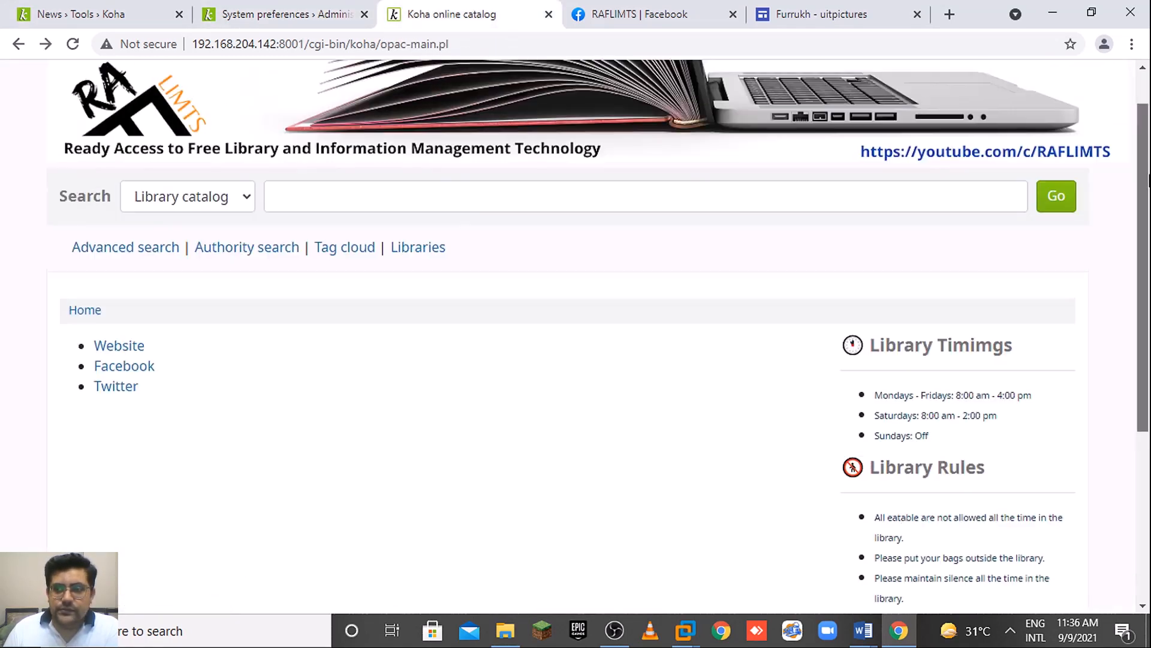
{"action": "left_click", "coordinate": [250, 14]}
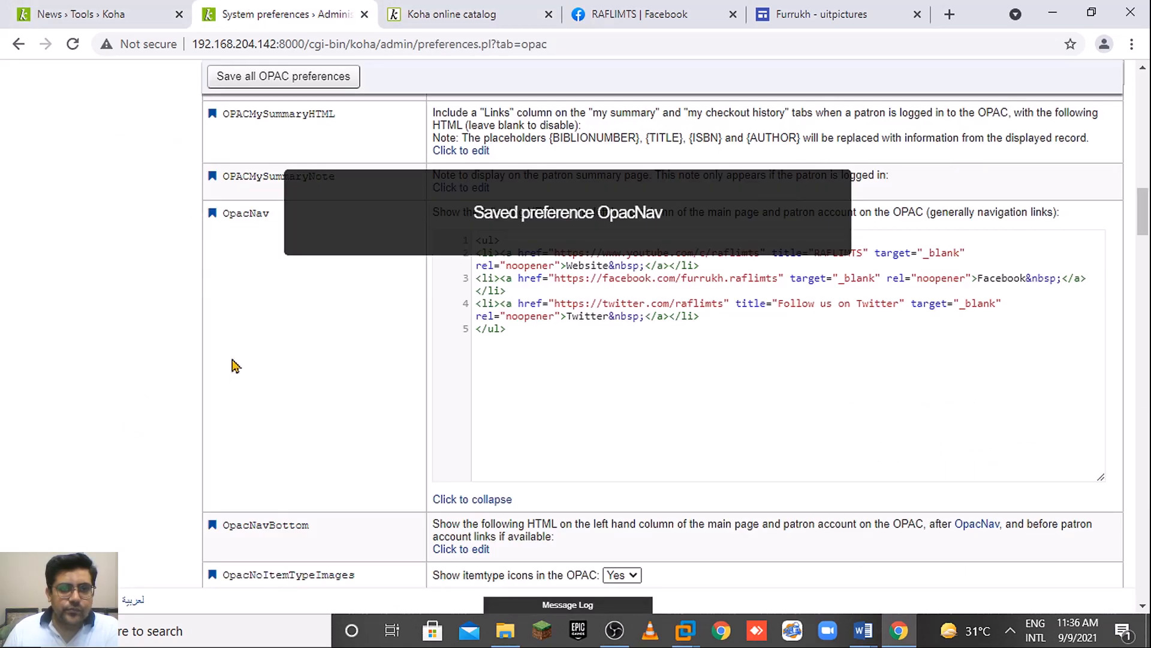
{"action": "left_click", "coordinate": [132, 12]}
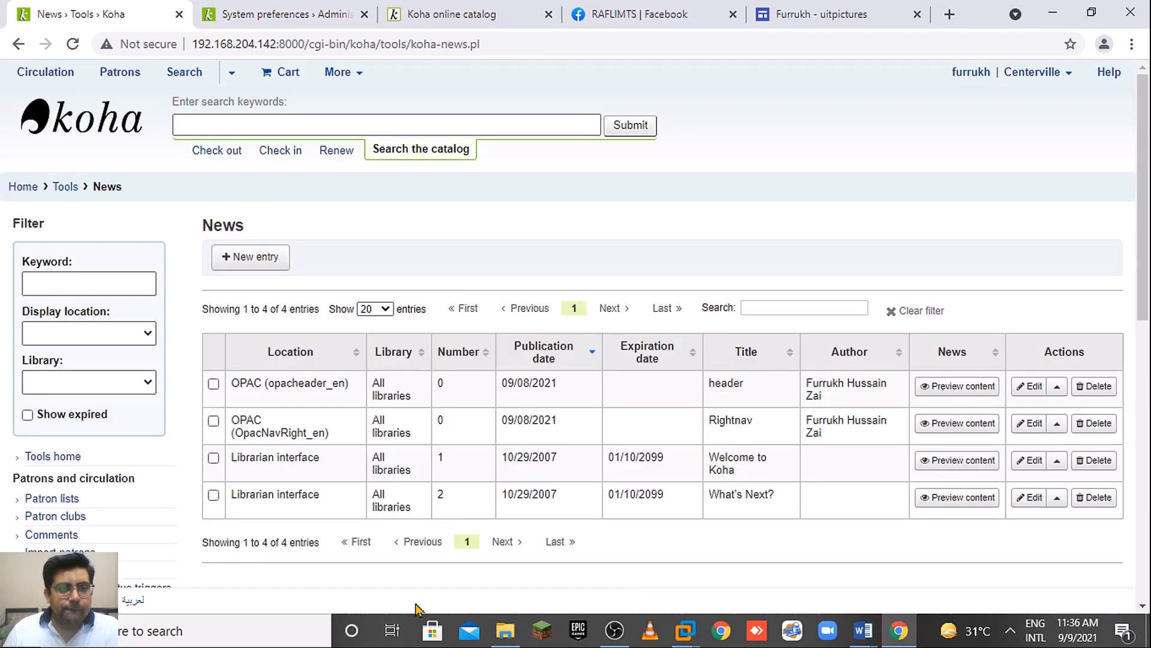
{"action": "left_click", "coordinate": [249, 256]}
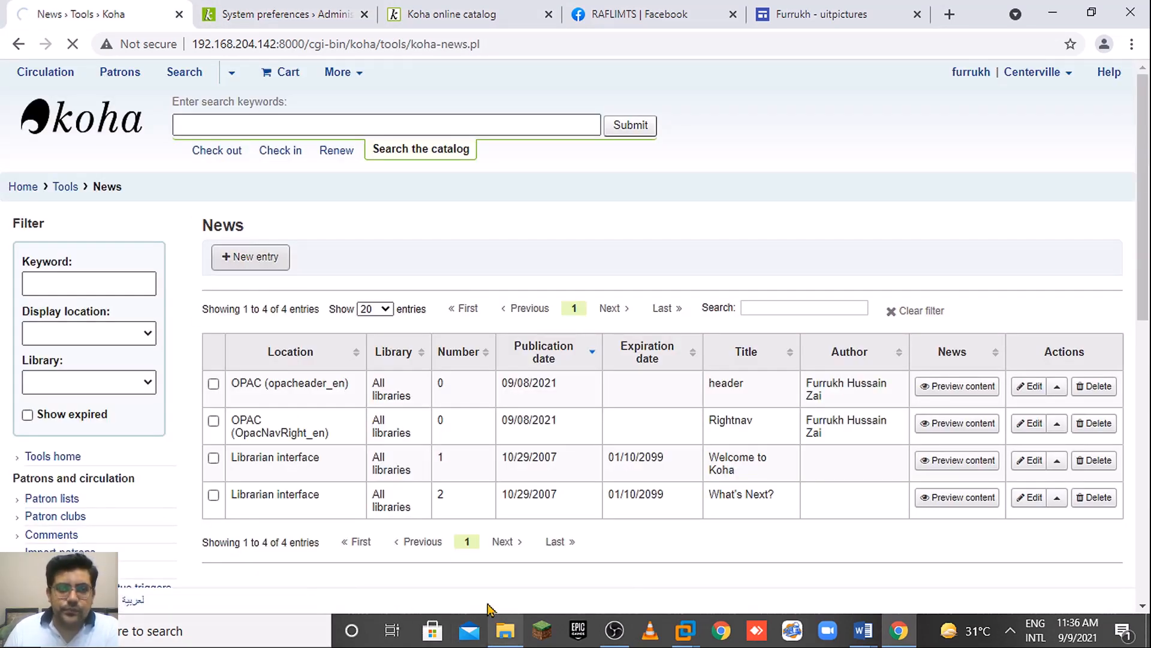
Close the Facebook tab, open the raflimts picture page on Google Sites, and return to the Add news item form.
{"action": "left_click", "coordinate": [733, 15]}
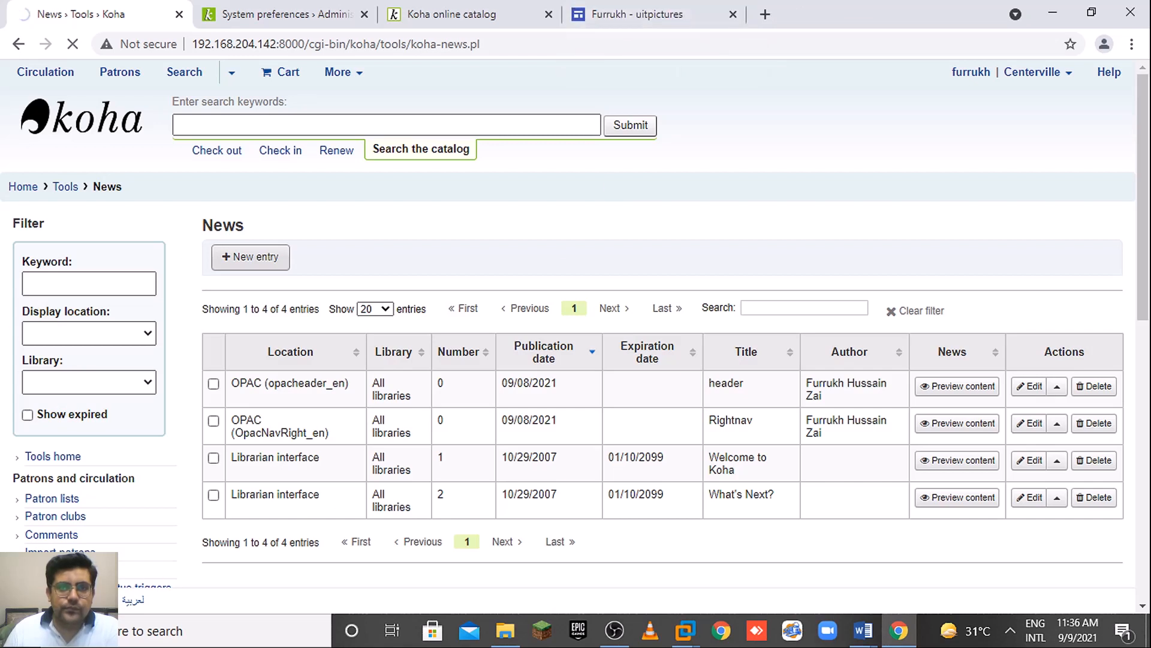
{"action": "left_click", "coordinate": [778, 26]}
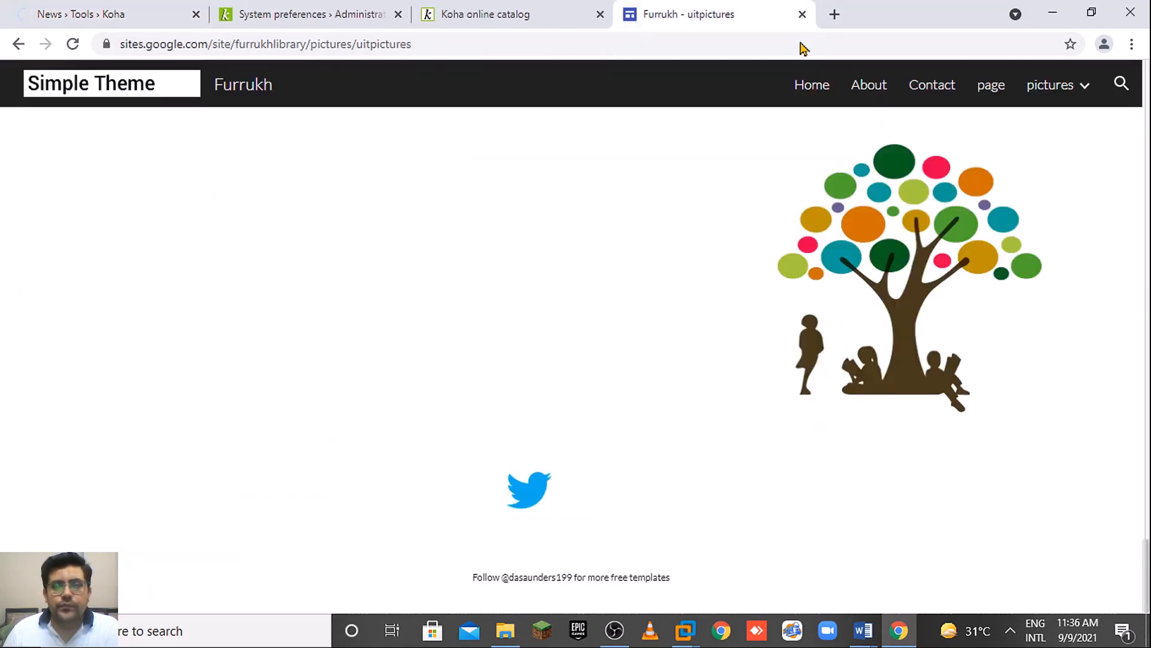
{"action": "mouse_move", "coordinate": [1070, 93]}
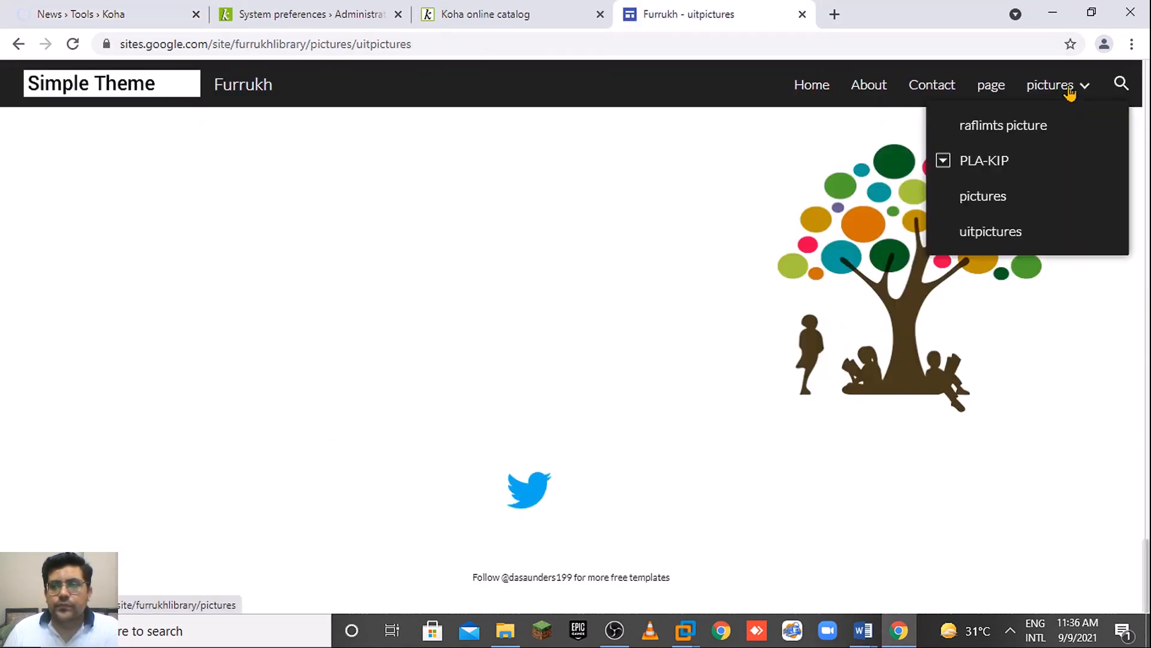
{"action": "left_click", "coordinate": [1004, 127]}
{"action": "left_click", "coordinate": [480, 15]}
{"action": "key", "text": "ctrl+shift+Tab"}
{"action": "key", "text": "ctrl+shift+Tab"}
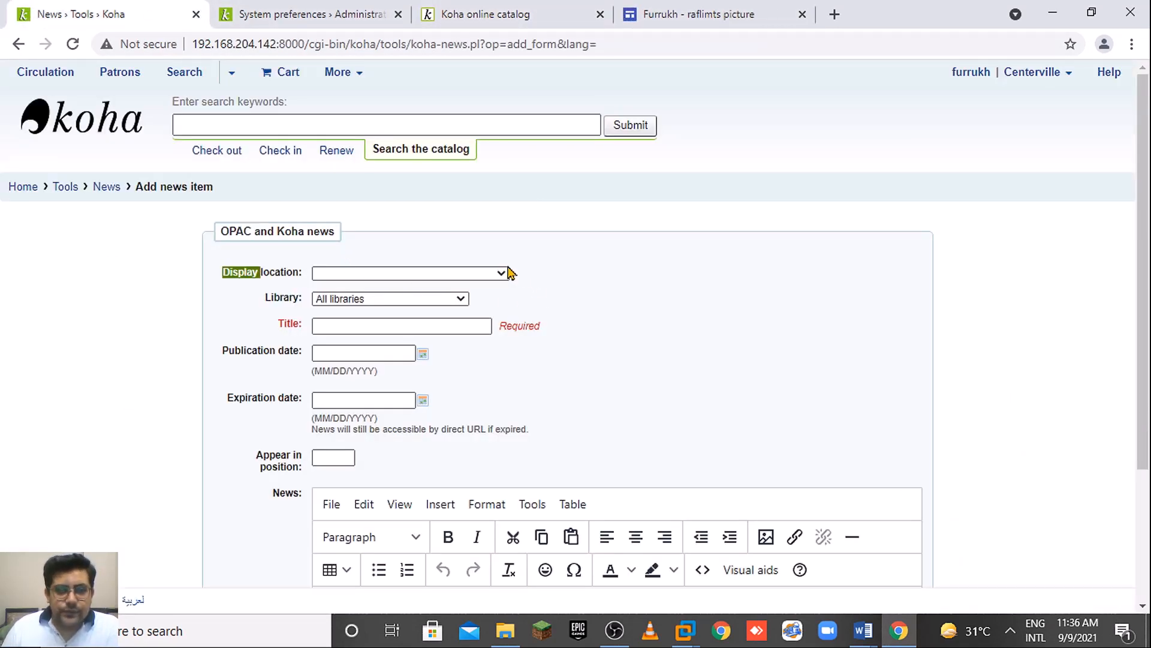
Set display location to OpacMainUserBlock (en) for All libraries and title the item 'header'.
{"action": "left_click", "coordinate": [507, 273]}
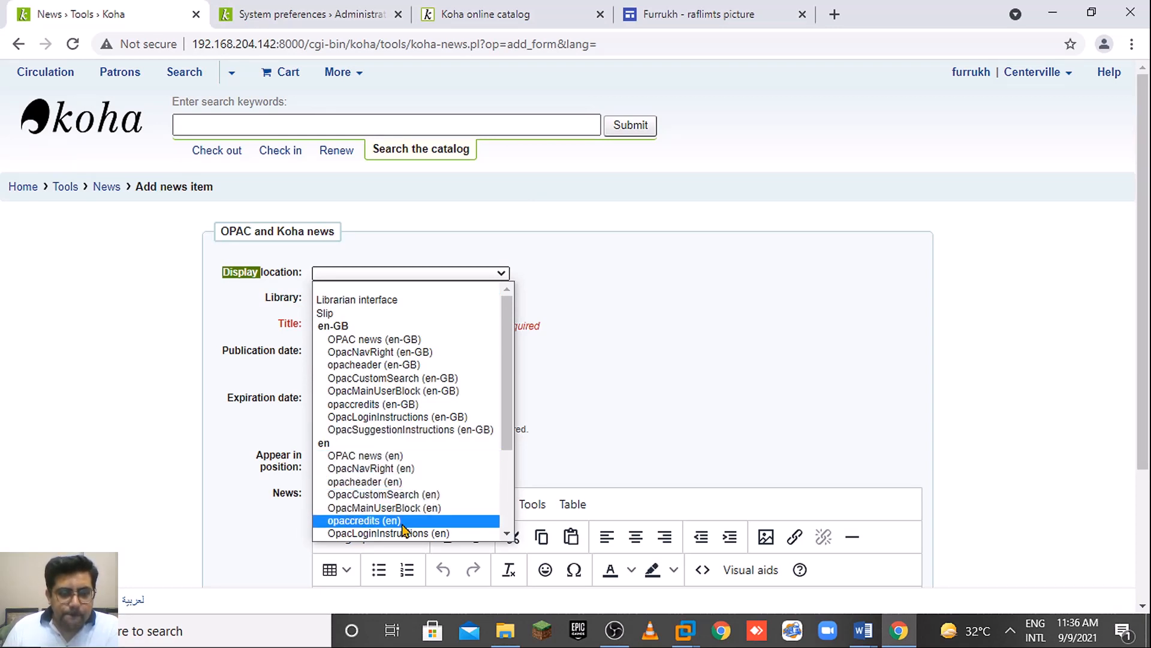
{"action": "left_click", "coordinate": [417, 508]}
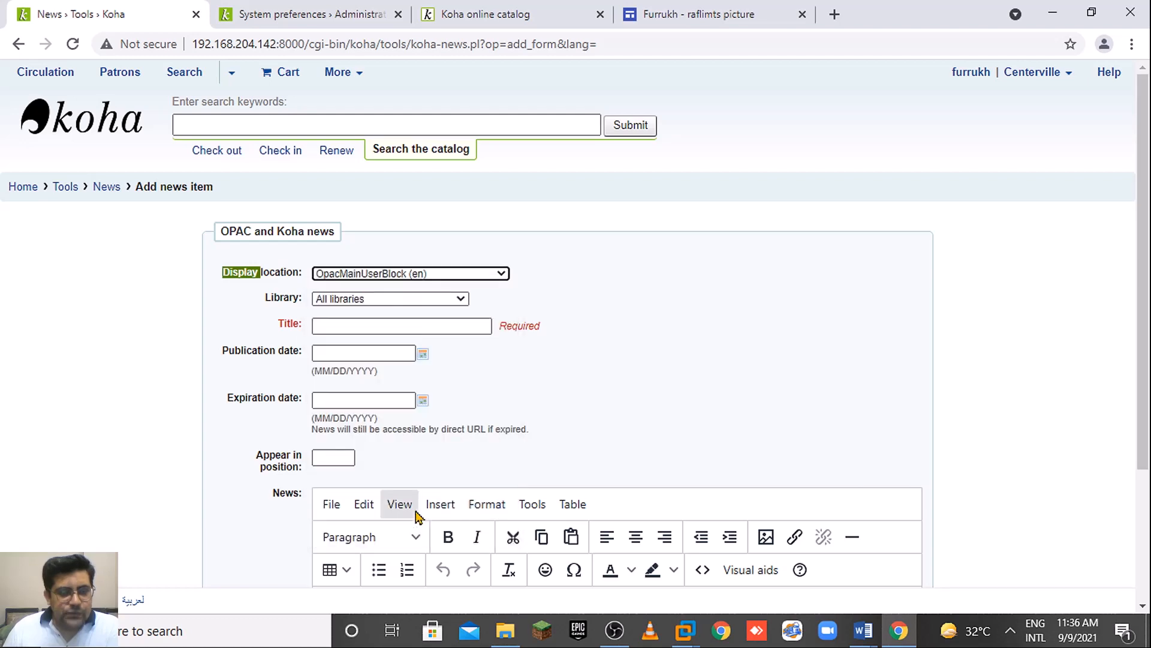
{"action": "scroll", "coordinate": [580, 264], "scroll_direction": "down", "scroll_amount": 3}
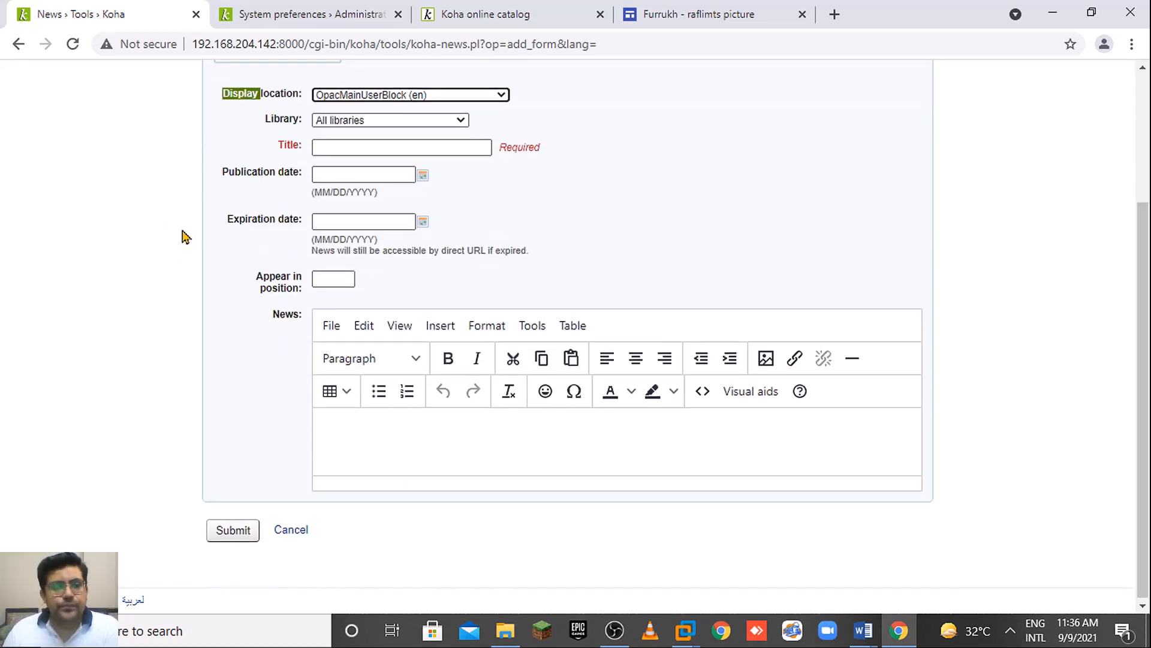
{"action": "left_click", "coordinate": [509, 460]}
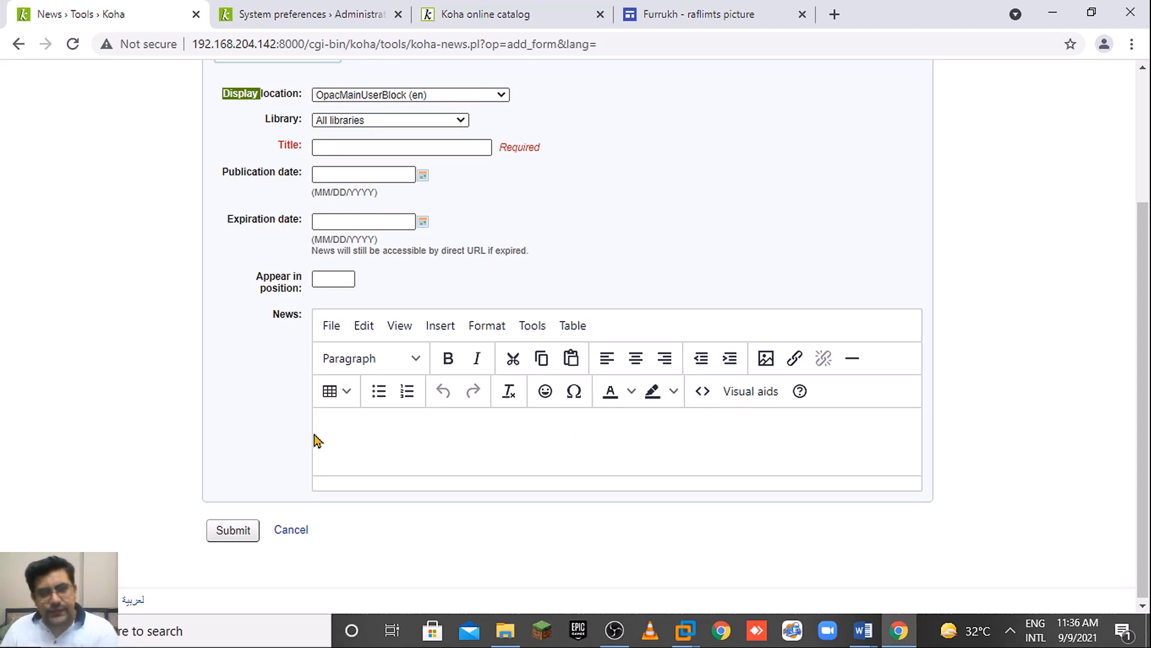
{"action": "left_click", "coordinate": [370, 149]}
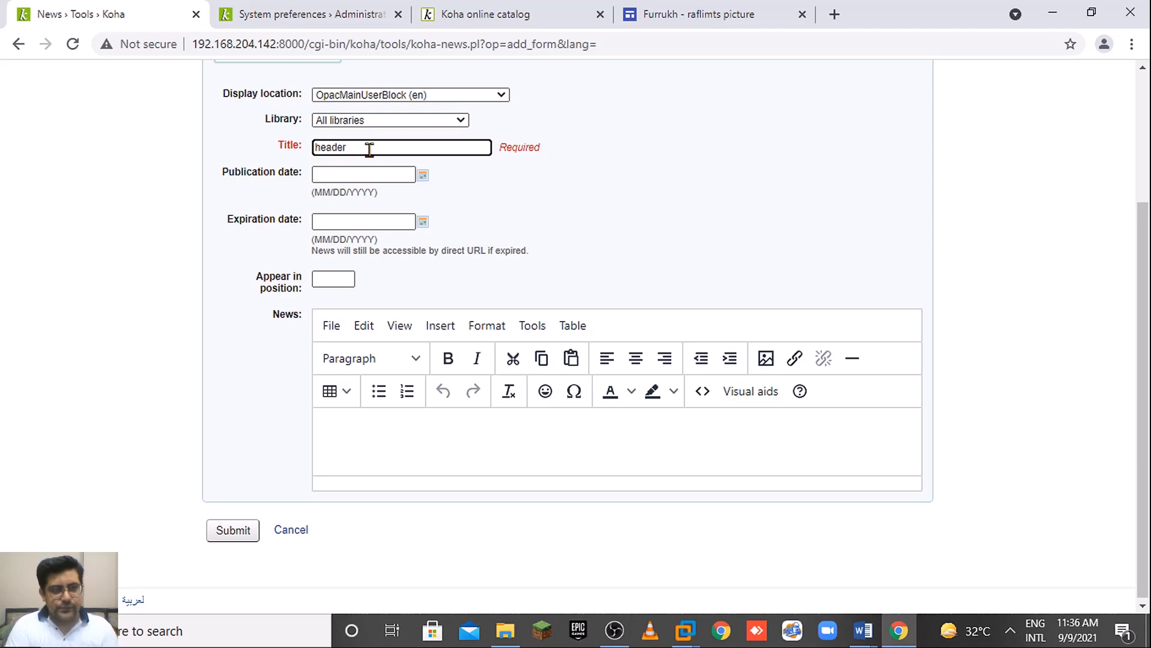
{"action": "left_click", "coordinate": [524, 450]}
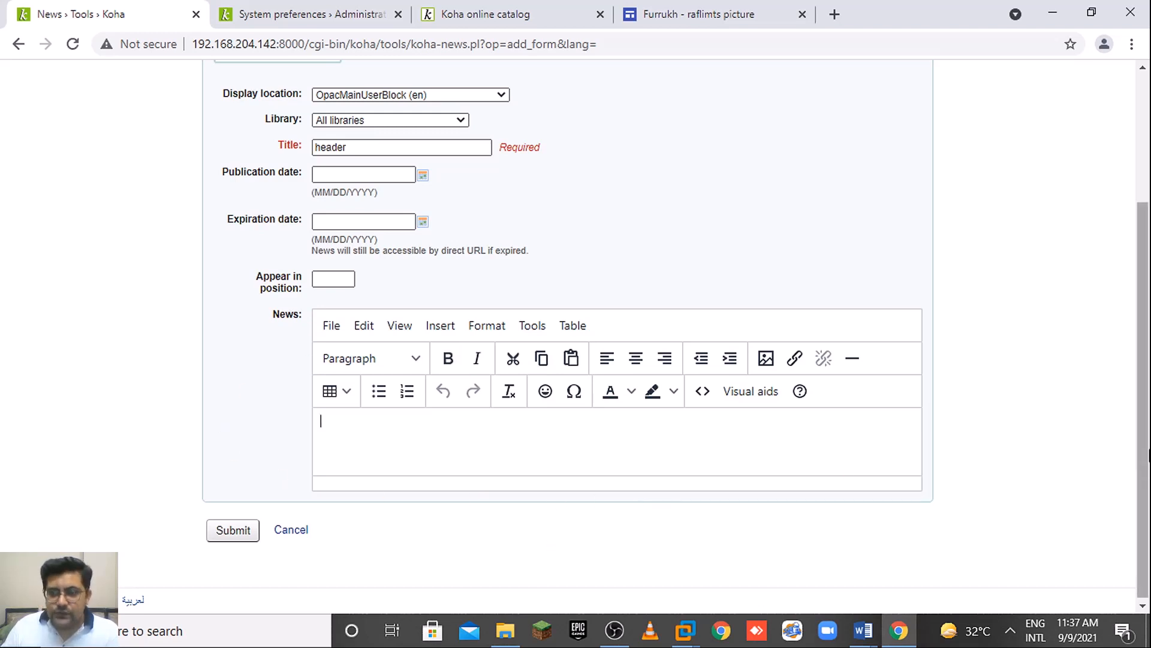
Type 'Welcome to RAFLIMTS Library and Information Resource Center' in the body, fix the typo, and select the line.
{"action": "left_click_drag", "start_coordinate": [1150, 450], "coordinate": [1149, 454]}
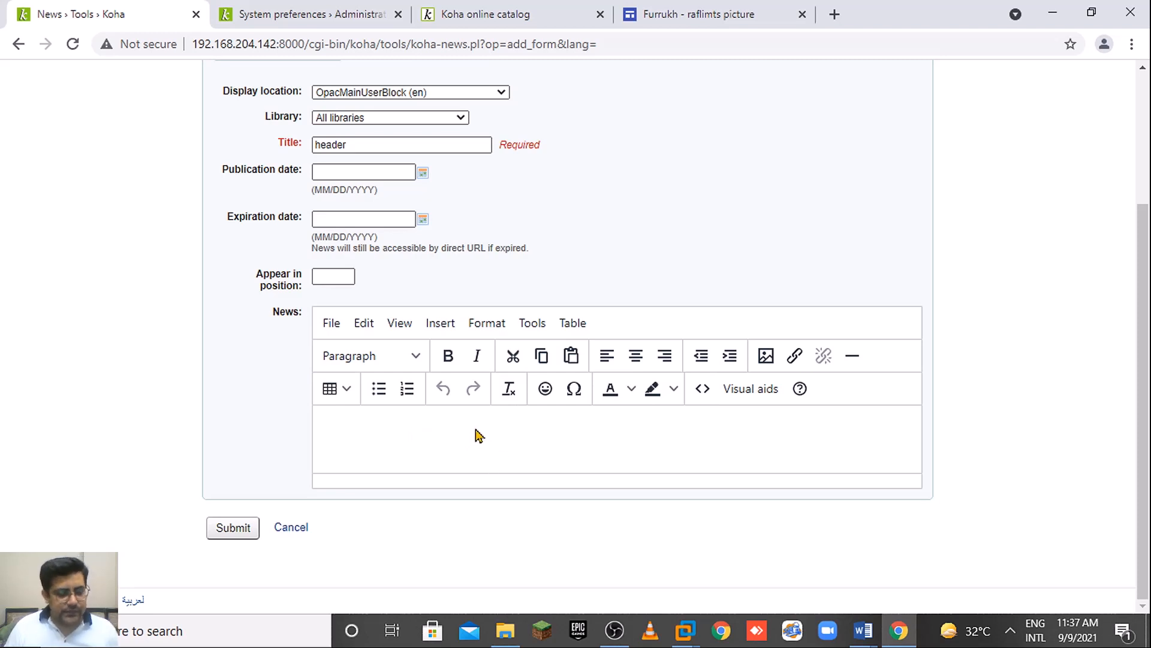
{"action": "type", "text": "WQ"}
{"action": "type", "text": "lc"}
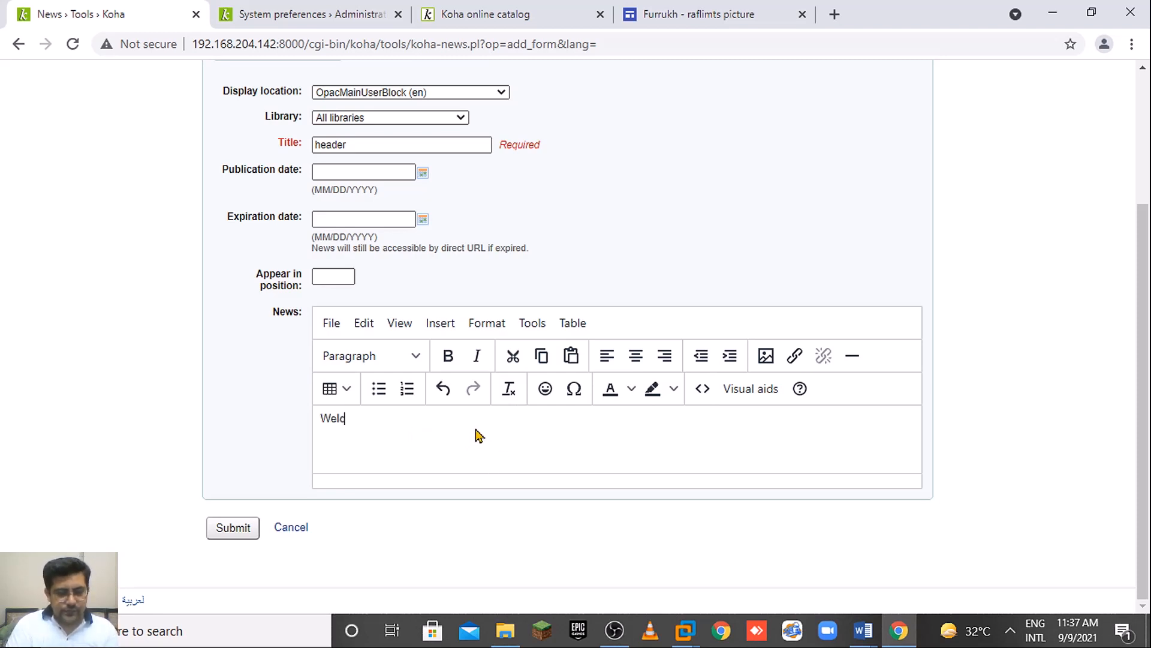
{"action": "type", "text": "ome to"}
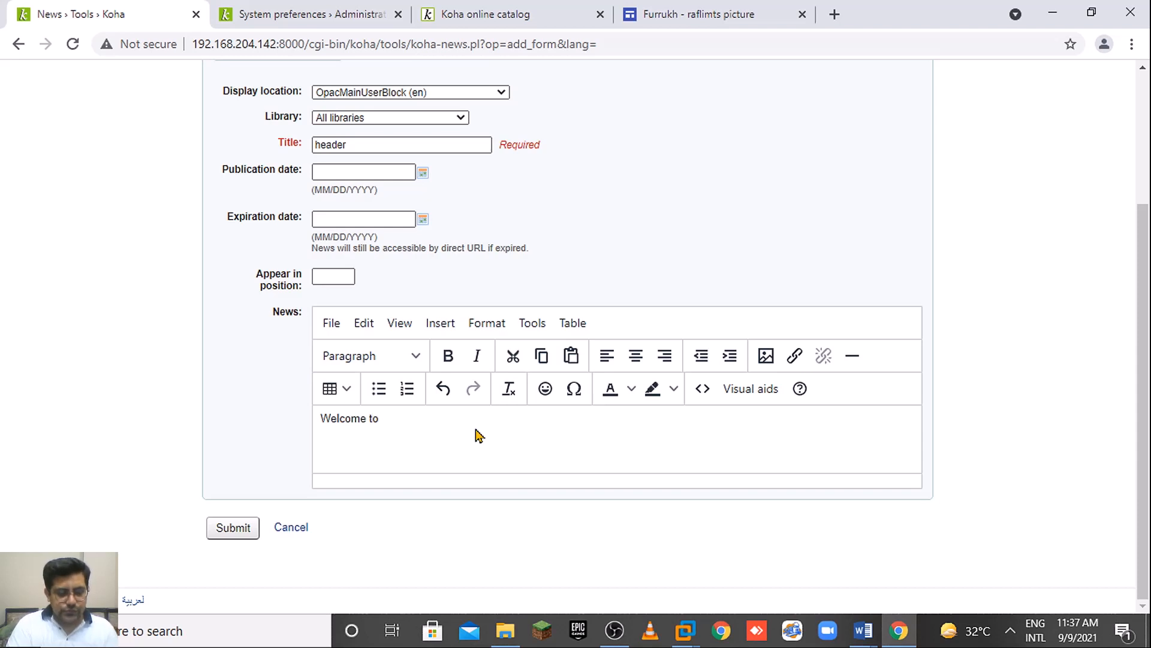
{"action": "type", "text": " RAFL"}
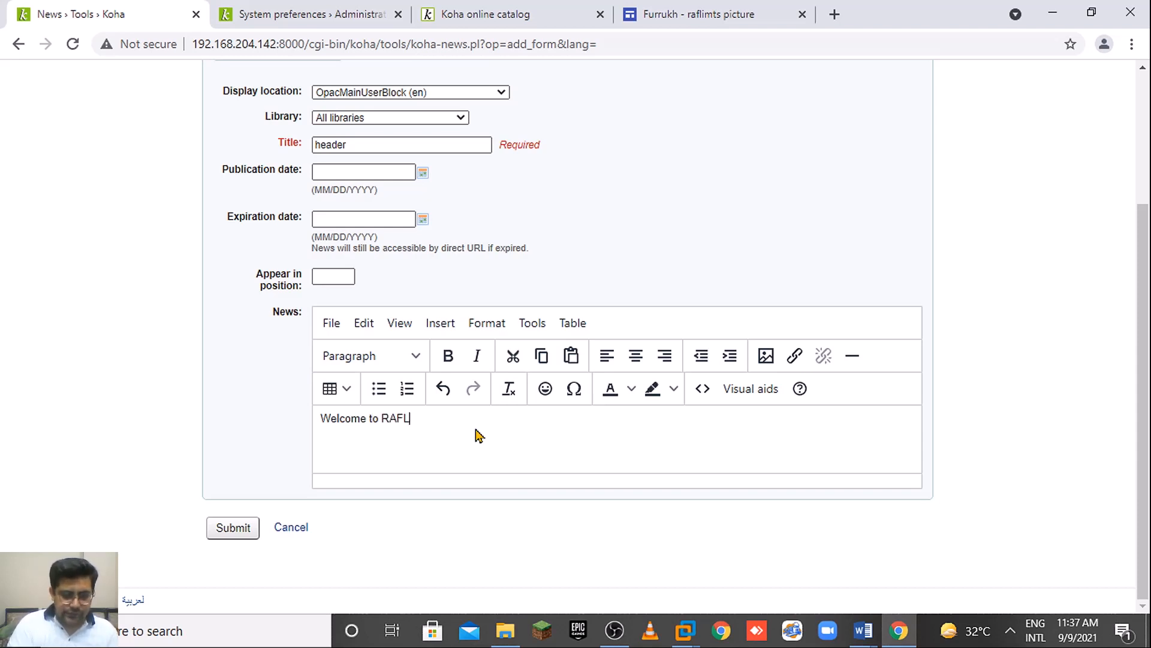
{"action": "type", "text": "IMTS Li"}
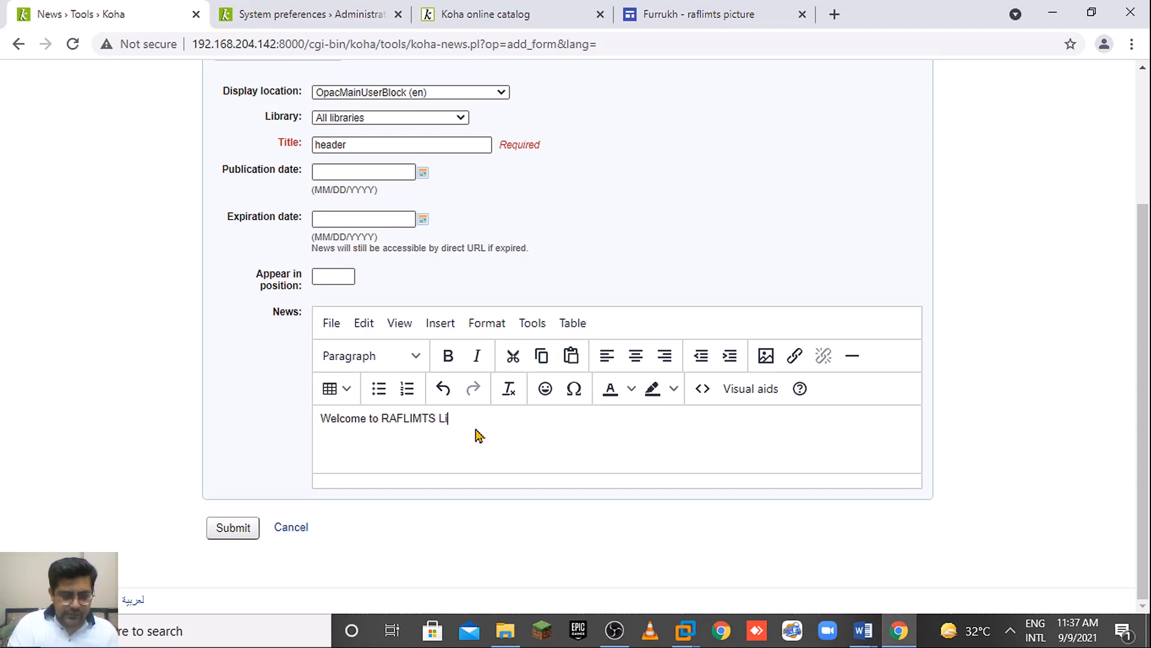
{"action": "type", "text": "brary"}
{"action": "key", "text": "shift+Home"}
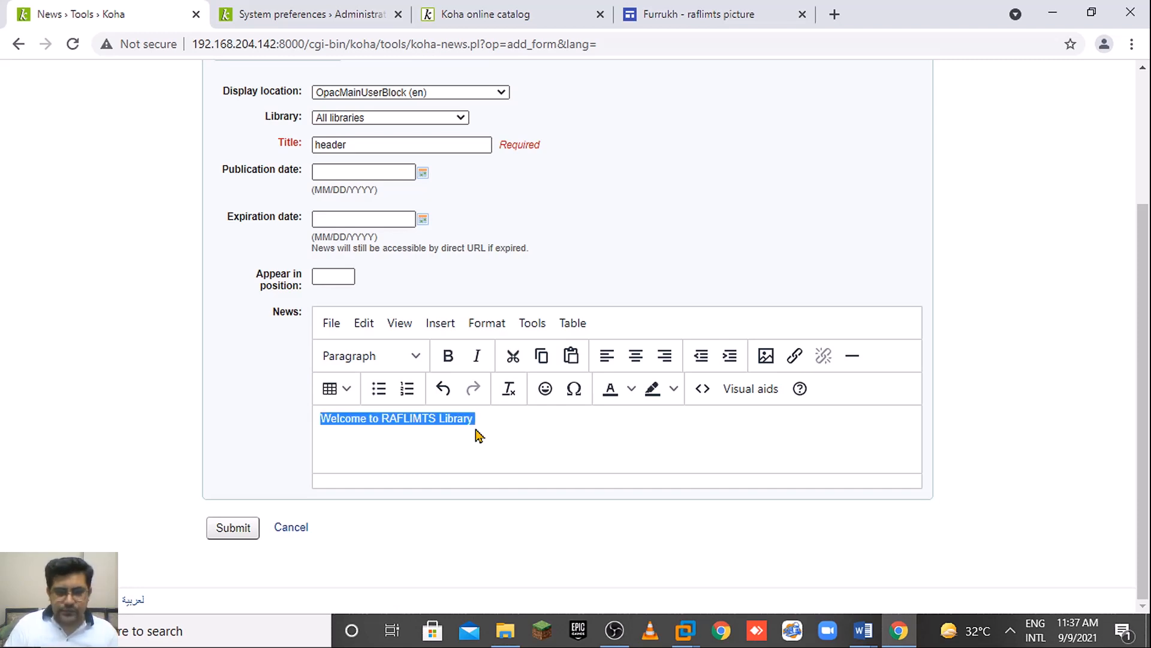
{"action": "key", "text": "shift+Right"}
{"action": "key", "text": "shift+Left"}
{"action": "key", "text": "Right"}
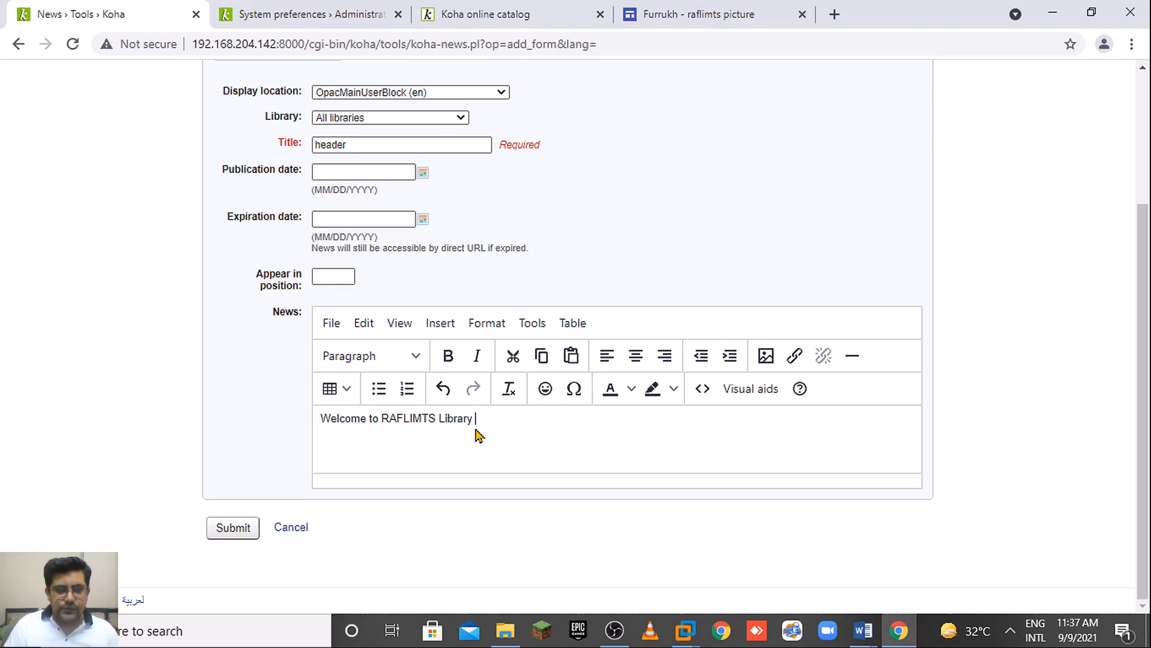
{"action": "type", "text": "and Infor"}
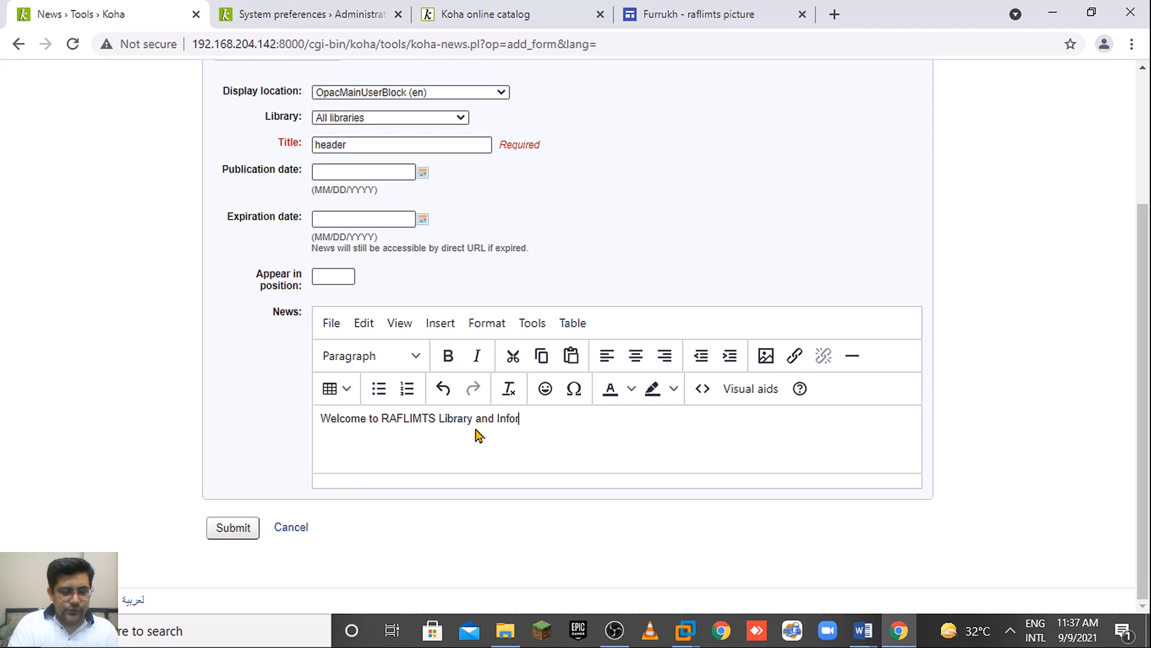
{"action": "type", "text": "mation Res"}
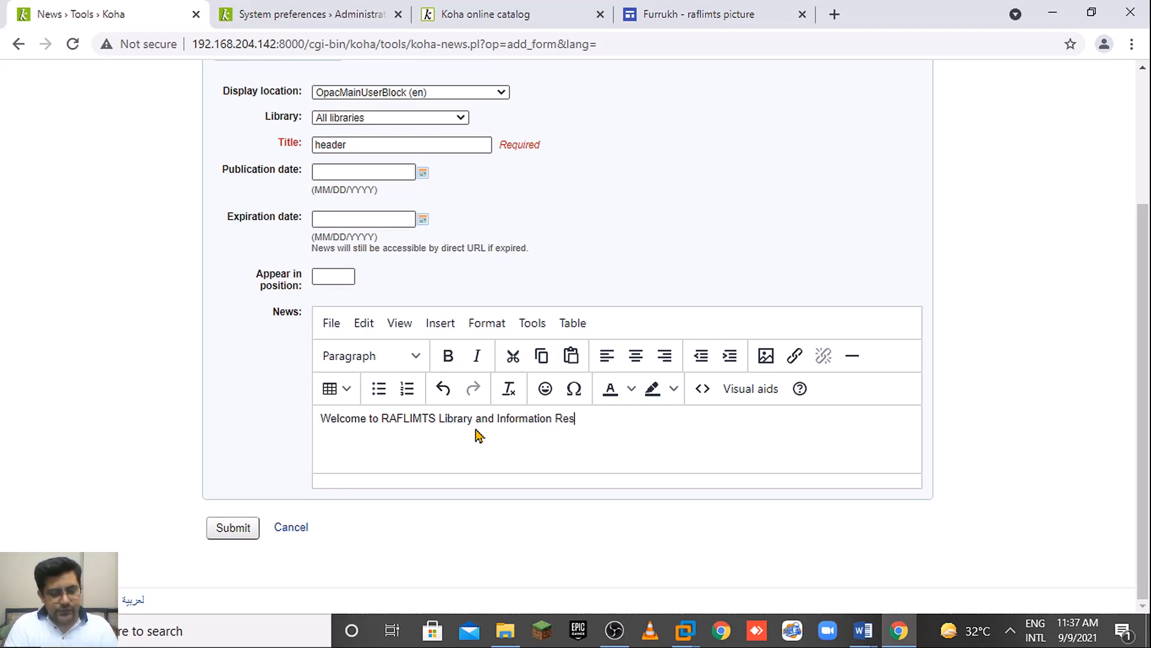
{"action": "type", "text": "ource Center"}
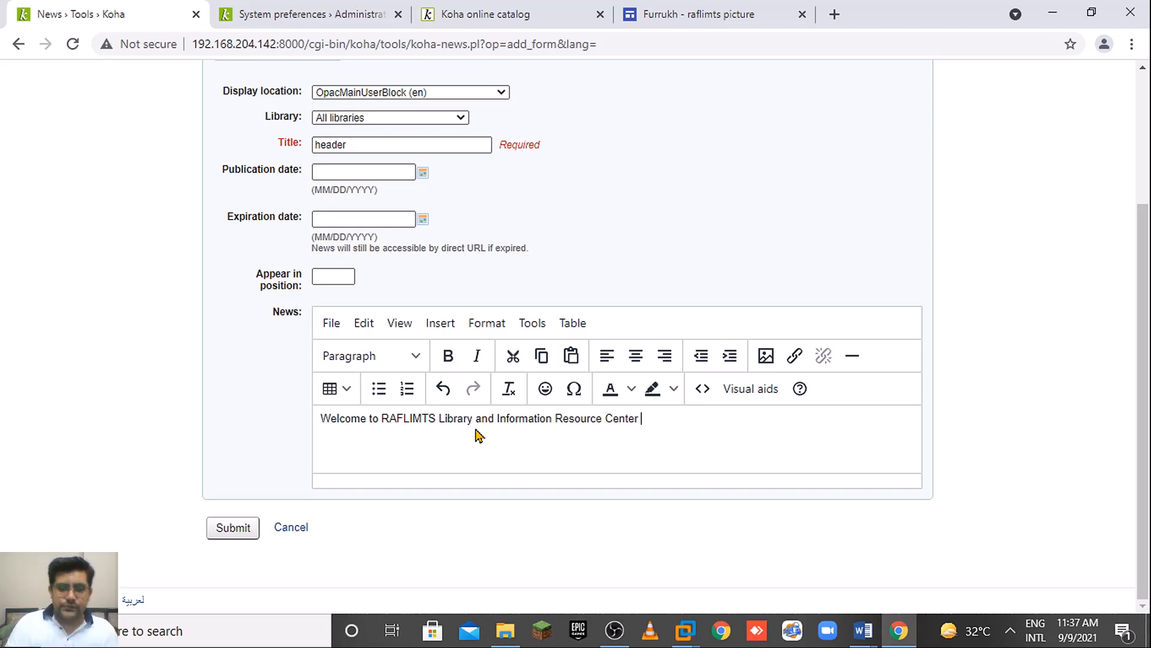
{"action": "key", "text": "ctrl+a"}
Apply Heading 2, center alignment and dark navy text colour to the welcome line.
{"action": "left_click", "coordinate": [406, 357]}
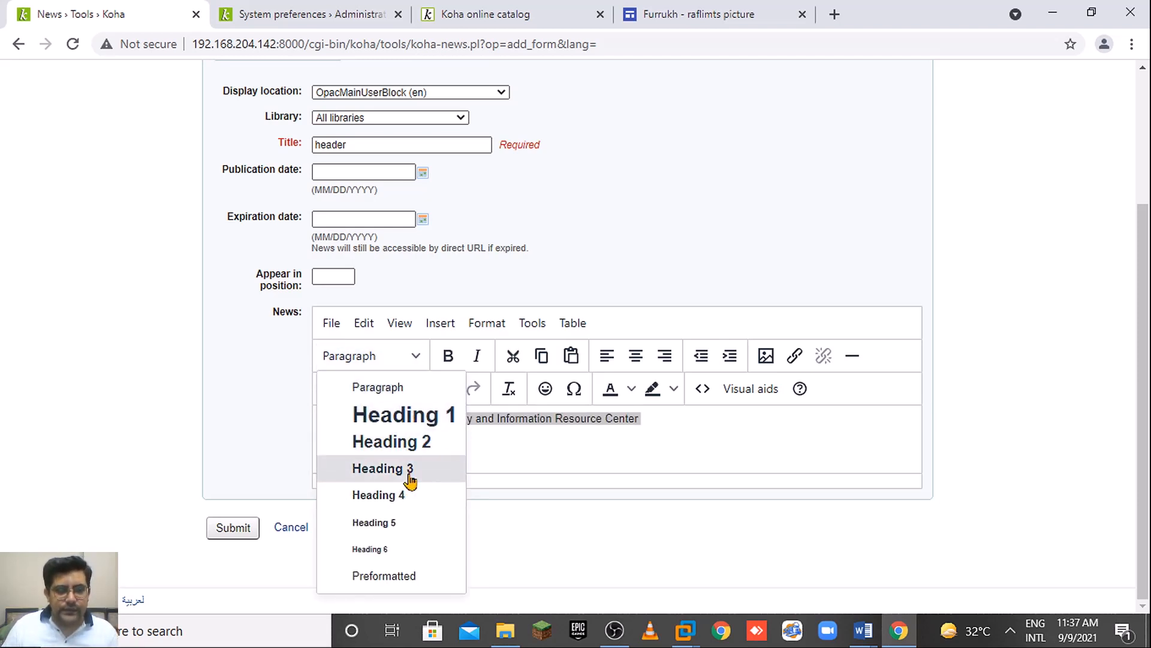
{"action": "left_click", "coordinate": [410, 451]}
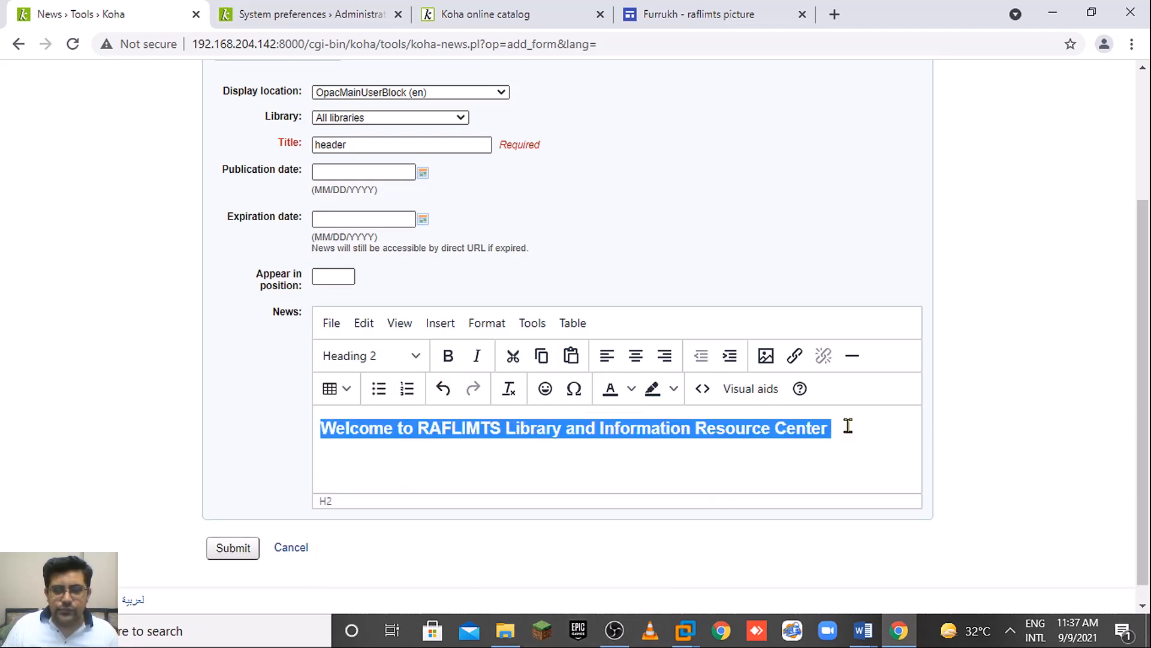
{"action": "left_click", "coordinate": [637, 360]}
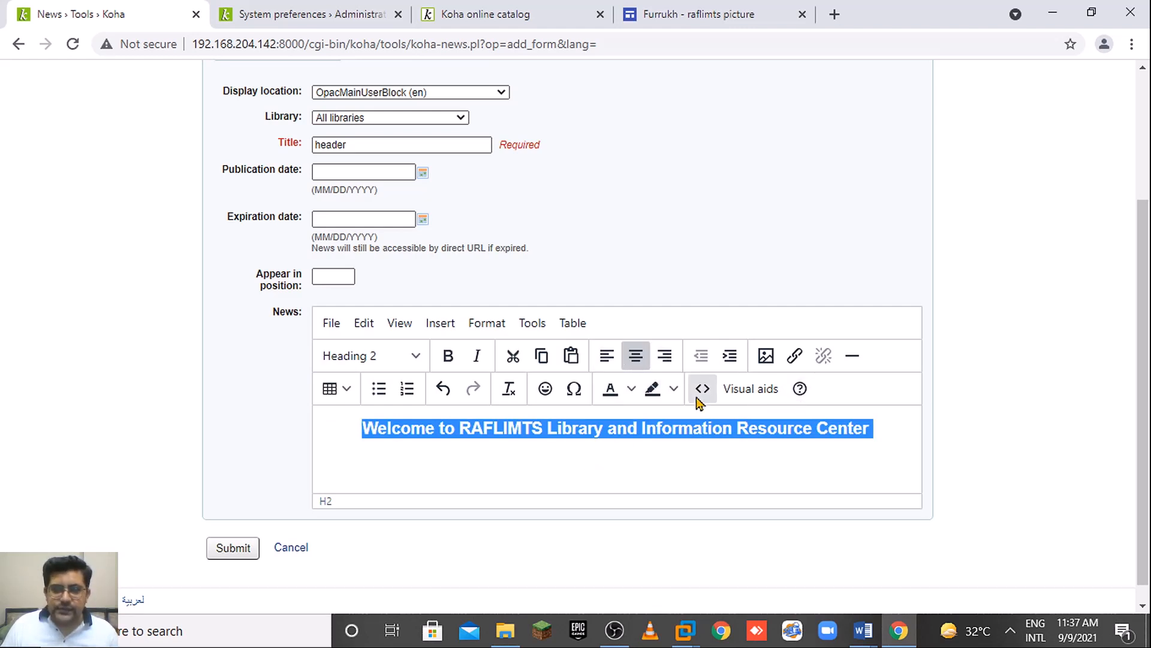
{"action": "left_click", "coordinate": [619, 394]}
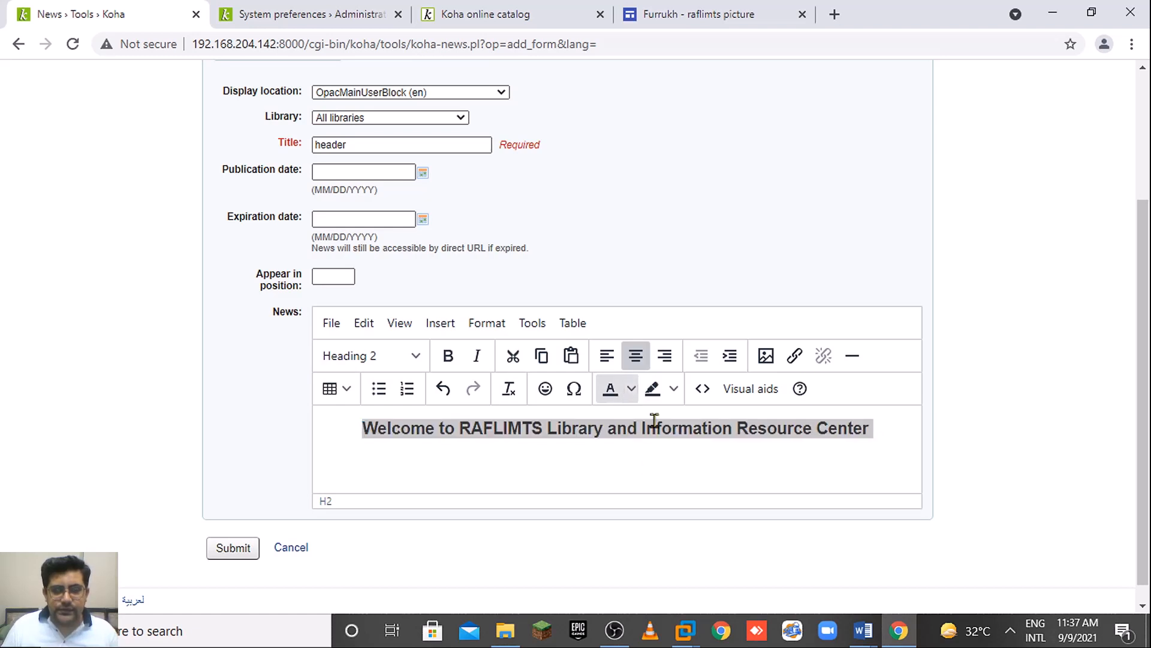
{"action": "left_click", "coordinate": [631, 389]}
{"action": "left_click", "coordinate": [689, 519]}
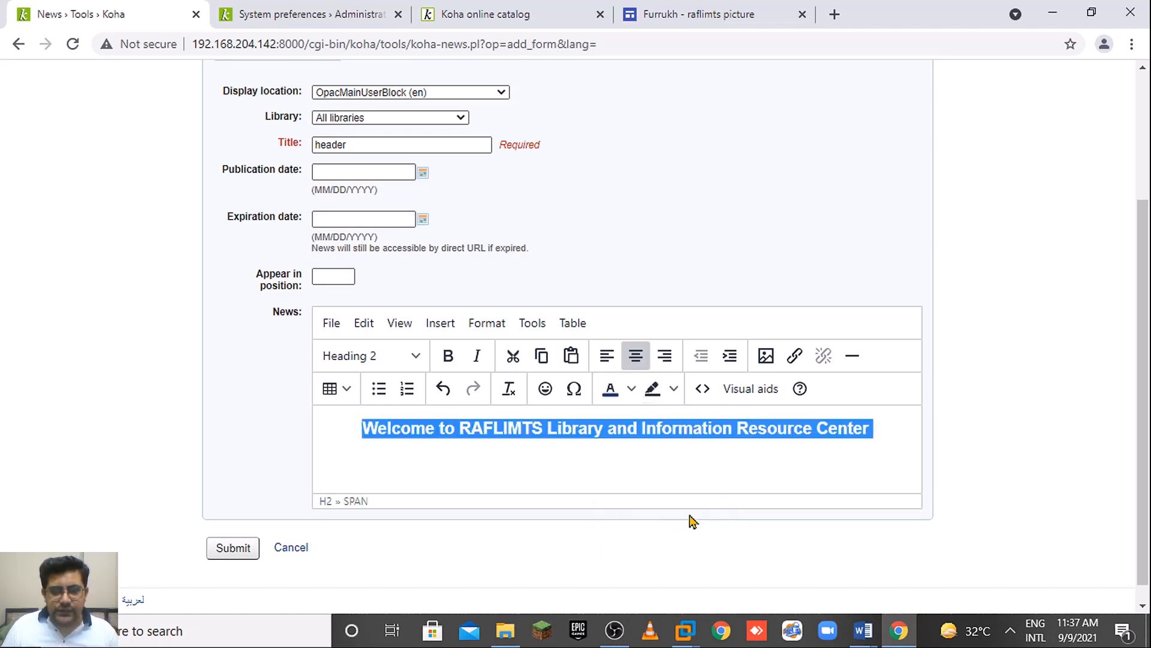
{"action": "left_click", "coordinate": [539, 459]}
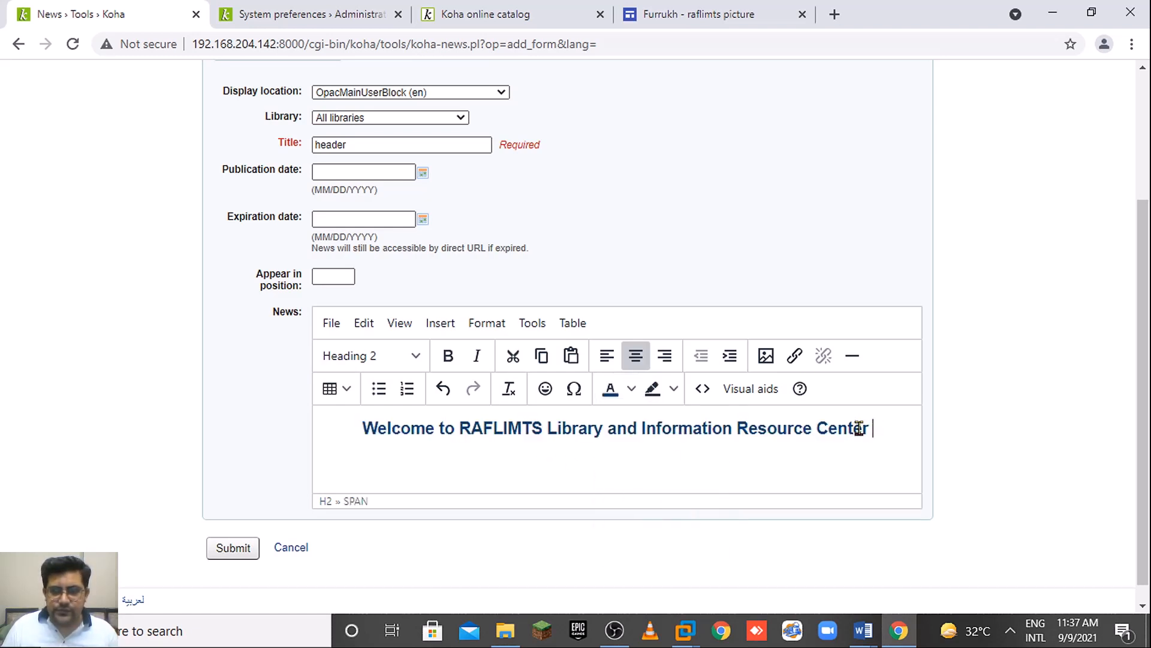
{"action": "left_click_drag", "start_coordinate": [870, 428], "coordinate": [362, 435]}
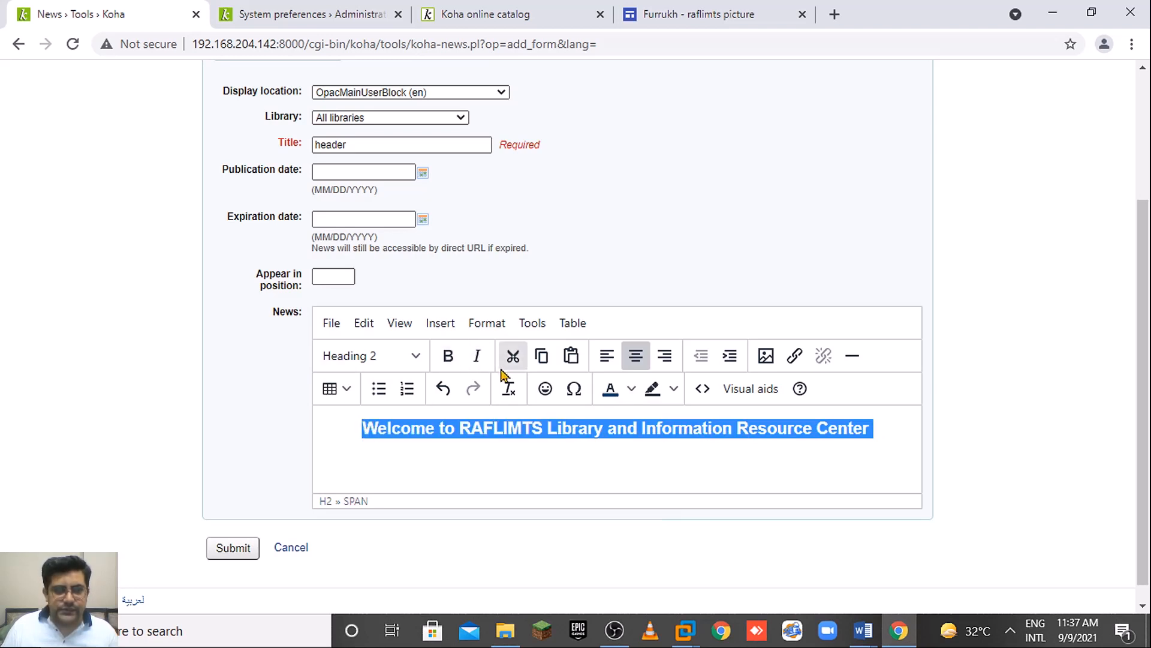
{"action": "left_click", "coordinate": [406, 459]}
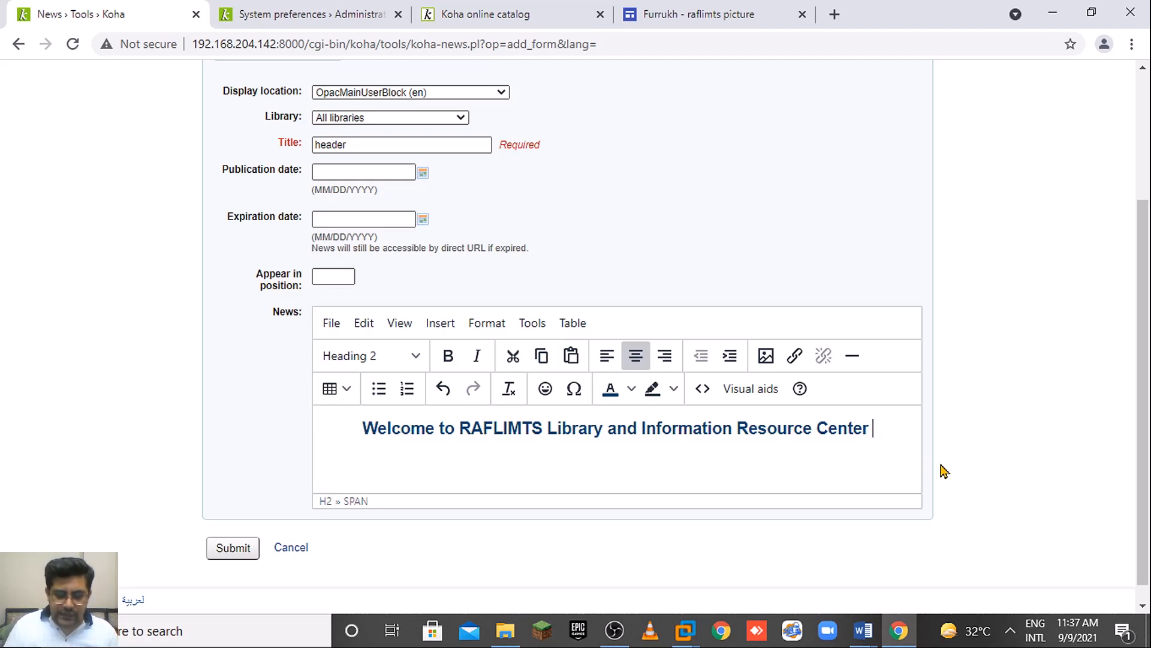
Add '::...' after the welcome heading and '...:: ' before it.
{"action": "type", "text": "::..."}
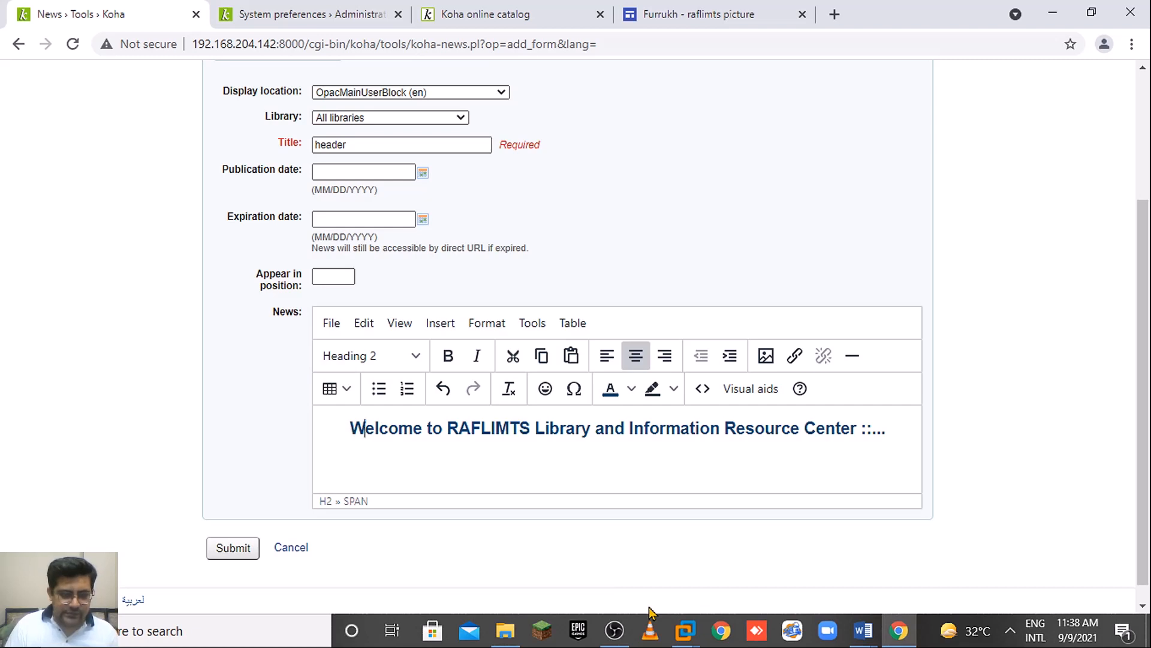
{"action": "type", "text": "::"}
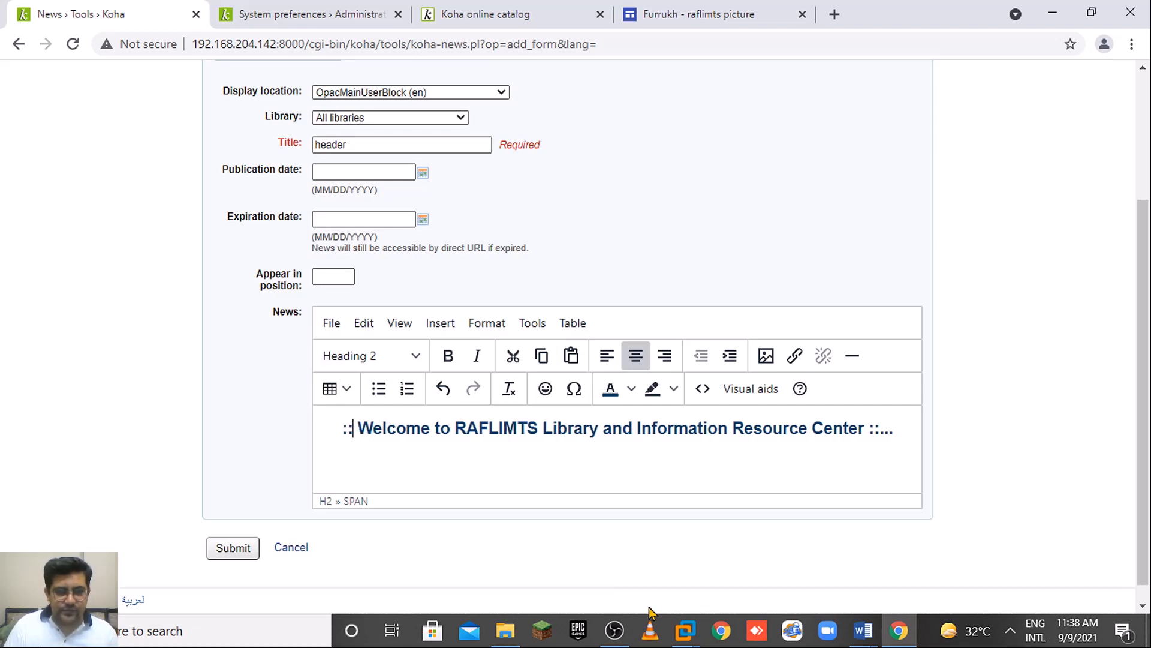
{"action": "type", "text": " ..."}
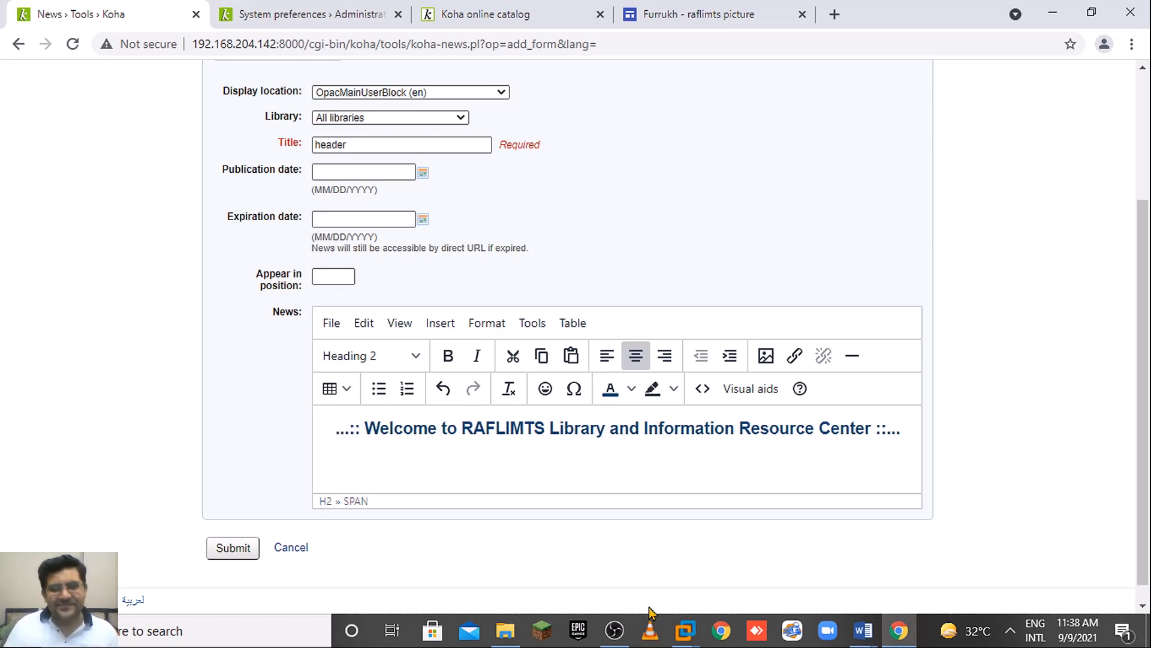
{"action": "left_click", "coordinate": [667, 477]}
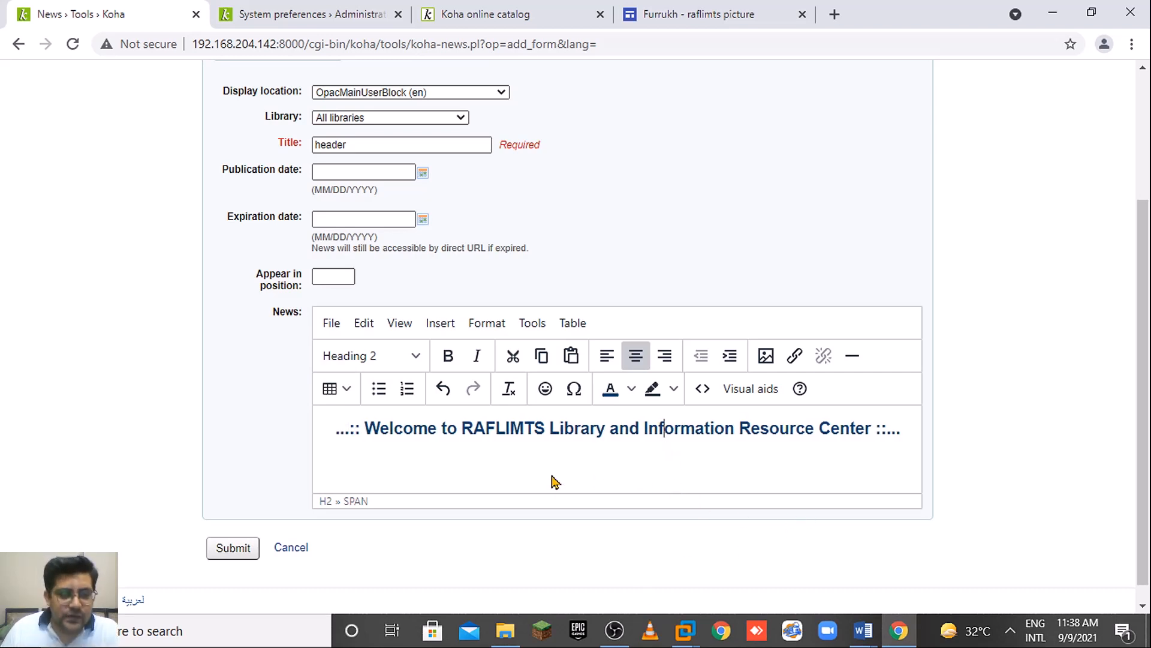
{"action": "left_click_drag", "start_coordinate": [1148, 378], "coordinate": [1148, 429]}
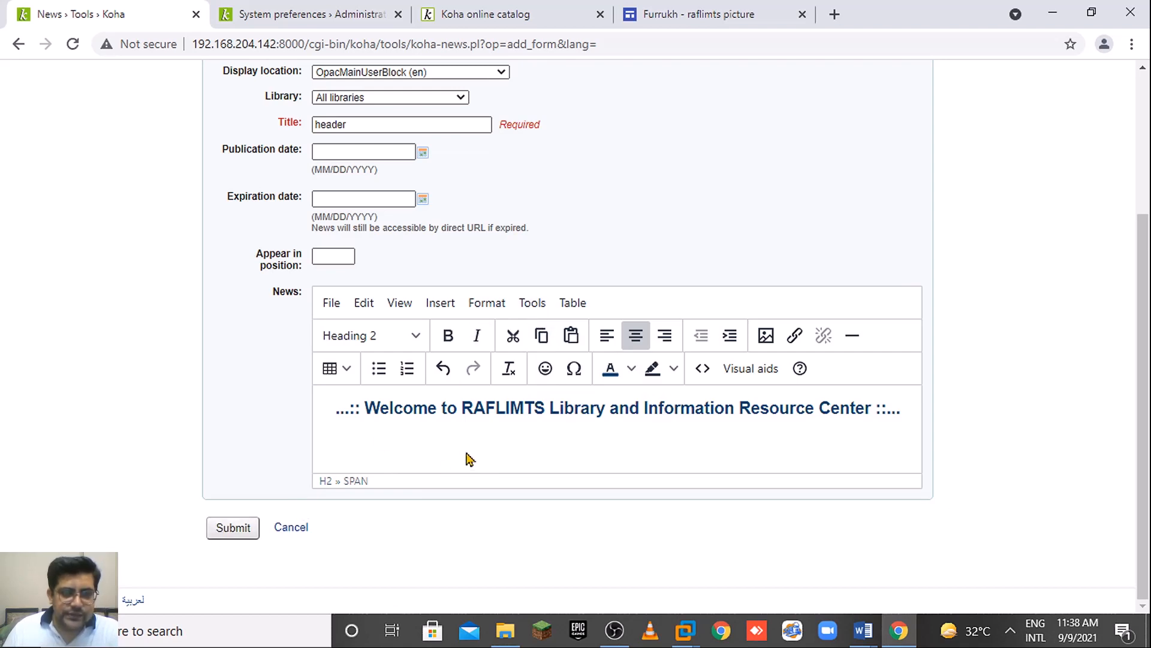
Insert a horizontal rule below the welcome heading.
{"action": "left_click", "coordinate": [902, 410]}
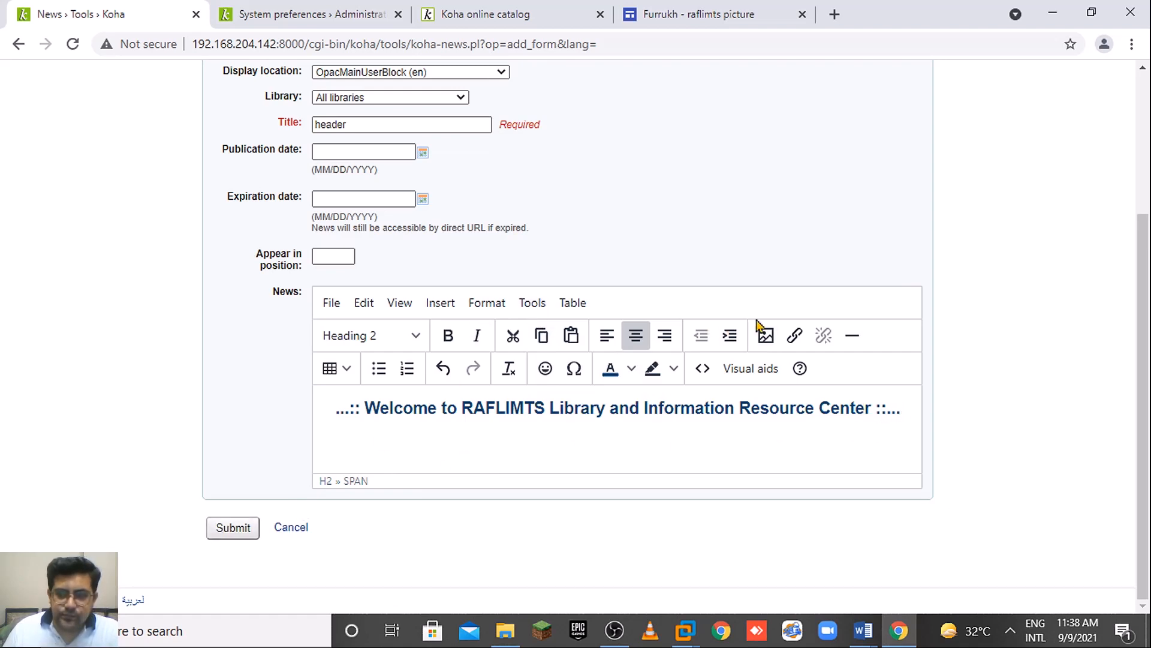
{"action": "left_click", "coordinate": [853, 336]}
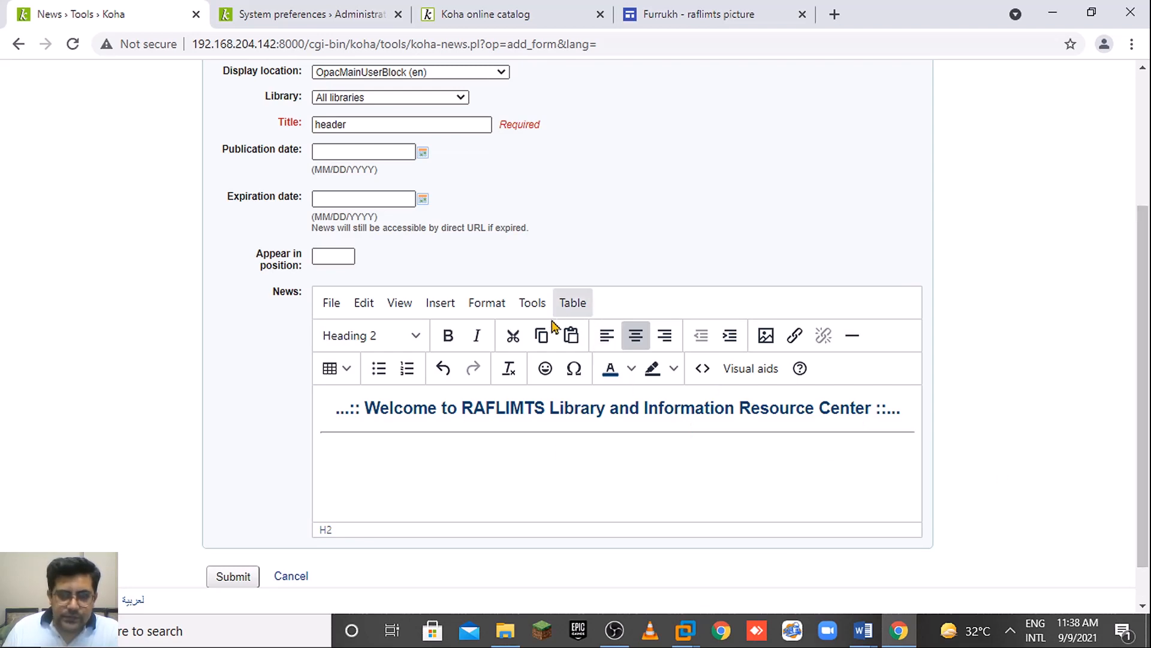
{"action": "left_click", "coordinate": [532, 303]}
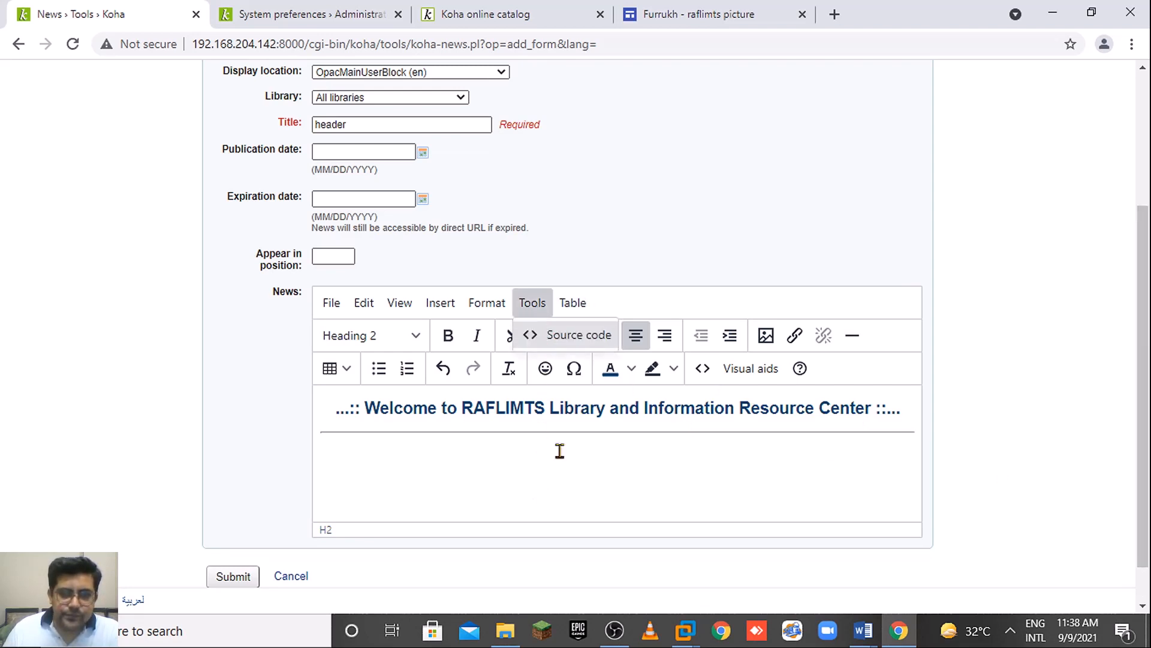
{"action": "left_click", "coordinate": [487, 303]}
{"action": "mouse_move", "coordinate": [594, 300]}
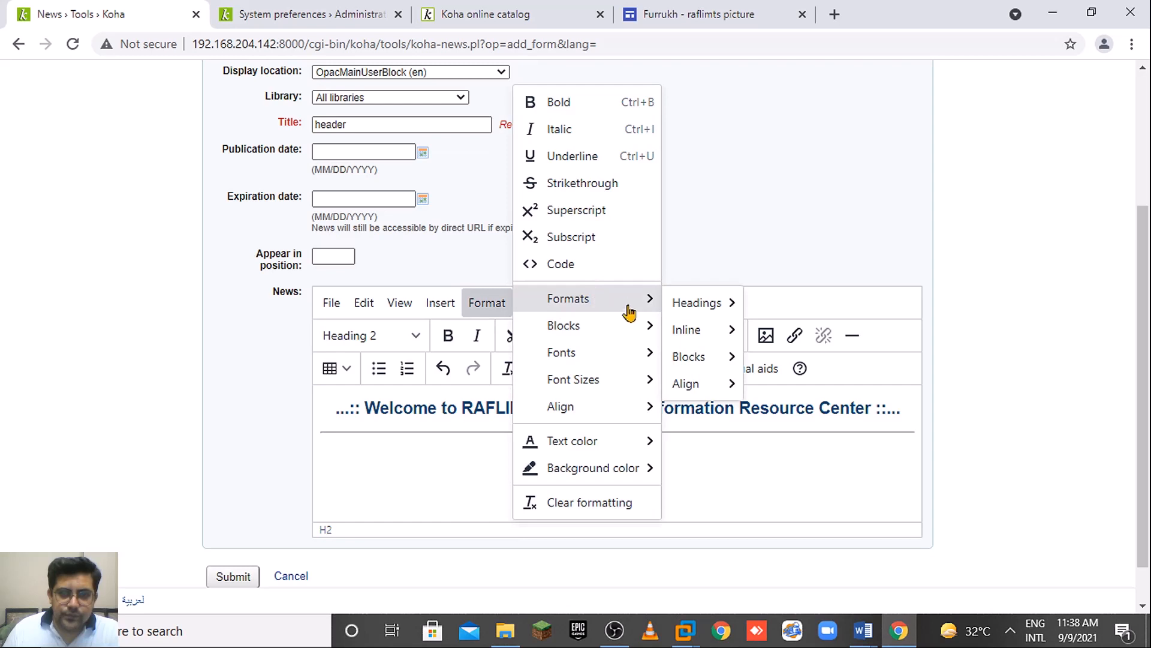
{"action": "mouse_move", "coordinate": [602, 358]}
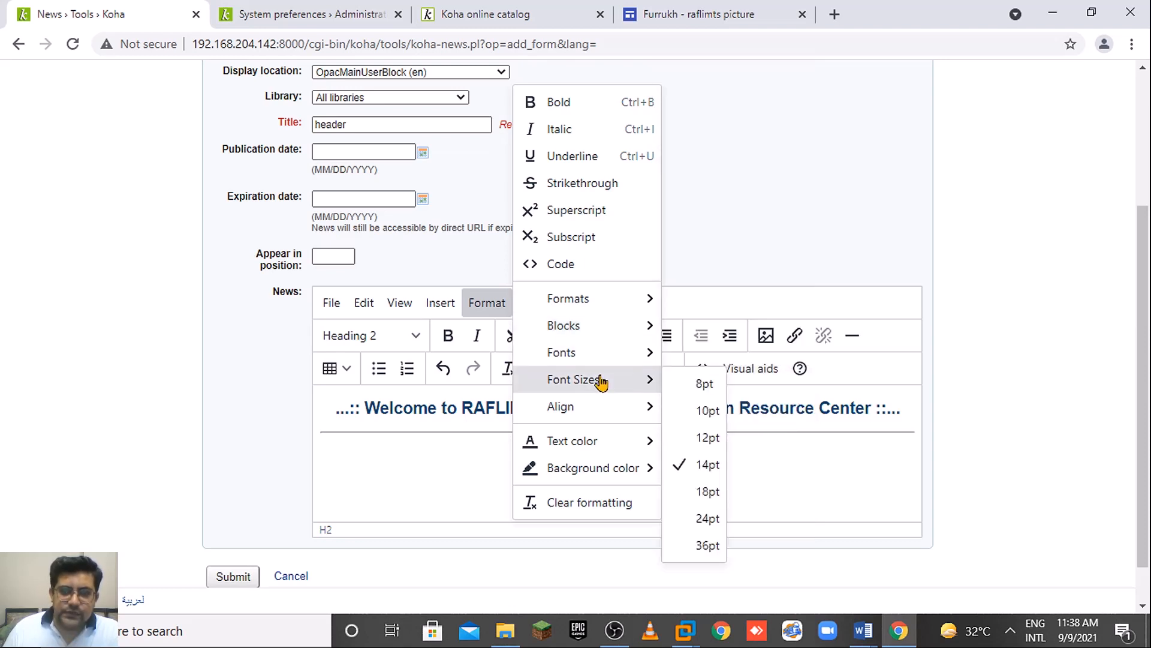
{"action": "mouse_move", "coordinate": [599, 407]}
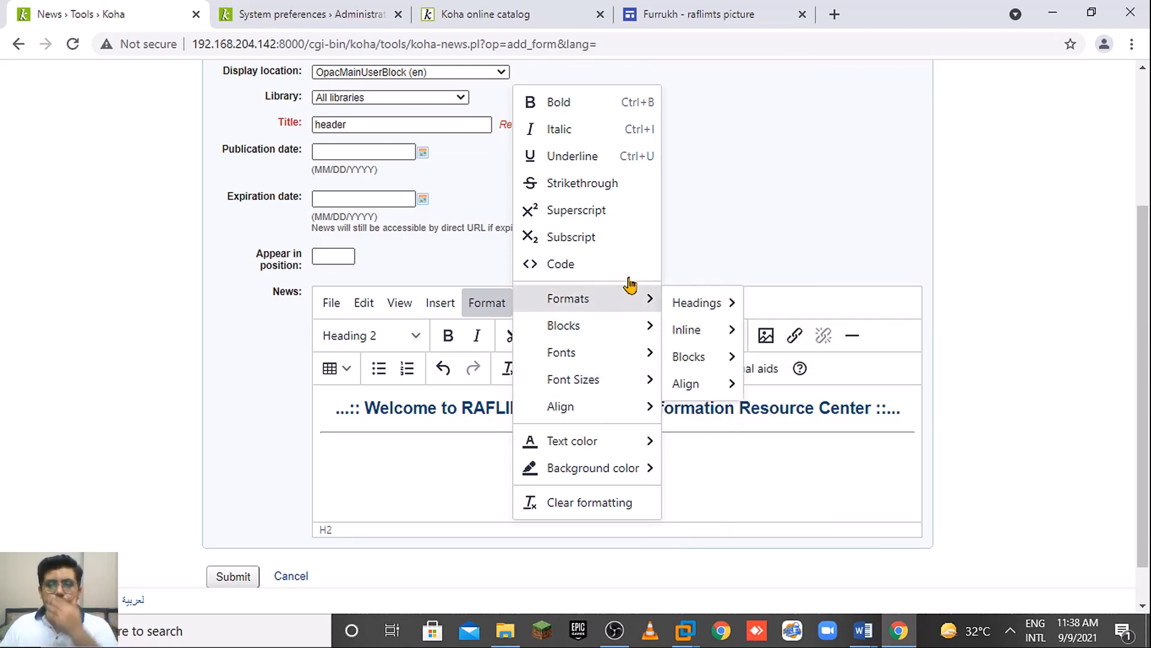
Left-align the empty line under the rule and open the block format list.
{"action": "left_click", "coordinate": [840, 451]}
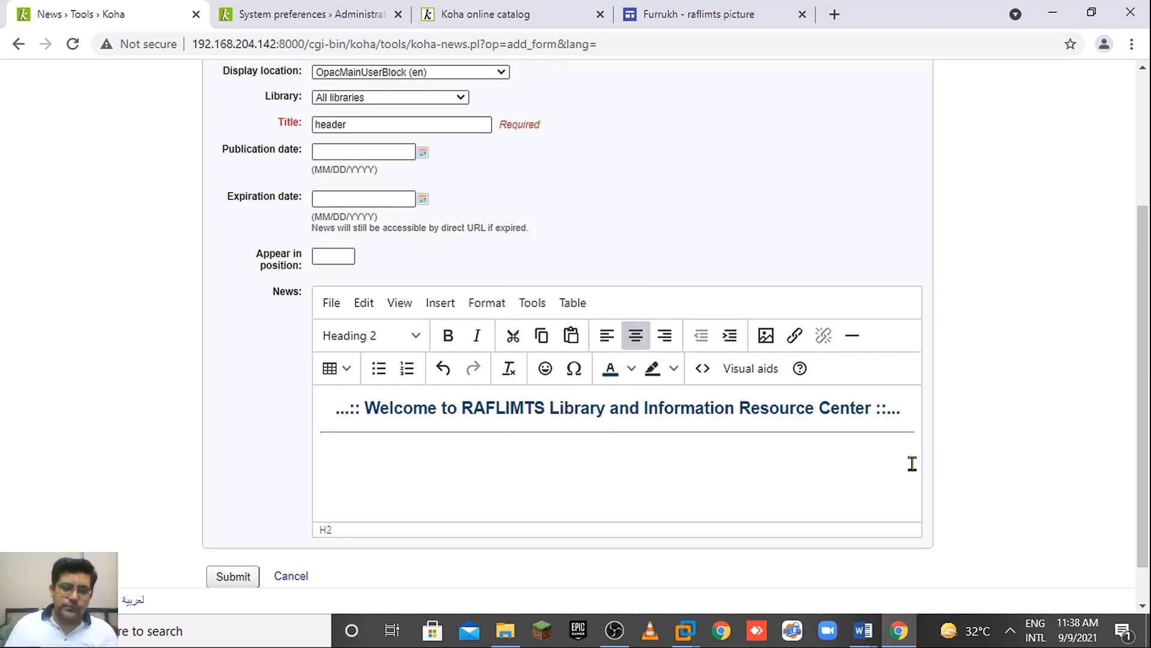
{"action": "left_click", "coordinate": [607, 335]}
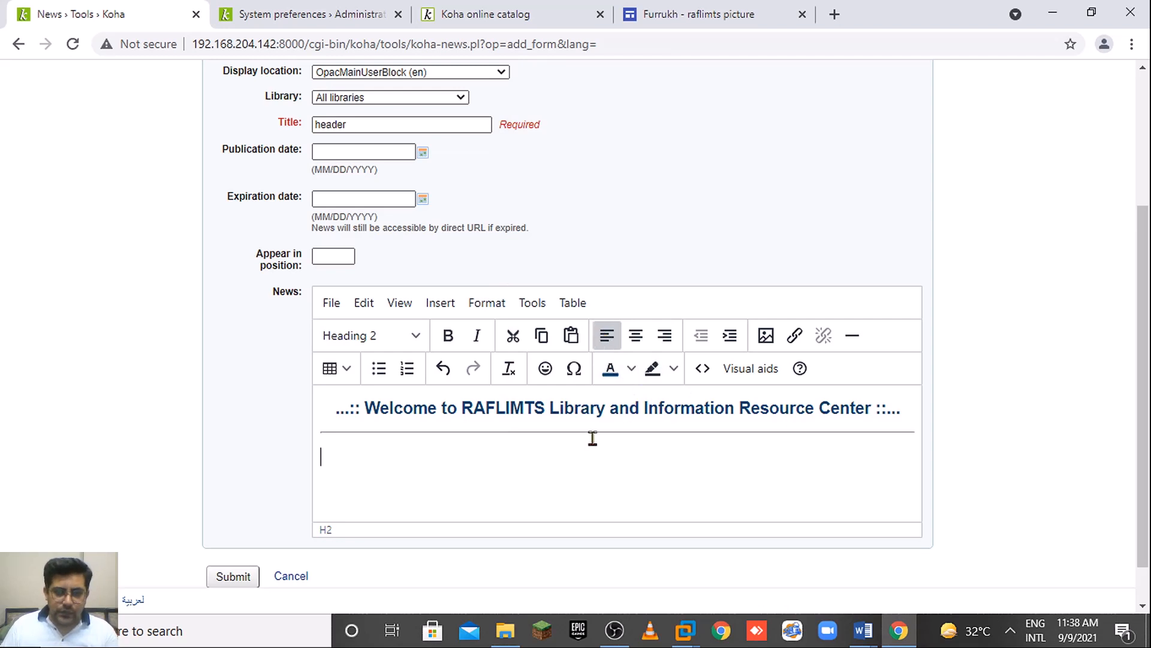
{"action": "left_click", "coordinate": [384, 335]}
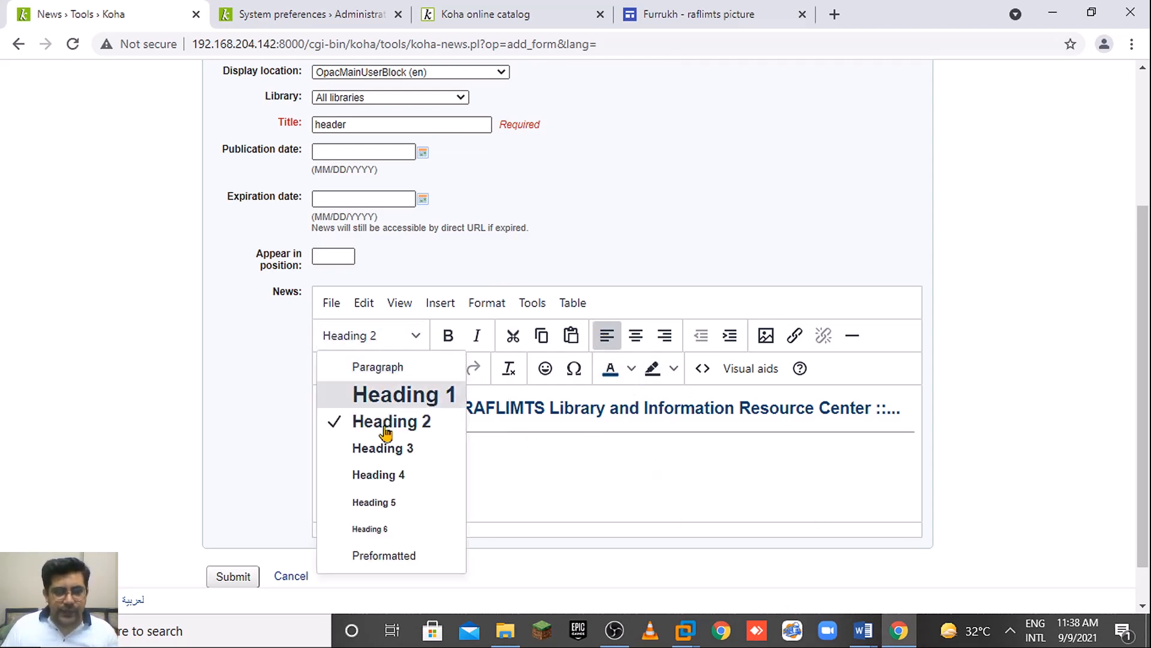
Make the line preformatted and type the English OPAC language-switching sentence, correcting typos.
{"action": "left_click", "coordinate": [423, 554]}
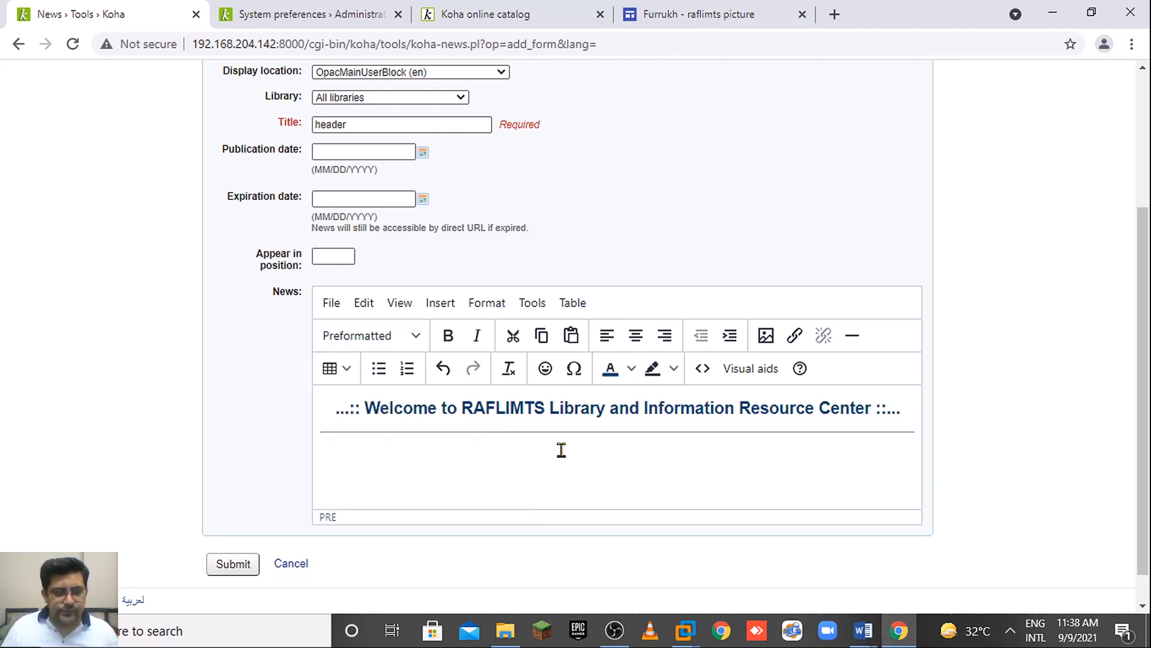
{"action": "type", "text": "Welcome to"}
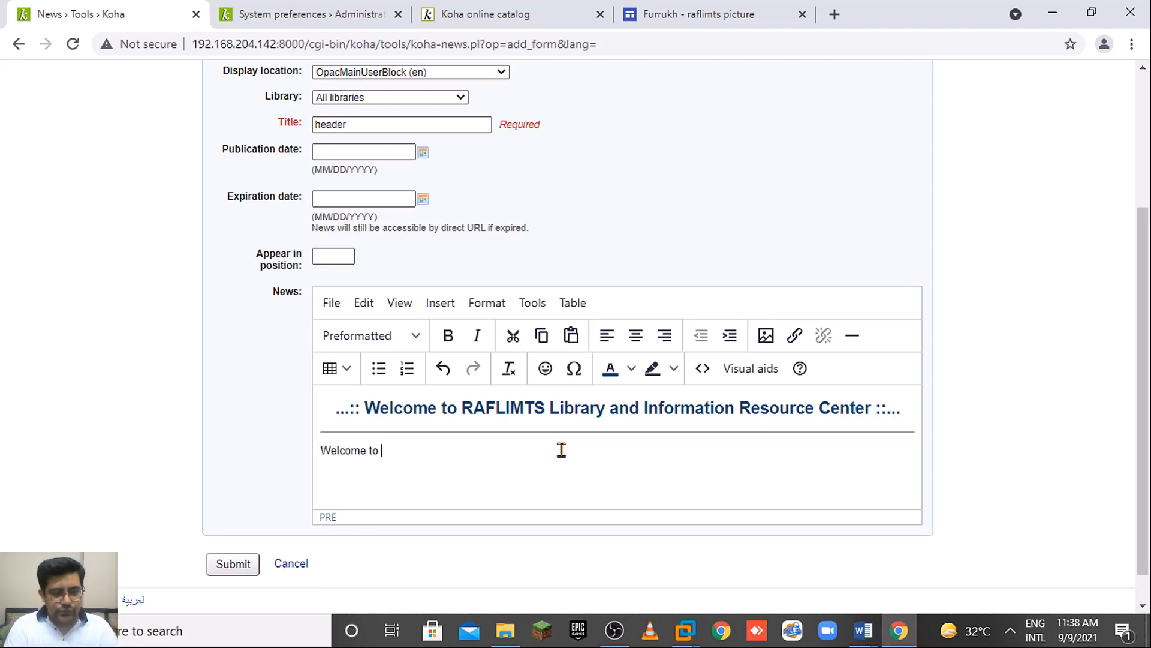
{"action": "key", "text": "BackSpace"}
{"action": "key", "text": "BackSpace"}
{"action": "key", "text": "BackSpace"}
{"action": "key", "text": "BackSpace"}
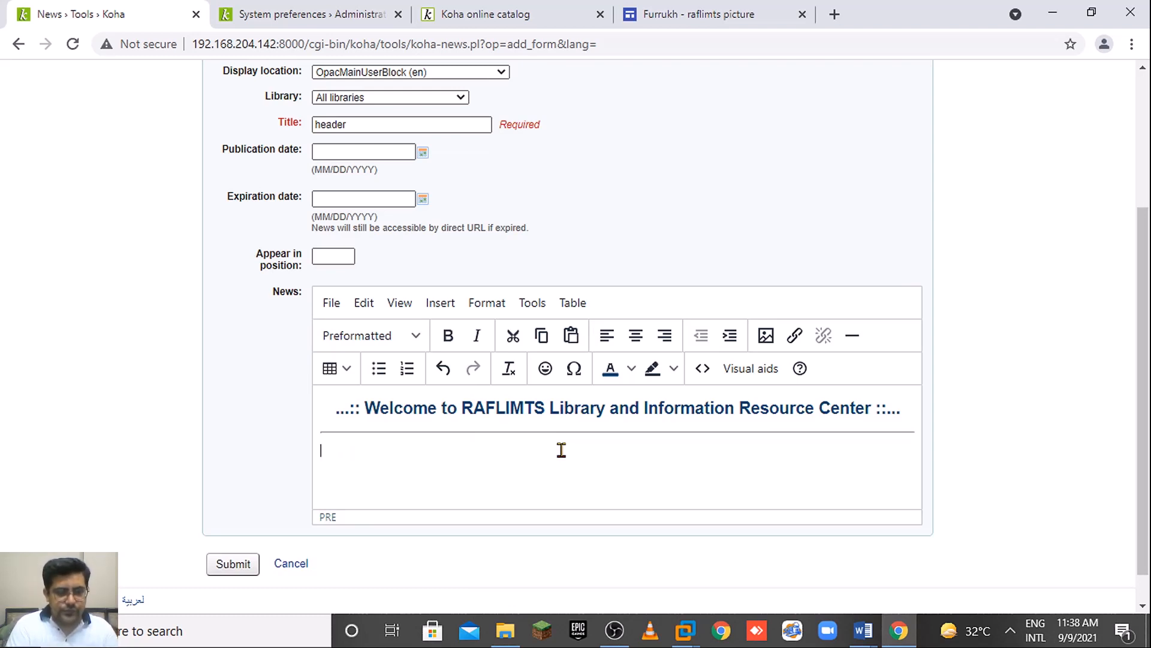
{"action": "type", "text": "This is"}
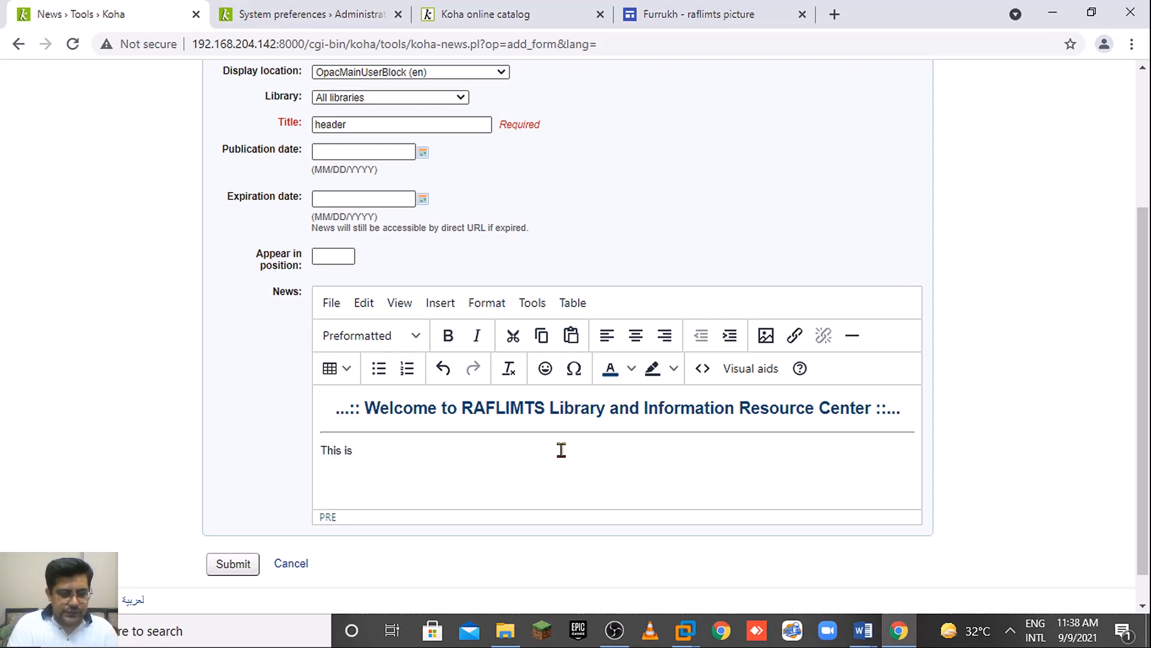
{"action": "type", "text": " the Englis"}
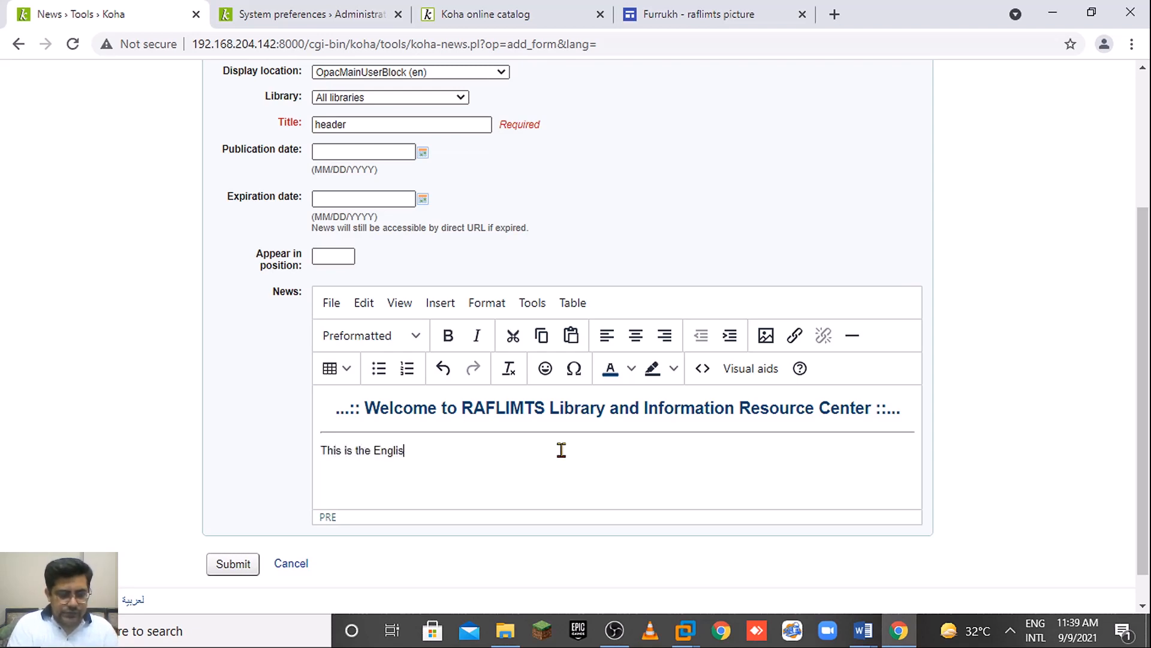
{"action": "type", "text": "h OPAC for A"}
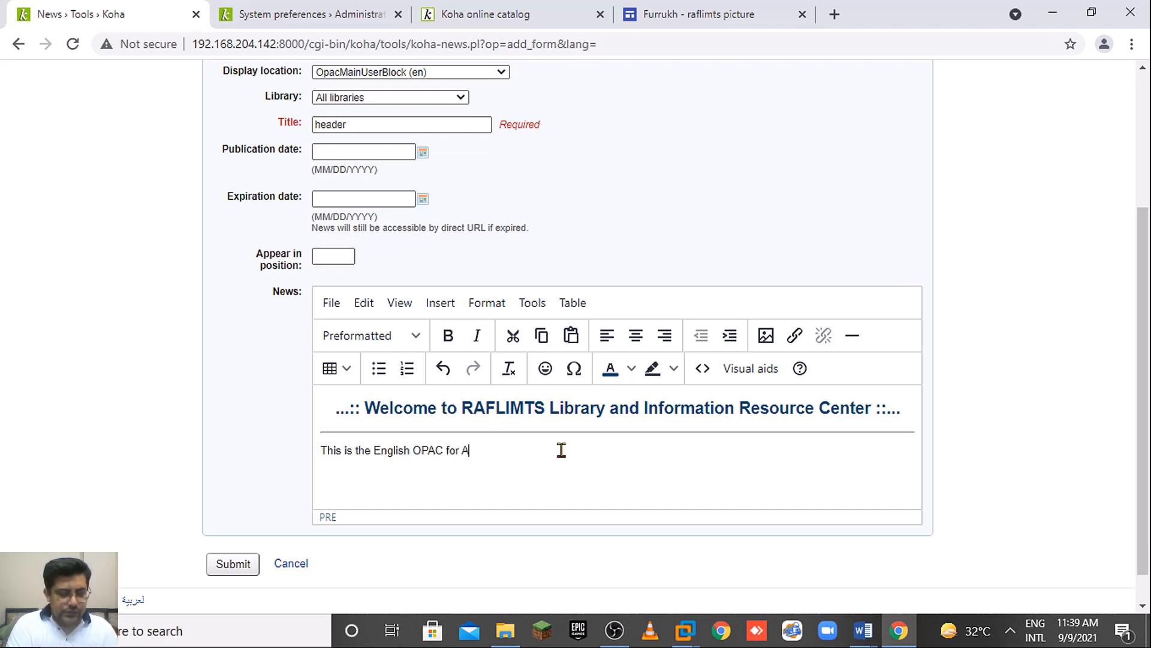
{"action": "type", "text": "rabic "}
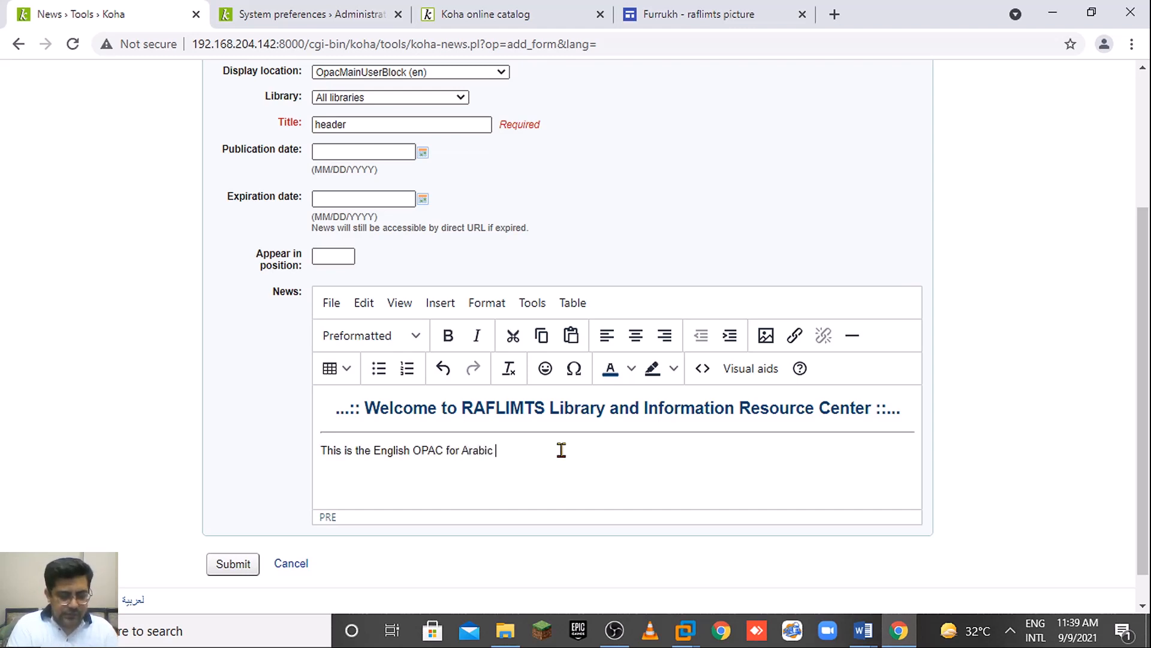
{"action": "type", "text": "or Engli"}
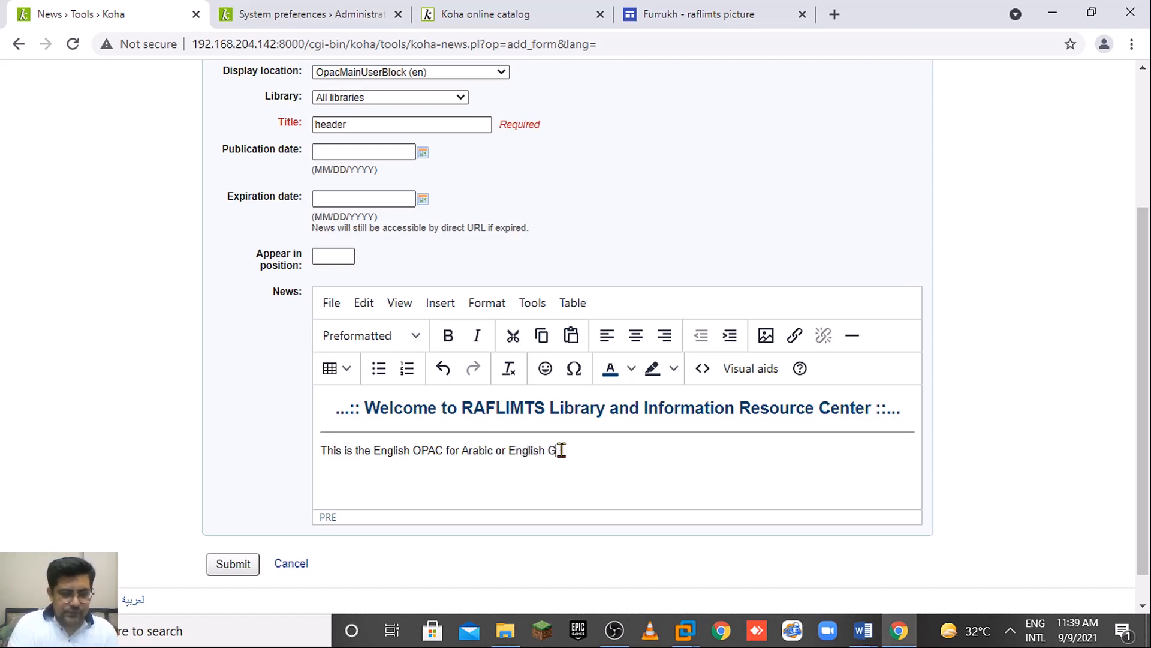
{"action": "type", "text": "sh-GB, pl"}
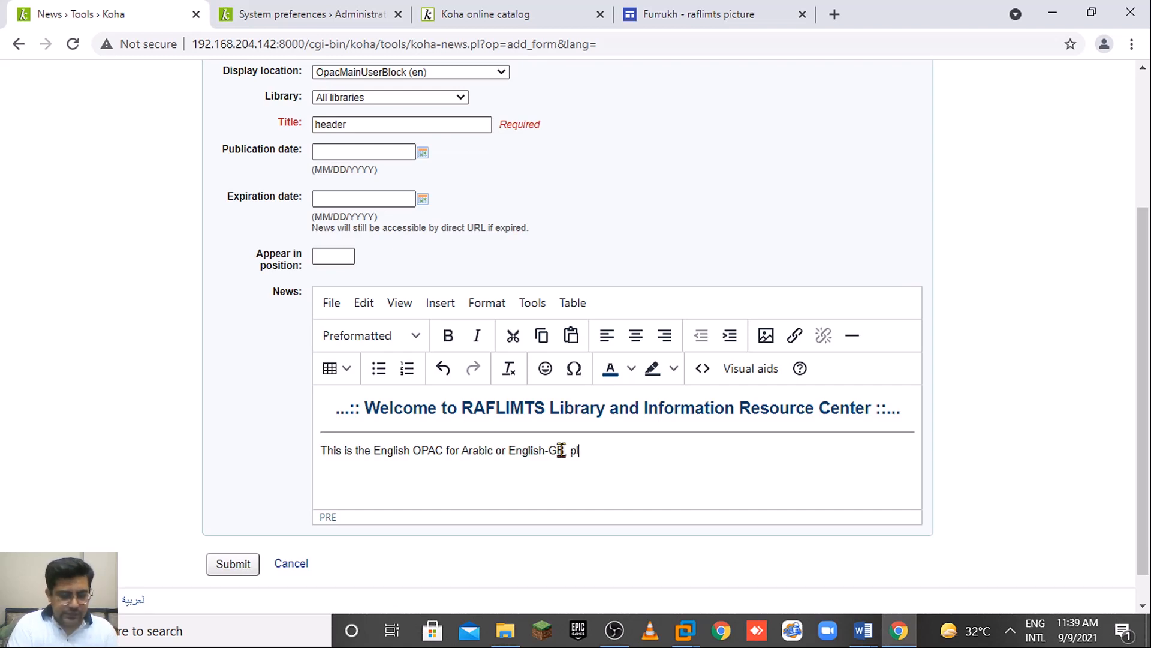
{"action": "type", "text": "ease chaneg"}
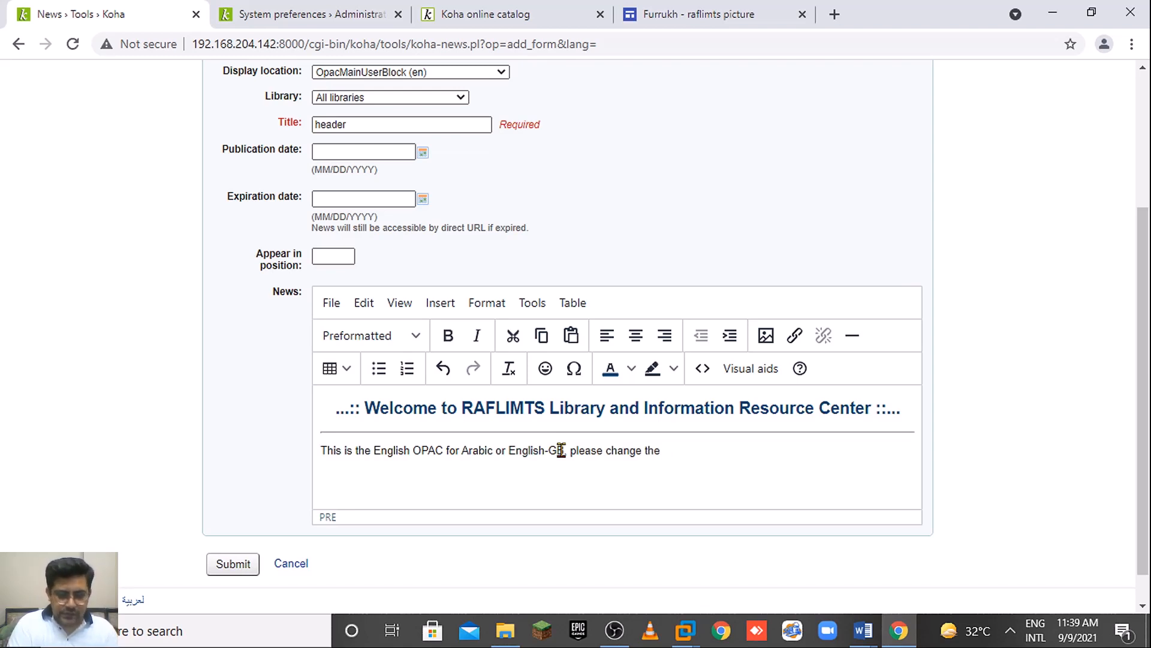
{"action": "type", "text": "ngu"}
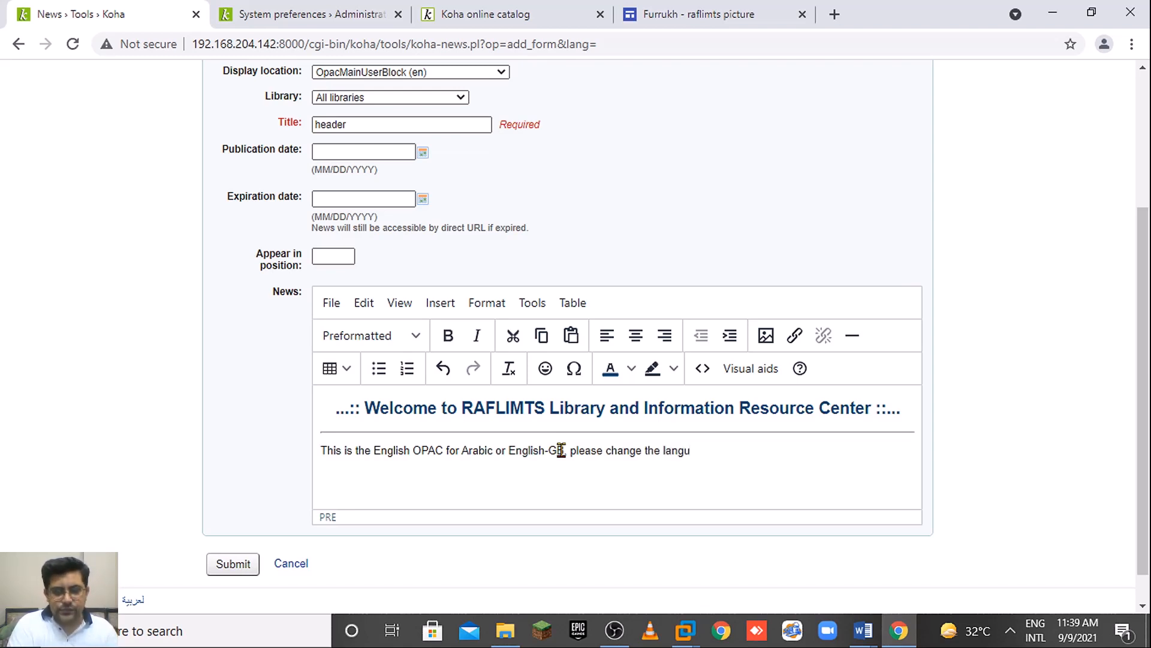
{"action": "type", "text": "uage"}
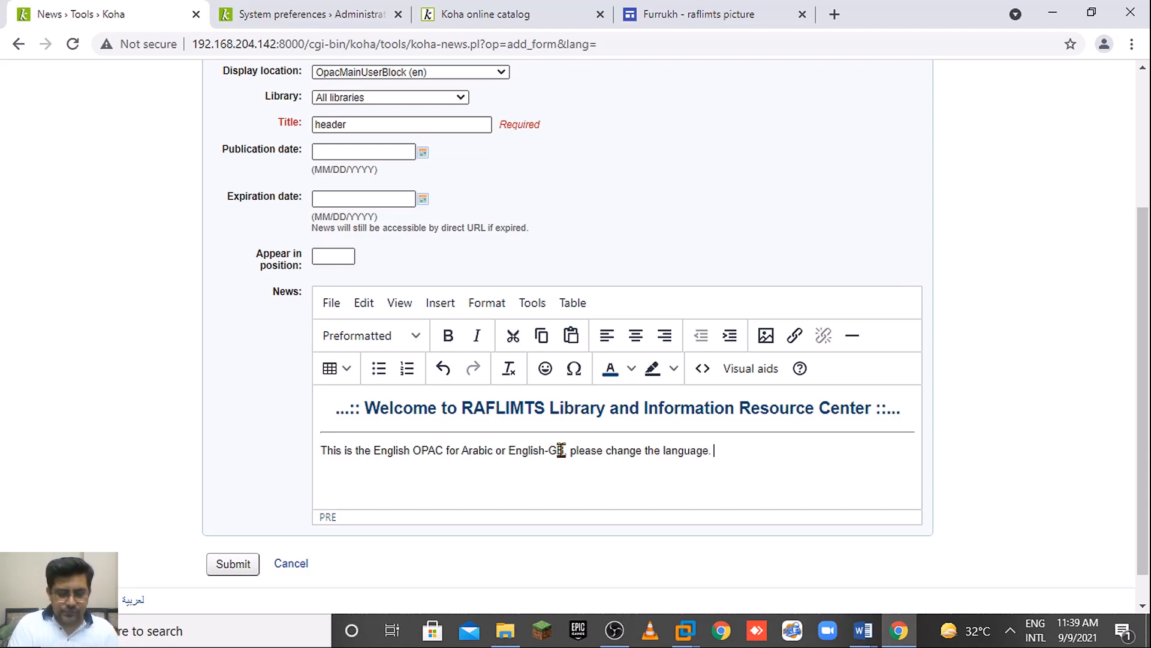
{"action": "type", "text": " from botom"}
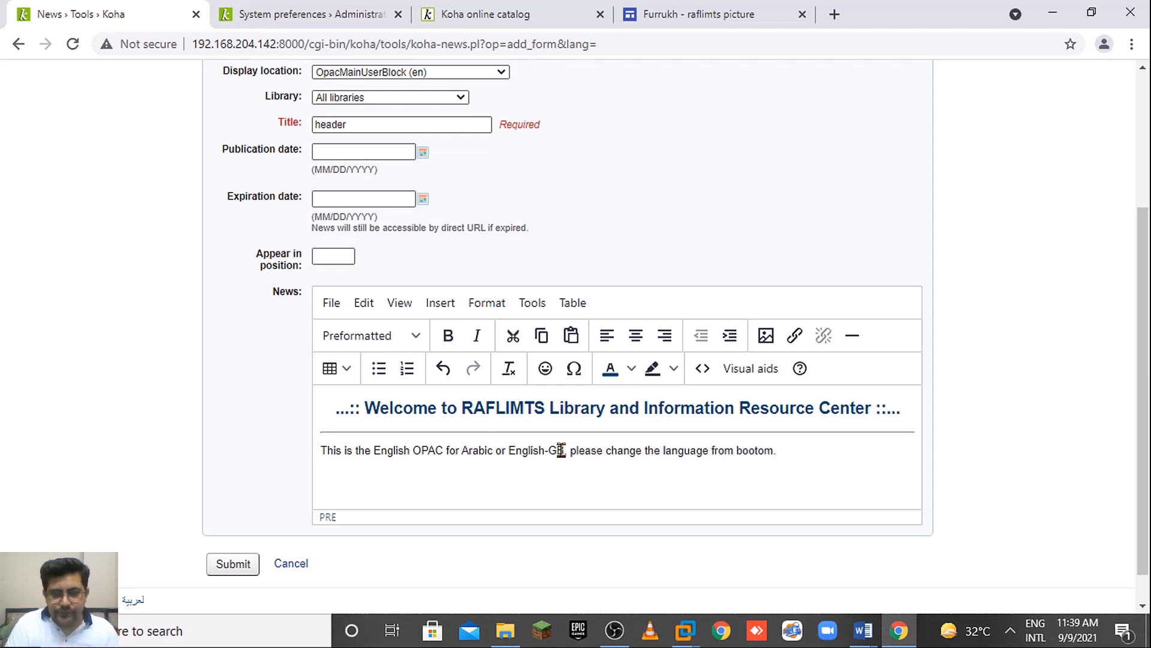
{"action": "key", "text": "Delete"}
{"action": "type", "text": "t"}
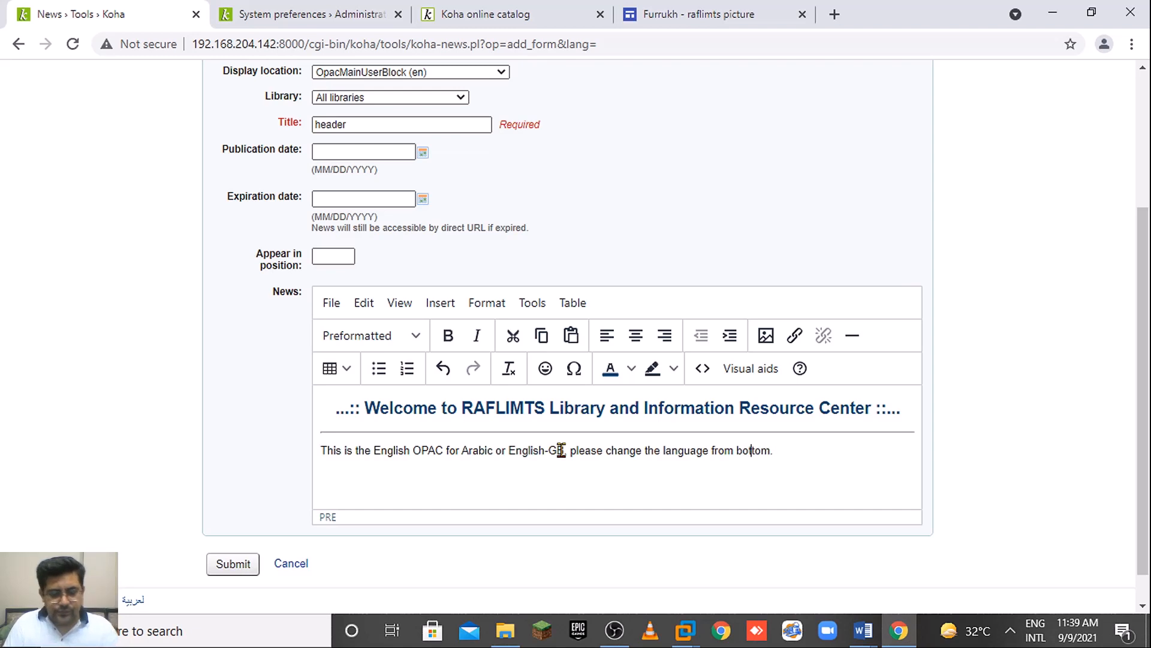
Finish the sentence with the quick-access note ending 'please click the below buttons;' and start a new line.
{"action": "key", "text": "Return"}
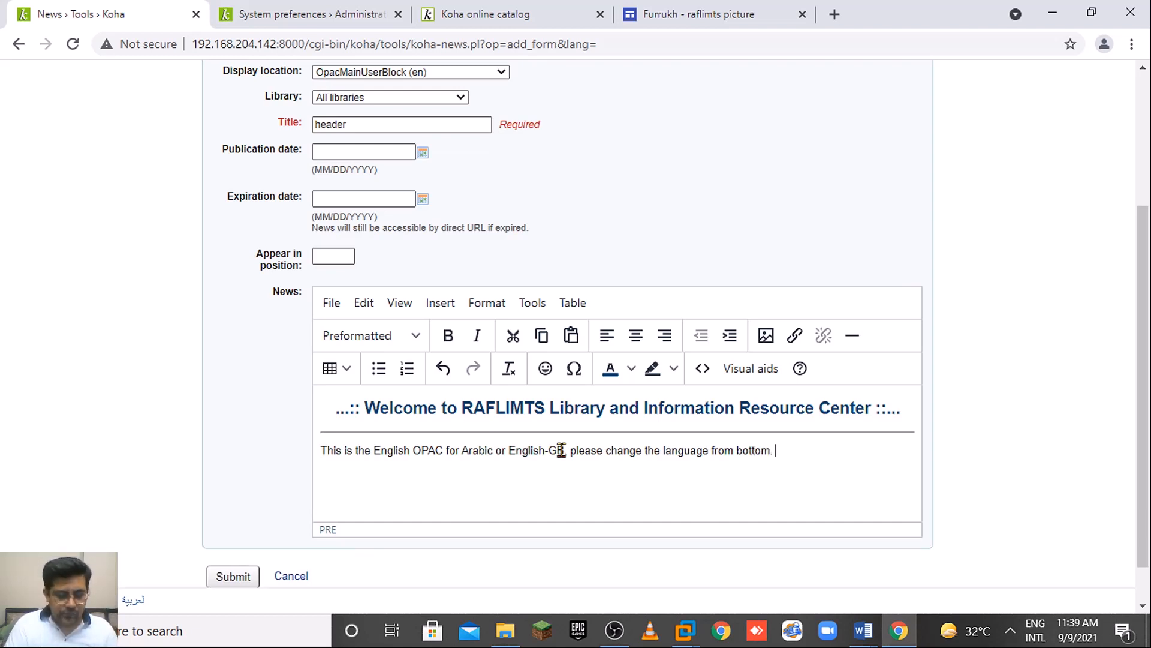
{"action": "type", "text": "ase"}
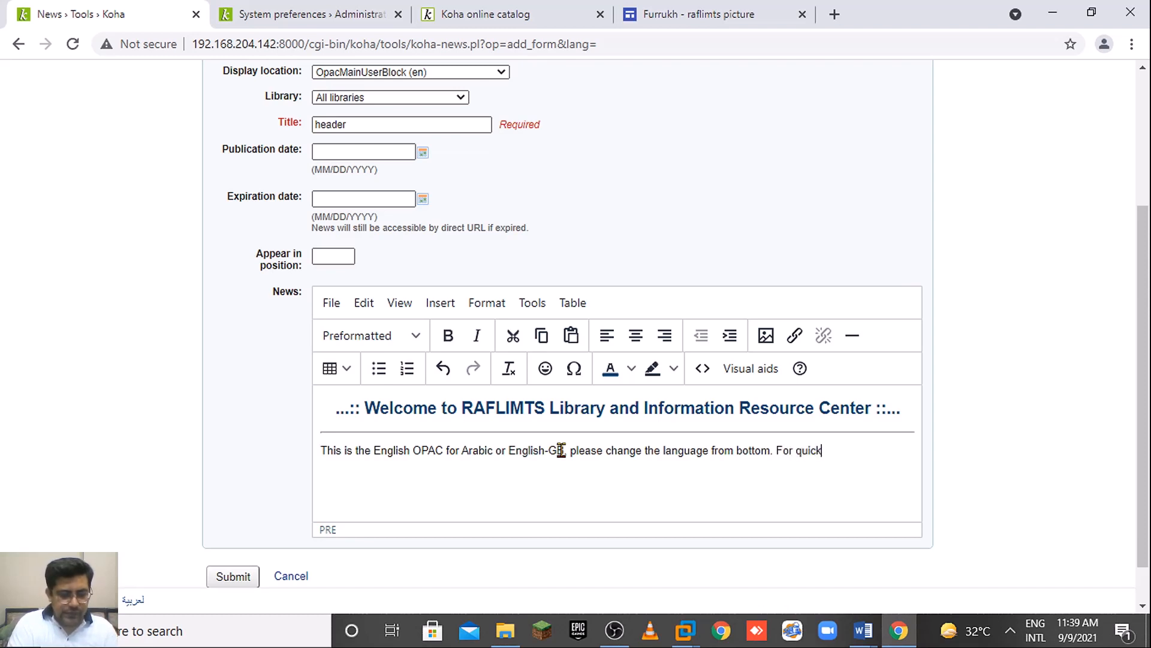
{"action": "type", "text": "ccess to your re"}
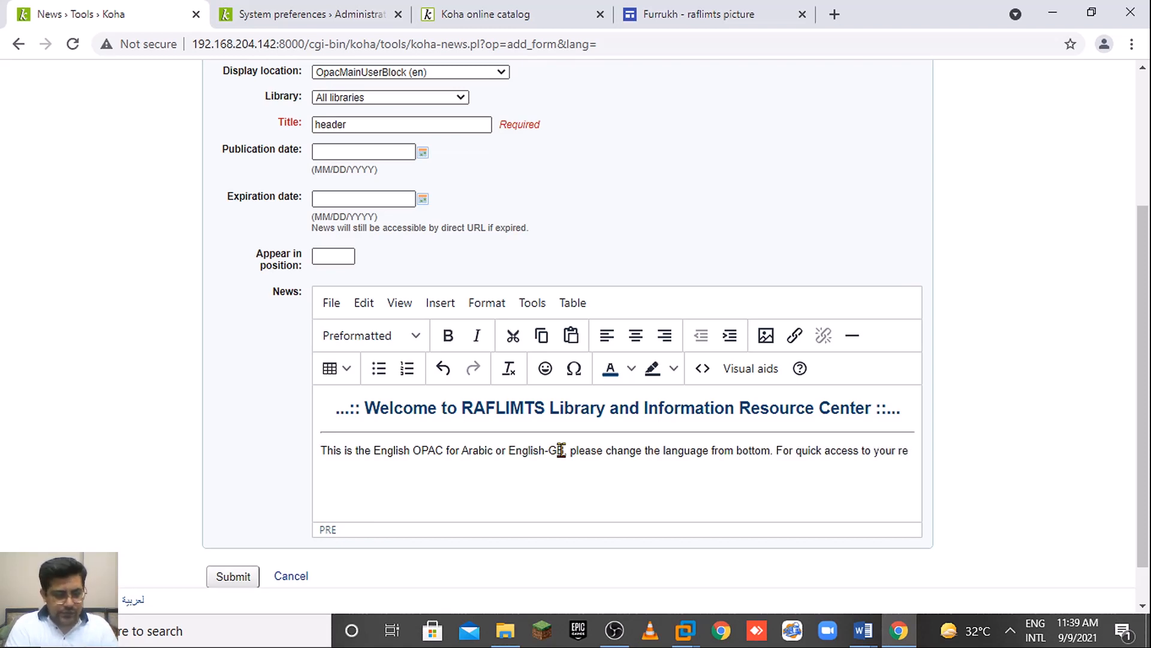
{"action": "type", "text": "quired resources"}
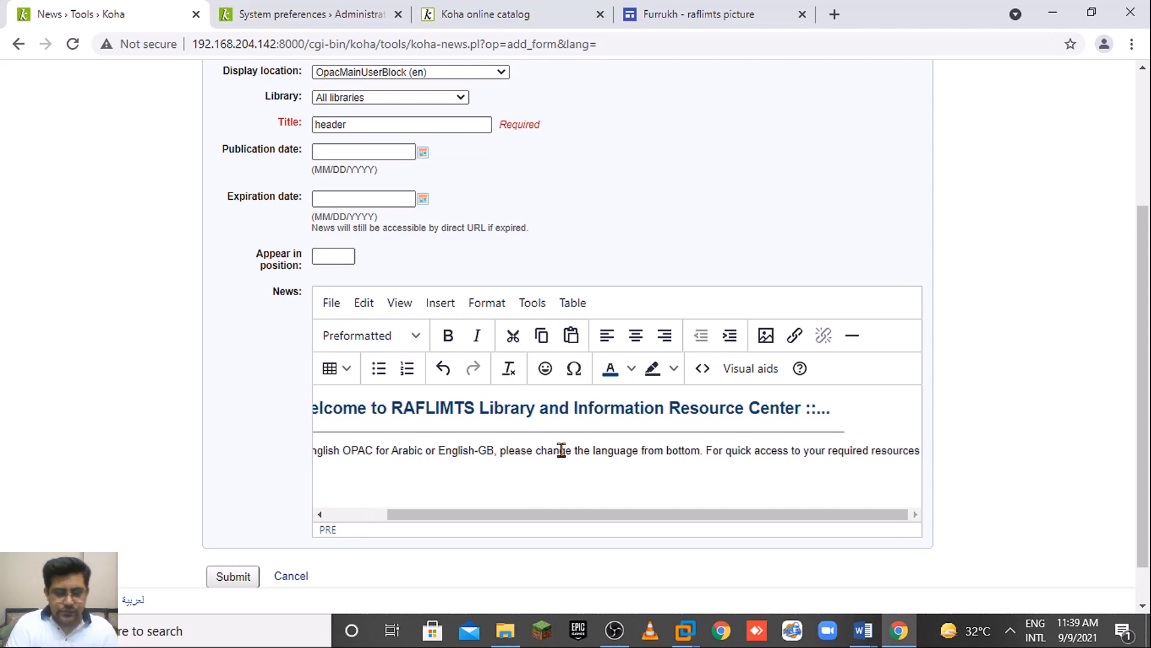
{"action": "type", "text": " please"}
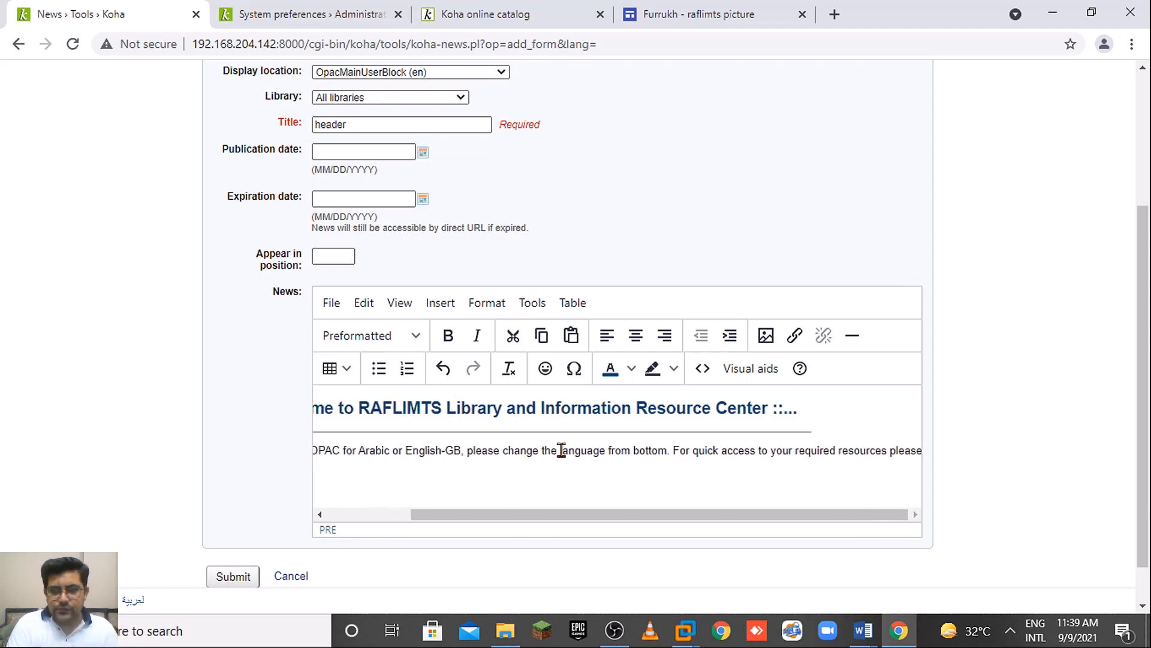
{"action": "key", "text": "BackSpace"}
{"action": "type", "text": "e cli"}
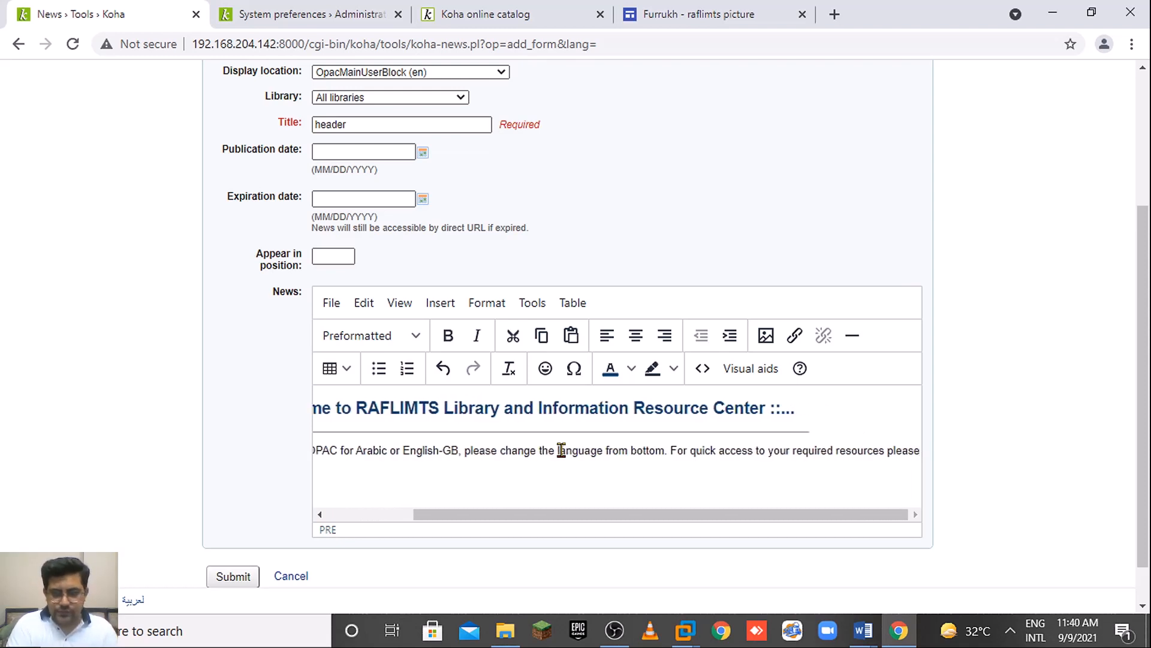
{"action": "type", "text": "ck the"}
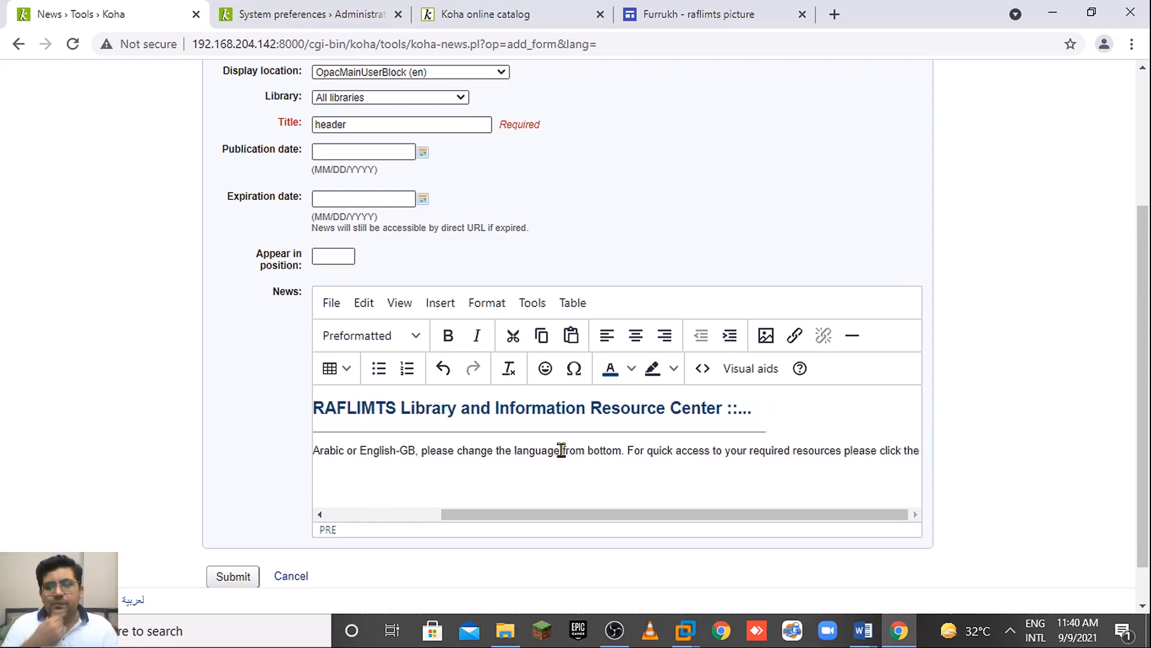
{"action": "type", "text": " bel"}
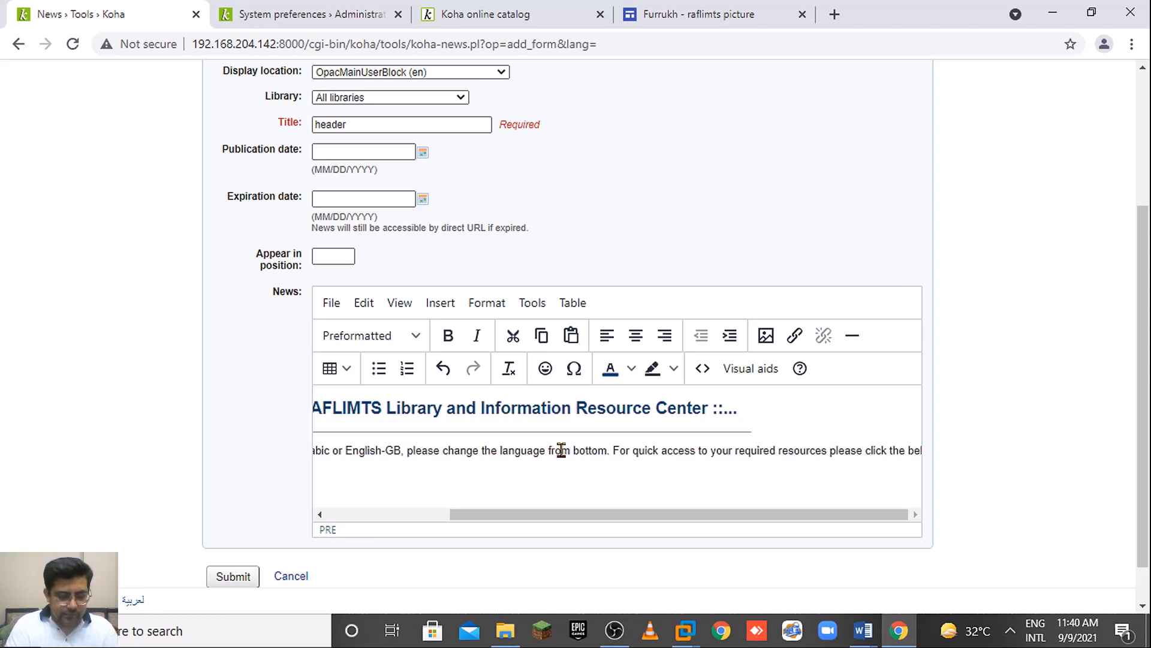
{"action": "type", "text": "ow b"}
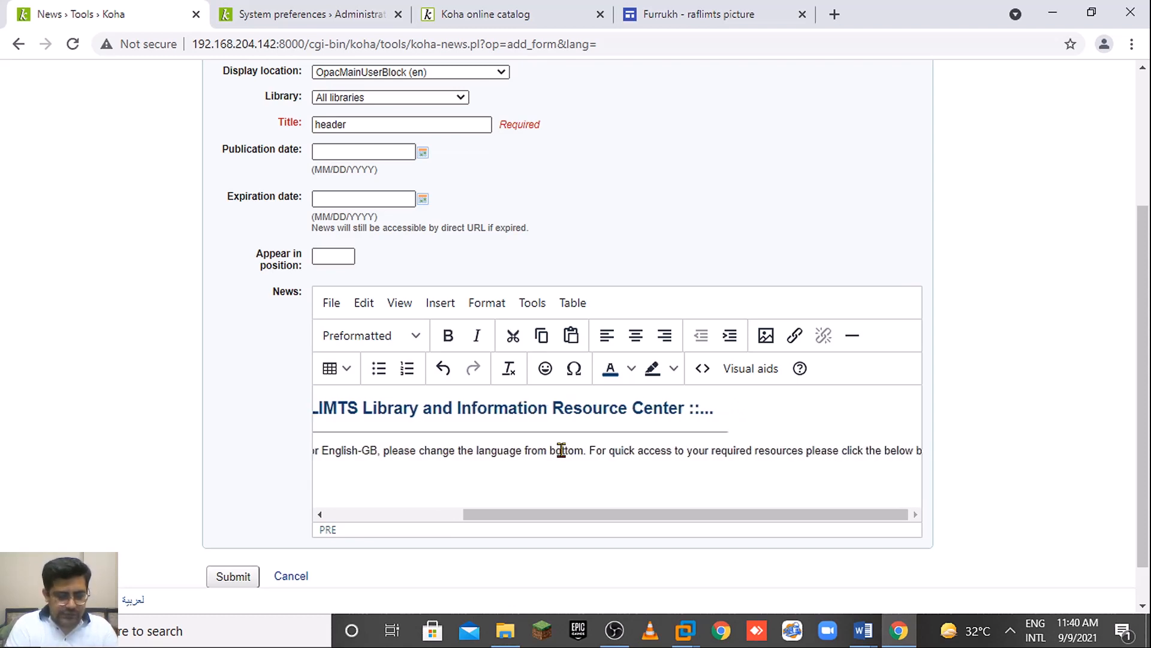
{"action": "type", "text": "utton"}
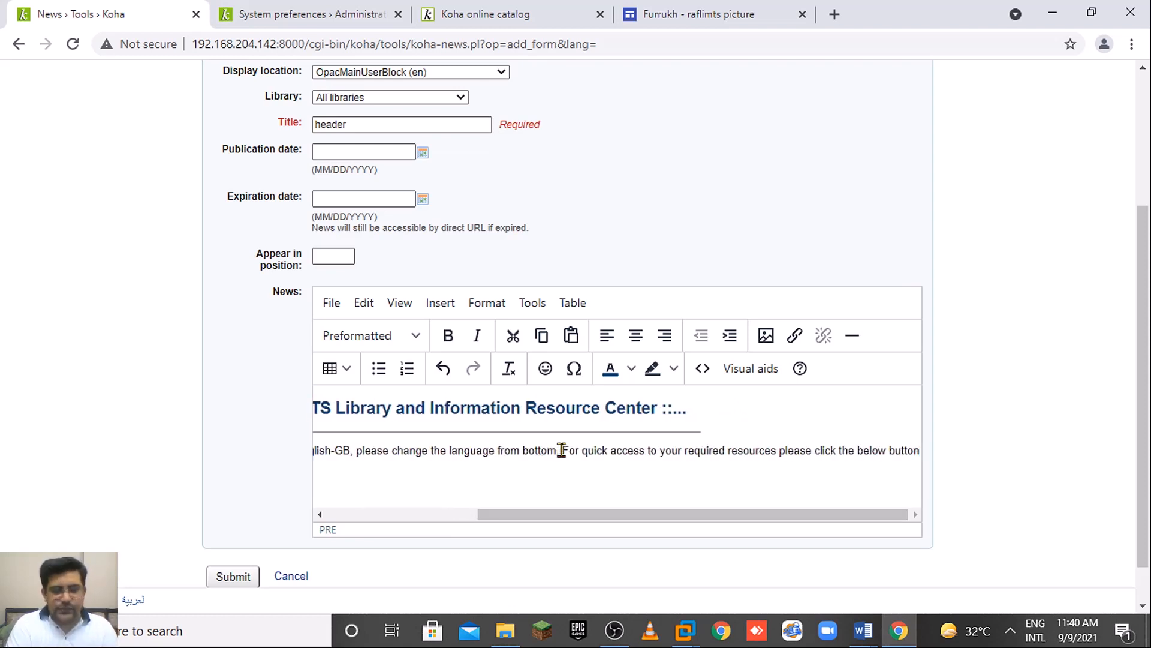
{"action": "type", "text": "s"}
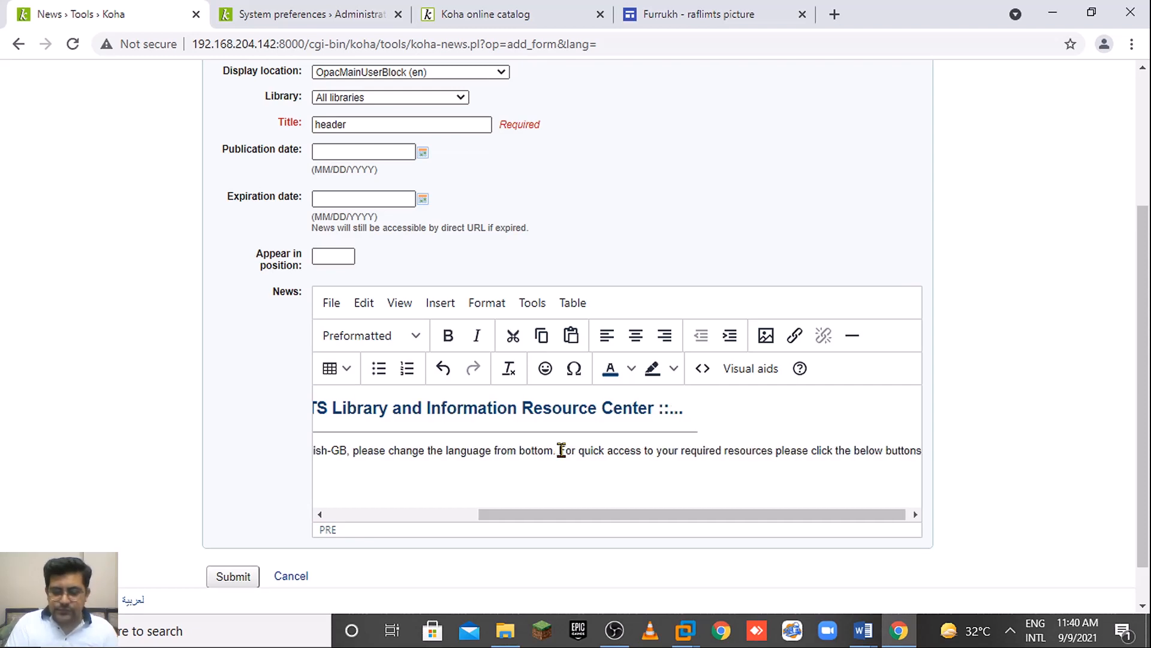
{"action": "type", "text": ";"}
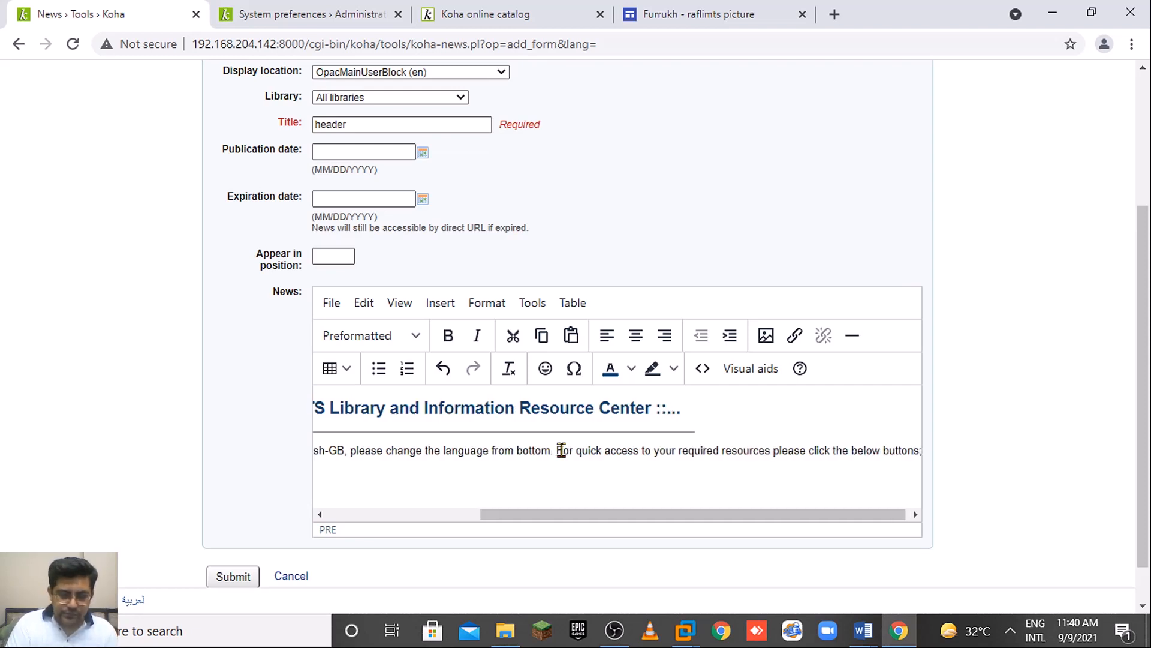
{"action": "key", "text": "Return"}
{"action": "key", "text": "Return"}
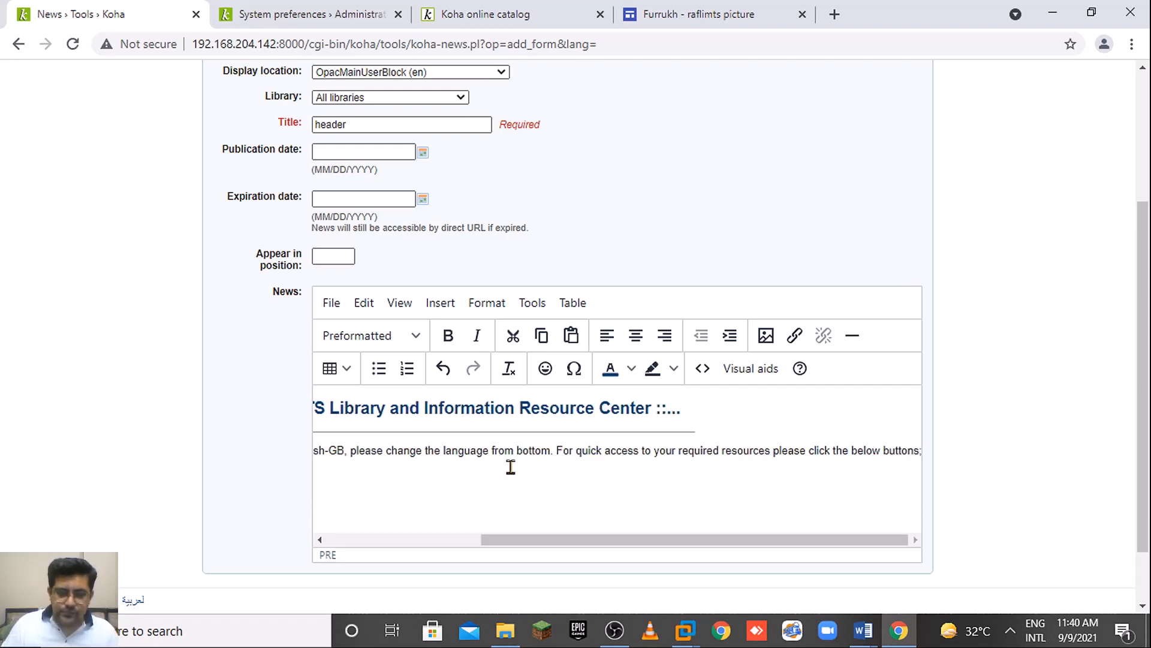
{"action": "left_click_drag", "start_coordinate": [456, 542], "coordinate": [298, 540]}
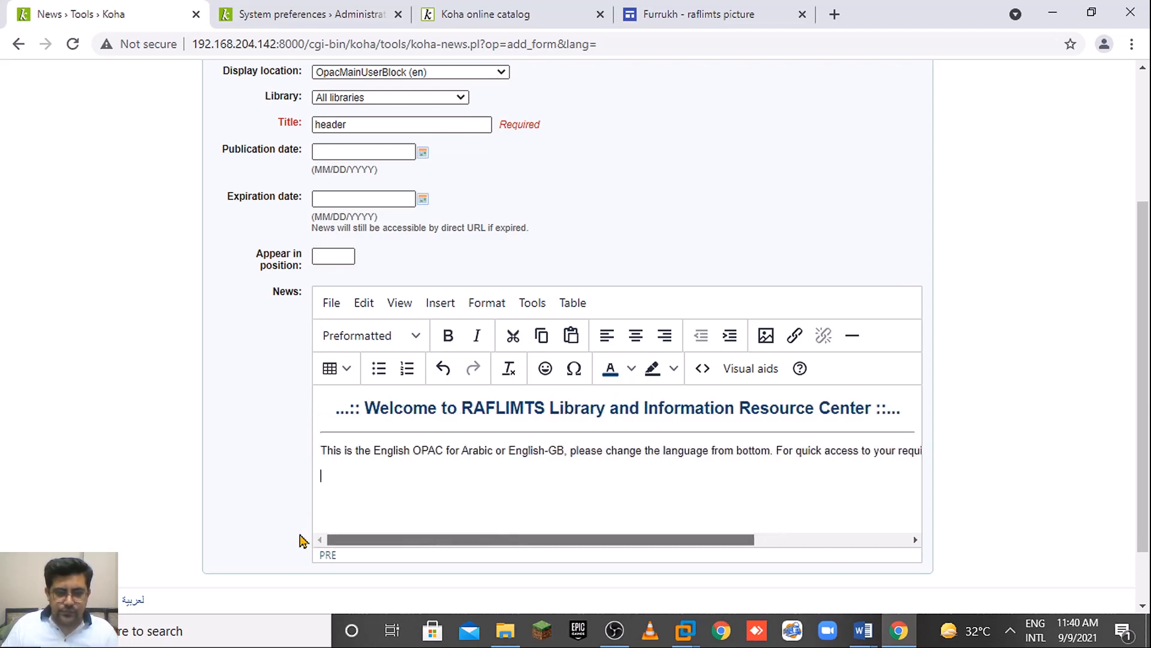
Open the pictures page on the Google Sites button site and scroll to the icons.
{"action": "left_click", "coordinate": [695, 14]}
{"action": "mouse_move", "coordinate": [1060, 84]}
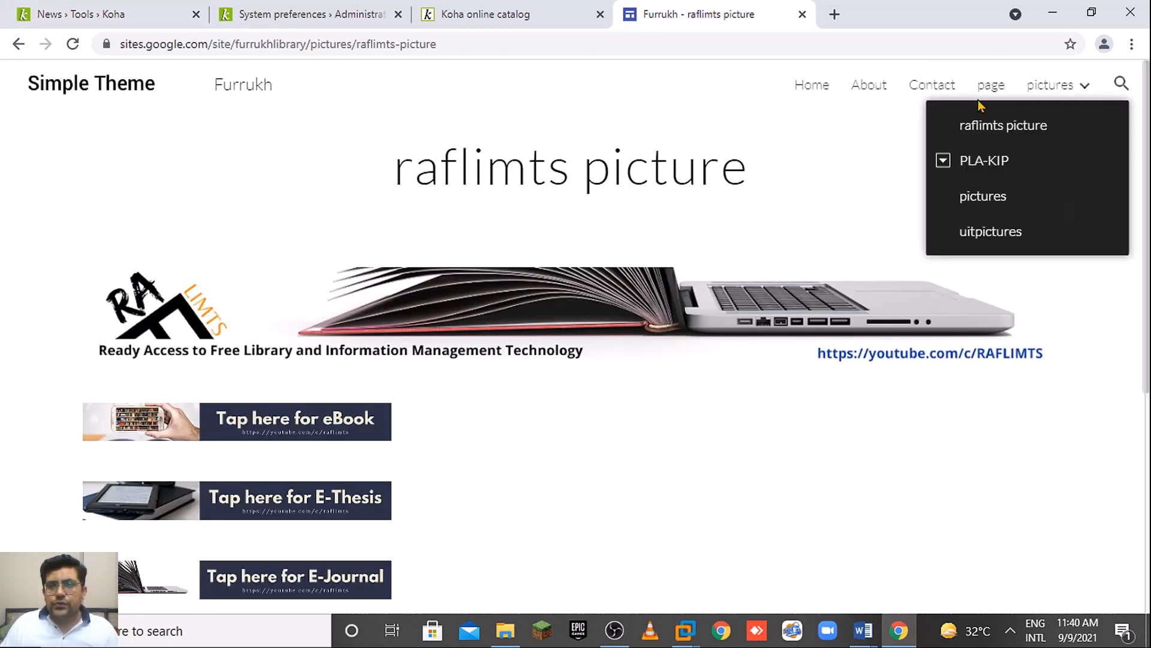
{"action": "left_click", "coordinate": [1010, 203]}
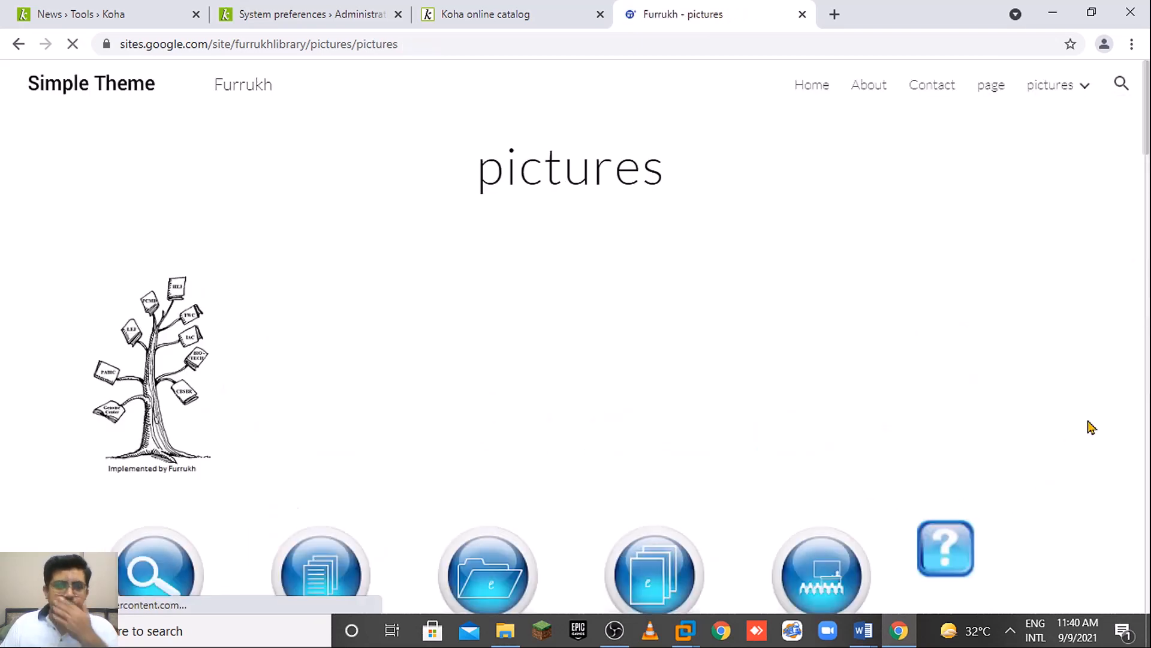
{"action": "scroll", "coordinate": [1148, 219], "scroll_direction": "down", "scroll_amount": 5}
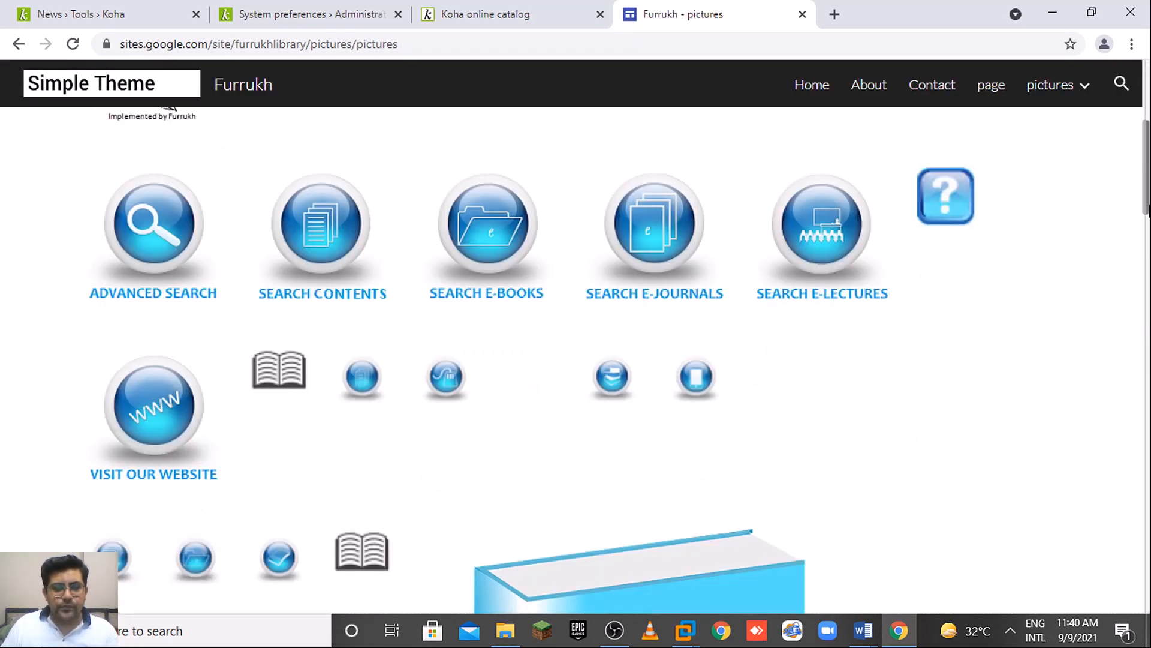
{"action": "left_click_drag", "start_coordinate": [1148, 221], "coordinate": [1125, 372]}
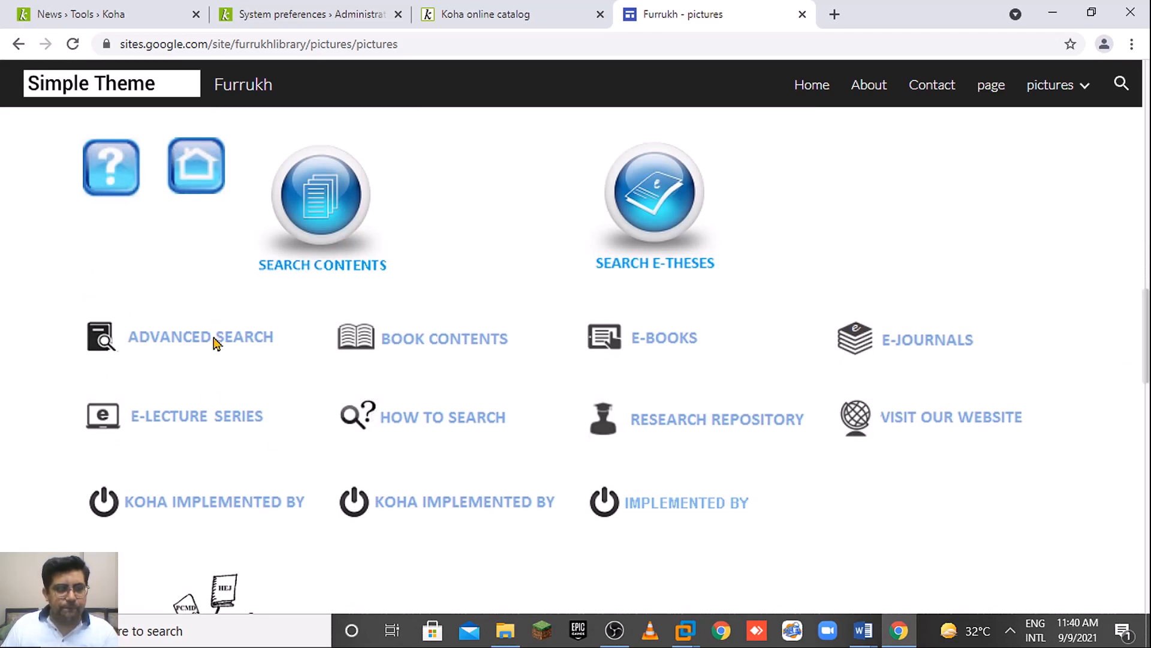
{"action": "left_click_drag", "start_coordinate": [1148, 352], "coordinate": [1147, 174]}
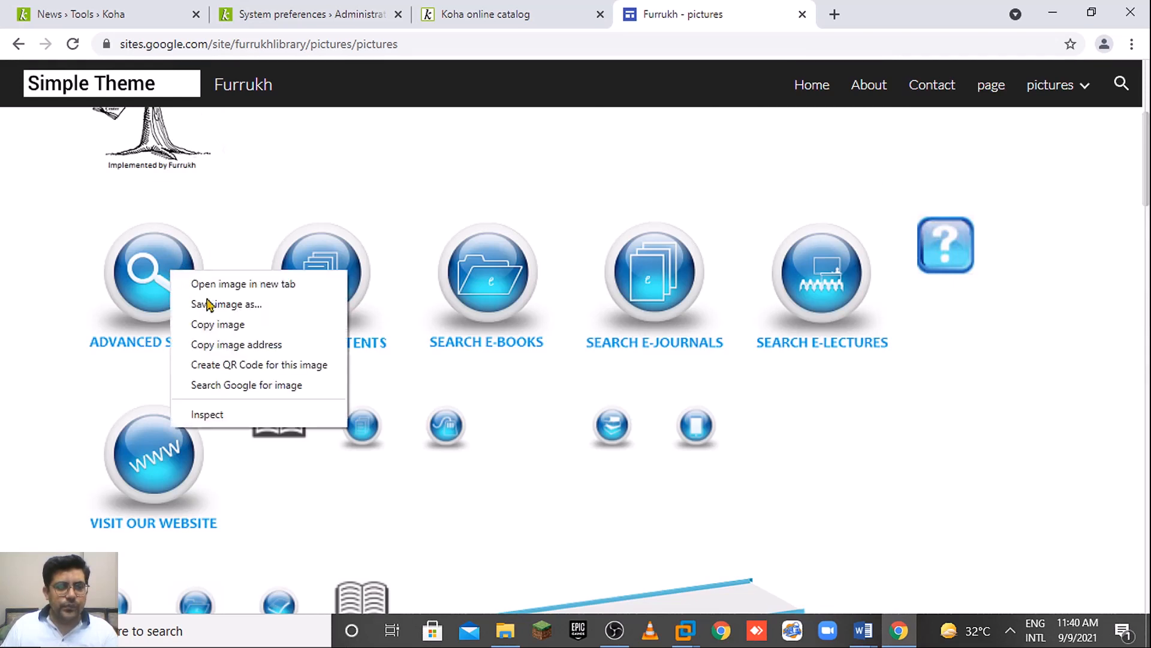
Copy the Advanced Search icon's image address and go back to the Koha news form.
{"action": "right_click", "coordinate": [173, 269]}
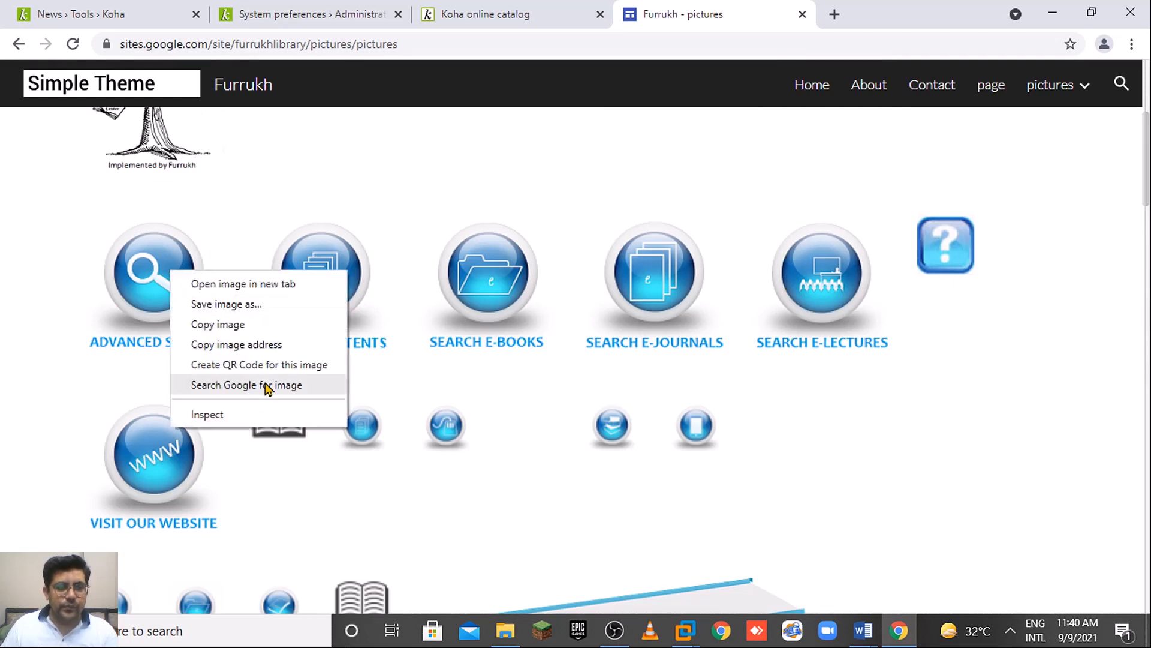
{"action": "left_click", "coordinate": [287, 352]}
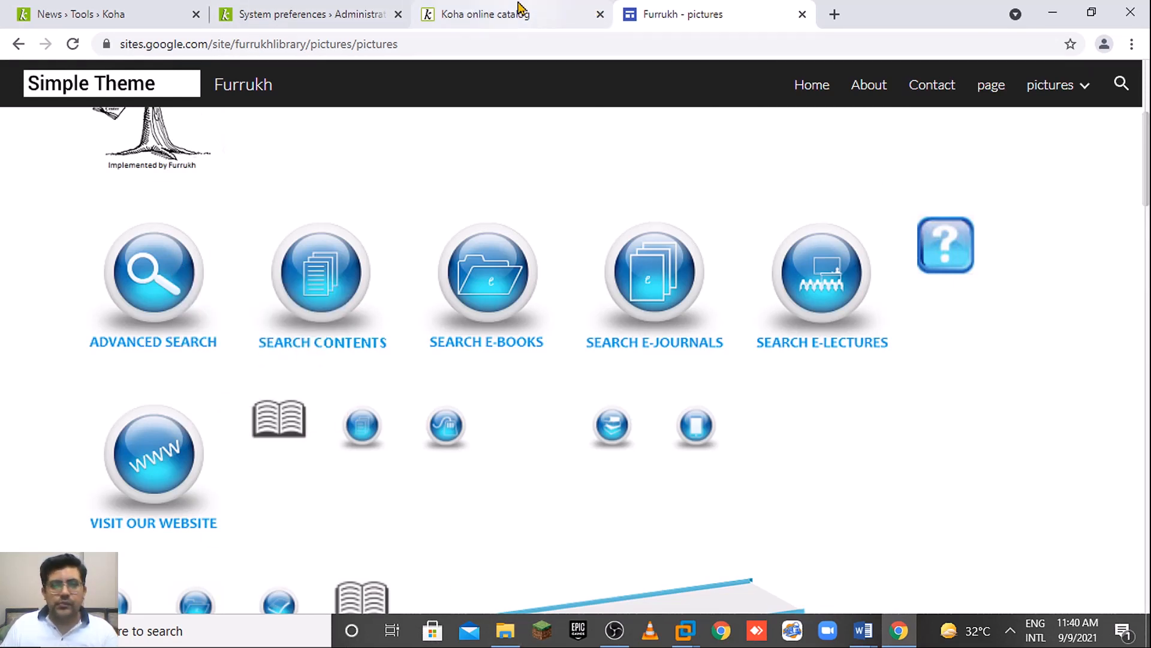
{"action": "left_click", "coordinate": [90, 12]}
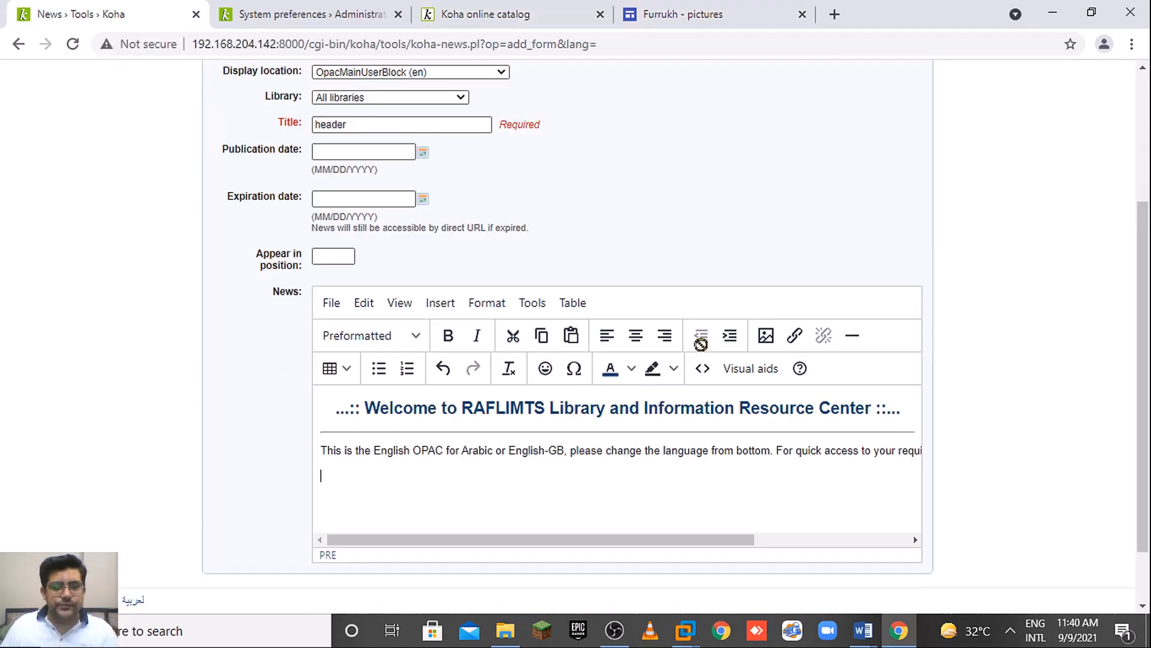
Insert the copied image, 128×128 and described 'Advanced Search', below the OPAC instruction line.
{"action": "left_click", "coordinate": [766, 335]}
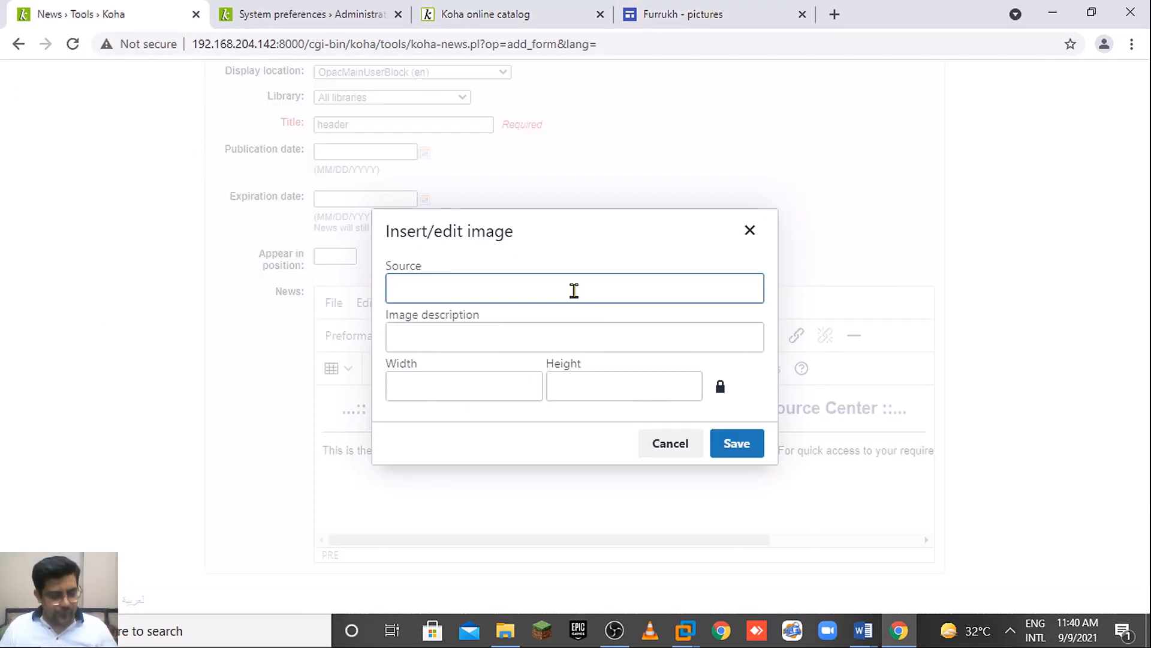
{"action": "type", "text": "https://lh3.googleusercontent.com/j7ZfhH6hF9QeTcTyyKnvQ_LAvLD9Ic7PydFThRO4wEmWI-LEFyIr6zGc6B9CzSn-MYNg5g9PVRHXoozIOcYtYFo=w1280"}
{"action": "left_click", "coordinate": [619, 329]}
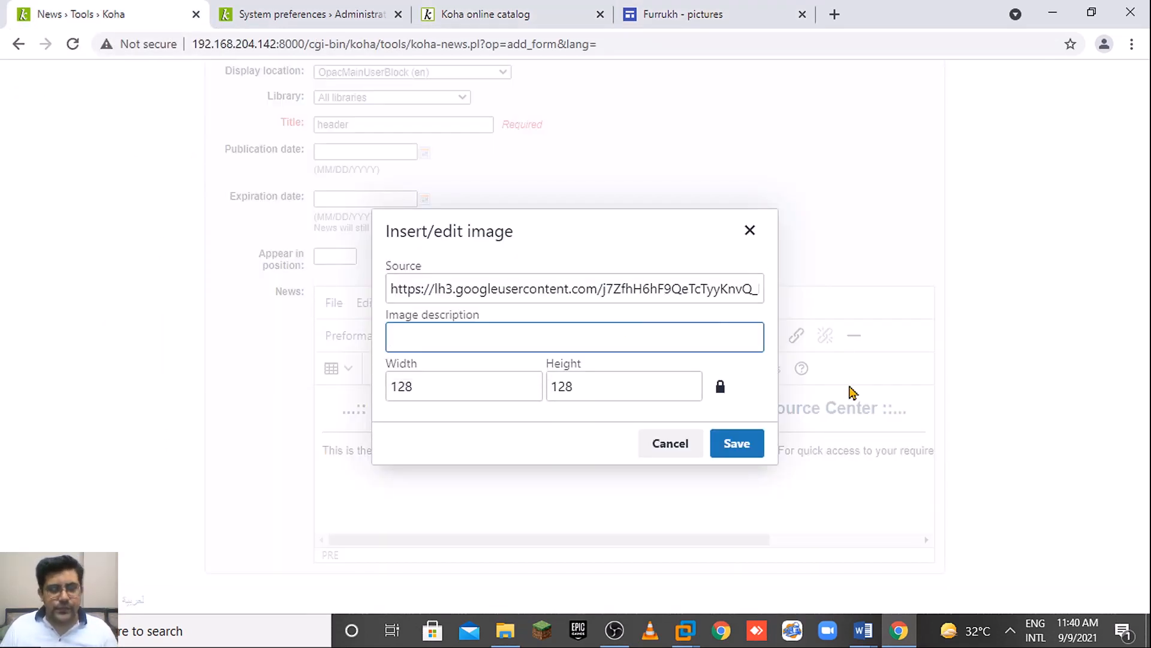
{"action": "type", "text": "Ad"}
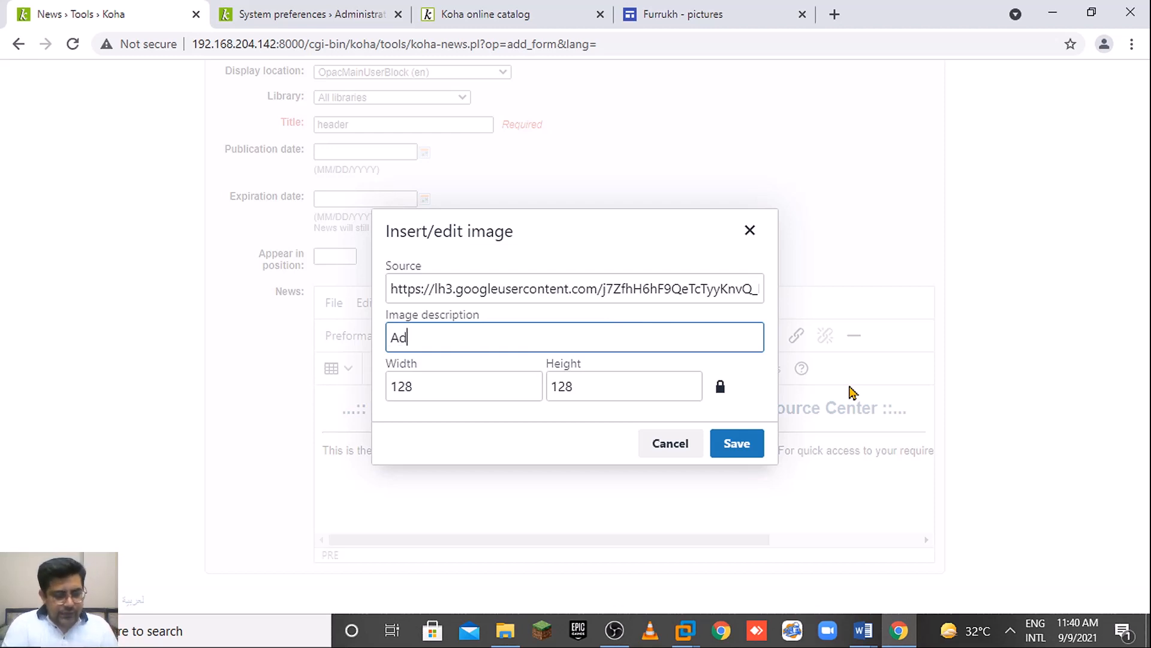
{"action": "type", "text": "vance"}
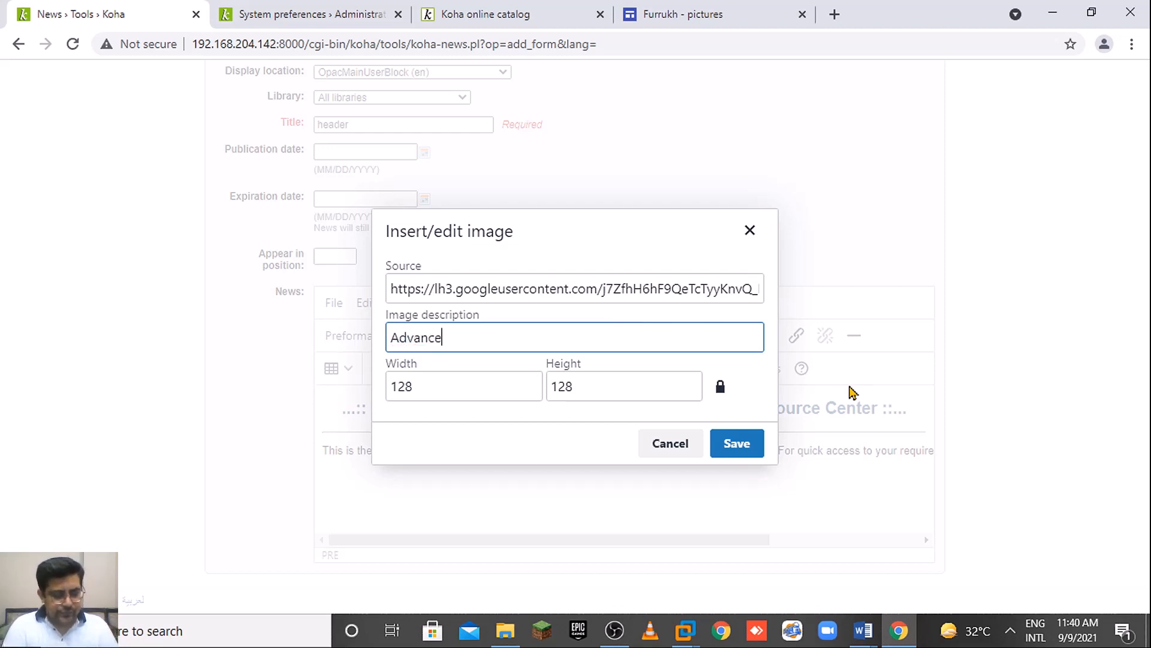
{"action": "type", "text": "d Search"}
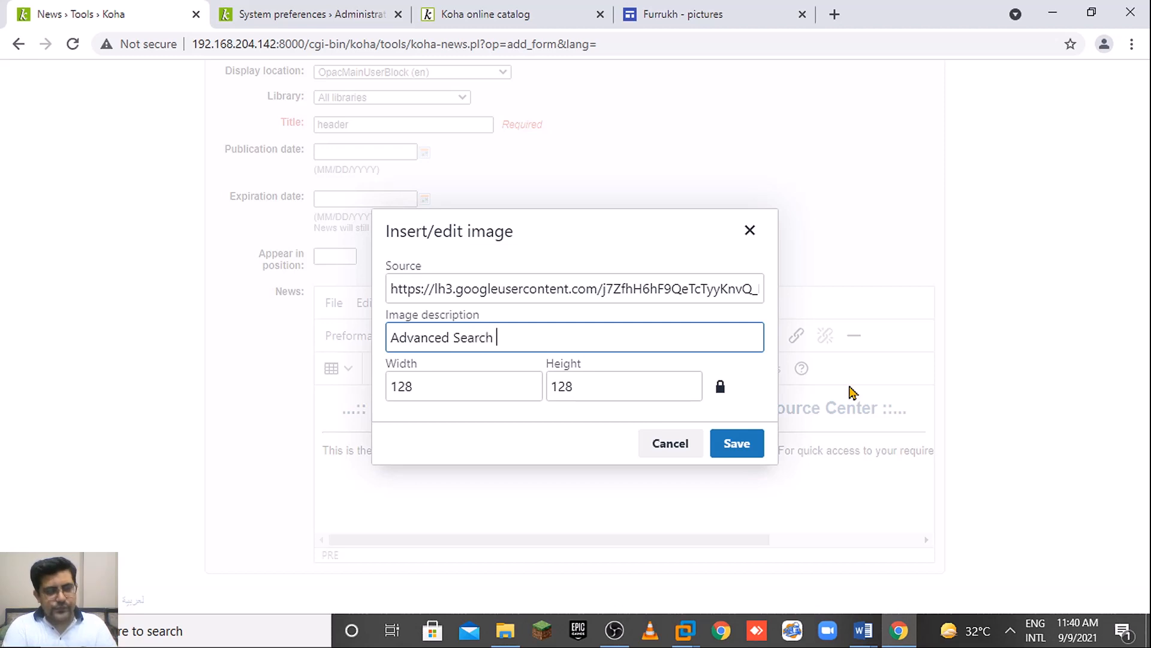
{"action": "left_click", "coordinate": [744, 441]}
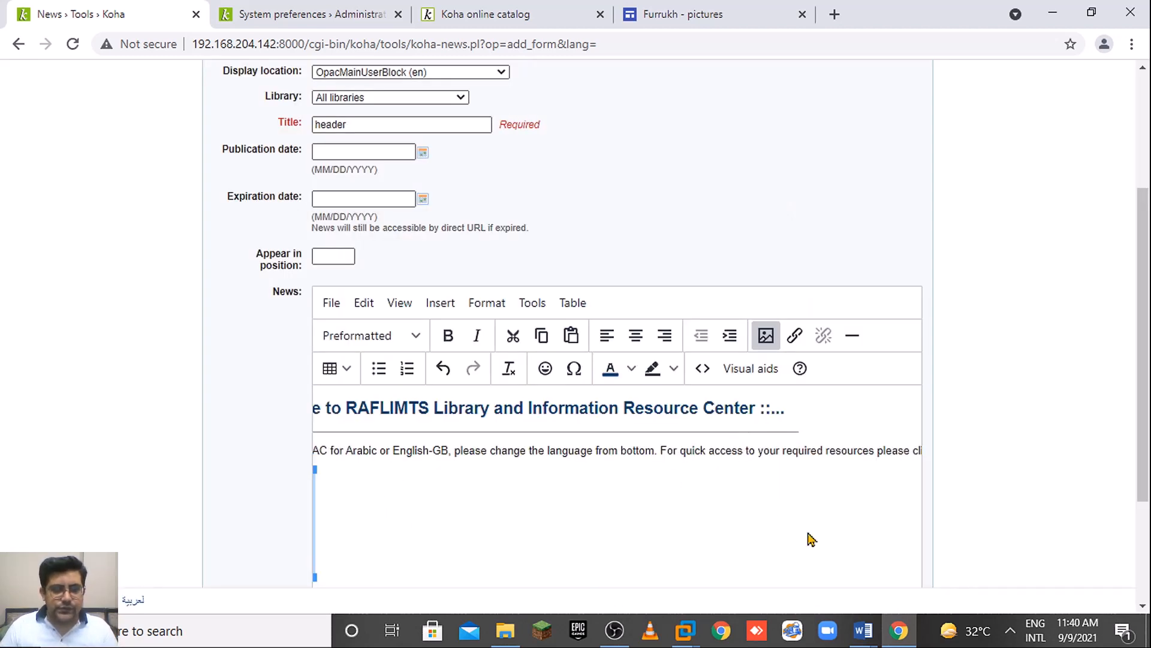
{"action": "scroll", "coordinate": [570, 512], "scroll_direction": "down", "scroll_amount": 3}
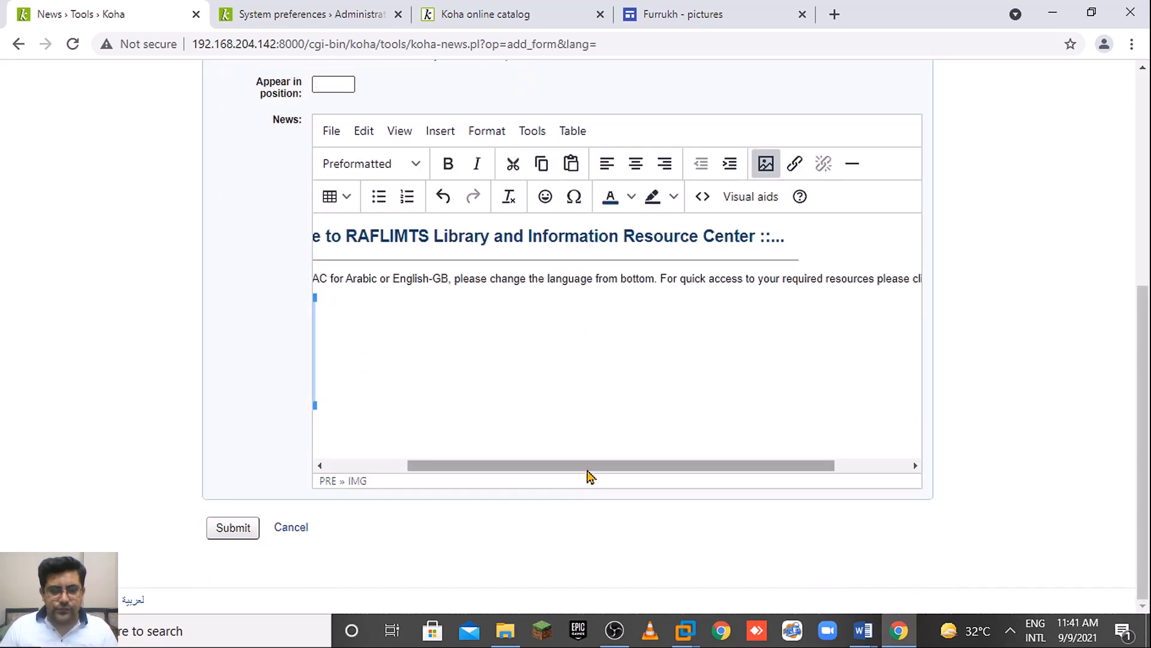
{"action": "left_click_drag", "start_coordinate": [426, 473], "coordinate": [385, 463]}
Link the Advanced Search image to the copied OPAC advanced search page address (opac-search.pl).
{"action": "left_click", "coordinate": [474, 390]}
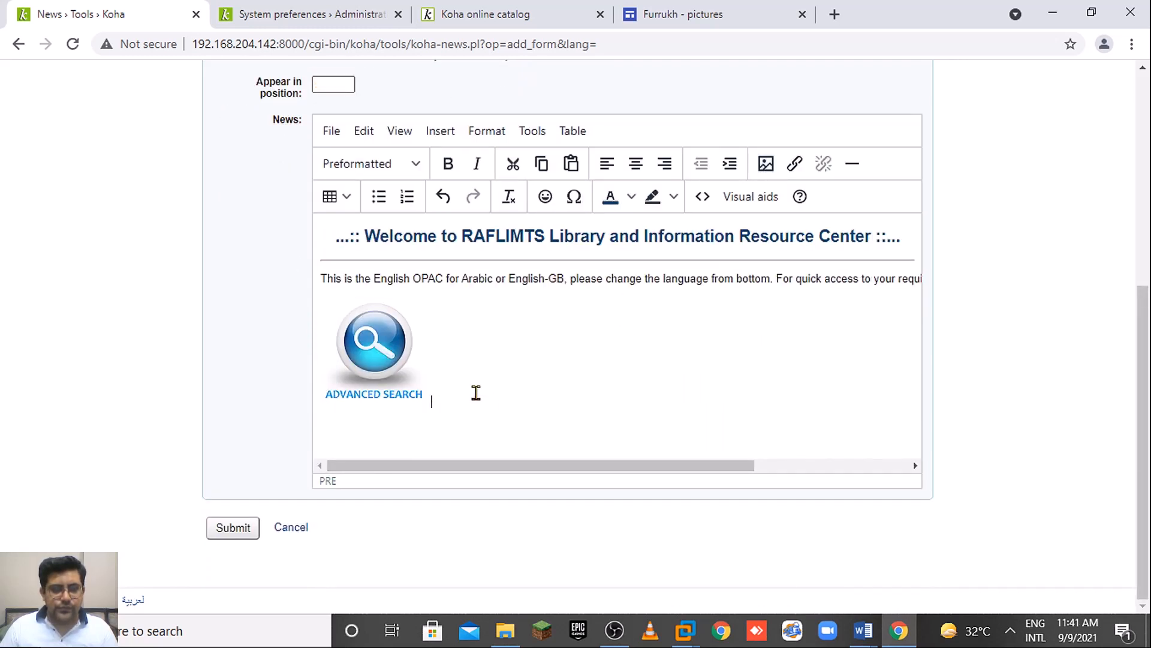
{"action": "left_click", "coordinate": [376, 347]}
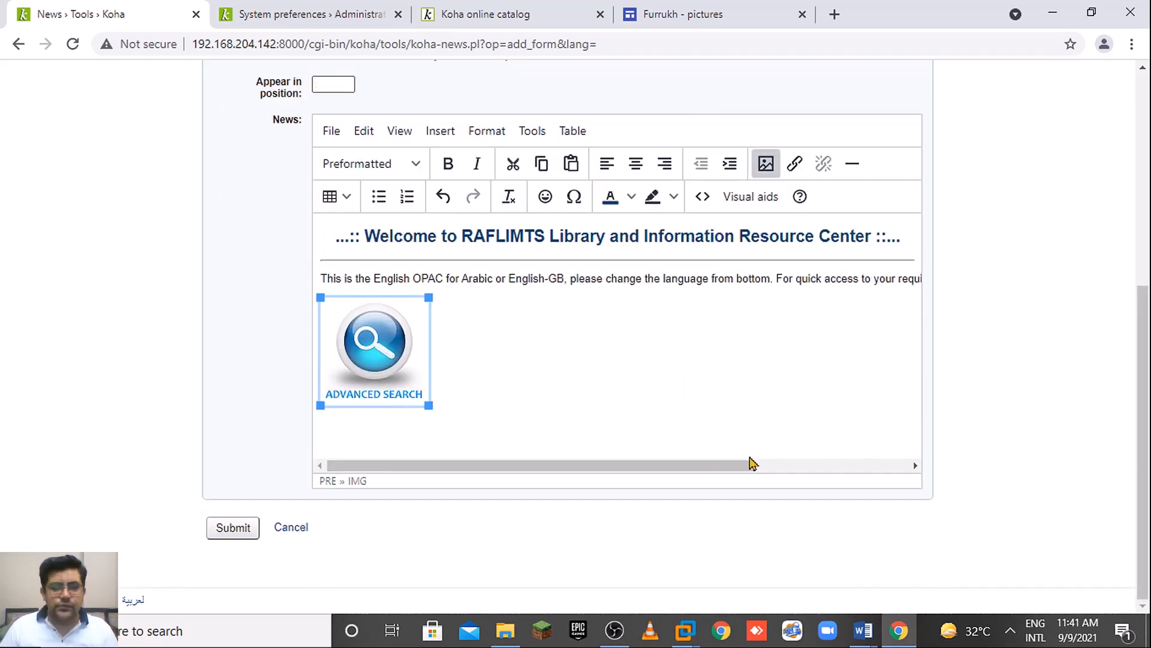
{"action": "left_click", "coordinate": [794, 164]}
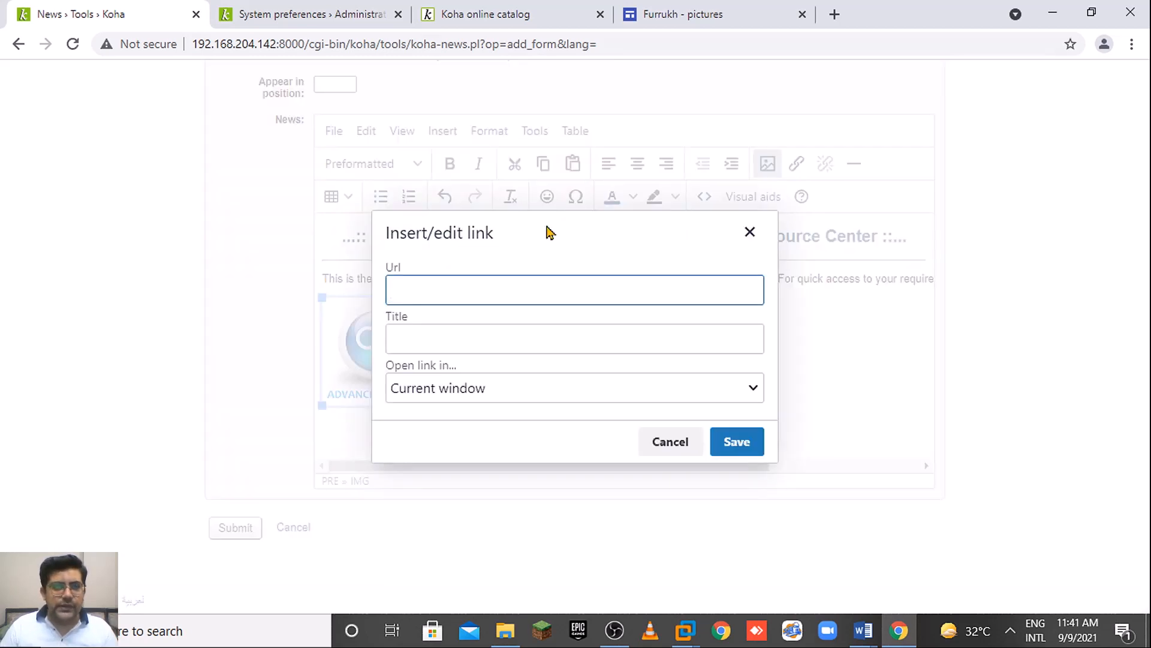
{"action": "left_click", "coordinate": [264, 9]}
{"action": "left_click", "coordinate": [509, 9]}
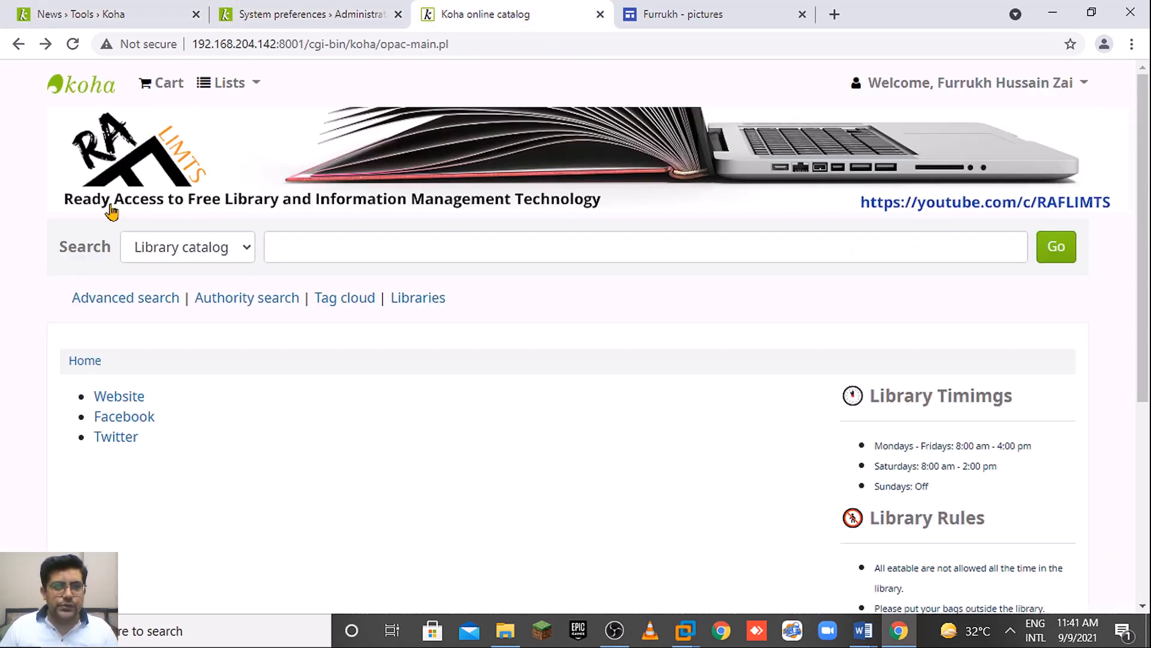
{"action": "left_click", "coordinate": [124, 304]}
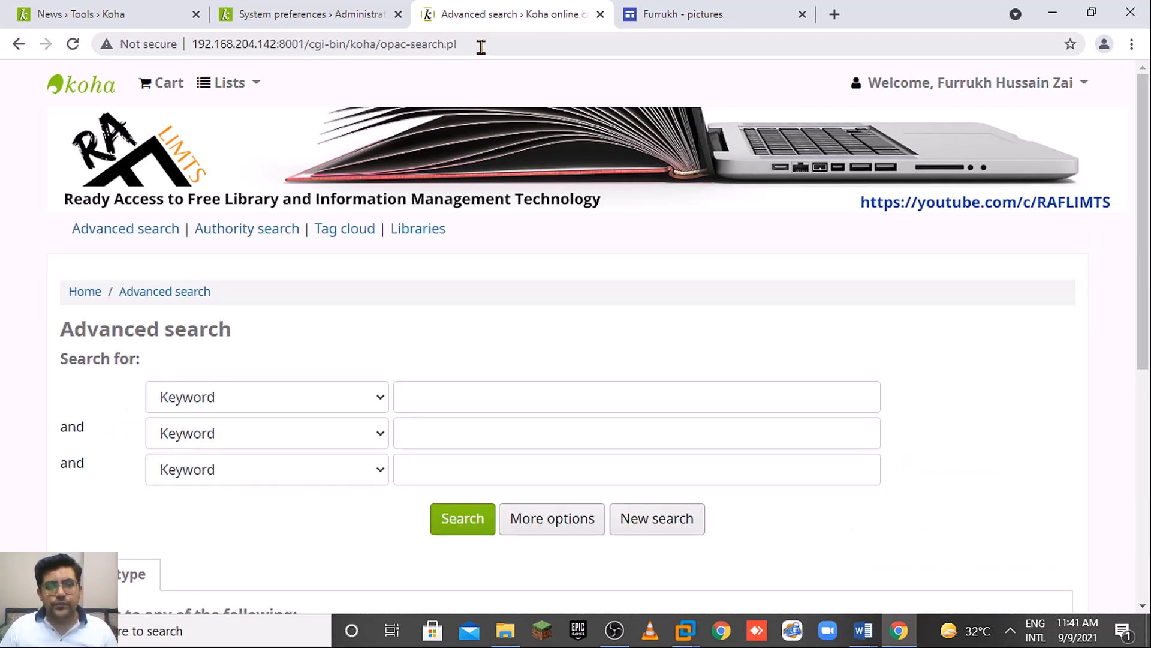
{"action": "left_click", "coordinate": [480, 48]}
{"action": "key", "text": "ctrl+c"}
{"action": "key", "text": "ctrl+1"}
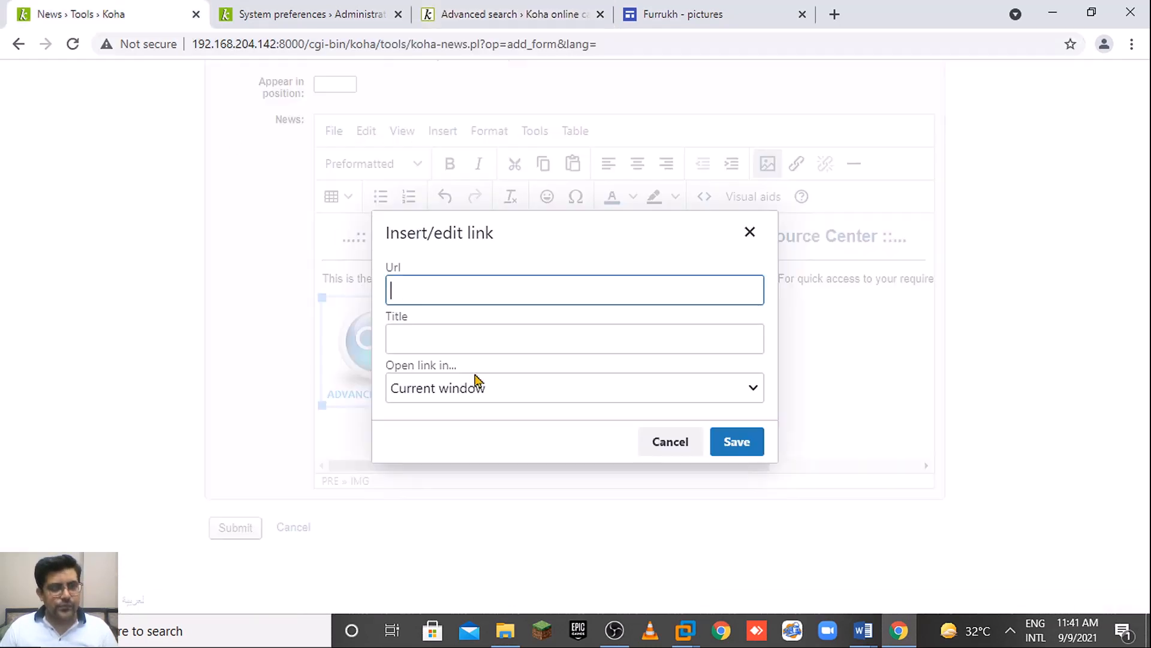
{"action": "key", "text": "ctrl+v"}
Title the link 'Click here for advanced search screen', open it in a new window, and save.
{"action": "left_click", "coordinate": [540, 372]}
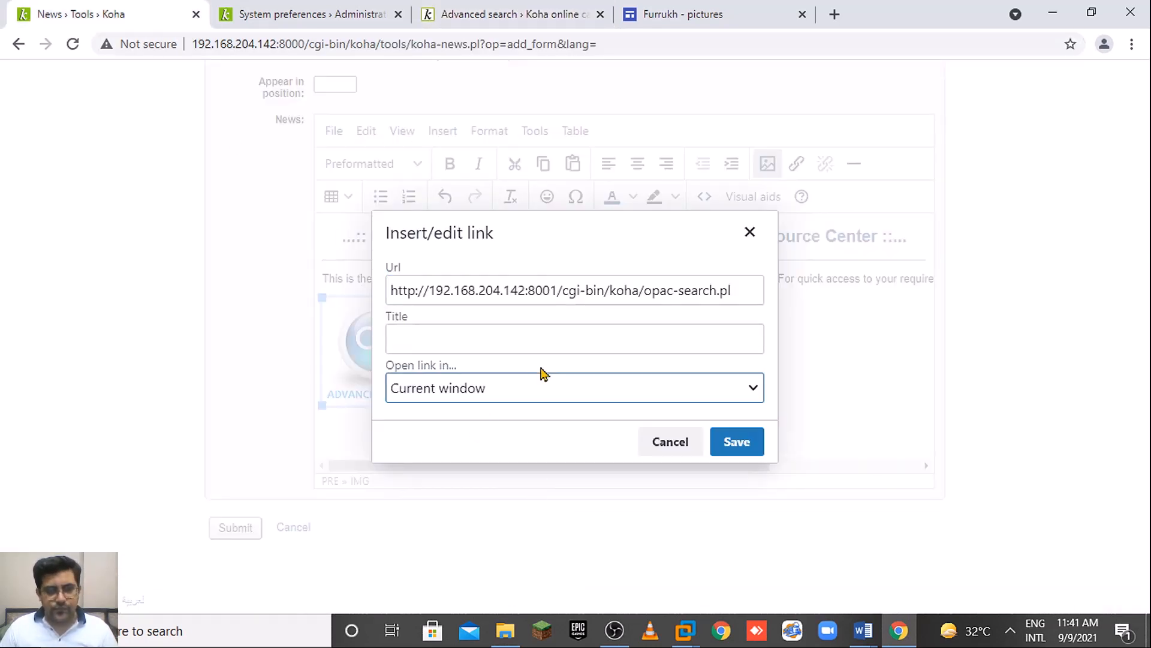
{"action": "left_click", "coordinate": [543, 340]}
{"action": "type", "text": "A"}
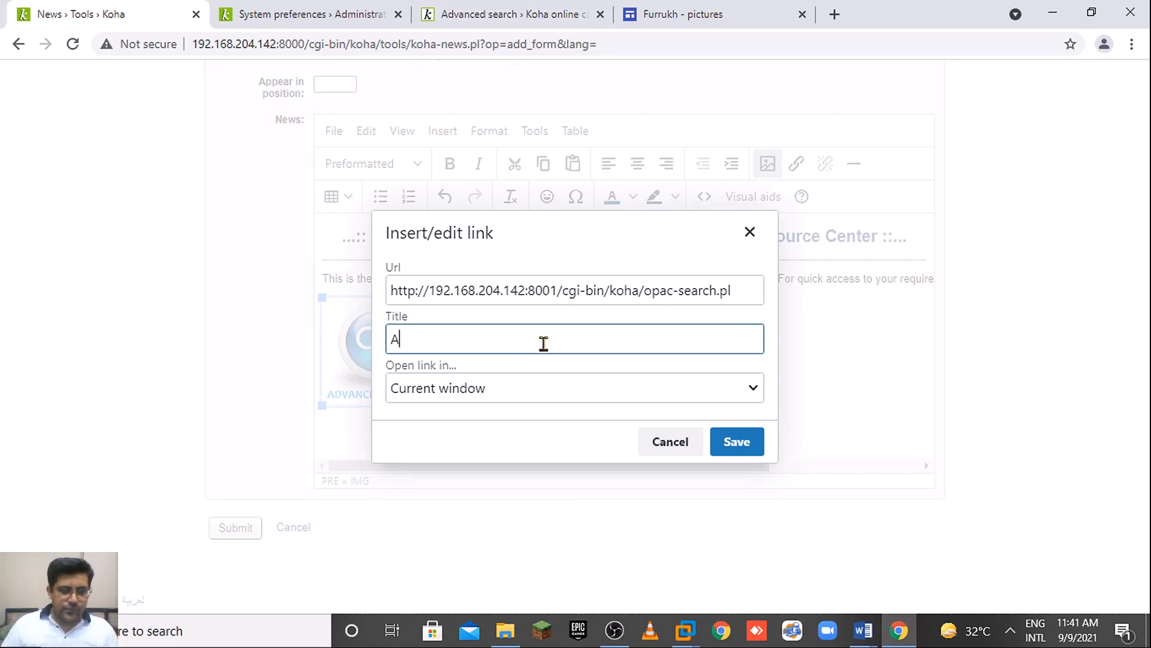
{"action": "type", "text": "Click"}
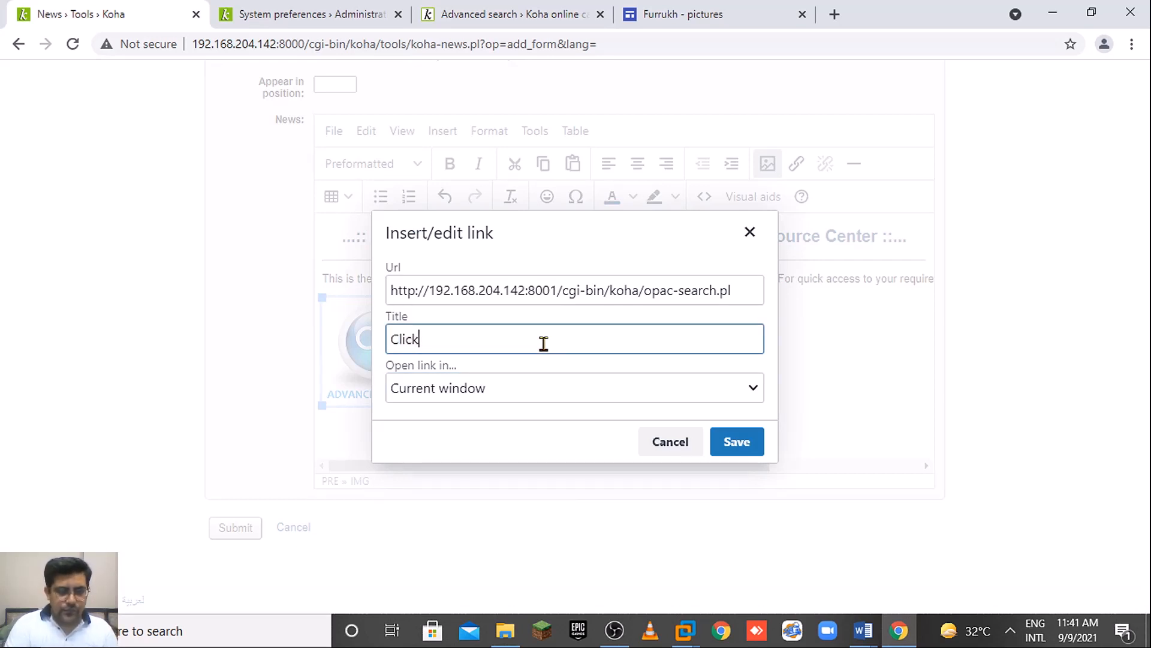
{"action": "type", "text": " here "}
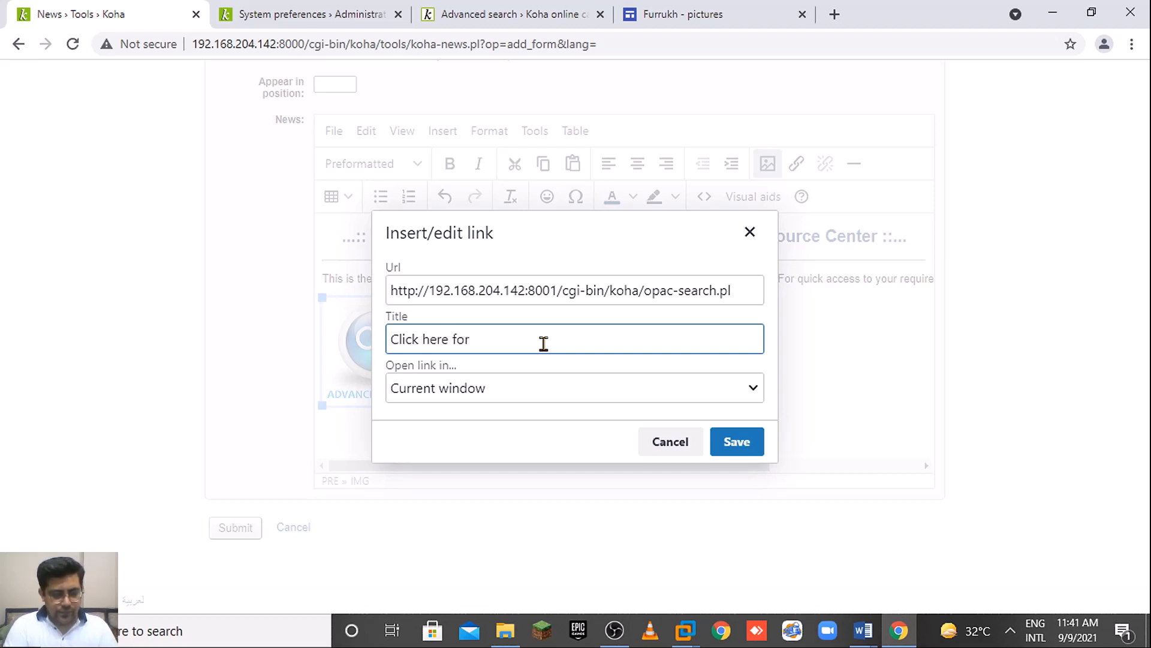
{"action": "type", "text": "for "}
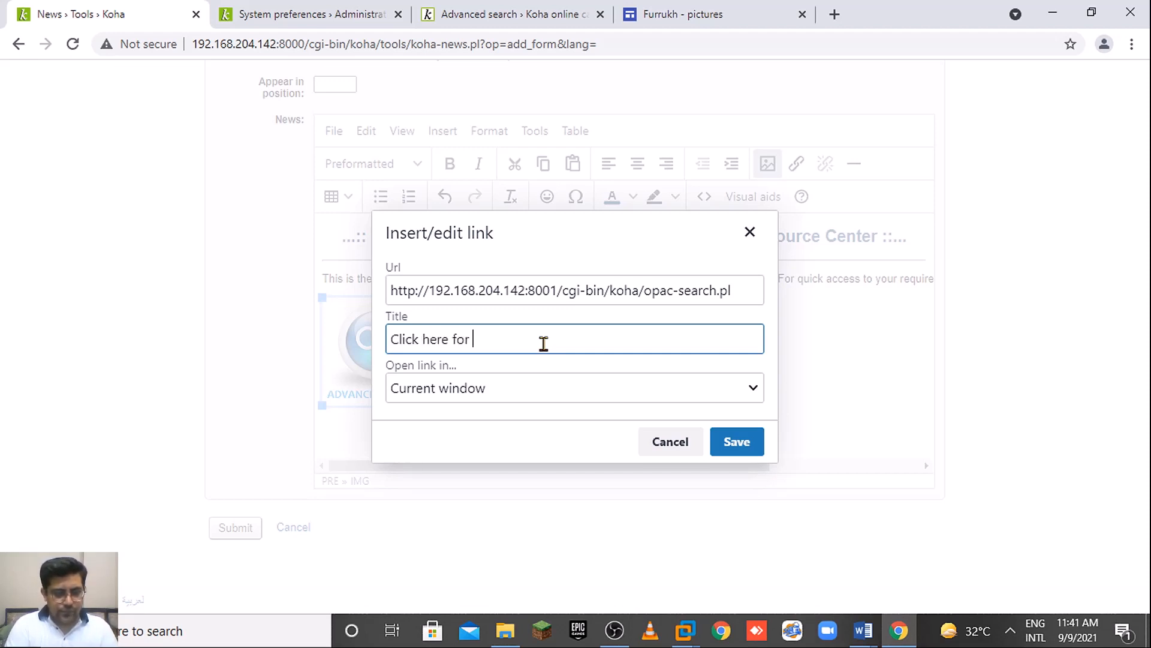
{"action": "type", "text": "advanced search "}
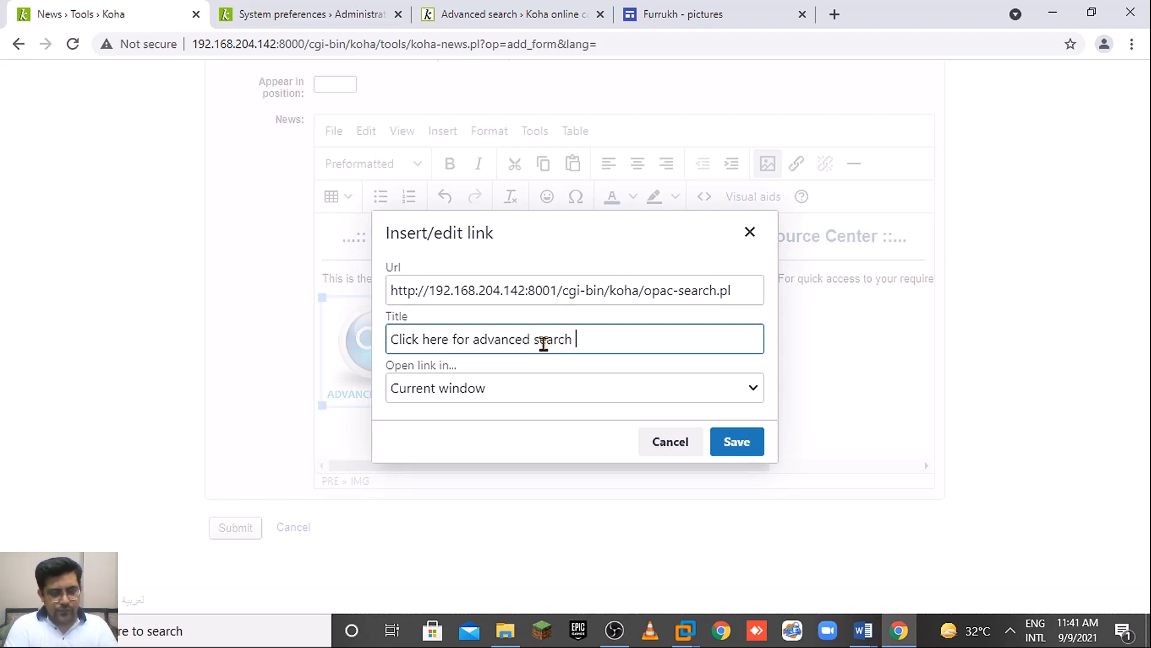
{"action": "type", "text": "screen"}
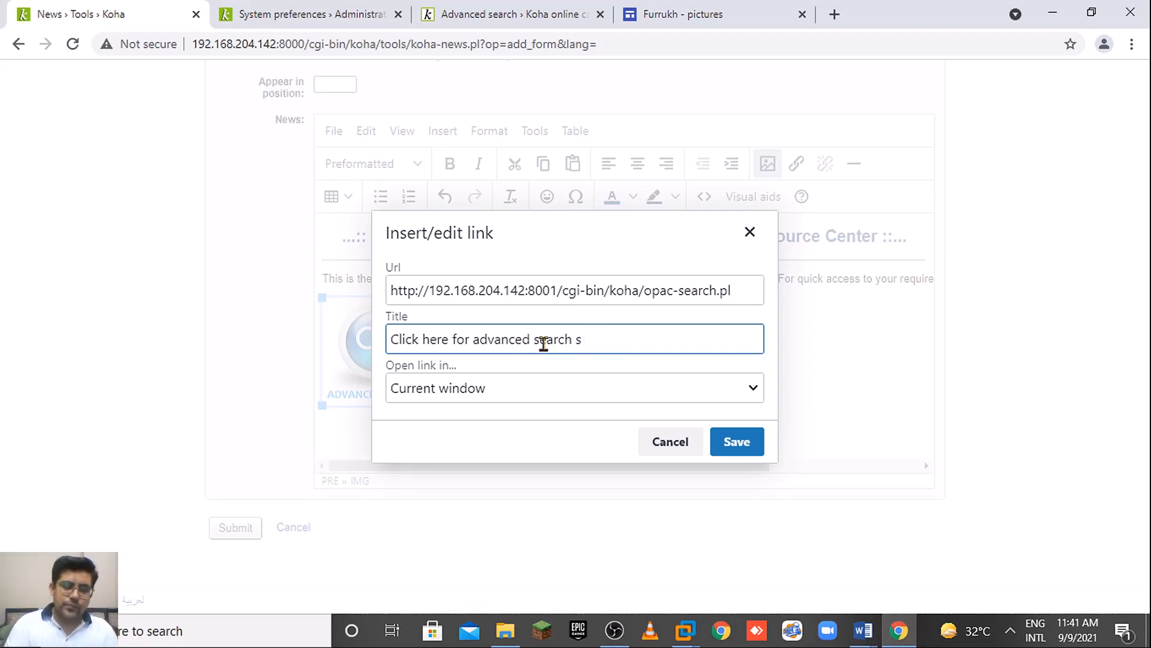
{"action": "left_click", "coordinate": [521, 394]}
{"action": "left_click", "coordinate": [513, 432]}
{"action": "left_click", "coordinate": [737, 443]}
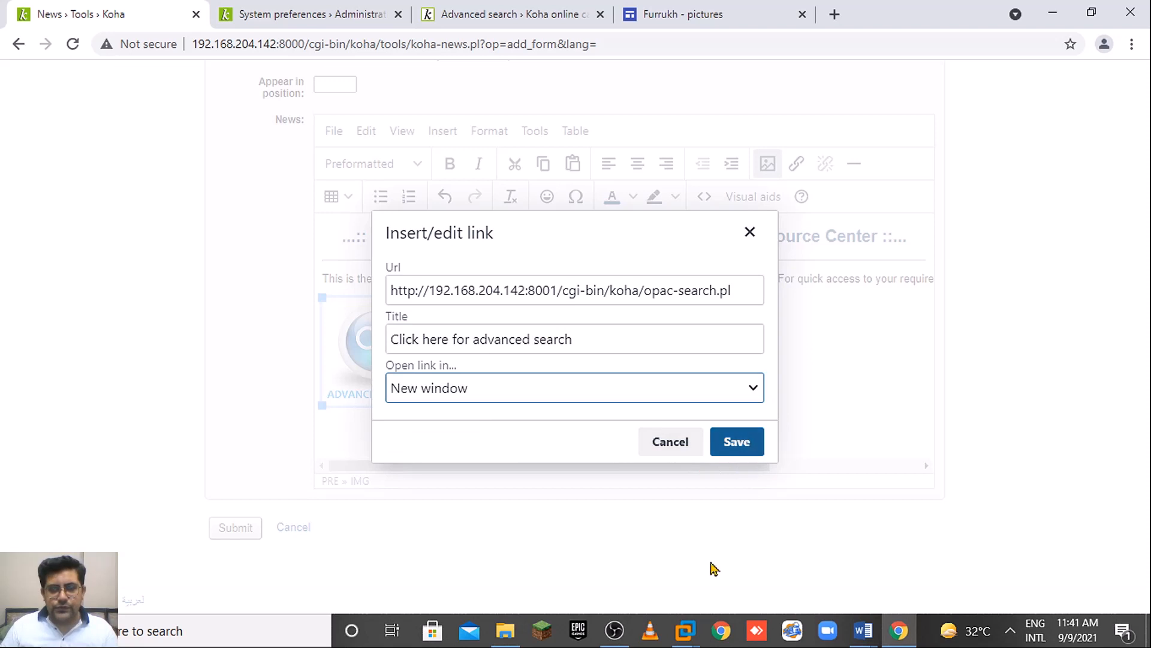
{"action": "left_click", "coordinate": [491, 375]}
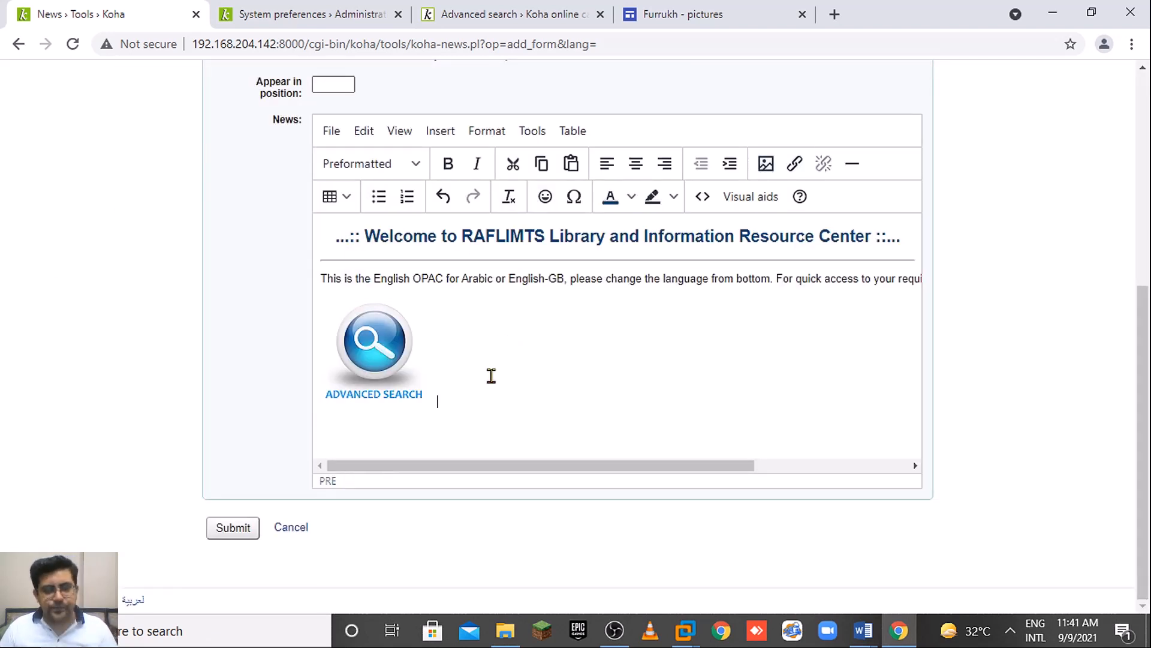
Copy the E-Books icon's image address from the Google Sites icon page.
{"action": "left_click", "coordinate": [493, 7]}
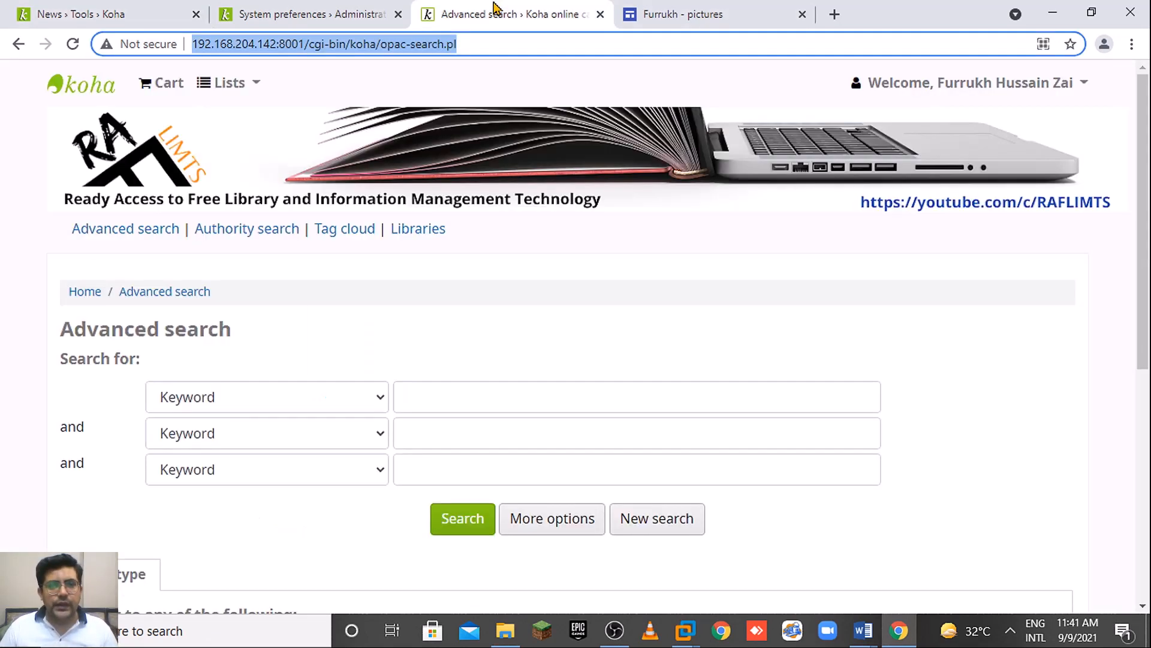
{"action": "left_click", "coordinate": [284, 8]}
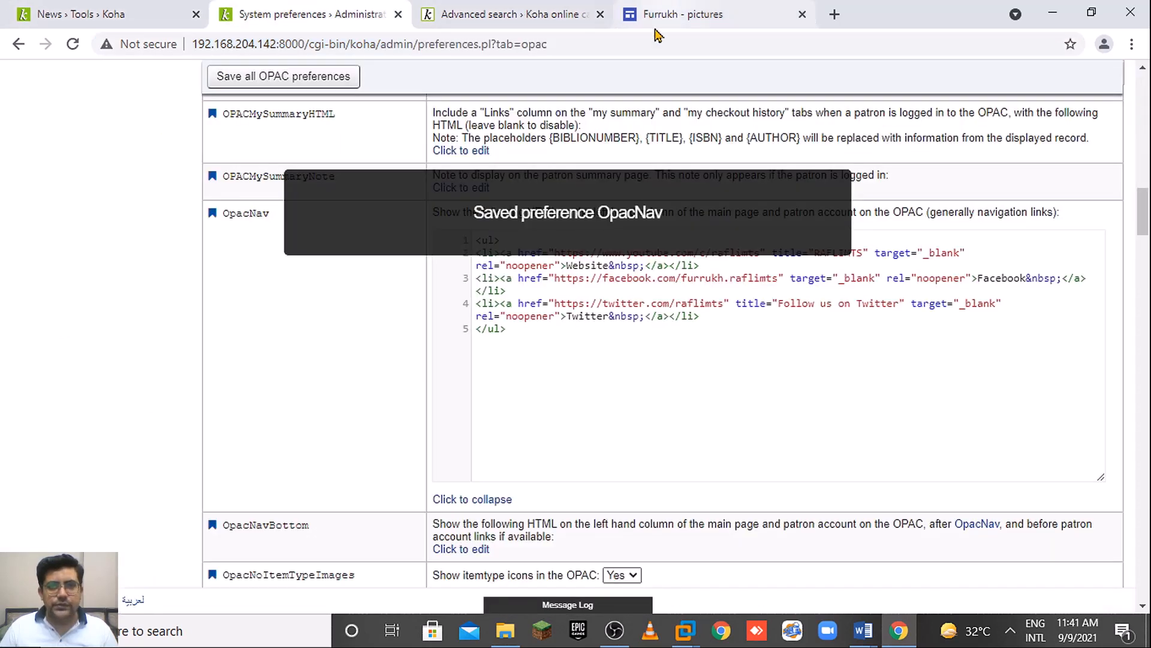
{"action": "left_click", "coordinate": [684, 14]}
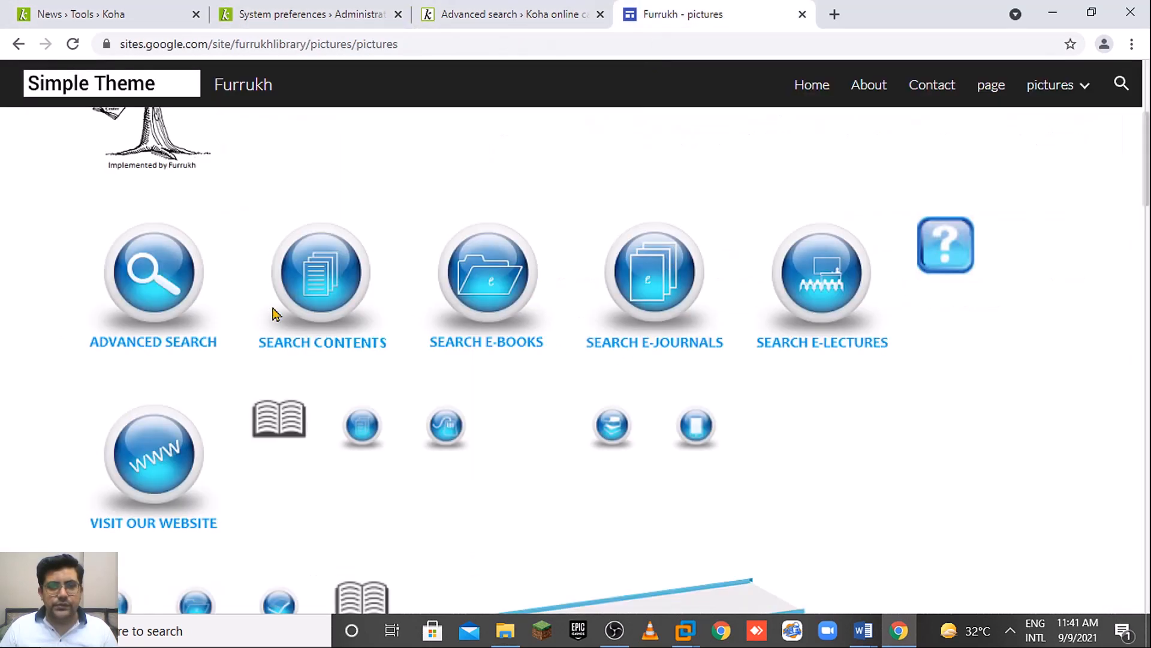
{"action": "right_click", "coordinate": [498, 279]}
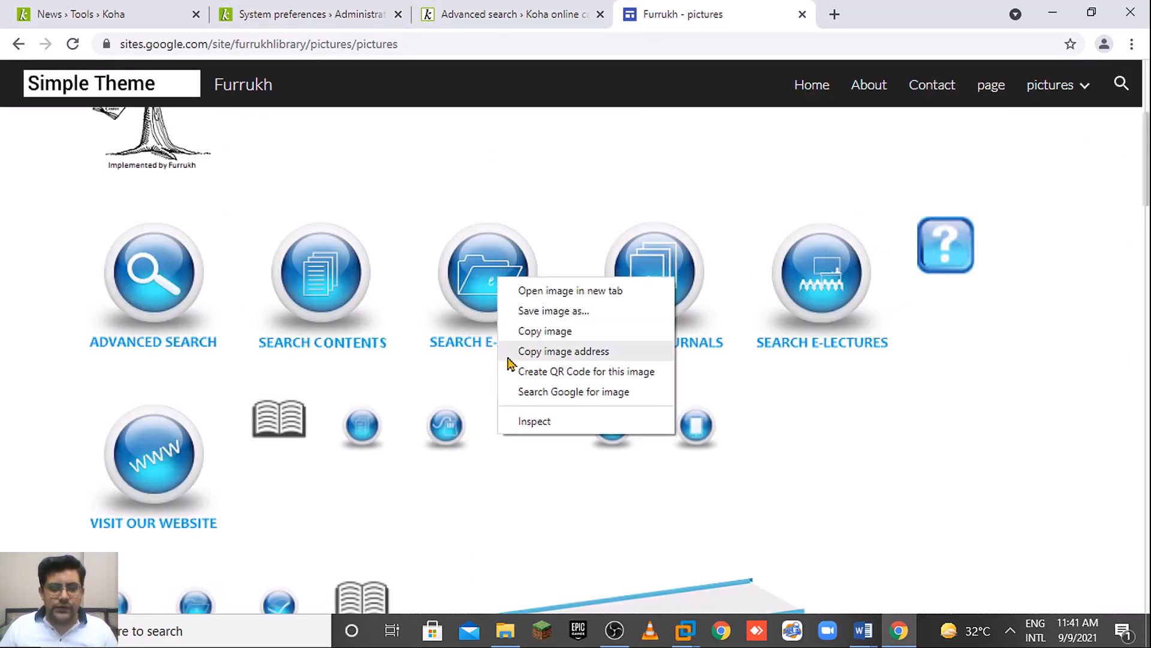
{"action": "left_click", "coordinate": [599, 355]}
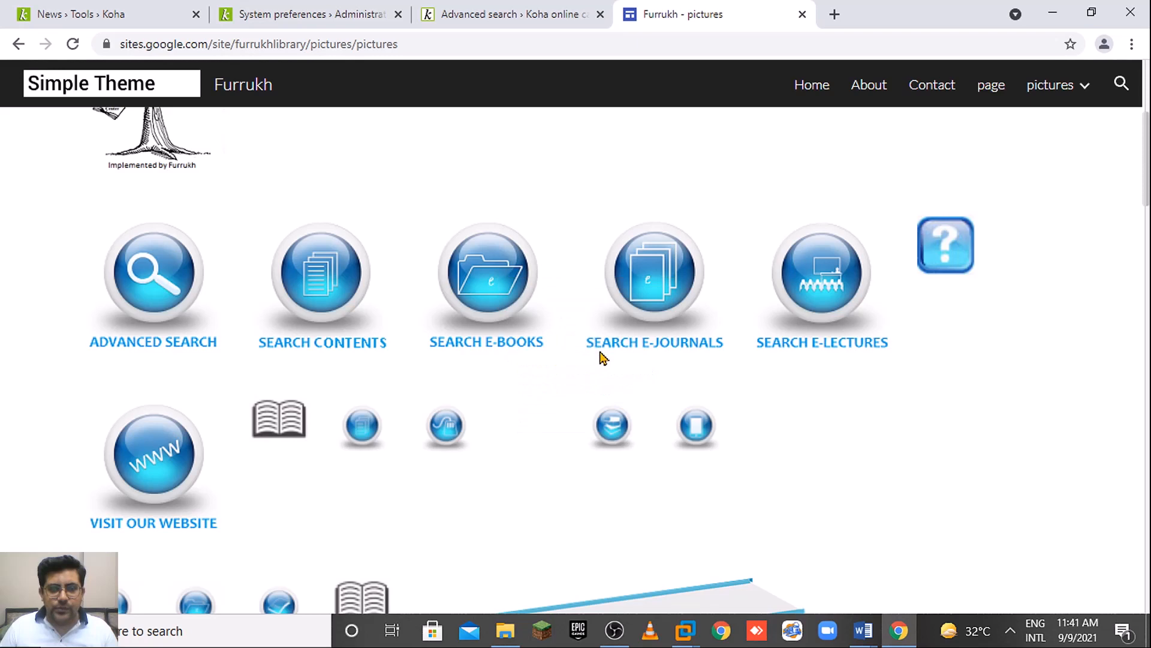
{"action": "left_click", "coordinate": [123, 9]}
Insert the E-Books image, 128×128 and described 'eBooks', beside the Advanced Search image.
{"action": "key", "text": "ctrl+v"}
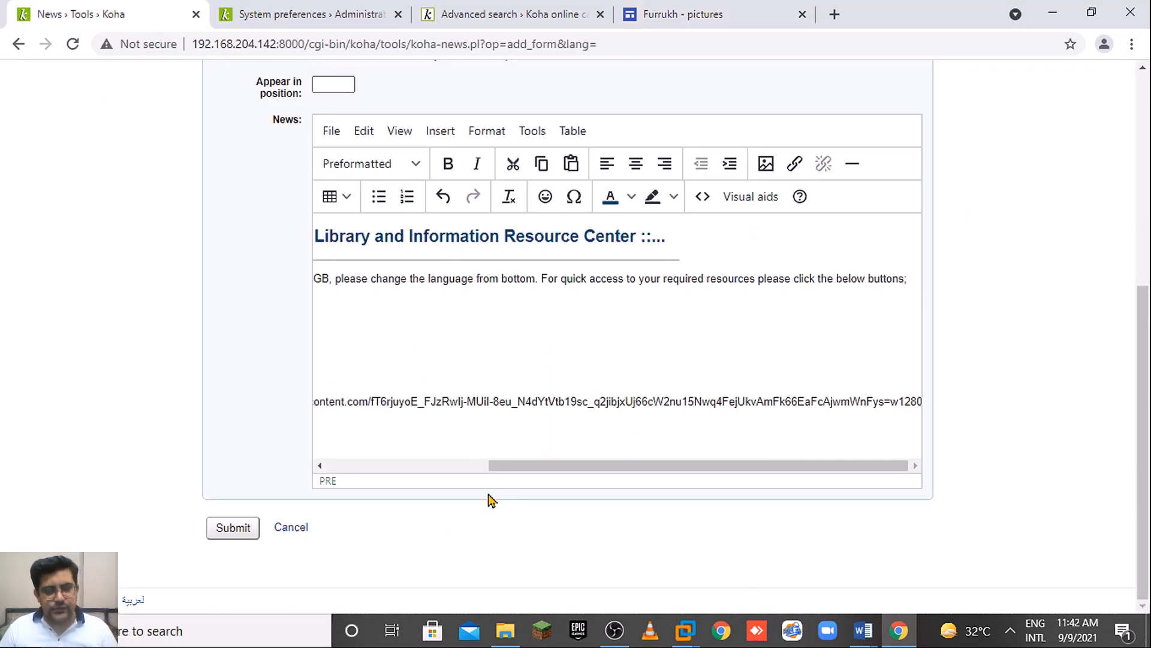
{"action": "key", "text": "ctrl+z"}
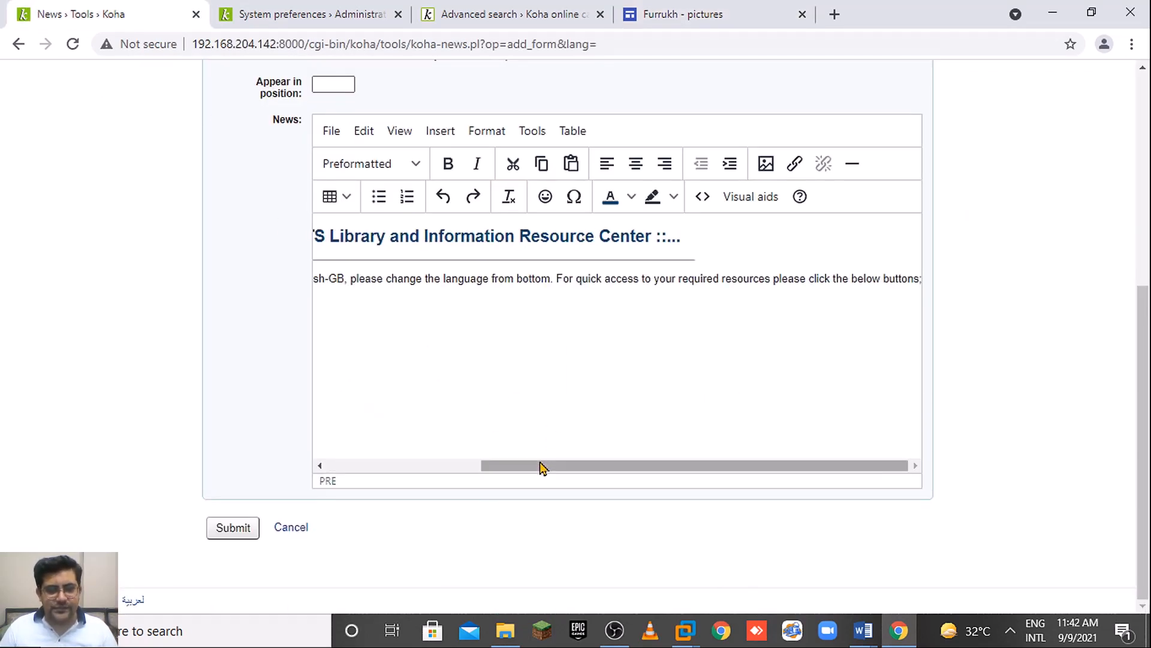
{"action": "left_click_drag", "start_coordinate": [542, 465], "coordinate": [294, 462]}
{"action": "left_click", "coordinate": [767, 164]}
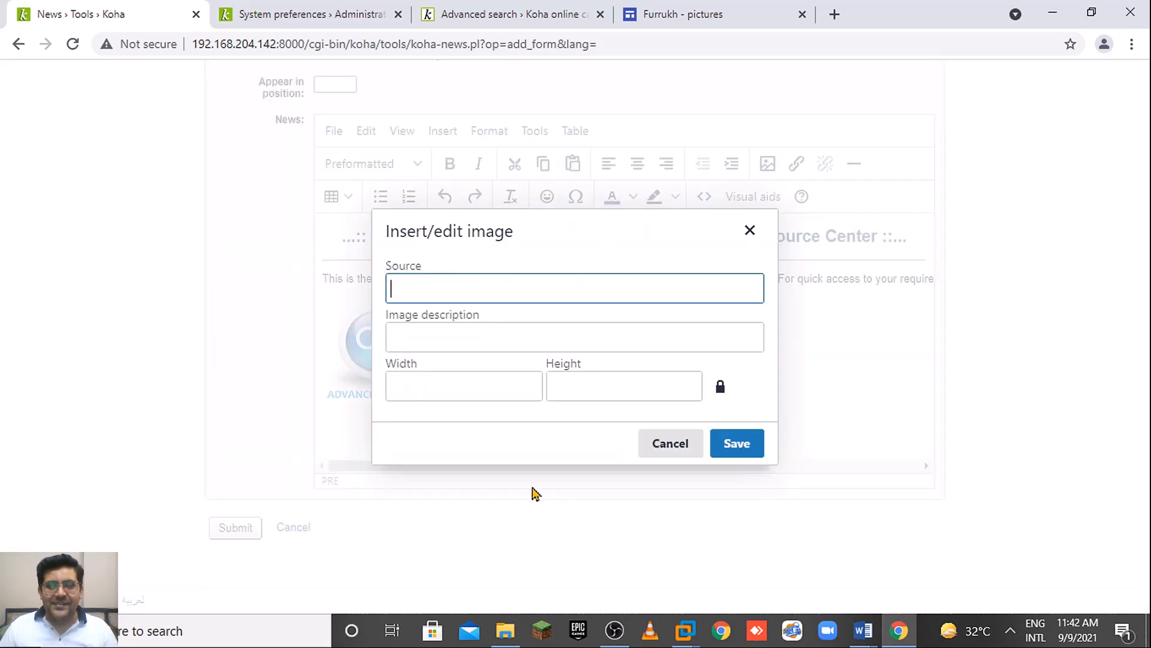
{"action": "key", "text": "ctrl+v"}
{"action": "left_click", "coordinate": [662, 339]}
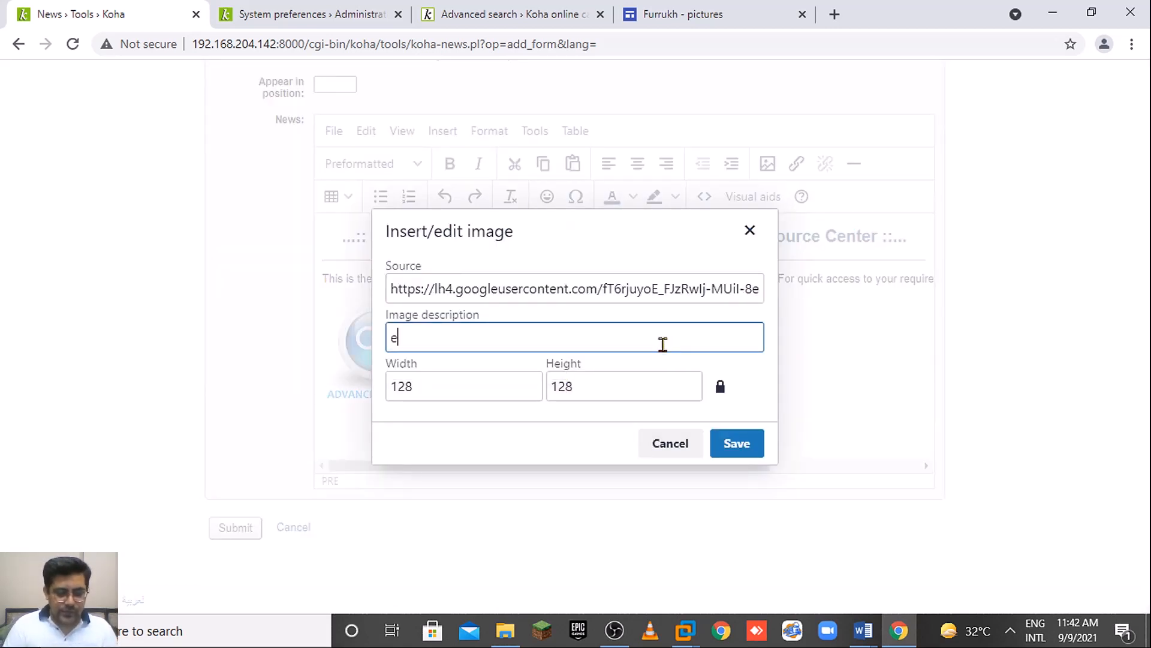
{"action": "type", "text": "eBooks"}
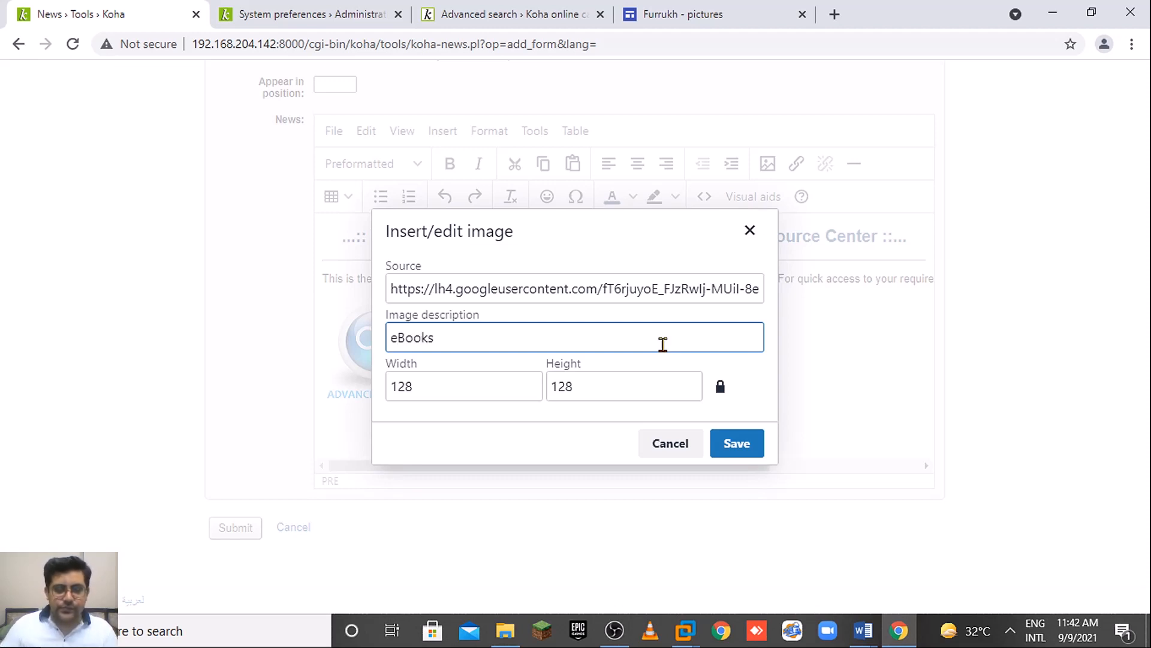
{"action": "left_click", "coordinate": [745, 444]}
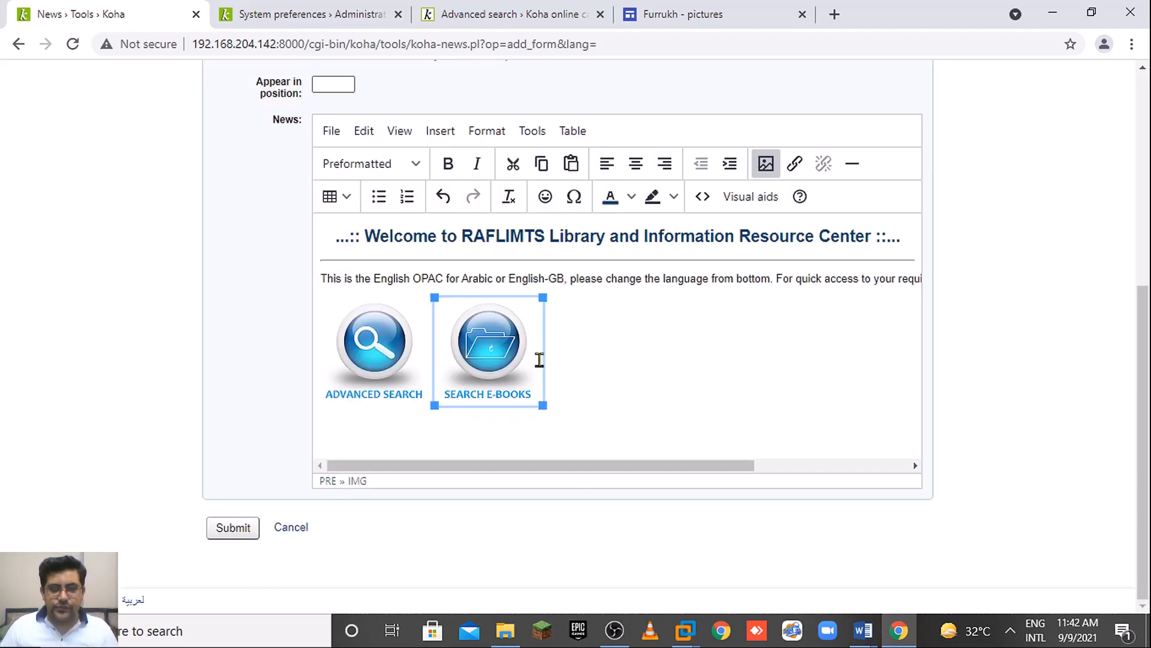
Run an OPAC advanced search limited to Books and copy the results page address.
{"action": "left_click", "coordinate": [795, 163]}
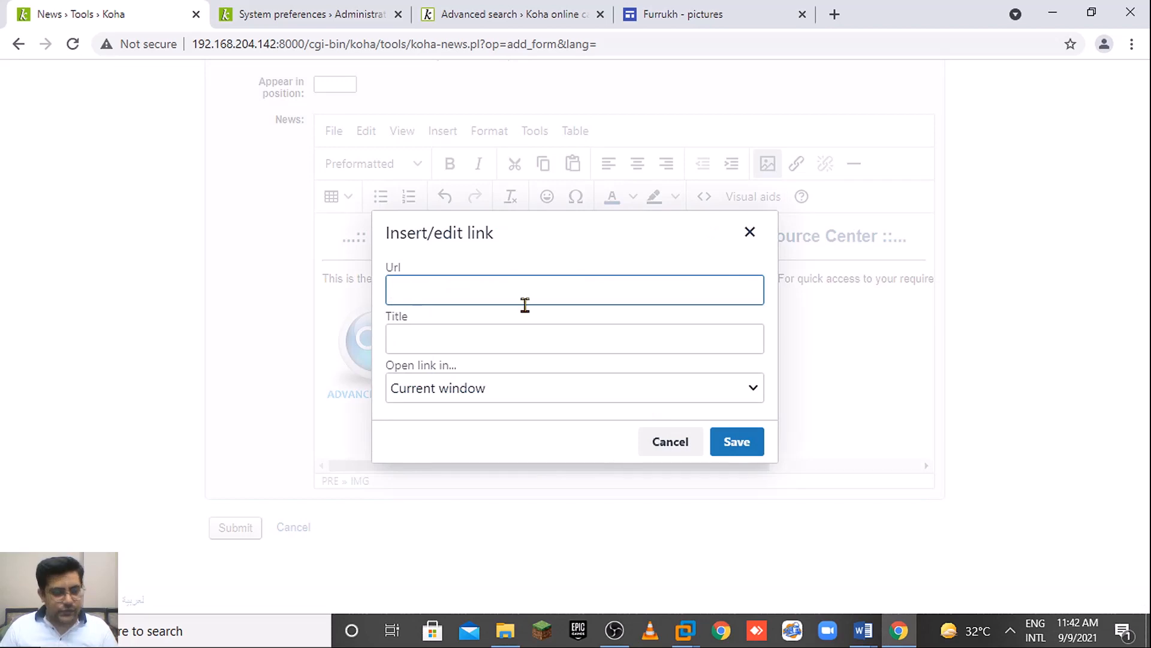
{"action": "left_click", "coordinate": [374, 12]}
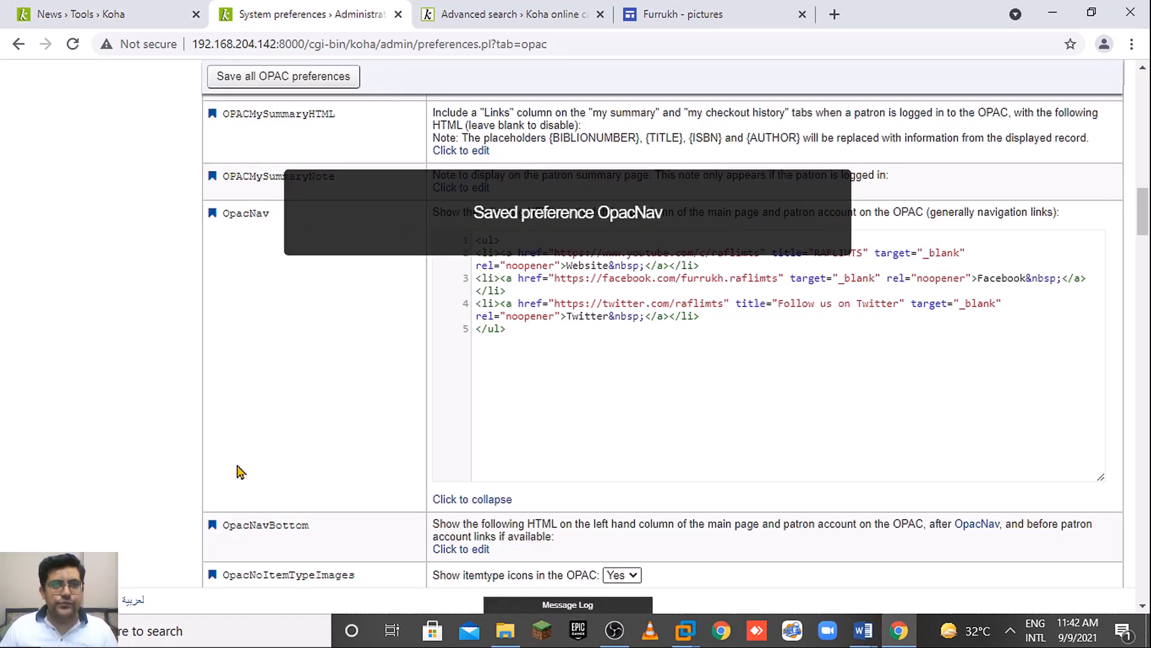
{"action": "left_click", "coordinate": [551, 7]}
{"action": "scroll", "coordinate": [1144, 288], "scroll_direction": "down", "scroll_amount": 2}
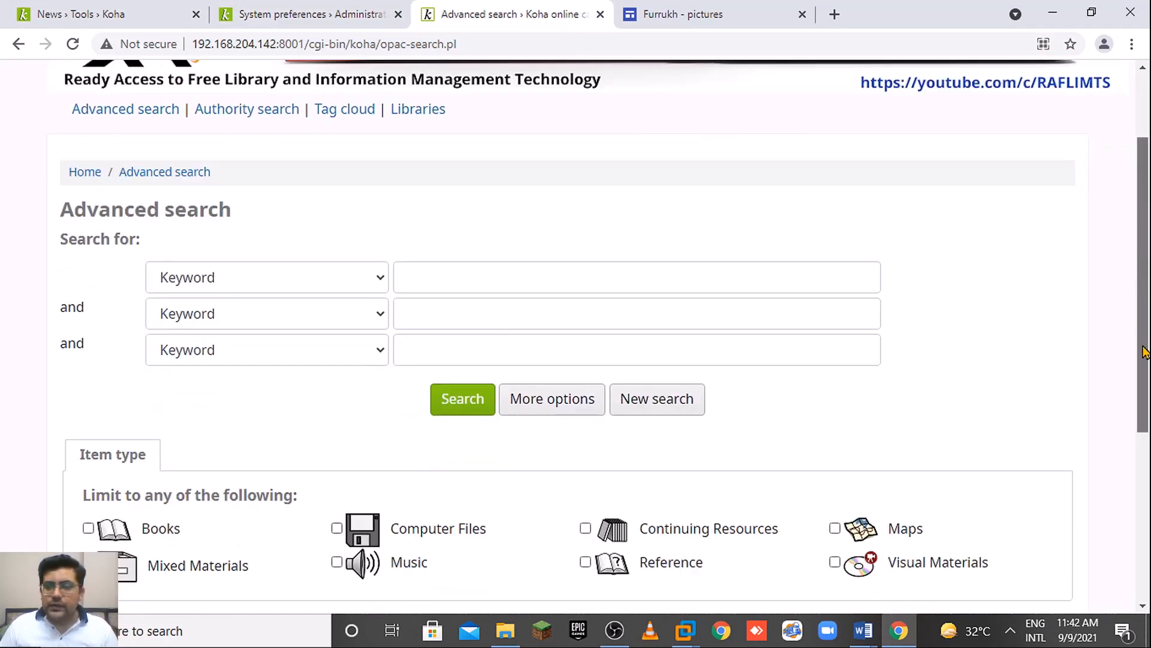
{"action": "scroll", "coordinate": [1143, 351], "scroll_direction": "down", "scroll_amount": 1}
{"action": "left_click", "coordinate": [101, 483]}
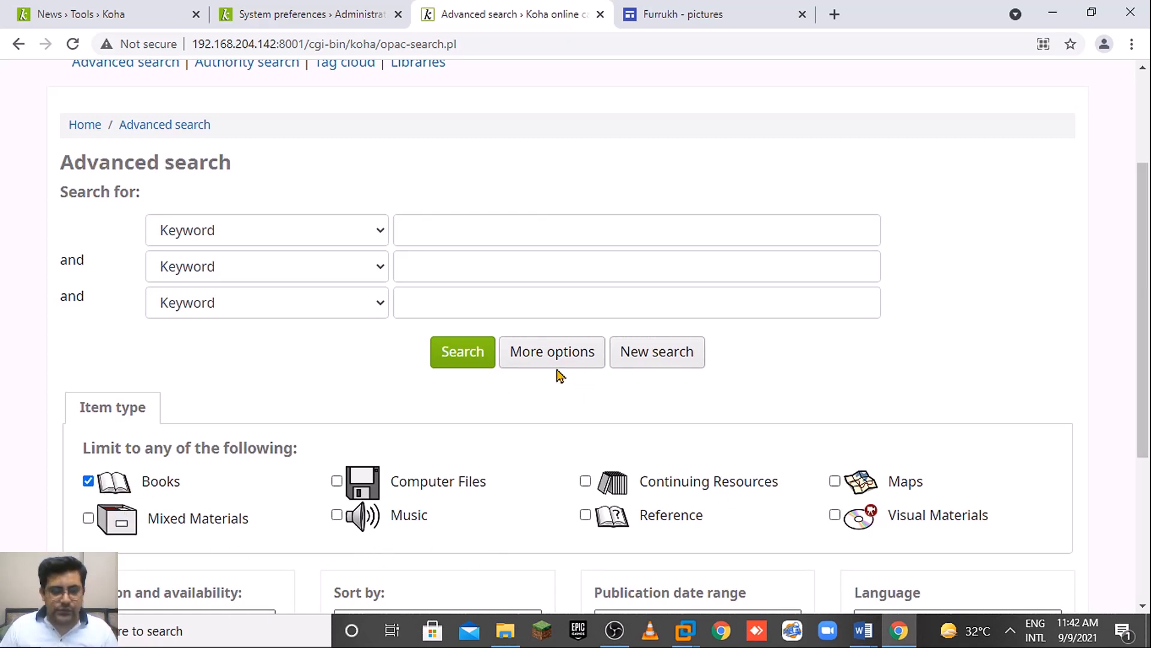
{"action": "left_click", "coordinate": [467, 360]}
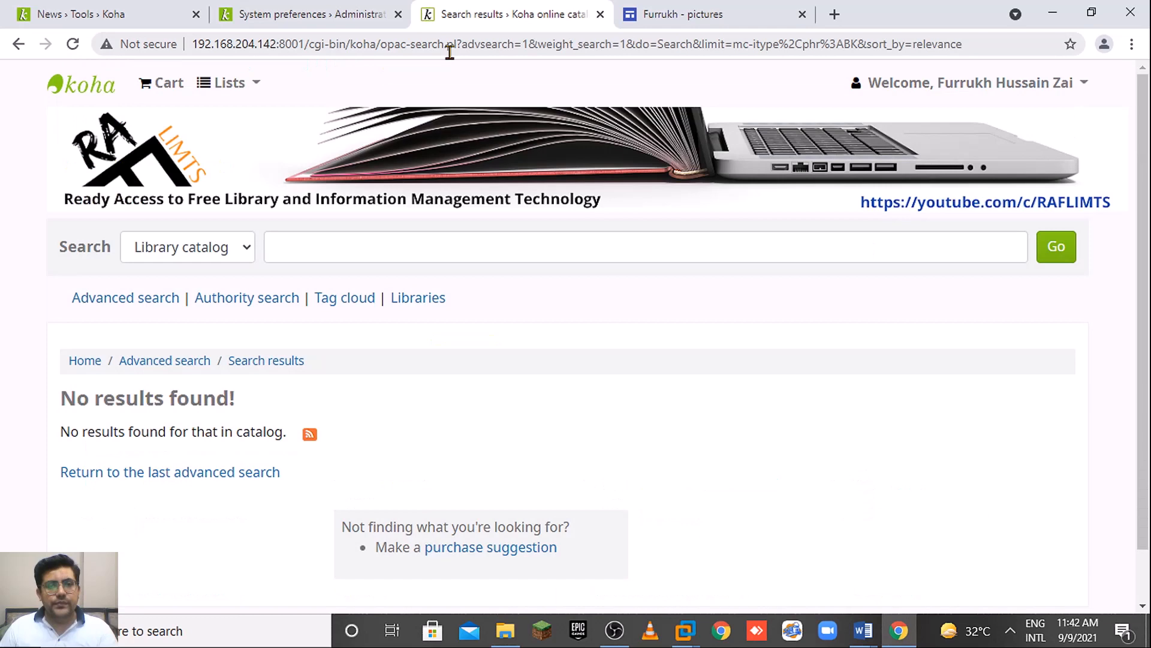
{"action": "left_click", "coordinate": [449, 45]}
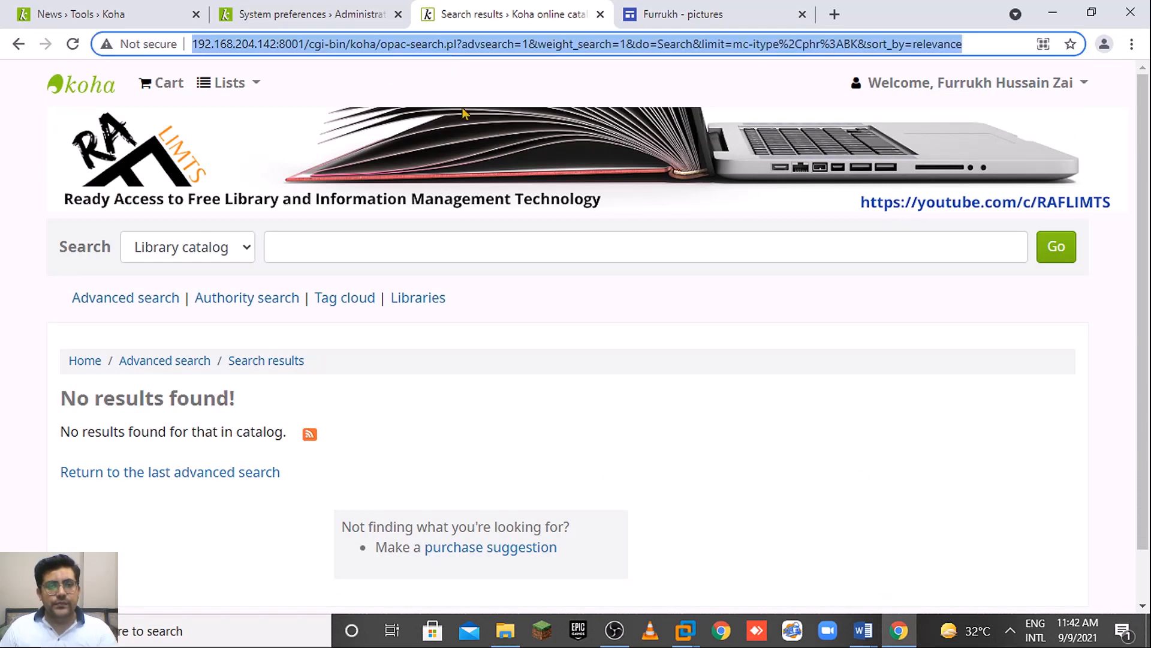
{"action": "key", "text": "ctrl+c"}
Link the E-Books image to the Books search address, titled 'eBooks', opening in a new window.
{"action": "left_click", "coordinate": [153, 9]}
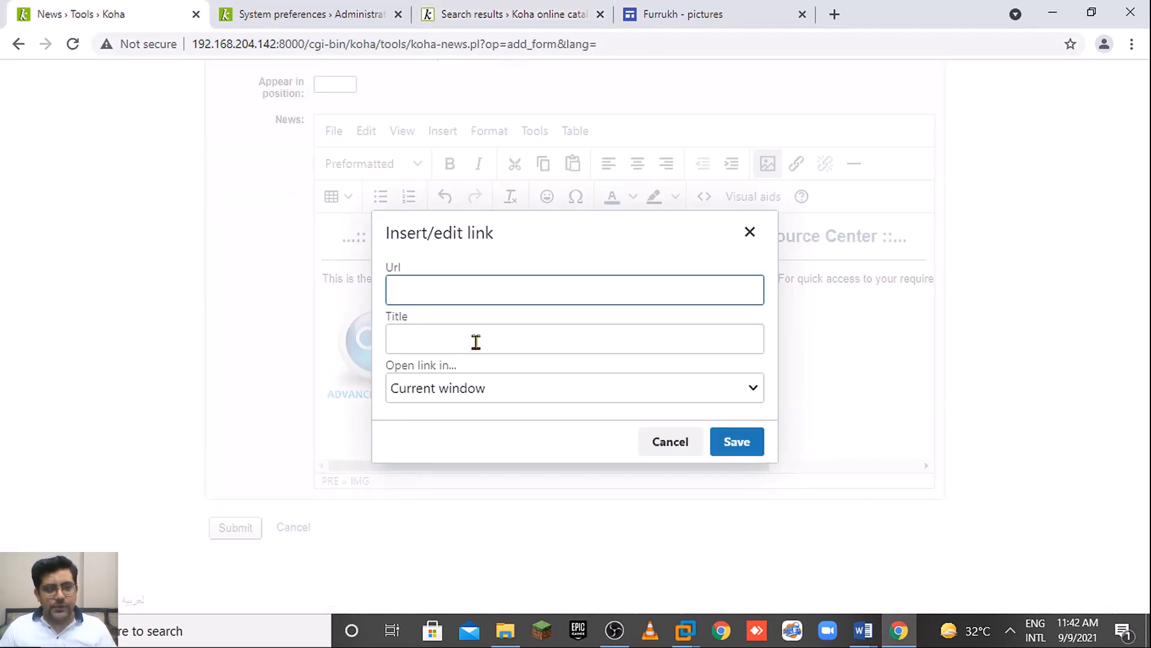
{"action": "key", "text": "ctrl+v"}
{"action": "left_click", "coordinate": [580, 342]}
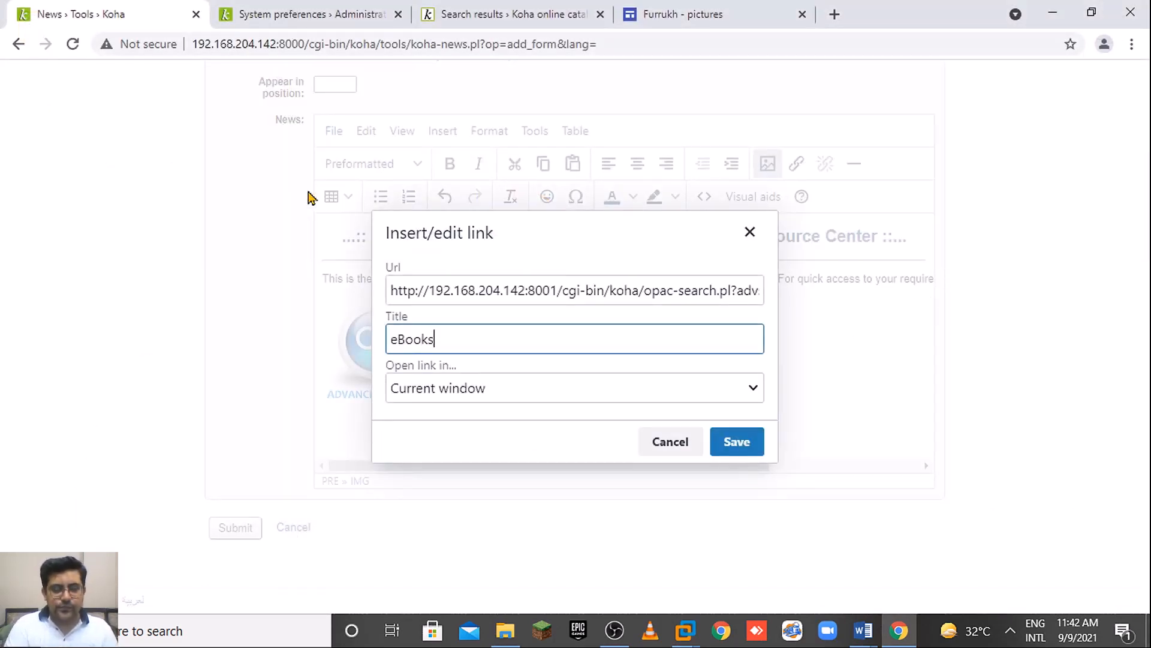
{"action": "left_click", "coordinate": [591, 393]}
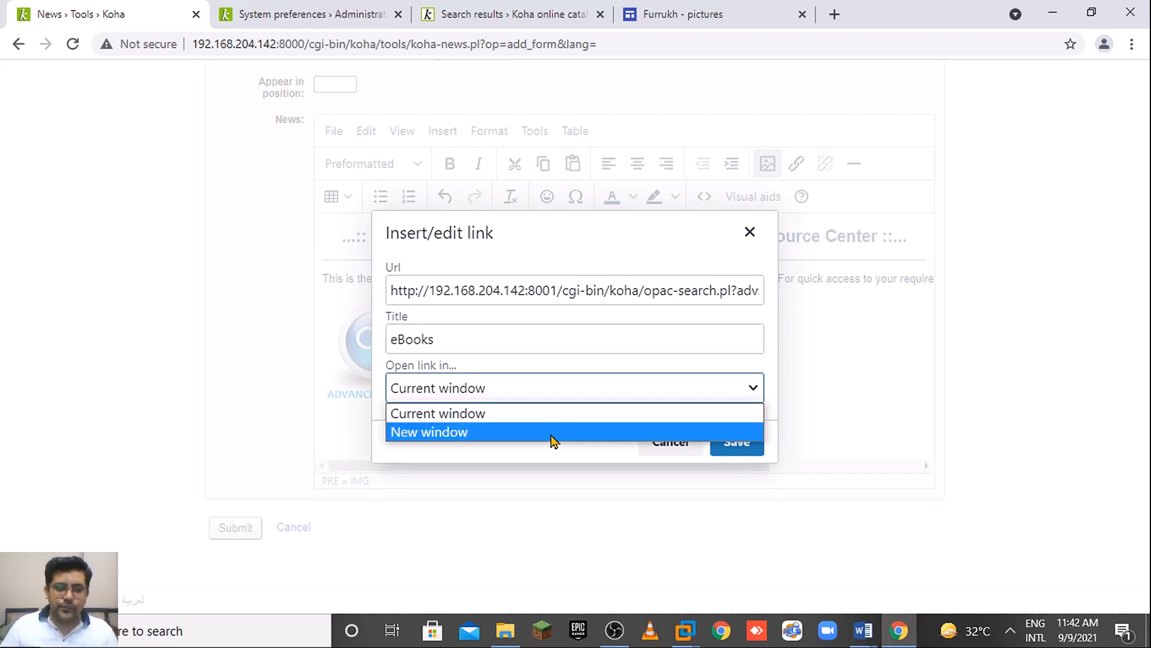
{"action": "left_click", "coordinate": [543, 434]}
{"action": "left_click", "coordinate": [397, 340]}
{"action": "left_click", "coordinate": [458, 347]}
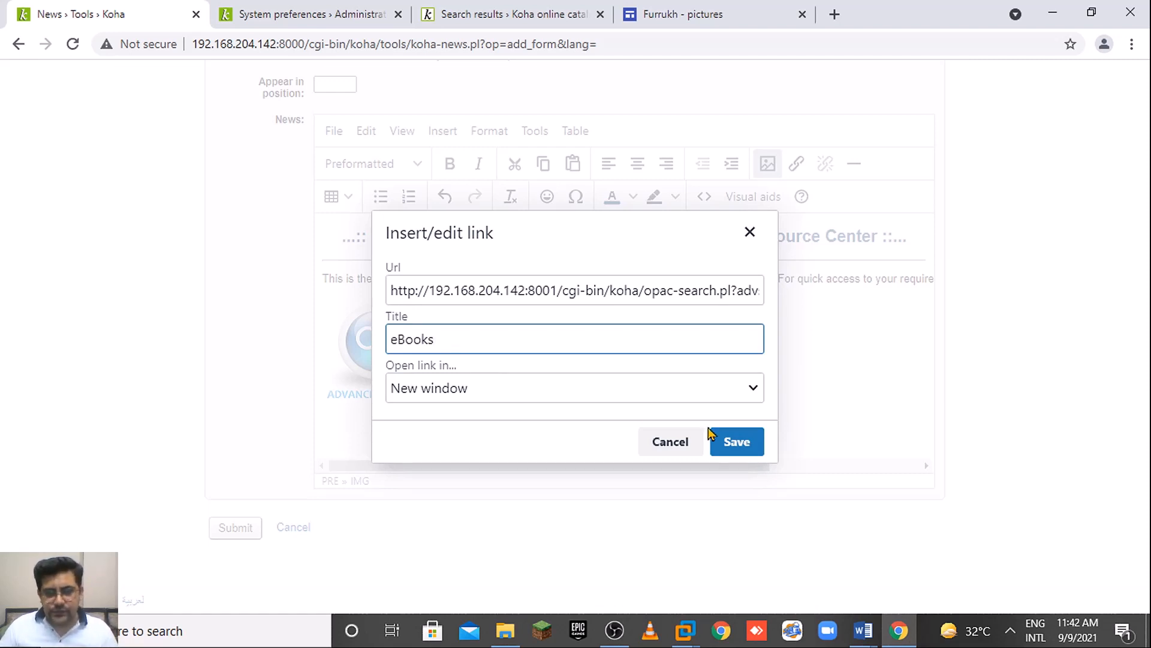
{"action": "left_click", "coordinate": [723, 441]}
{"action": "left_click", "coordinate": [616, 364]}
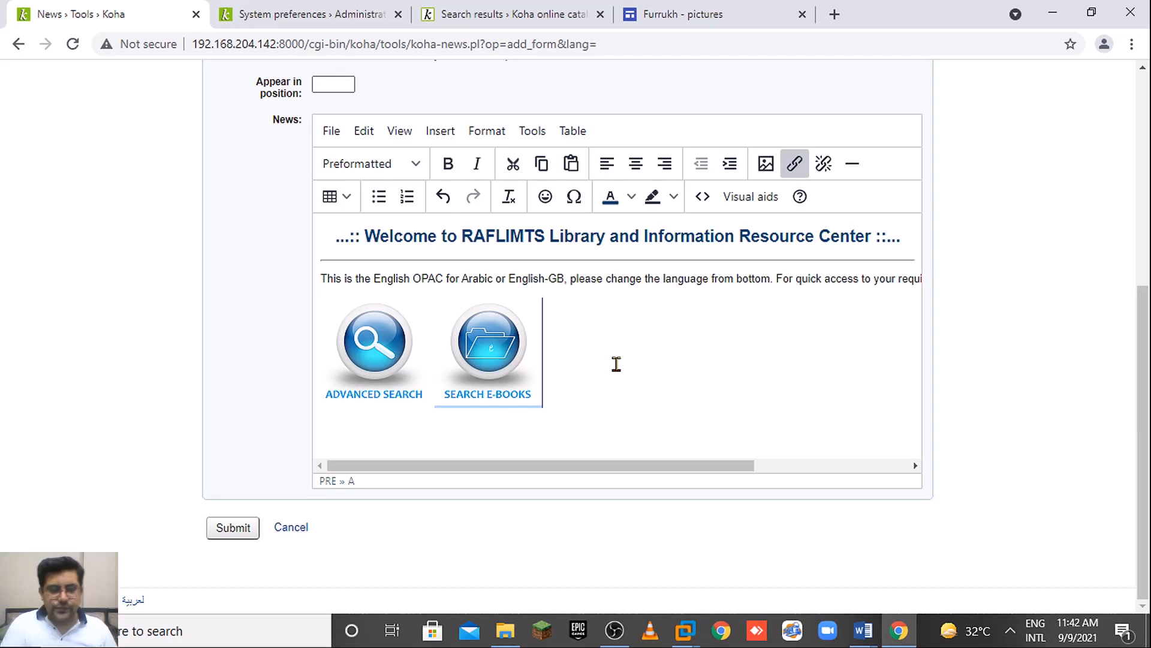
{"action": "key", "text": "Right"}
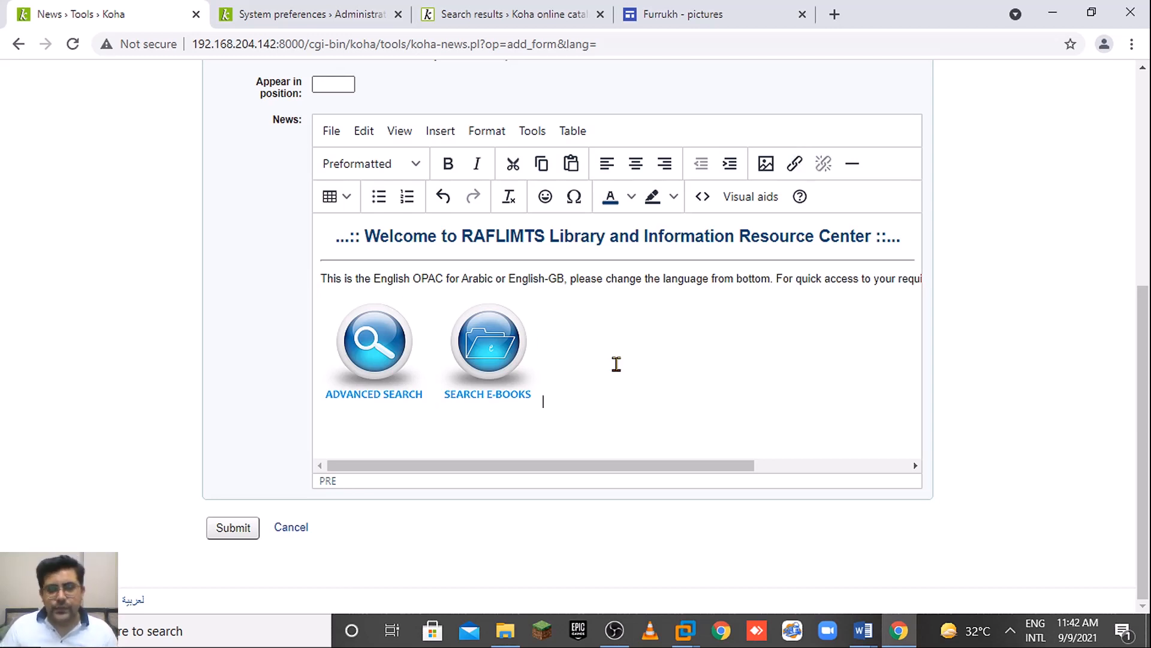
Copy the E-Journals icon's address and paste it as the source of a new 128×128 image.
{"action": "left_click", "coordinate": [696, 9]}
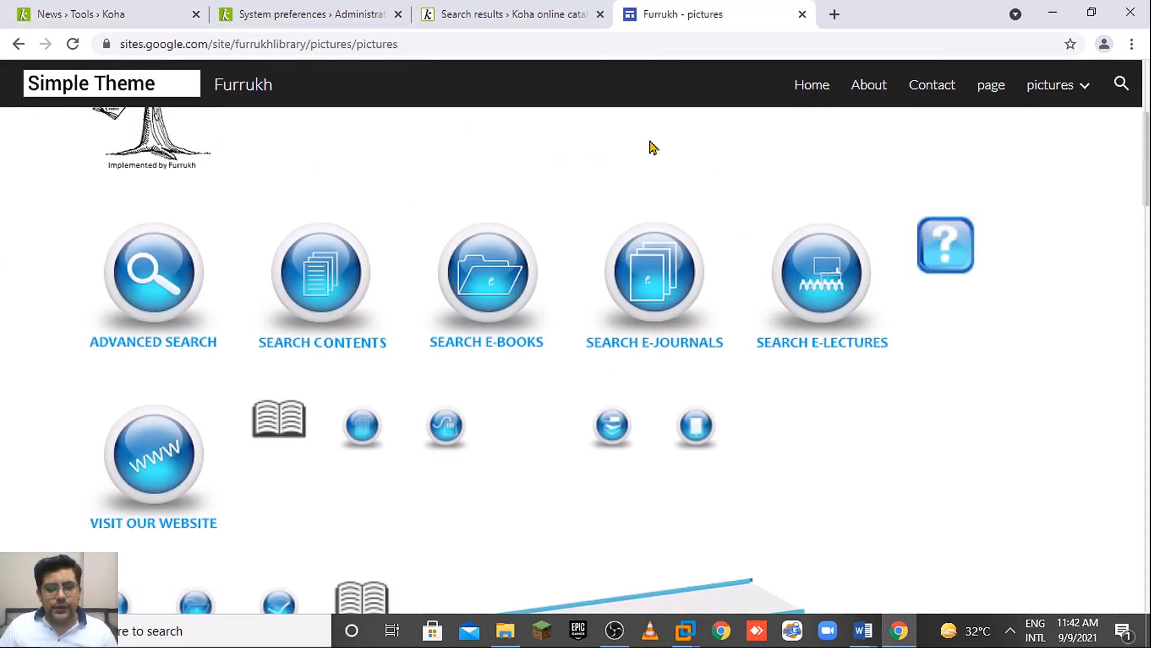
{"action": "right_click", "coordinate": [667, 282]}
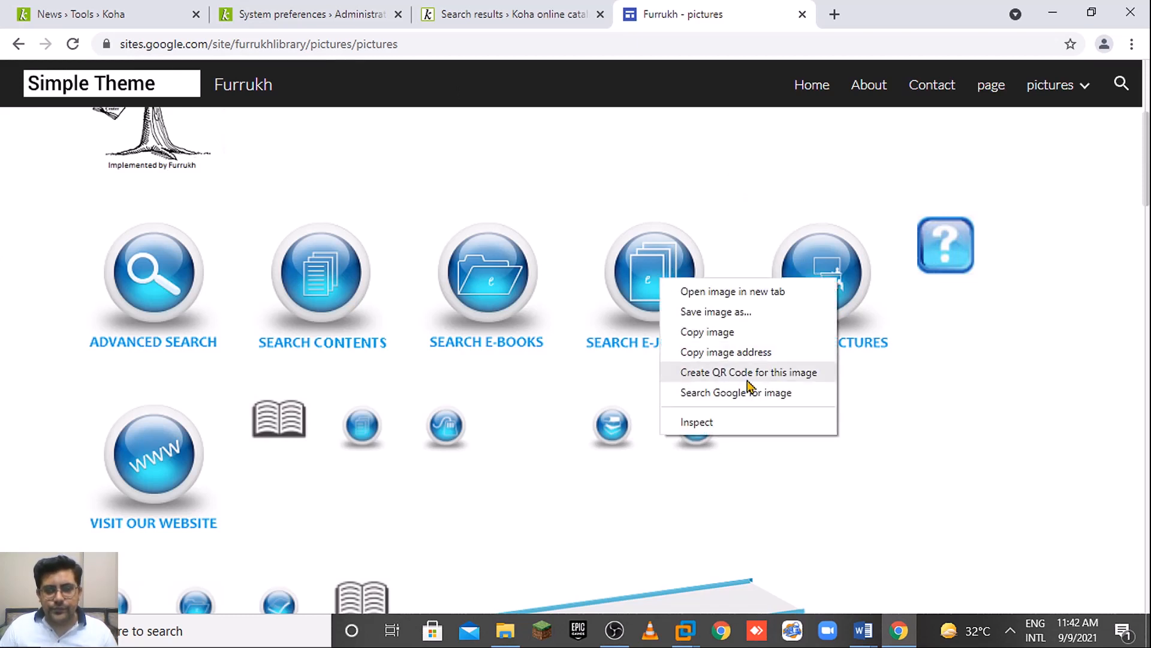
{"action": "left_click", "coordinate": [760, 353]}
{"action": "left_click", "coordinate": [144, 13]}
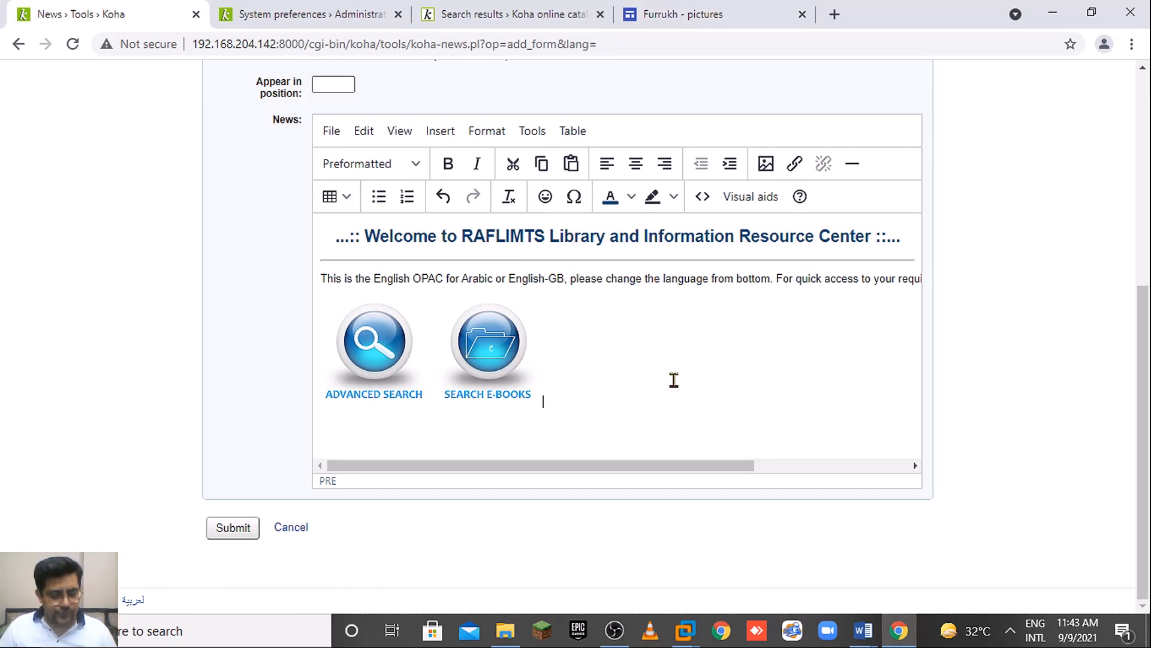
{"action": "left_click", "coordinate": [767, 164]}
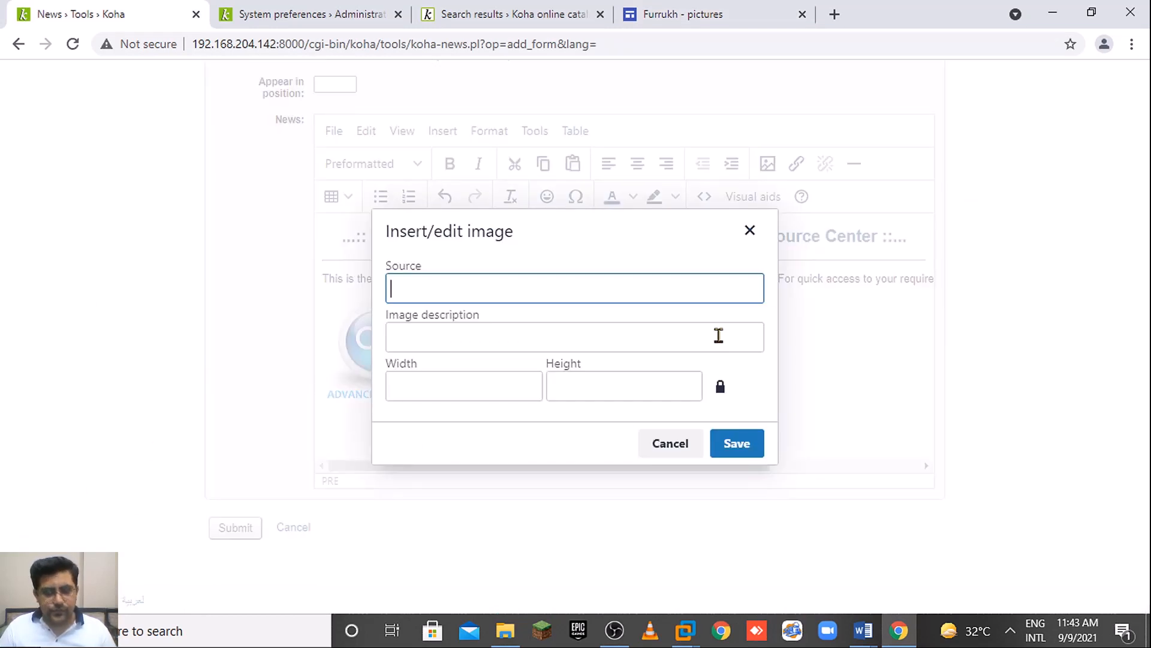
{"action": "key", "text": "ctrl+v"}
{"action": "left_click", "coordinate": [679, 334]}
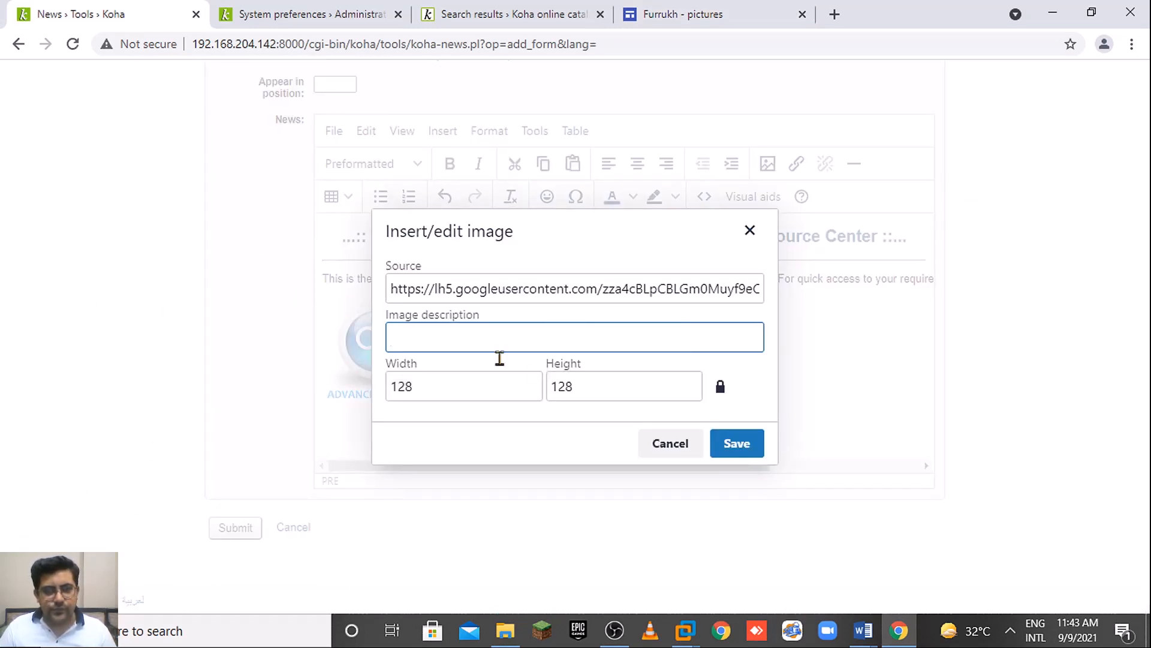
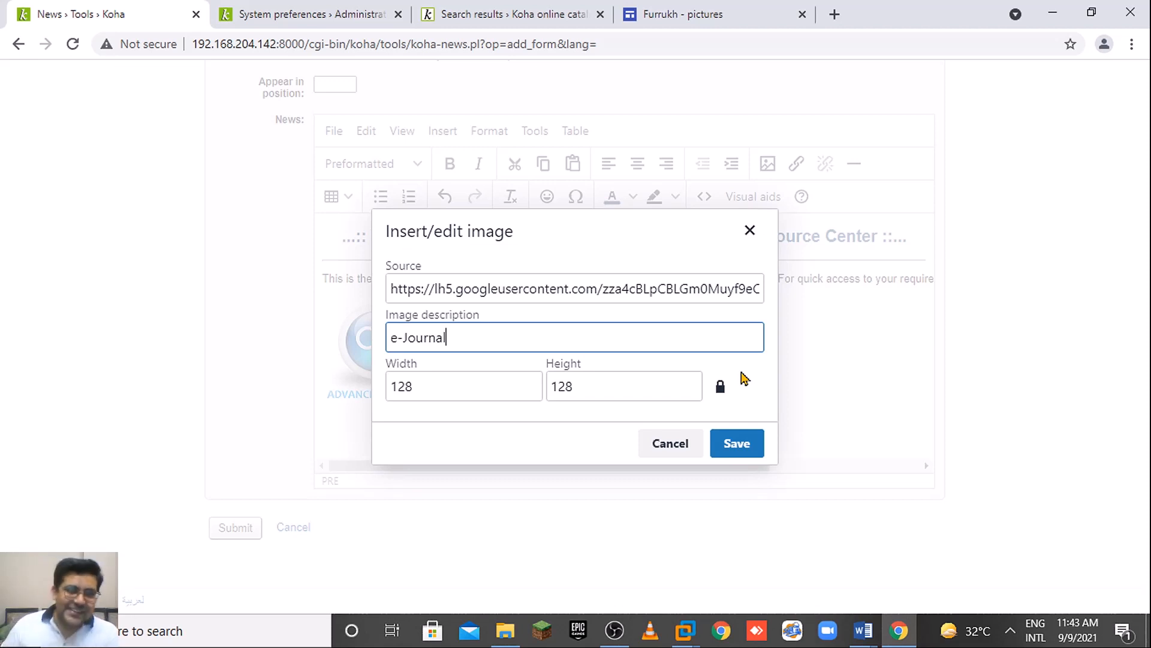
Complete the alt text 'e-Journals', save the image, and check each of the three icons.
{"action": "type", "text": "s"}
{"action": "left_click", "coordinate": [737, 443]}
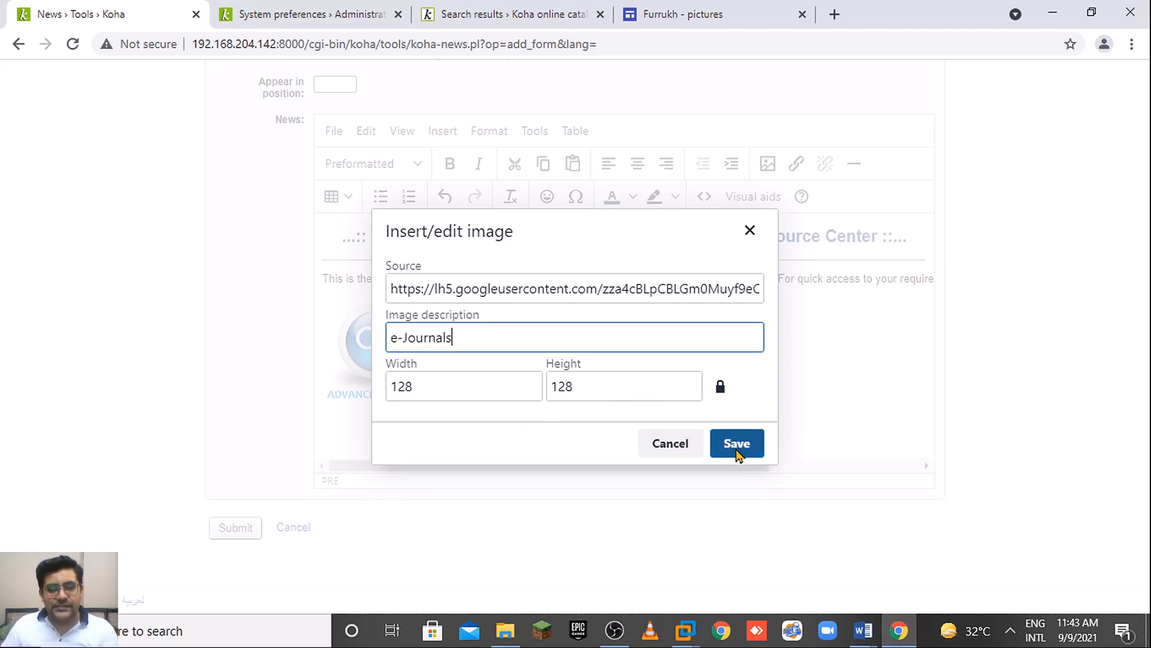
{"action": "left_click", "coordinate": [761, 393]}
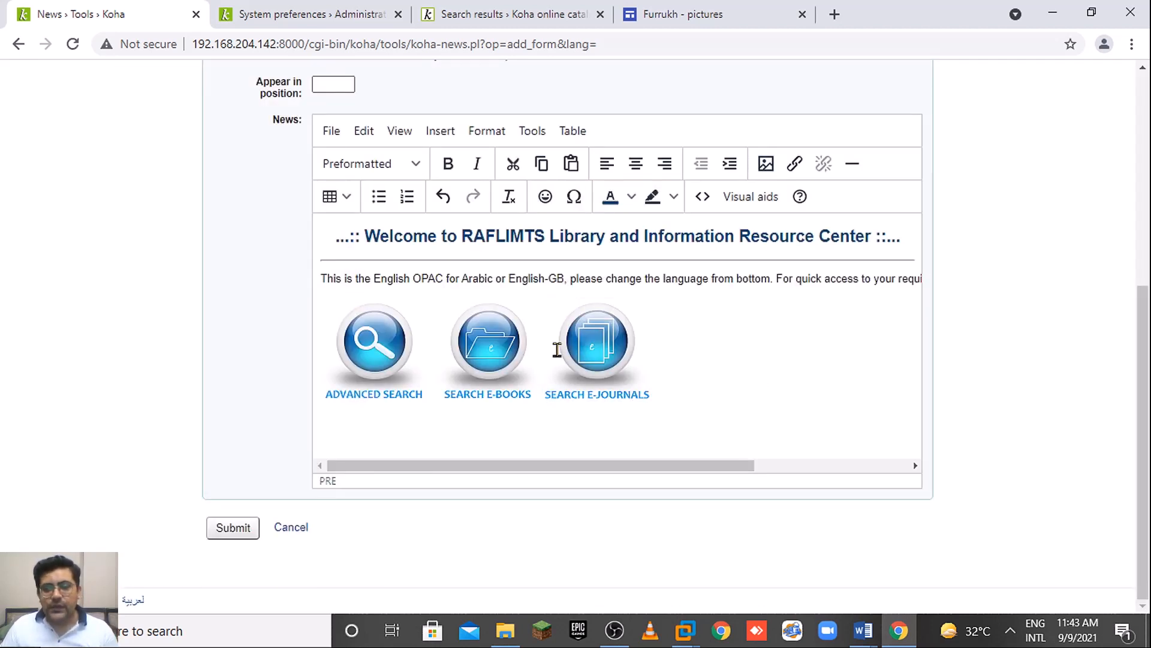
{"action": "left_click", "coordinate": [594, 354]}
{"action": "left_click", "coordinate": [492, 335]}
{"action": "left_click", "coordinate": [371, 341]}
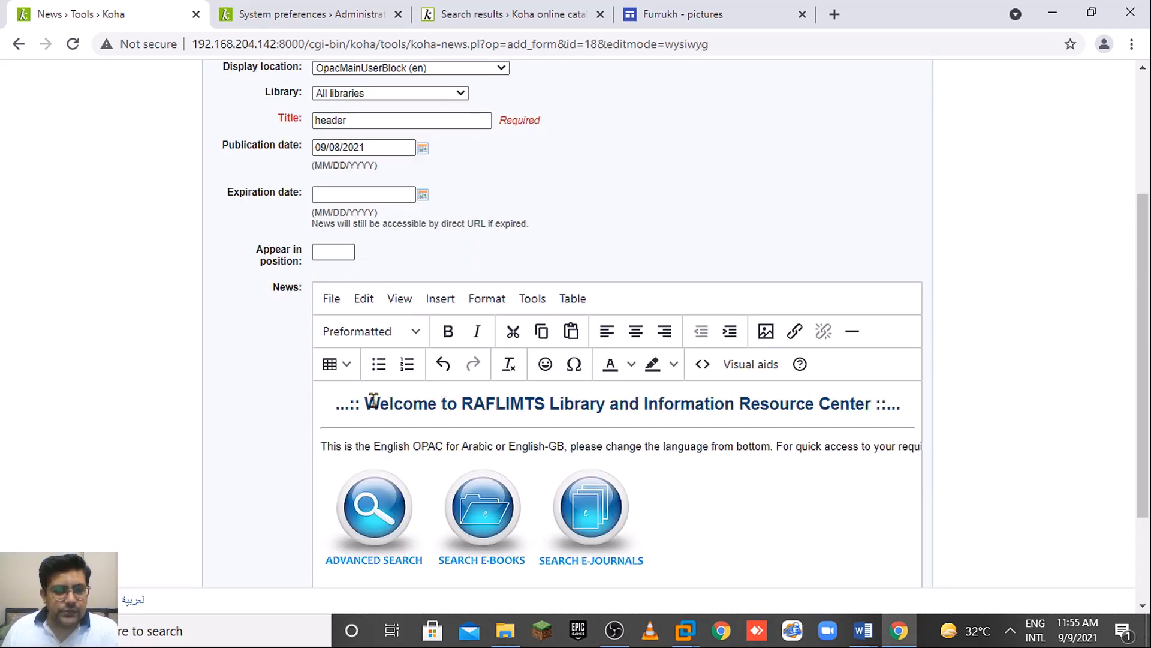
Delete 'and Information Resource Center' so the heading reads 'Welcome to RAFLIMTS Library'.
{"action": "left_click_drag", "start_coordinate": [364, 403], "coordinate": [457, 405]}
{"action": "left_click", "coordinate": [617, 403]}
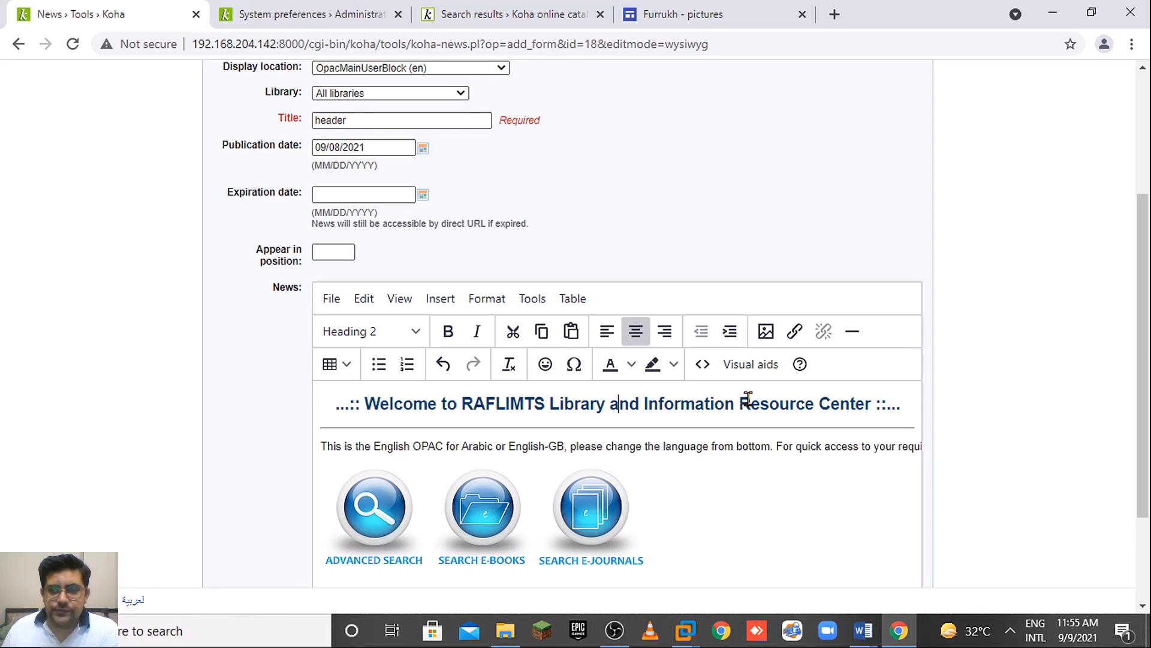
{"action": "left_click_drag", "start_coordinate": [627, 405], "coordinate": [871, 399]}
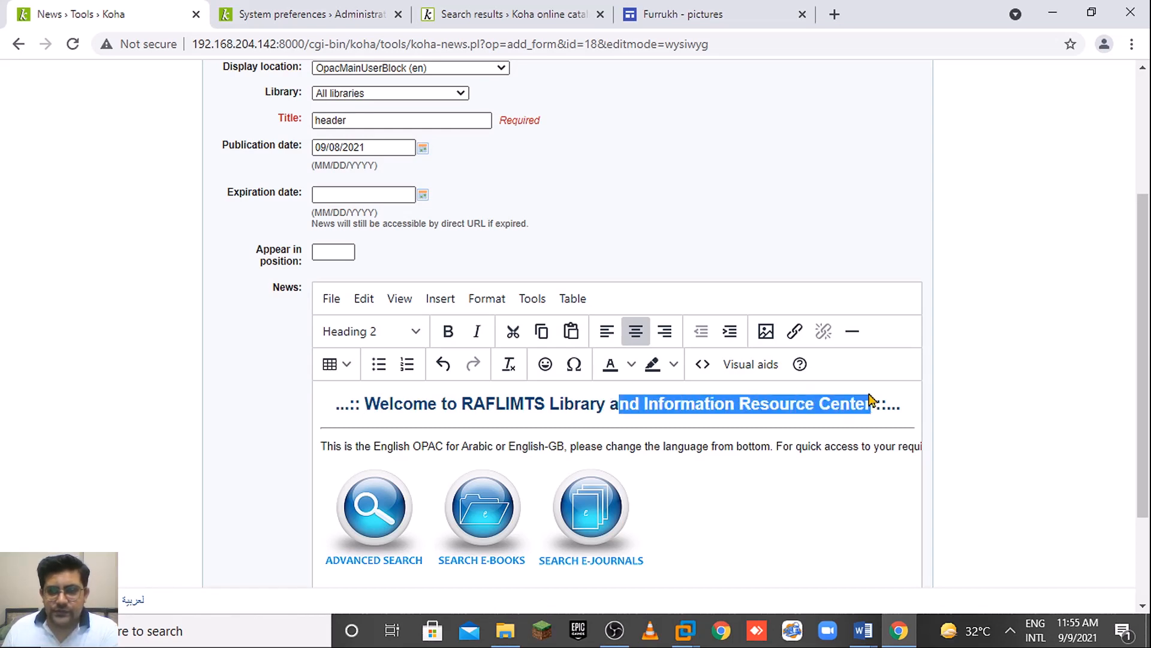
{"action": "key", "text": "BackSpace"}
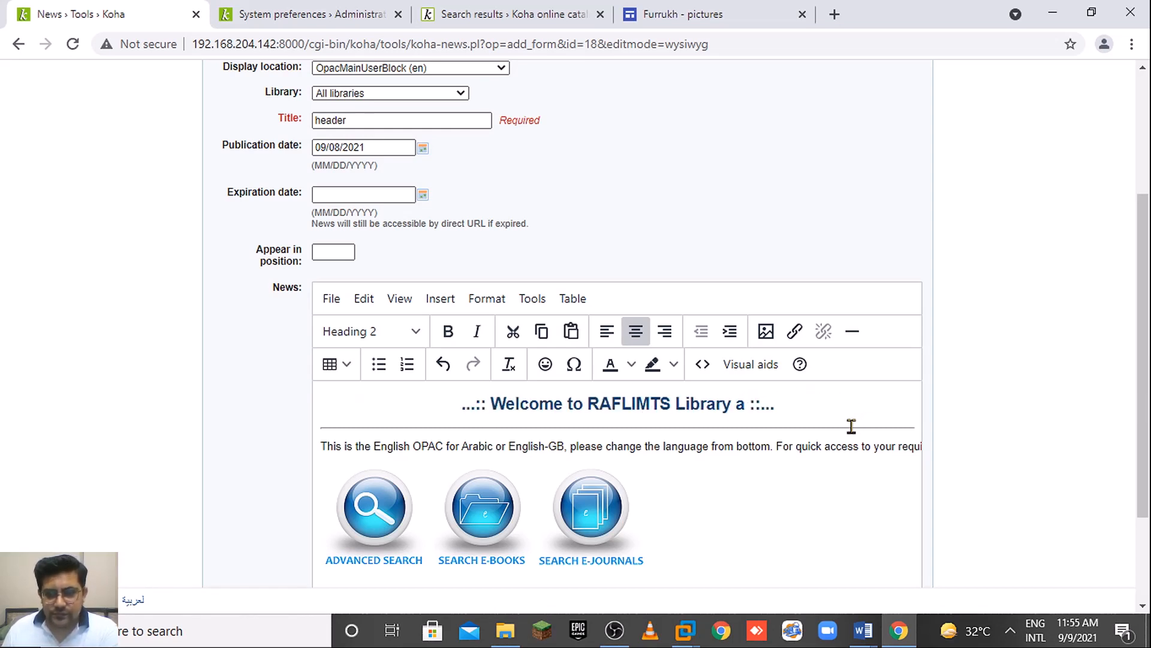
{"action": "key", "text": "BackSpace"}
{"action": "key", "text": "BackSpace"}
{"action": "left_click", "coordinate": [812, 417]}
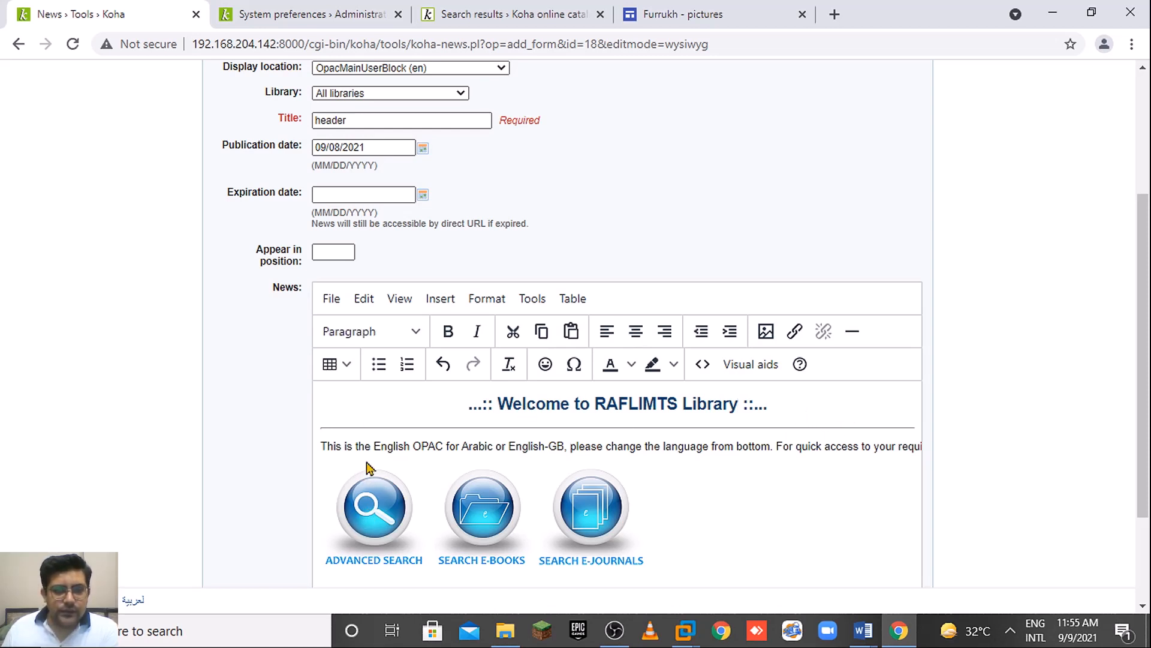
Change the intro text's block format from Preformatted to Paragraph.
{"action": "left_click", "coordinate": [388, 440]}
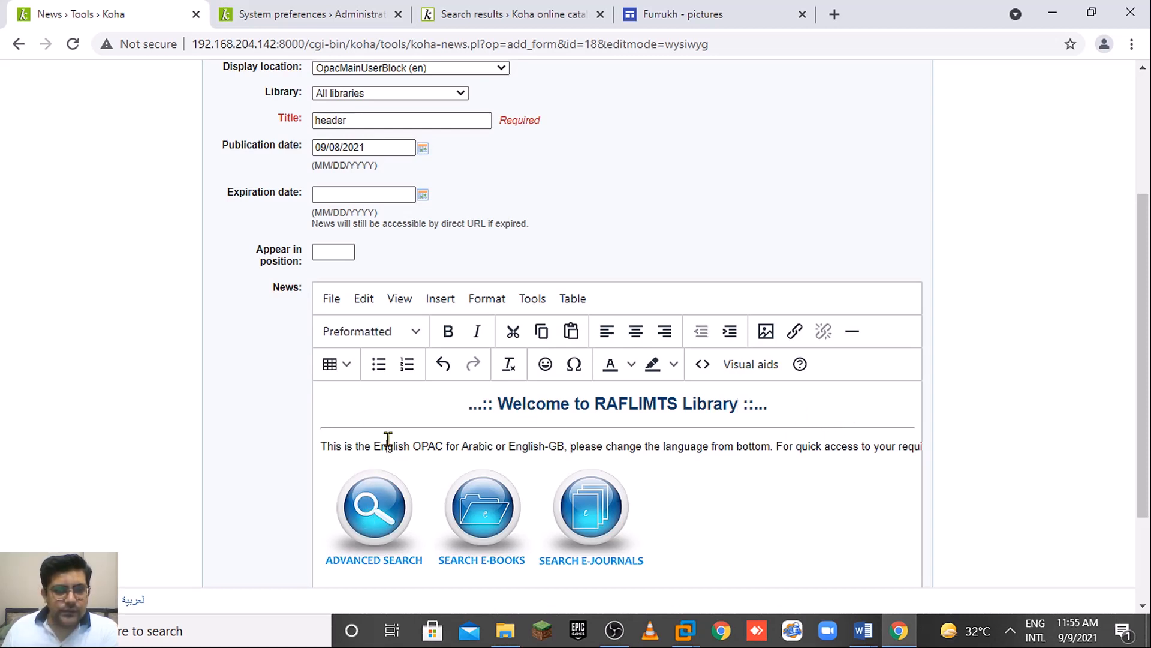
{"action": "left_click", "coordinate": [381, 337]}
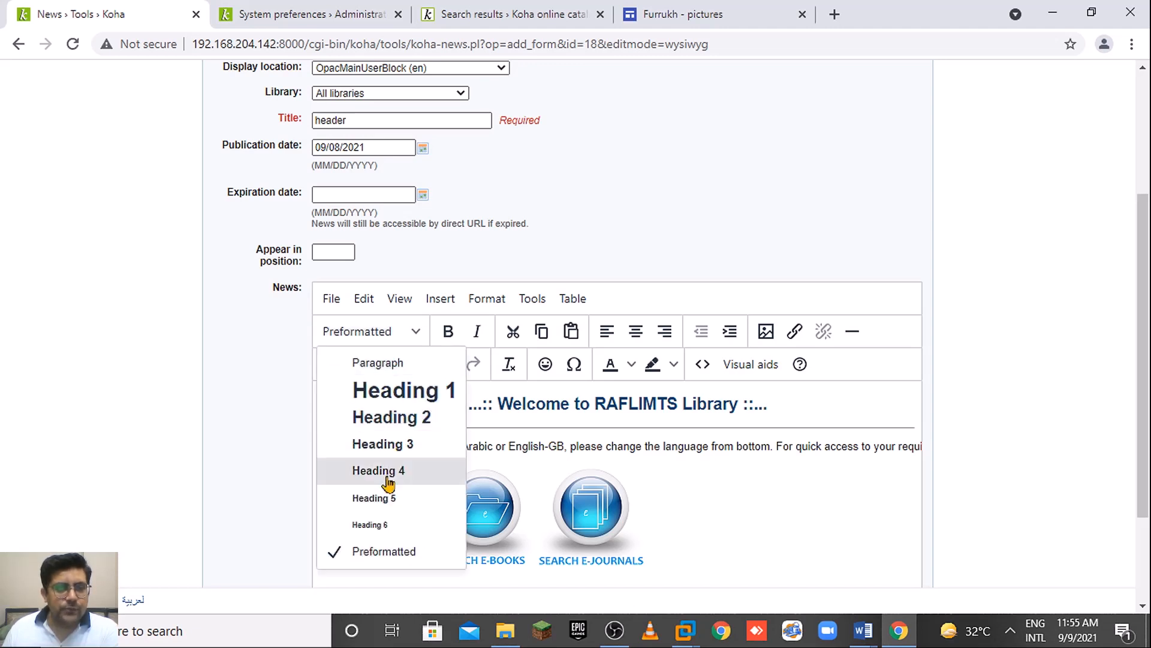
{"action": "left_click", "coordinate": [402, 363]}
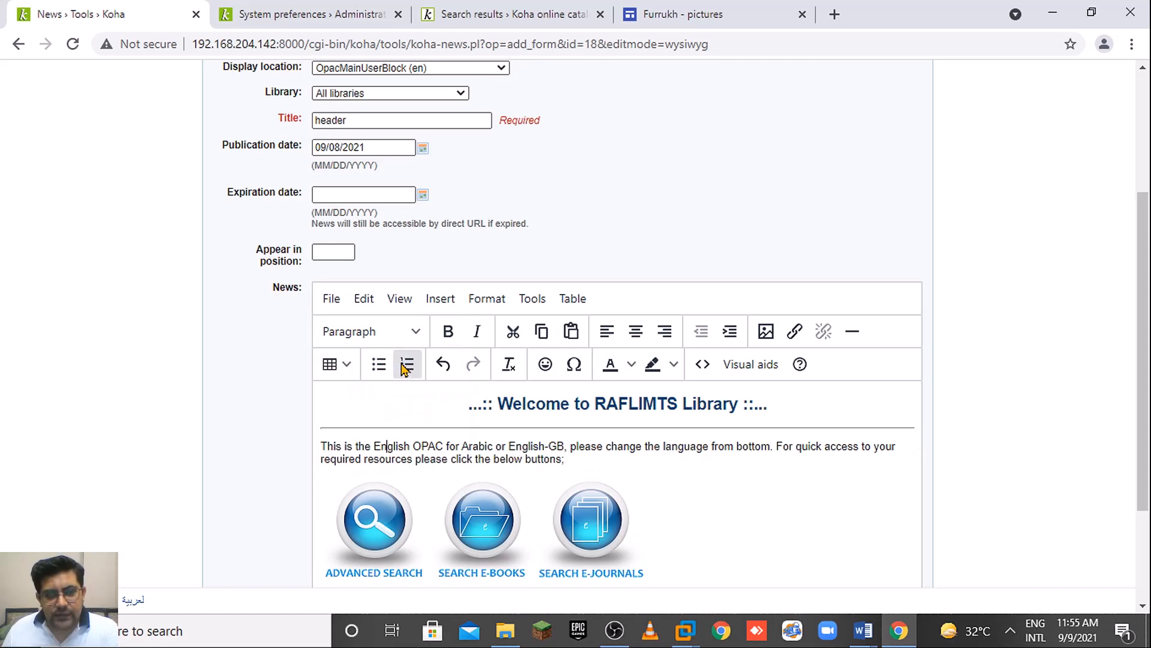
{"action": "left_click", "coordinate": [380, 331]}
{"action": "left_click_drag", "start_coordinate": [1148, 442], "coordinate": [1148, 494]}
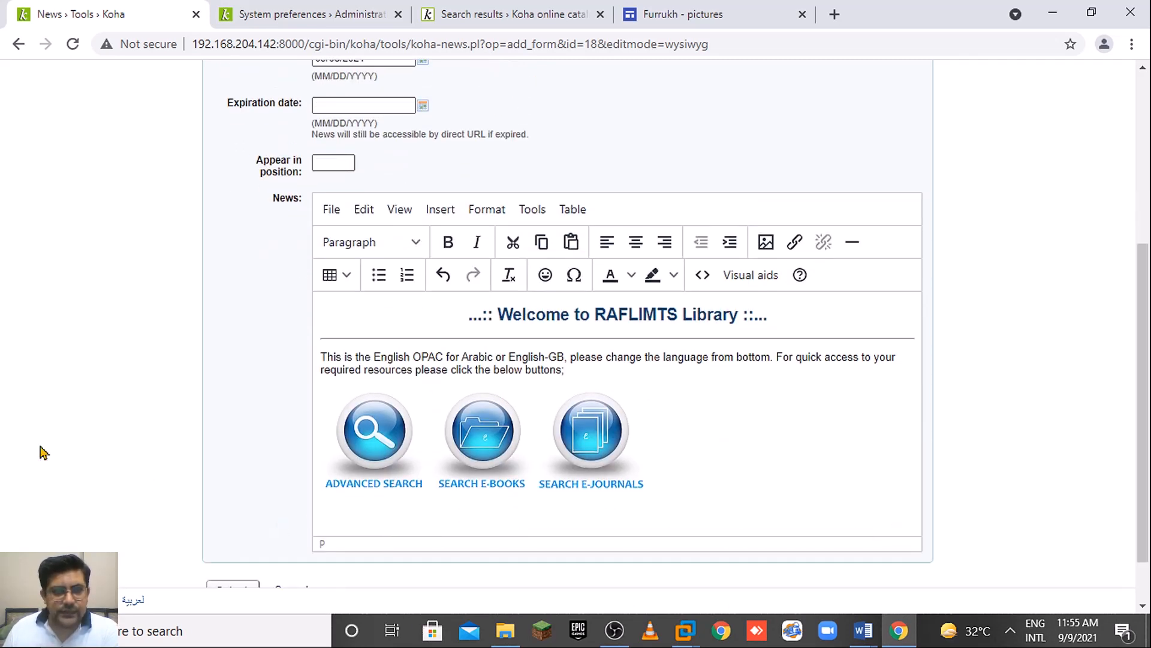
{"action": "left_click", "coordinate": [373, 242]}
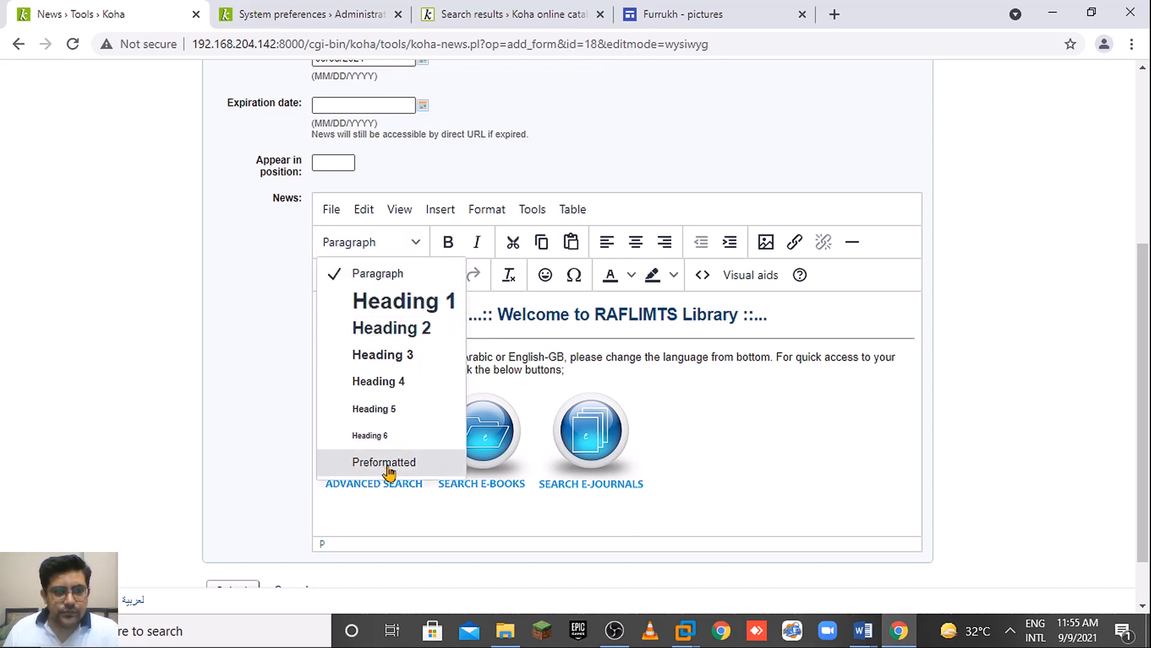
{"action": "left_click", "coordinate": [776, 501]}
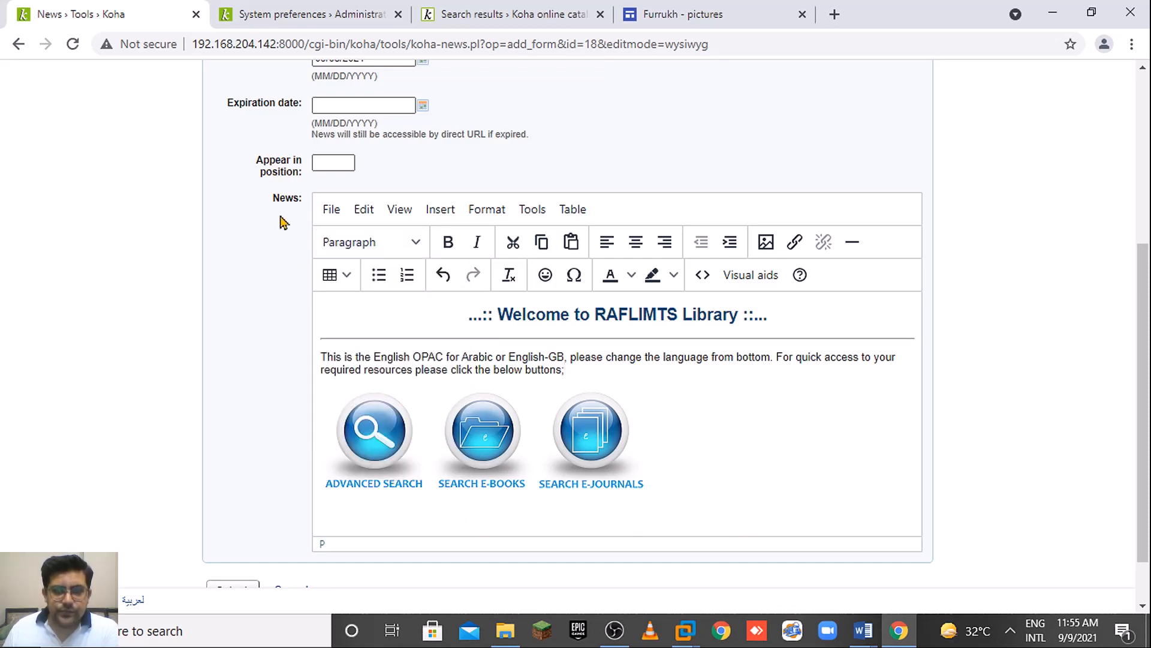
Compare Preformatted against Paragraph for the intro text, keeping Paragraph, and review the wrapping.
{"action": "left_click", "coordinate": [358, 247]}
{"action": "left_click", "coordinate": [435, 462]}
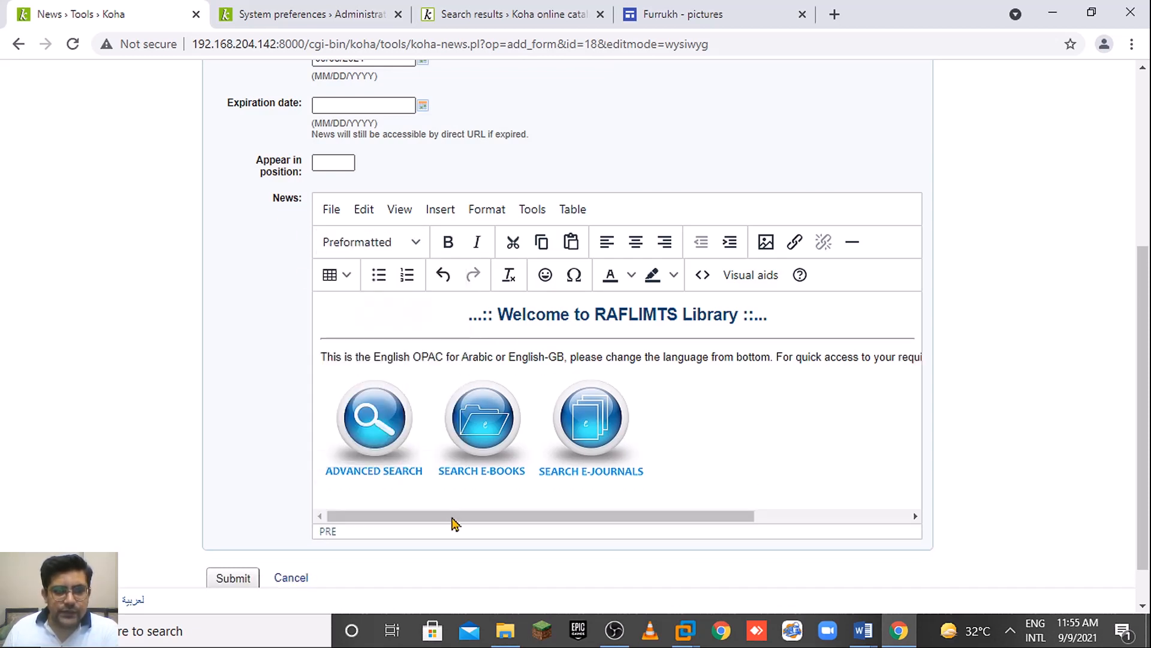
{"action": "left_click_drag", "start_coordinate": [430, 519], "coordinate": [255, 539]}
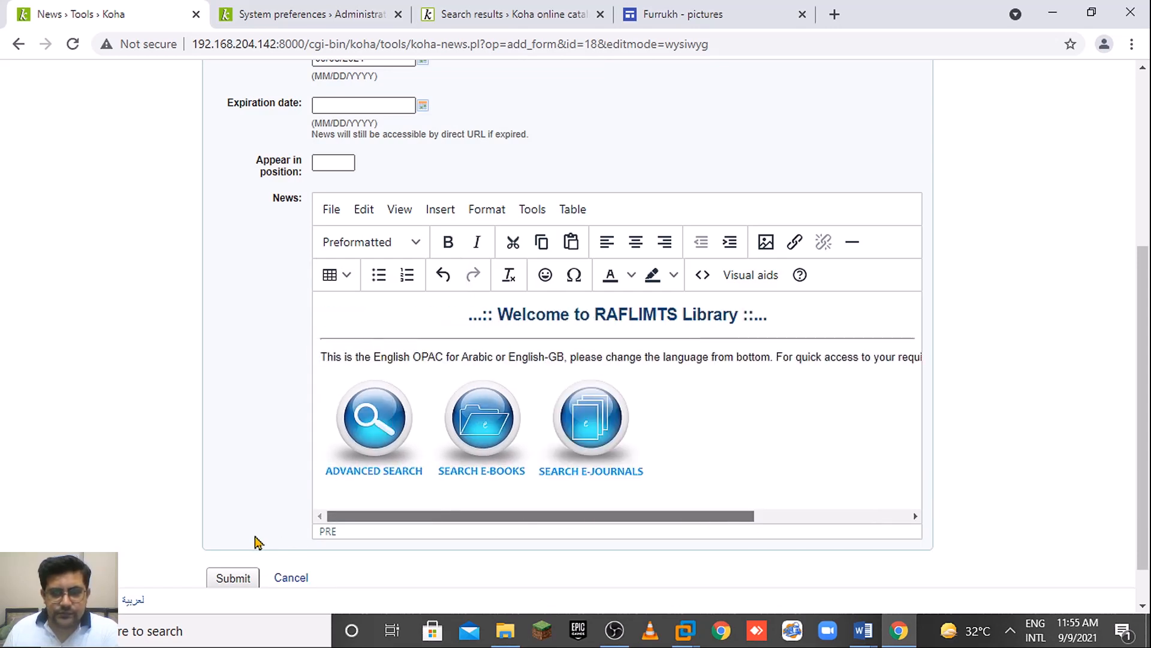
{"action": "left_click", "coordinate": [413, 243]}
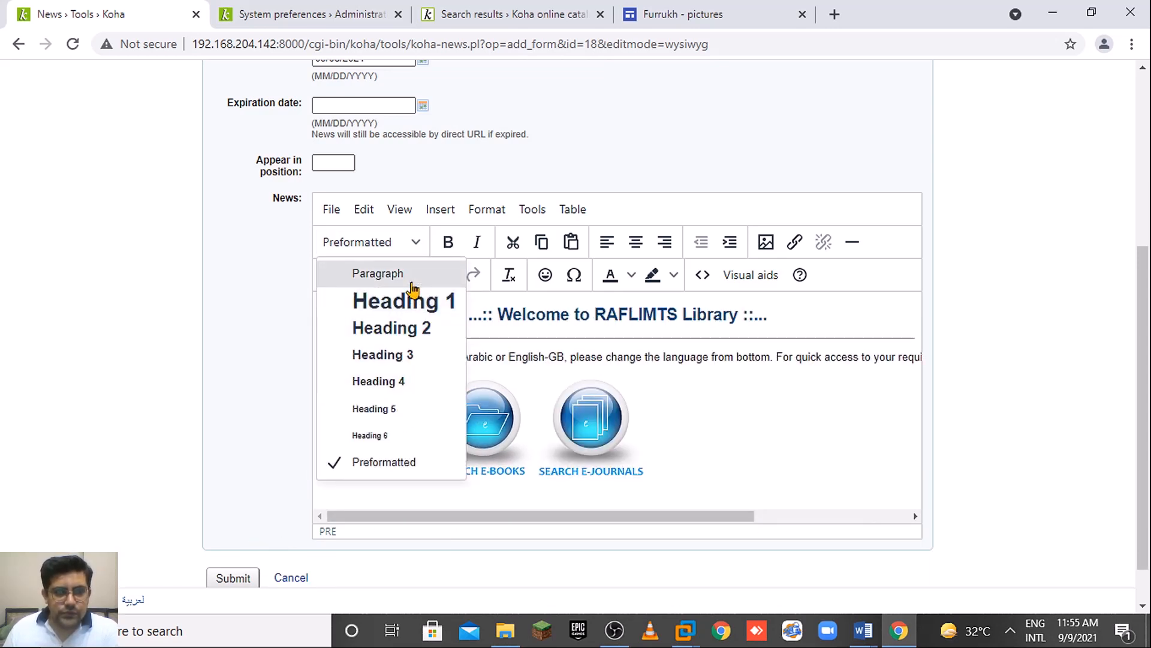
{"action": "left_click", "coordinate": [413, 282]}
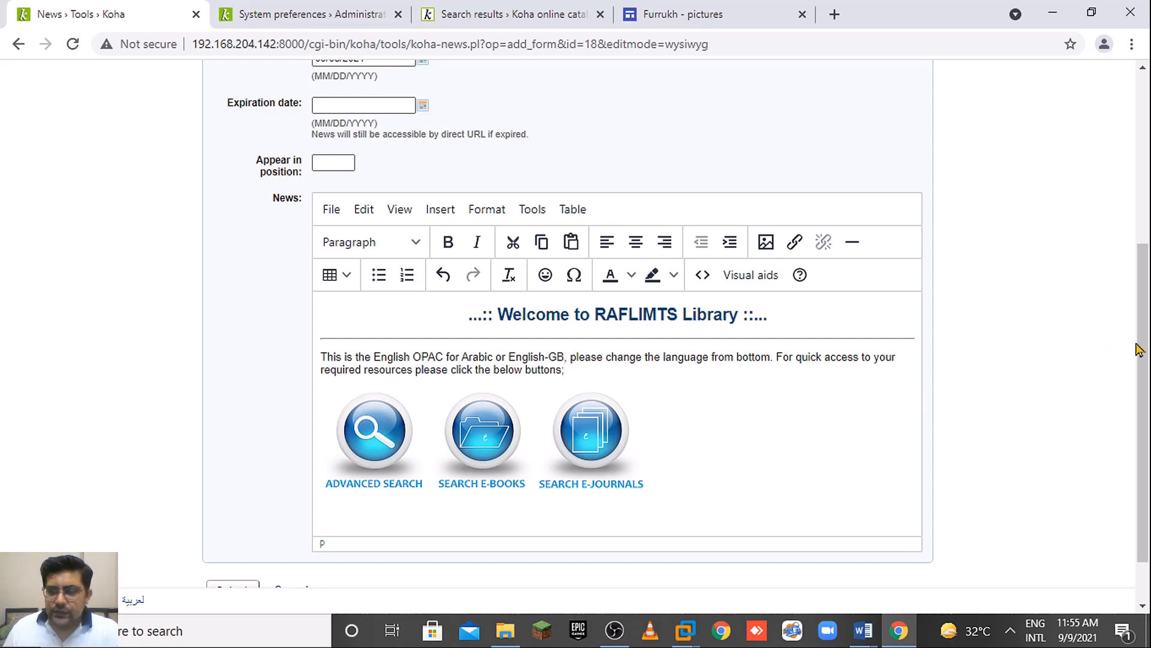
{"action": "scroll", "coordinate": [1137, 350], "scroll_direction": "down", "scroll_amount": 1}
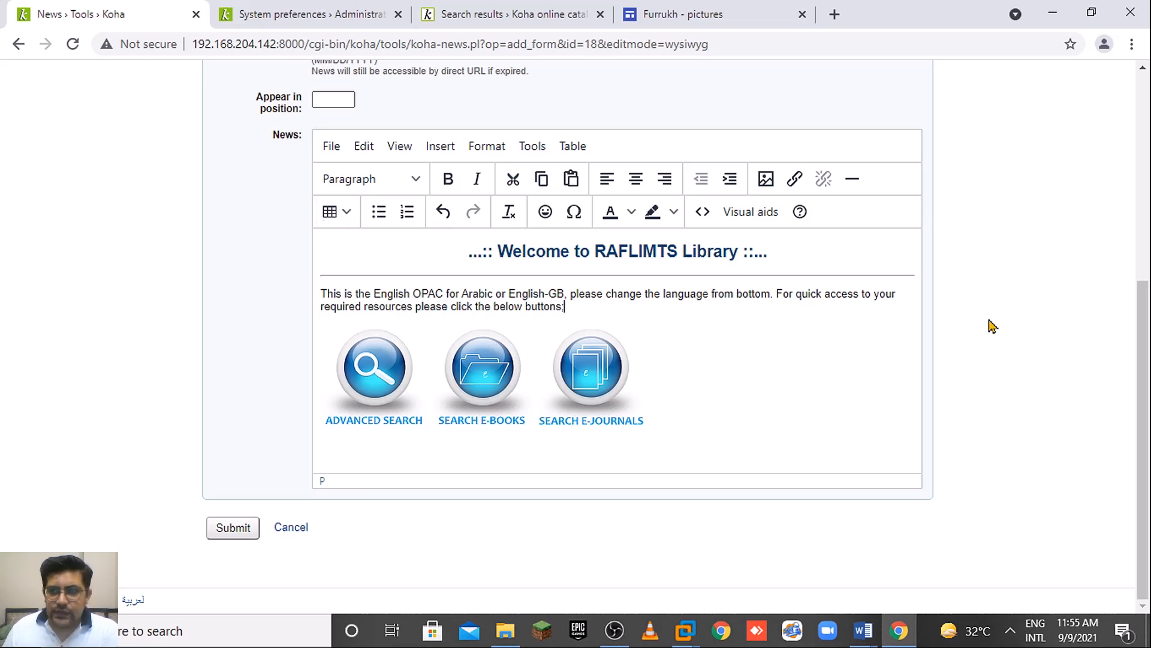
{"action": "scroll", "coordinate": [1145, 292], "scroll_direction": "up", "scroll_amount": 2}
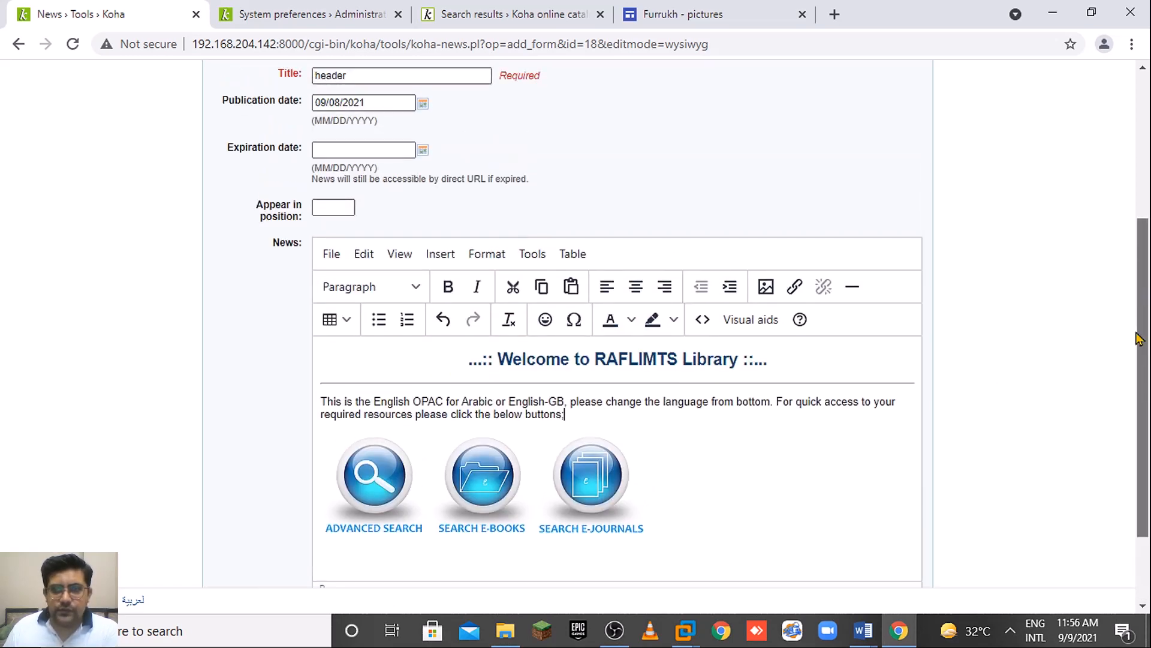
{"action": "scroll", "coordinate": [1144, 334], "scroll_direction": "down", "scroll_amount": 2}
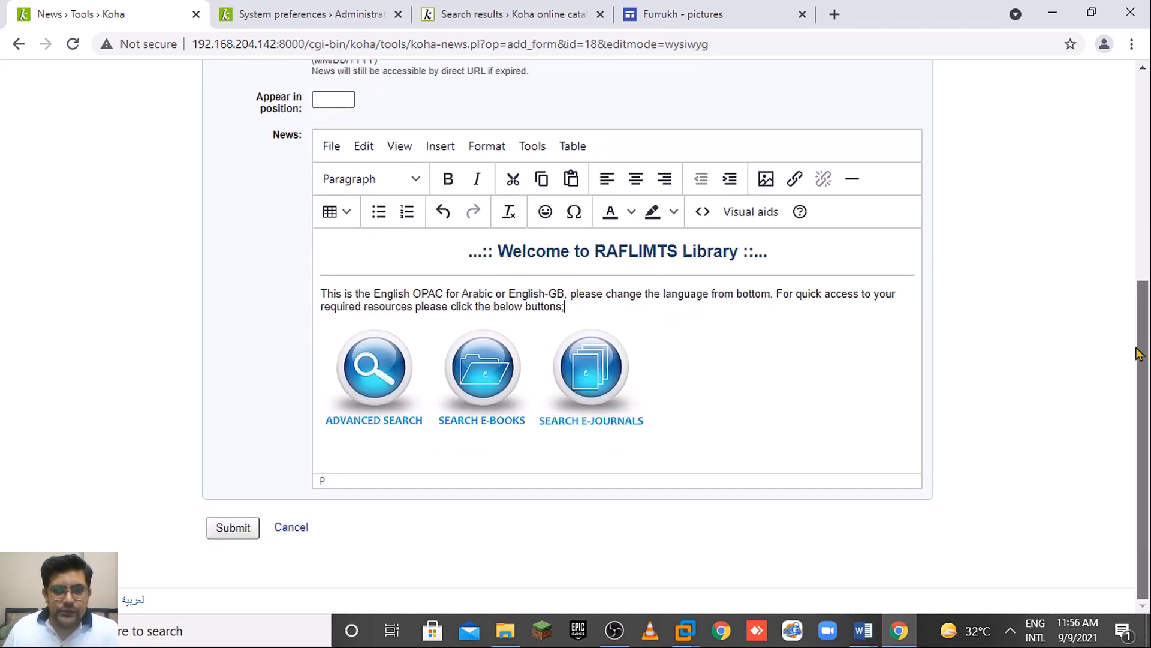
Submit the news item and view the OPAC home page with the shortened heading.
{"action": "left_click", "coordinate": [247, 532]}
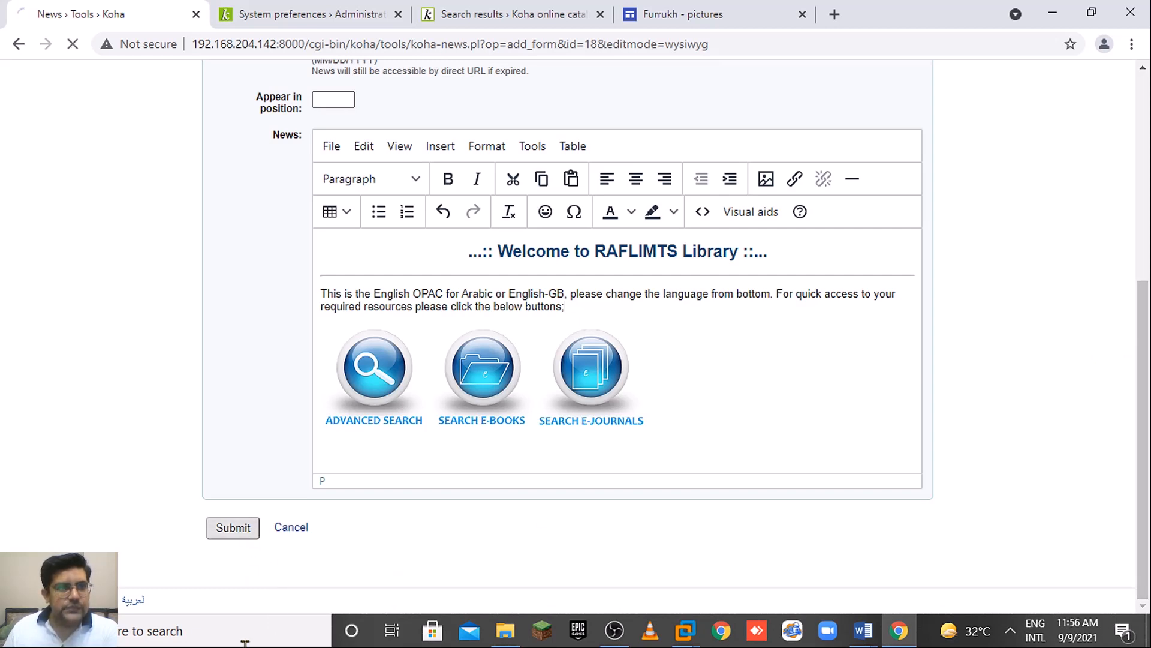
{"action": "left_click", "coordinate": [502, 7]}
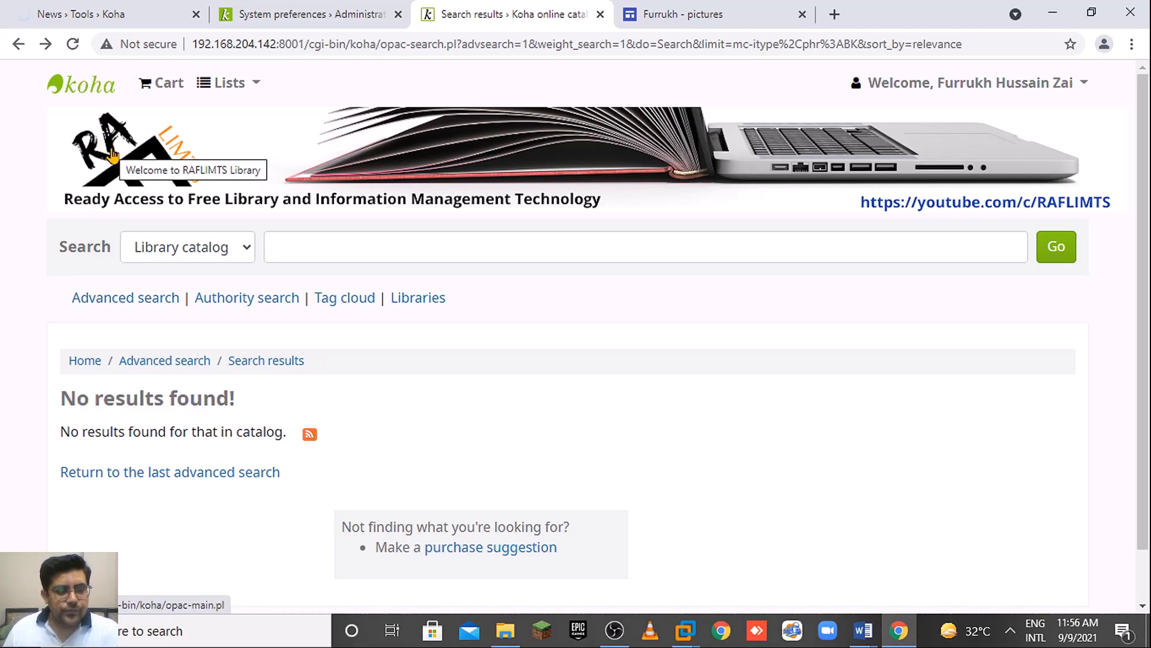
{"action": "left_click", "coordinate": [77, 363]}
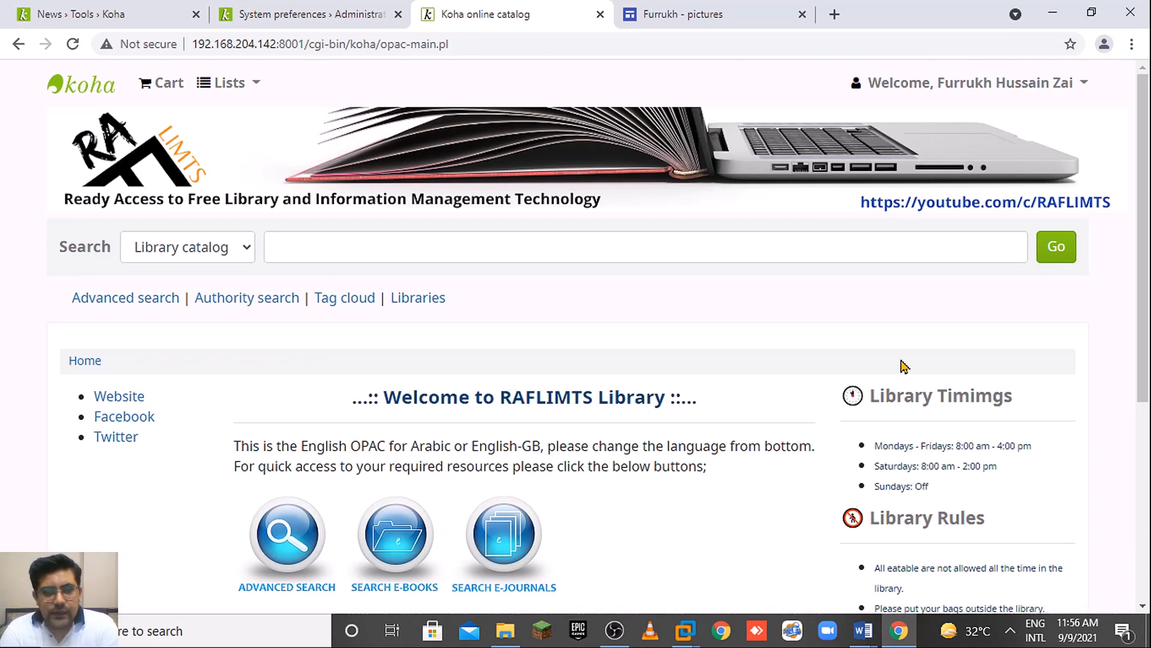
{"action": "scroll", "coordinate": [1148, 246], "scroll_direction": "down", "scroll_amount": 2}
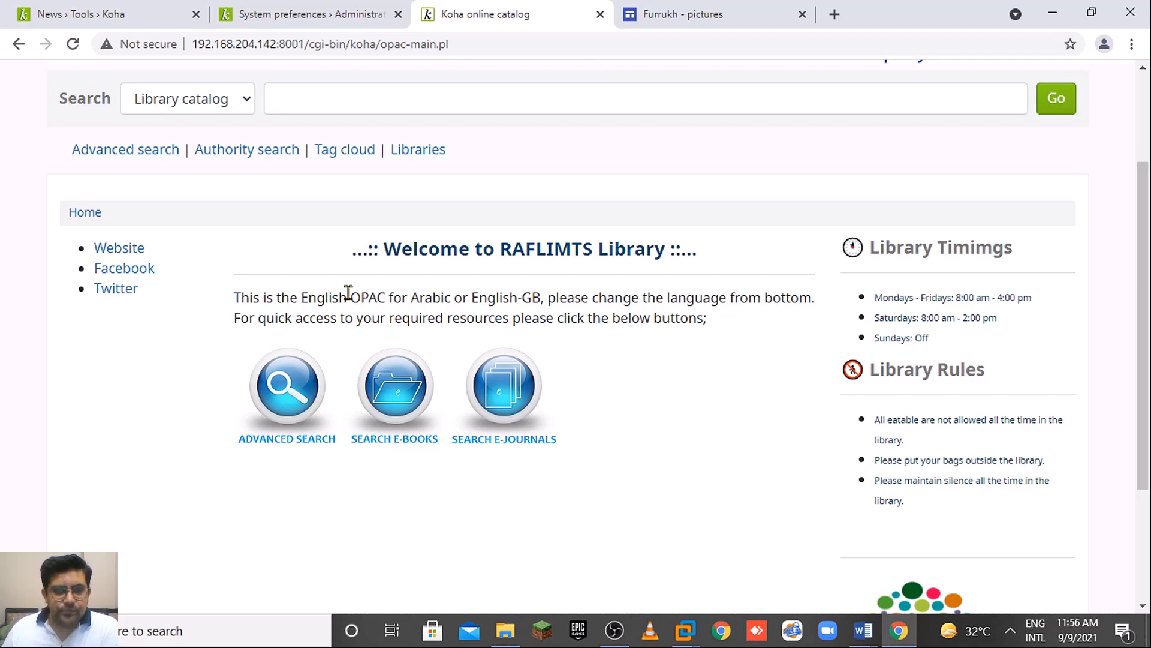
Test the Advanced Search icon, which opens in a new tab, then scroll the home page.
{"action": "left_click", "coordinate": [278, 388]}
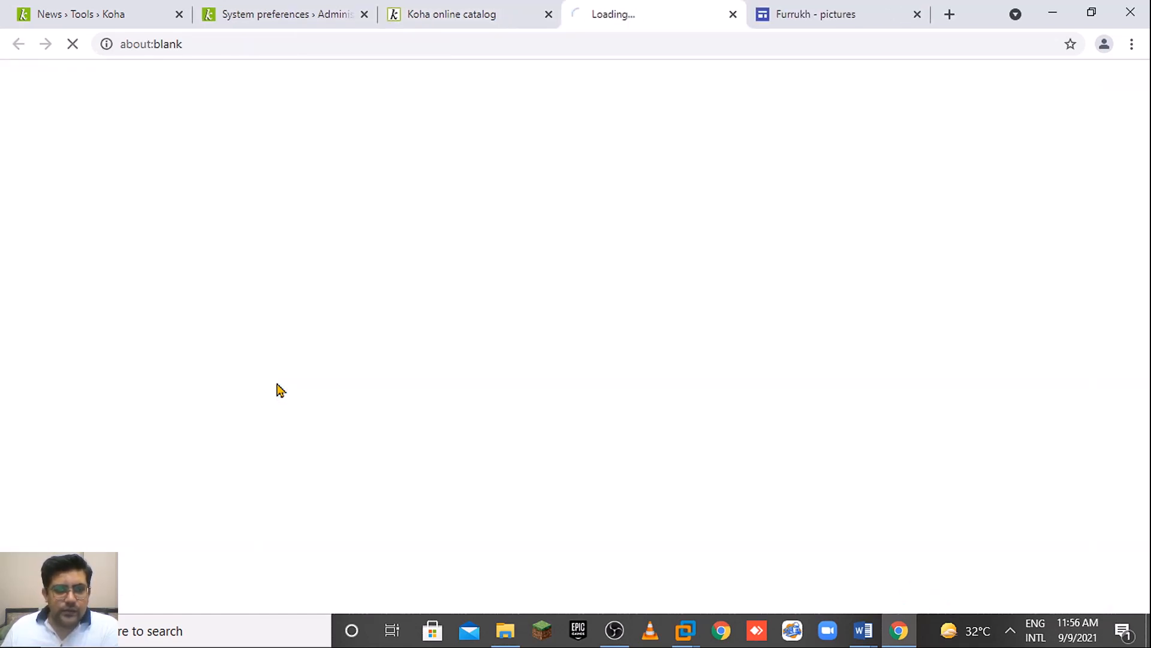
{"action": "left_click", "coordinate": [425, 9]}
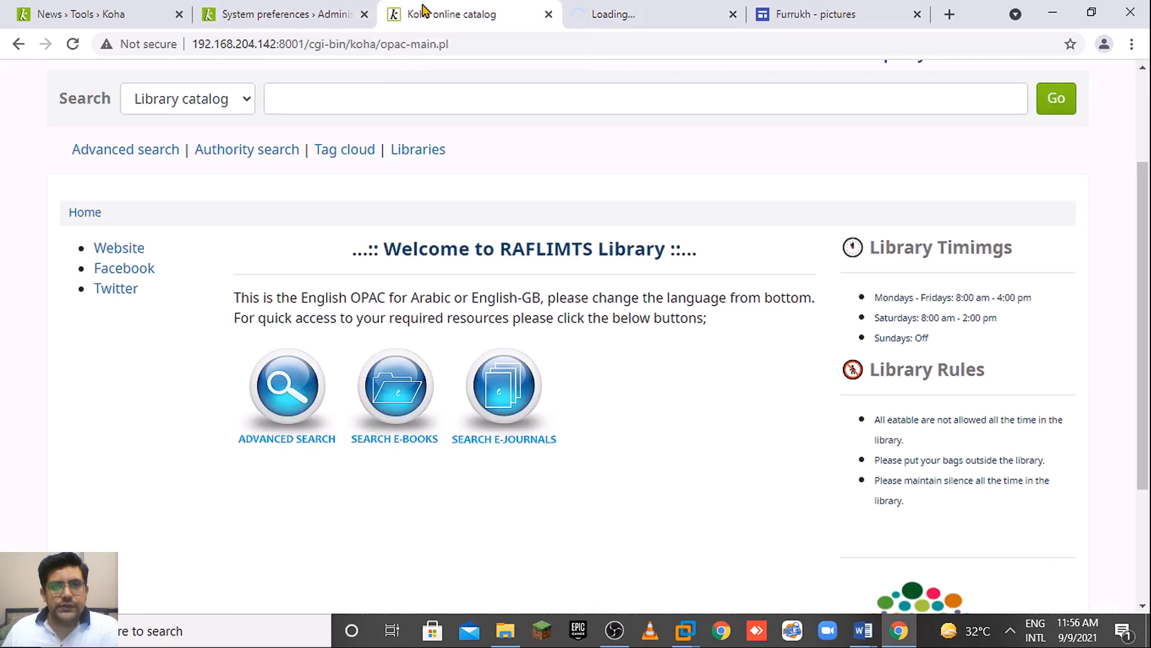
{"action": "left_click", "coordinate": [627, 10]}
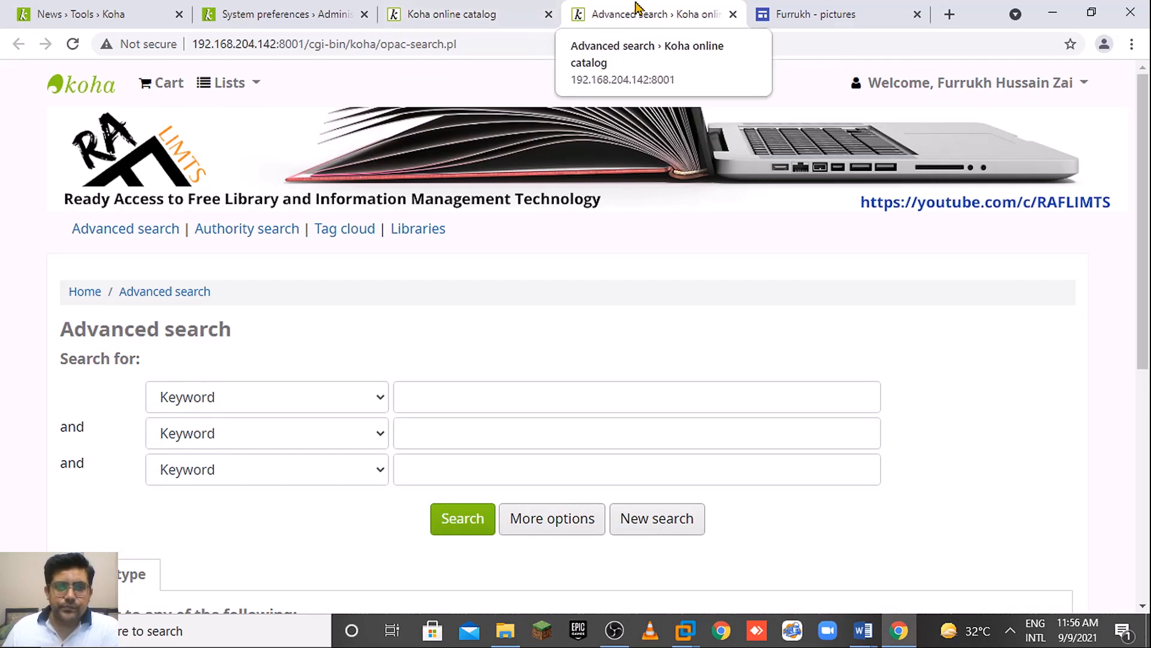
{"action": "left_click", "coordinate": [503, 12]}
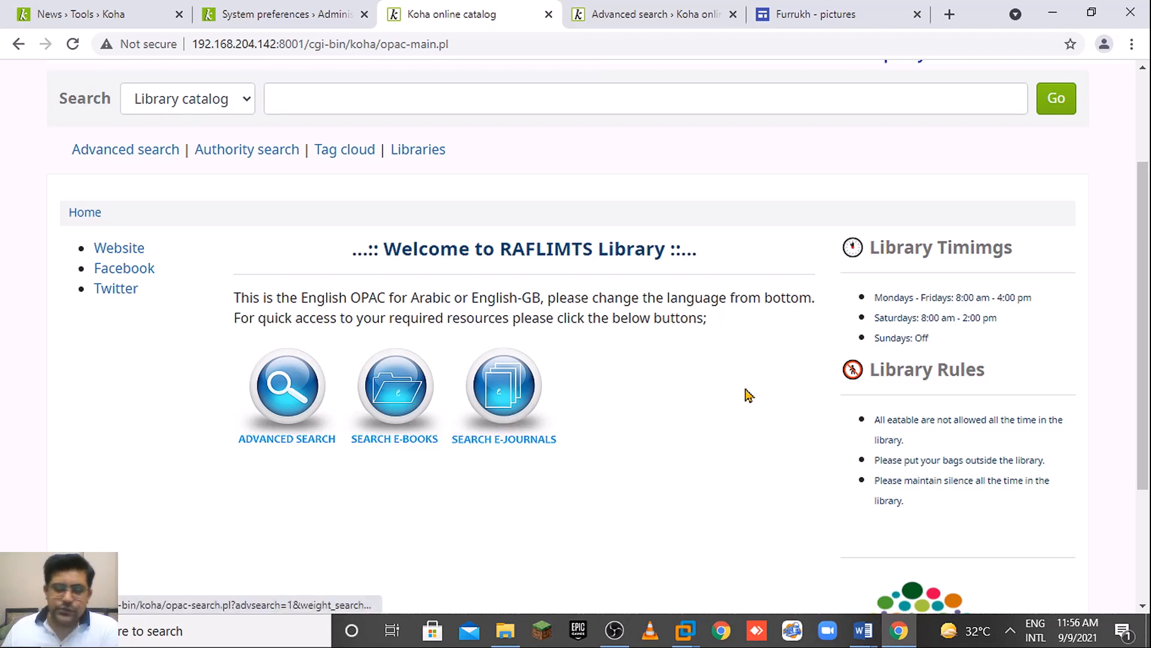
{"action": "scroll", "coordinate": [1147, 387], "scroll_direction": "down", "scroll_amount": 1}
{"action": "scroll", "coordinate": [1147, 387], "scroll_direction": "down", "scroll_amount": 5}
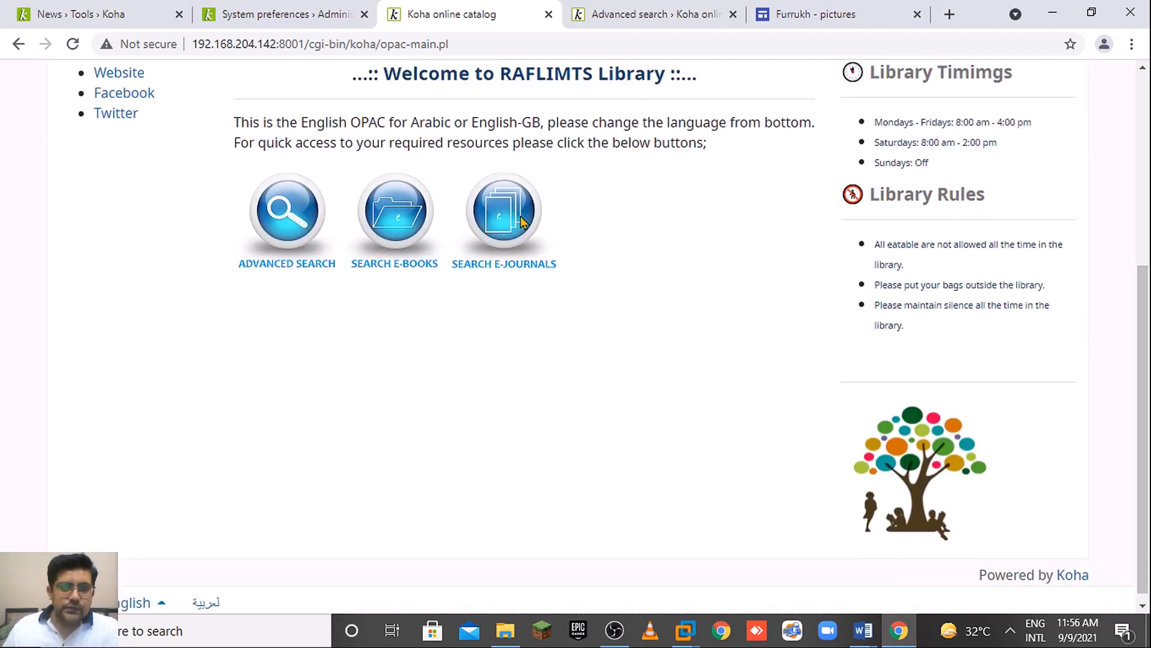
{"action": "scroll", "coordinate": [1139, 413], "scroll_direction": "up", "scroll_amount": 6}
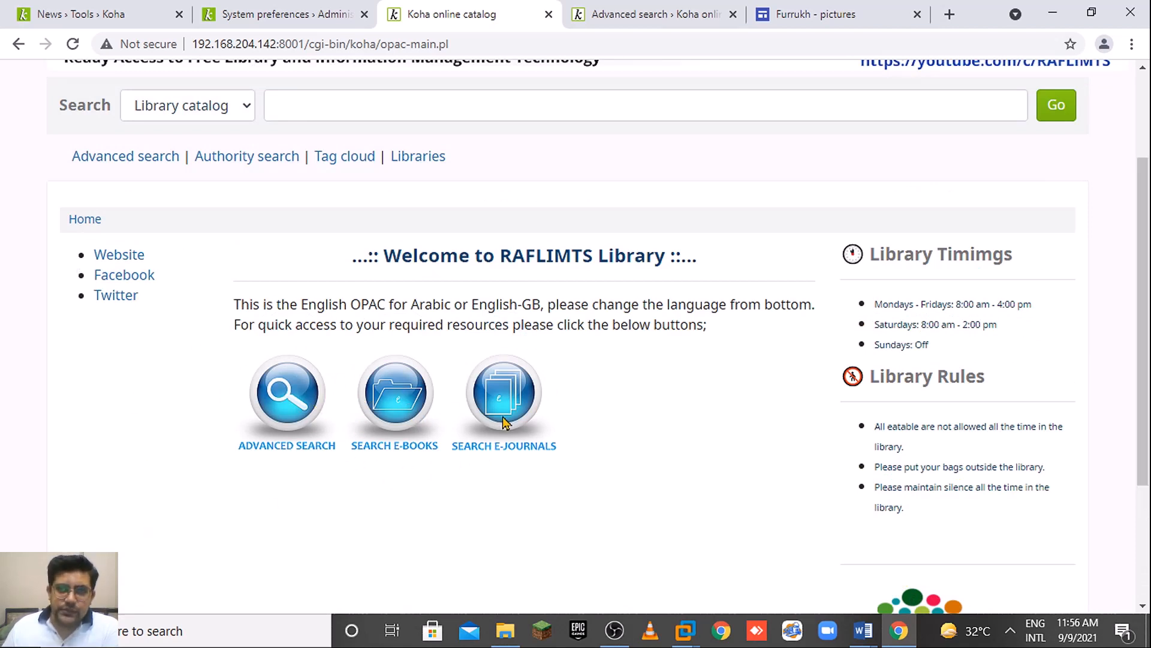
{"action": "left_click", "coordinate": [843, 17]}
{"action": "scroll", "coordinate": [576, 360], "scroll_direction": "down", "scroll_amount": 15}
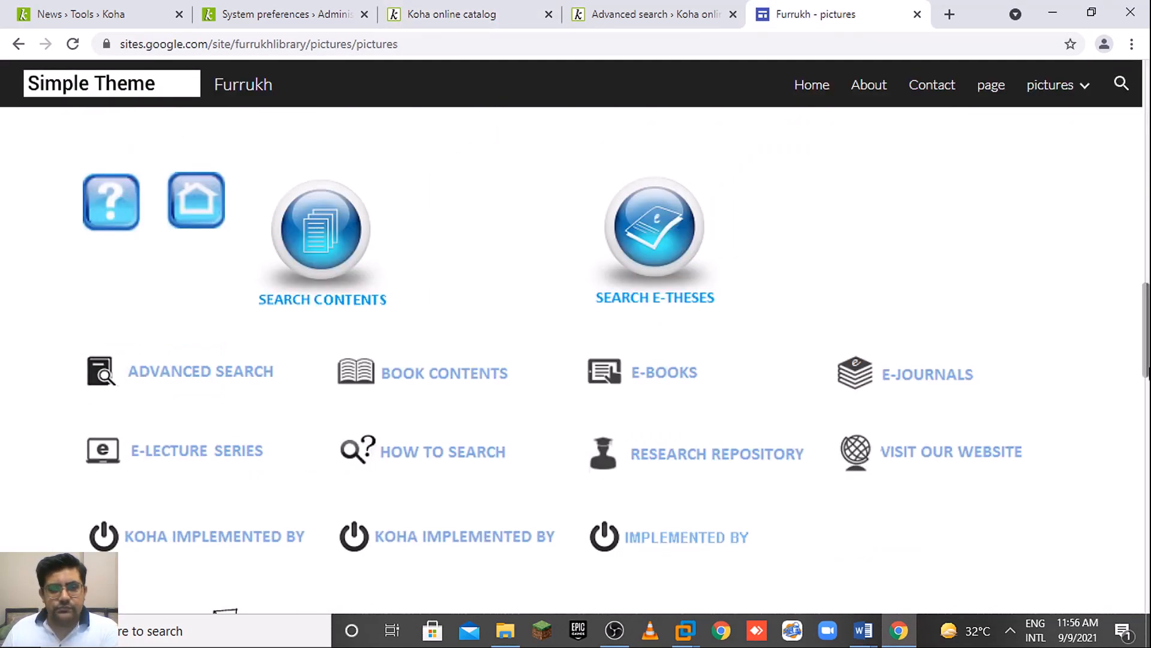
{"action": "scroll", "coordinate": [576, 360], "scroll_direction": "up", "scroll_amount": 4}
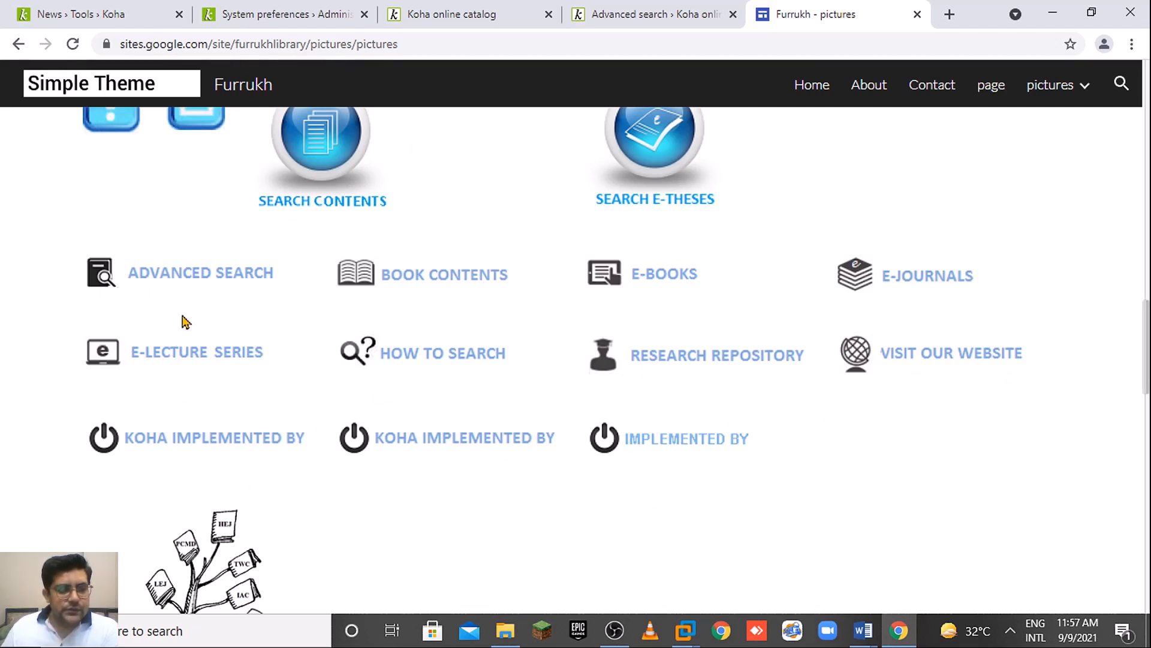
{"action": "left_click_drag", "start_coordinate": [1147, 325], "coordinate": [1149, 102]}
Check the OPAC preferences and News tabs, then scroll through the OPAC home page.
{"action": "left_click", "coordinate": [251, 10]}
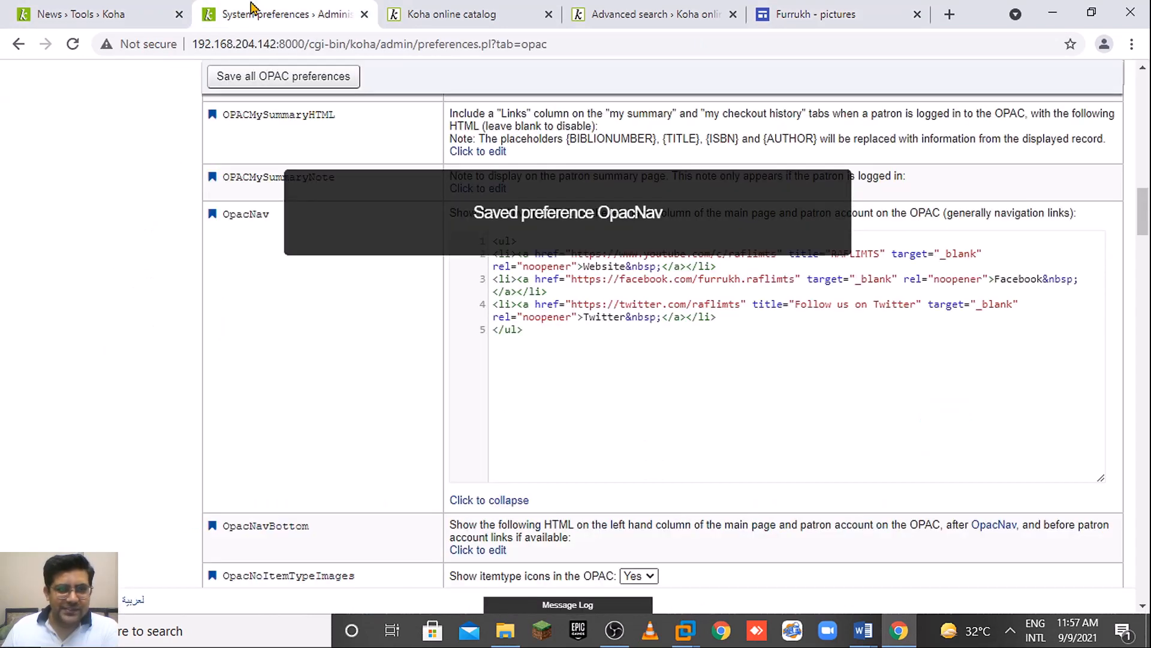
{"action": "left_click", "coordinate": [137, 8]}
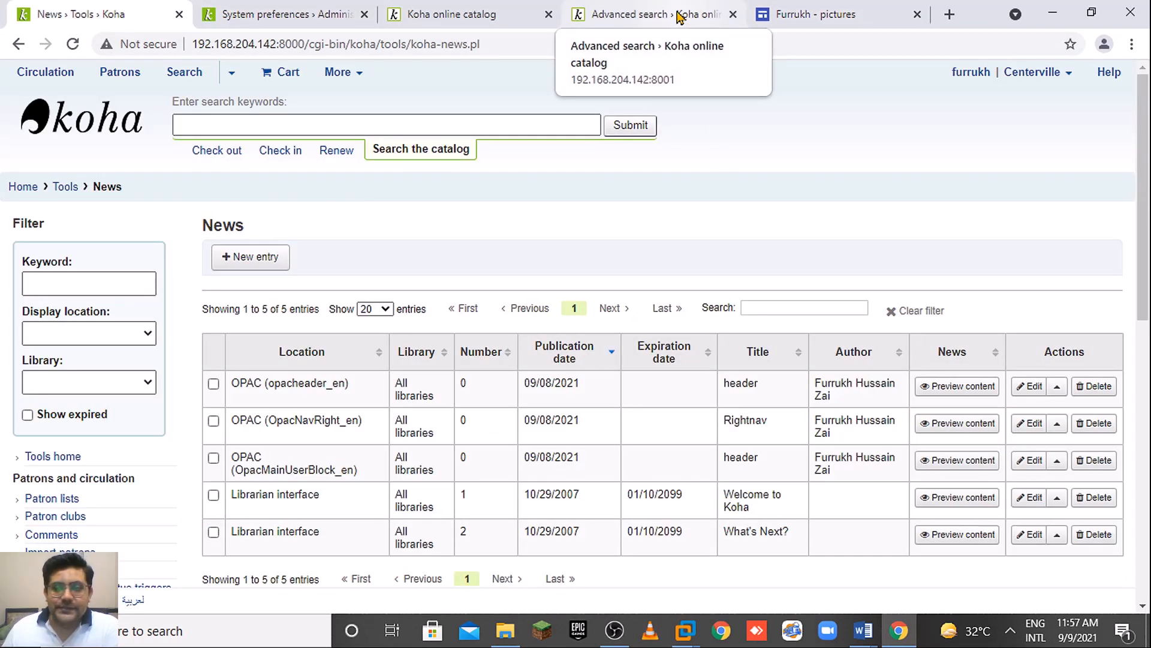
{"action": "left_click", "coordinate": [500, 9]}
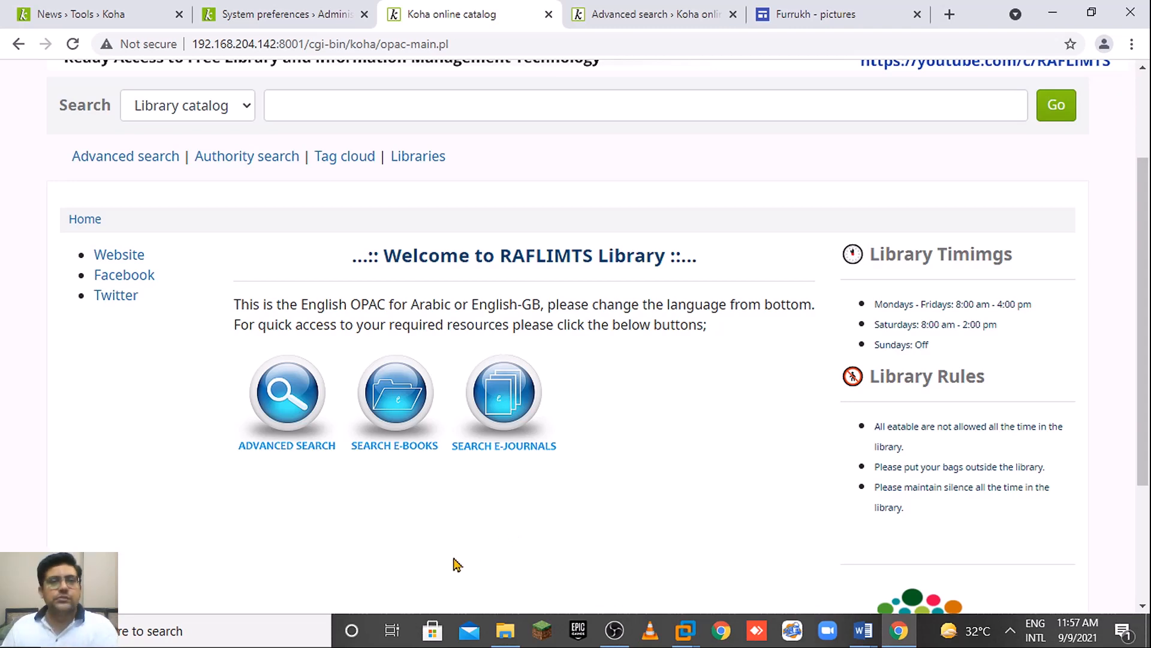
{"action": "scroll", "coordinate": [1148, 429], "scroll_direction": "down", "scroll_amount": 3}
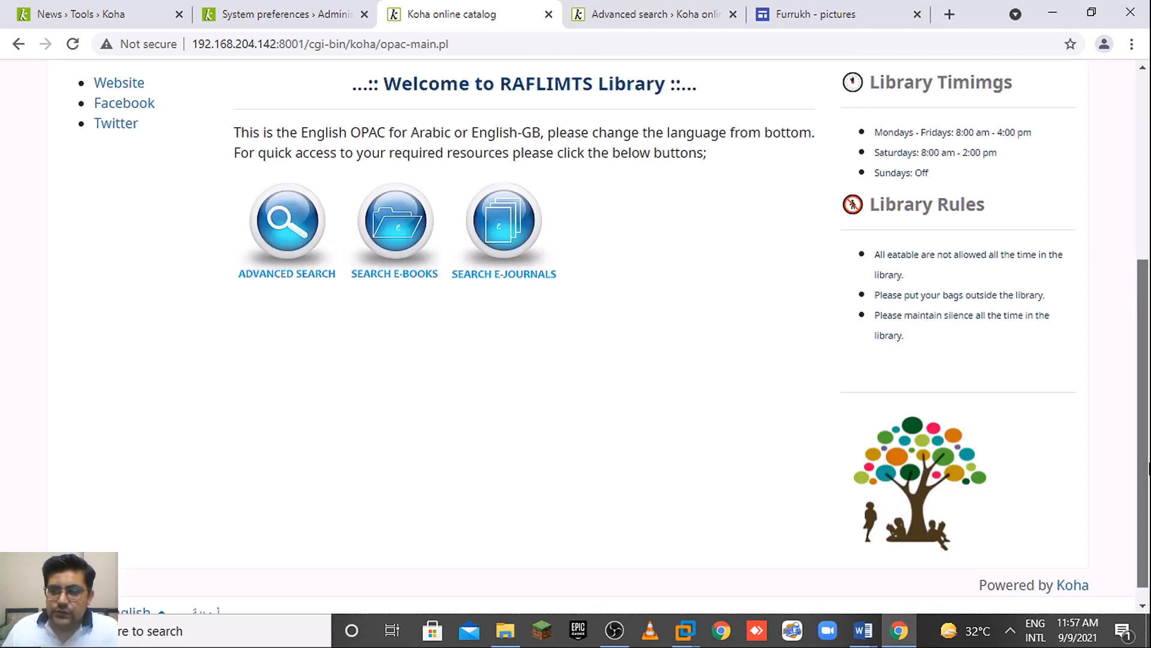
{"action": "left_click_drag", "start_coordinate": [1148, 467], "coordinate": [1148, 299]}
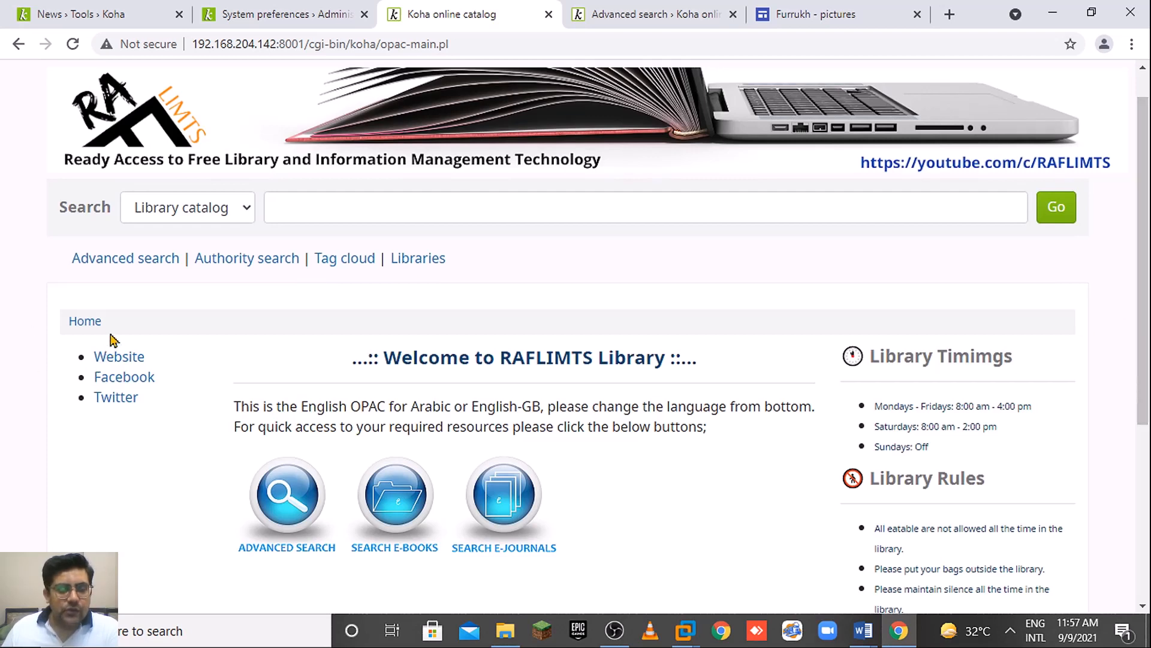
{"action": "left_click_drag", "start_coordinate": [1147, 287], "coordinate": [1145, 262]}
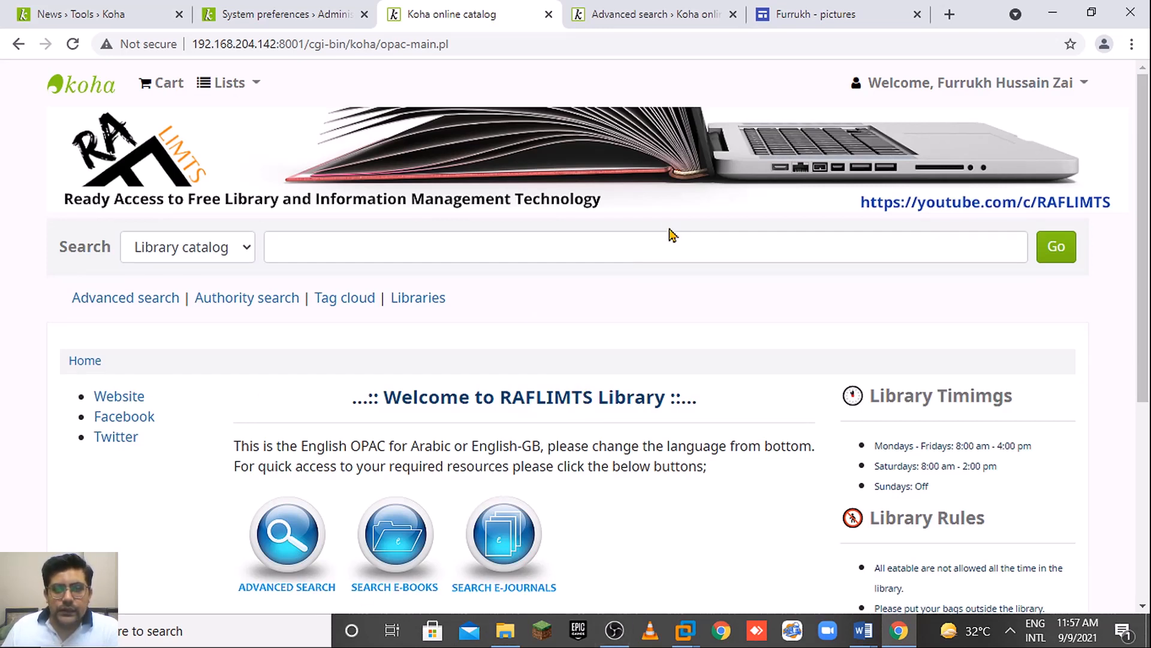
{"action": "left_click_drag", "start_coordinate": [1146, 269], "coordinate": [1147, 482]}
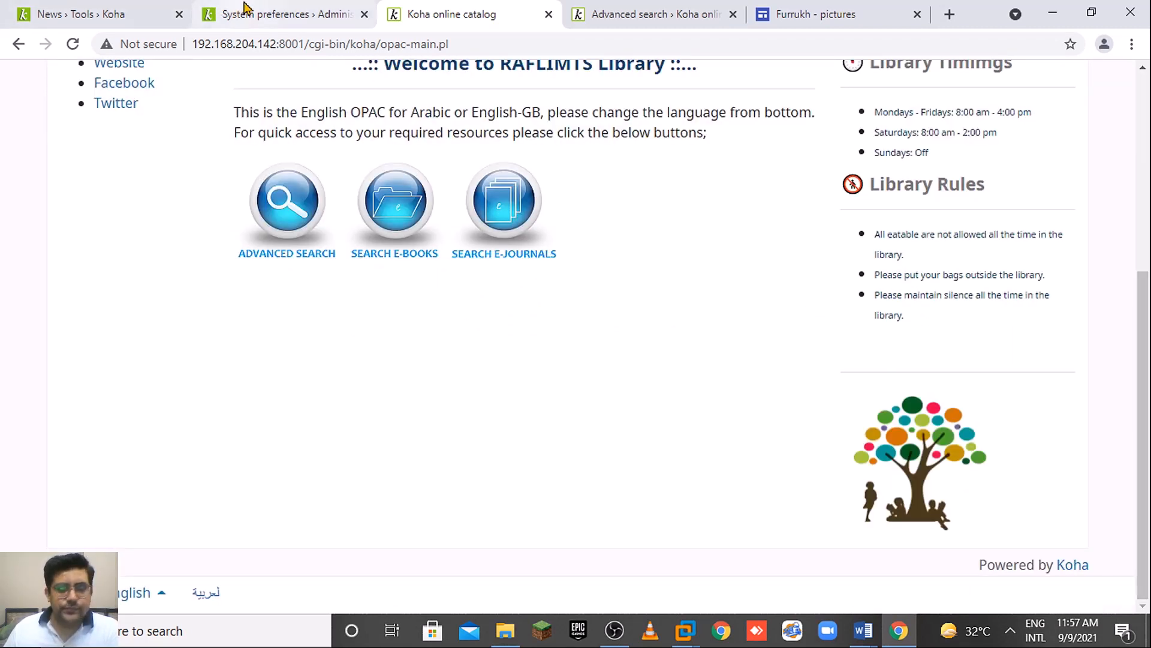
Return to Tools › News and start a new news entry.
{"action": "left_click", "coordinate": [244, 7]}
{"action": "left_click", "coordinate": [102, 8]}
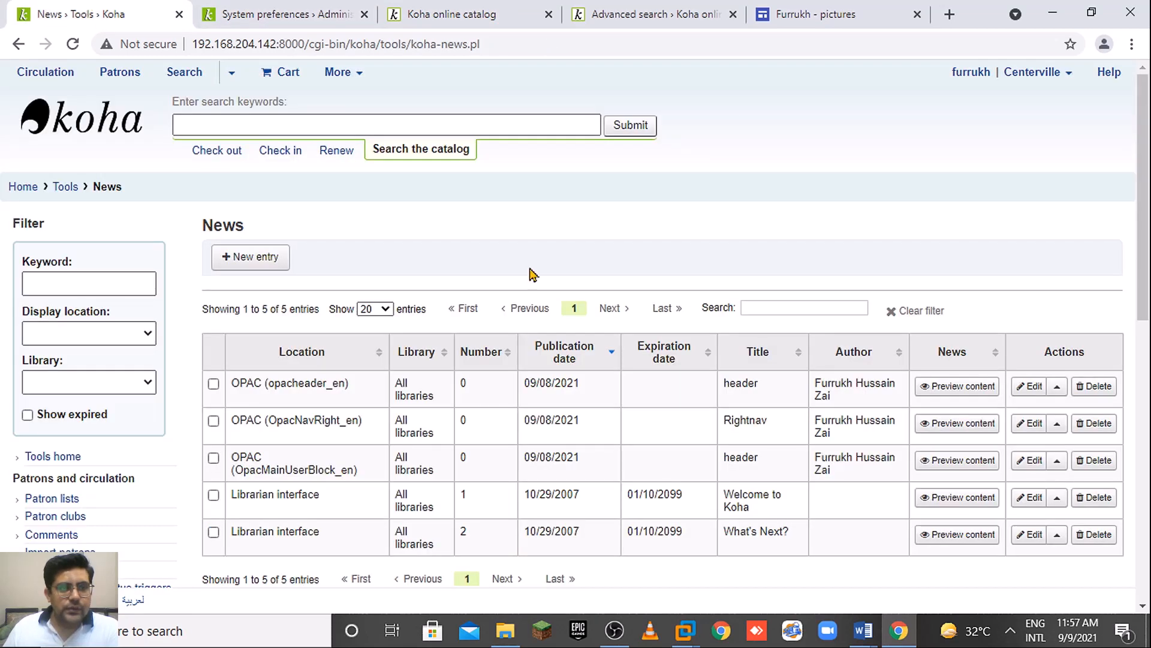
{"action": "left_click", "coordinate": [243, 259]}
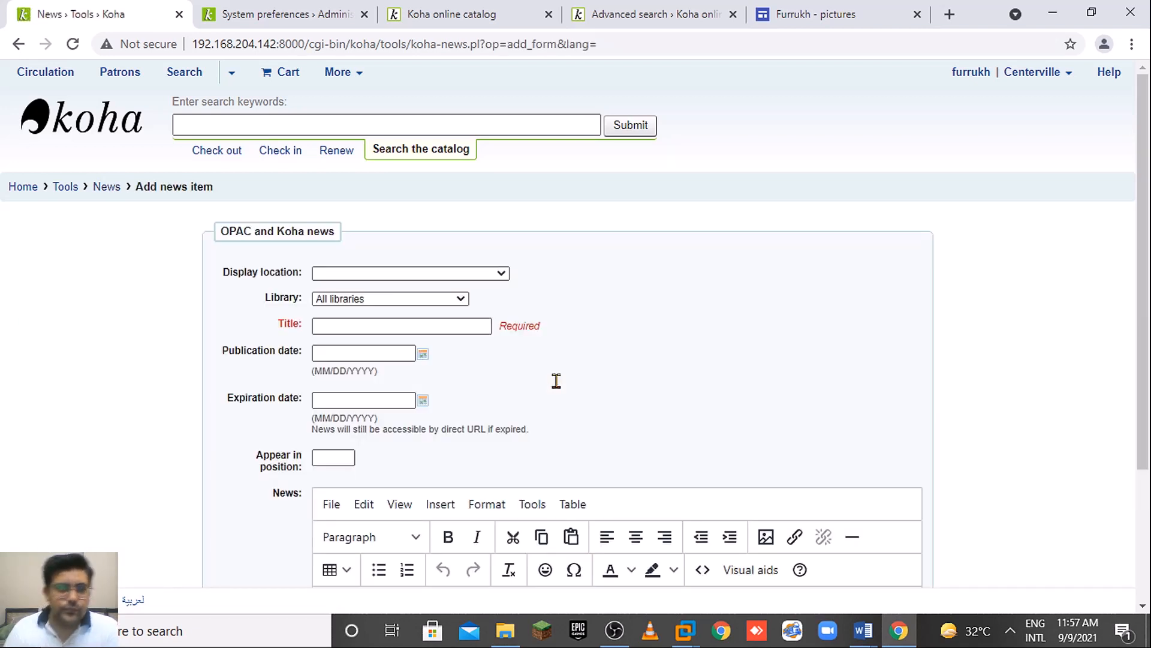
Set the new news item's display location to opaccredits (en).
{"action": "left_click", "coordinate": [479, 273]}
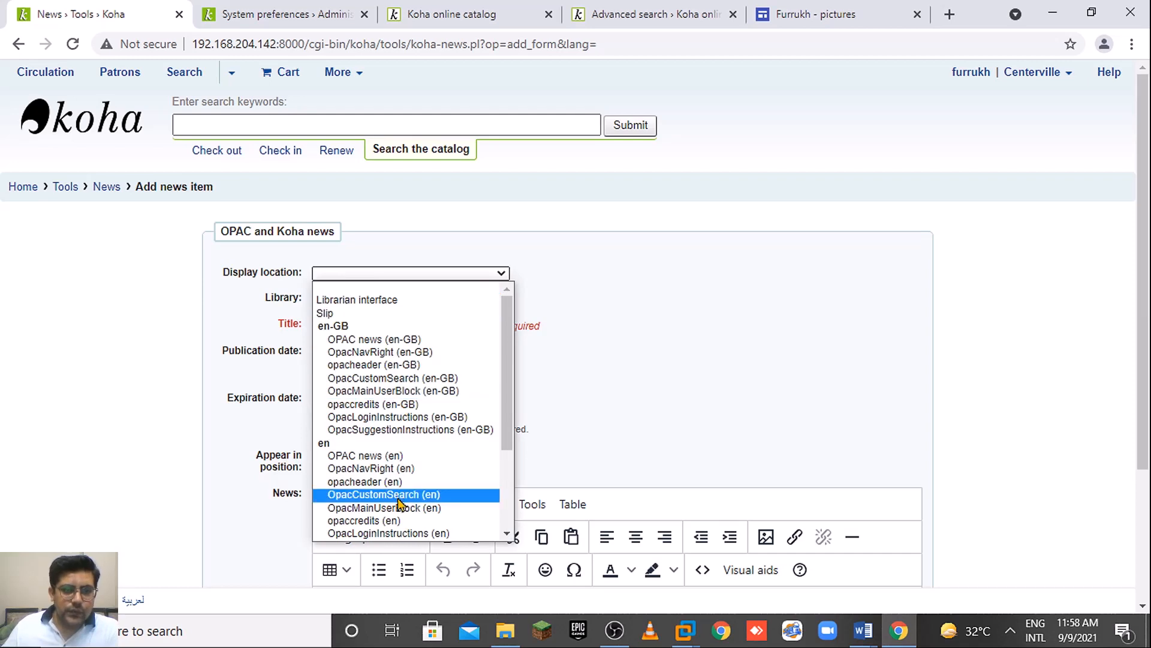
{"action": "left_click", "coordinate": [411, 521]}
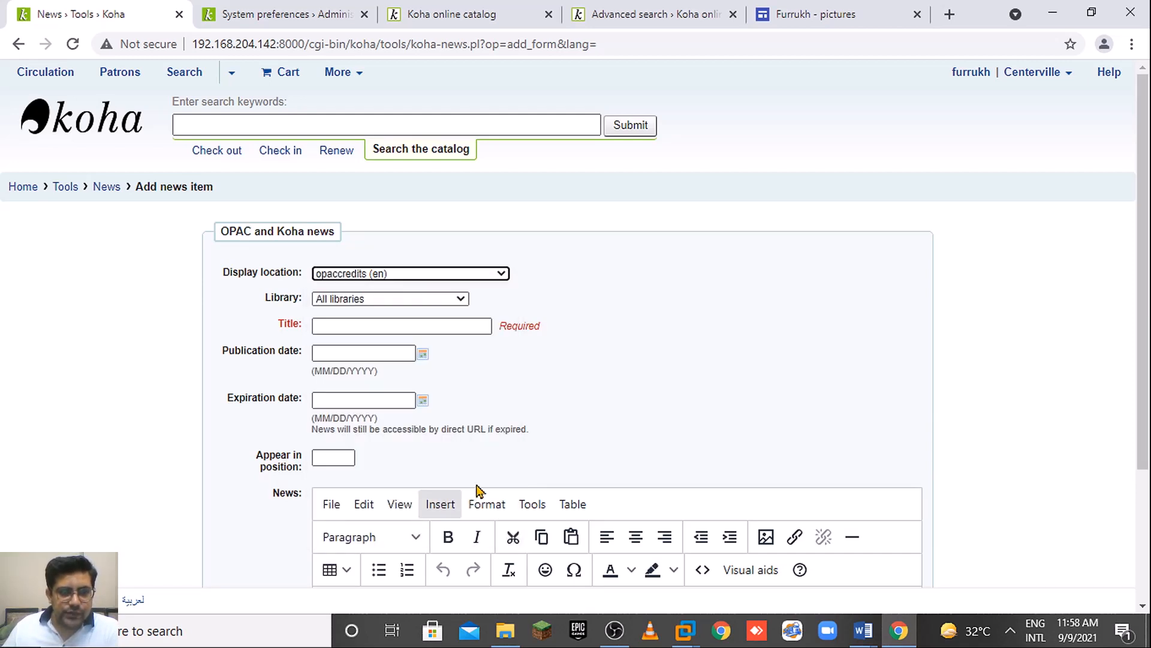
{"action": "scroll", "coordinate": [1149, 351], "scroll_direction": "down", "scroll_amount": 3}
{"action": "left_click", "coordinate": [420, 126]}
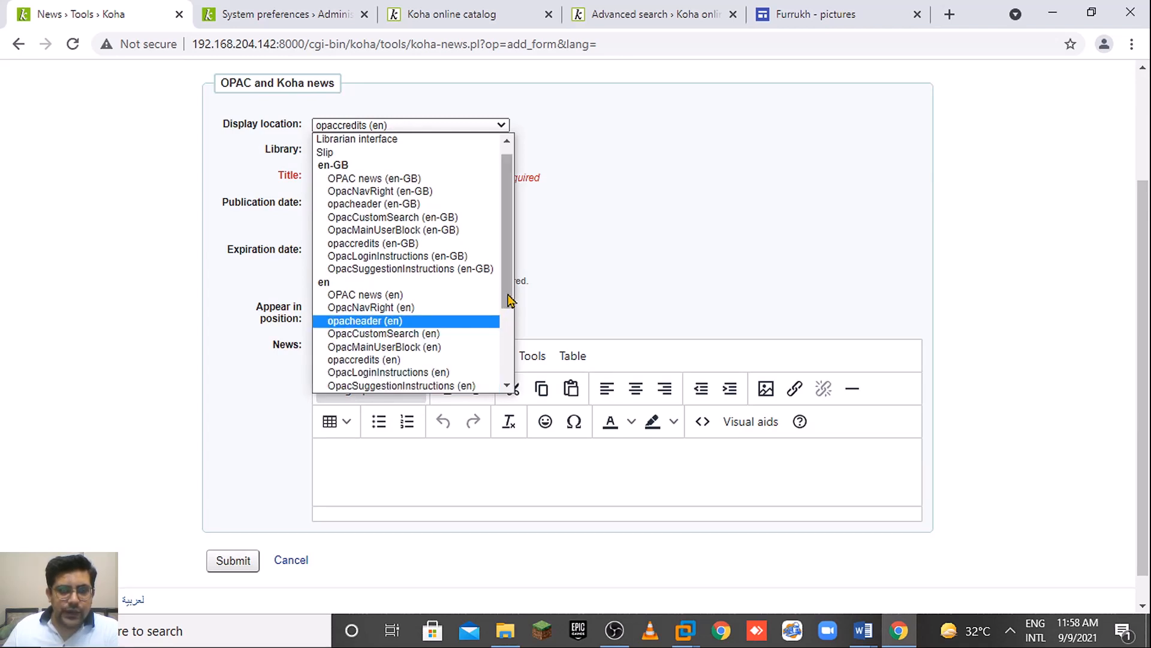
{"action": "scroll", "coordinate": [509, 321], "scroll_direction": "down", "scroll_amount": 1}
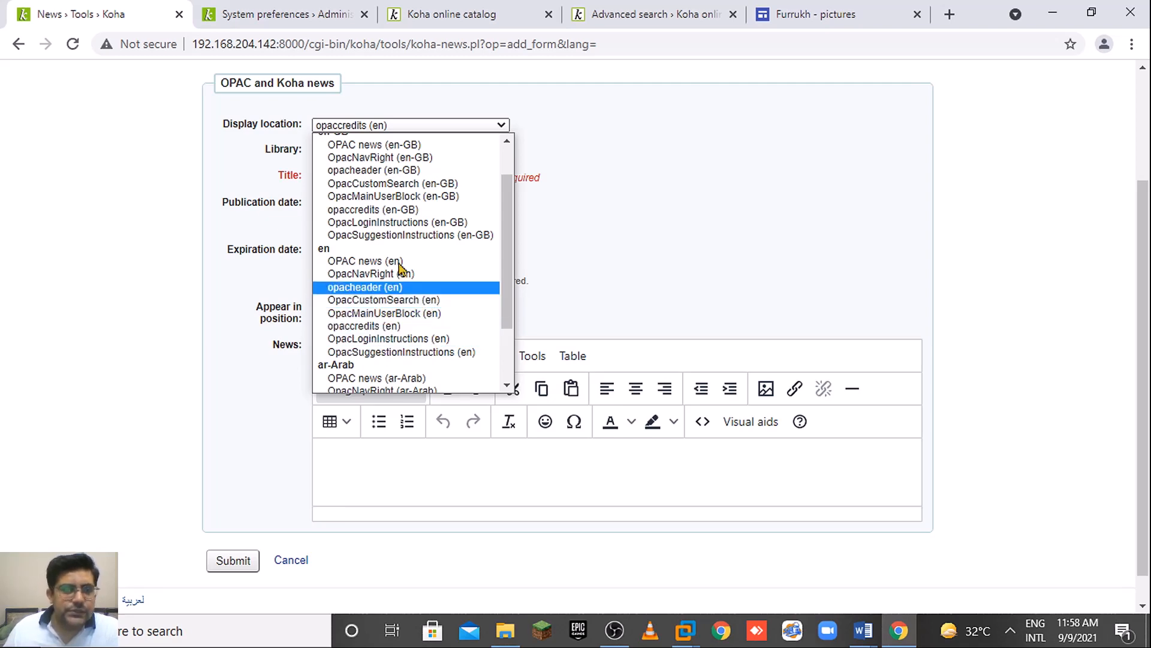
{"action": "left_click", "coordinate": [293, 14]}
{"action": "left_click", "coordinate": [474, 14]}
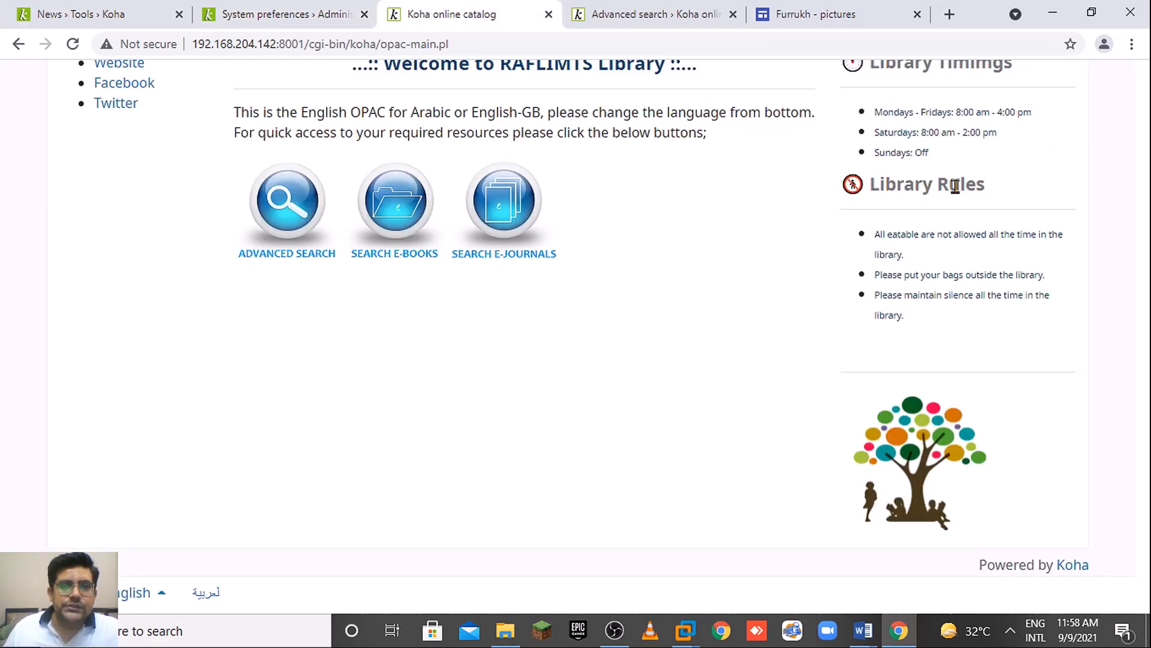
{"action": "scroll", "coordinate": [1142, 152], "scroll_direction": "up", "scroll_amount": 5}
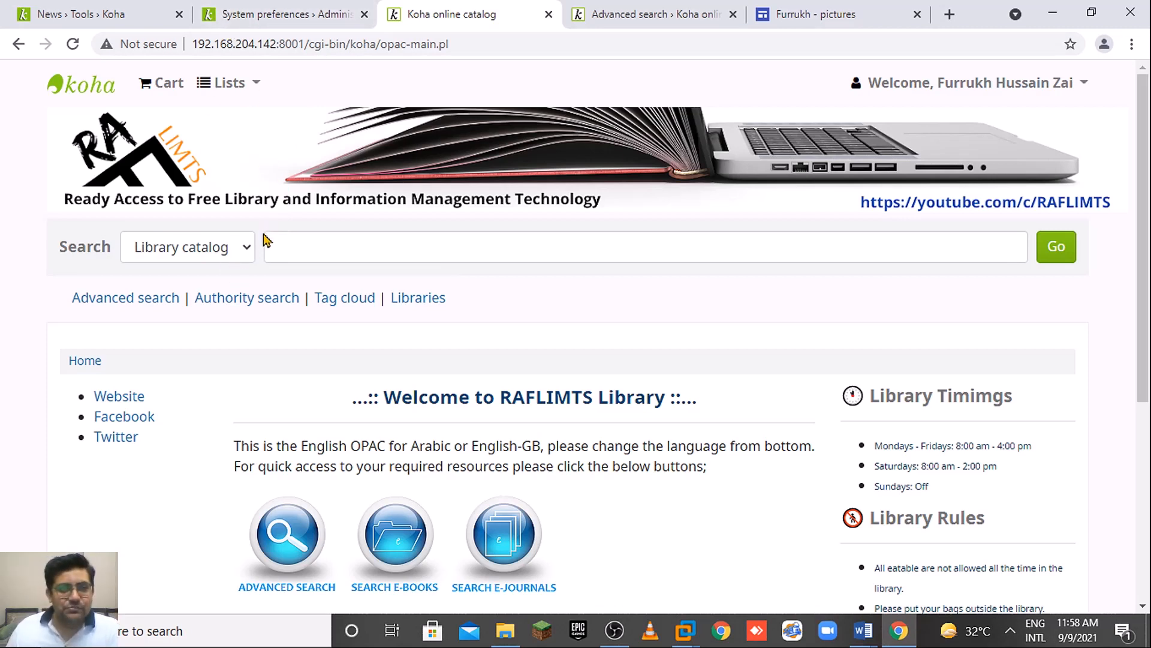
{"action": "left_click", "coordinate": [303, 7]}
{"action": "left_click", "coordinate": [98, 9]}
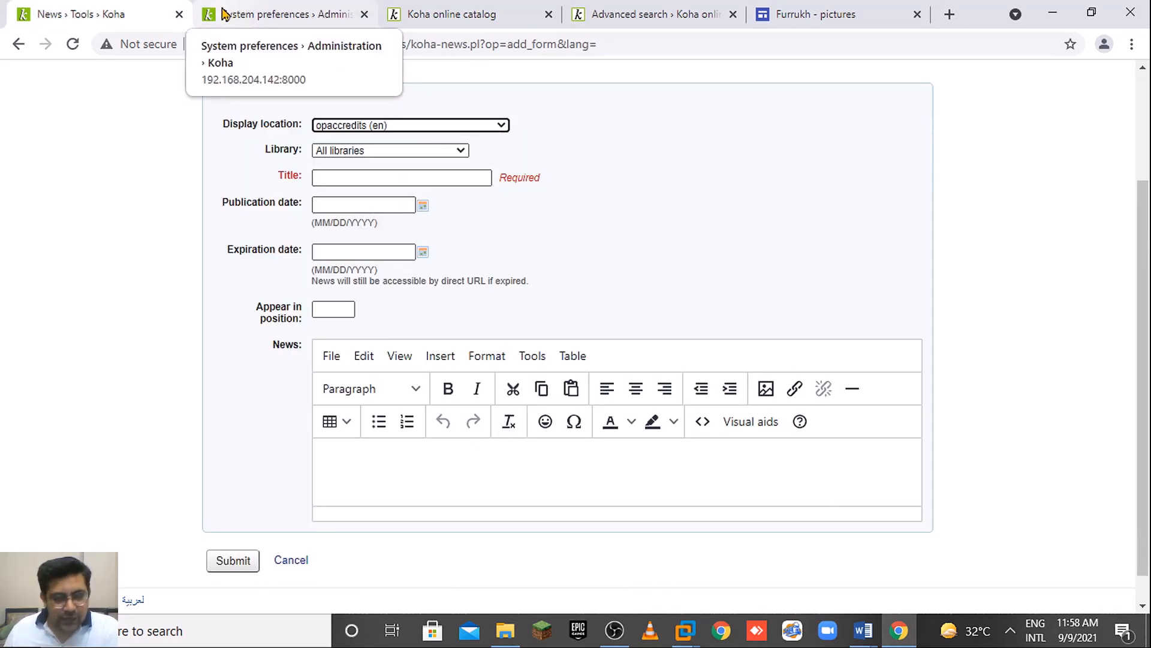
{"action": "left_click", "coordinate": [257, 17]}
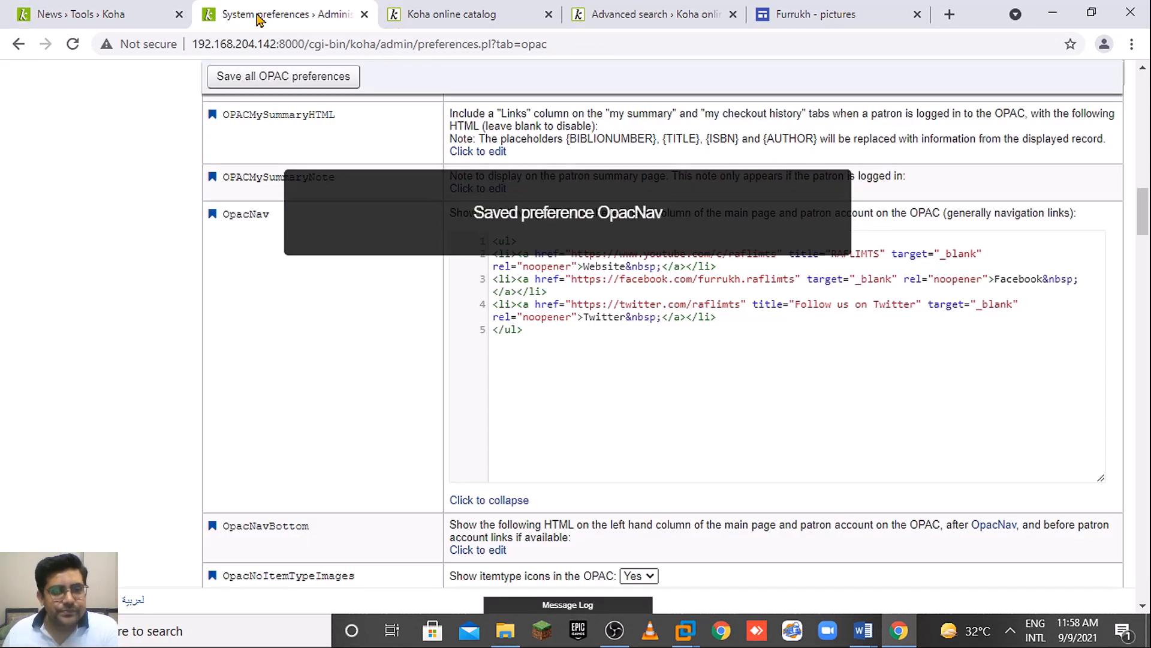
{"action": "left_click", "coordinate": [392, 22]}
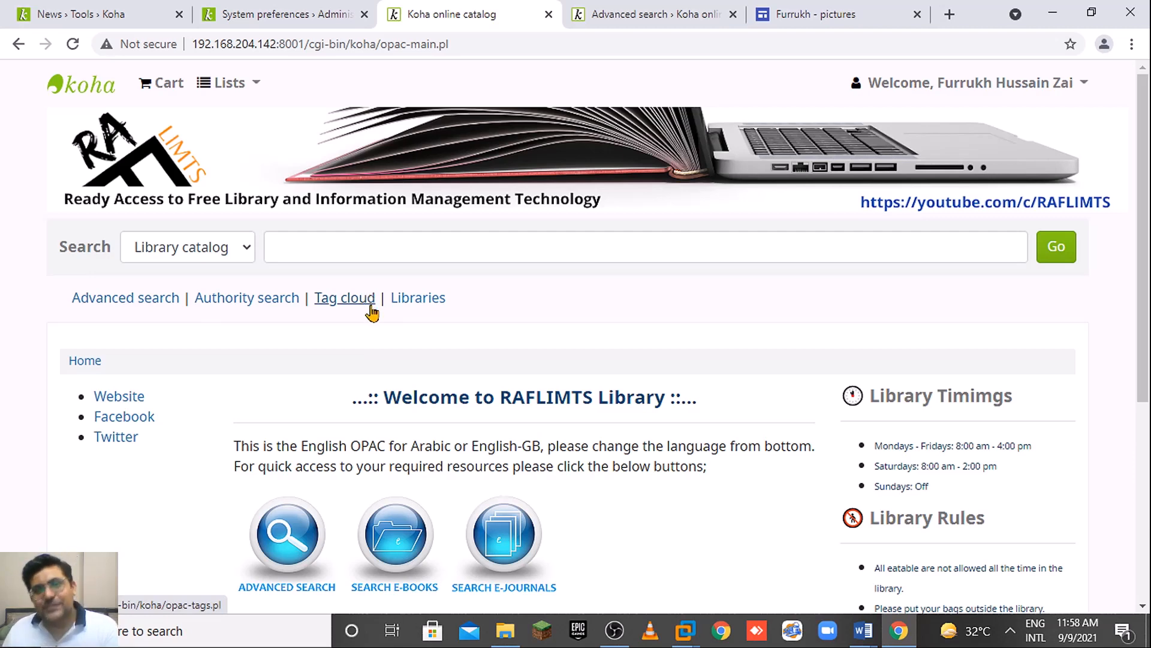
{"action": "left_click", "coordinate": [273, 7]}
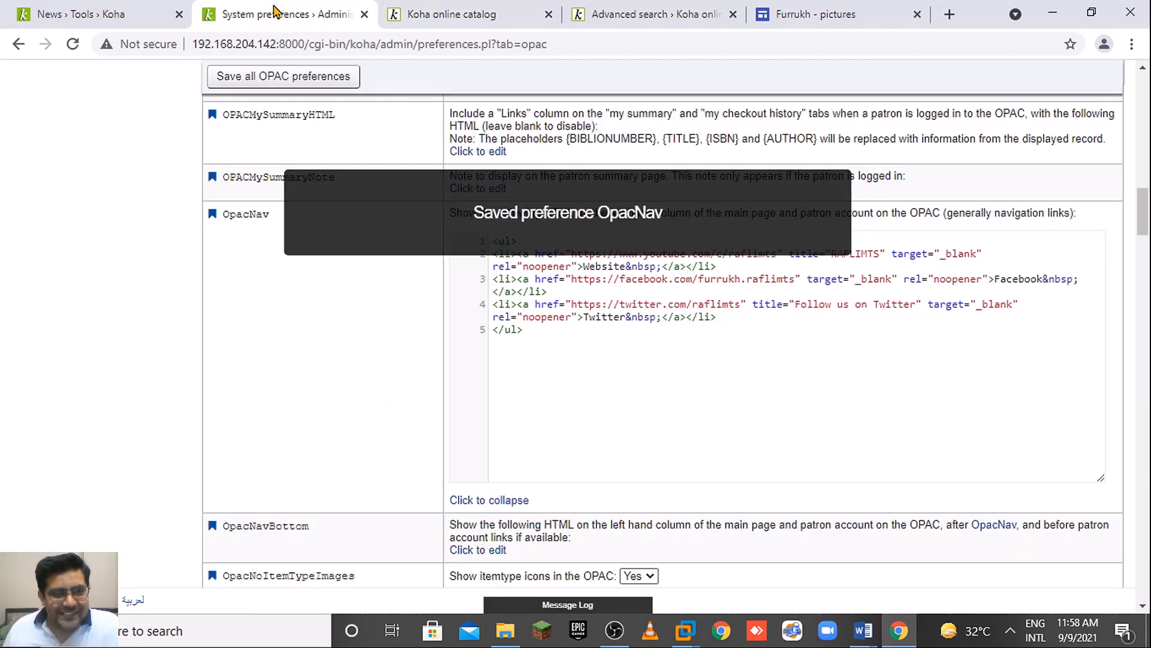
{"action": "left_click", "coordinate": [123, 12]}
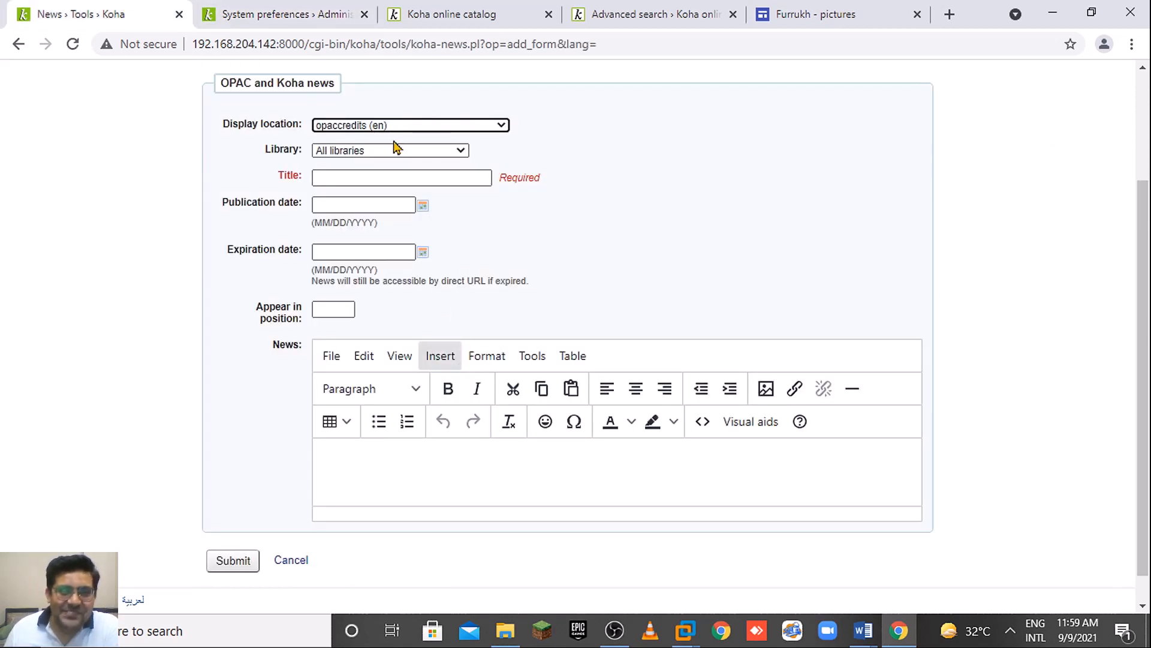
Title the news item 'credits' and write '© All rights reserved to RAFLIMTS' in the body.
{"action": "left_click", "coordinate": [382, 178]}
{"action": "type", "text": "c"}
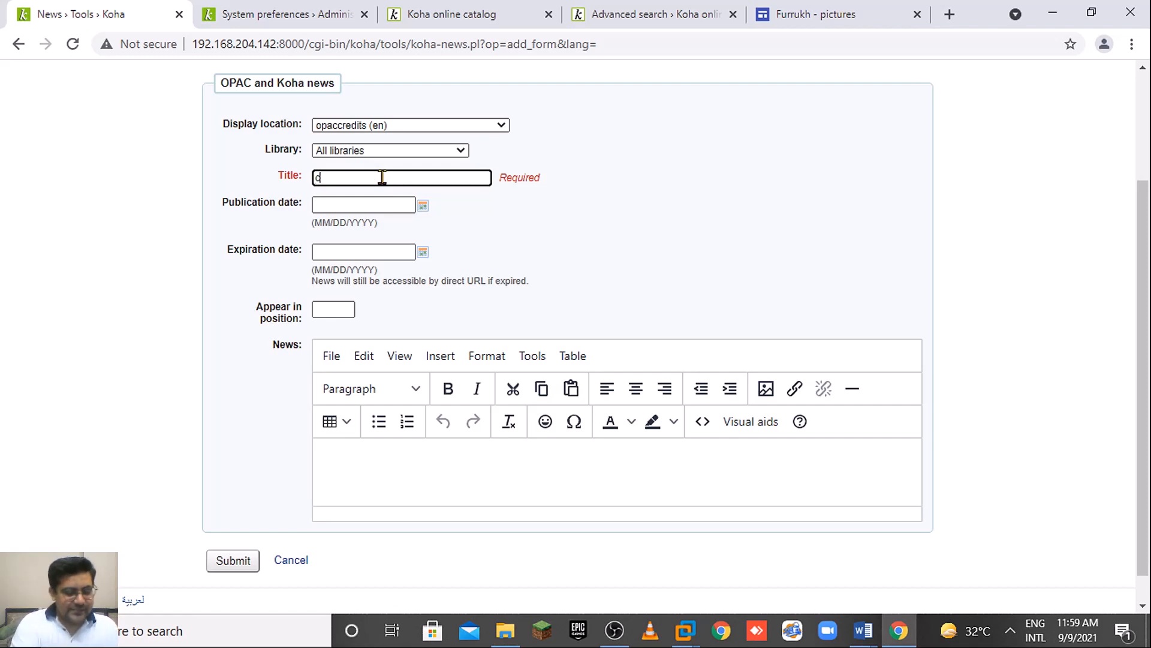
{"action": "type", "text": "redits"}
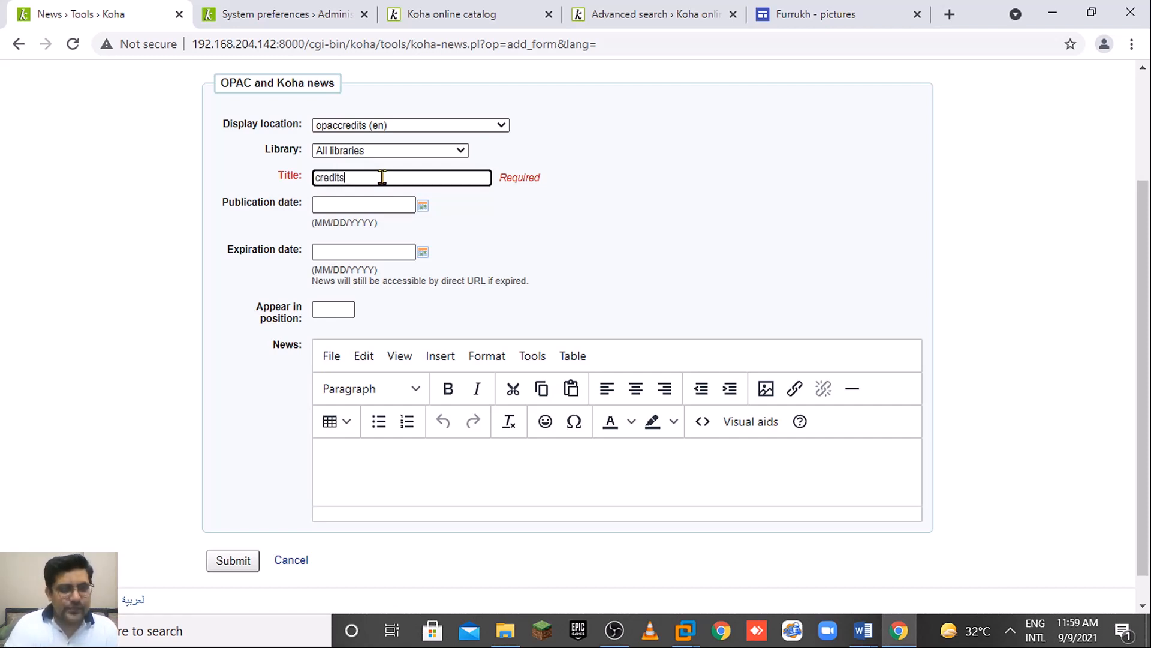
{"action": "left_click", "coordinate": [465, 463]}
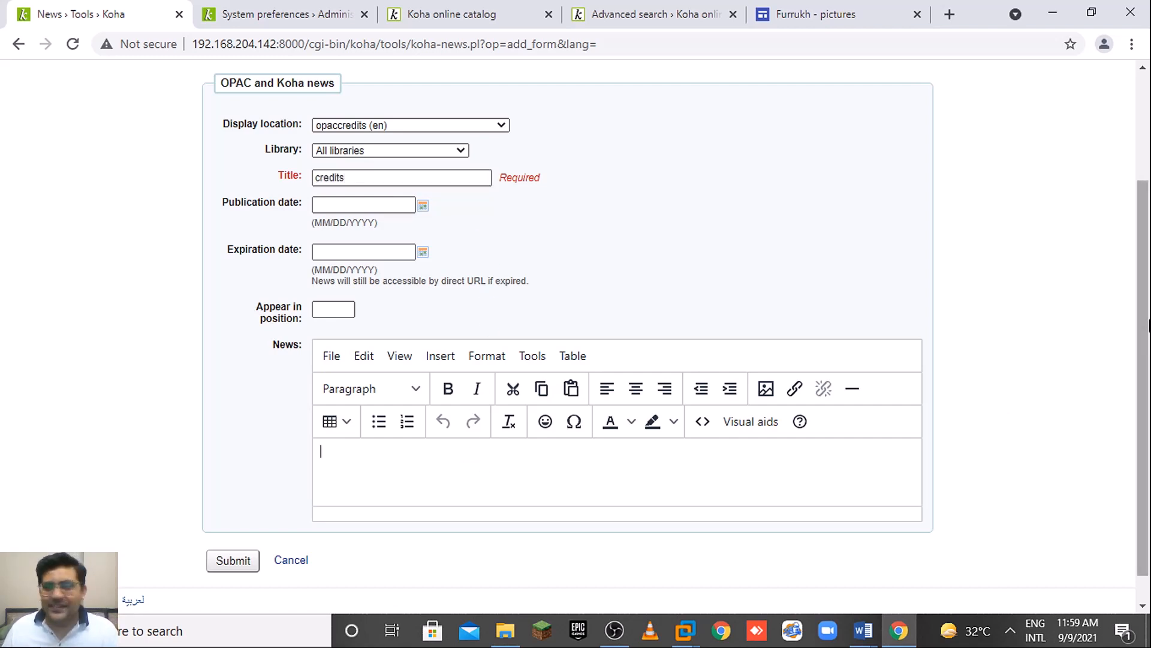
{"action": "scroll", "coordinate": [1150, 387], "scroll_direction": "down", "scroll_amount": 1}
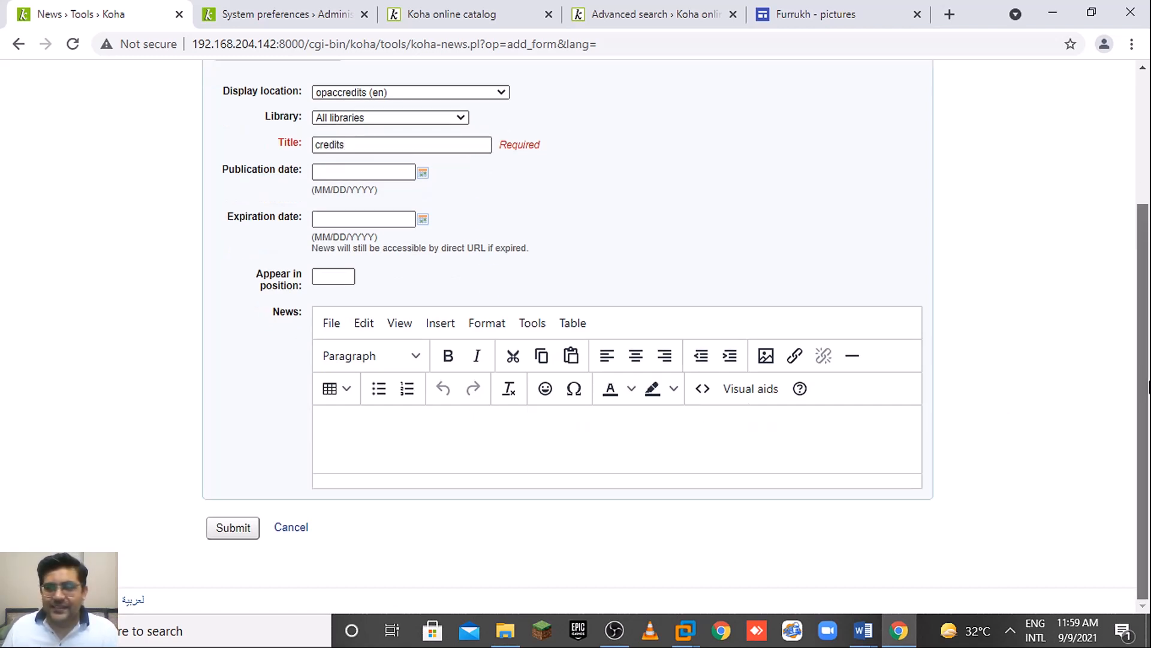
{"action": "left_click", "coordinate": [574, 389]}
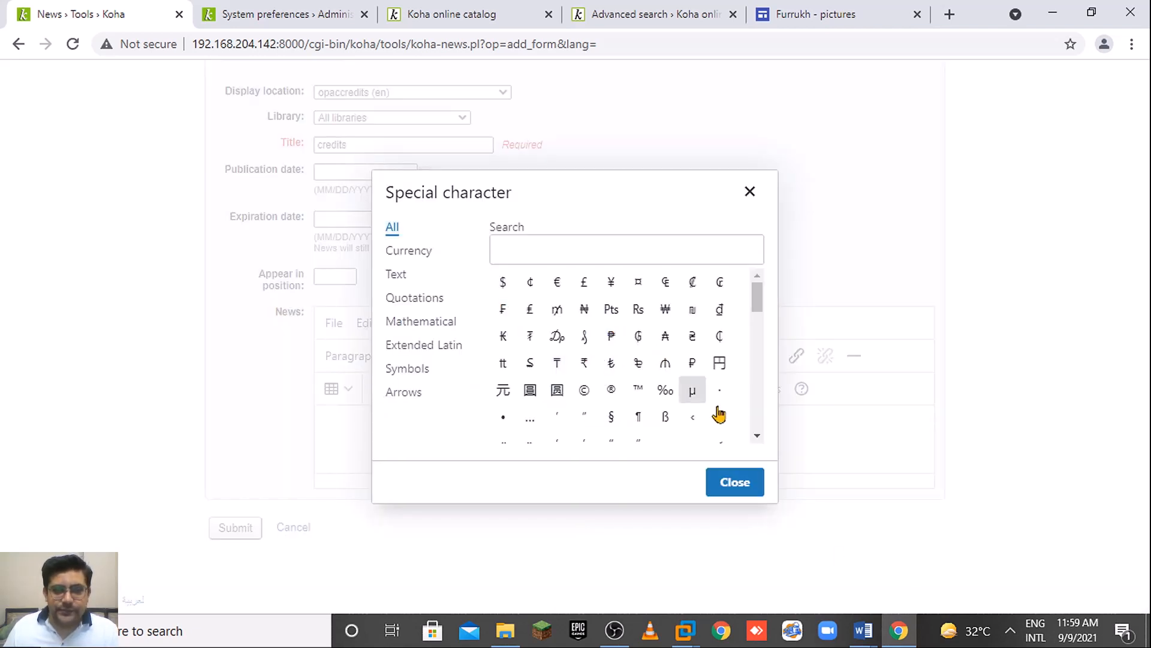
{"action": "left_click", "coordinate": [584, 391]}
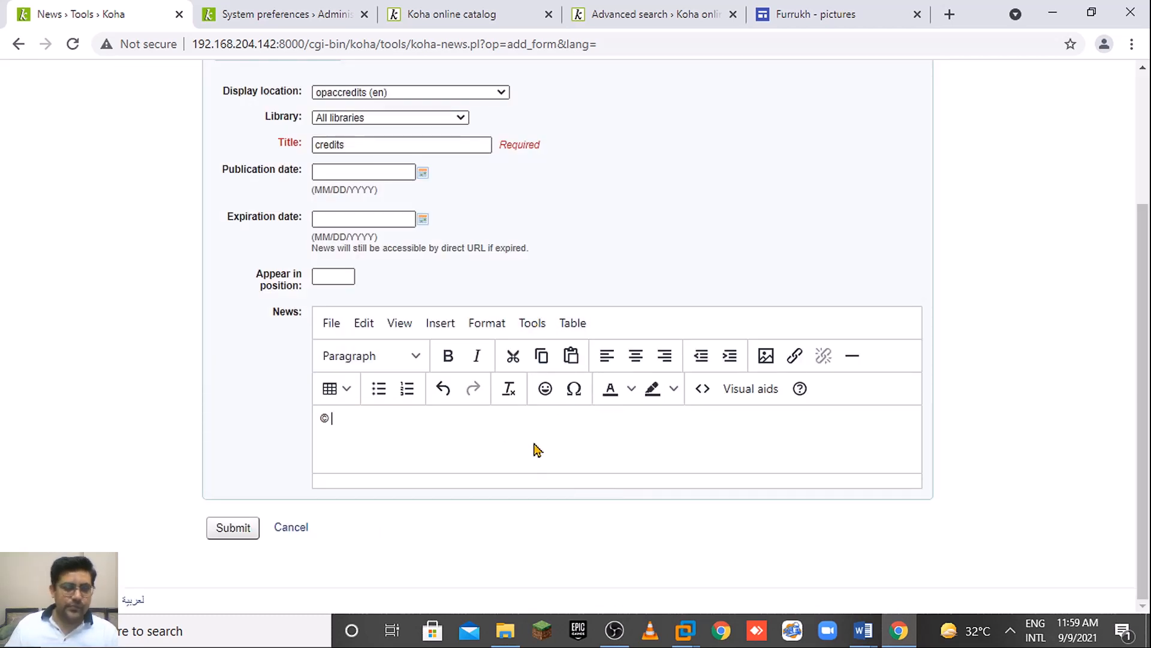
{"action": "type", "text": "All r"}
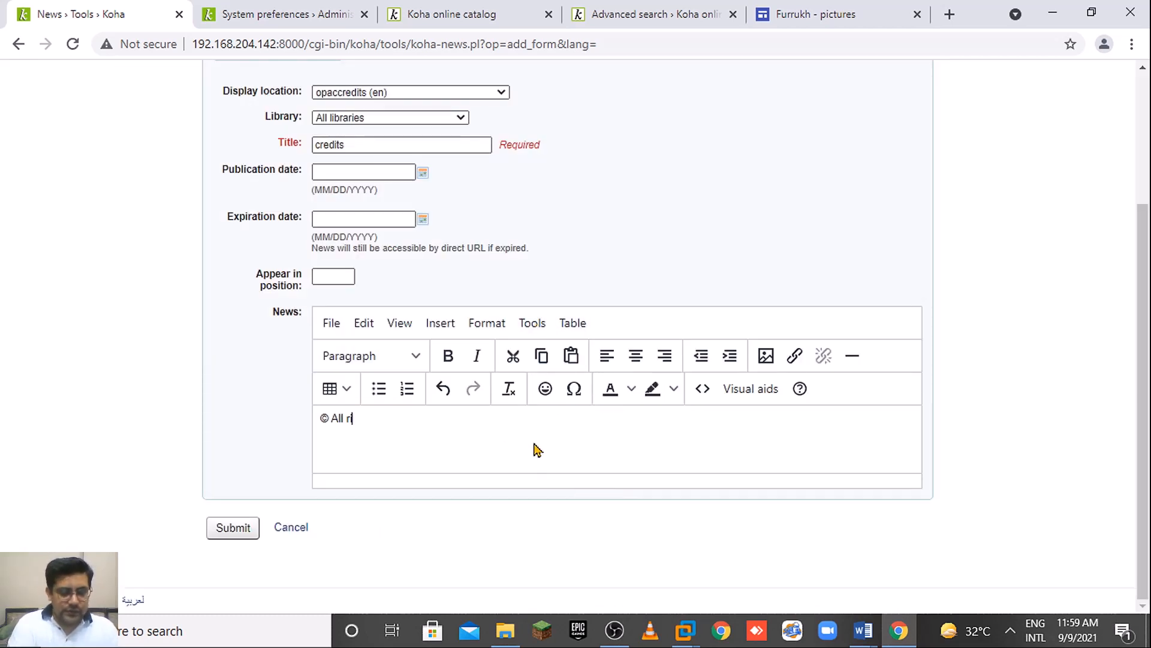
{"action": "type", "text": "ights "}
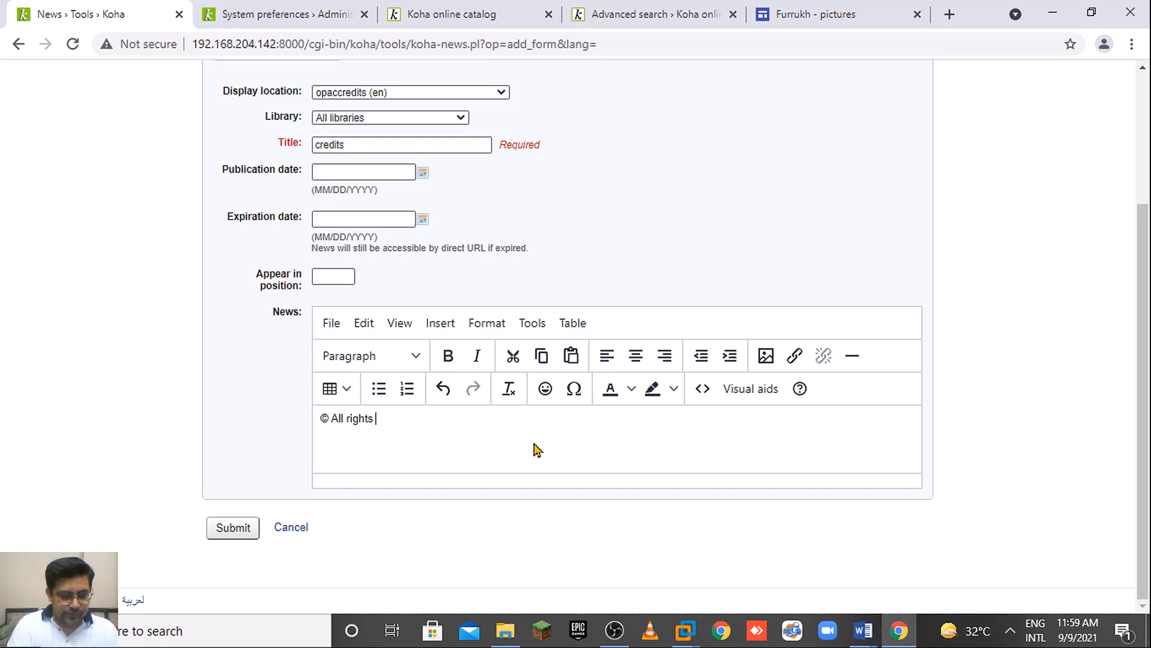
{"action": "type", "text": "reserved"}
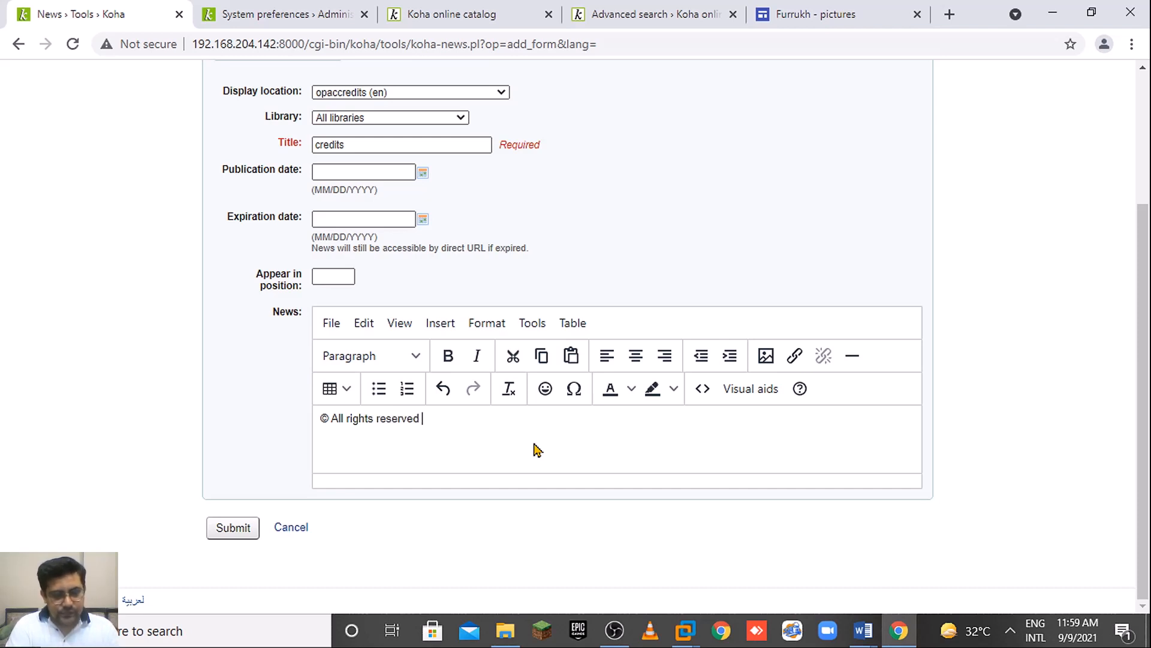
{"action": "type", "text": " to RAF"}
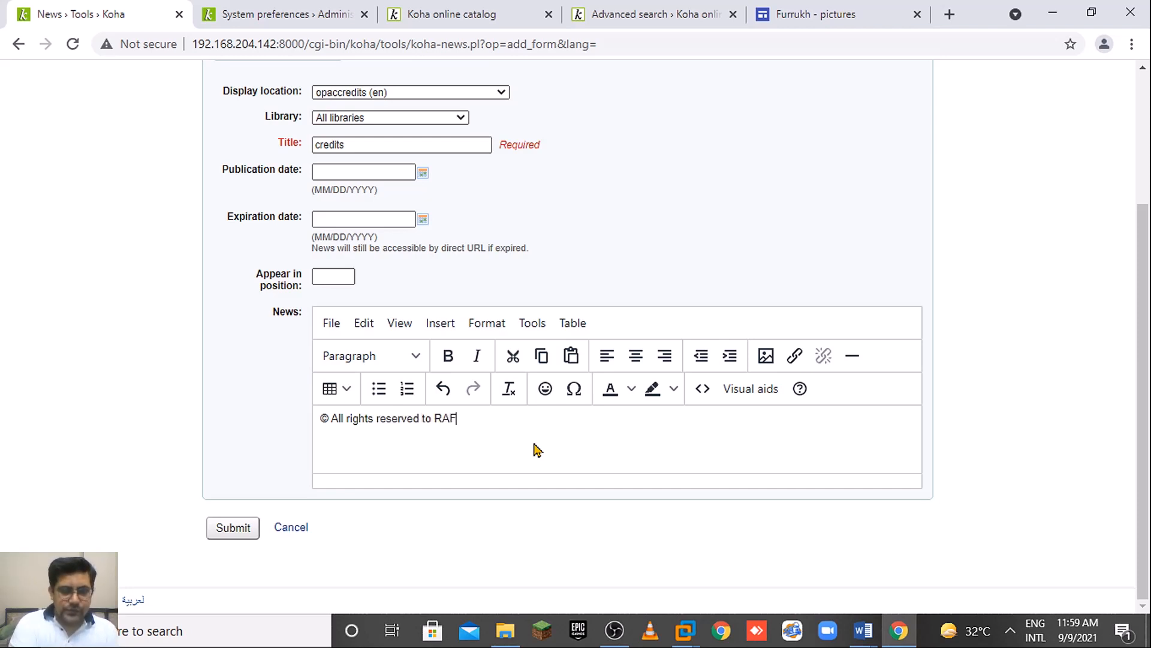
{"action": "type", "text": "LIMTS"}
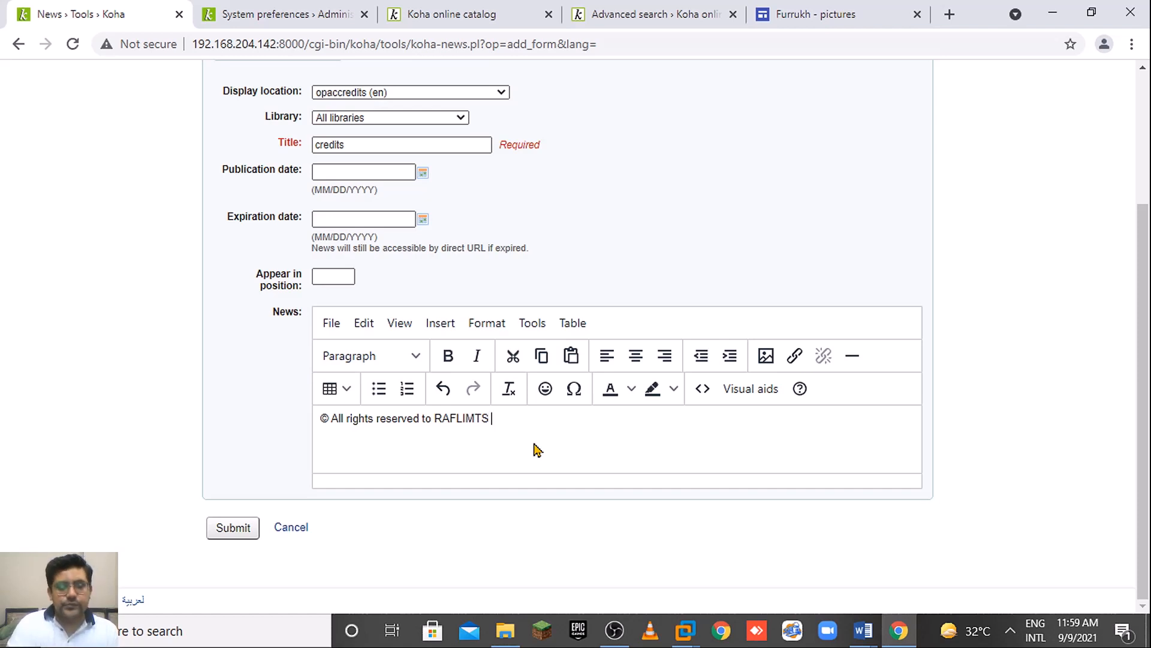
Add a second line 'Please contact me at my email ID' and select 'email ID'.
{"action": "key", "text": "Return"}
{"action": "type", "text": "Please"}
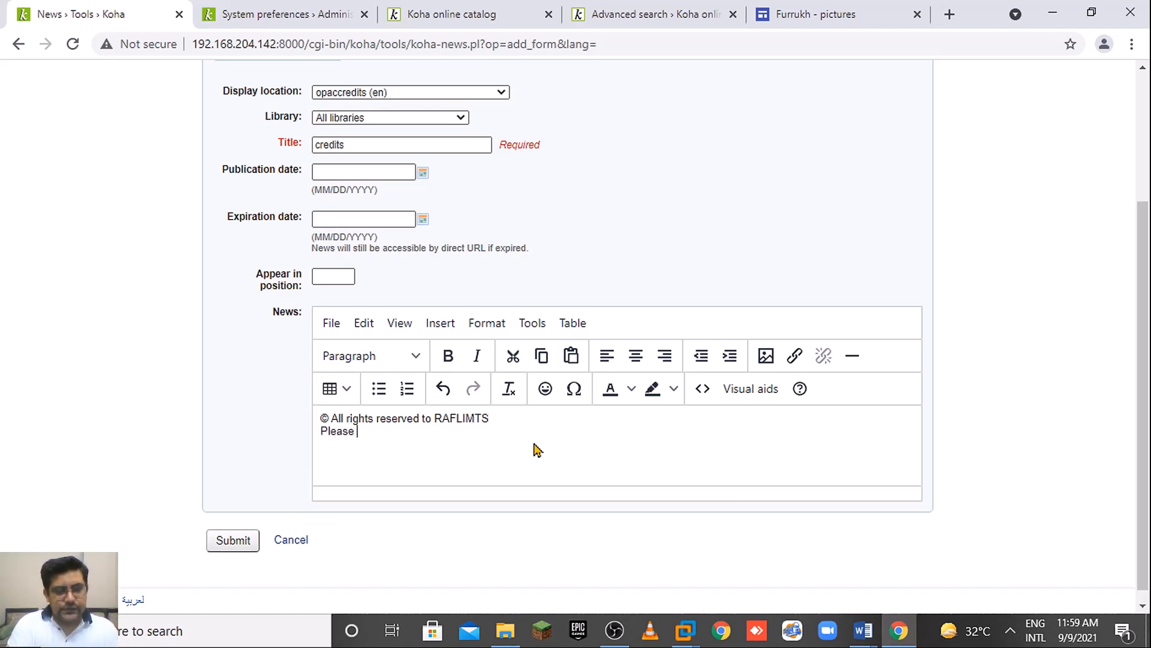
{"action": "type", "text": " con"}
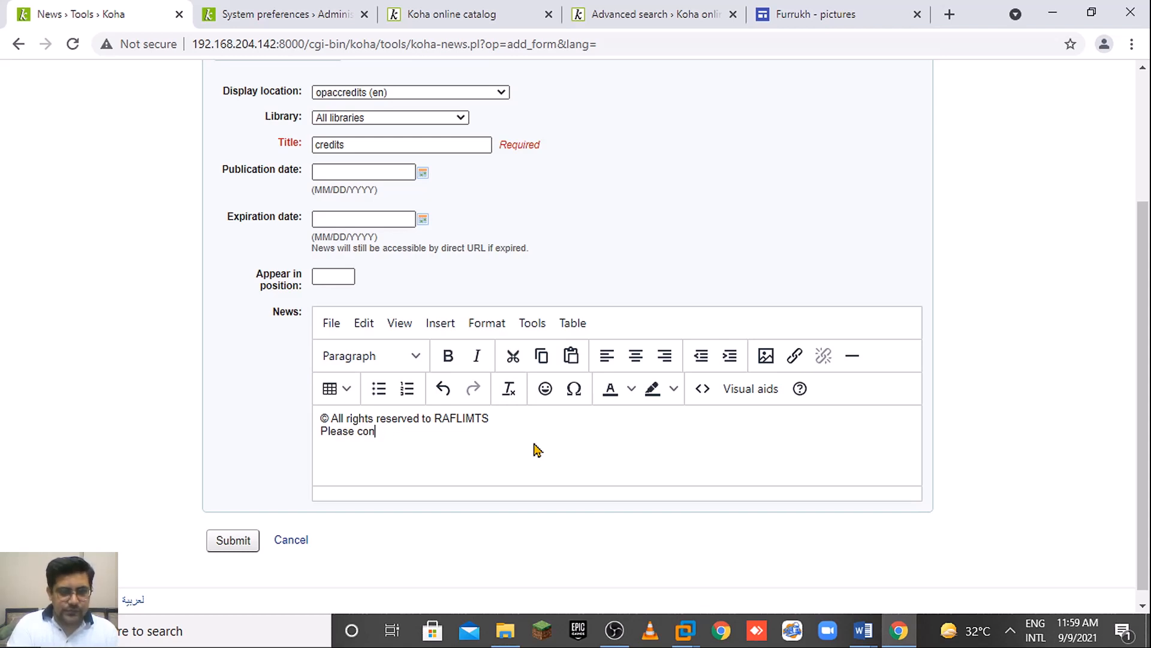
{"action": "type", "text": "tact us "}
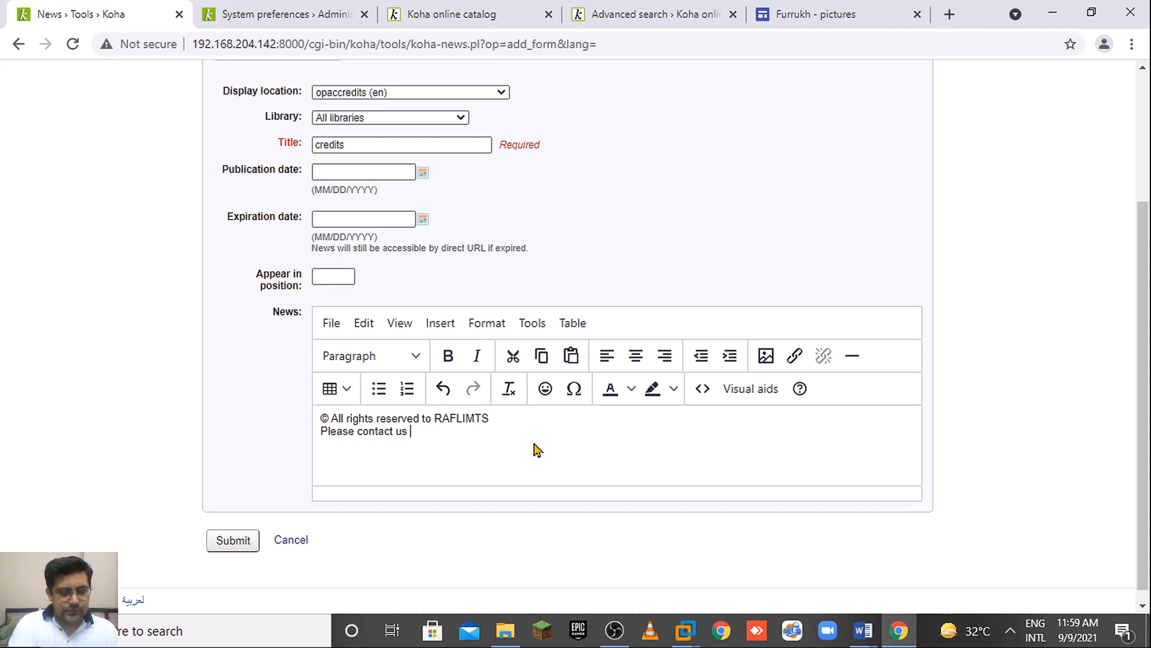
{"action": "type", "text": "at"}
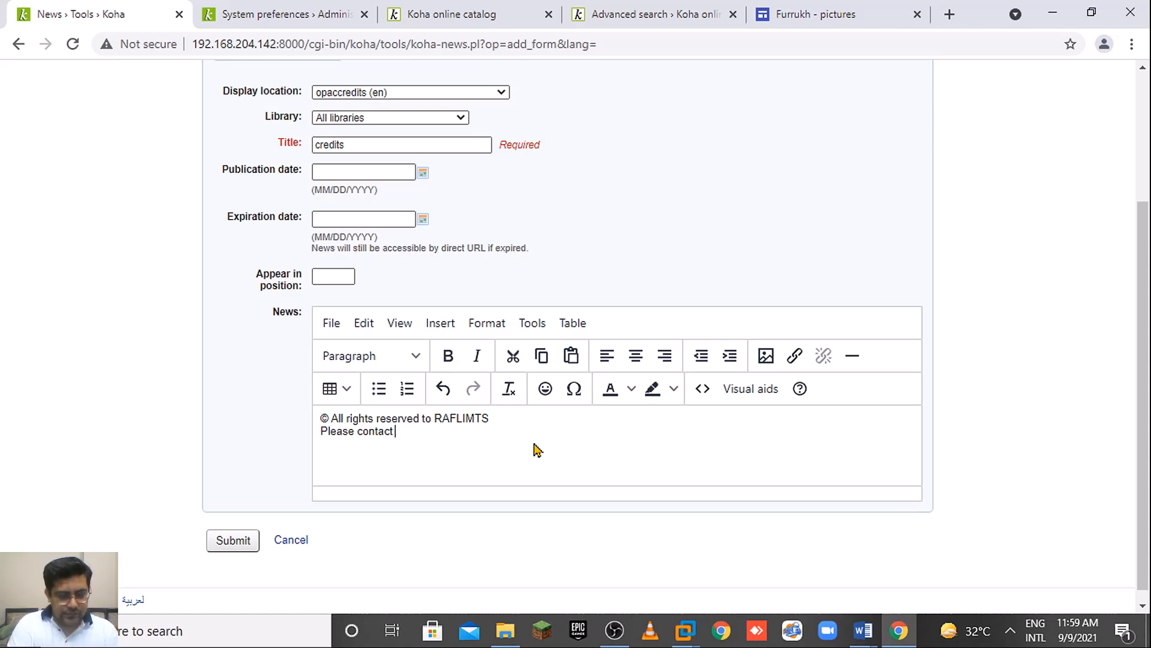
{"action": "type", "text": "urrukh"}
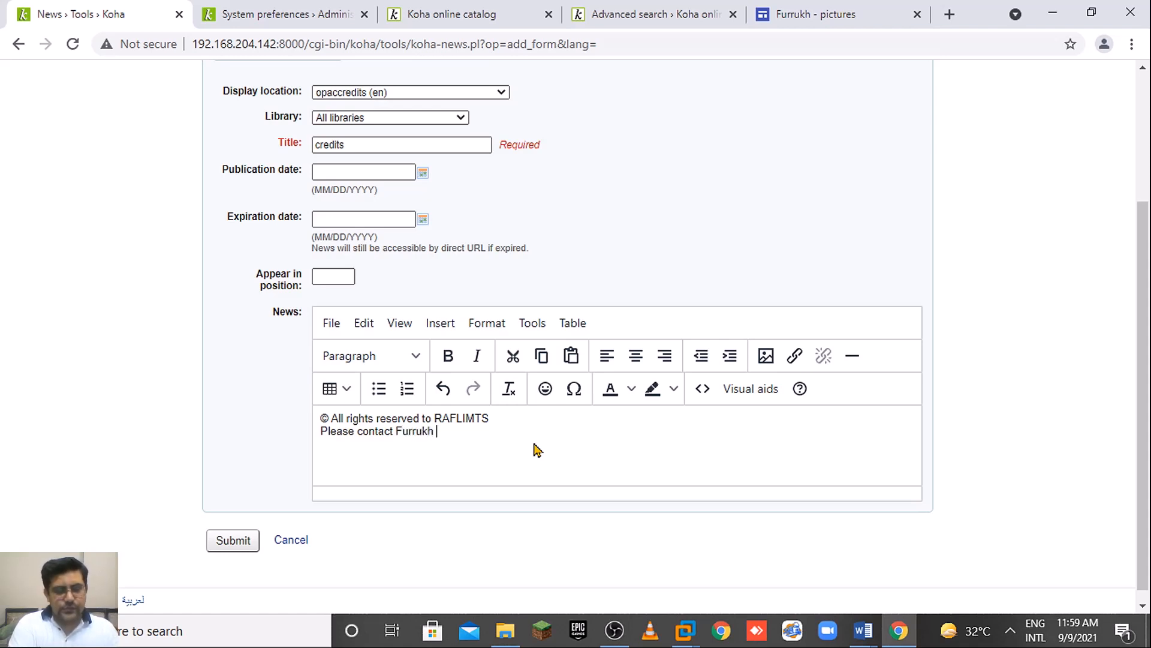
{"action": "key", "text": "BackSpace"}
{"action": "key", "text": "BackSpace"}
{"action": "key", "text": "BackSpace"}
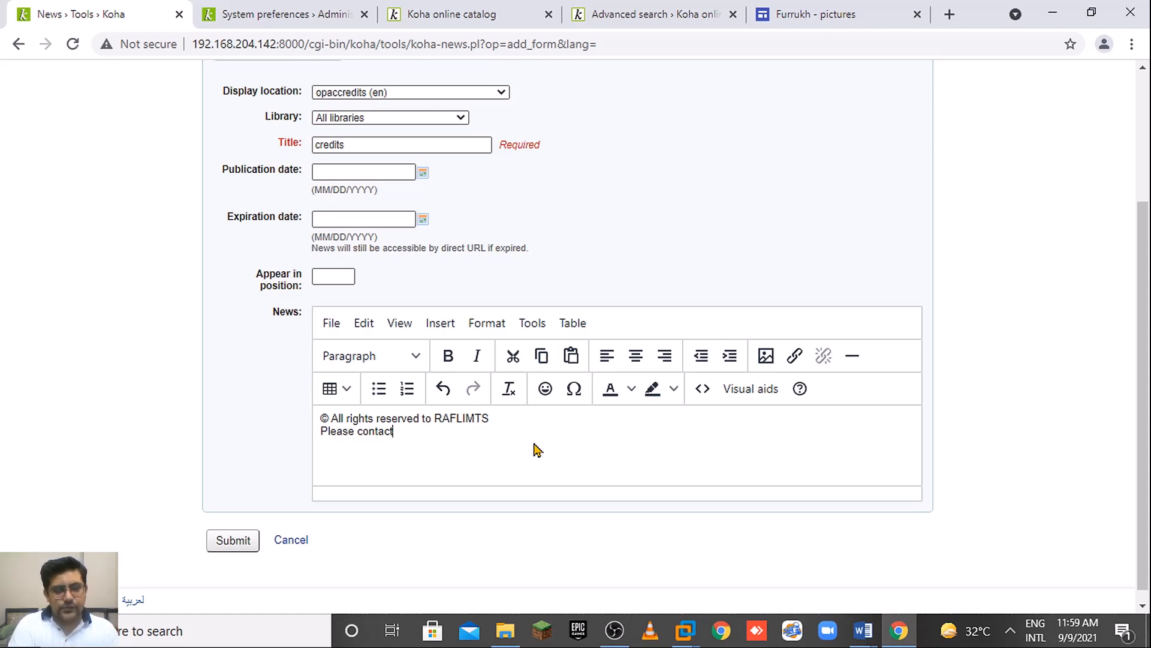
{"action": "type", "text": "me"}
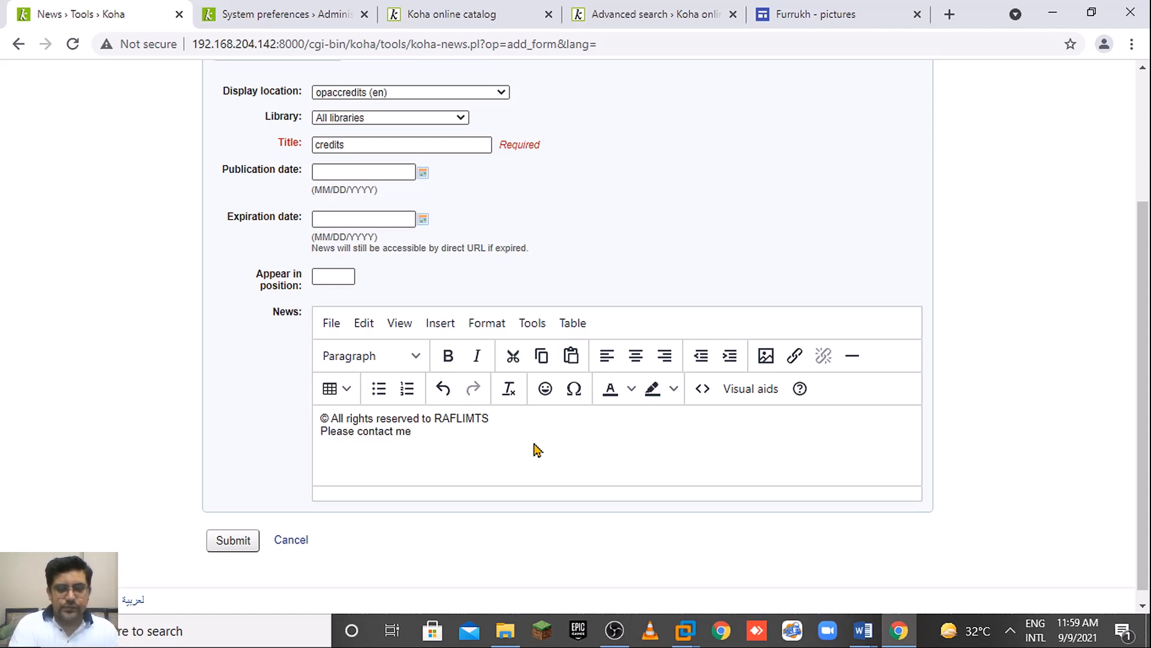
{"action": "type", "text": " at m"}
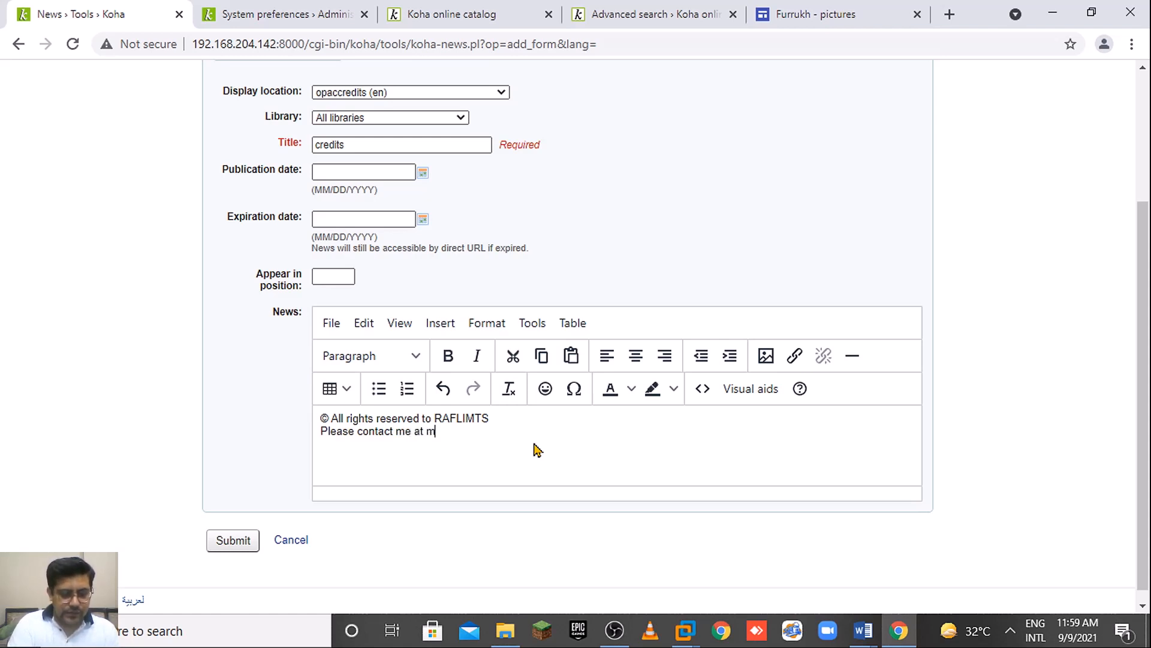
{"action": "type", "text": "y ema"}
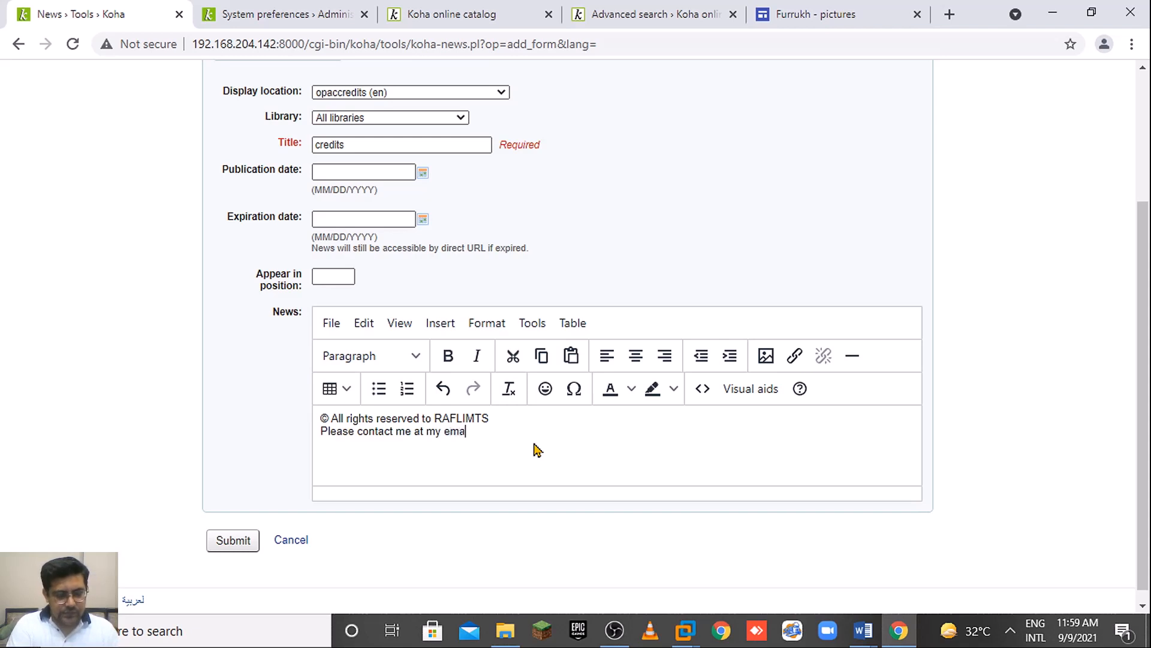
{"action": "type", "text": "il "}
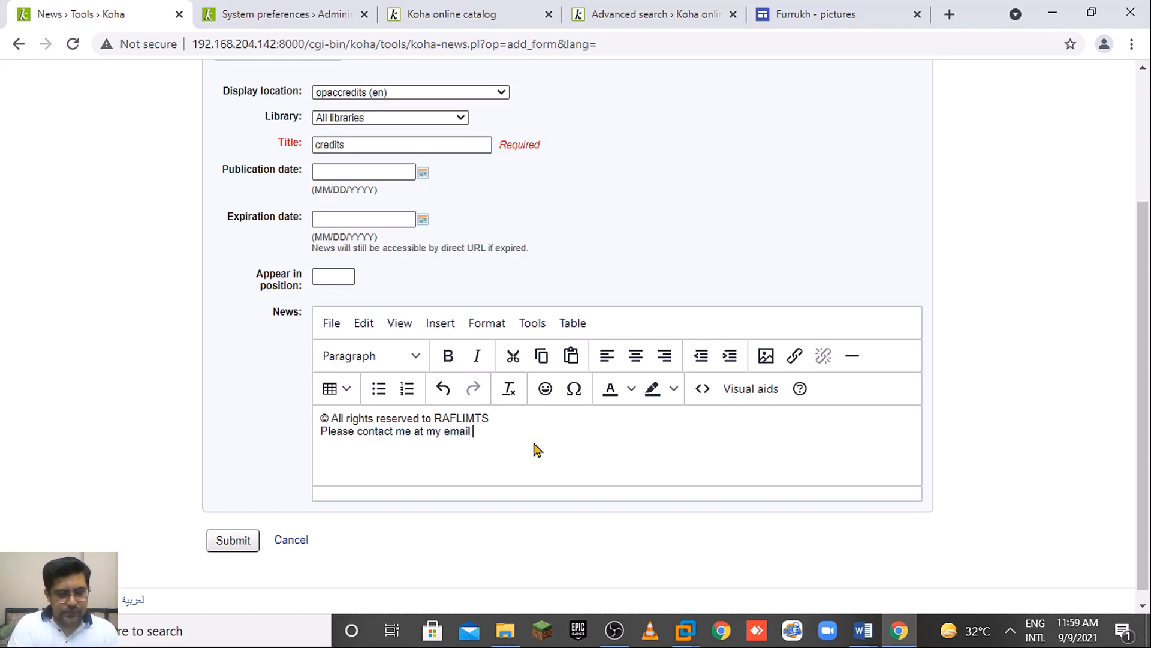
{"action": "type", "text": "ID"}
{"action": "key", "text": "shift+Left"}
{"action": "key", "text": "shift+Left"}
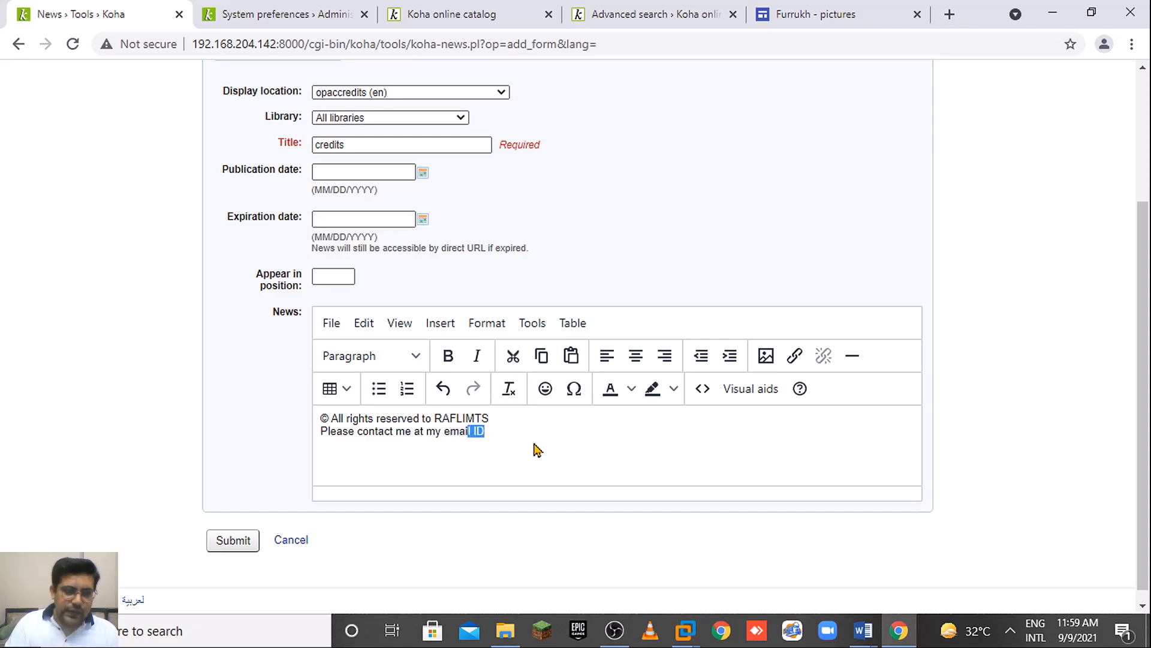
{"action": "key", "text": "shift+Left"}
{"action": "key", "text": "shift+Left"}
{"action": "key", "text": "shift+Left"}
{"action": "key", "text": "shift+Left"}
{"action": "key", "text": "shift+Left"}
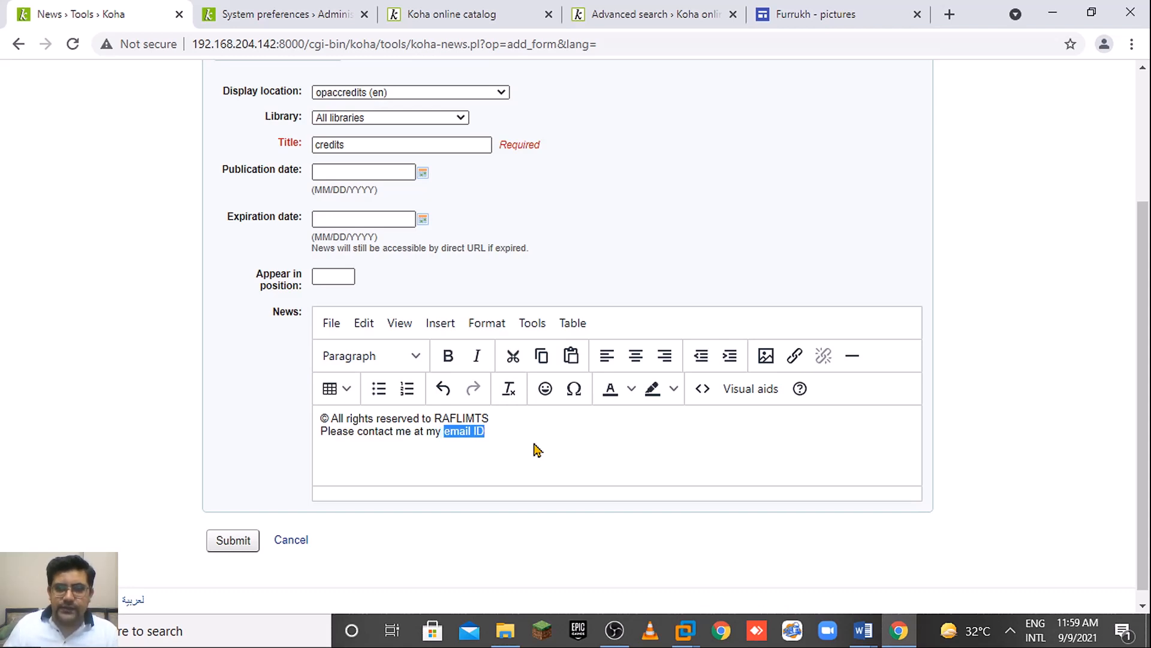
Link 'email ID' to a mailto: address with the author's e-mail, opening in a new window.
{"action": "left_click", "coordinate": [795, 355]}
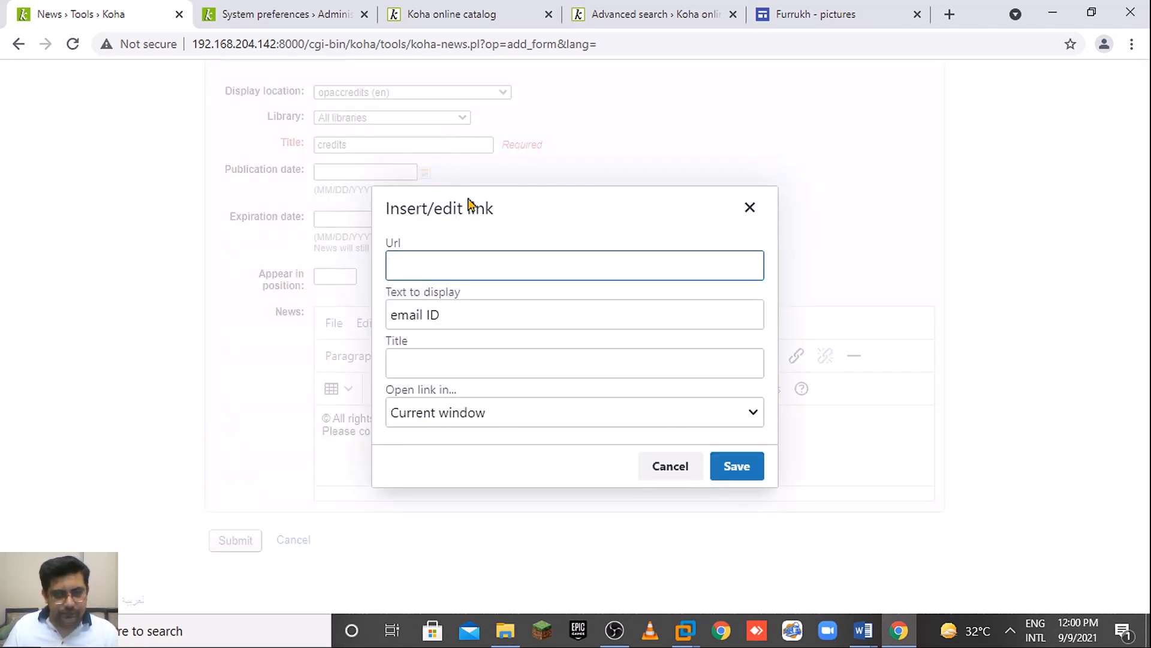
{"action": "type", "text": "email"}
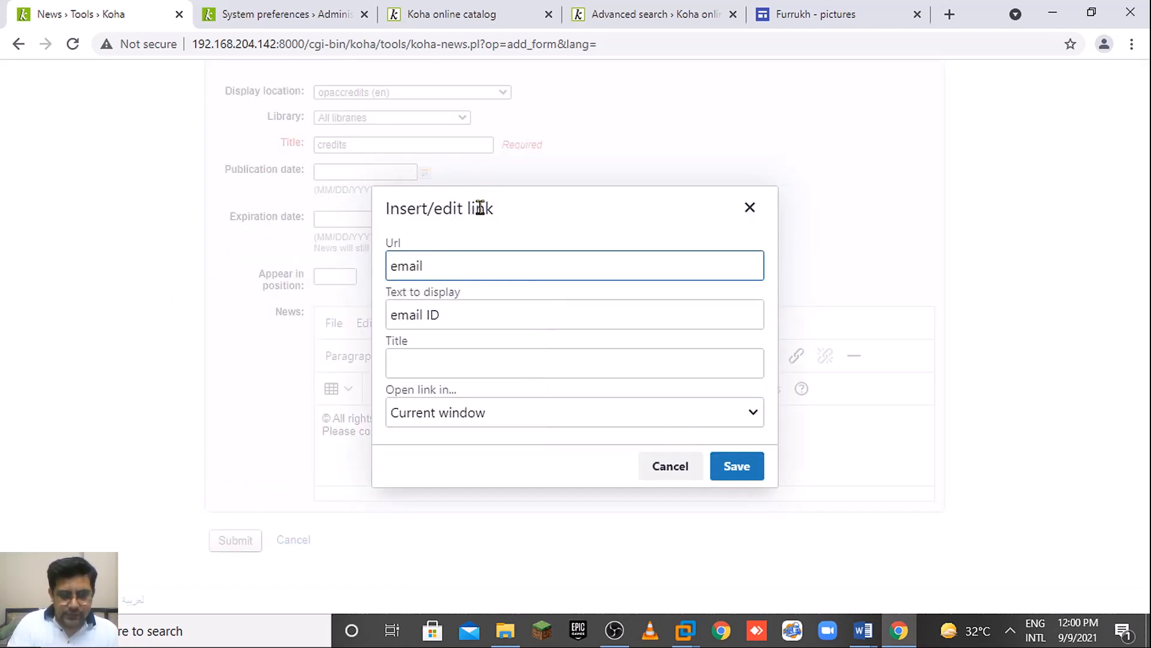
{"action": "type", "text": "to:"}
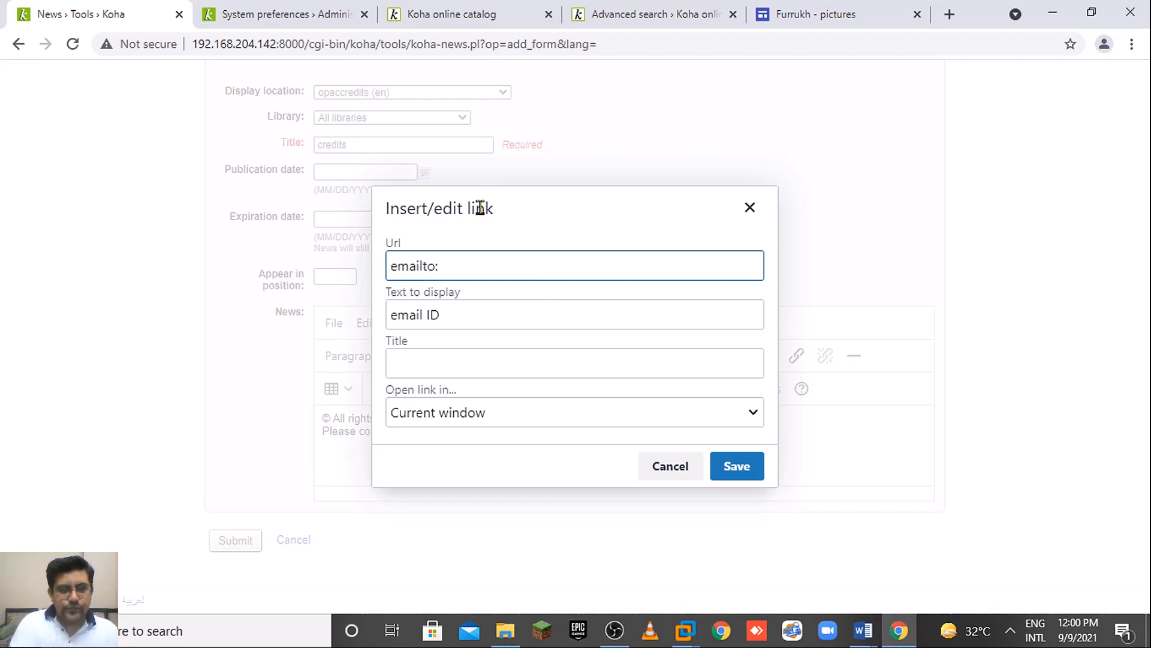
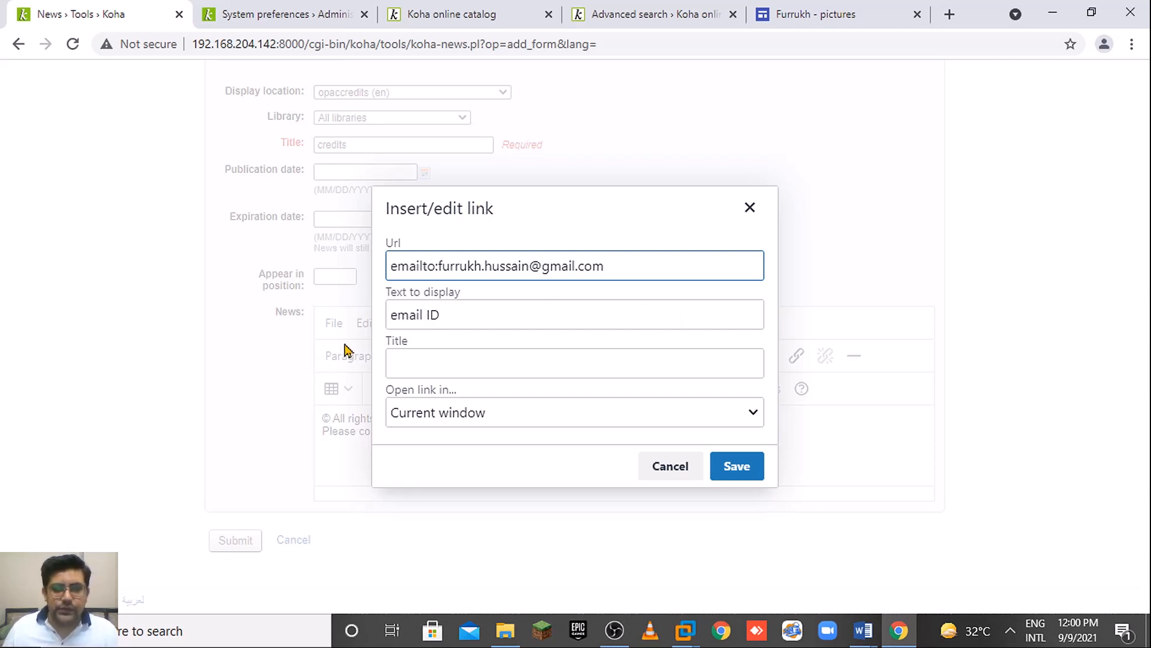
{"action": "left_click", "coordinate": [640, 422]}
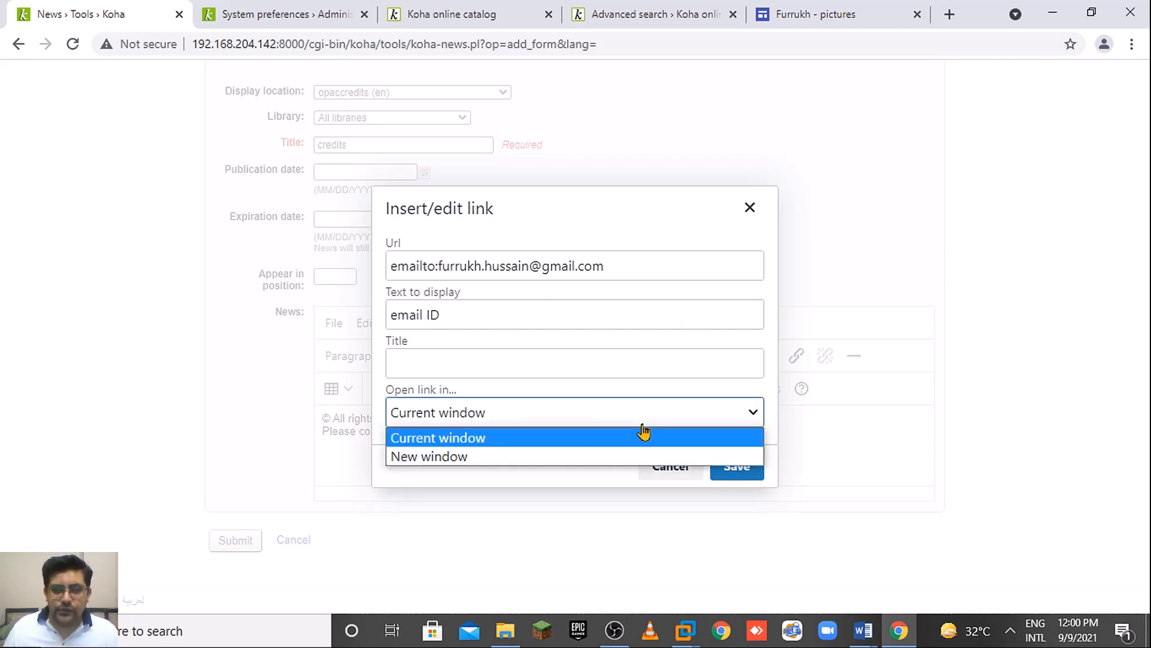
{"action": "left_click", "coordinate": [514, 462]}
{"action": "left_click", "coordinate": [749, 482]}
{"action": "left_click", "coordinate": [686, 445]}
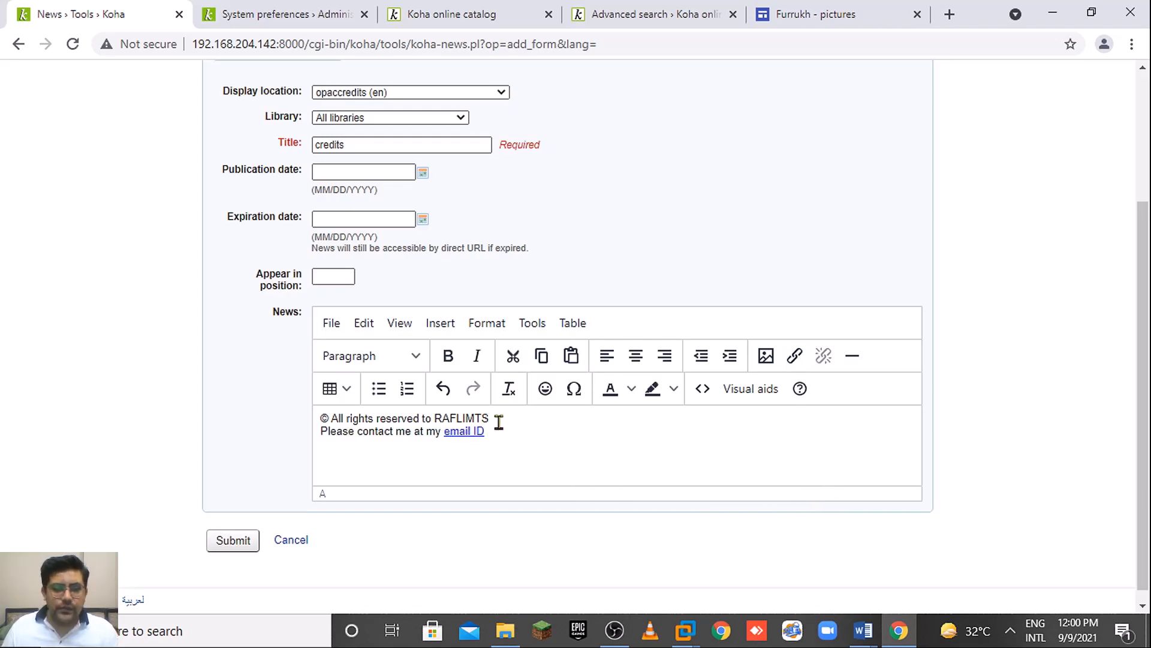
Select both credit lines and colour them navy.
{"action": "left_click_drag", "start_coordinate": [488, 433], "coordinate": [318, 415]}
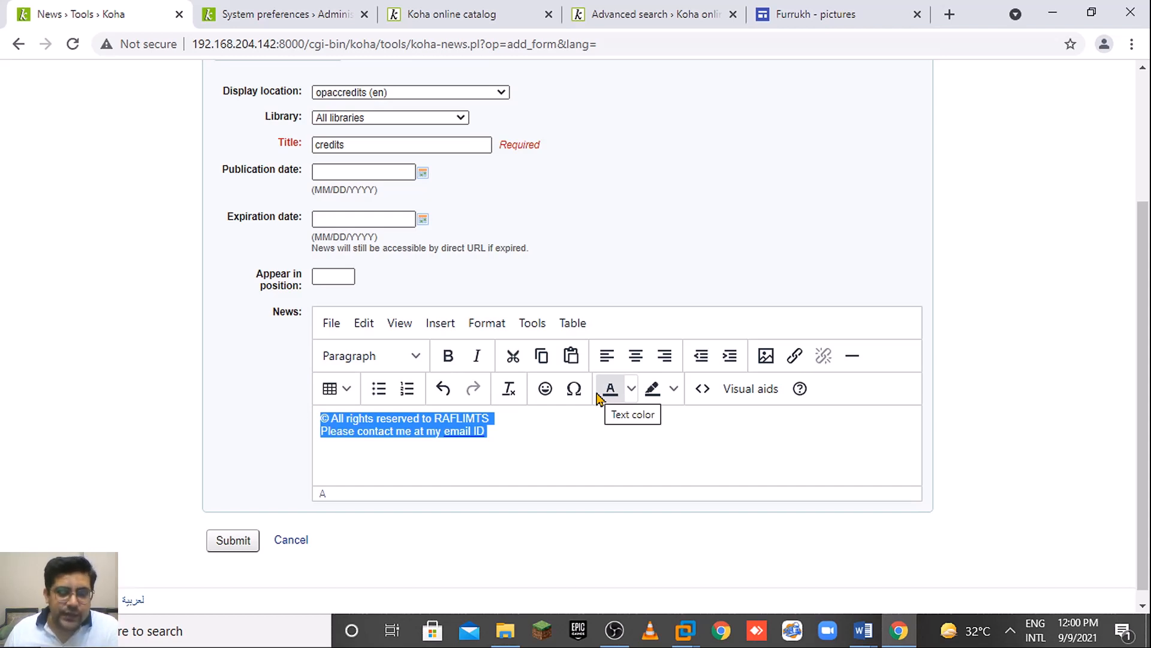
{"action": "left_click", "coordinate": [631, 389]}
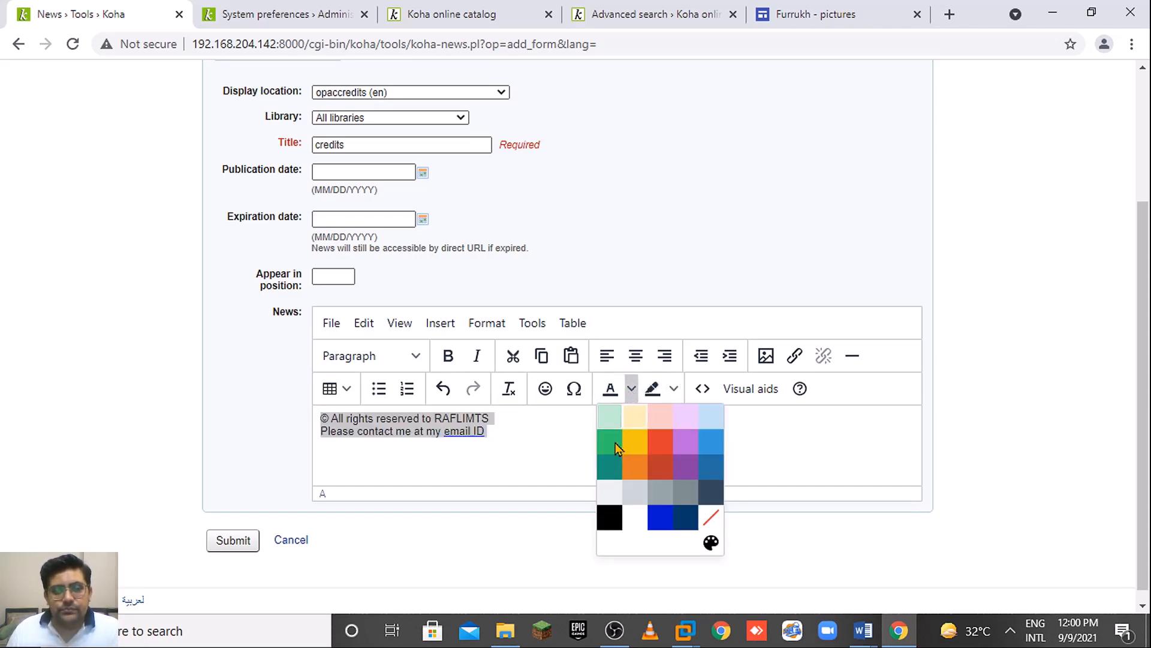
{"action": "left_click", "coordinate": [684, 519]}
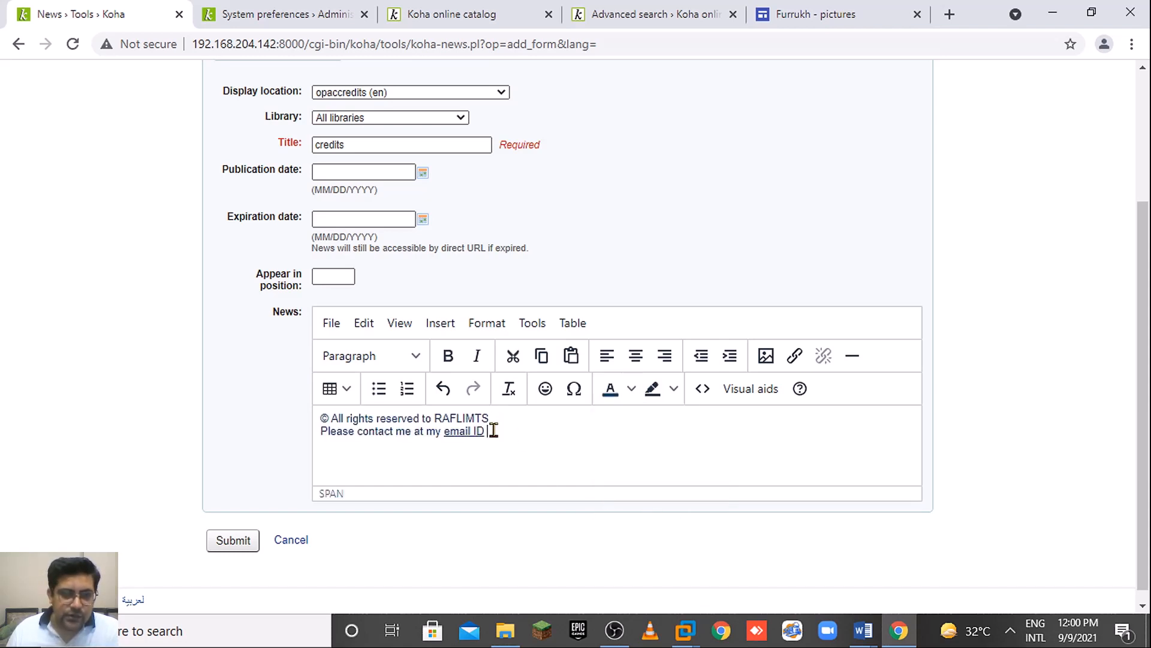
{"action": "left_click_drag", "start_coordinate": [492, 430], "coordinate": [317, 424]}
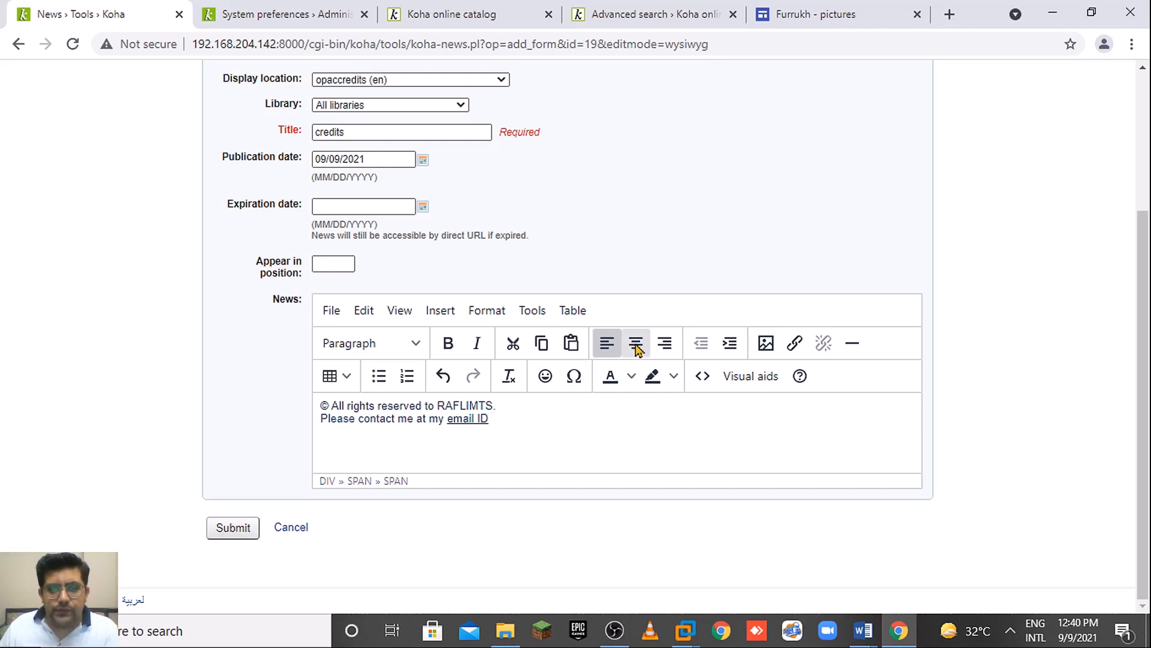
Centre the credits text and join its two lines into one.
{"action": "left_click", "coordinate": [636, 346]}
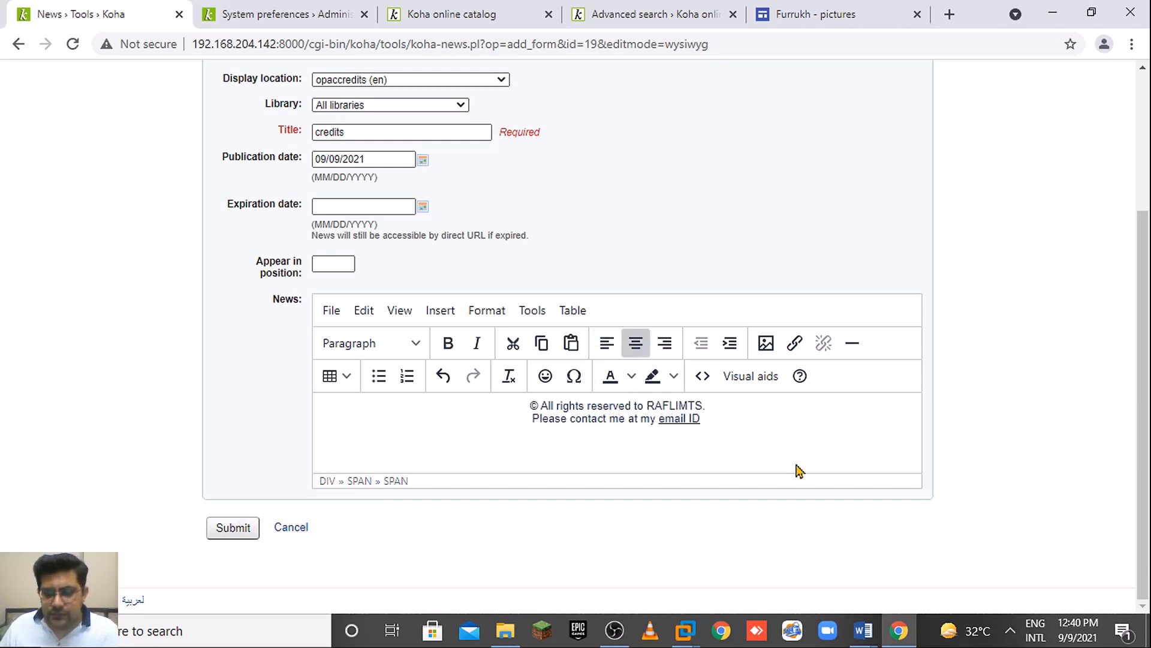
{"action": "key", "text": "Delete"}
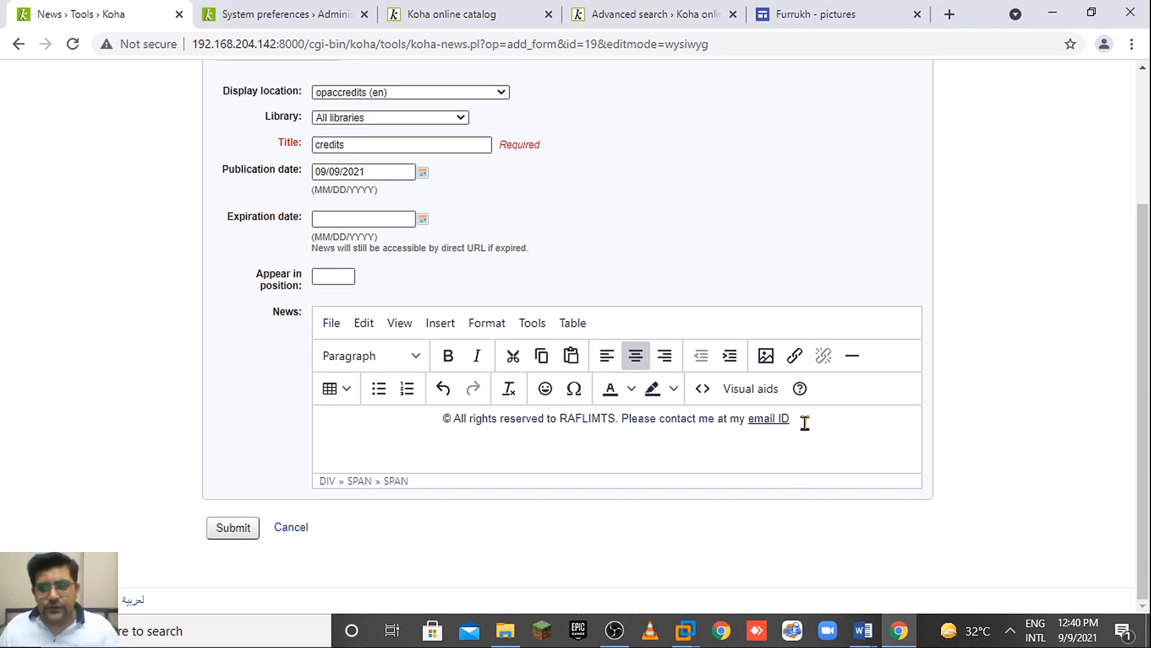
{"action": "left_click_drag", "start_coordinate": [805, 423], "coordinate": [444, 417]}
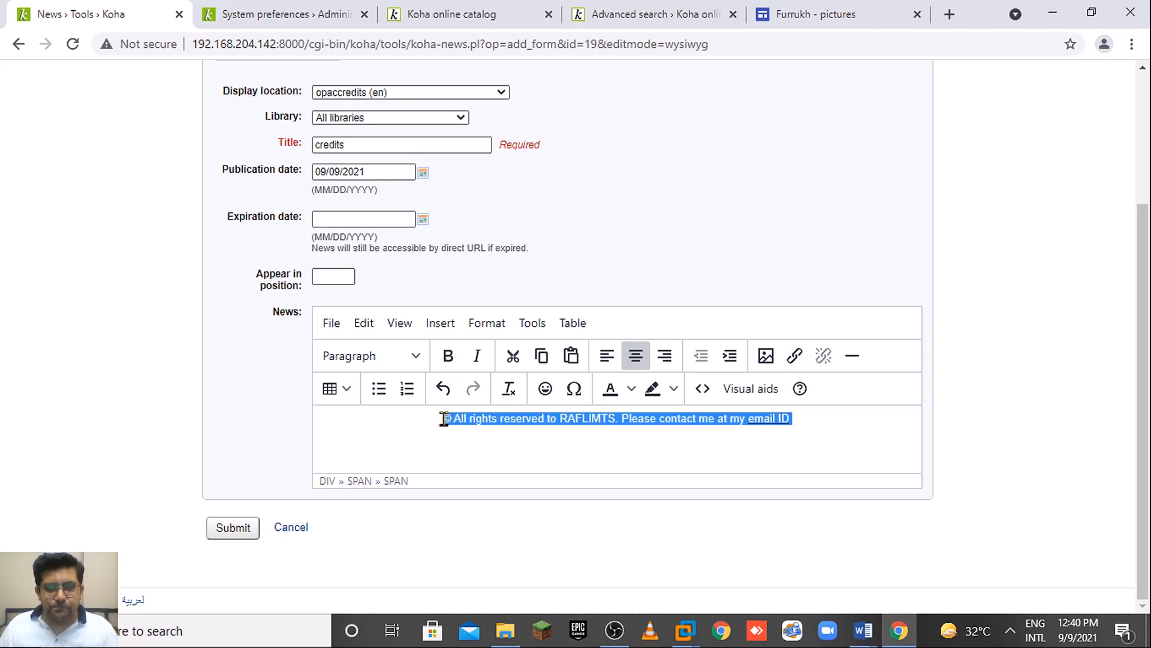
Set the credits line to 8pt Helvetica and submit the news entry.
{"action": "left_click", "coordinate": [486, 323]}
{"action": "mouse_move", "coordinate": [545, 398]}
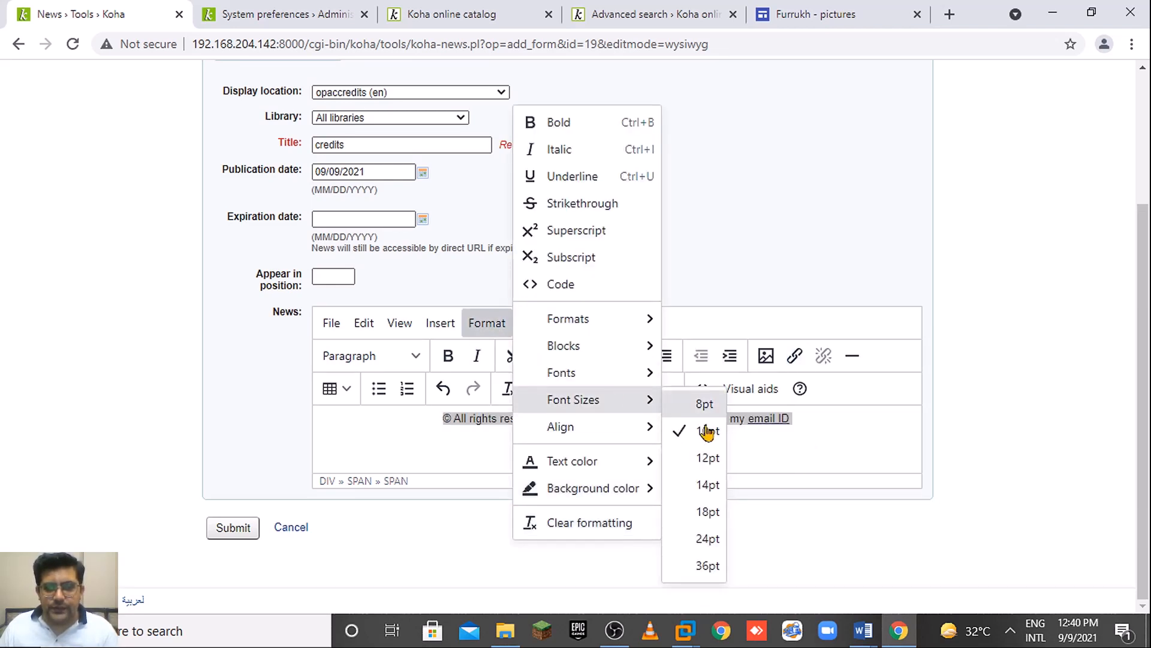
{"action": "left_click", "coordinate": [705, 404]}
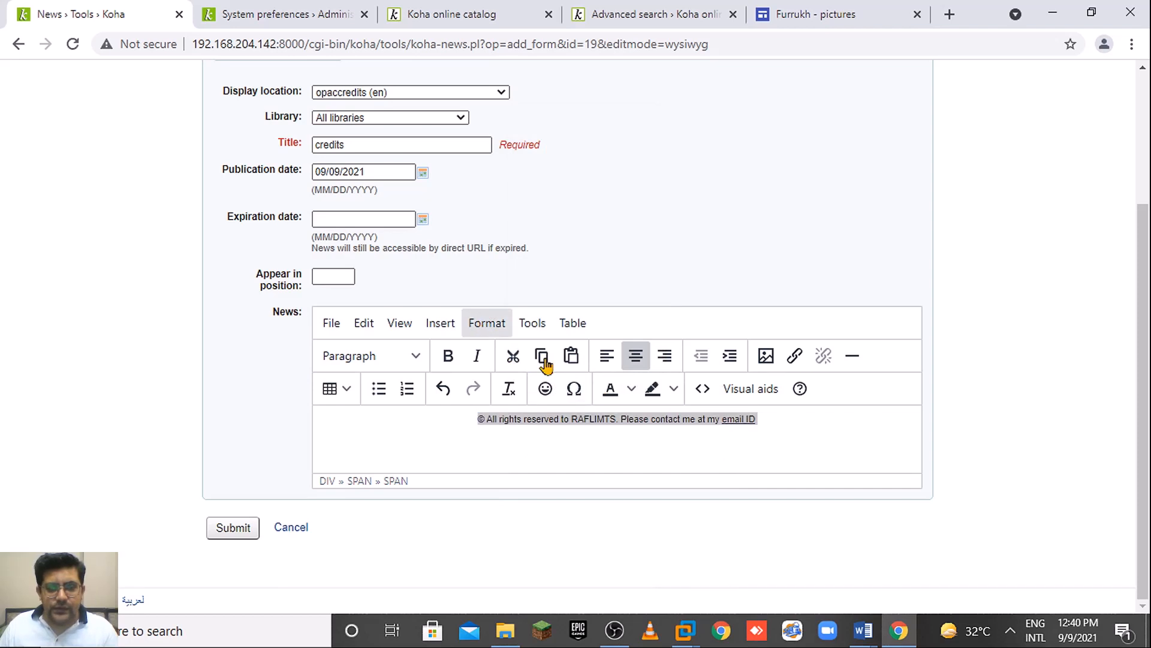
{"action": "left_click", "coordinate": [486, 323]}
{"action": "mouse_move", "coordinate": [614, 378]}
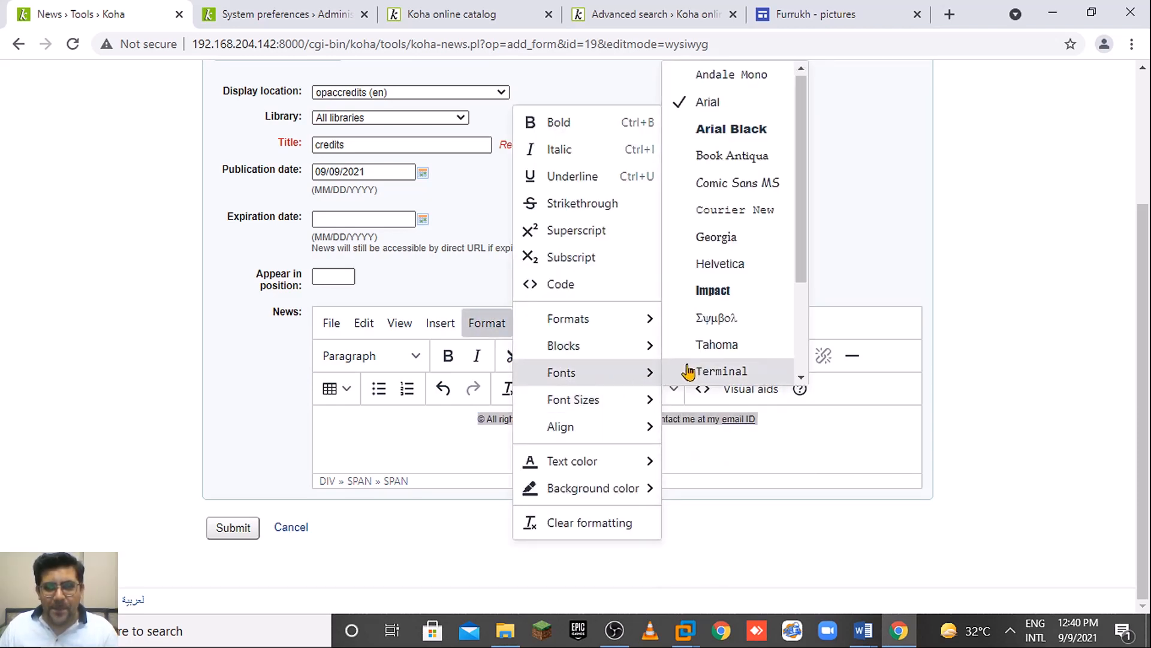
{"action": "left_click", "coordinate": [736, 265]}
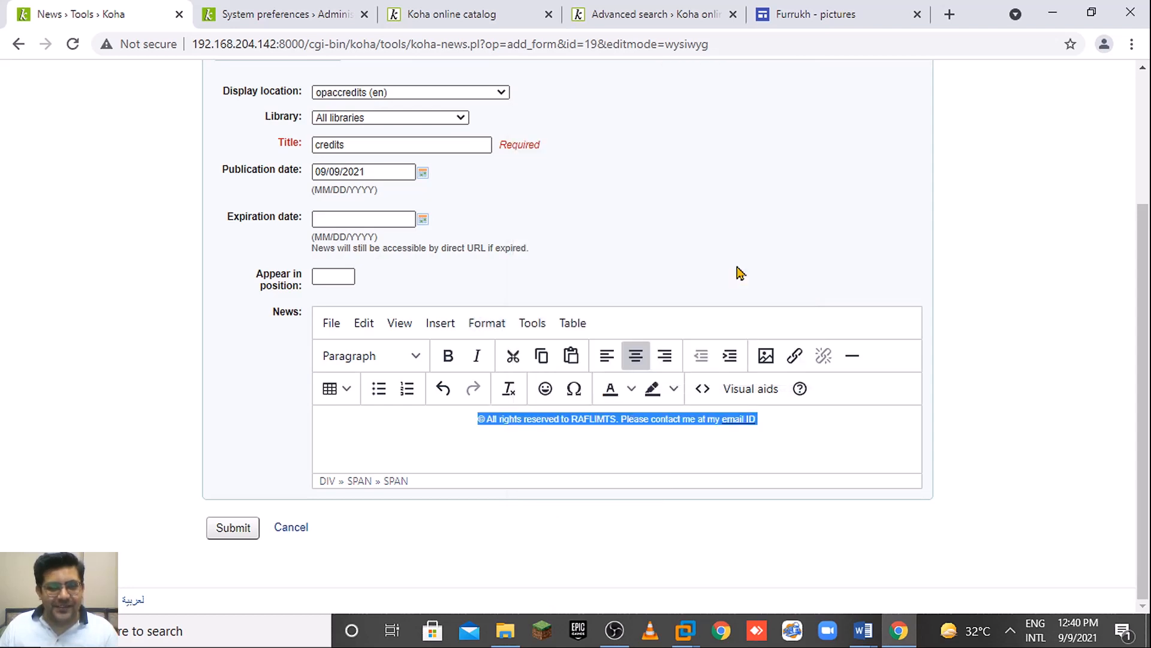
{"action": "left_click", "coordinate": [231, 528]}
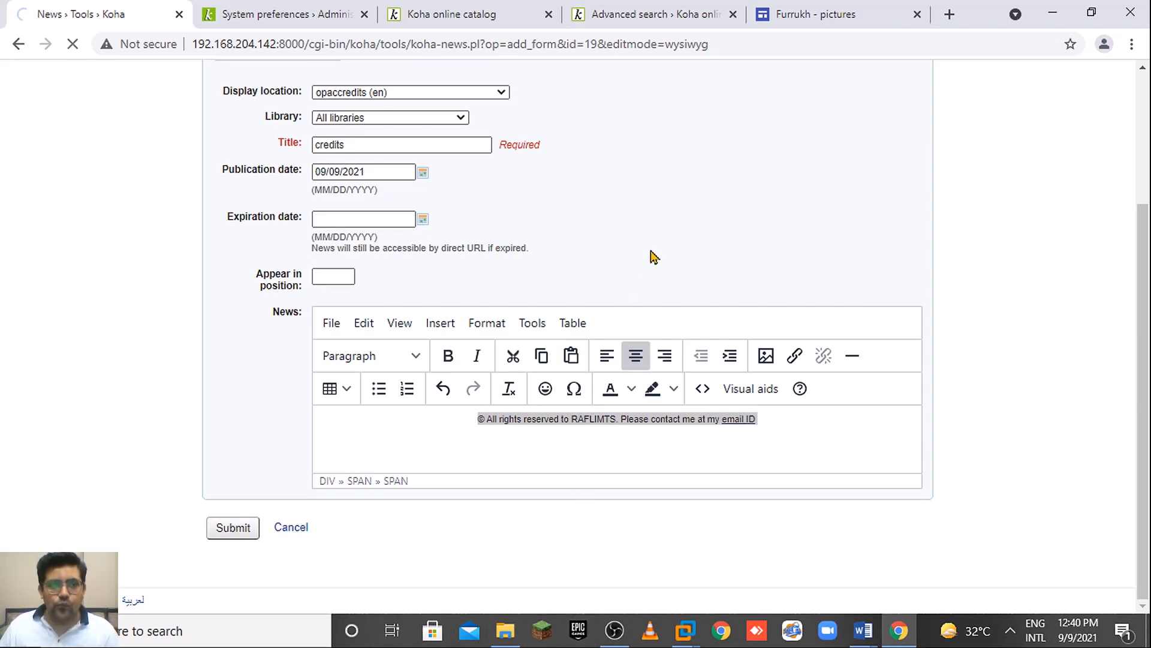
Reload the online catalog home page and scroll to check the smaller footer credits.
{"action": "left_click", "coordinate": [531, 8]}
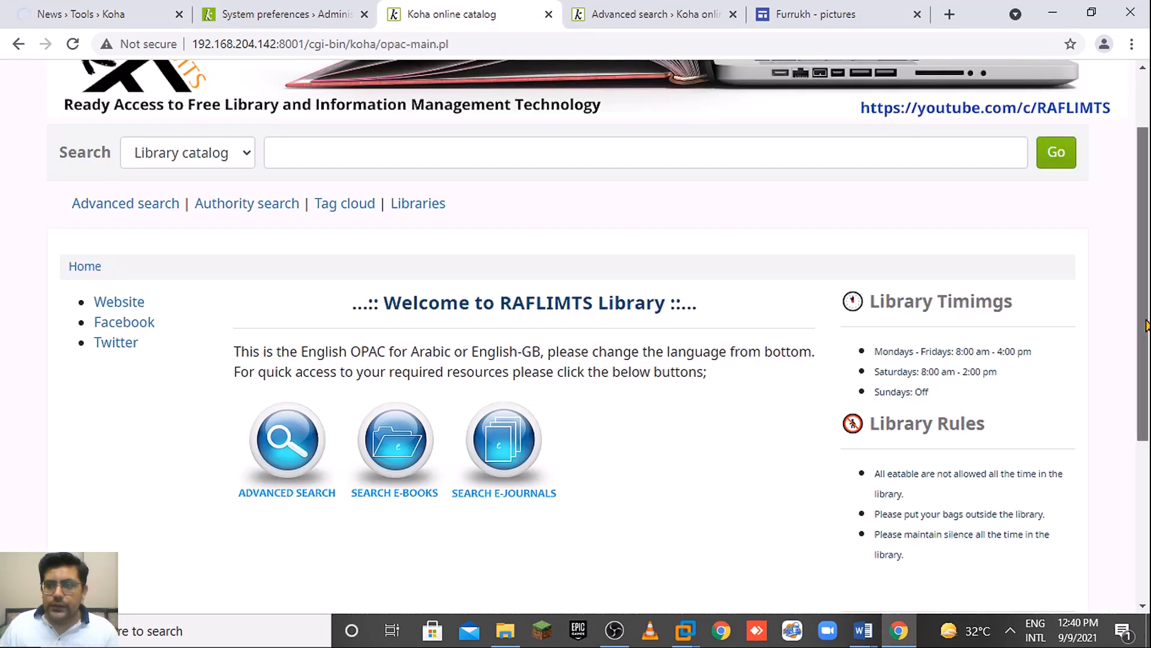
{"action": "left_click_drag", "start_coordinate": [1146, 325], "coordinate": [1147, 313]}
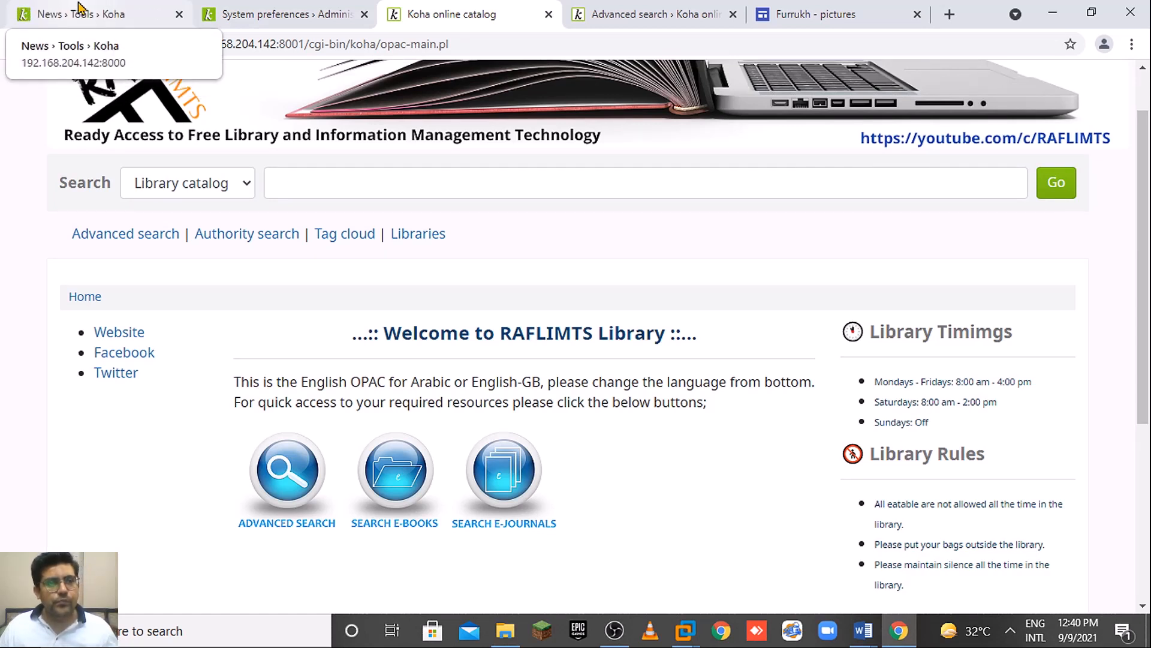
{"action": "left_click", "coordinate": [72, 44]}
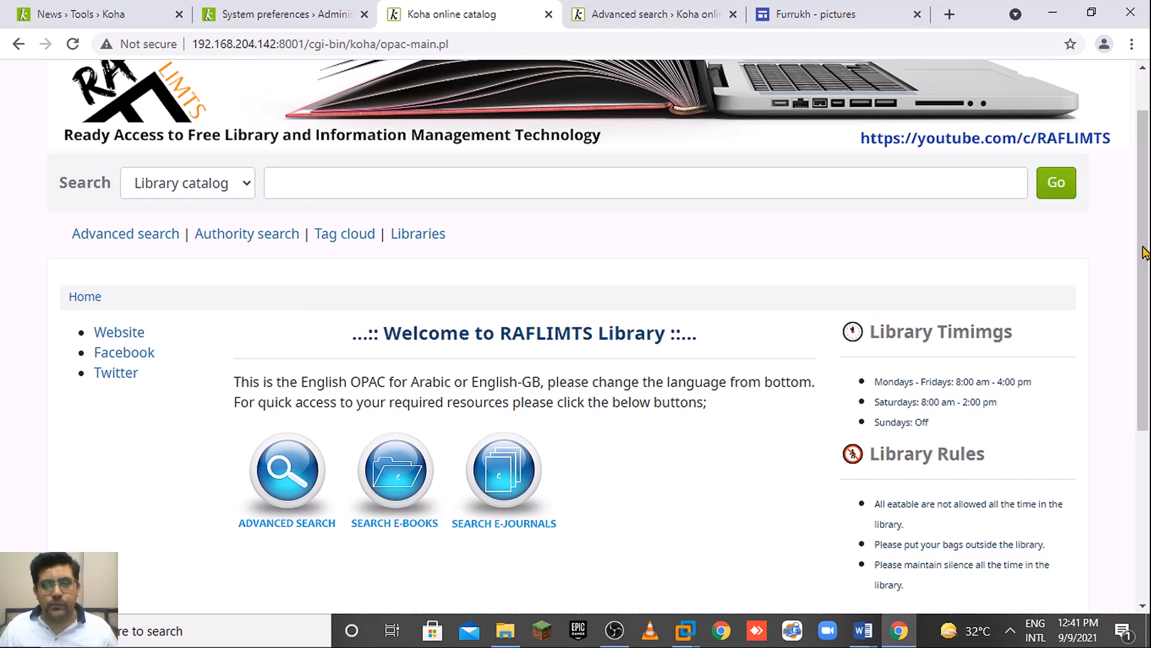
{"action": "scroll", "coordinate": [1146, 252], "scroll_direction": "down", "scroll_amount": 5}
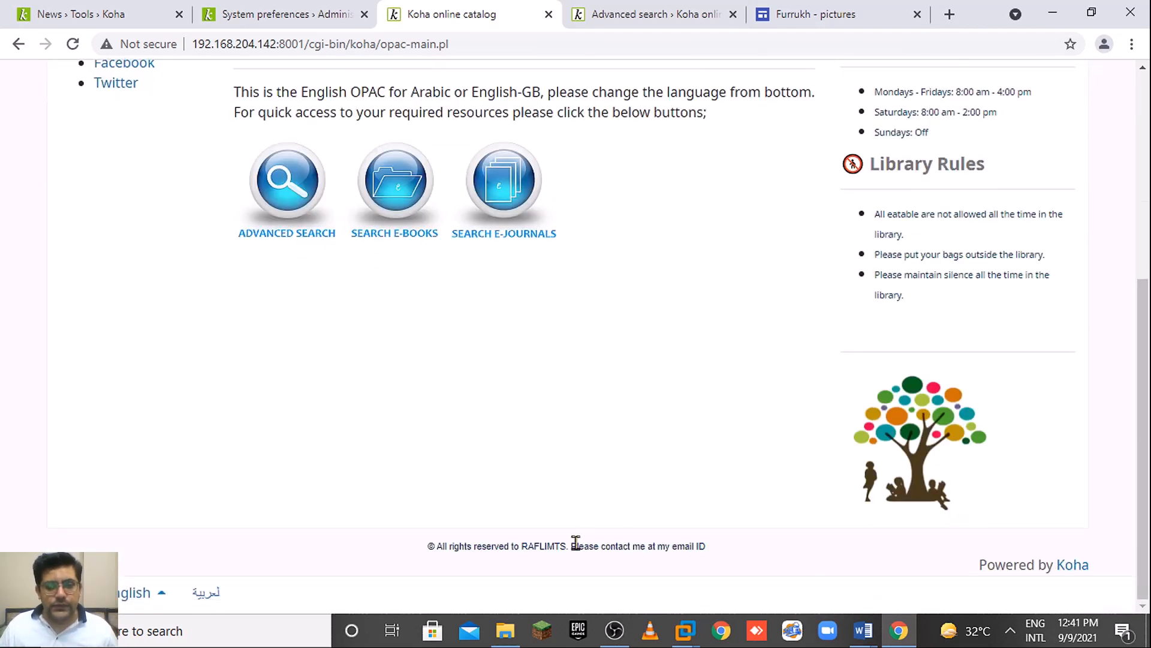
{"action": "scroll", "coordinate": [1147, 363], "scroll_direction": "up", "scroll_amount": 1}
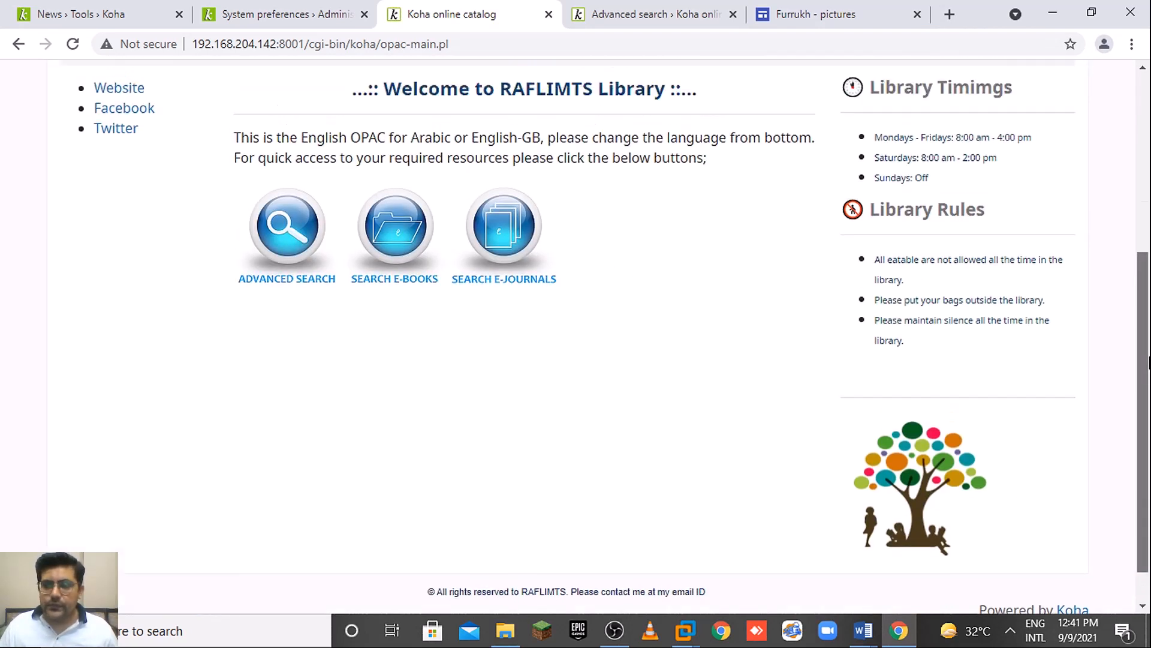
{"action": "scroll", "coordinate": [1148, 355], "scroll_direction": "up", "scroll_amount": 3}
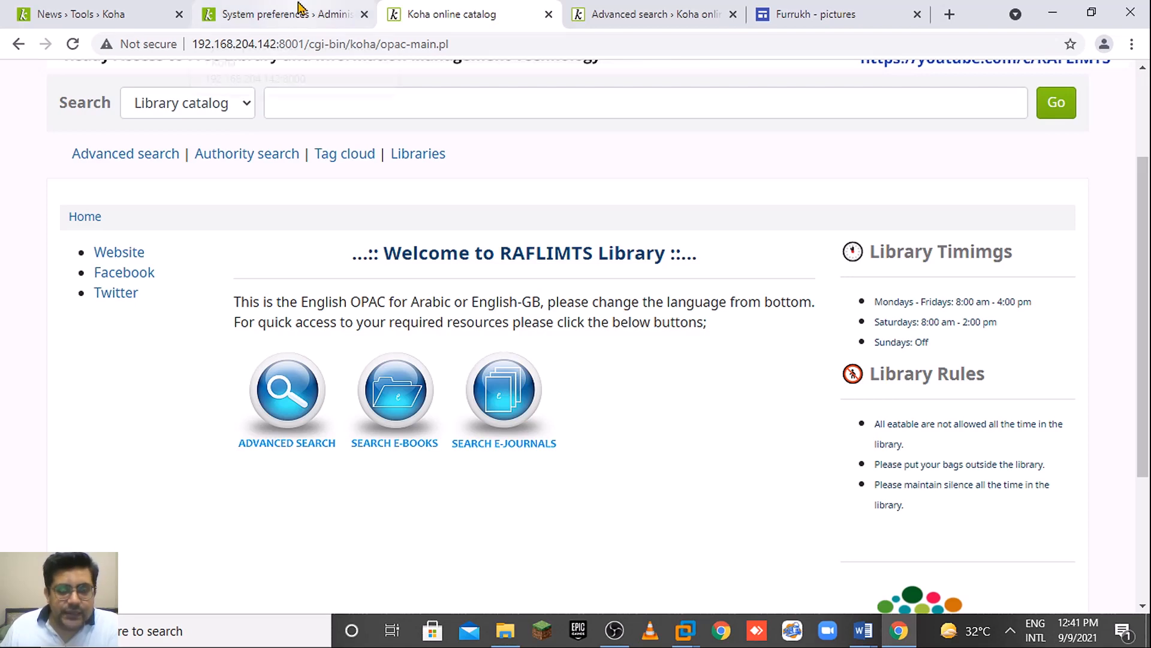
From the News list, open the OpacMainUserBlock_en header entry in the Edit news item form.
{"action": "left_click", "coordinate": [120, 10]}
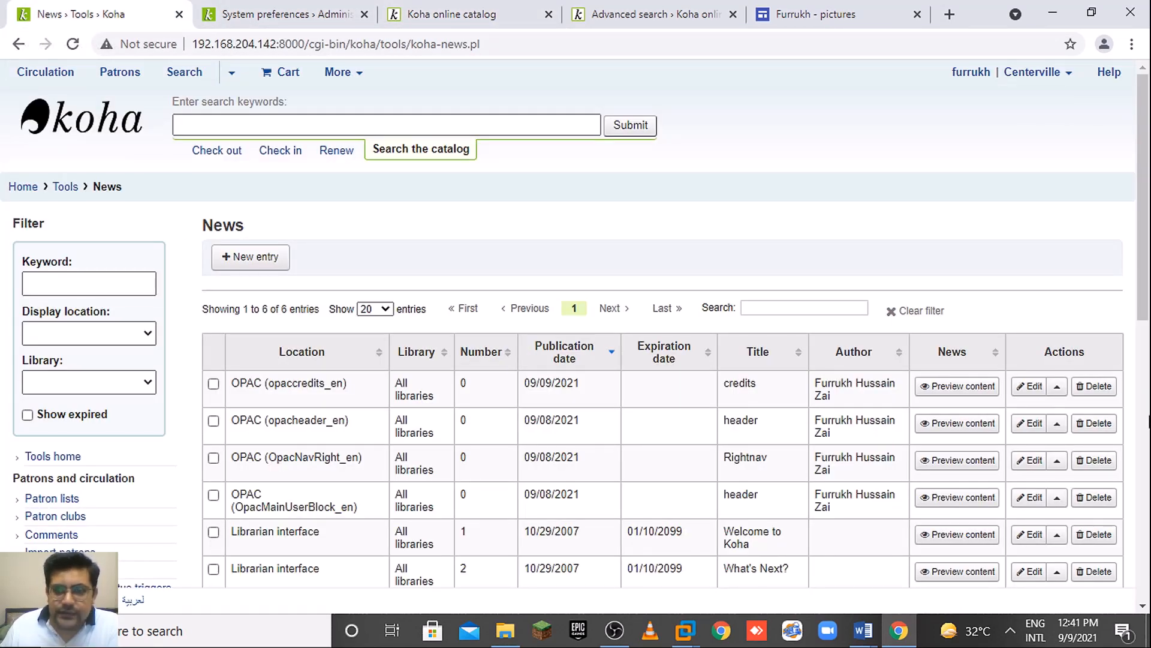
{"action": "left_click_drag", "start_coordinate": [1141, 321], "coordinate": [1128, 348]}
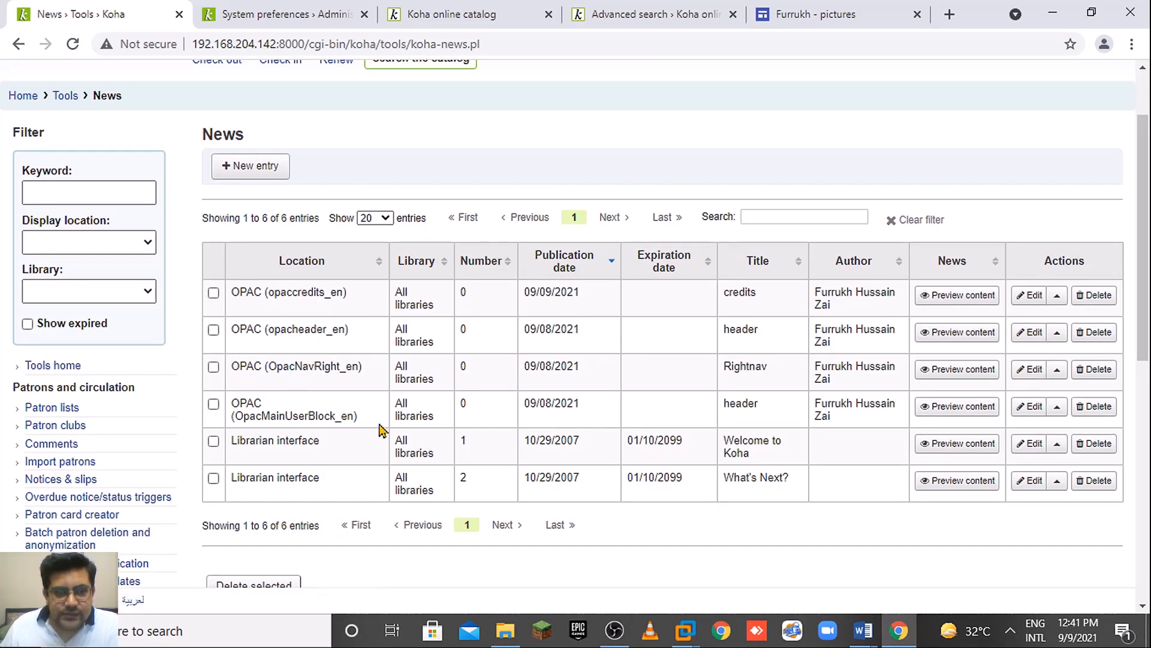
{"action": "left_click", "coordinate": [1028, 407]}
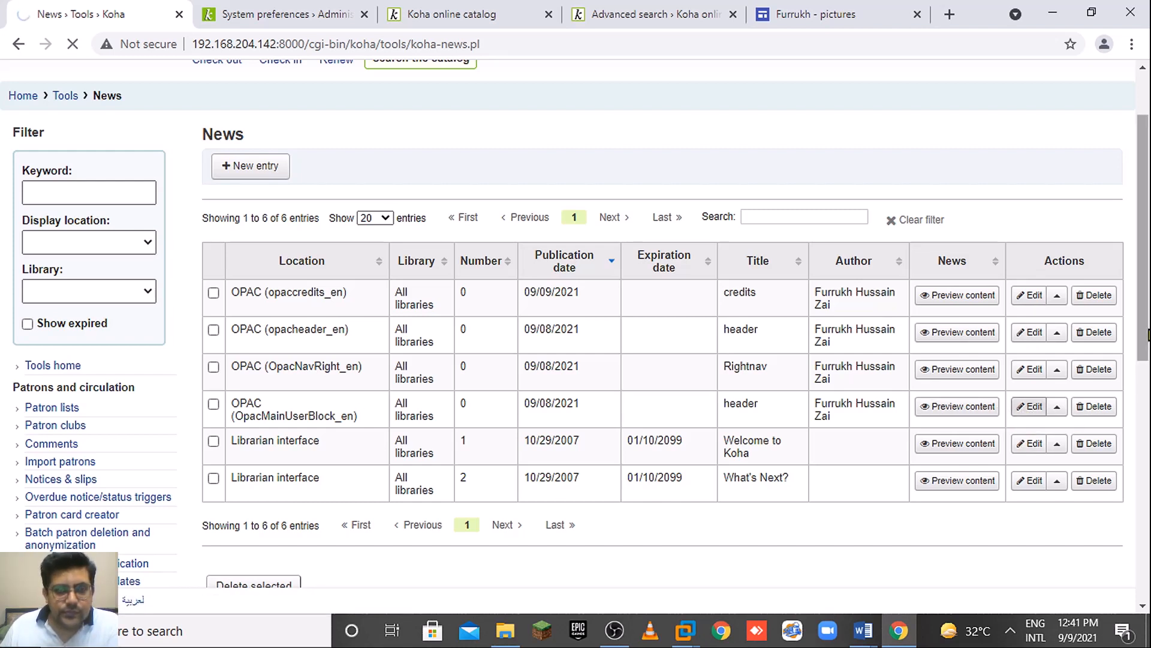
{"action": "left_click_drag", "start_coordinate": [1149, 336], "coordinate": [1148, 501]}
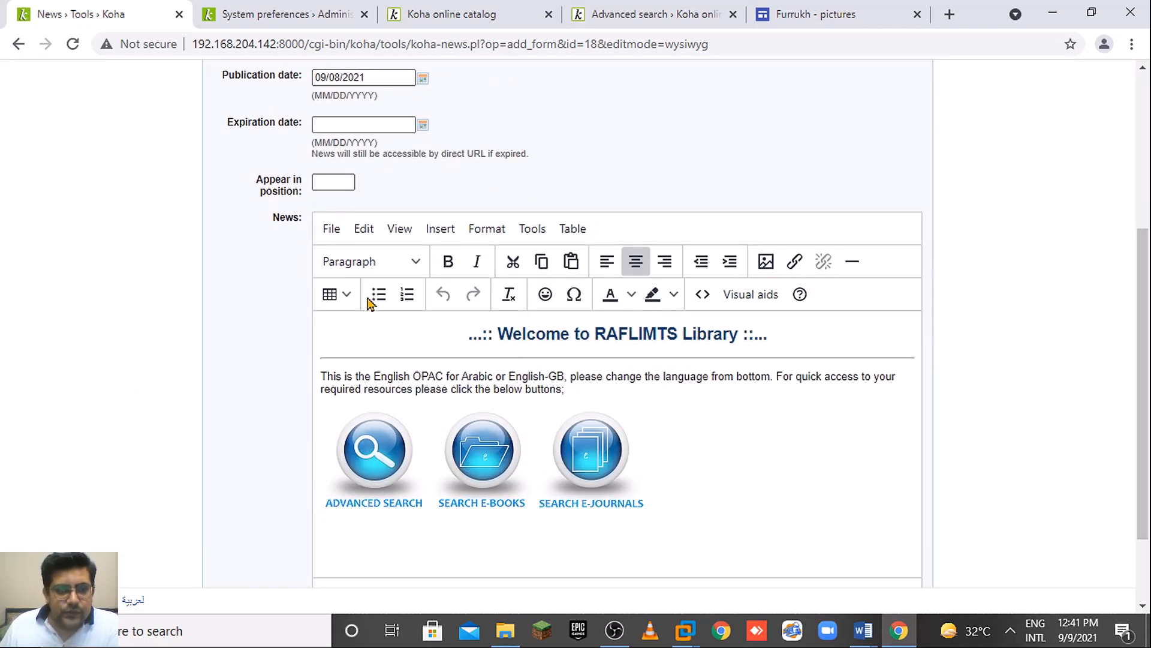
Insert a three-column, one-row table, then undo it because it landed in the wrong place.
{"action": "left_click", "coordinate": [329, 295]}
{"action": "mouse_move", "coordinate": [360, 327]}
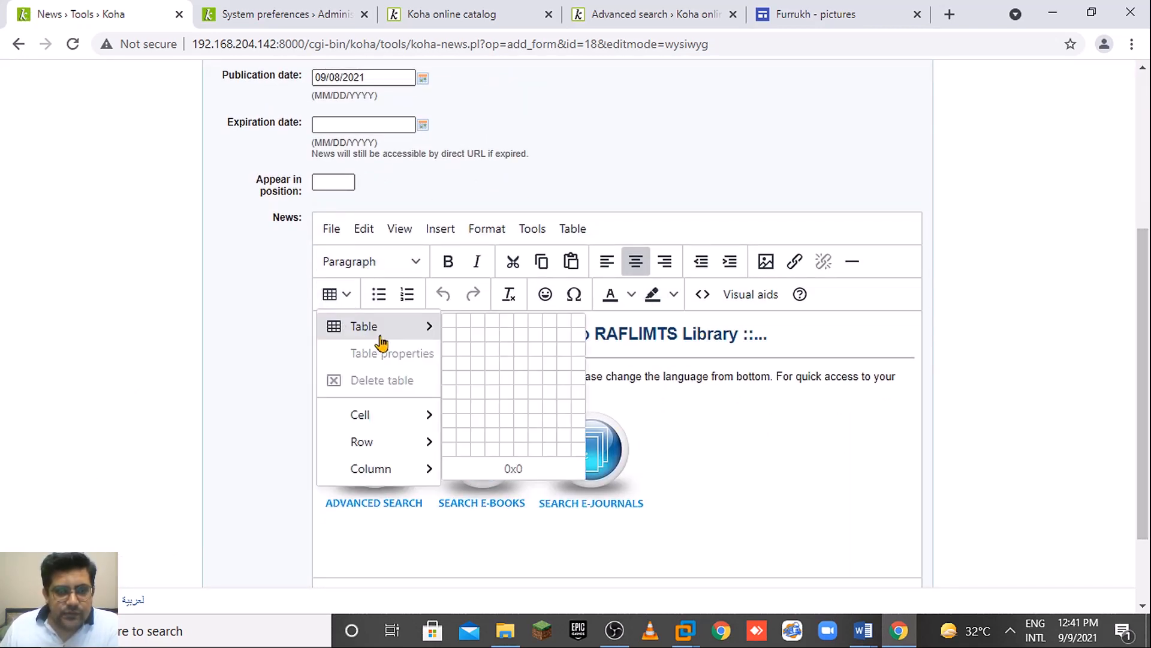
{"action": "left_click", "coordinate": [485, 326]}
{"action": "left_click", "coordinate": [729, 502]}
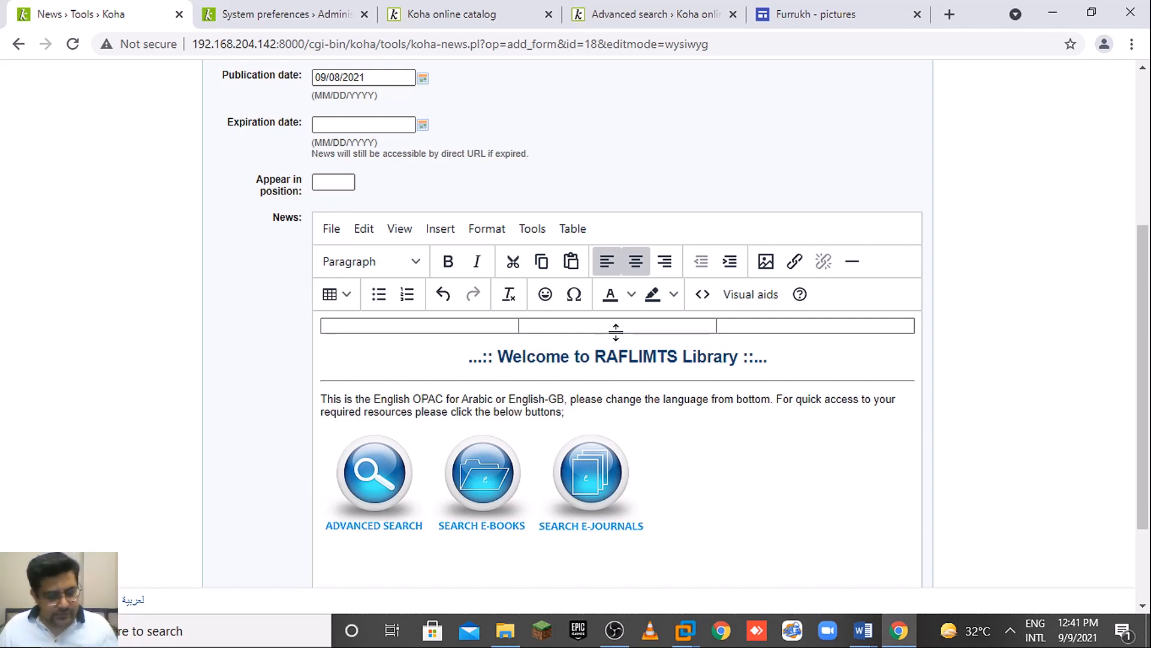
{"action": "left_click", "coordinate": [616, 331]}
{"action": "key", "text": "ctrl+z"}
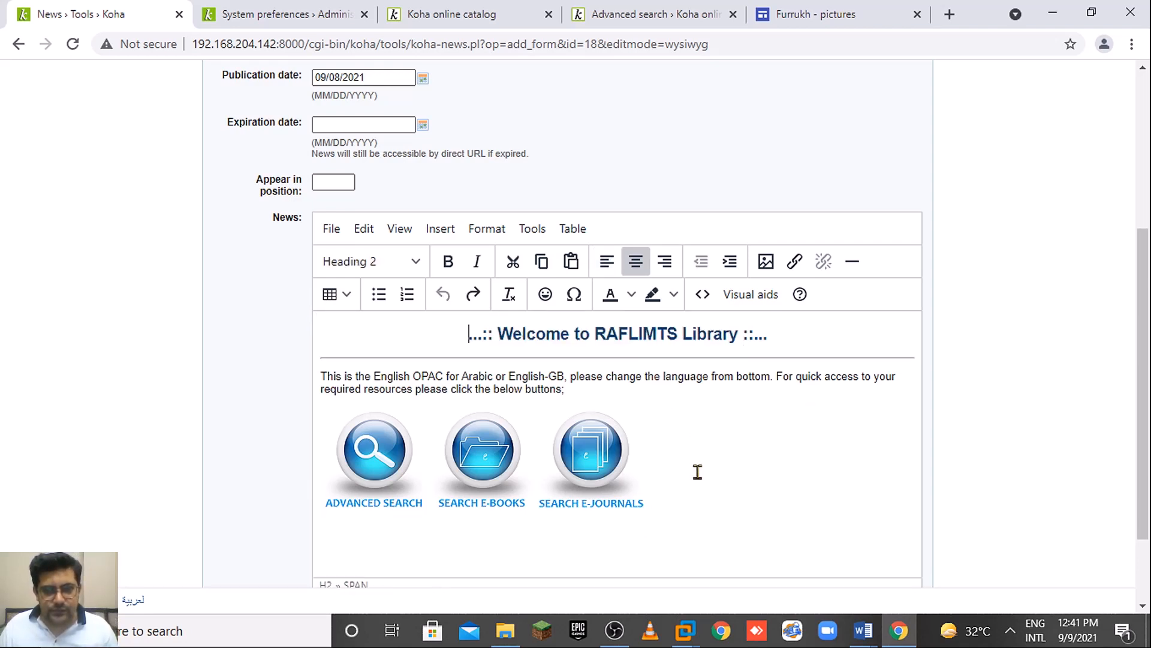
Add a new line below the images and insert a 3x1 table there.
{"action": "left_click", "coordinate": [696, 477]}
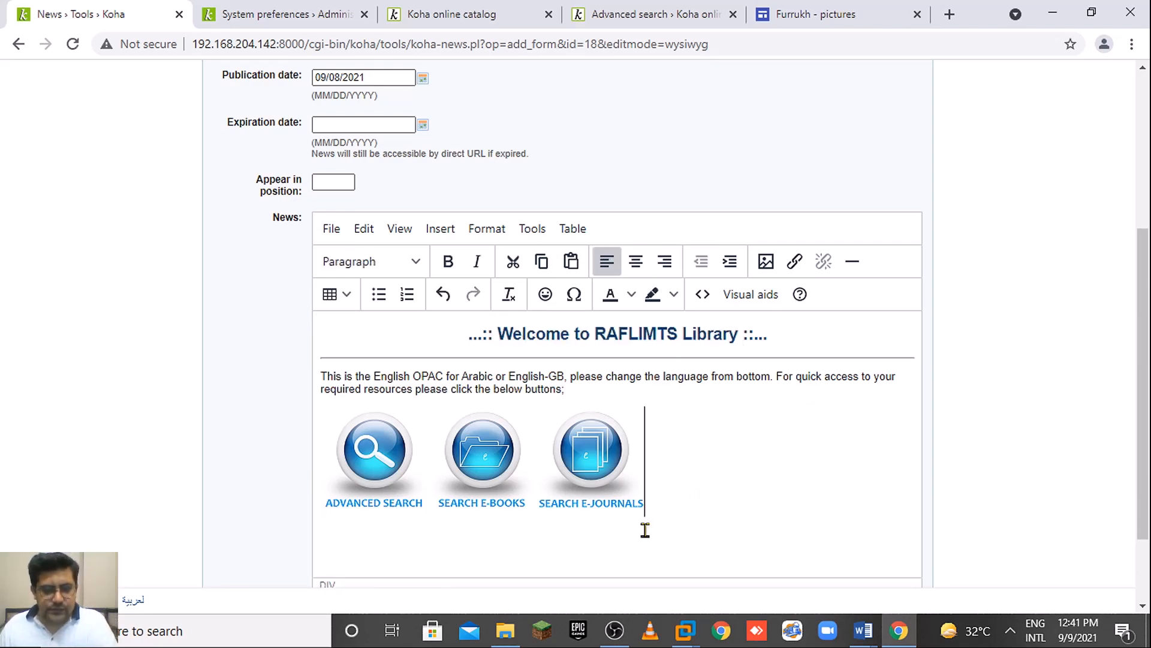
{"action": "key", "text": "Return"}
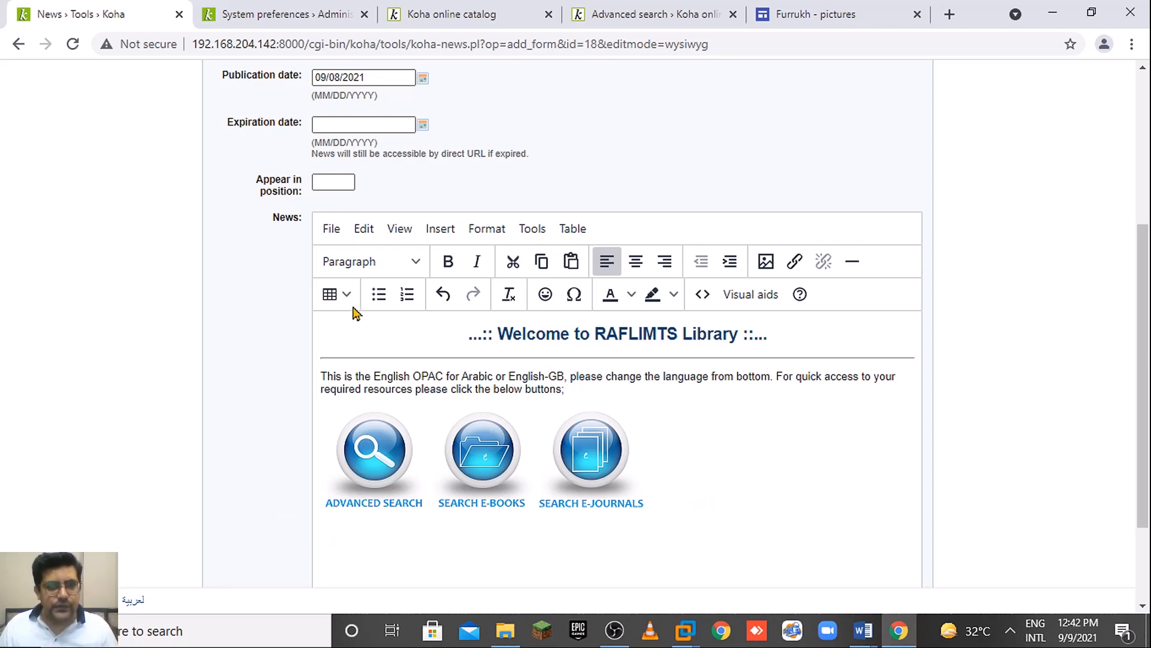
{"action": "left_click", "coordinate": [336, 294]}
{"action": "mouse_move", "coordinate": [373, 327]}
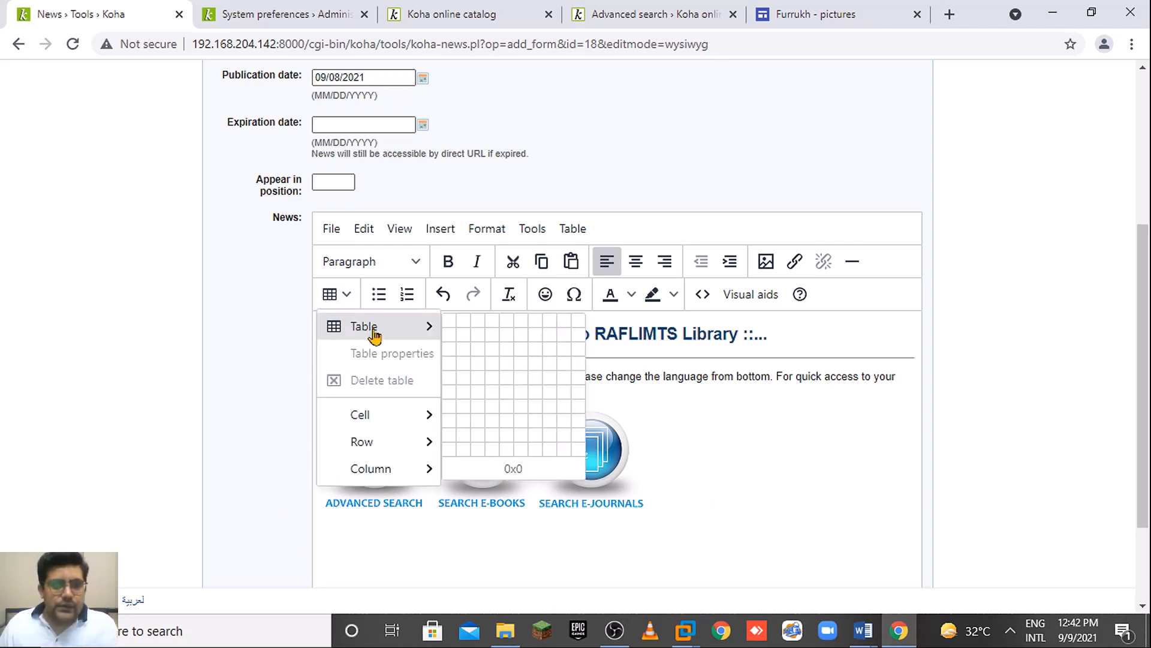
{"action": "left_click", "coordinate": [486, 329]}
Move the ADVANCED SEARCH image into the first table cell and centre it.
{"action": "left_click", "coordinate": [383, 463]}
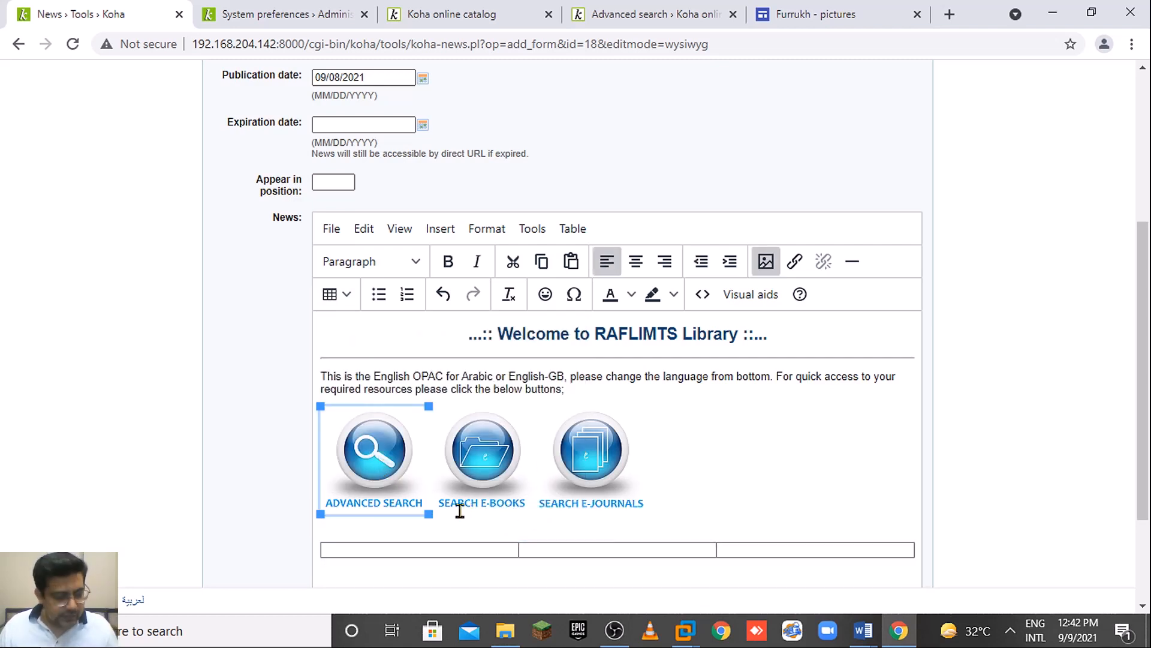
{"action": "key", "text": "ctrl+x"}
{"action": "left_click", "coordinate": [373, 550]}
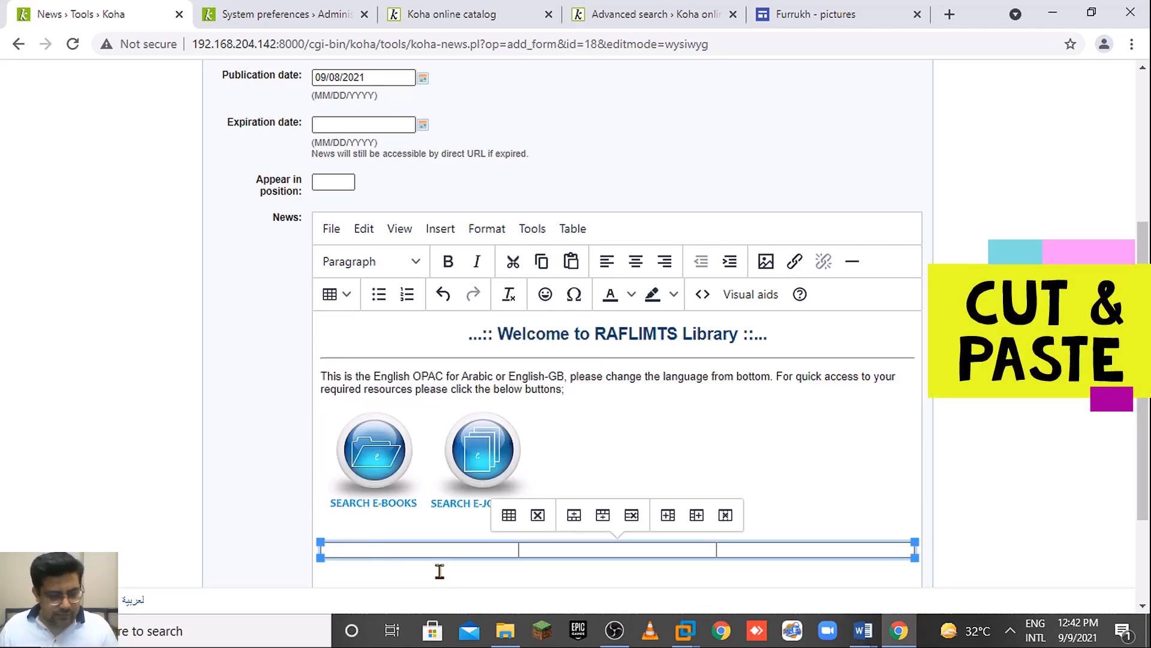
{"action": "key", "text": "ctrl+v"}
{"action": "scroll", "coordinate": [974, 461], "scroll_direction": "down", "scroll_amount": 3}
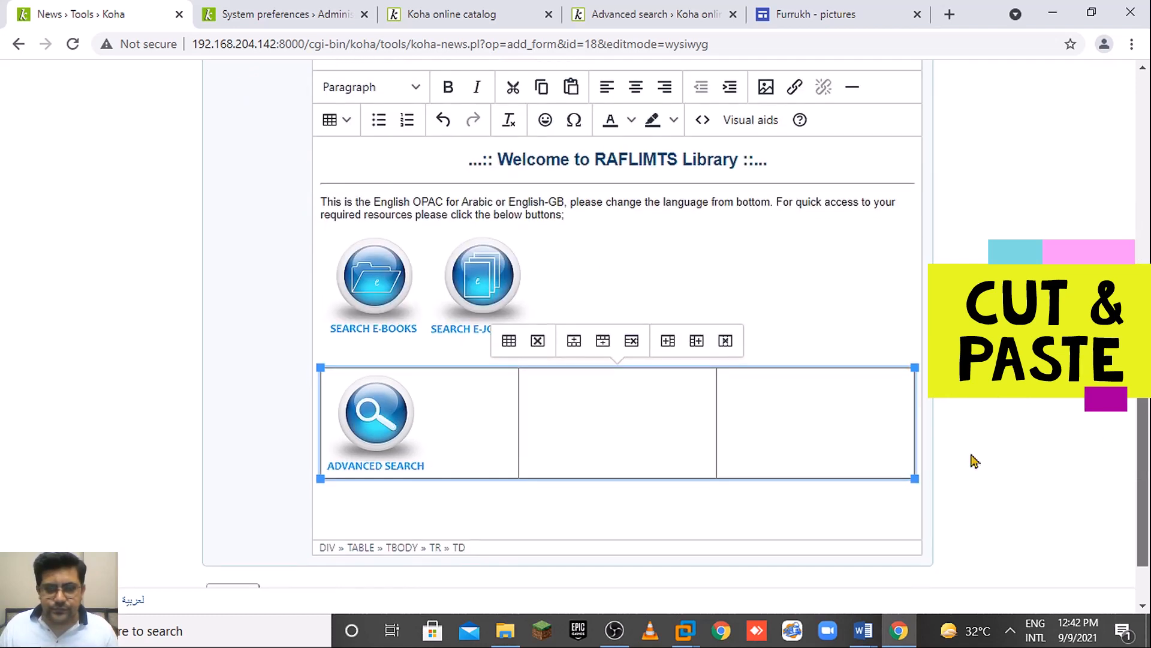
{"action": "left_click", "coordinate": [377, 427]}
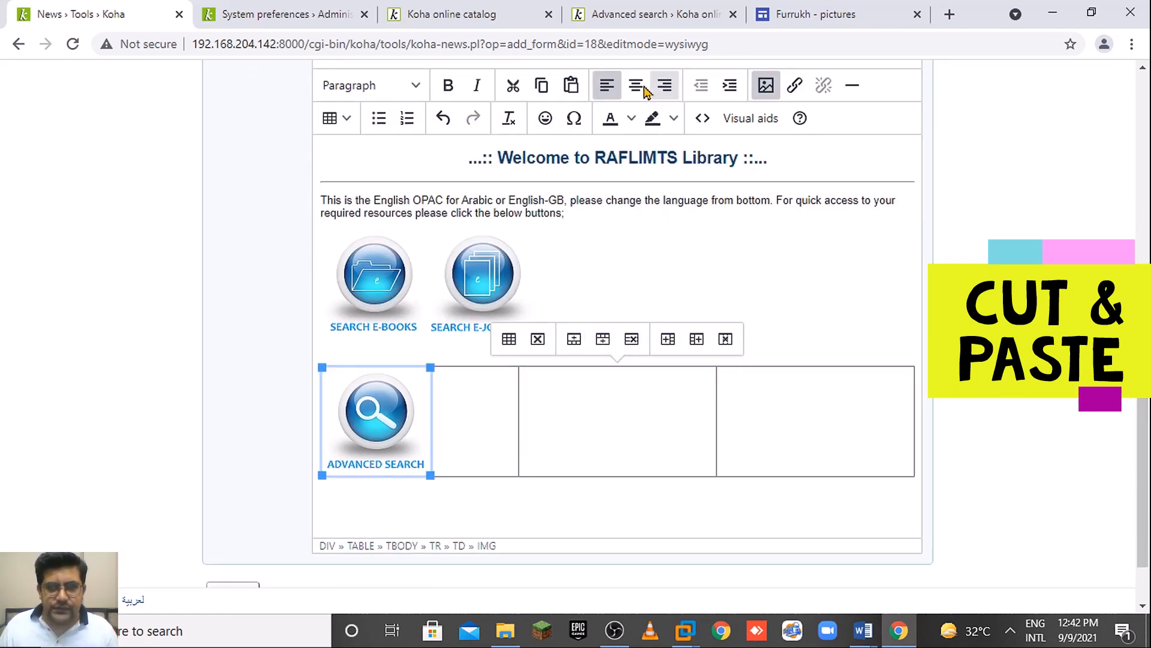
{"action": "left_click", "coordinate": [637, 87]}
Move SEARCH E-BOOKS and SEARCH E-JOURNALS into cells two and three, centred, and delete the blank line above.
{"action": "left_click", "coordinate": [377, 275]}
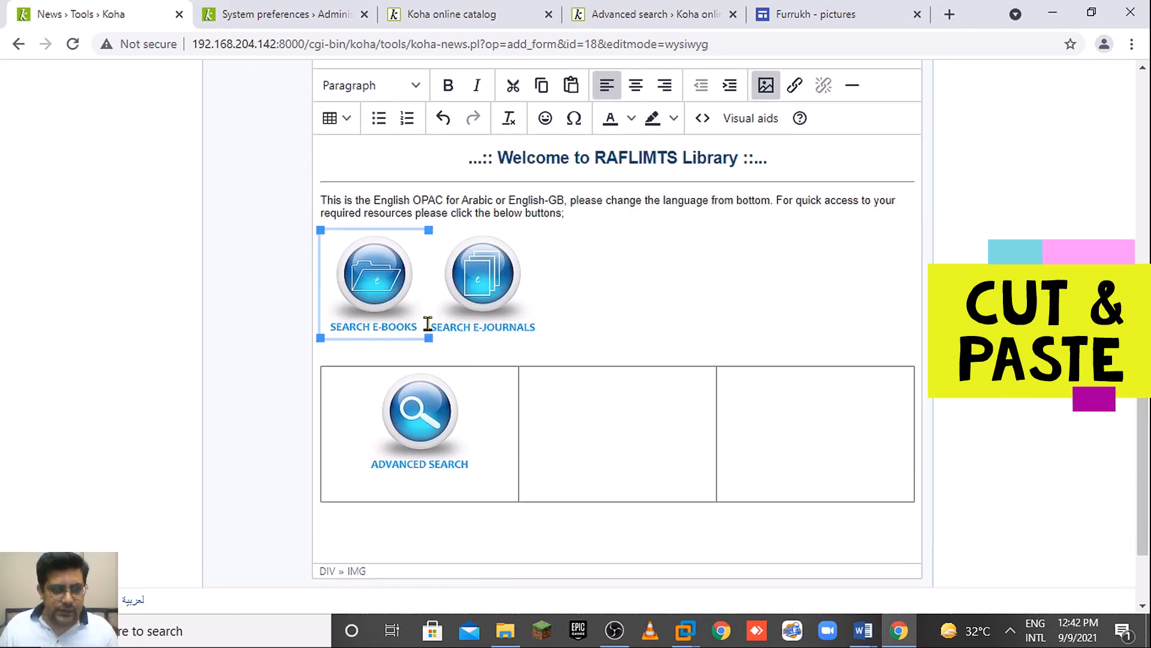
{"action": "key", "text": "ctrl+x"}
{"action": "left_click", "coordinate": [572, 414]}
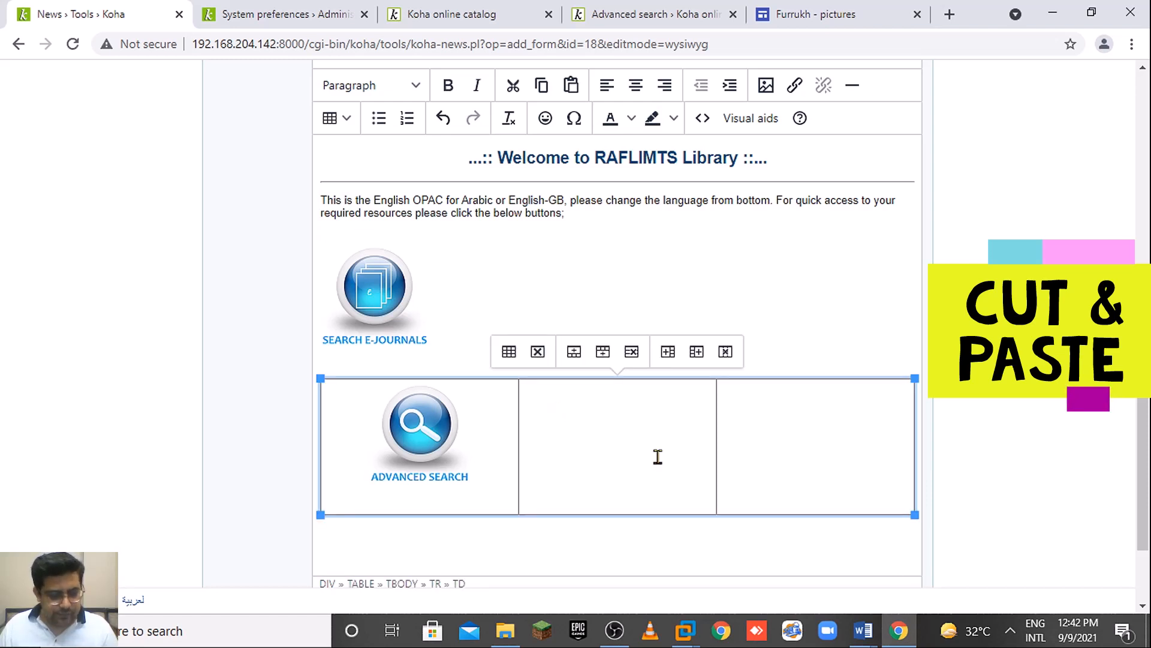
{"action": "key", "text": "ctrl+v"}
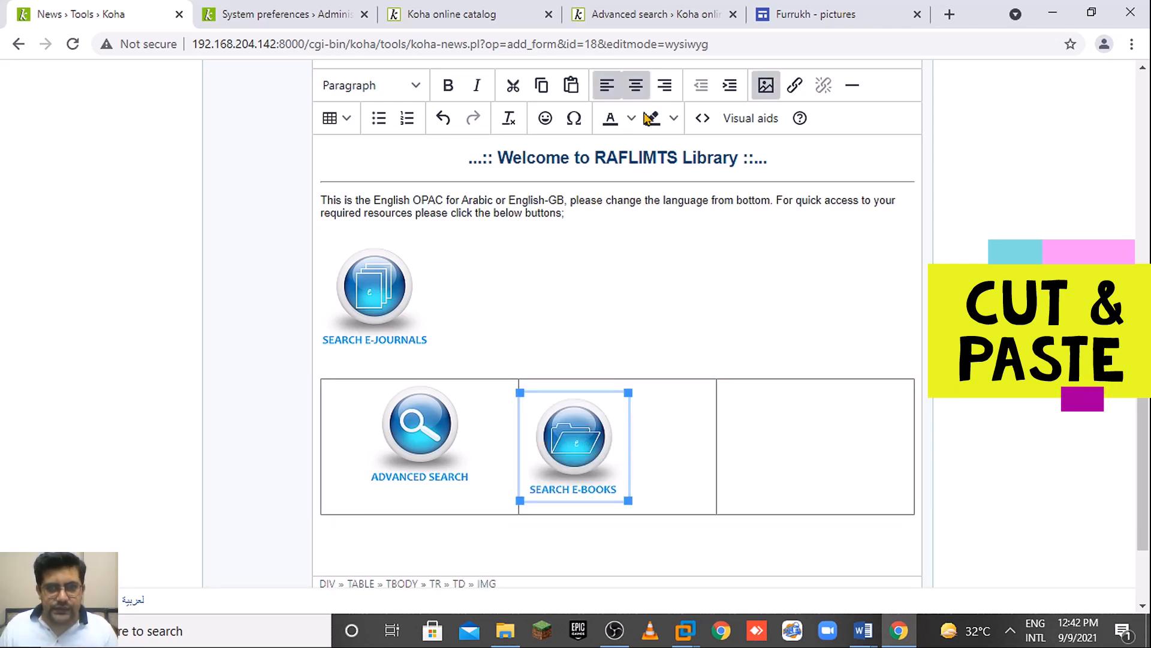
{"action": "left_click", "coordinate": [380, 291]}
{"action": "key", "text": "ctrl+x"}
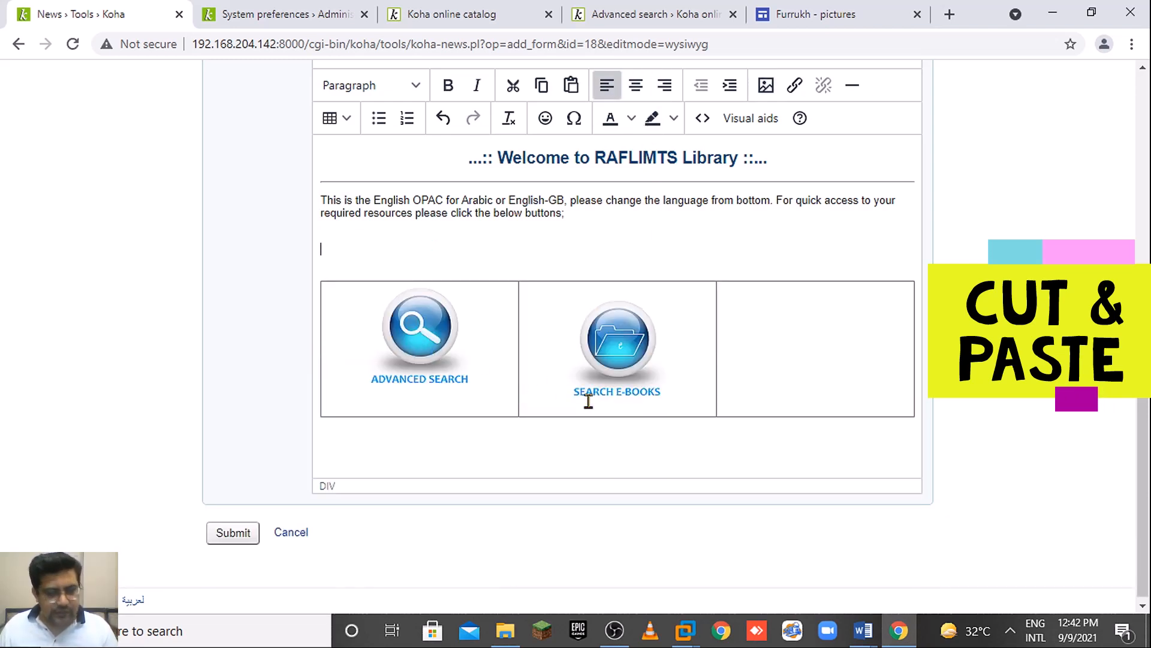
{"action": "left_click", "coordinate": [781, 331]}
{"action": "key", "text": "ctrl+v"}
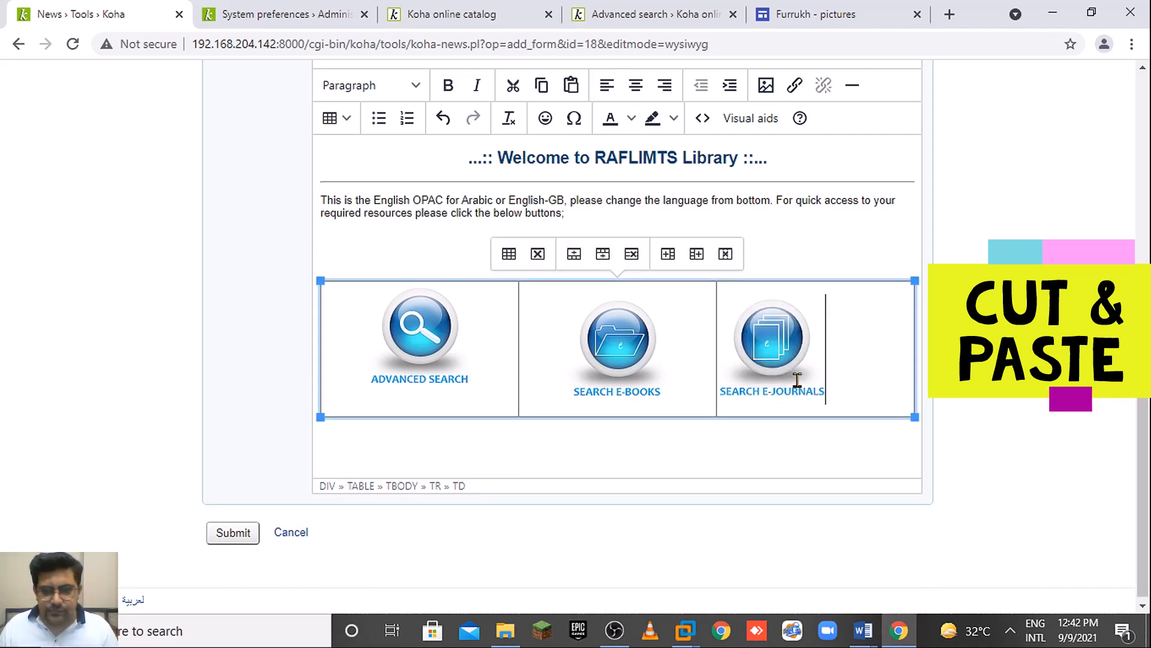
{"action": "left_click", "coordinate": [636, 85]}
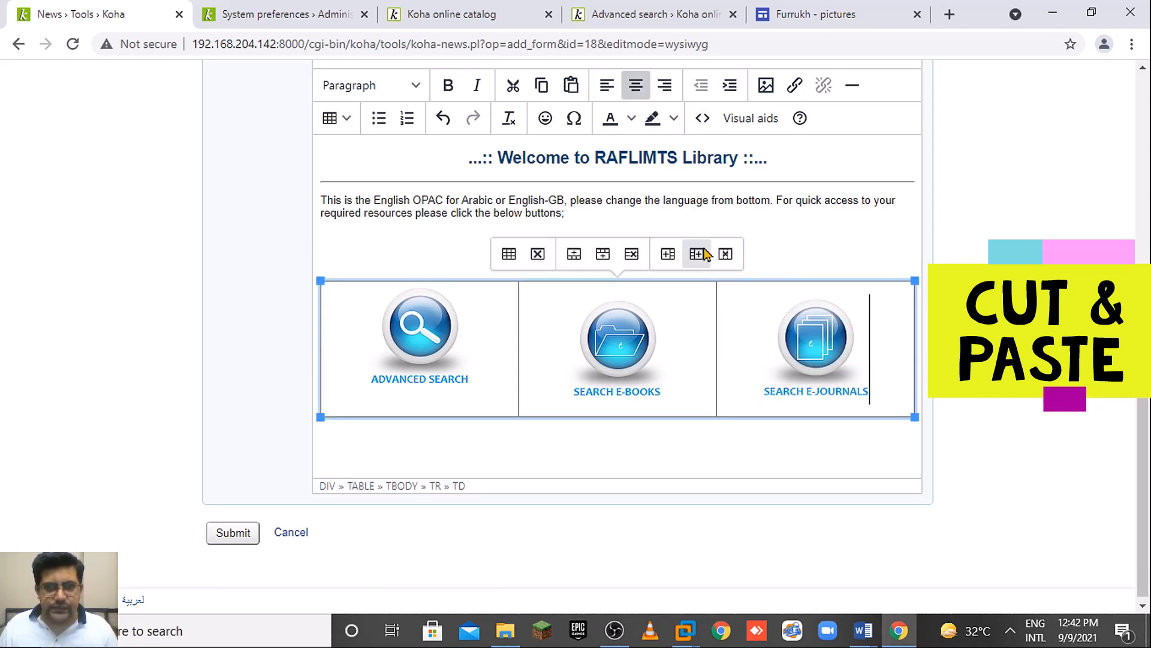
{"action": "left_click", "coordinate": [750, 251]}
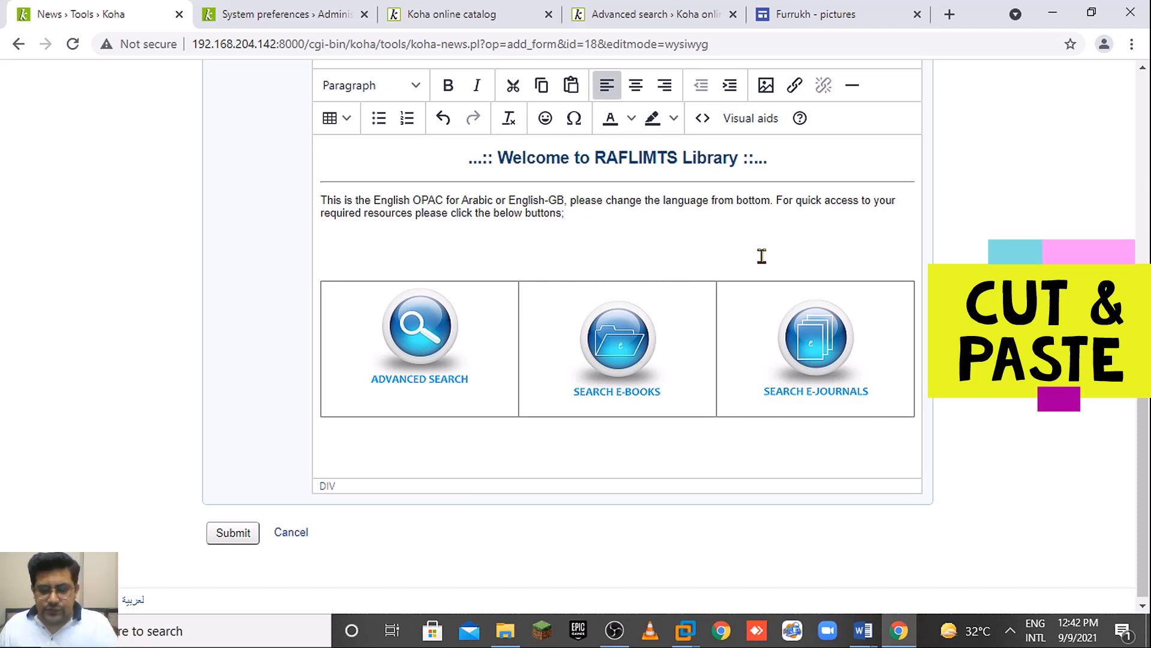
{"action": "key", "text": "BackSpace"}
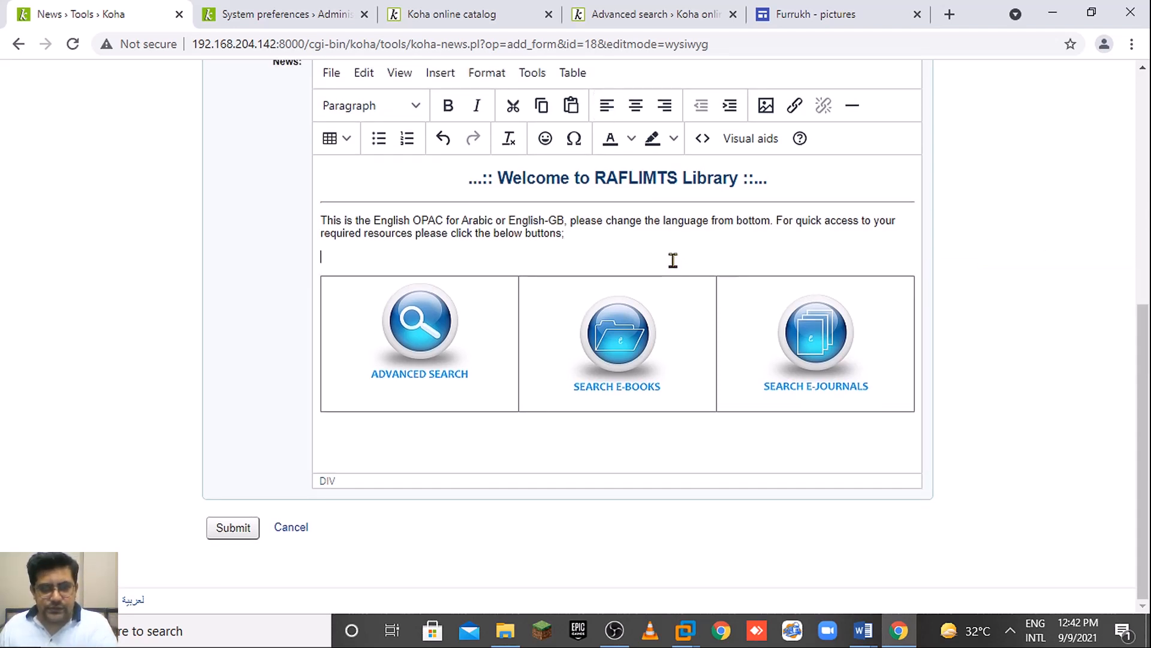
Remove the leftover blank line and set the intro paragraph's font to Helvetica.
{"action": "key", "text": "BackSpace"}
{"action": "left_click_drag", "start_coordinate": [583, 265], "coordinate": [312, 257]}
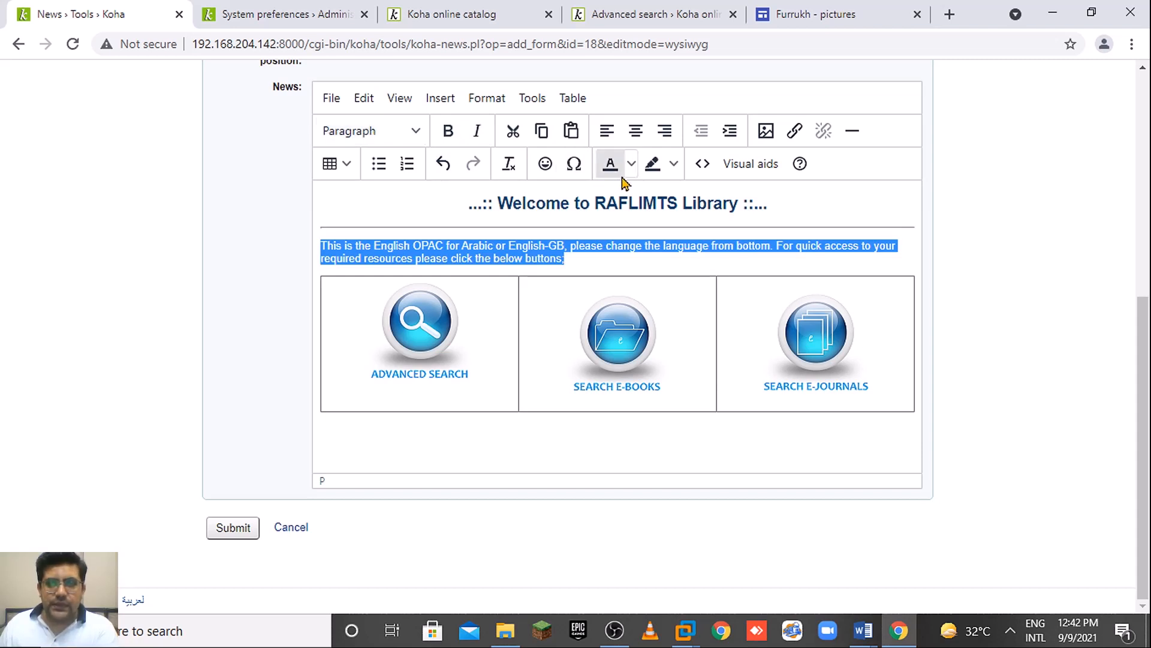
{"action": "left_click", "coordinate": [533, 99]}
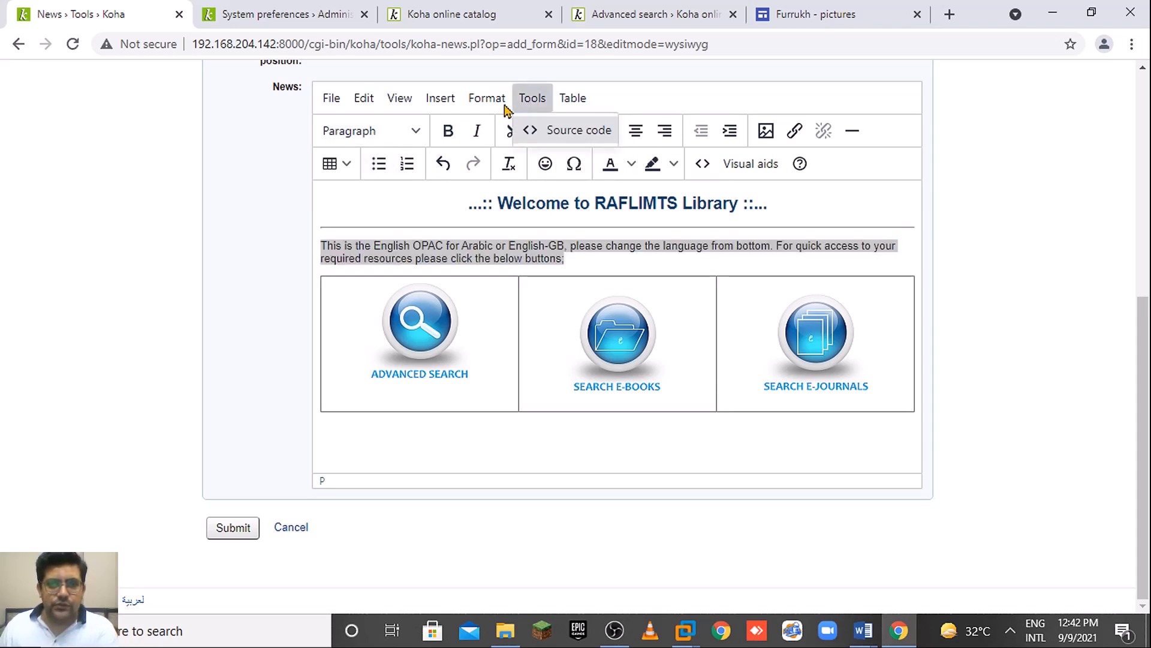
{"action": "mouse_move", "coordinate": [487, 99]}
{"action": "mouse_move", "coordinate": [528, 360]}
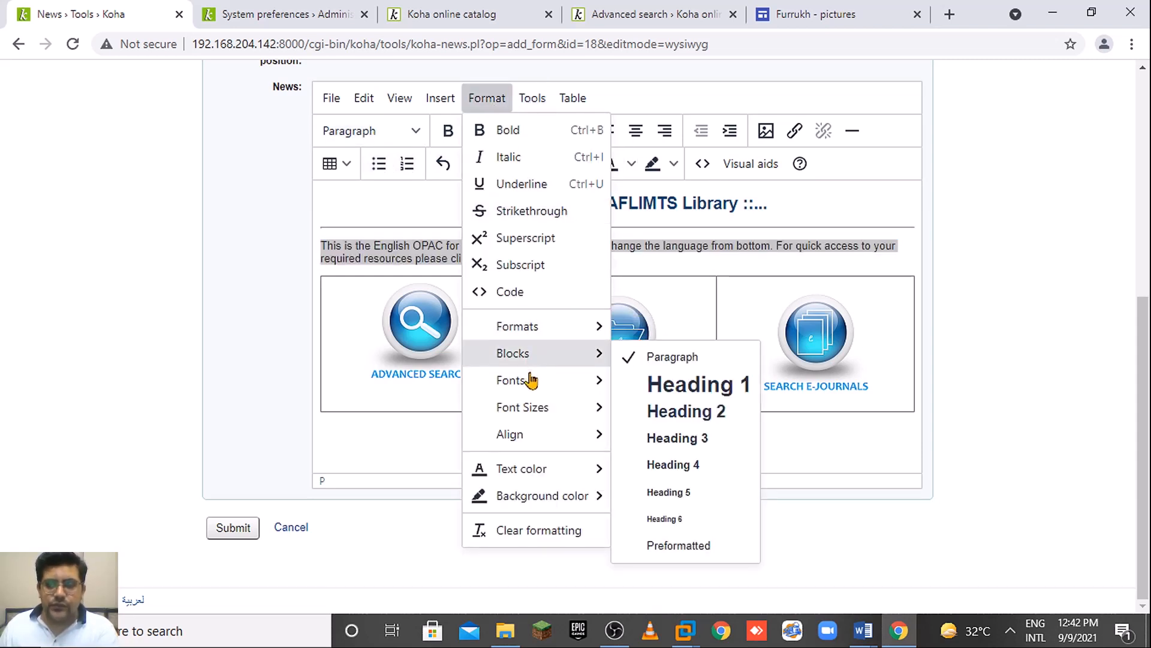
{"action": "mouse_move", "coordinate": [540, 385]}
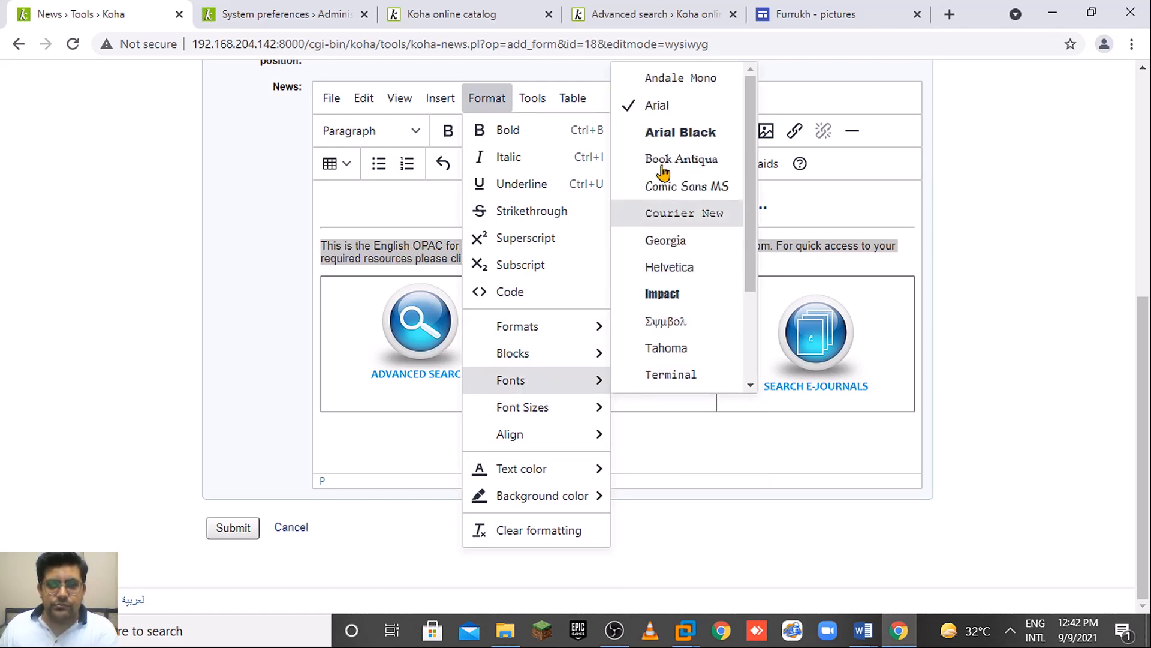
{"action": "left_click", "coordinate": [683, 274]}
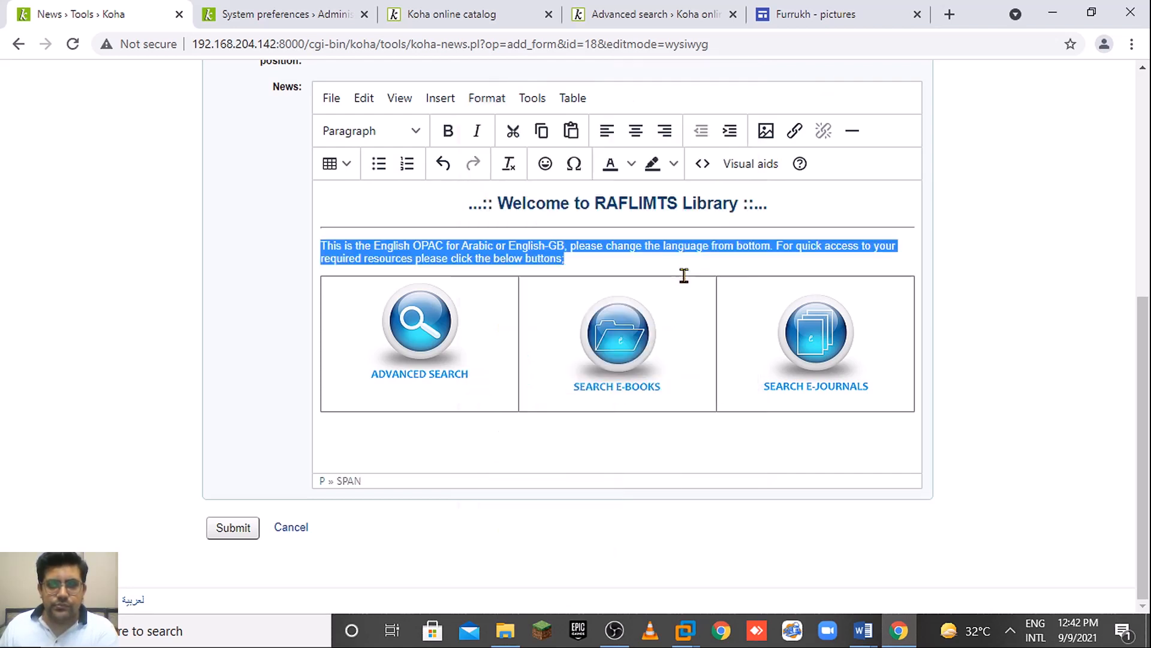
Look over the formatting options again without changing anything, then select the search-button table.
{"action": "left_click", "coordinate": [440, 100]}
{"action": "mouse_move", "coordinate": [488, 98]}
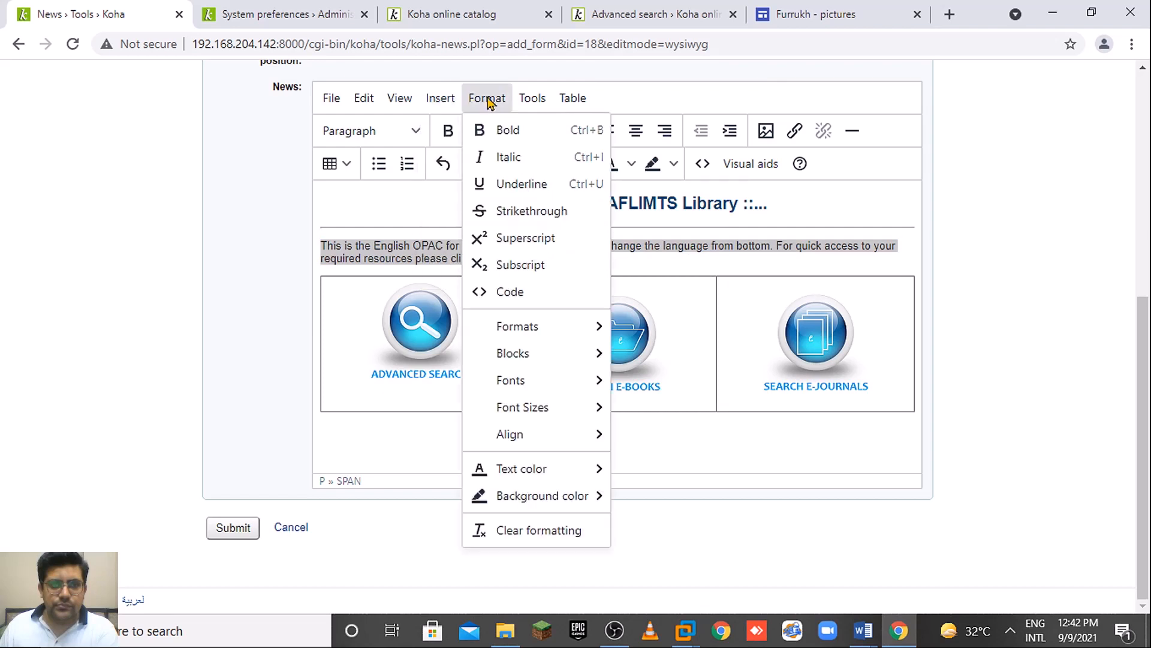
{"action": "mouse_move", "coordinate": [544, 439]}
{"action": "mouse_move", "coordinate": [470, 333]}
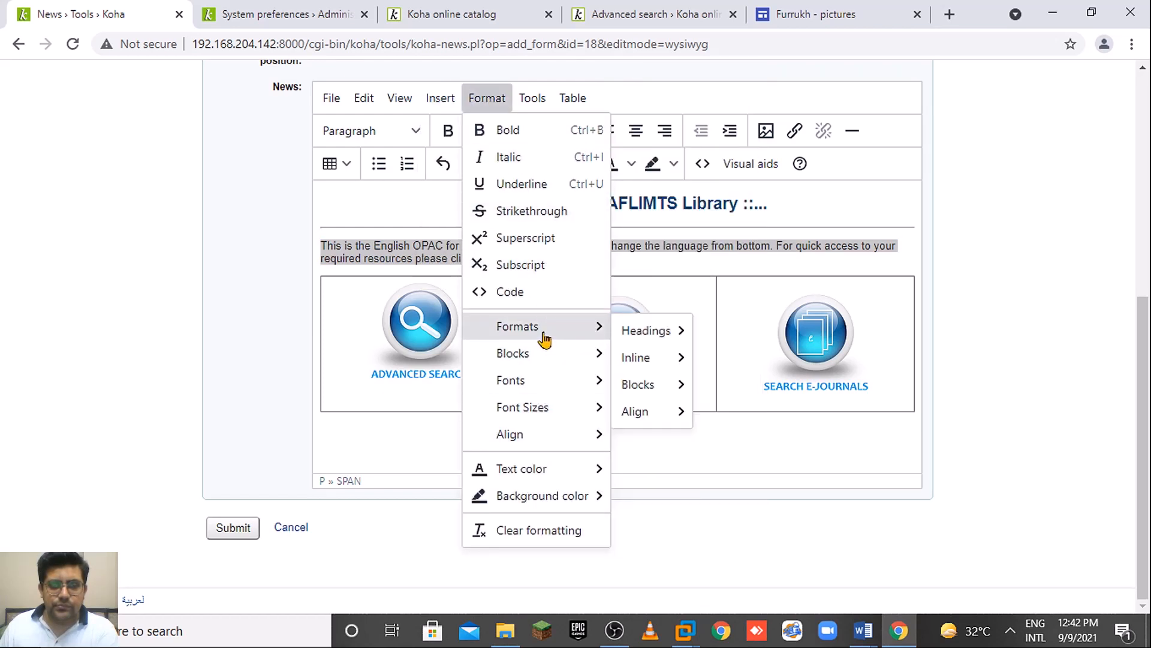
{"action": "mouse_move", "coordinate": [647, 331]}
{"action": "mouse_move", "coordinate": [545, 358]}
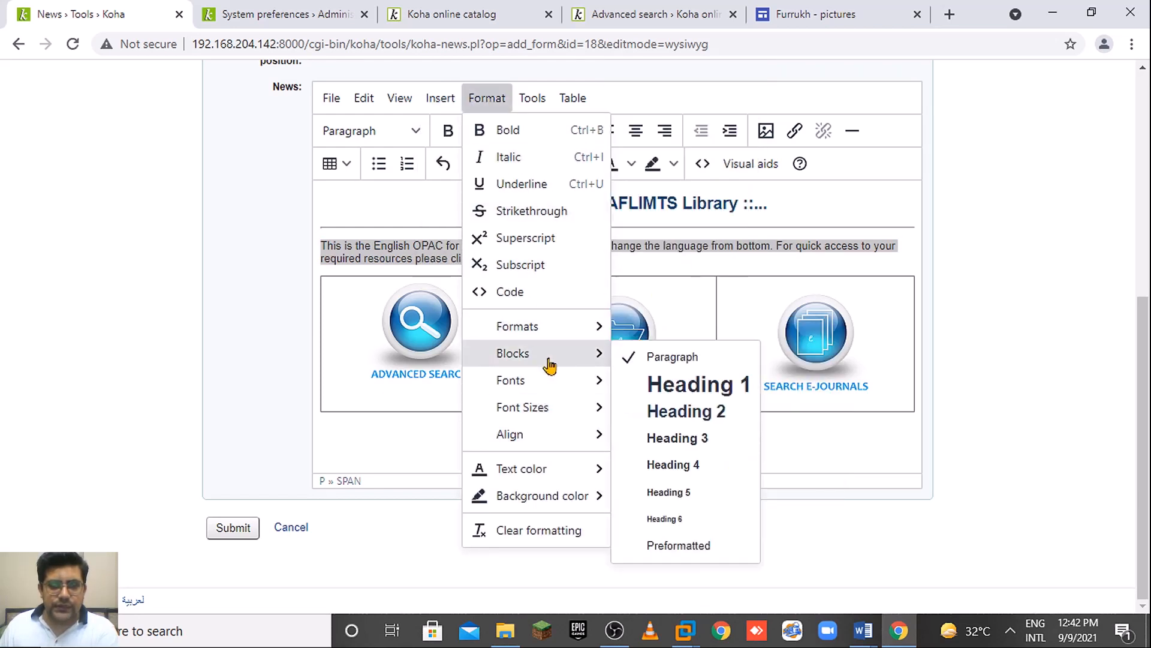
{"action": "left_click", "coordinate": [898, 446]}
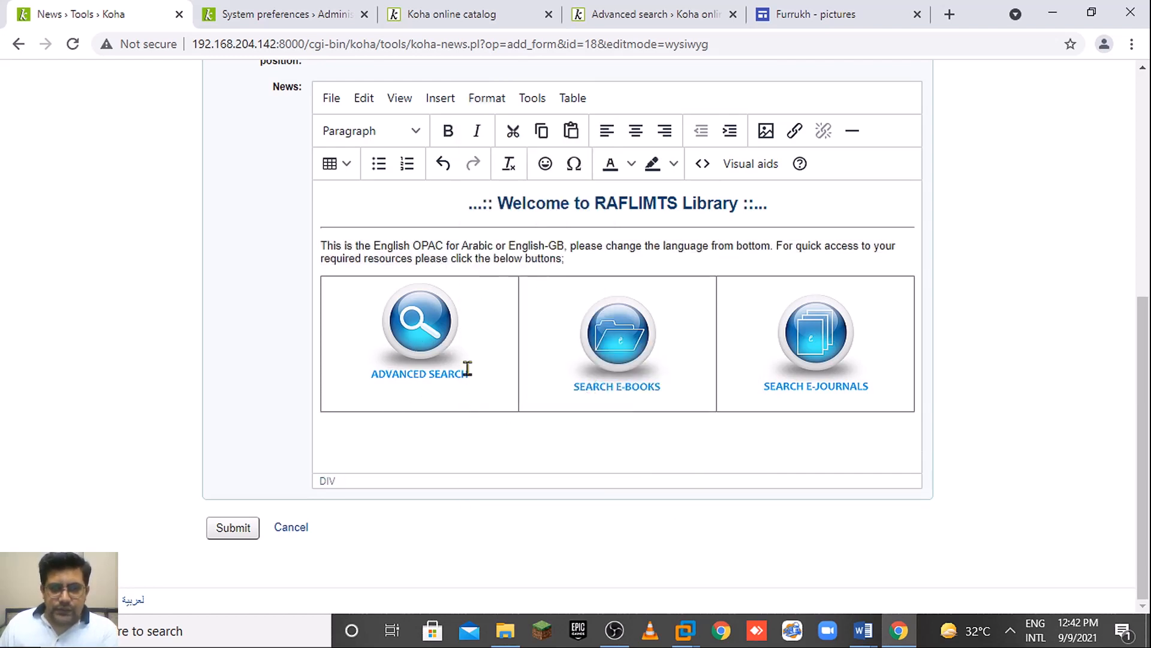
{"action": "left_click", "coordinate": [513, 398]}
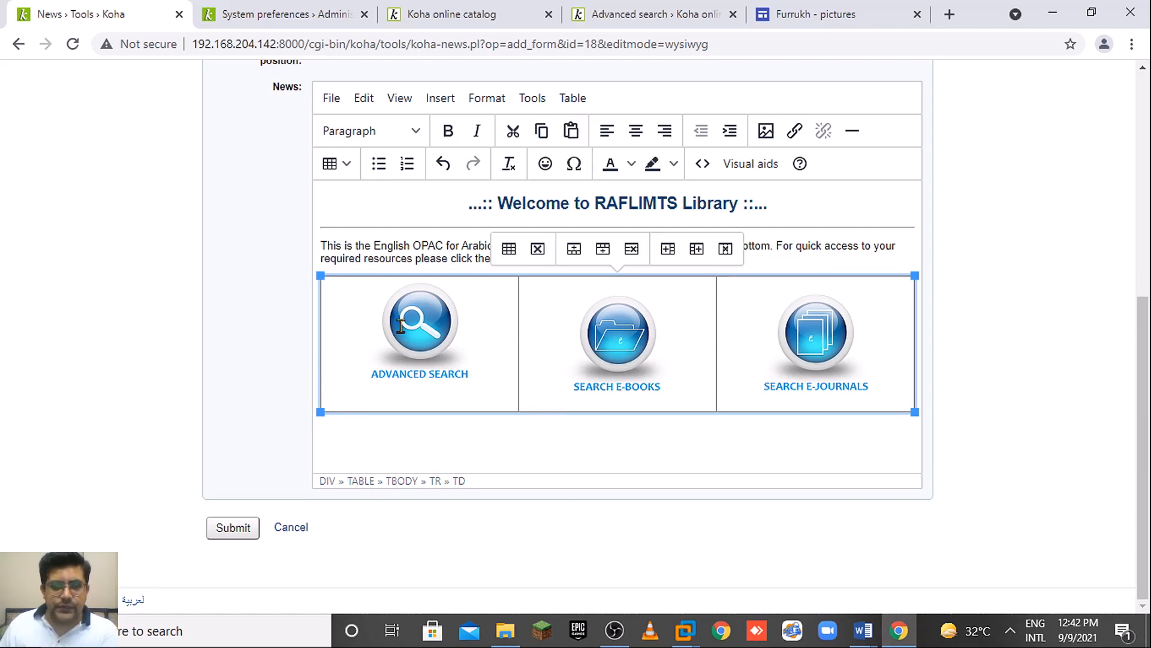
Set the search-button table's border colour to white (#ffffff) under Table properties › Advanced and save.
{"action": "left_click", "coordinate": [530, 98]}
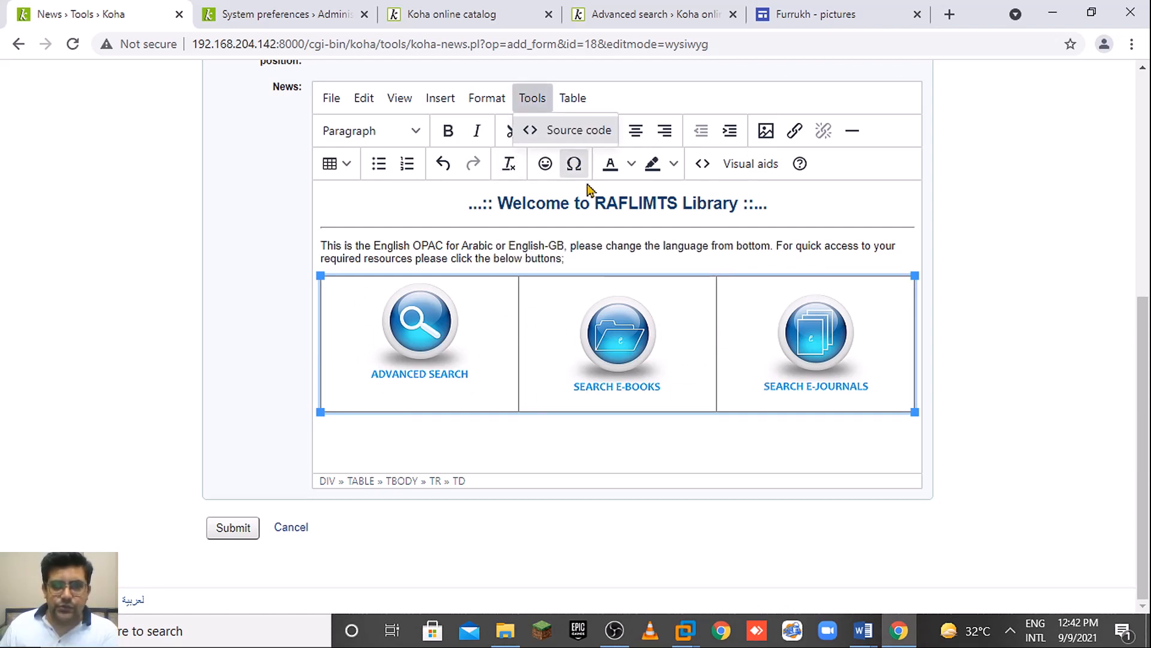
{"action": "left_click", "coordinate": [572, 98]}
{"action": "left_click", "coordinate": [575, 99]}
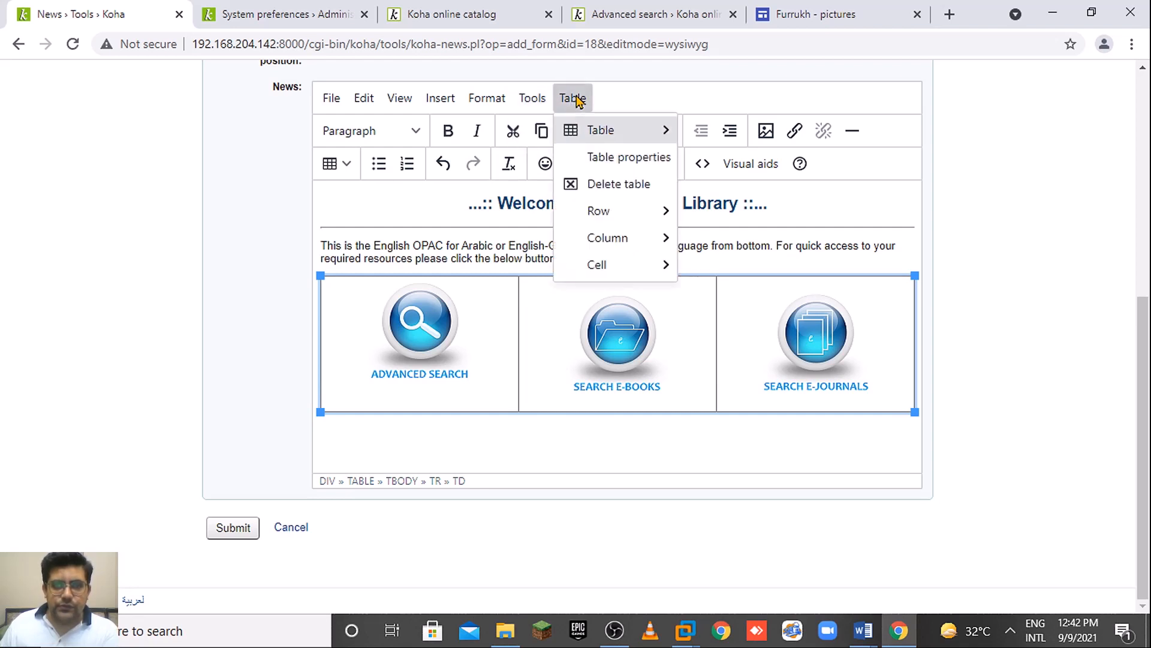
{"action": "left_click", "coordinate": [627, 159]}
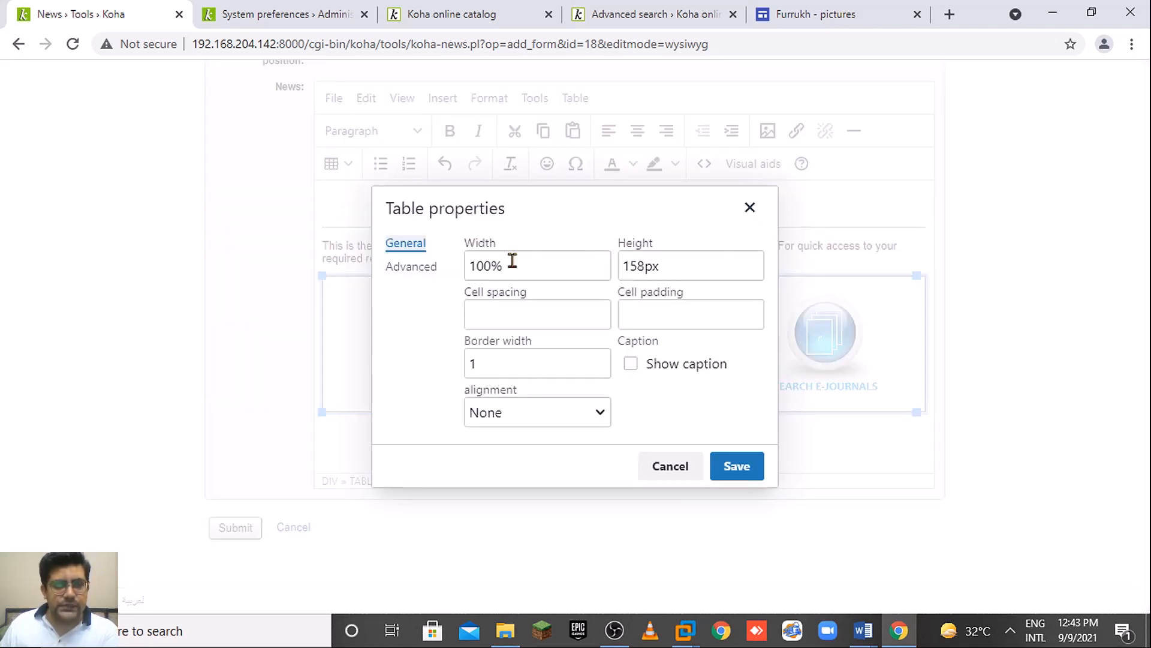
{"action": "left_click", "coordinate": [420, 271]}
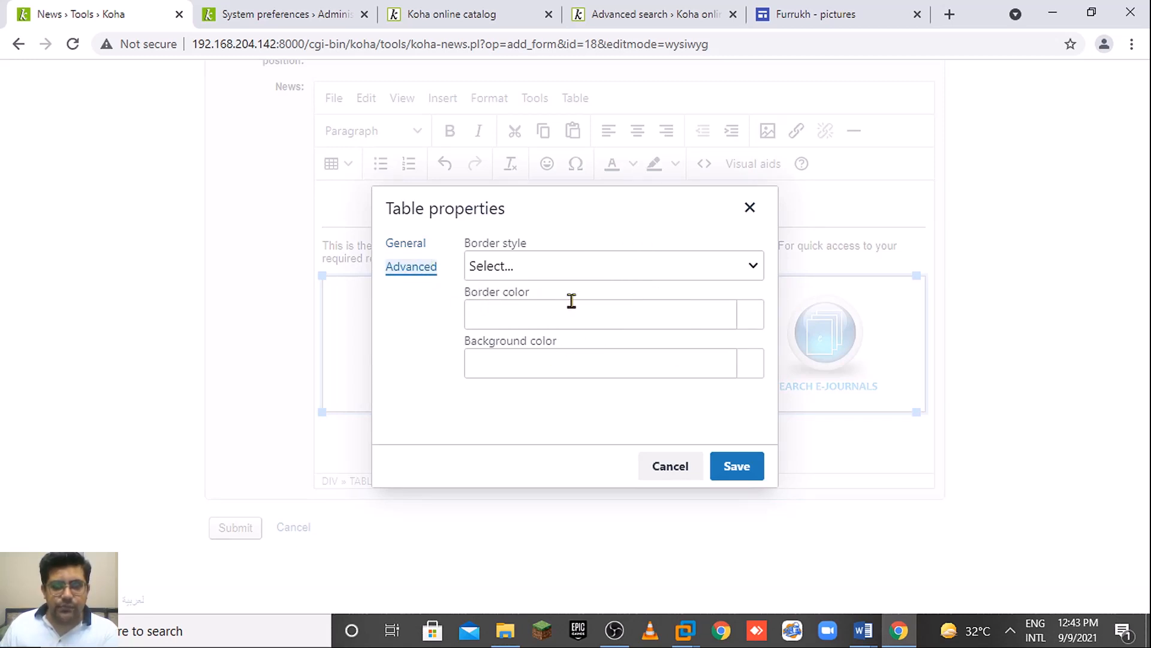
{"action": "left_click", "coordinate": [751, 317]}
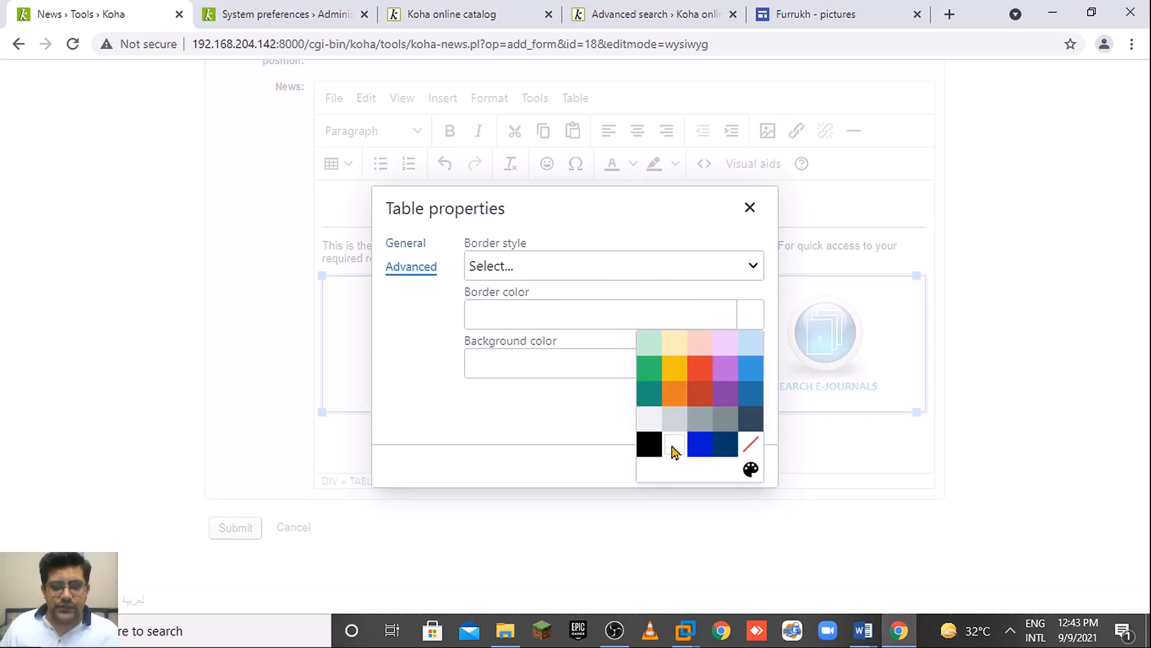
{"action": "left_click", "coordinate": [674, 445]}
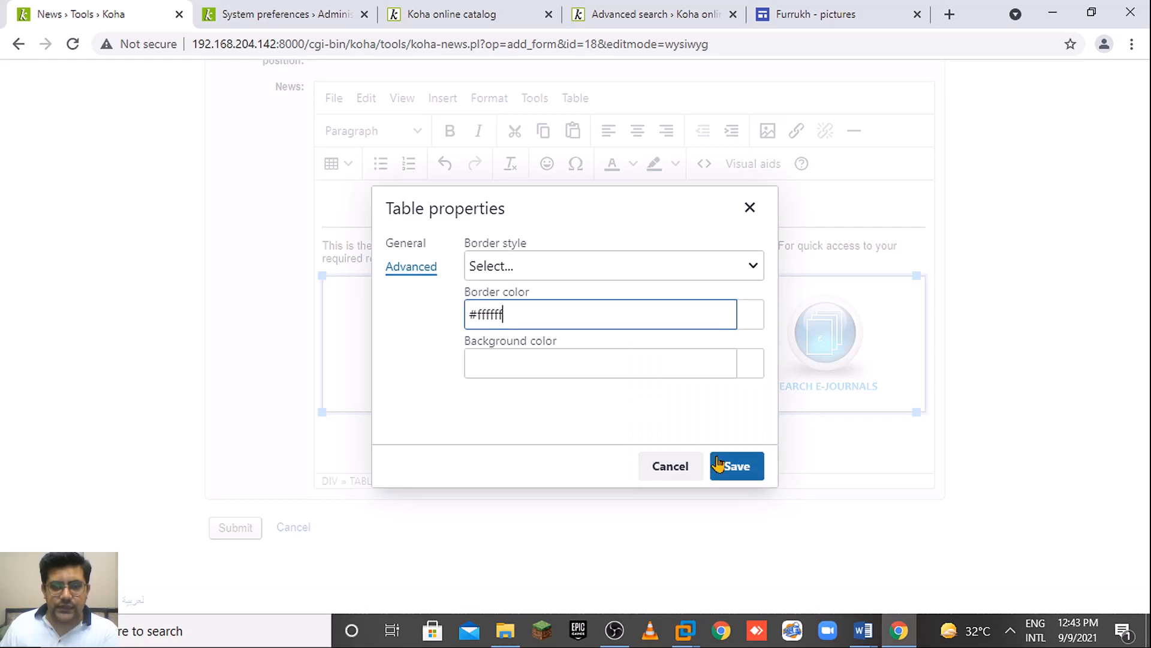
{"action": "left_click", "coordinate": [748, 319]}
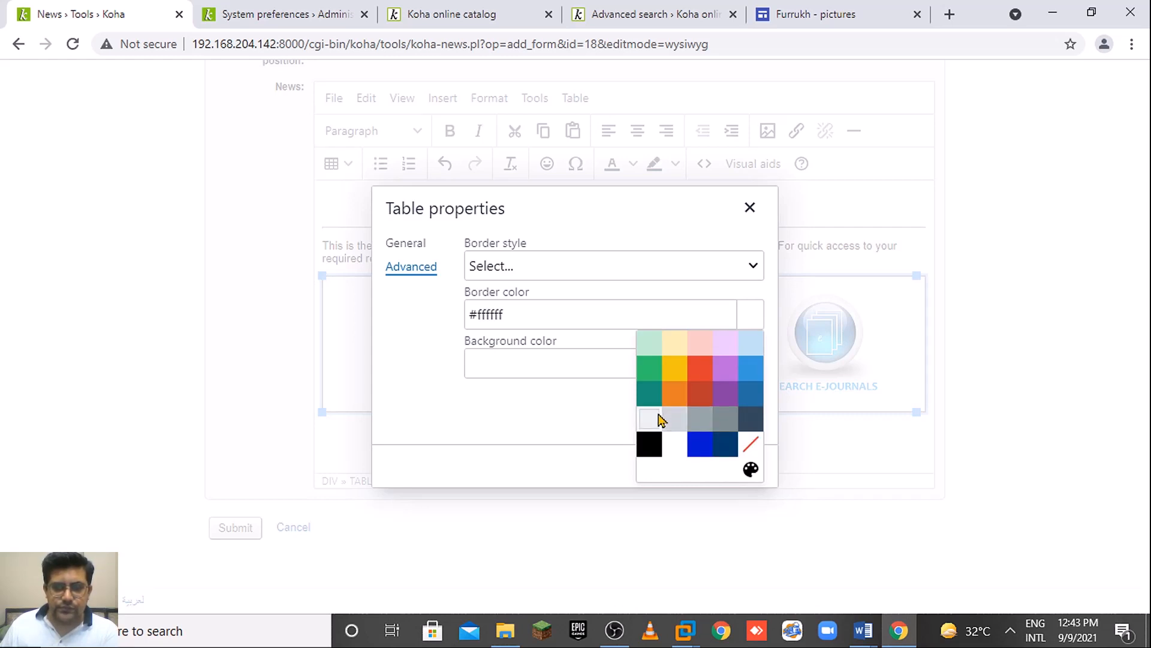
{"action": "left_click", "coordinate": [670, 449]}
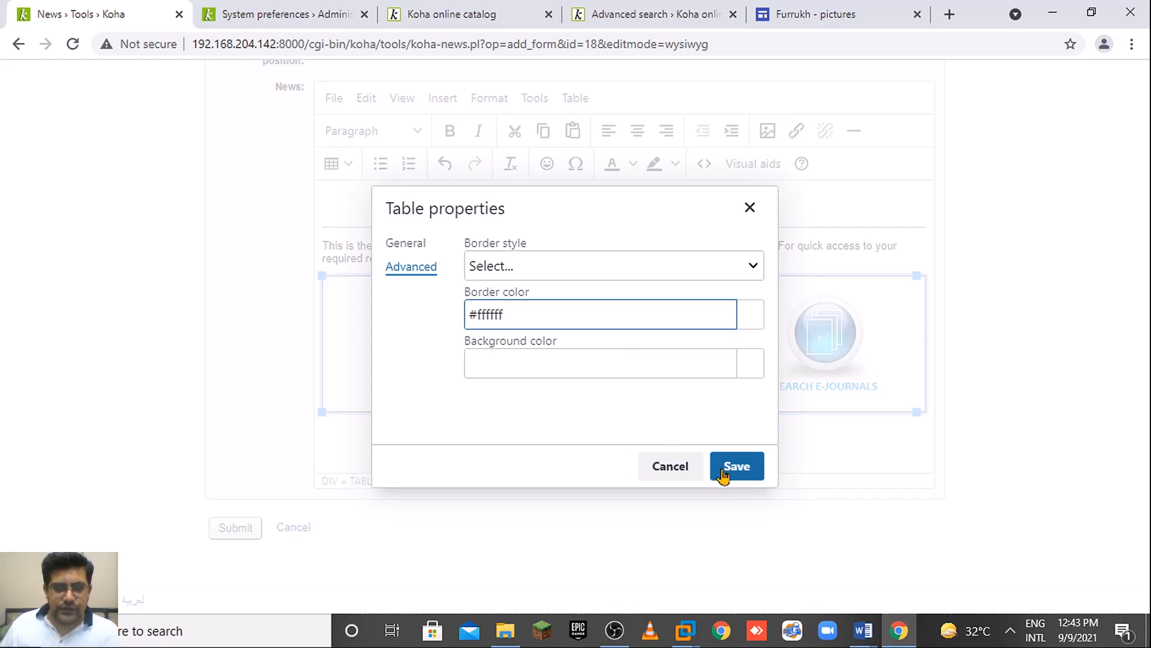
{"action": "left_click", "coordinate": [742, 476]}
{"action": "left_click", "coordinate": [594, 464]}
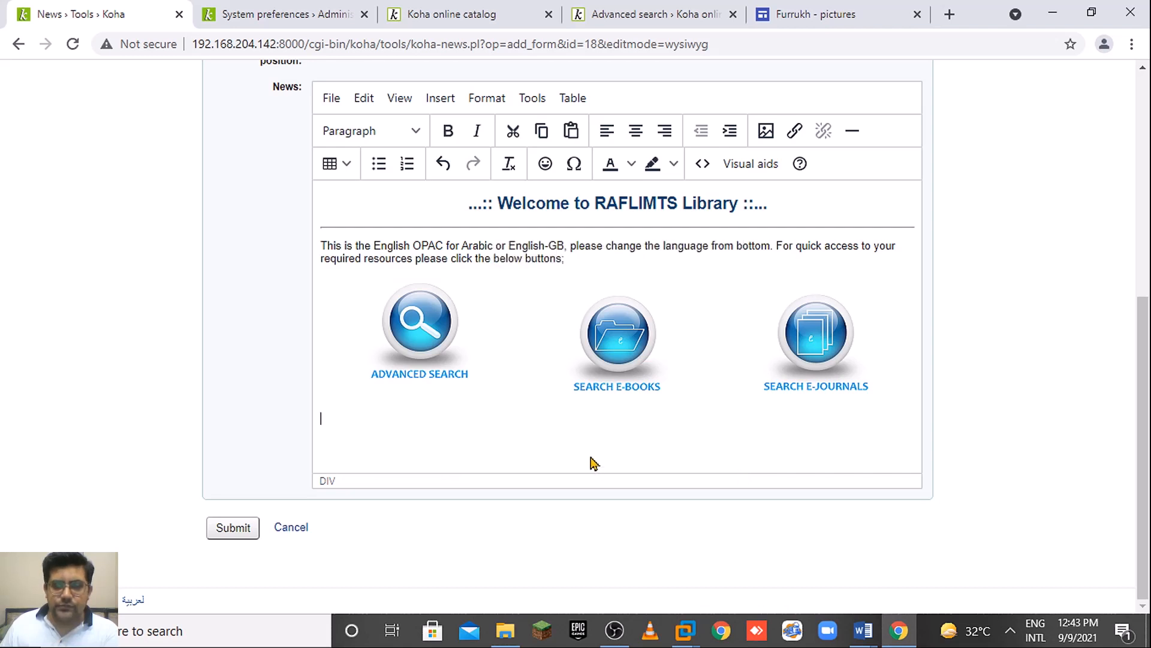
Set the table's Border style to None, clear the #ffffff border colour, and save.
{"action": "left_click", "coordinate": [508, 312]}
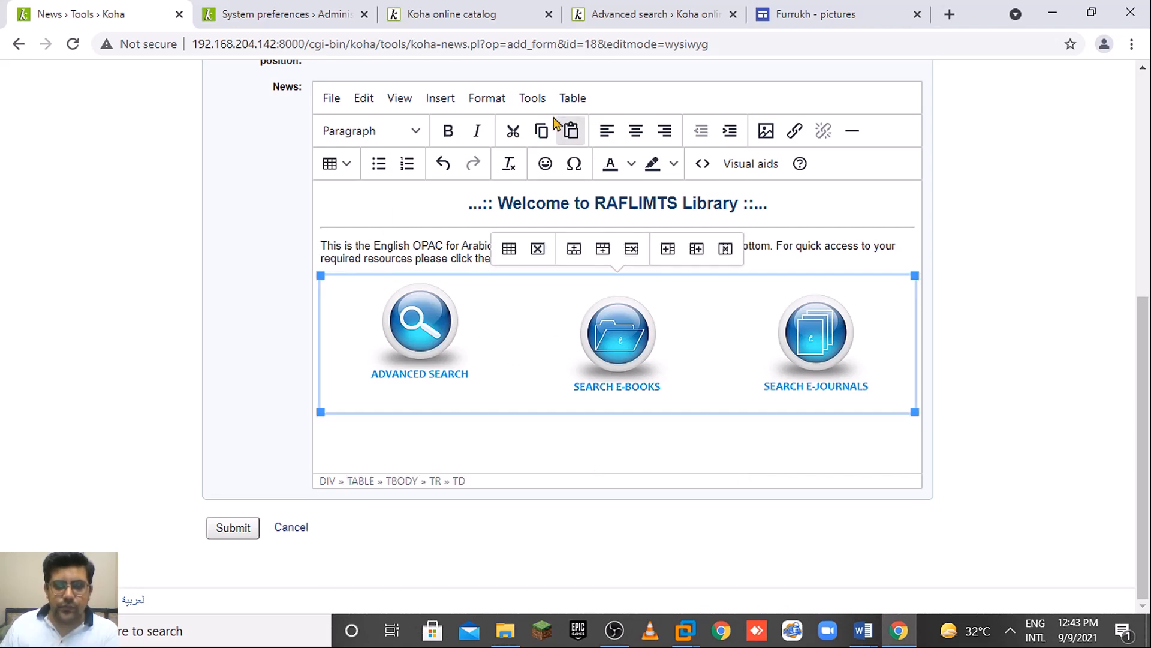
{"action": "left_click", "coordinate": [532, 97]}
{"action": "left_click", "coordinate": [573, 98]}
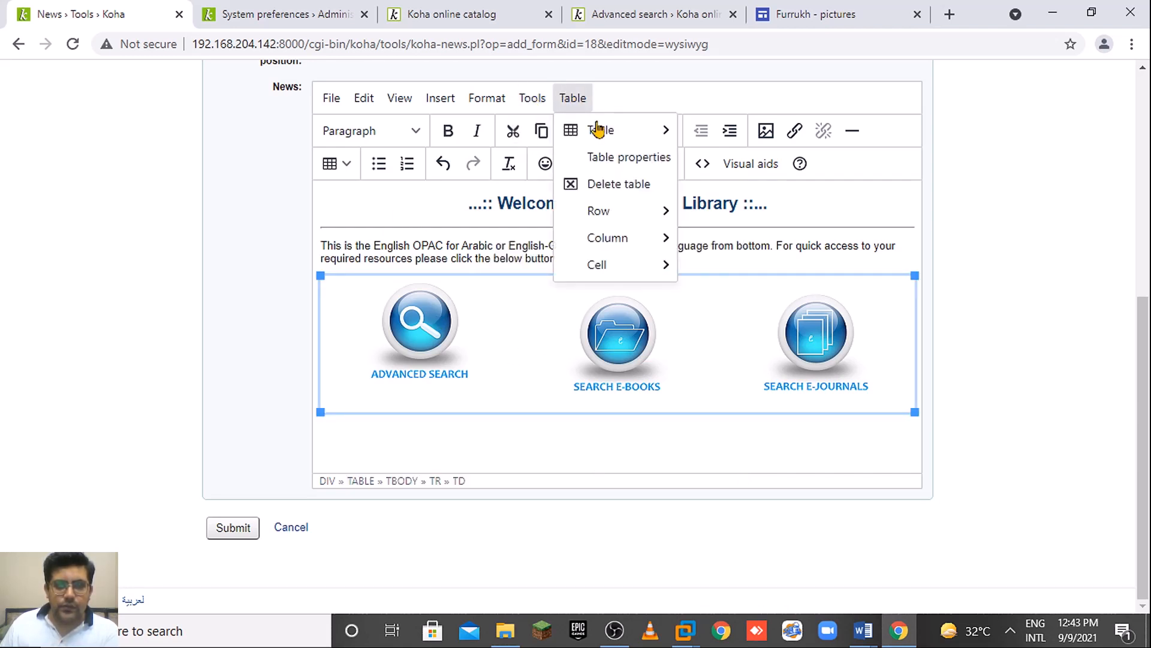
{"action": "left_click", "coordinate": [623, 159]}
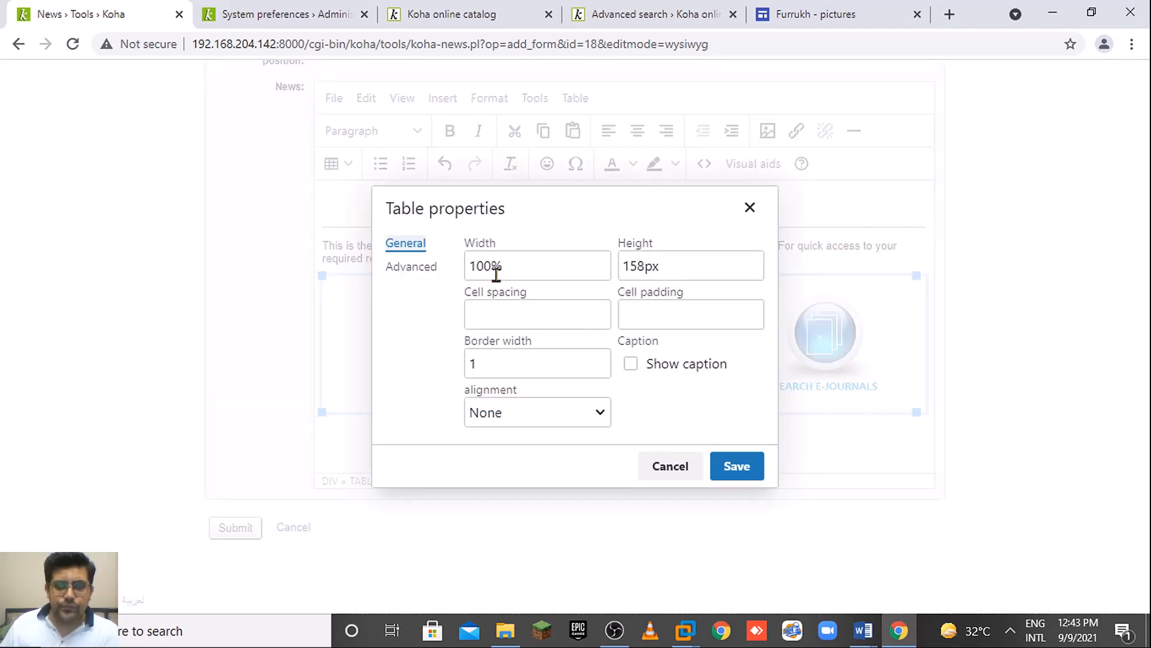
{"action": "left_click", "coordinate": [424, 269]}
{"action": "left_click", "coordinate": [418, 251]}
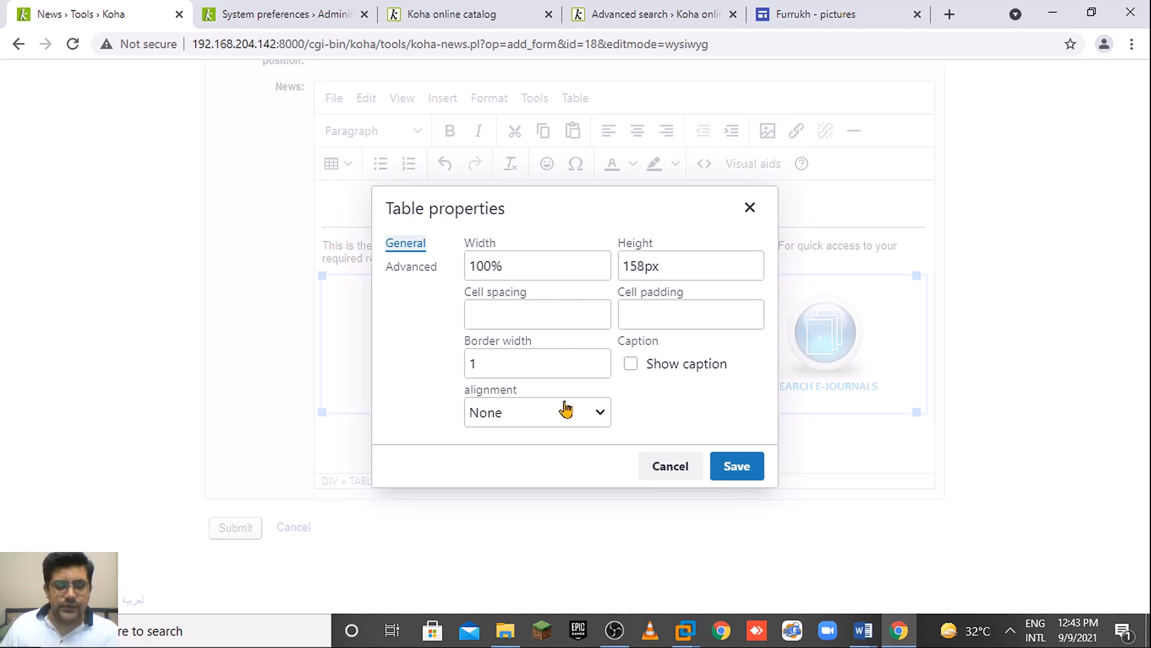
{"action": "left_click", "coordinate": [406, 271]}
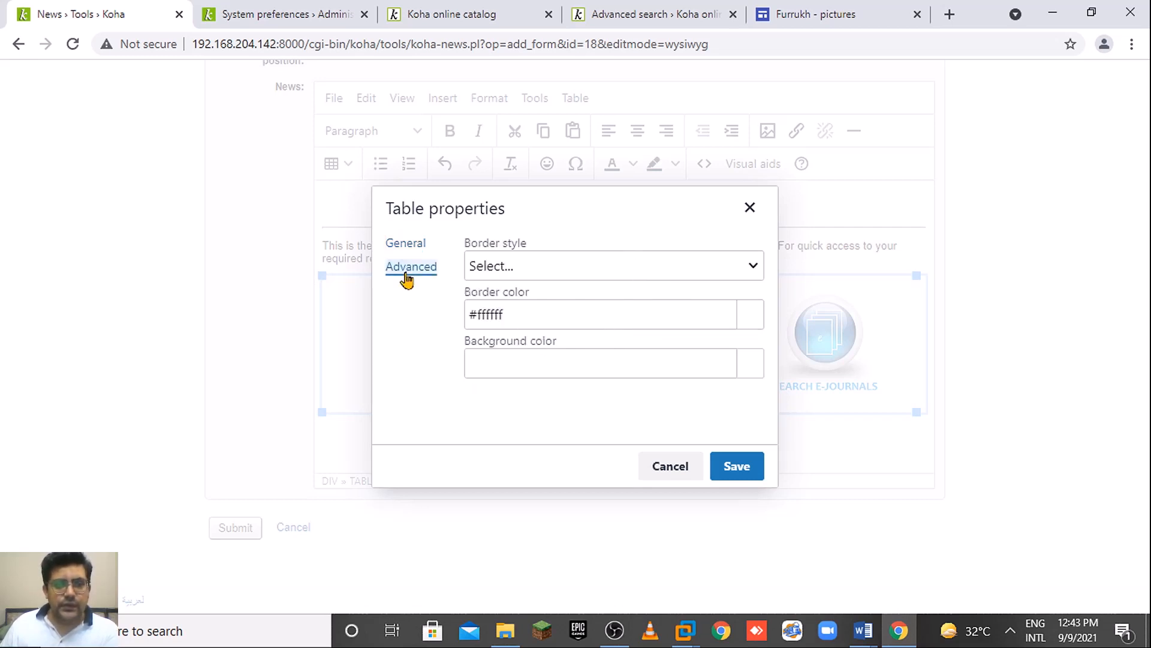
{"action": "left_click", "coordinate": [514, 264]}
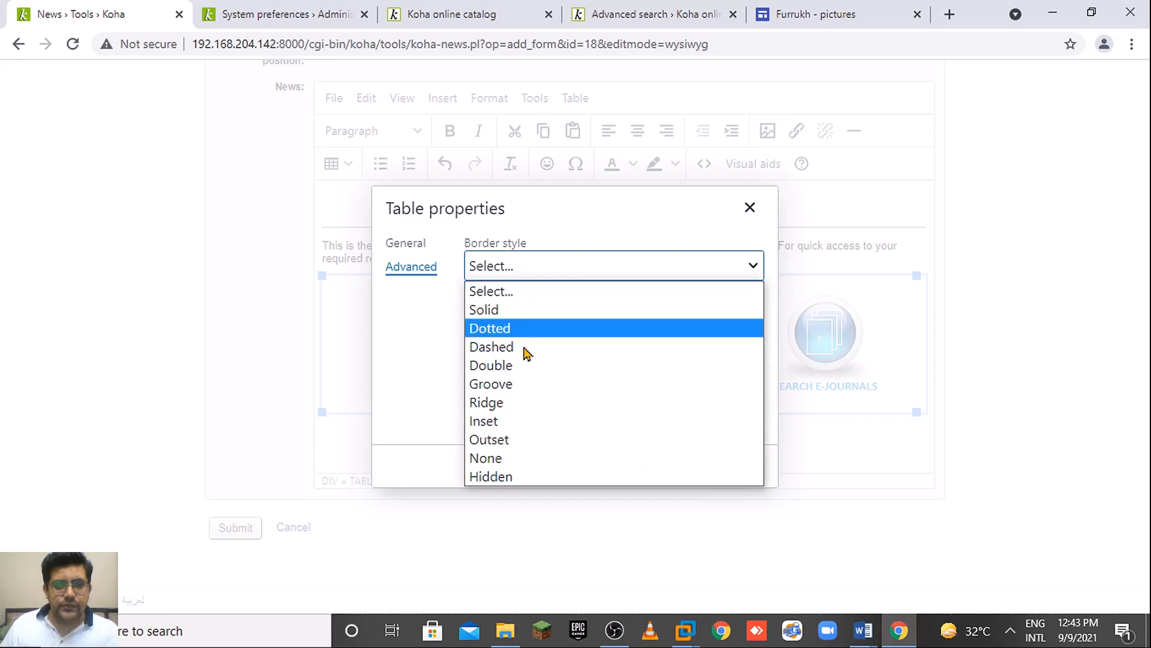
{"action": "left_click", "coordinate": [548, 458]}
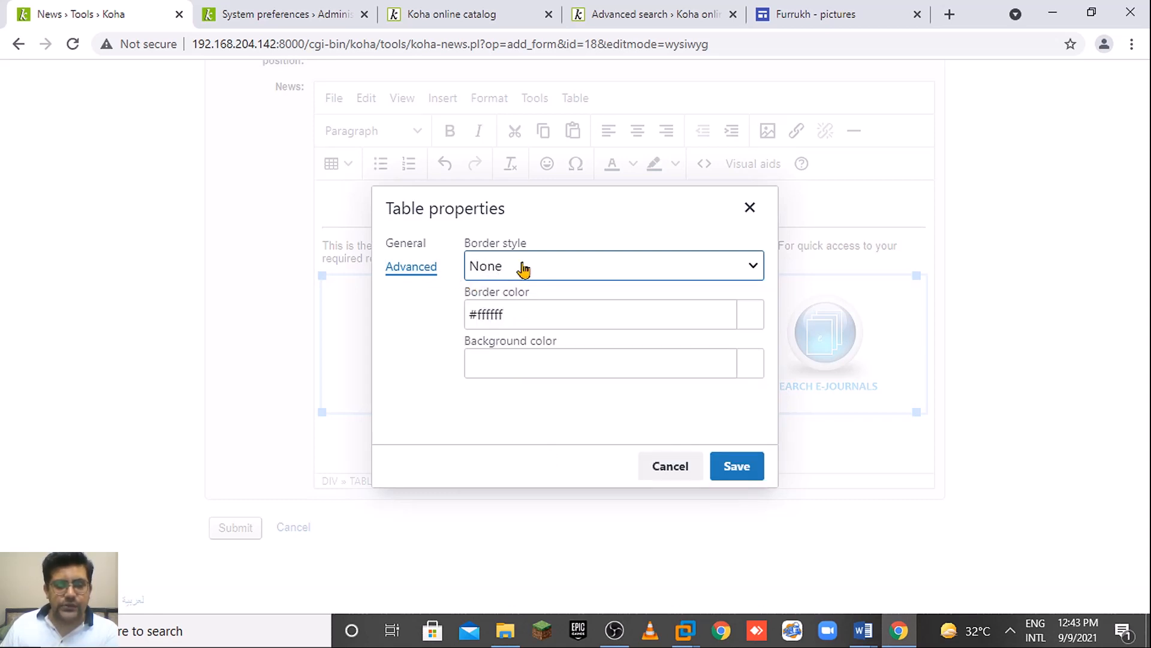
{"action": "left_click_drag", "start_coordinate": [511, 314], "coordinate": [462, 316]}
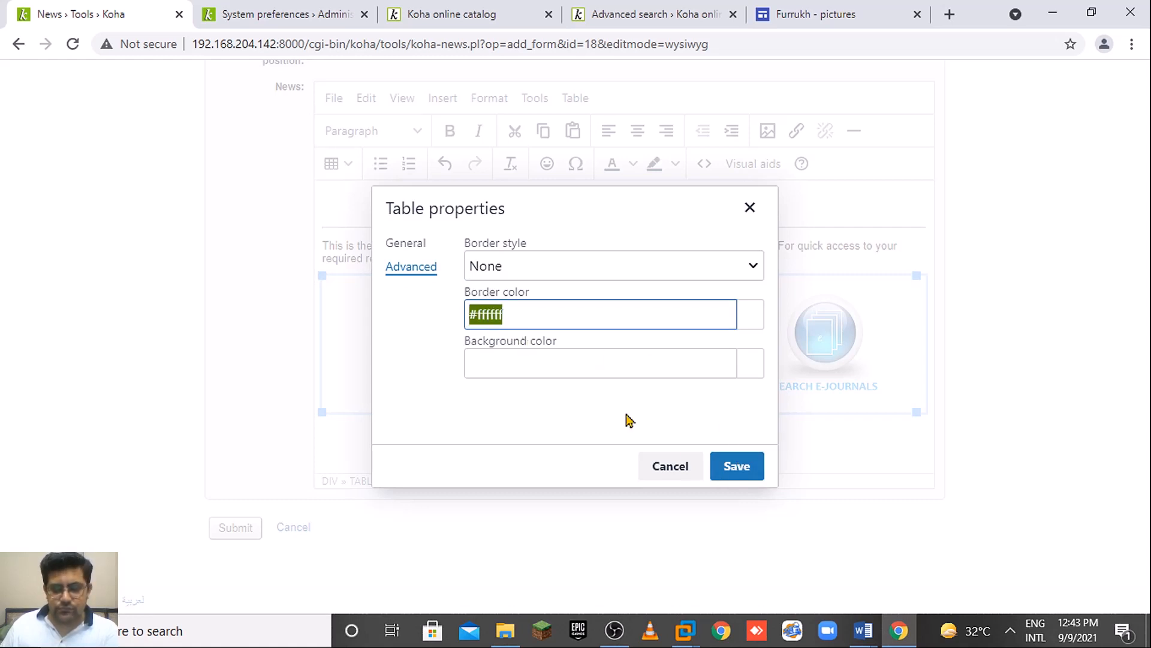
{"action": "key", "text": "BackSpace"}
{"action": "left_click", "coordinate": [728, 466]}
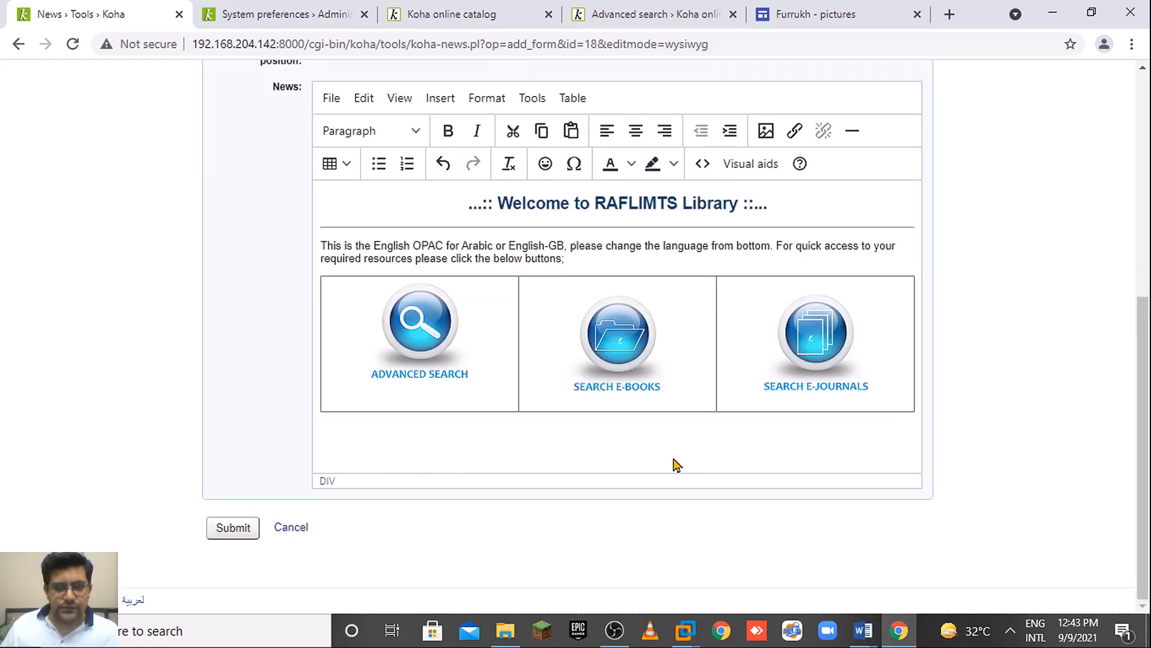
In the table's advanced properties, clear Border style, choose white Border color, and save.
{"action": "left_click", "coordinate": [467, 298]}
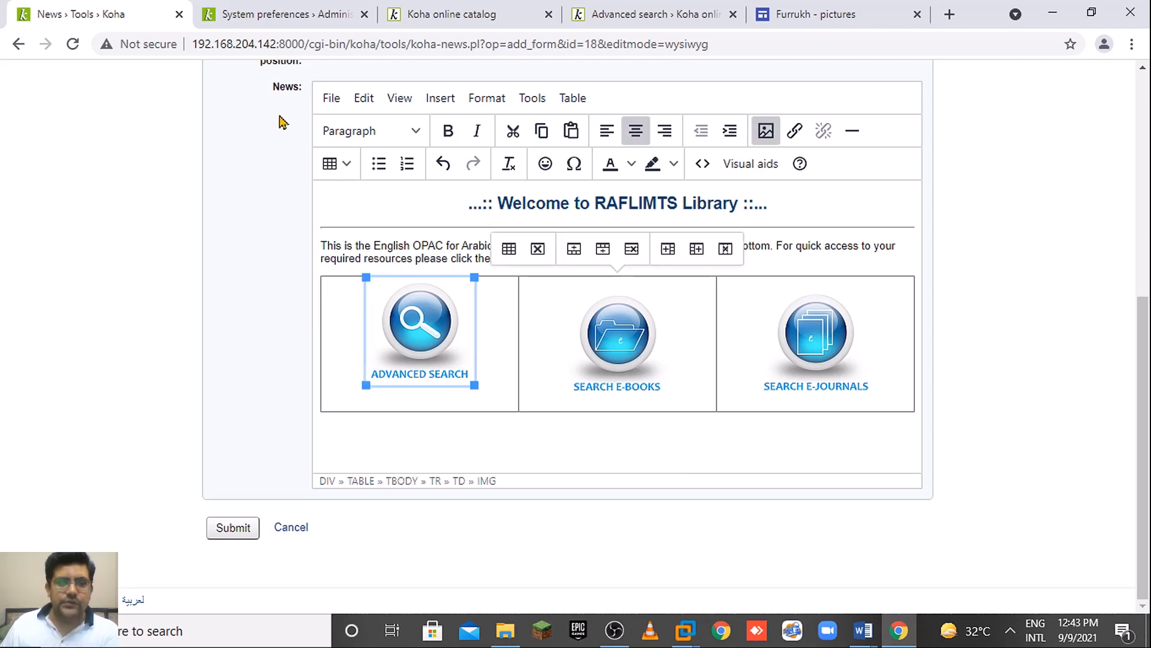
{"action": "left_click", "coordinate": [505, 403]}
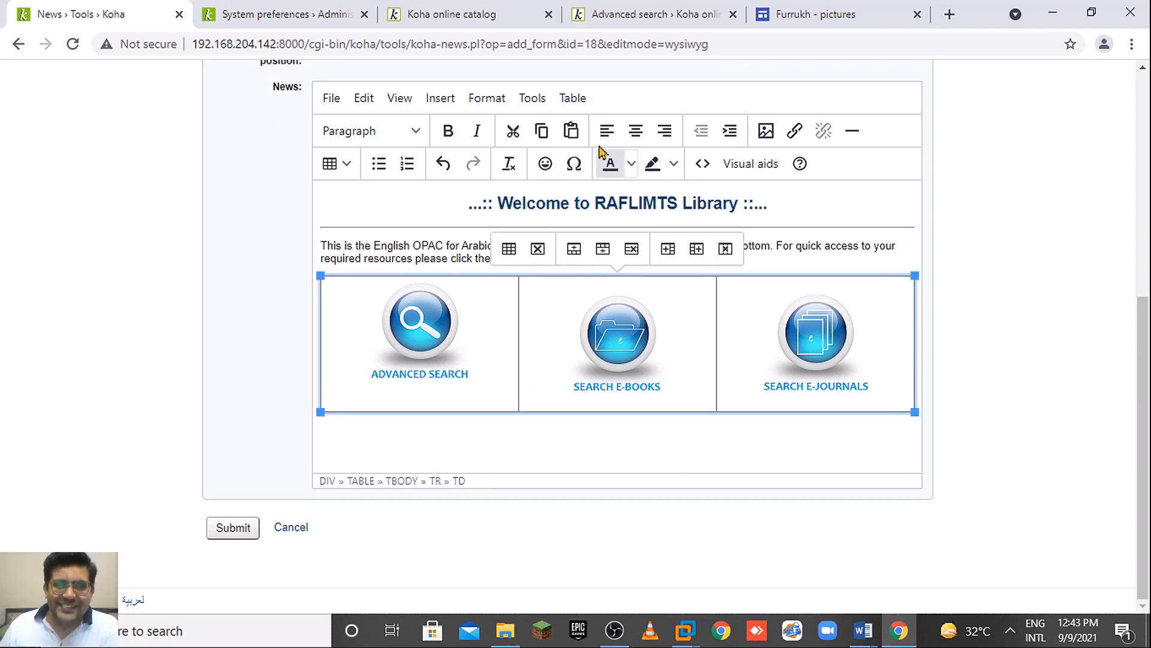
{"action": "left_click", "coordinate": [531, 98]}
{"action": "left_click", "coordinate": [572, 98]}
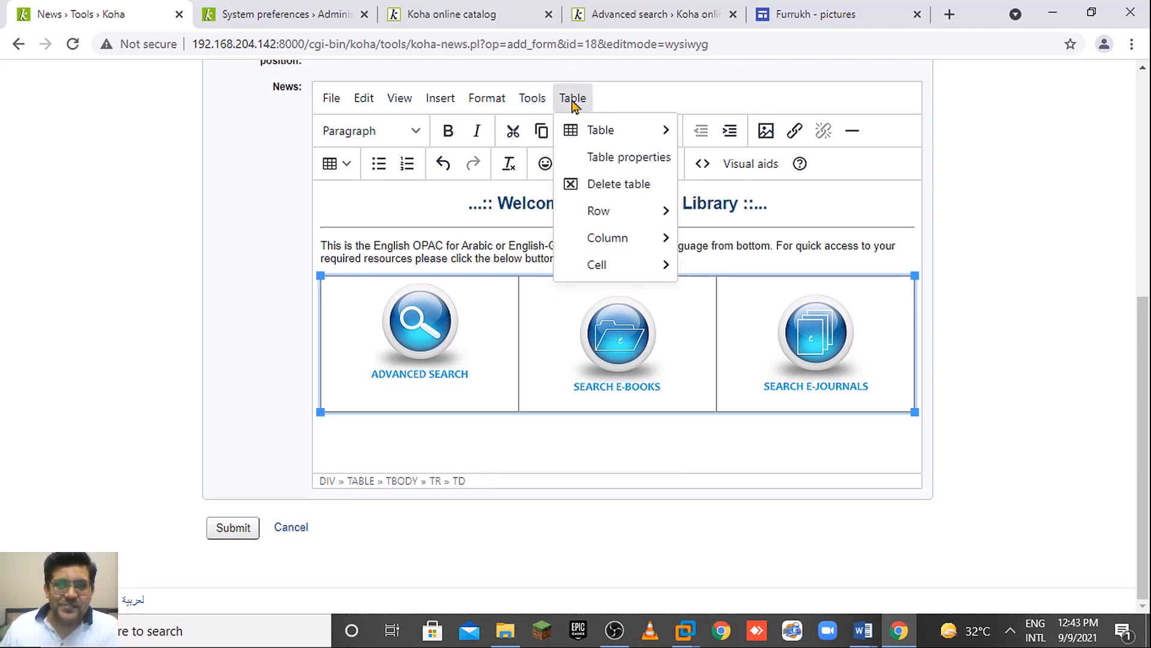
{"action": "left_click", "coordinate": [620, 161]}
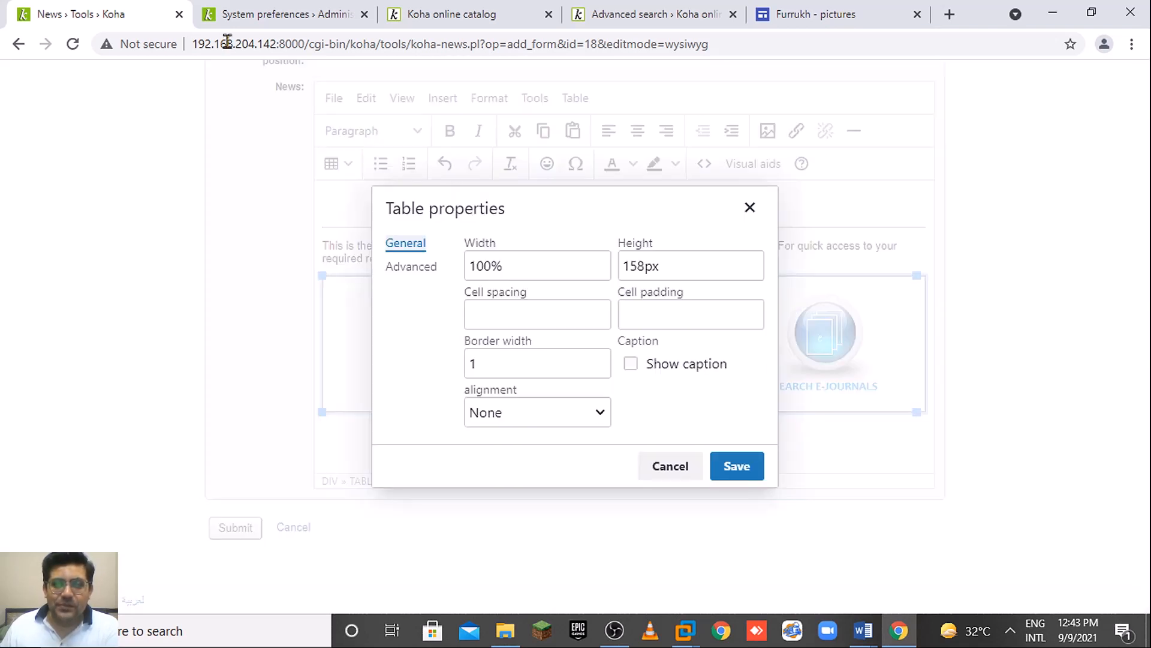
{"action": "left_click", "coordinate": [412, 265]}
{"action": "left_click", "coordinate": [724, 269]}
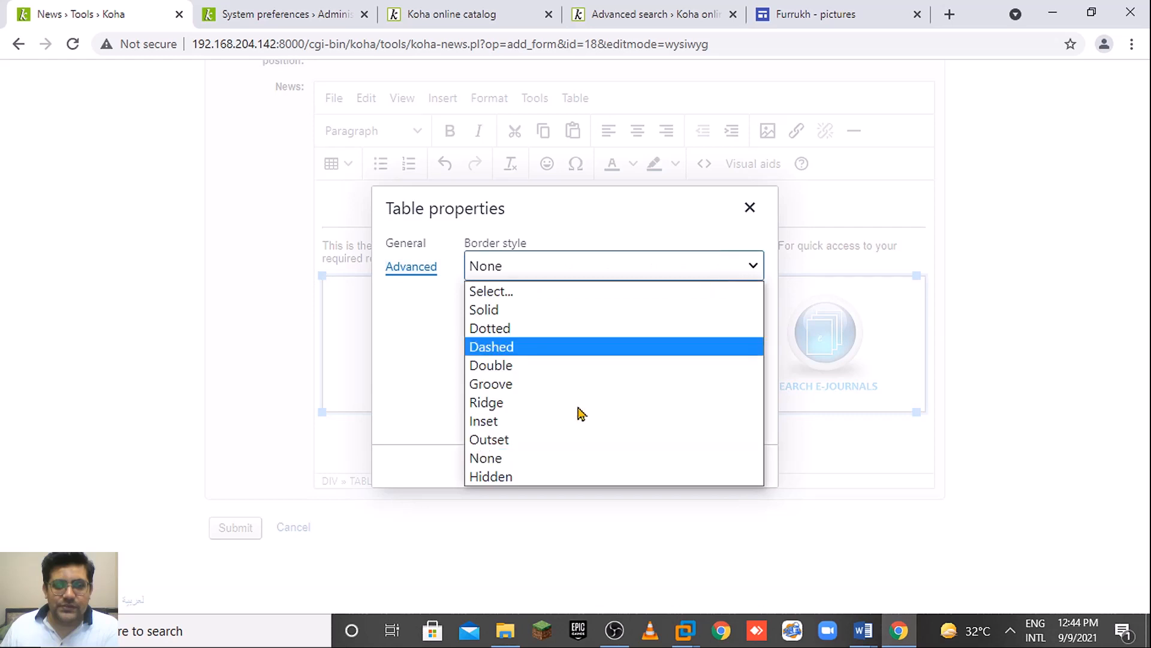
{"action": "left_click", "coordinate": [514, 295]}
{"action": "left_click", "coordinate": [574, 318]}
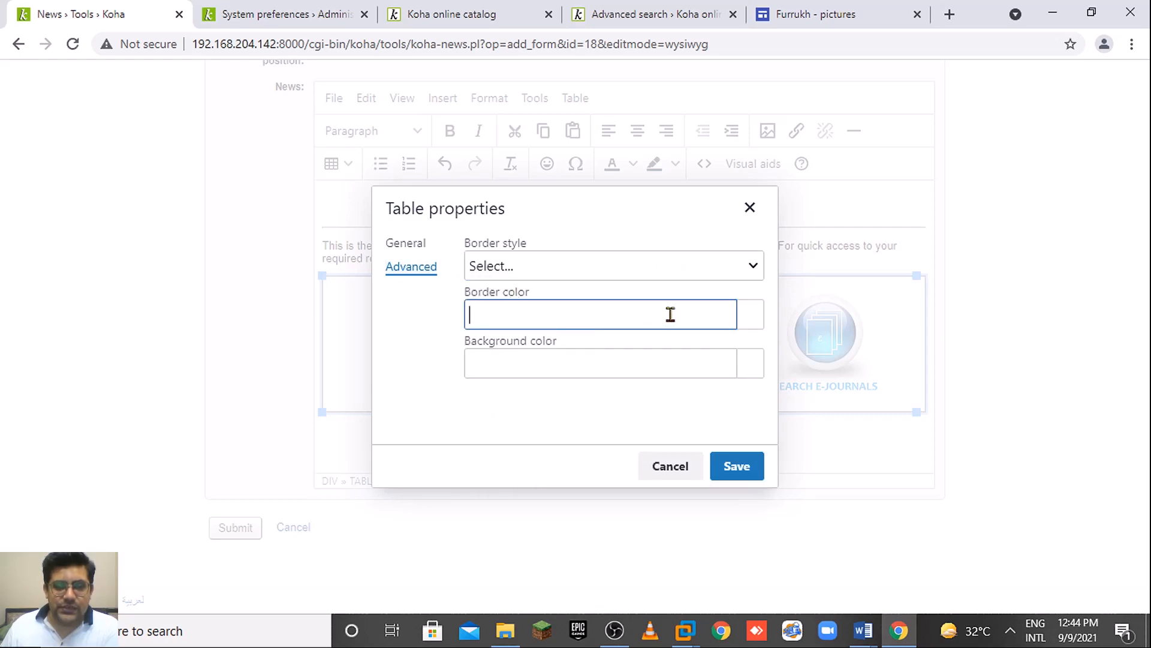
{"action": "left_click", "coordinate": [756, 315]}
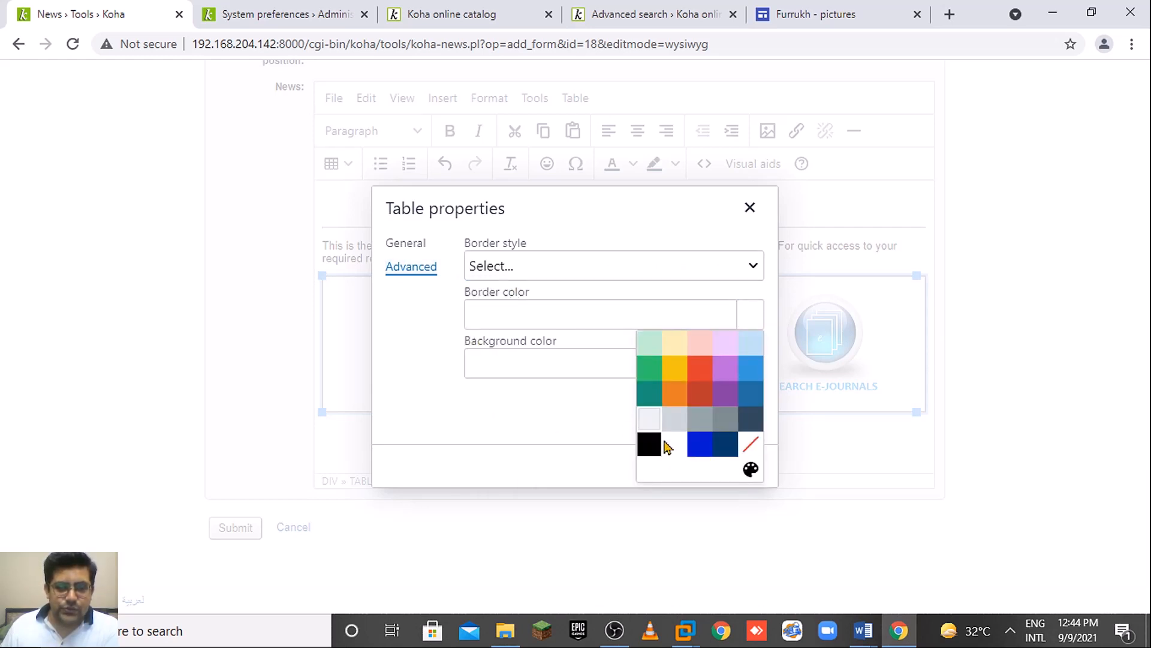
{"action": "left_click", "coordinate": [671, 447]}
{"action": "left_click", "coordinate": [734, 467]}
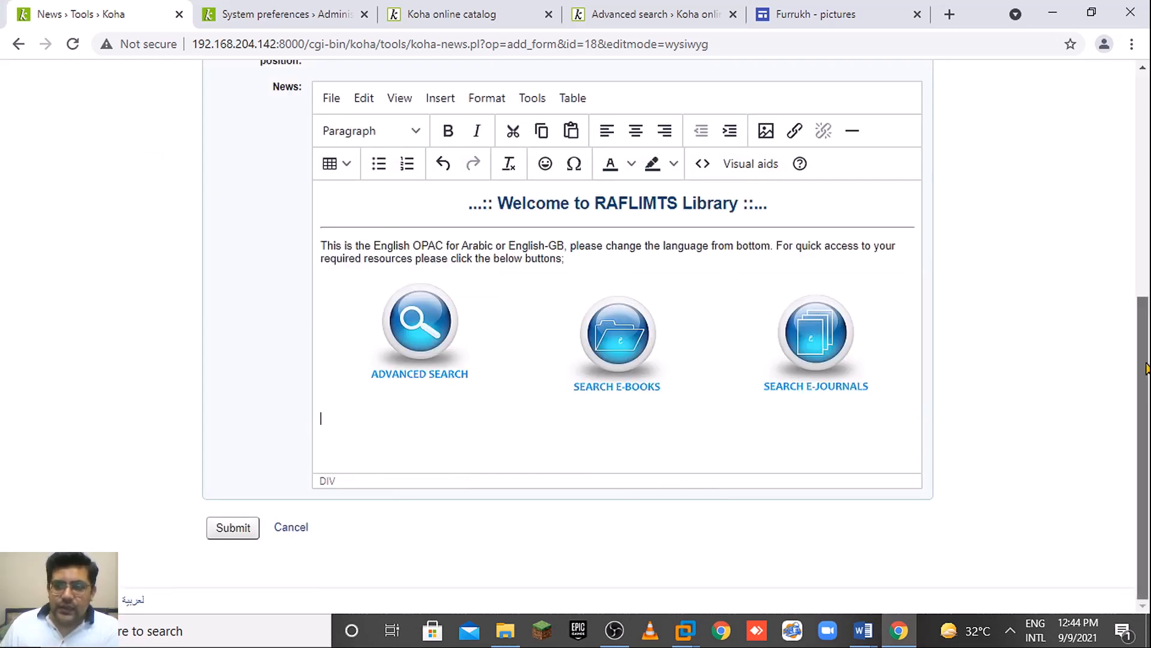
Submit the updated welcome news item.
{"action": "left_click", "coordinate": [619, 346]}
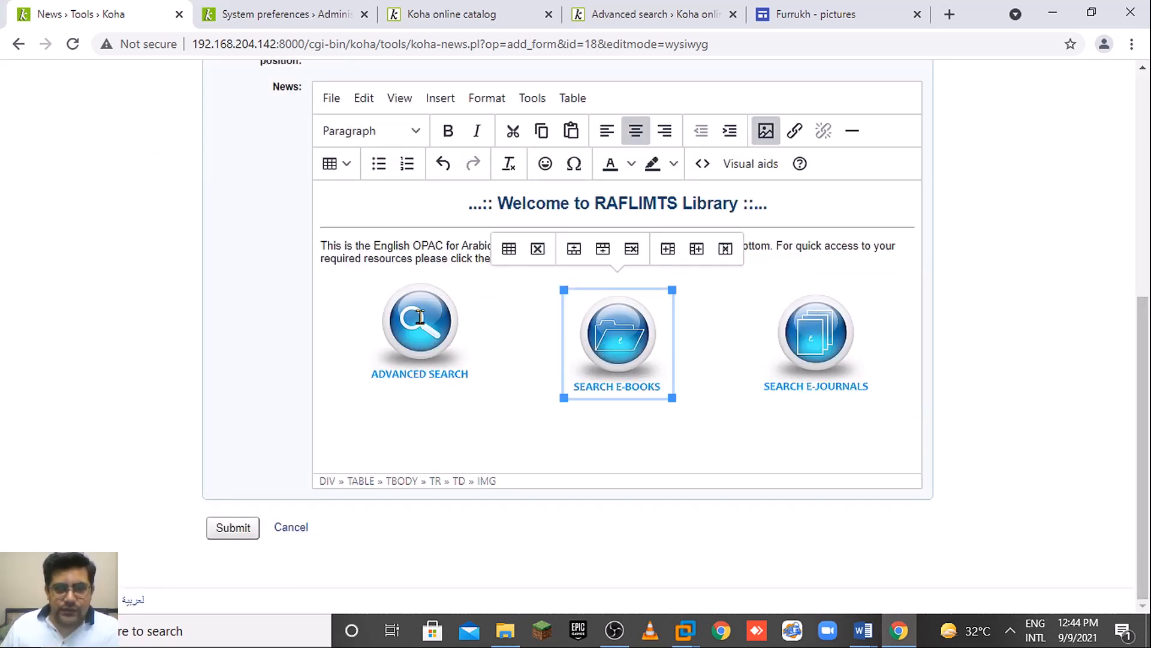
{"action": "left_click", "coordinate": [422, 318]}
{"action": "left_click", "coordinate": [232, 527]}
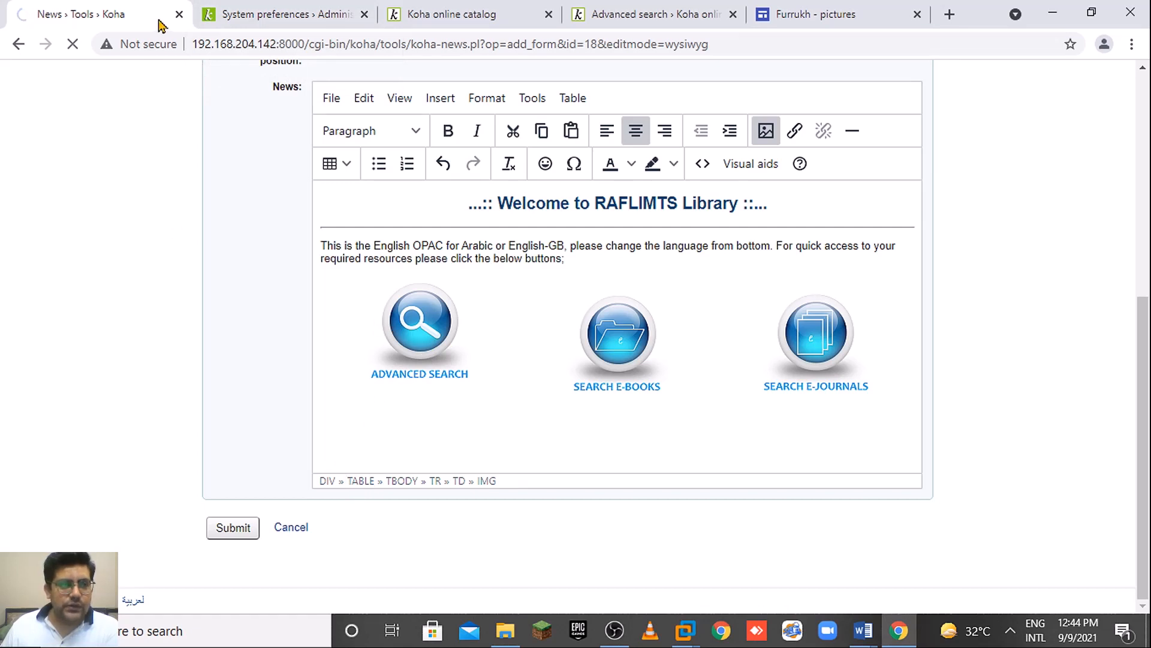
{"action": "left_click", "coordinate": [72, 51]}
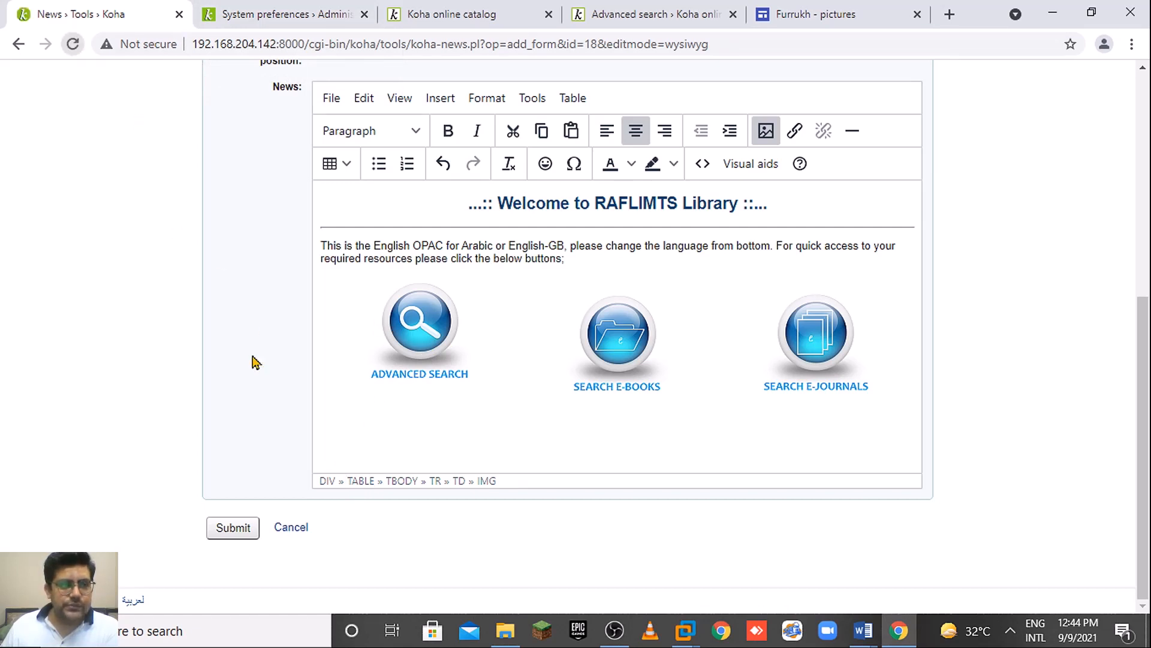
Check the Advanced Search image's link settings without adding one, then resubmit the news item.
{"action": "left_click", "coordinate": [403, 359]}
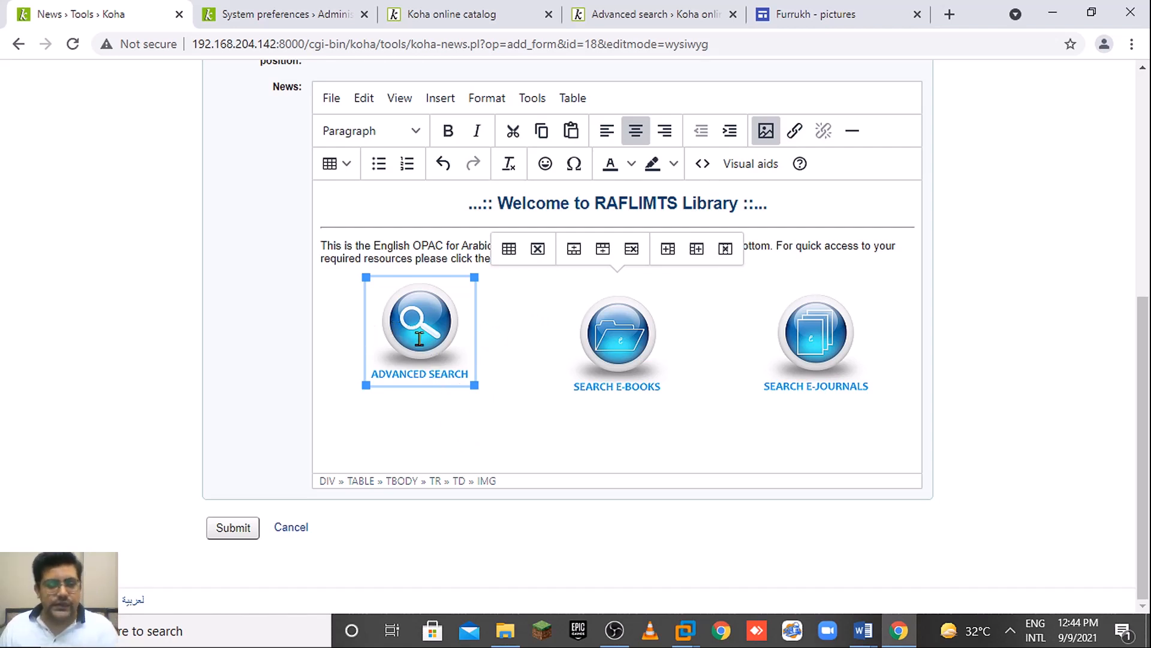
{"action": "left_click", "coordinate": [794, 131]}
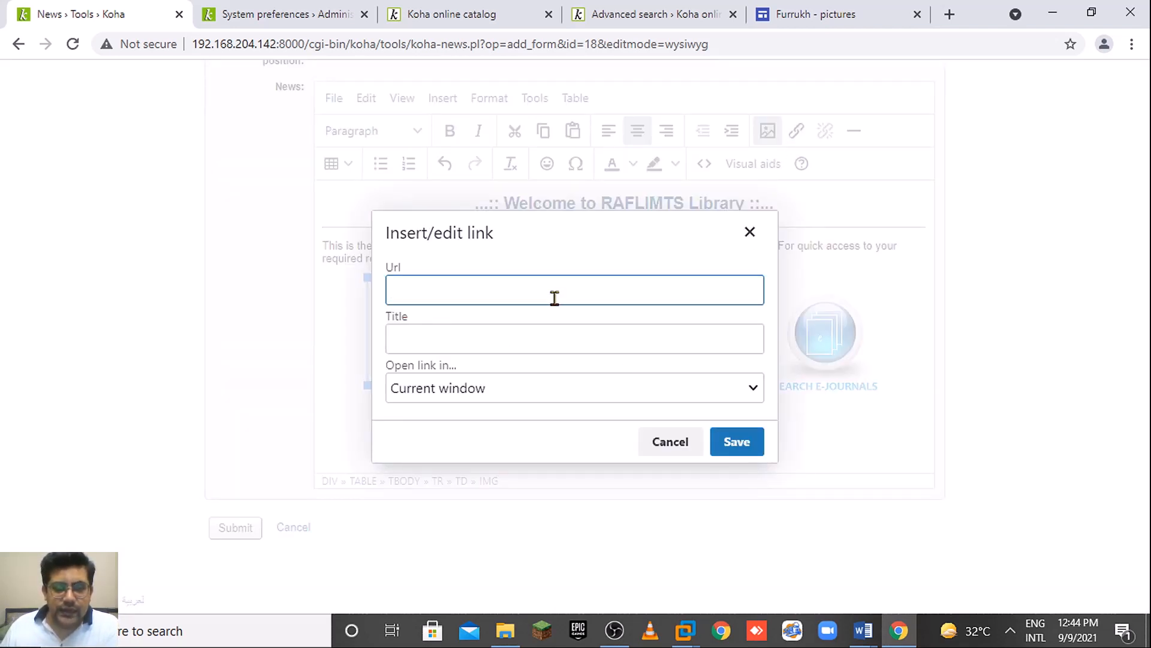
{"action": "left_click", "coordinate": [669, 441]}
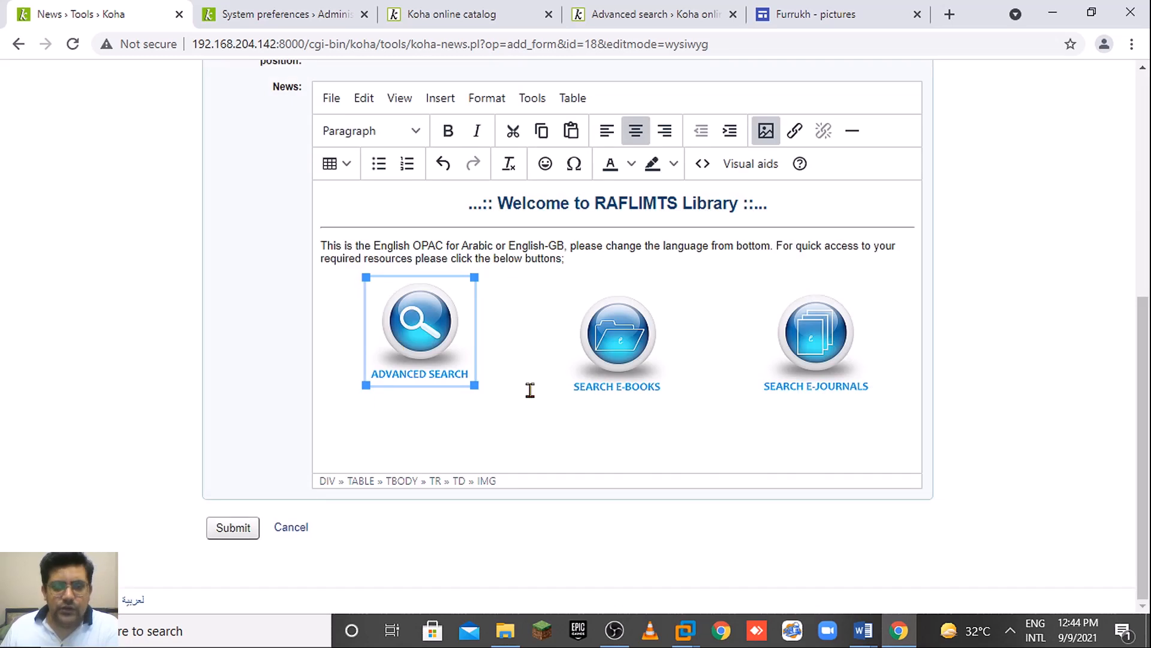
{"action": "left_click", "coordinate": [626, 335]}
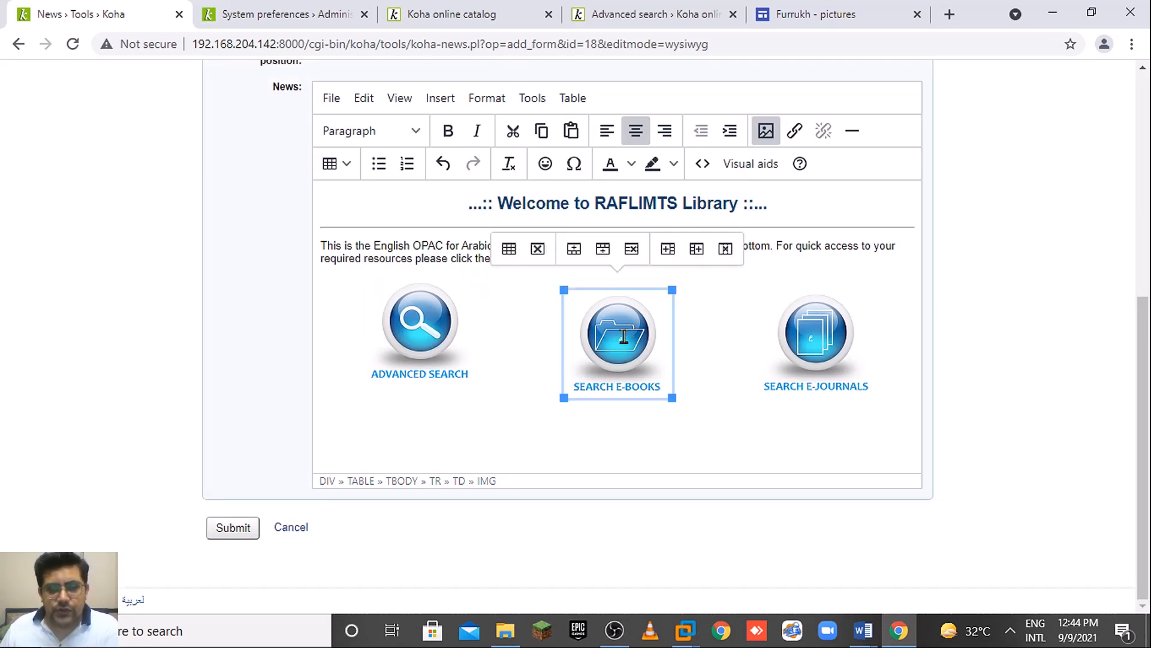
{"action": "left_click", "coordinate": [504, 455]}
{"action": "left_click", "coordinate": [253, 528]}
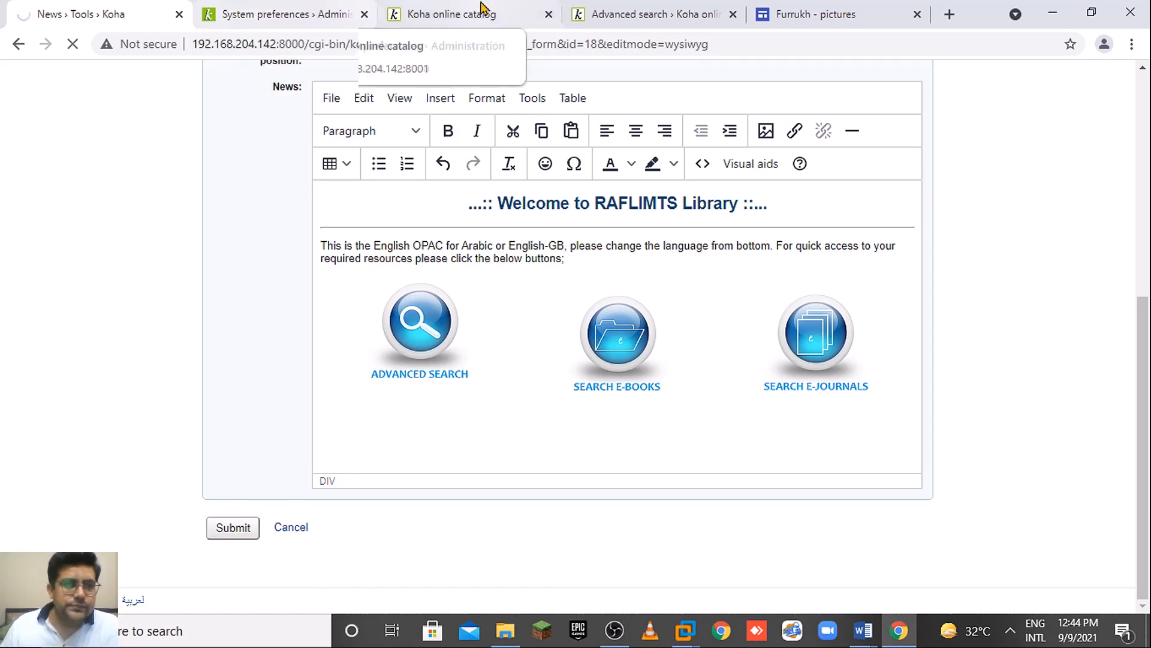
Reload the Koha online catalog home page from its address bar.
{"action": "left_click", "coordinate": [482, 7]}
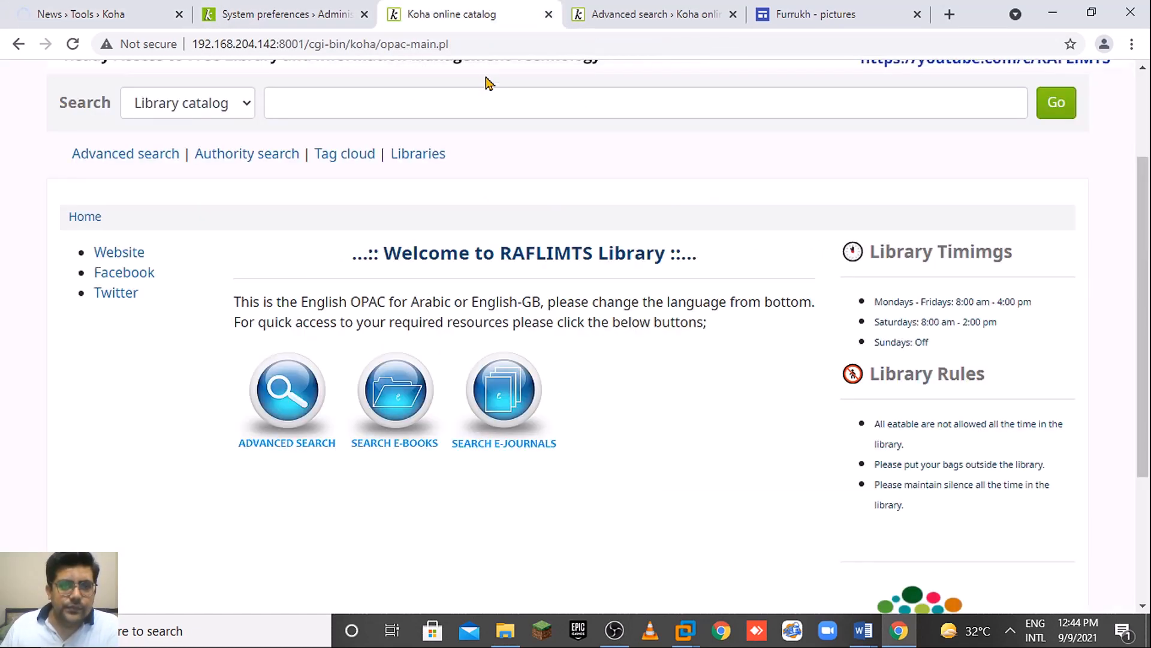
{"action": "left_click", "coordinate": [51, 9]}
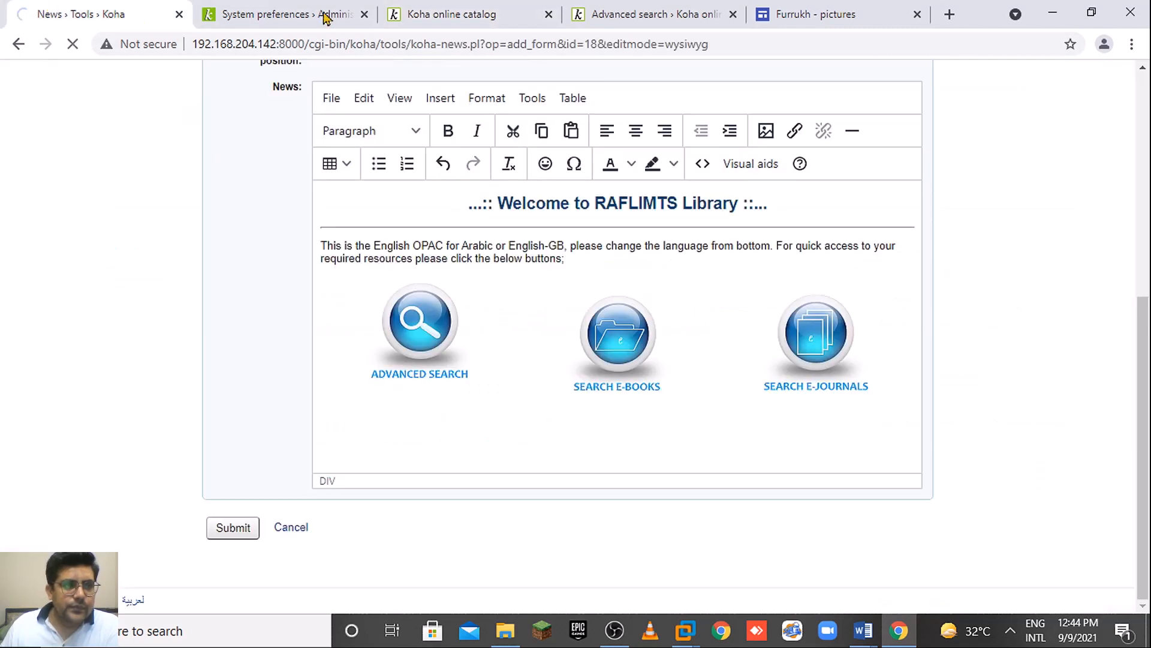
{"action": "left_click", "coordinate": [486, 18]}
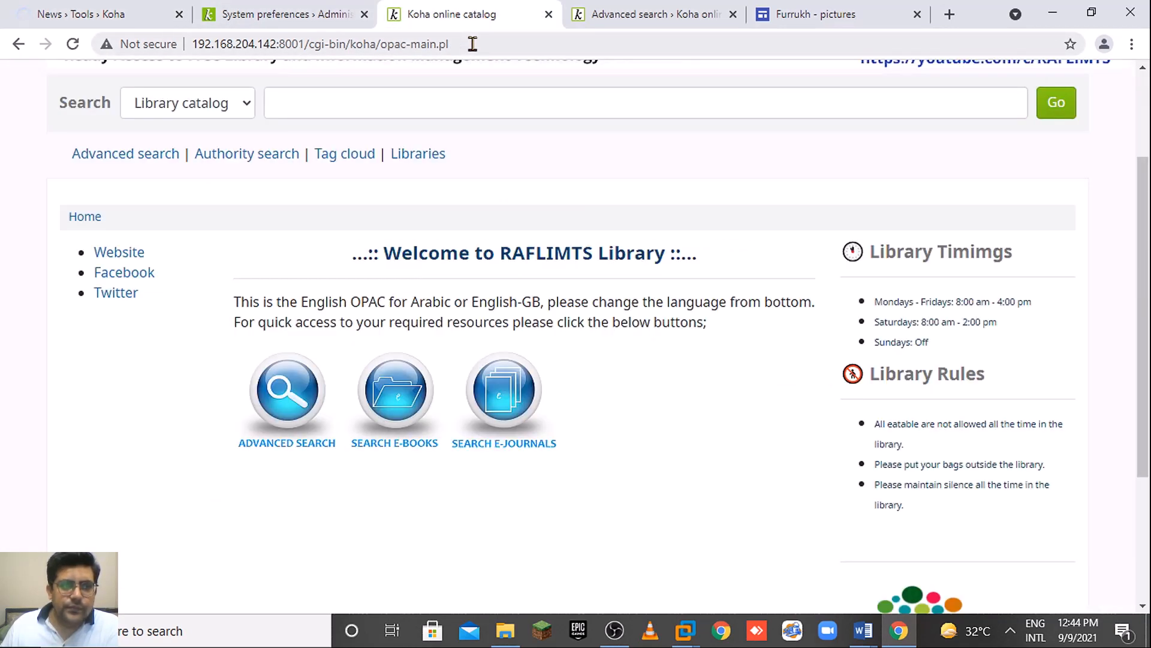
{"action": "left_click", "coordinate": [473, 44]}
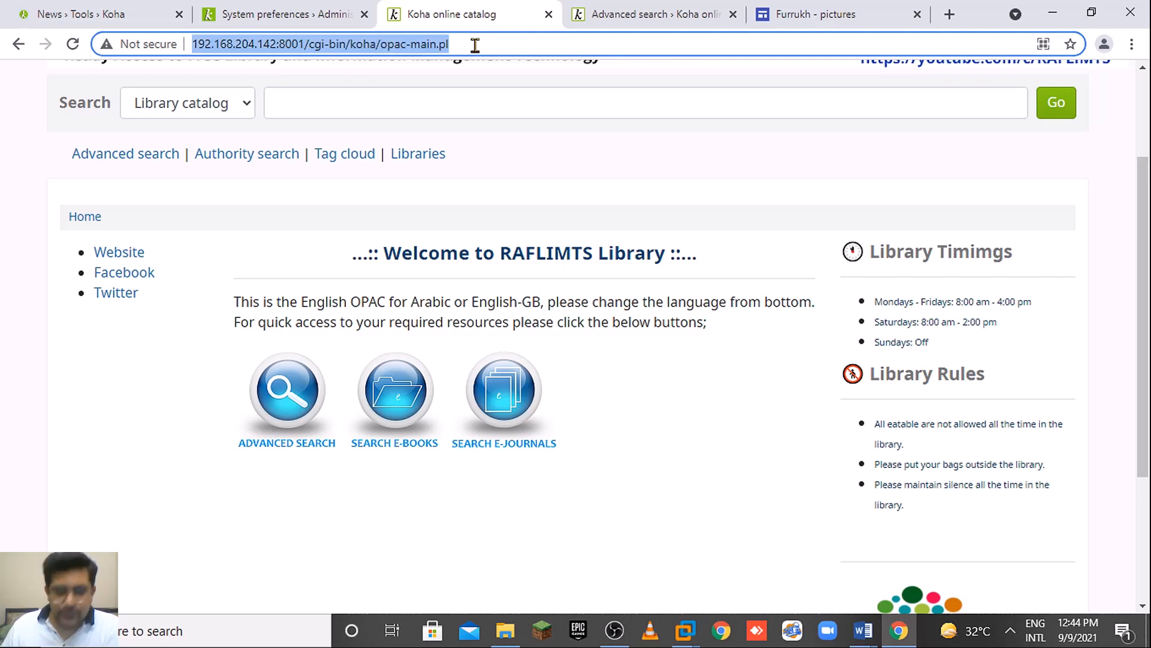
{"action": "key", "text": "Return"}
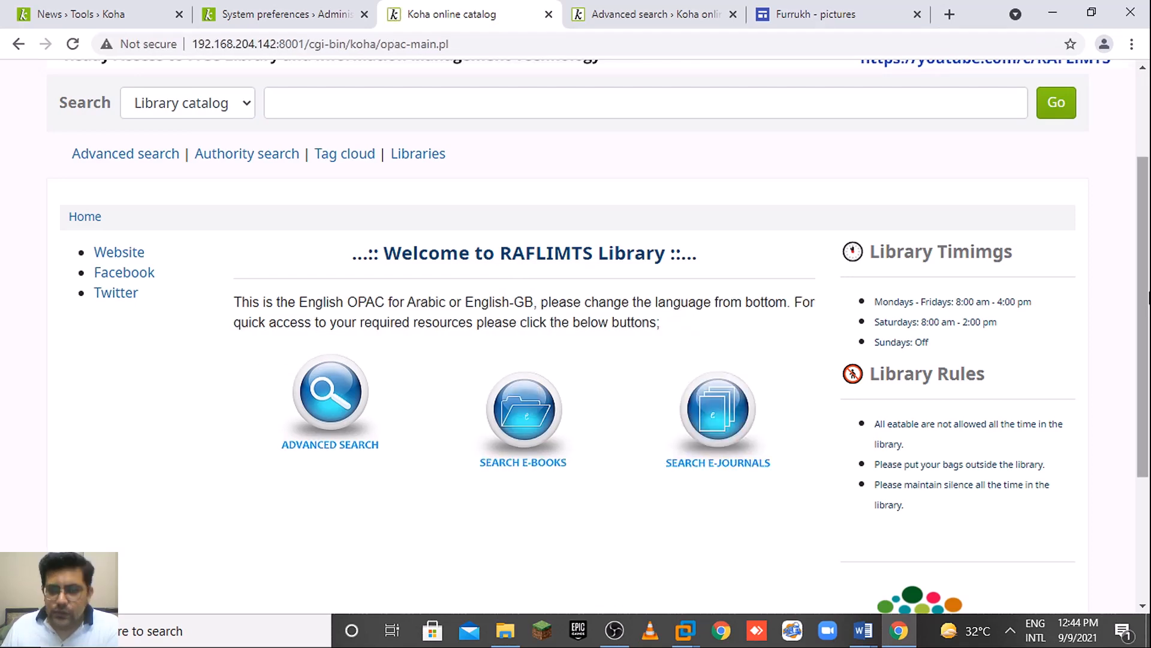
Scroll through the catalog home page to check the three search icons in the welcome area.
{"action": "left_click_drag", "start_coordinate": [1148, 281], "coordinate": [1148, 387]}
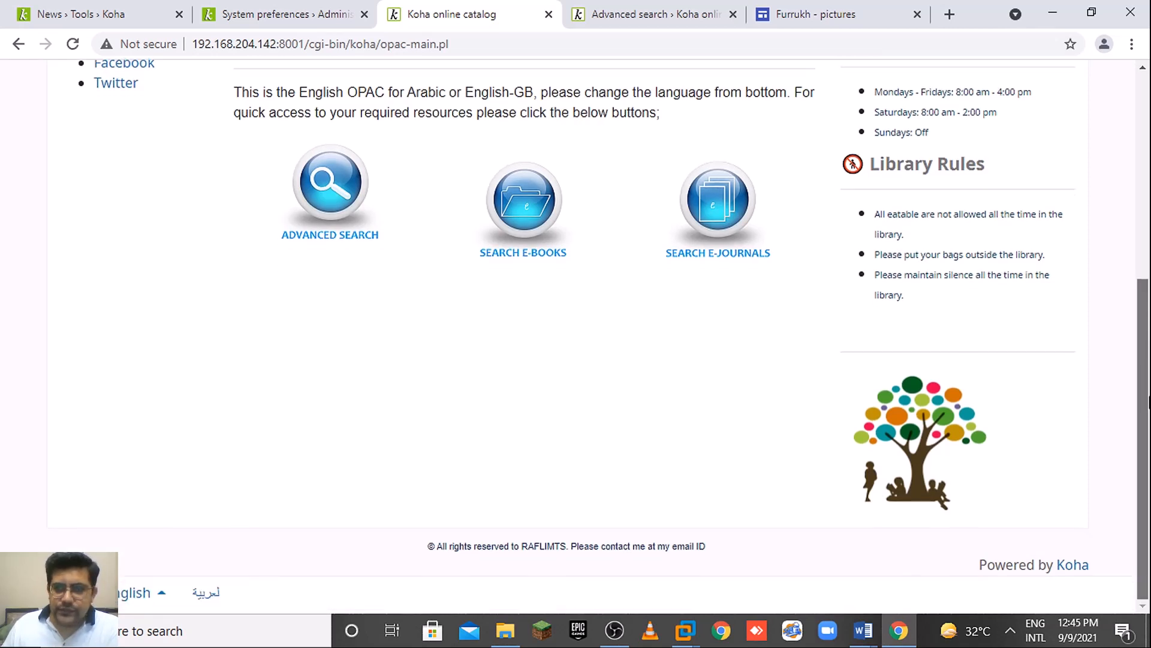
{"action": "scroll", "coordinate": [638, 360], "scroll_direction": "up", "scroll_amount": 3}
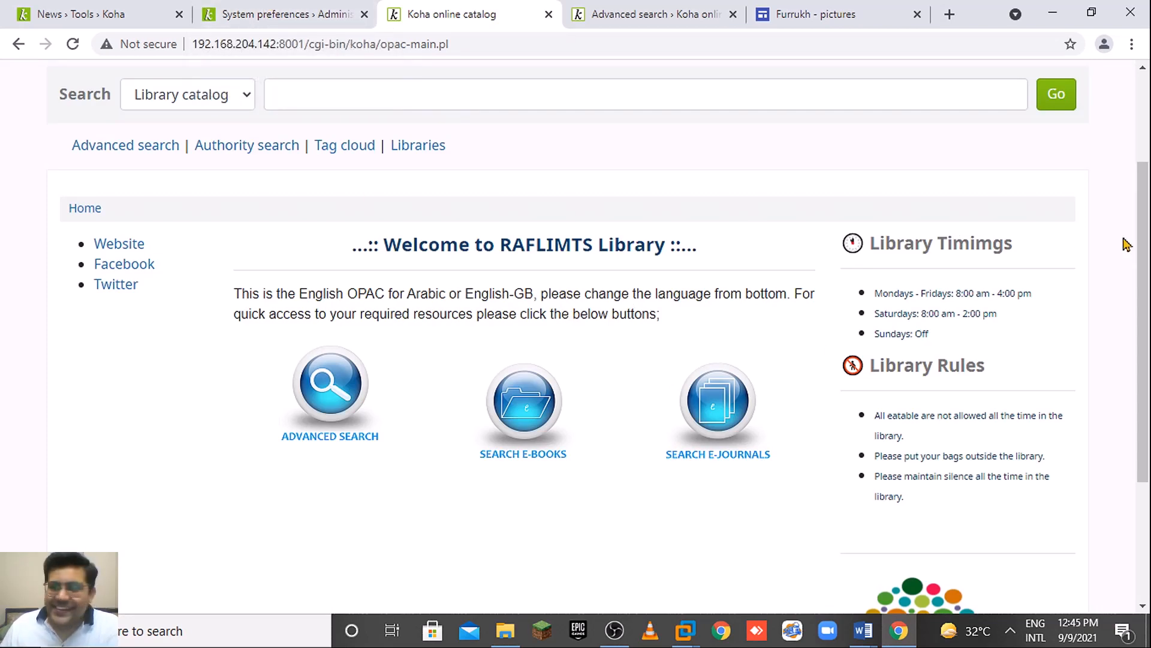
{"action": "left_click_drag", "start_coordinate": [1147, 322], "coordinate": [1147, 235]}
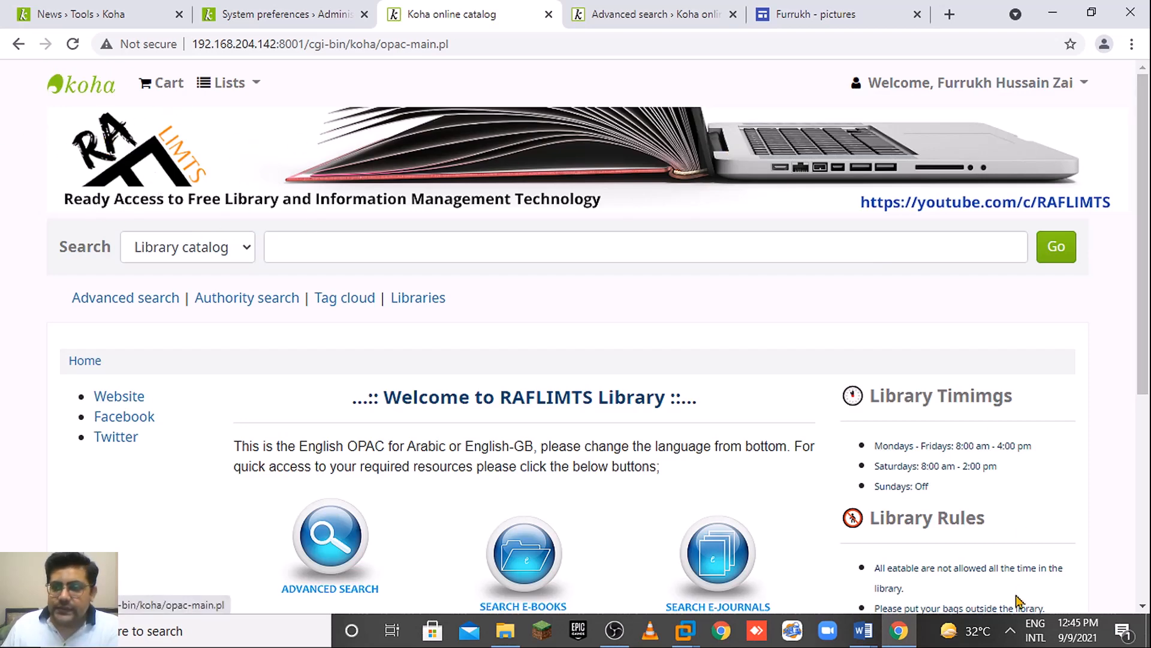
{"action": "left_click_drag", "start_coordinate": [1148, 336], "coordinate": [1148, 391]}
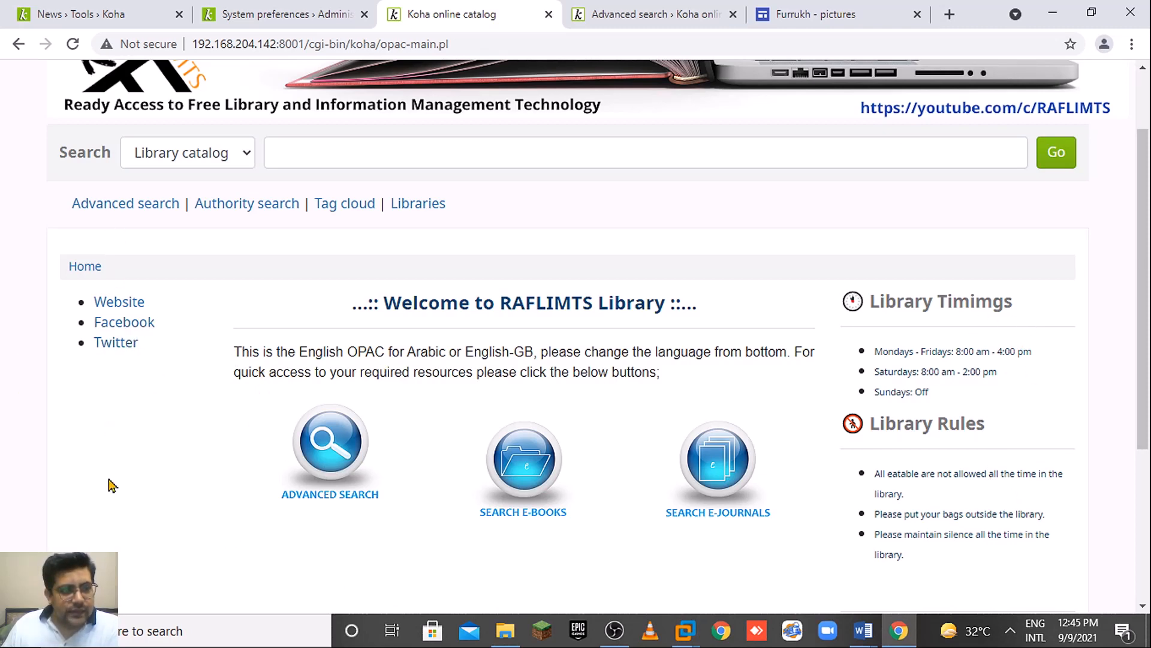
{"action": "left_click_drag", "start_coordinate": [1143, 432], "coordinate": [1128, 539]}
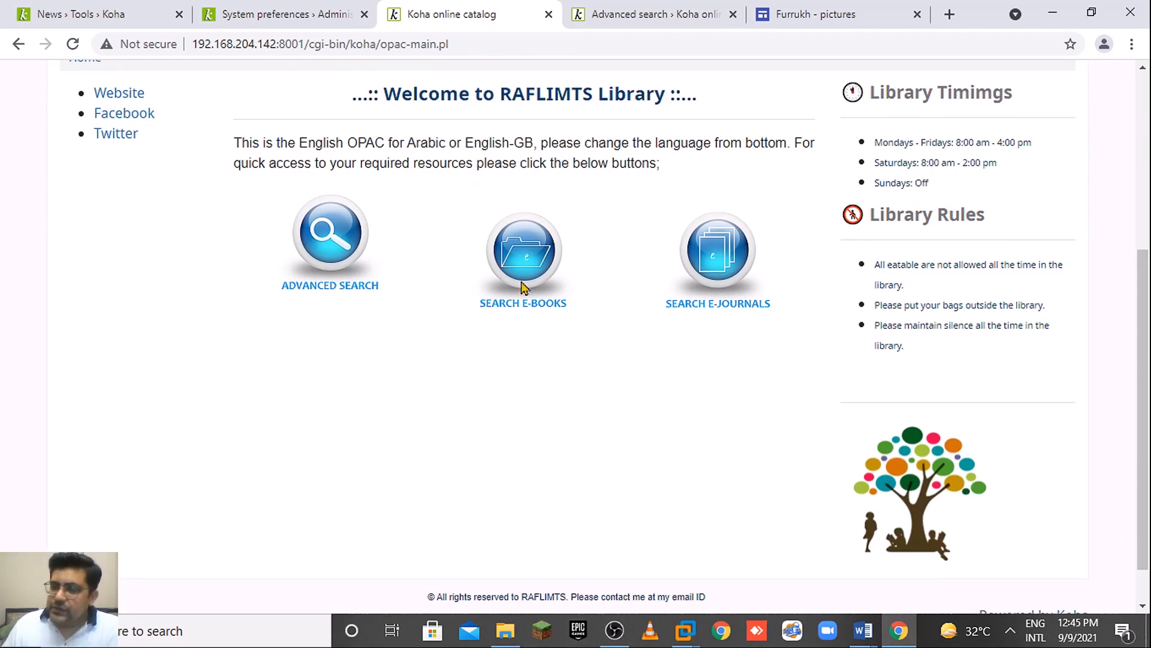
{"action": "scroll", "coordinate": [300, 137], "scroll_direction": "up", "scroll_amount": 2}
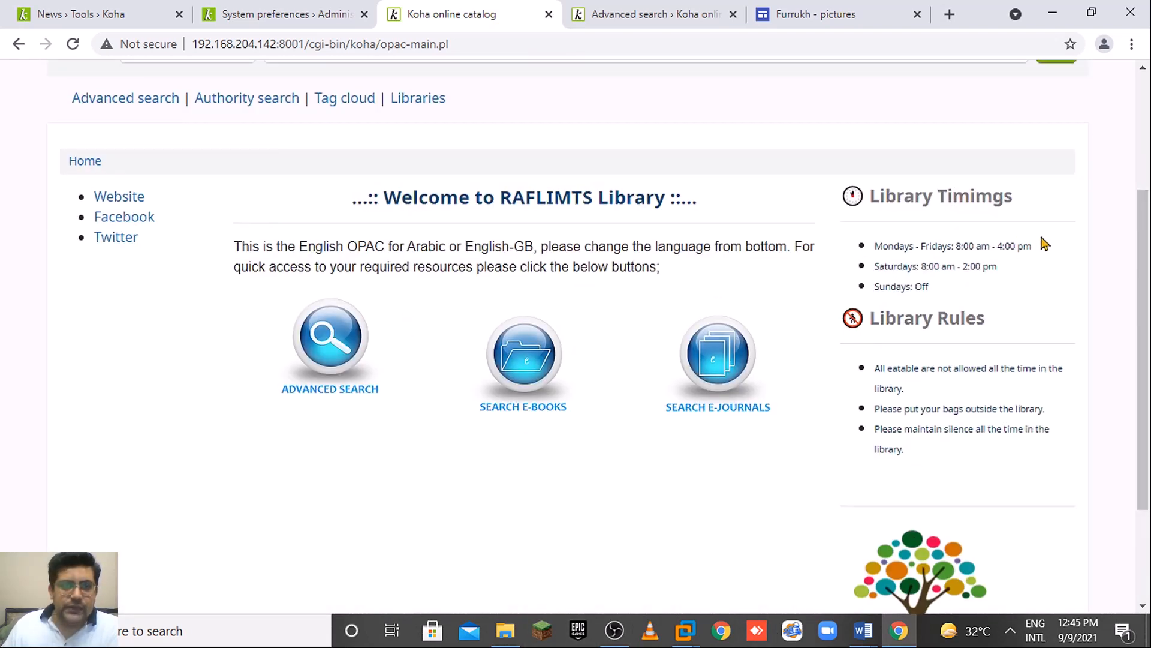
{"action": "scroll", "coordinate": [1146, 240], "scroll_direction": "up", "scroll_amount": 4}
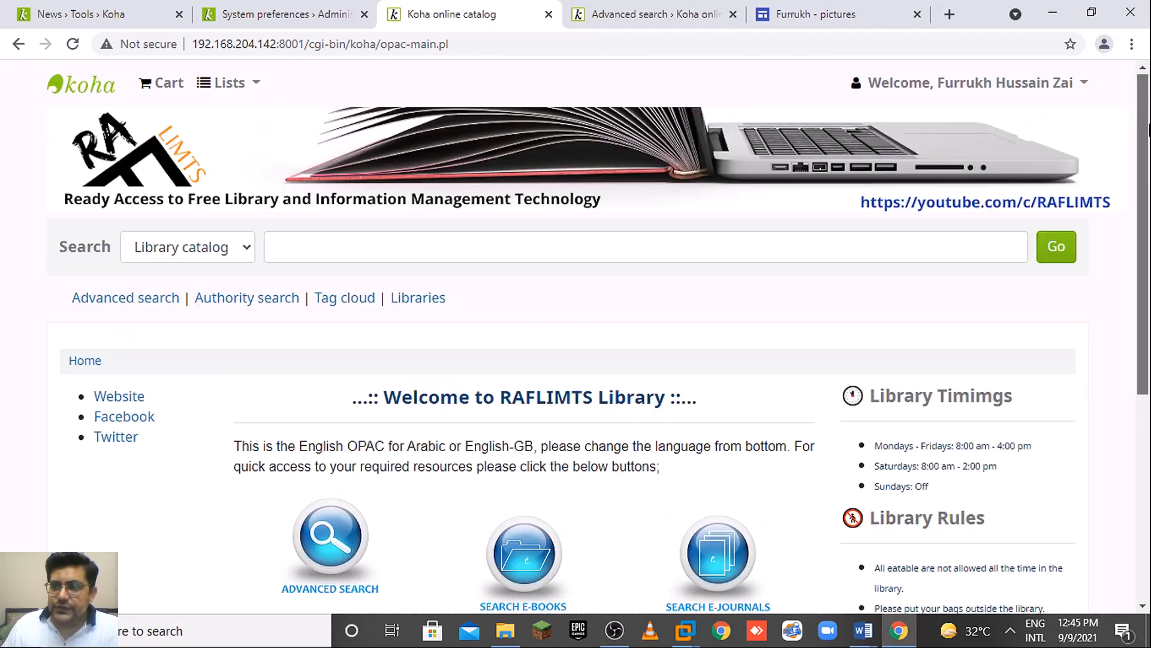
Look over the credits news entry in the editor, then switch to the catalog's Advanced search page.
{"action": "left_click", "coordinate": [120, 16]}
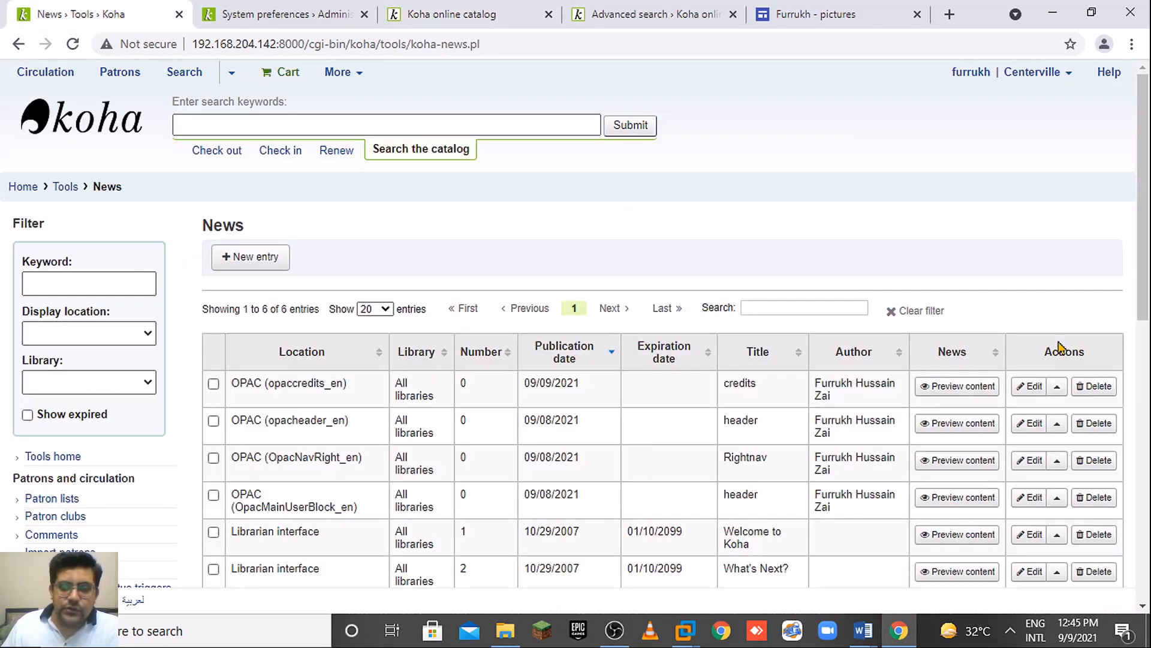
{"action": "left_click", "coordinate": [1029, 387]}
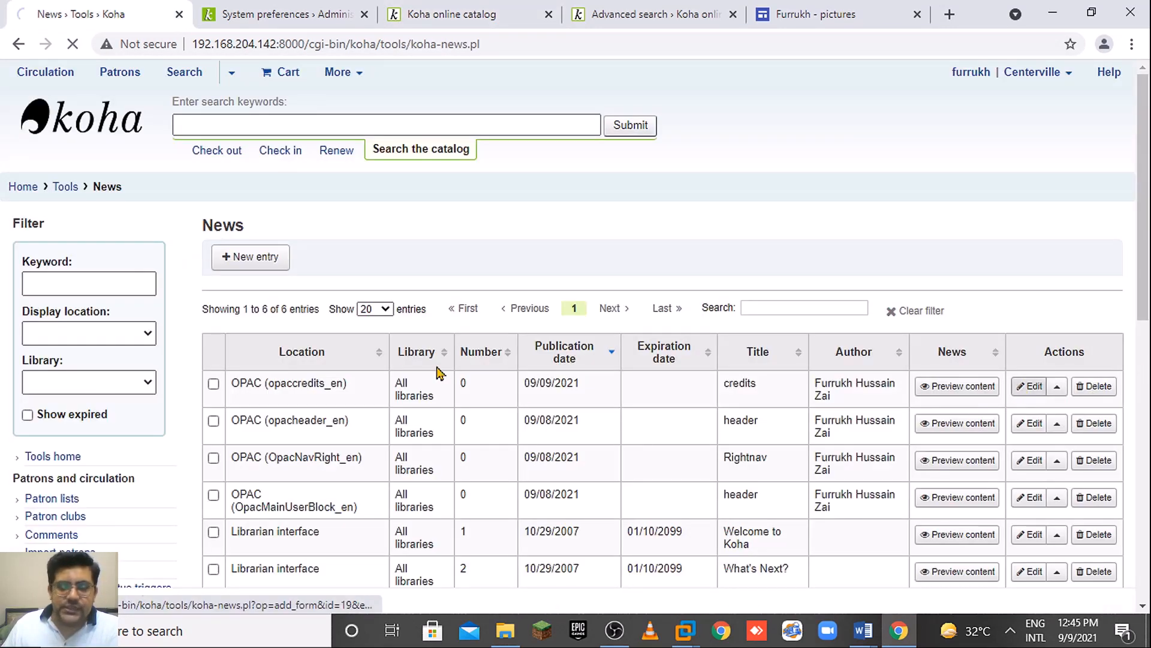
{"action": "left_click_drag", "start_coordinate": [1141, 271], "coordinate": [1149, 339]}
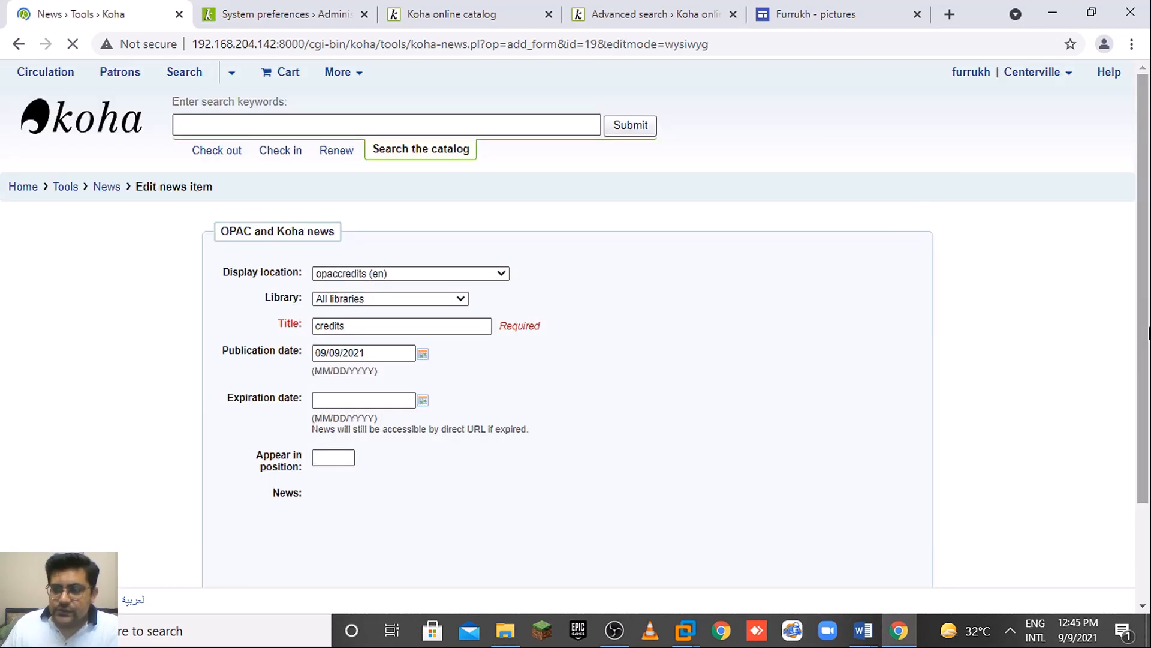
{"action": "left_click_drag", "start_coordinate": [1142, 294], "coordinate": [1147, 501]}
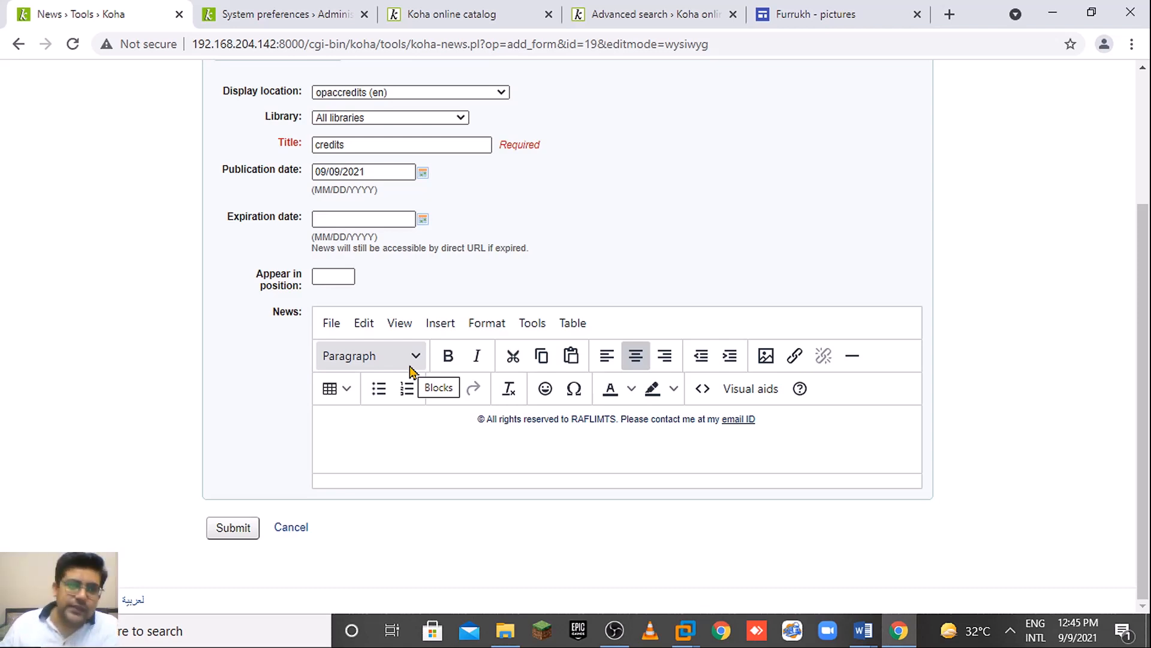
{"action": "left_click", "coordinate": [623, 8]}
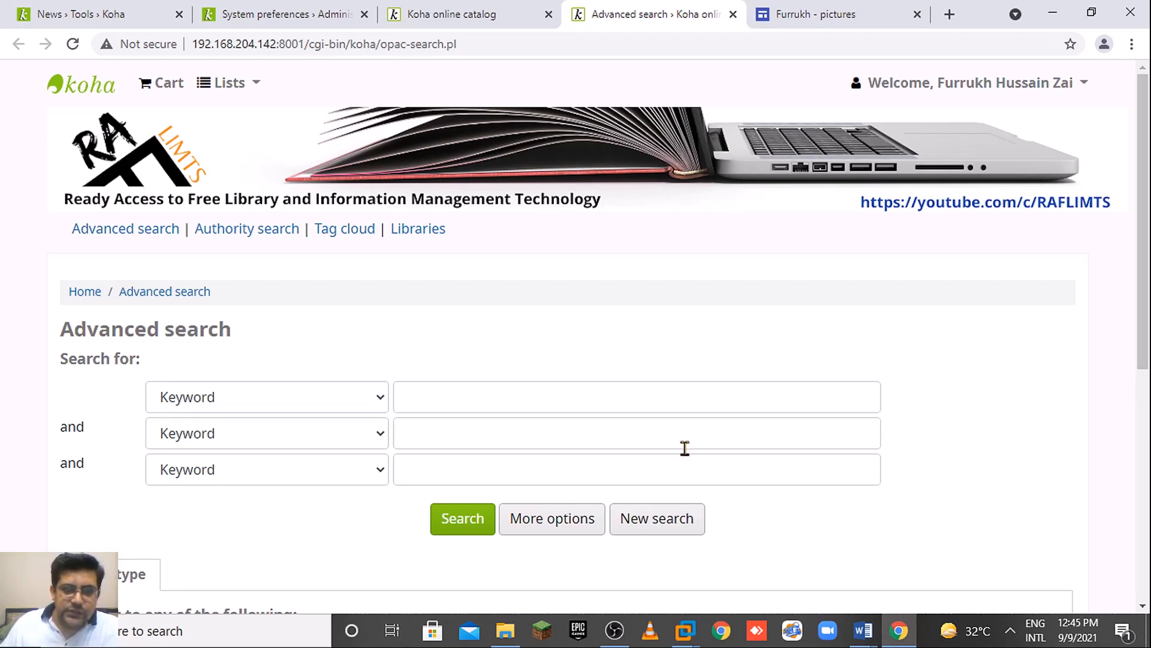
Return to the OPAC home page and scroll through the RAFLIMTS welcome news.
{"action": "left_click", "coordinate": [420, 17]}
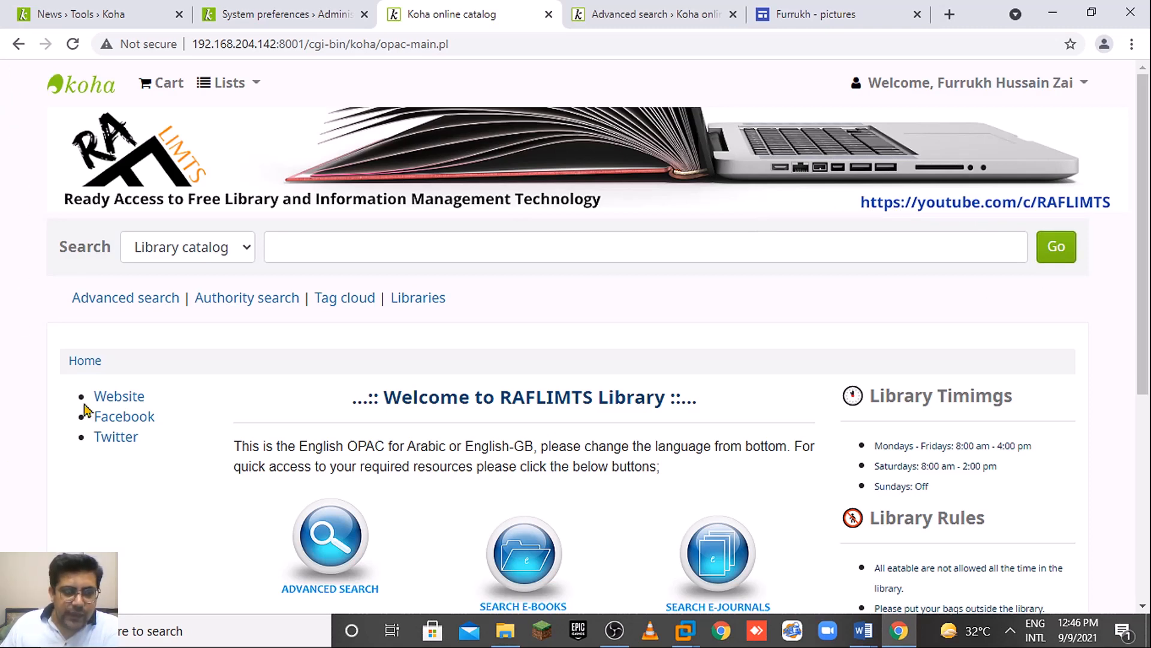
{"action": "scroll", "coordinate": [487, 467], "scroll_direction": "down", "scroll_amount": 3}
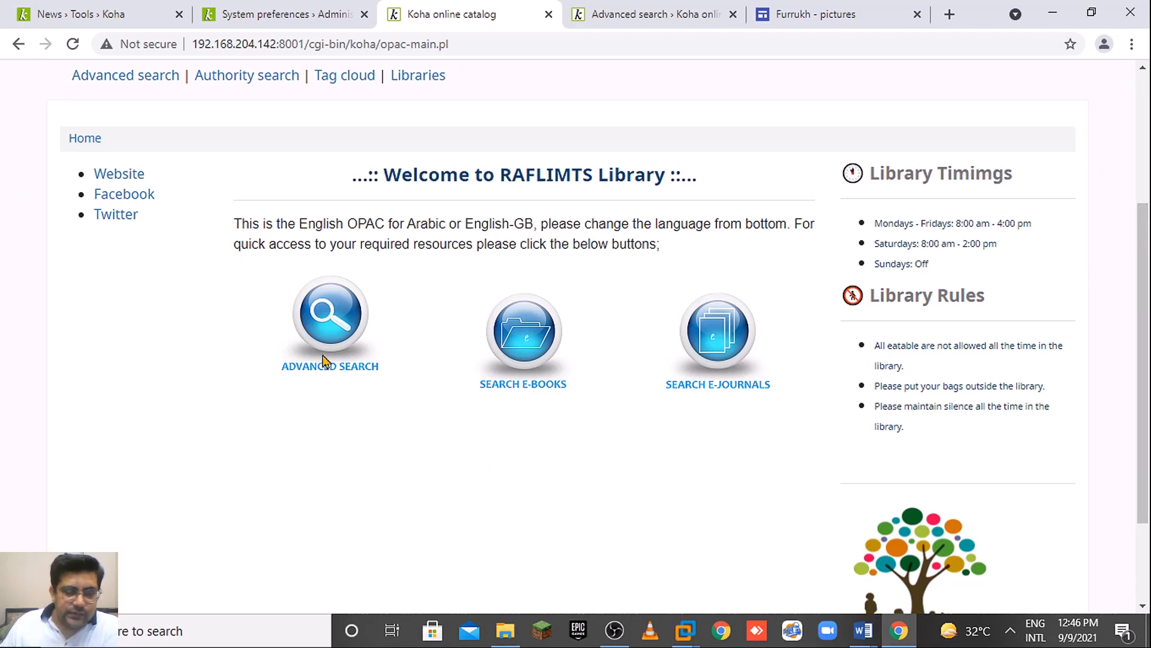
{"action": "left_click_drag", "start_coordinate": [1149, 348], "coordinate": [1148, 189]}
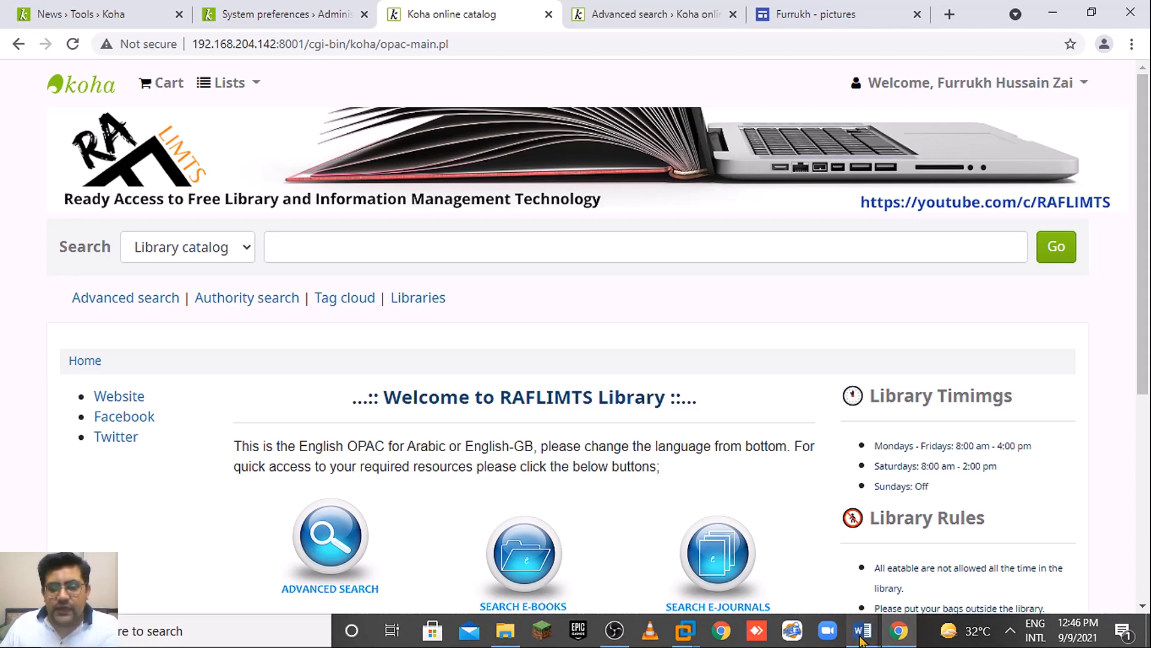
{"action": "mouse_move", "coordinate": [873, 628]}
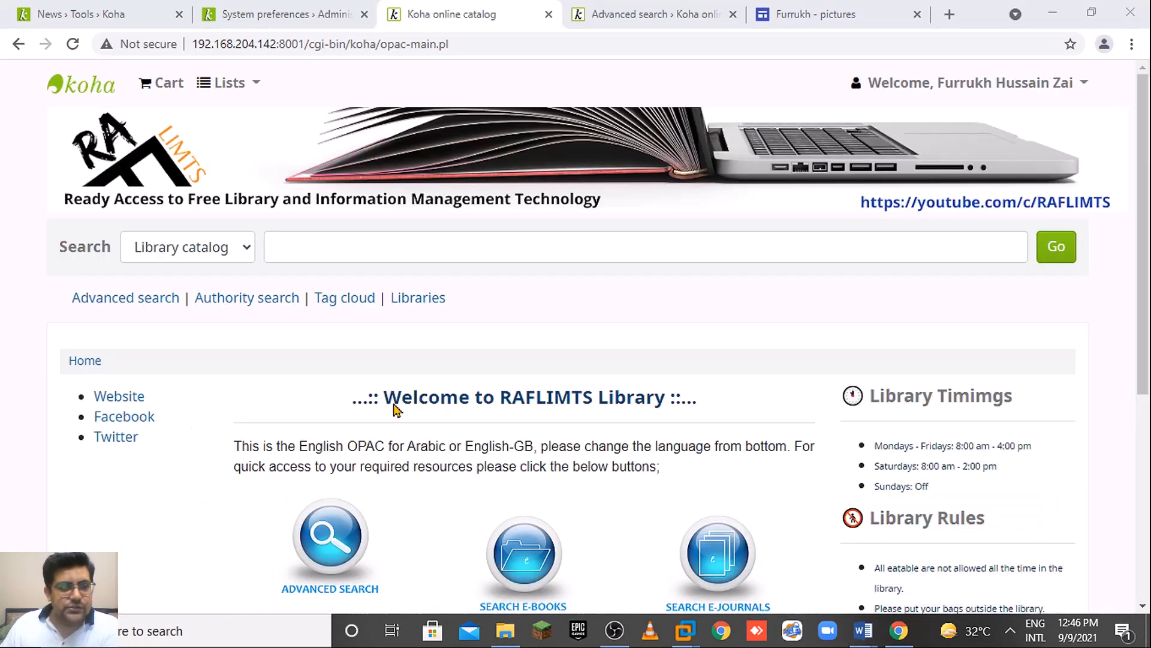
Select the CSS rules in the 'new css' Word file, then minimize Word.
{"action": "key", "text": "alt+Tab"}
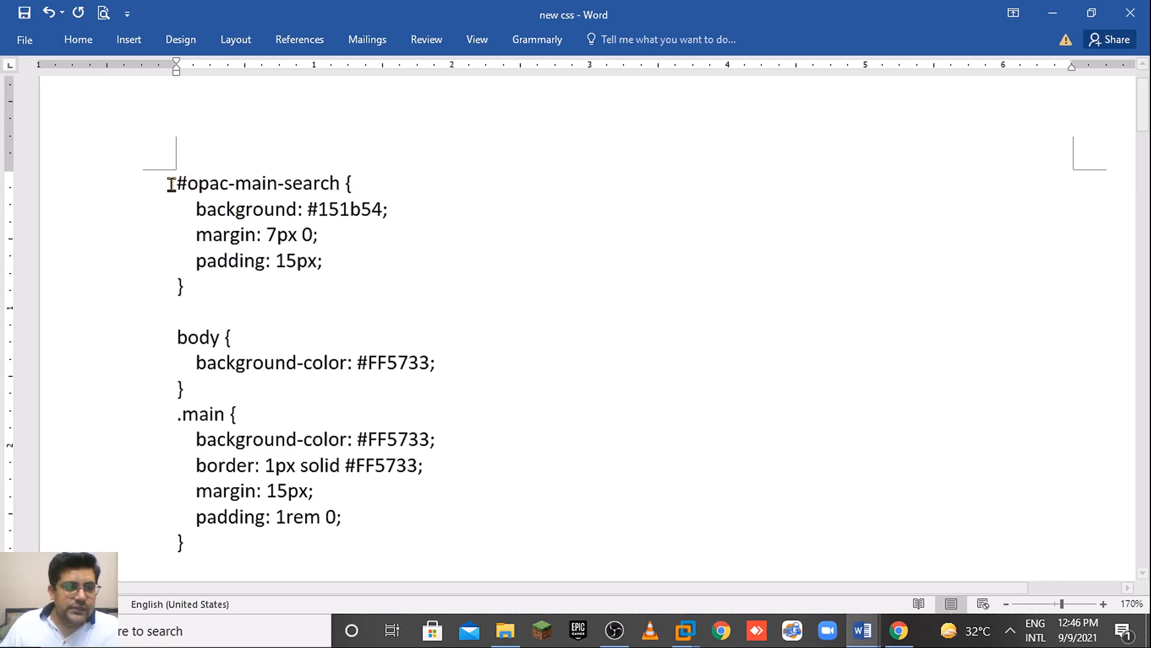
{"action": "left_click_drag", "start_coordinate": [277, 183], "coordinate": [355, 541]}
{"action": "key", "text": "ctrl+c"}
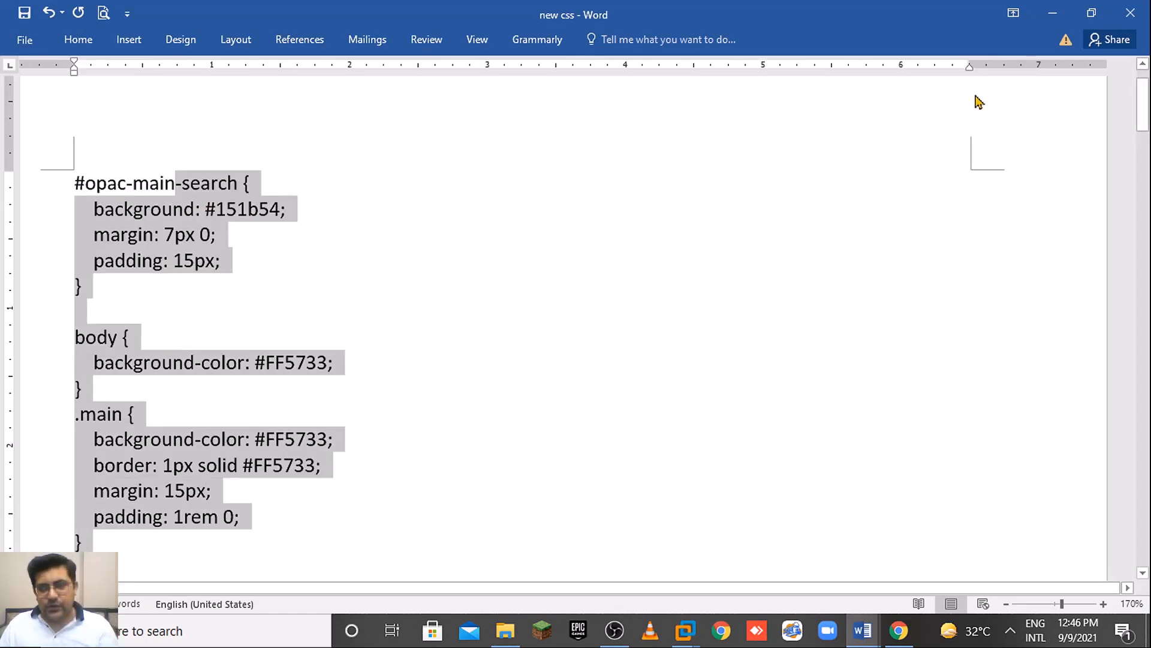
{"action": "left_click", "coordinate": [1052, 12]}
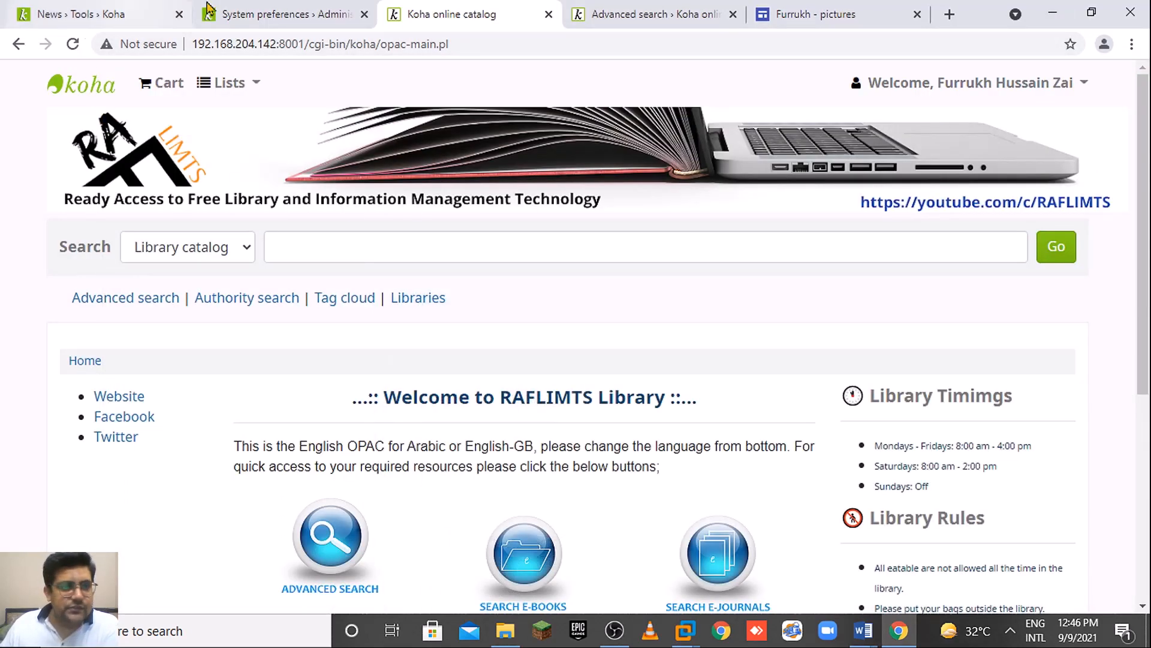
Paste the copied CSS into the OPACUserCSS preference on the OPAC system preferences page.
{"action": "left_click", "coordinate": [231, 13]}
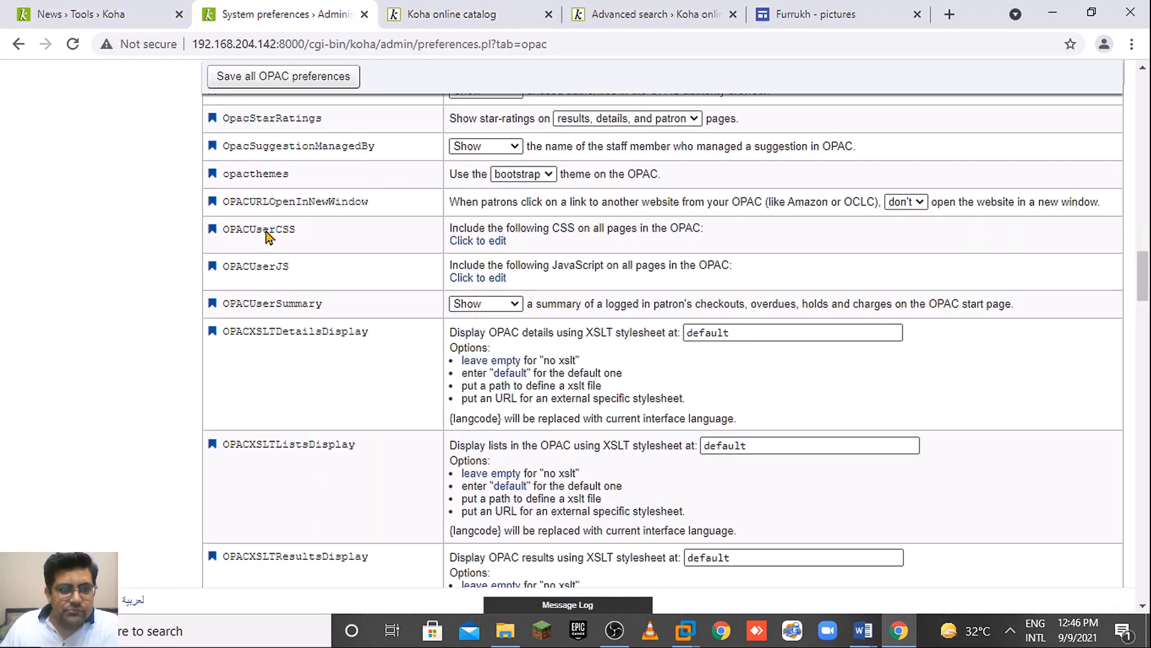
{"action": "left_click", "coordinate": [480, 241]}
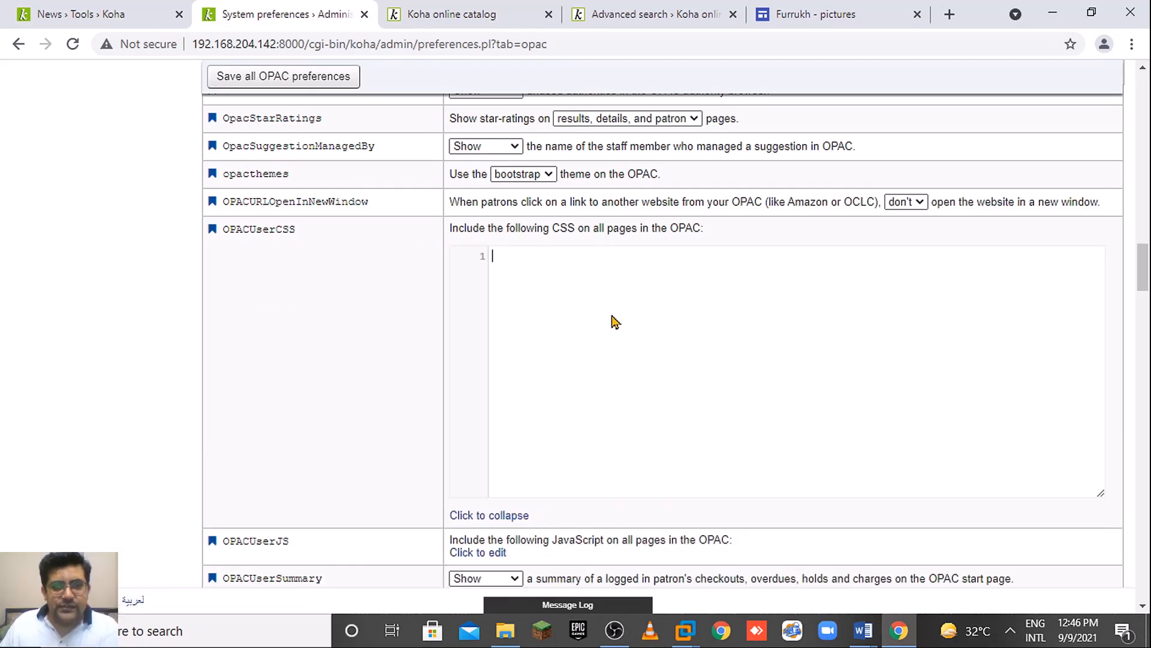
{"action": "key", "text": "ctrl+v"}
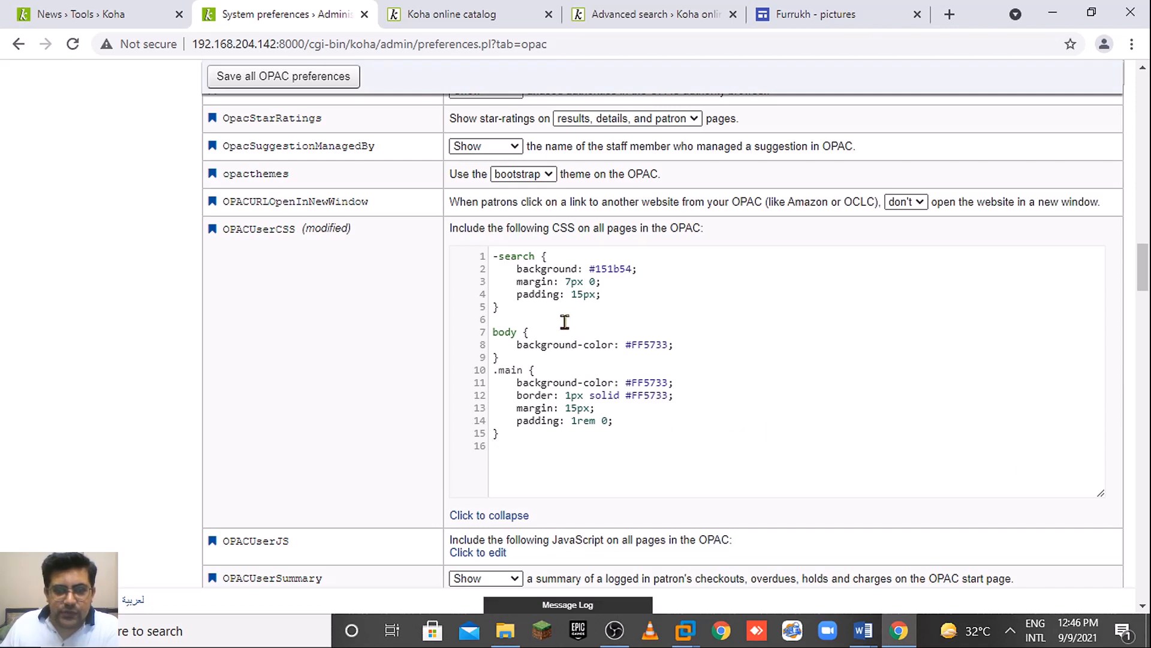
{"action": "key", "text": "Up"}
{"action": "key", "text": "Up"}
{"action": "key", "text": "Up"}
{"action": "key", "text": "Up"}
{"action": "key", "text": "Up"}
{"action": "key", "text": "Up"}
{"action": "key", "text": "Up"}
{"action": "key", "text": "Up"}
{"action": "key", "text": "Up"}
{"action": "key", "text": "Up"}
{"action": "key", "text": "Up"}
{"action": "key", "text": "Up"}
{"action": "key", "text": "Up"}
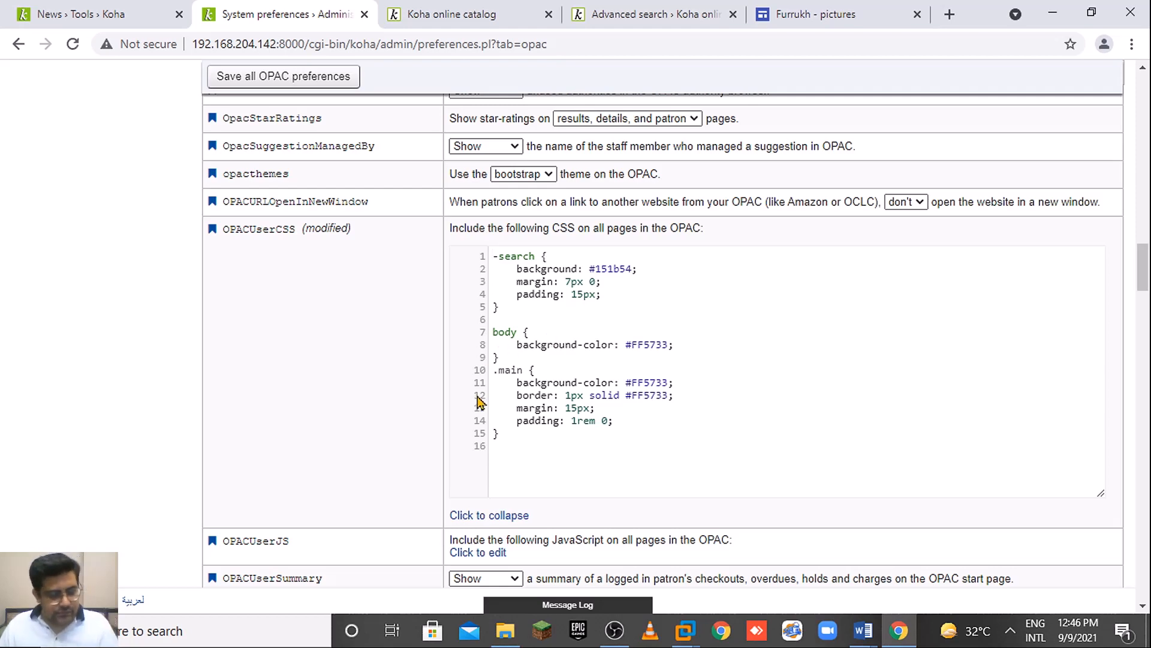
Select all OPACUserCSS code, then copy the complete CSS block from #opac-main-search in Word.
{"action": "key", "text": "ctrl+a"}
{"action": "key", "text": "alt+Tab"}
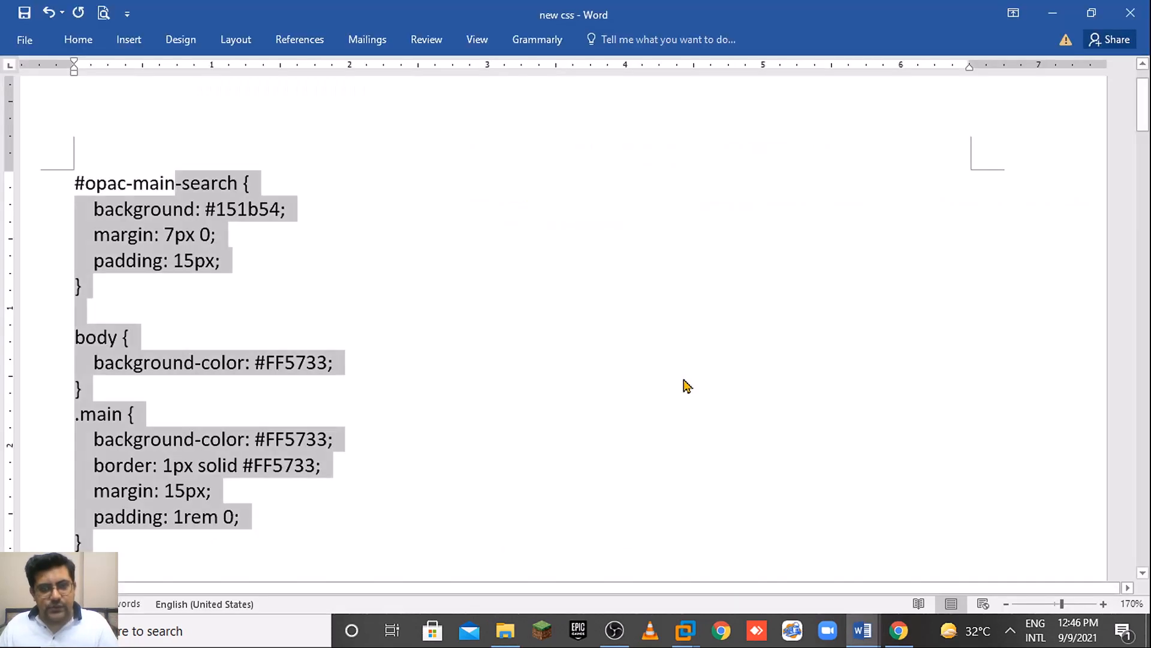
{"action": "left_click", "coordinate": [117, 185]}
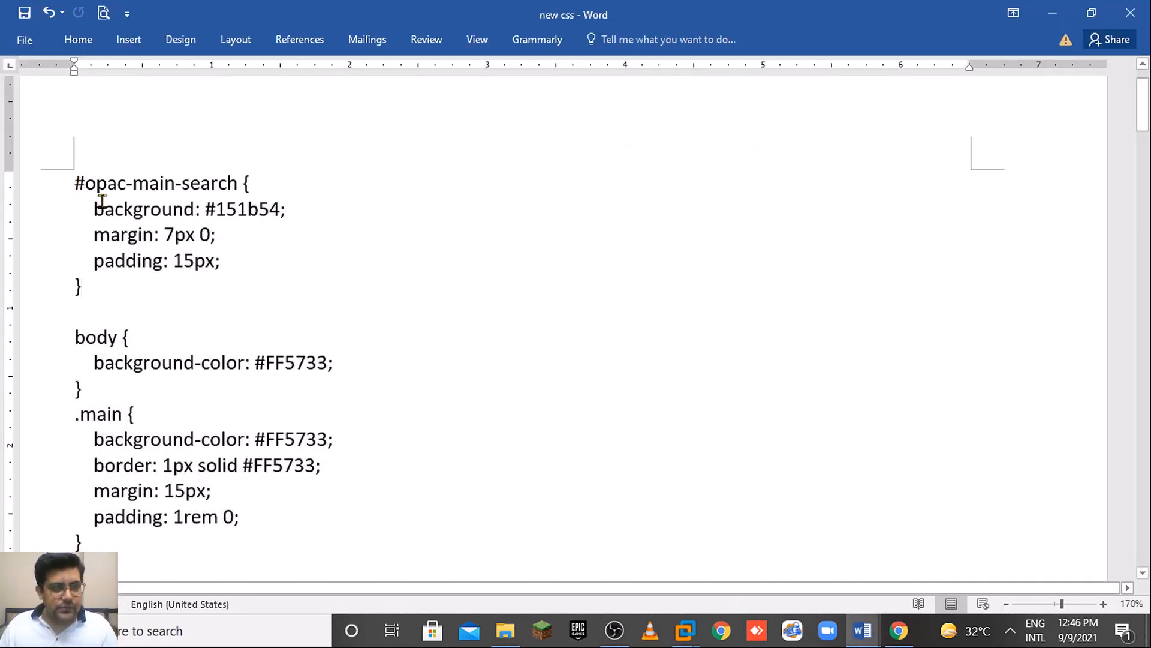
{"action": "left_click_drag", "start_coordinate": [75, 182], "coordinate": [248, 527]}
{"action": "key", "text": "ctrl+c"}
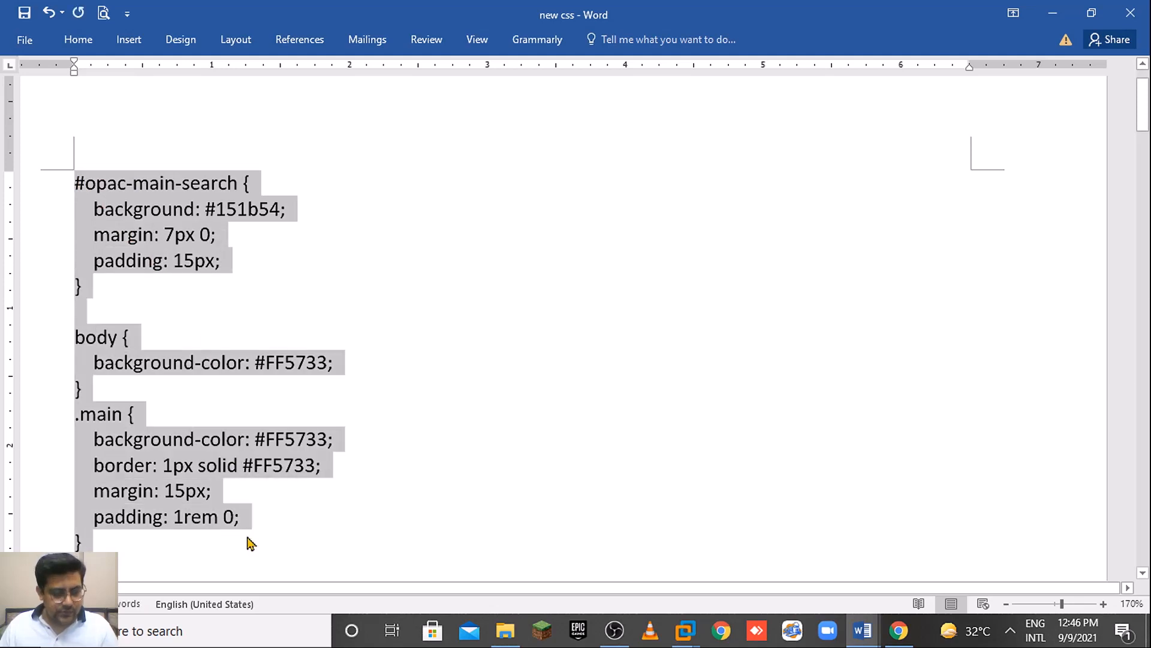
{"action": "key", "text": "alt+Tab"}
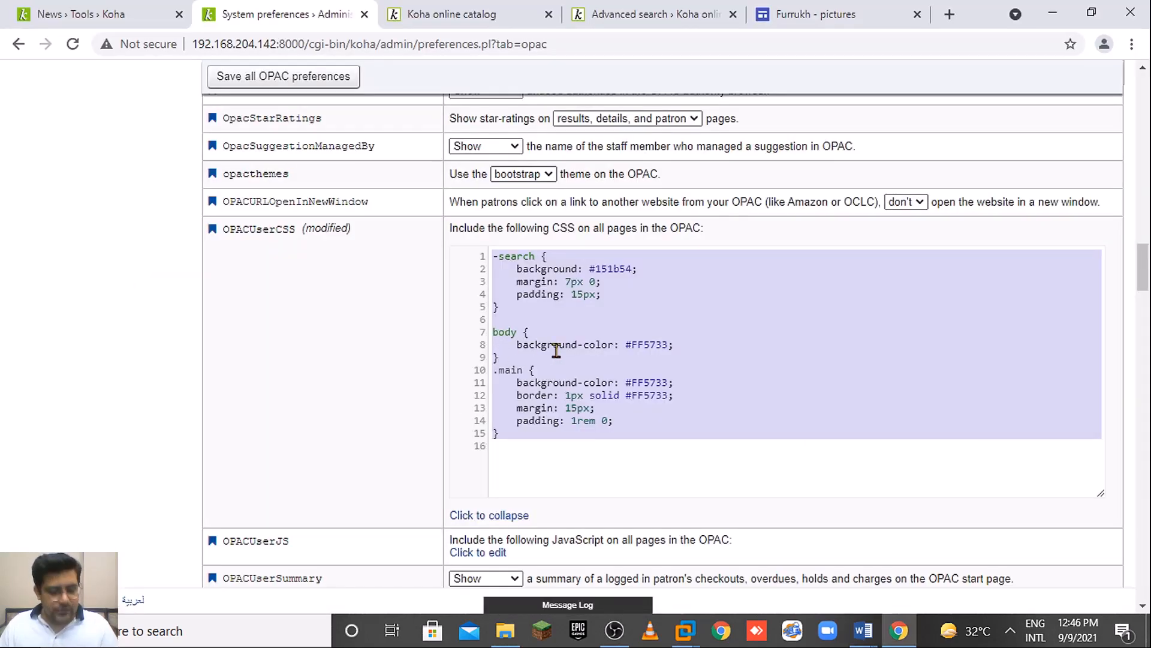
Replace the OPACUserCSS code with the complete CSS and check it at 110% browser zoom.
{"action": "key", "text": "ctrl+v"}
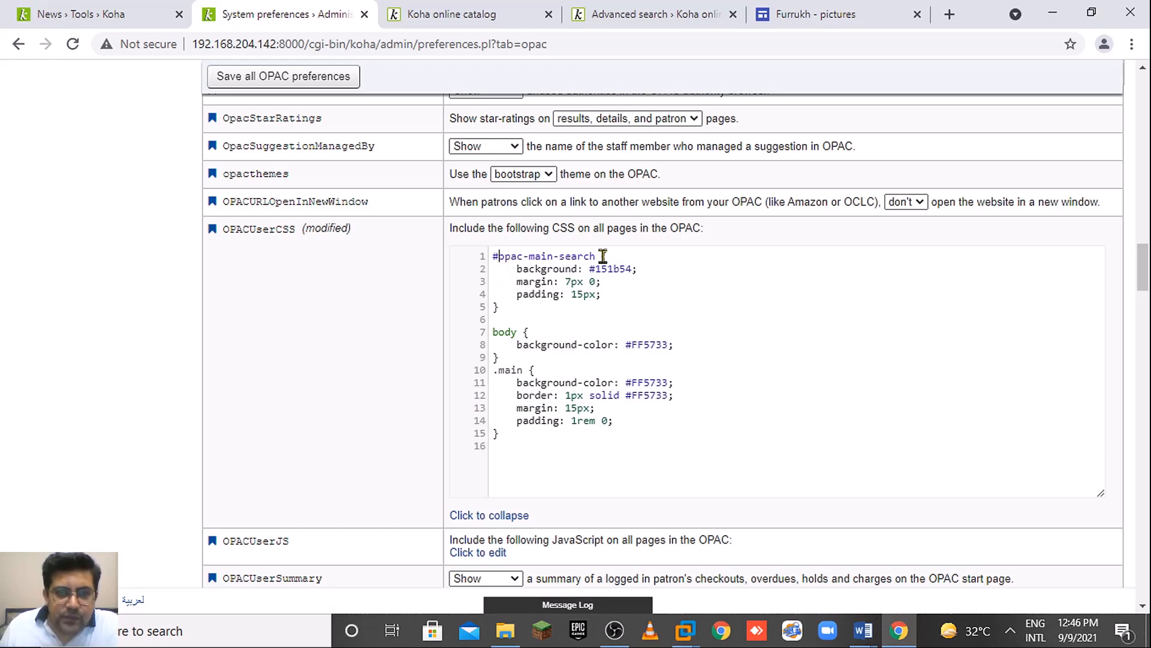
{"action": "left_click", "coordinate": [1131, 45]}
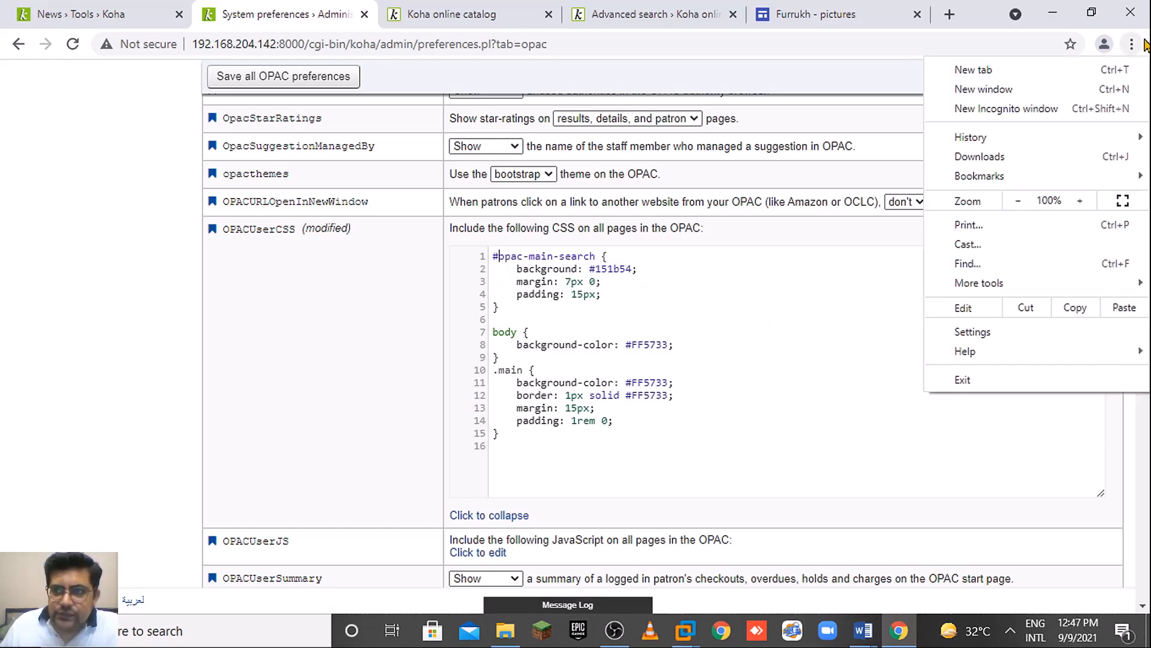
{"action": "left_click", "coordinate": [1080, 202]}
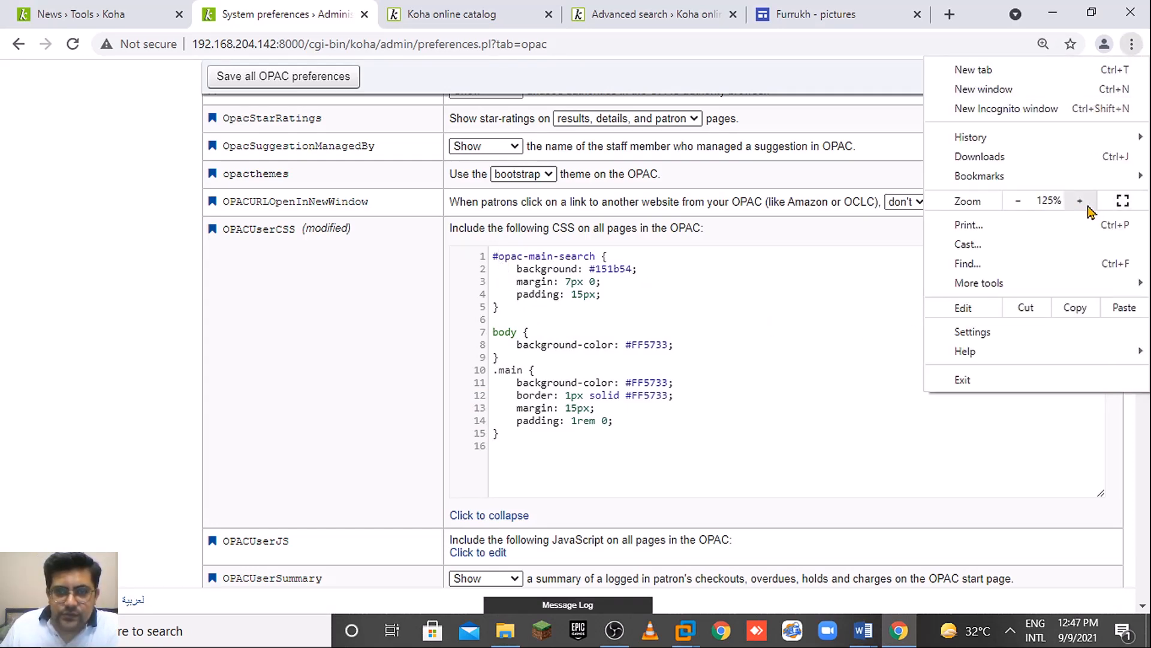
{"action": "left_click", "coordinate": [1081, 202]}
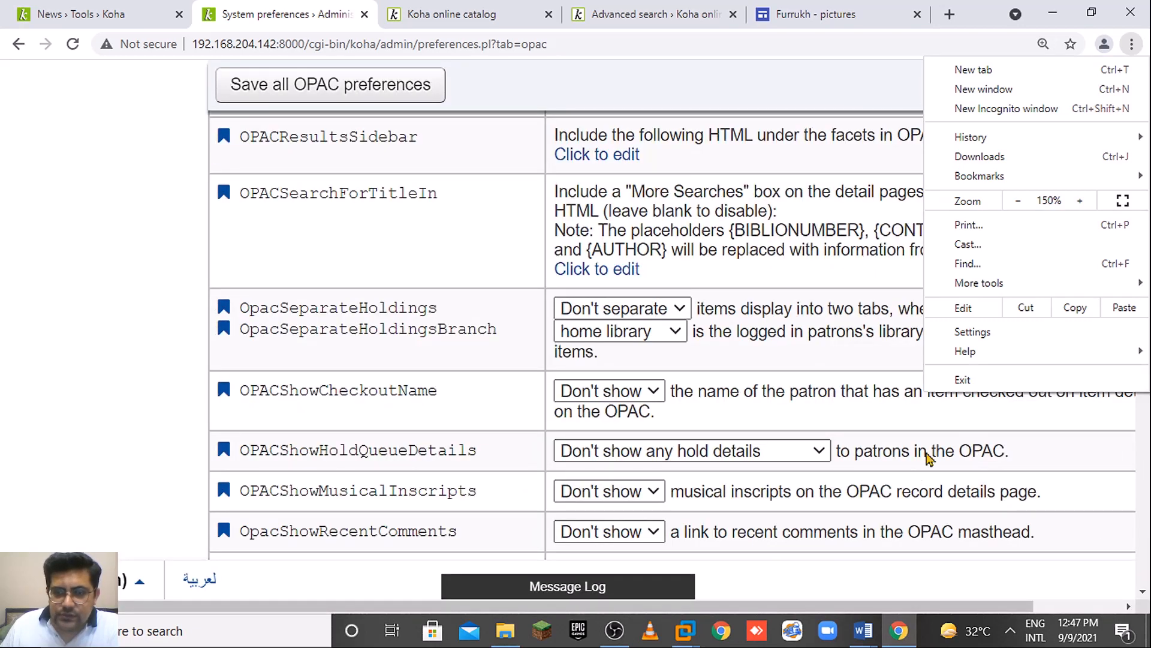
{"action": "left_click", "coordinate": [1020, 204]}
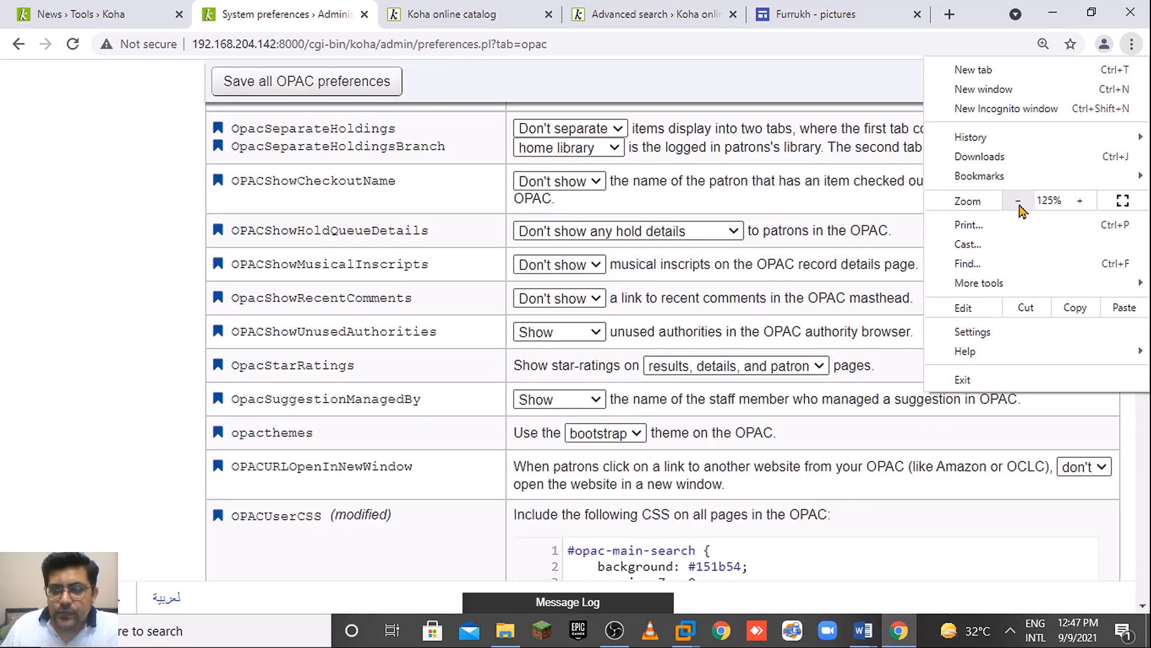
{"action": "left_click", "coordinate": [1020, 202]}
{"action": "left_click", "coordinate": [1149, 442]}
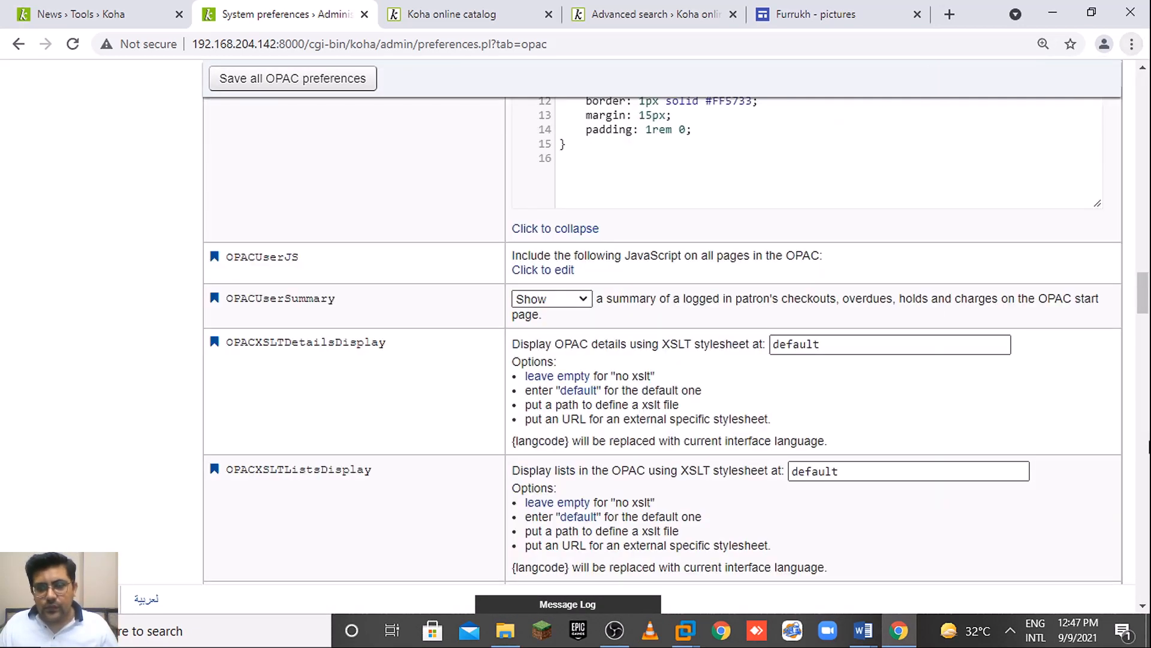
{"action": "left_click_drag", "start_coordinate": [1145, 310], "coordinate": [1146, 289]}
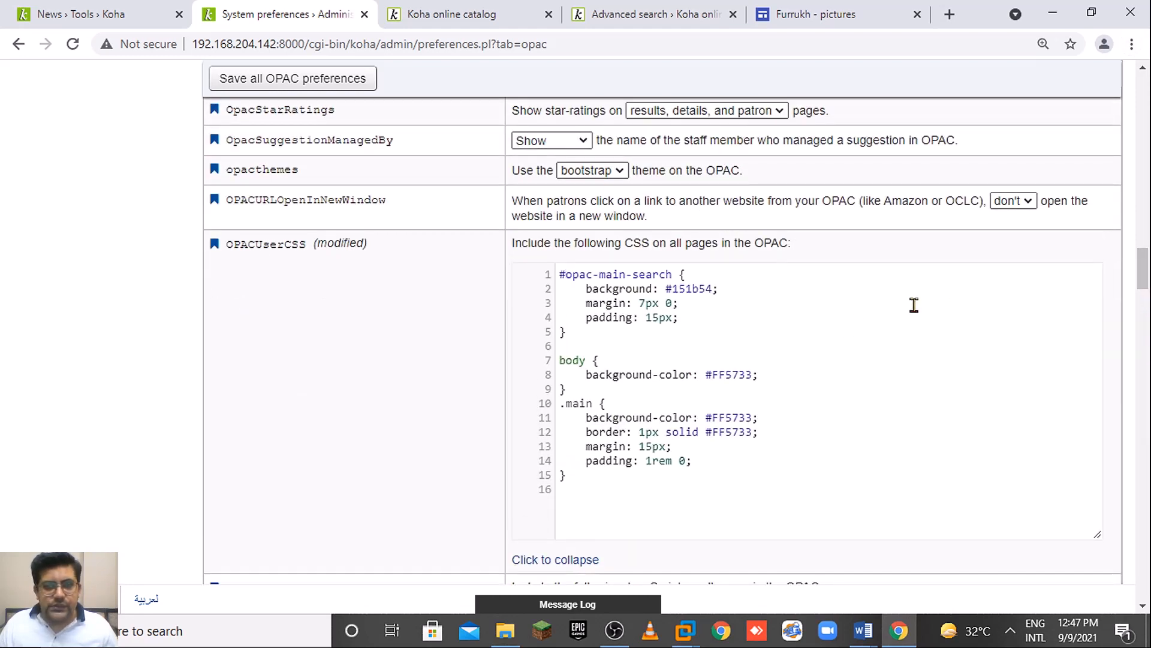
{"action": "left_click", "coordinate": [689, 274]}
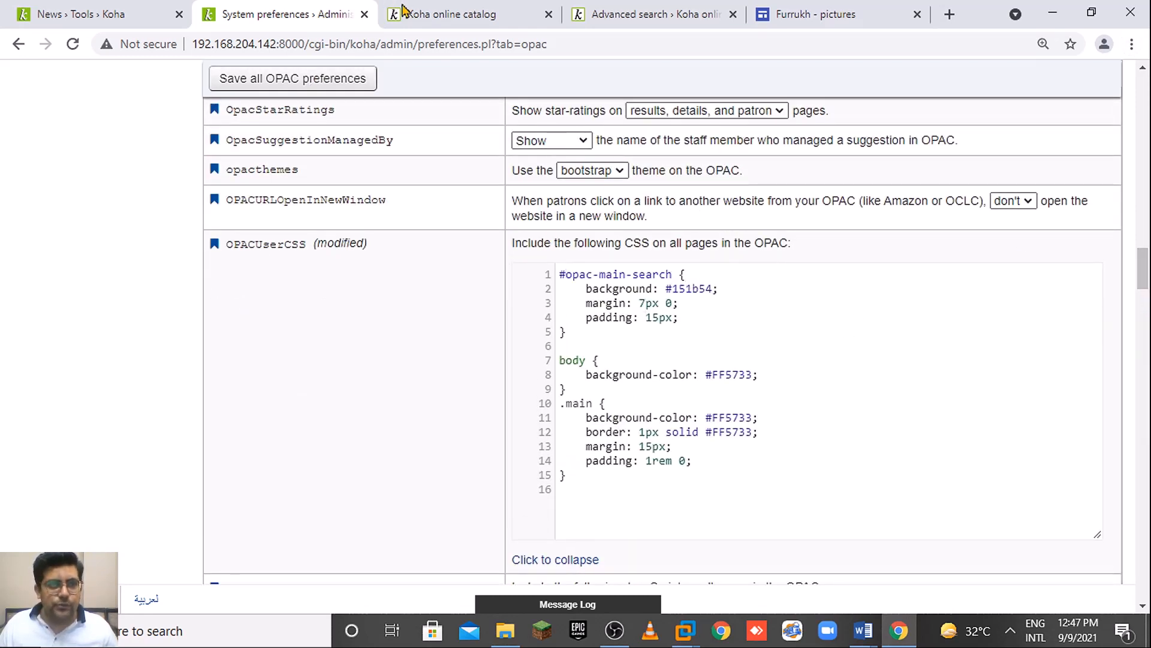
Return to the online catalog home page with browser zoom reset to 100%.
{"action": "left_click", "coordinate": [403, 8]}
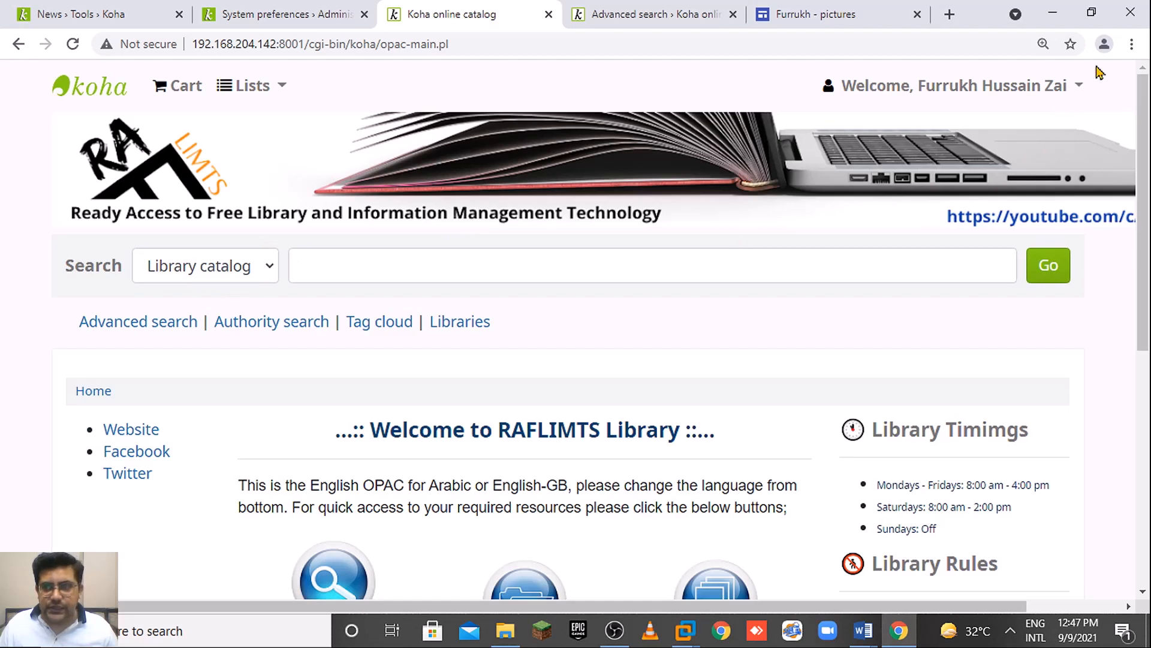
{"action": "left_click", "coordinate": [1132, 44]}
{"action": "left_click", "coordinate": [1018, 201]}
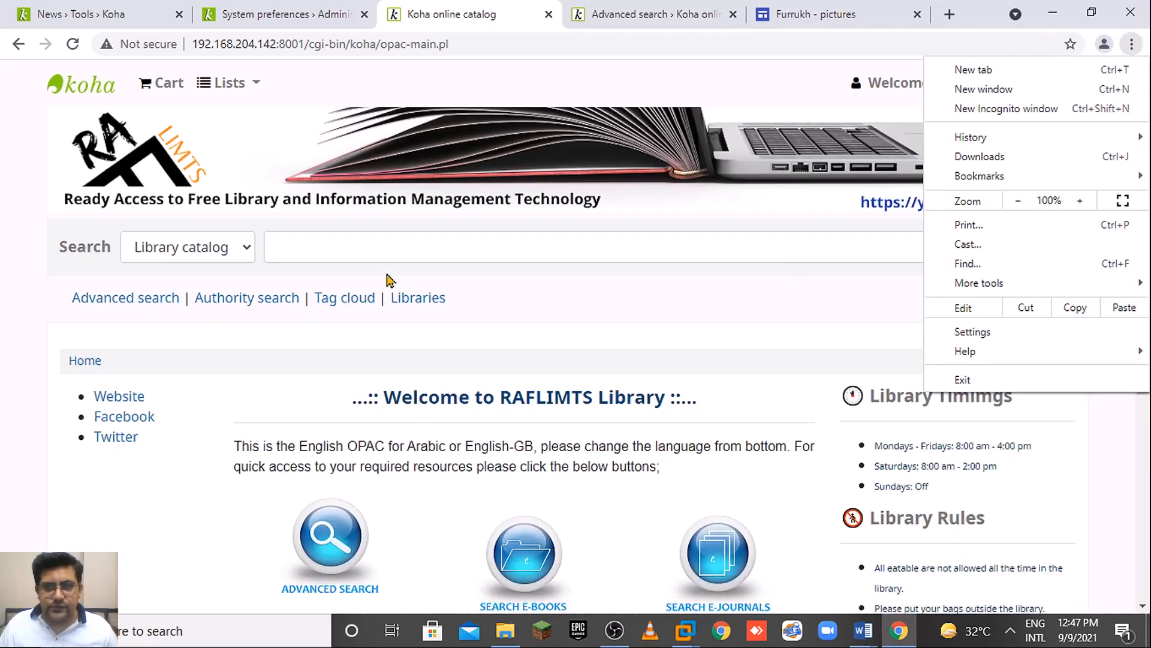
{"action": "left_click", "coordinate": [711, 303]}
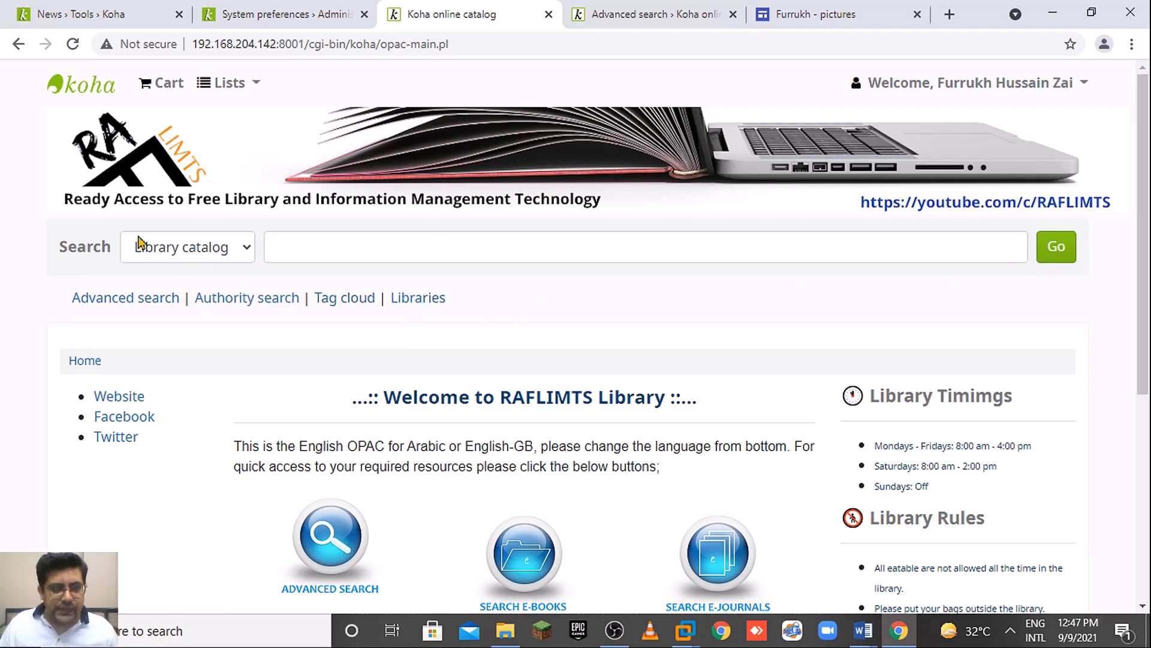
Go back to OPACUserCSS in the OPAC preferences and locate the #FF5733 body colour value.
{"action": "left_click", "coordinate": [268, 14]}
{"action": "scroll", "coordinate": [393, 164], "scroll_direction": "down", "scroll_amount": 2}
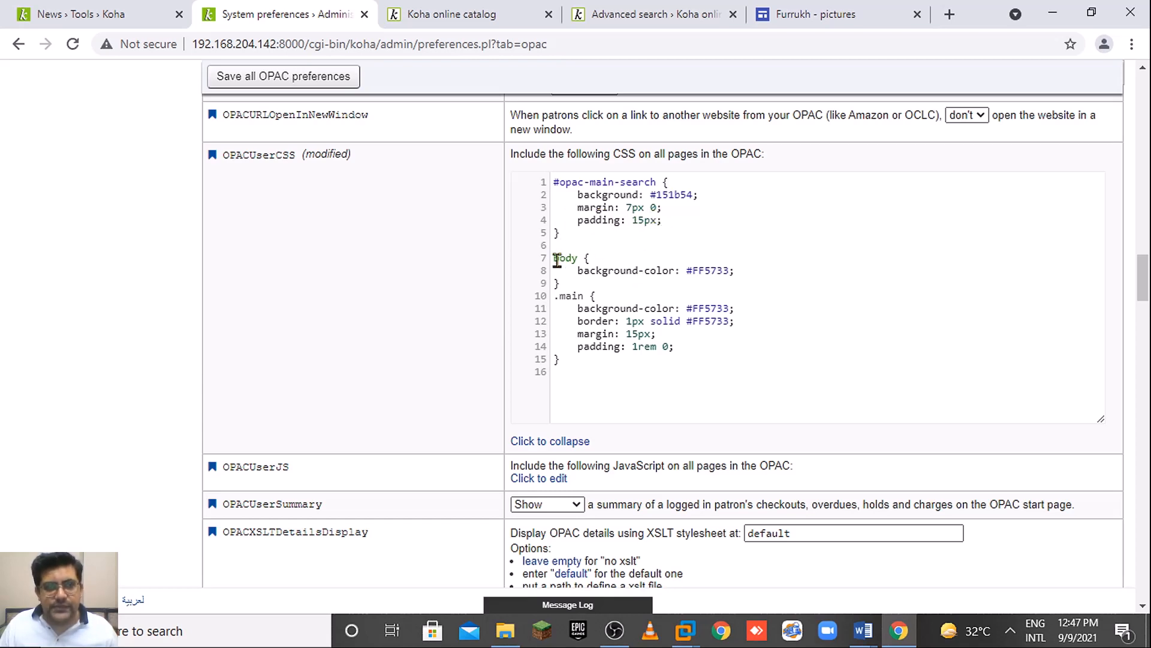
{"action": "left_click", "coordinate": [473, 15]}
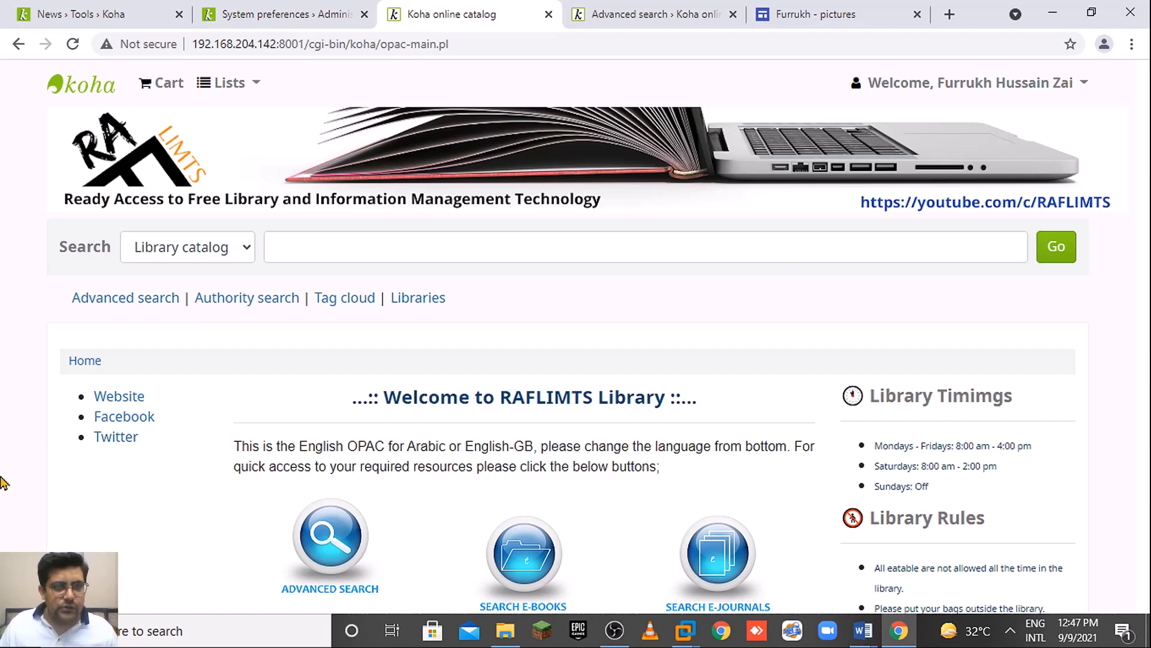
{"action": "left_click", "coordinate": [356, 11]}
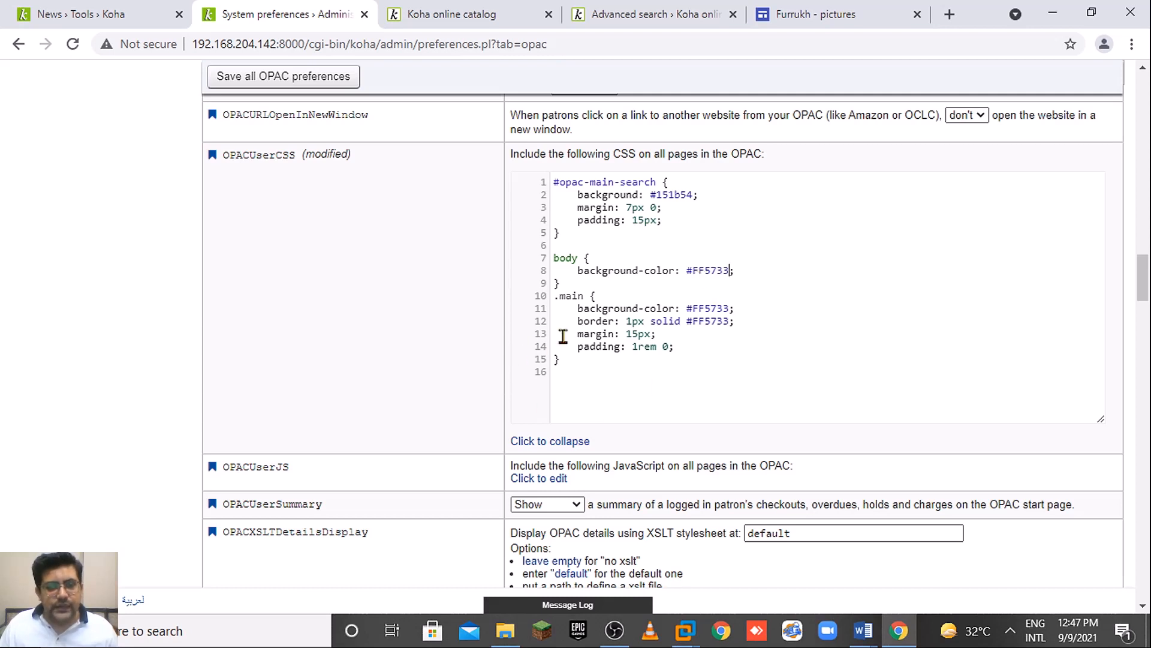
{"action": "left_click", "coordinate": [694, 271]}
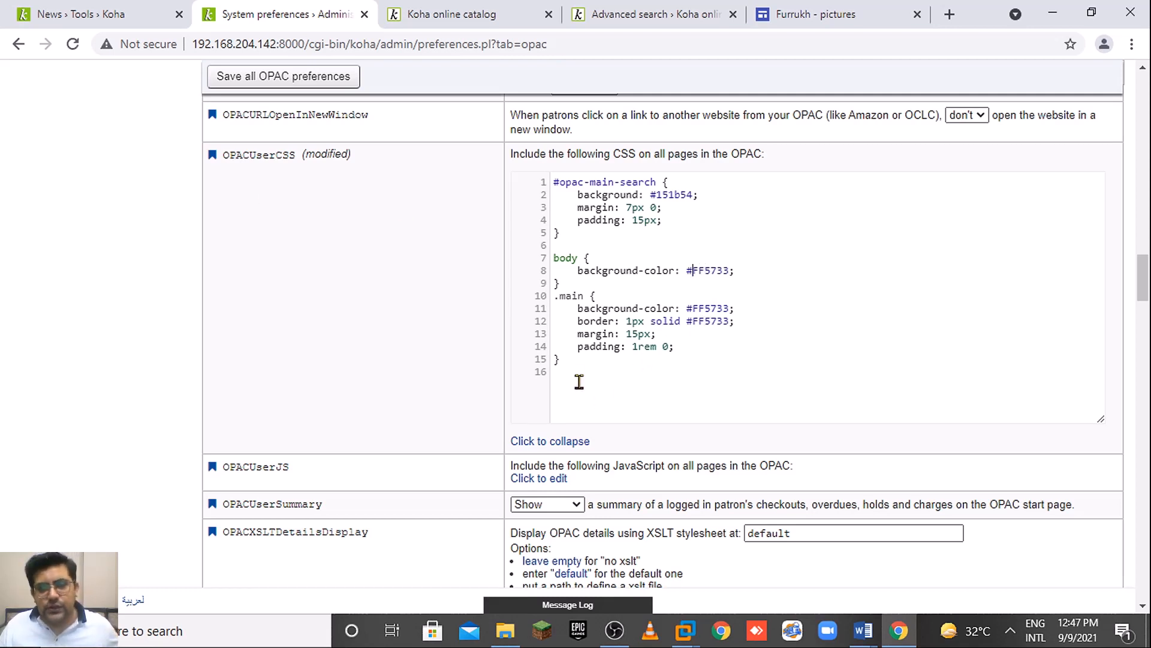
{"action": "left_click", "coordinate": [396, 10]}
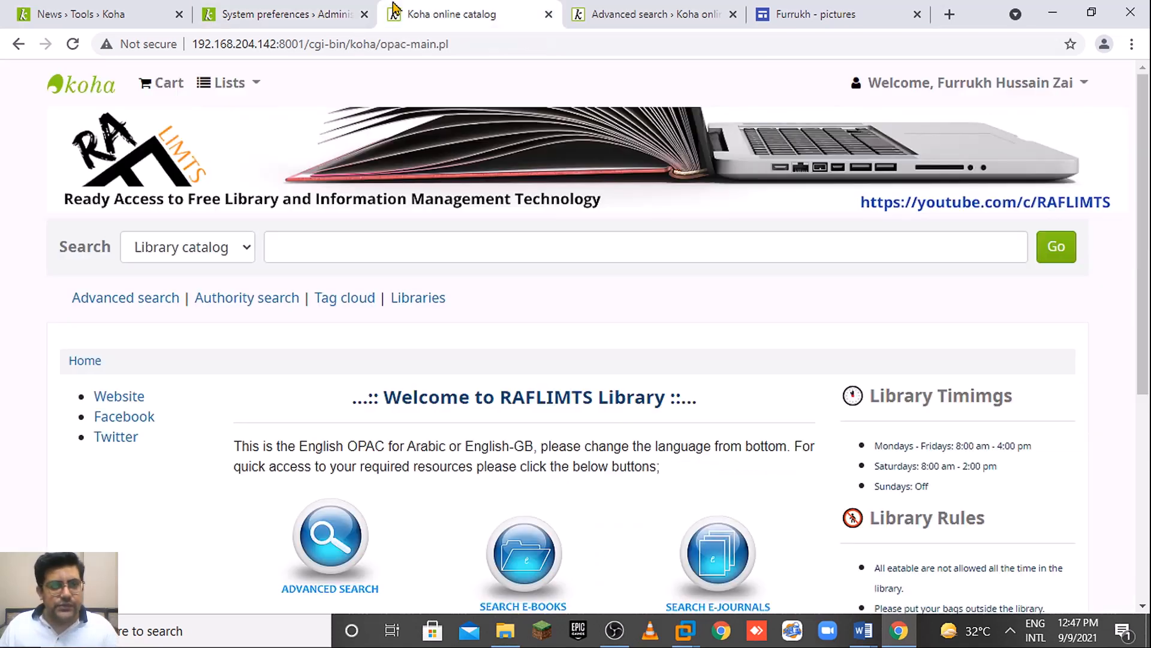
{"action": "left_click", "coordinate": [81, 8]}
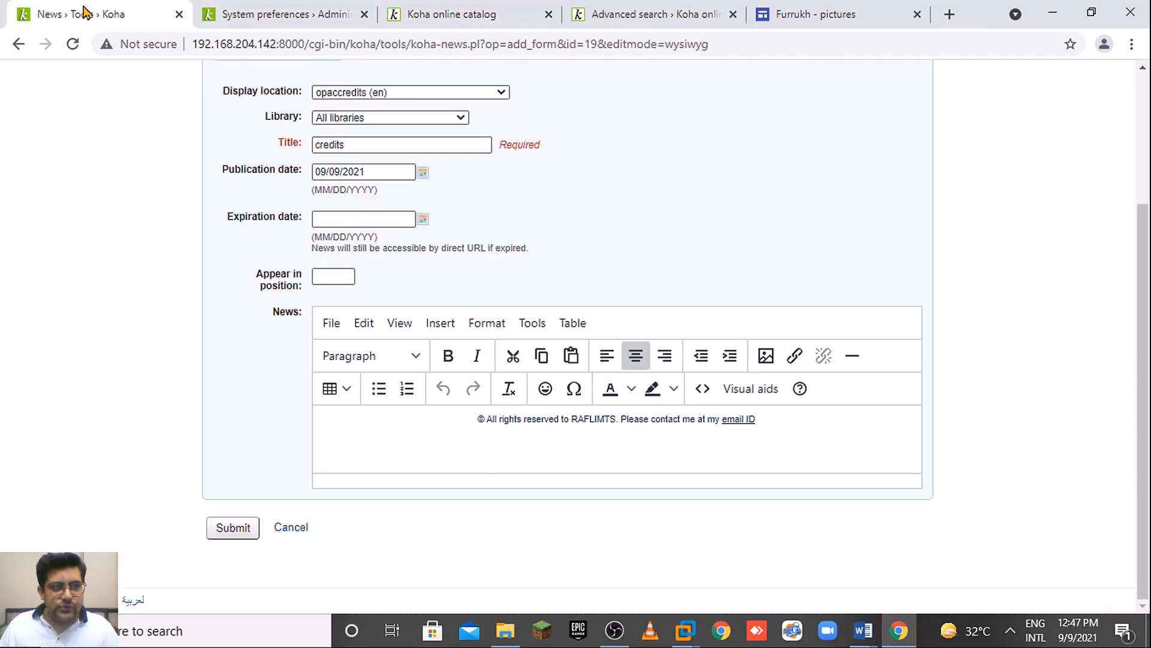
{"action": "left_click", "coordinate": [354, 9]}
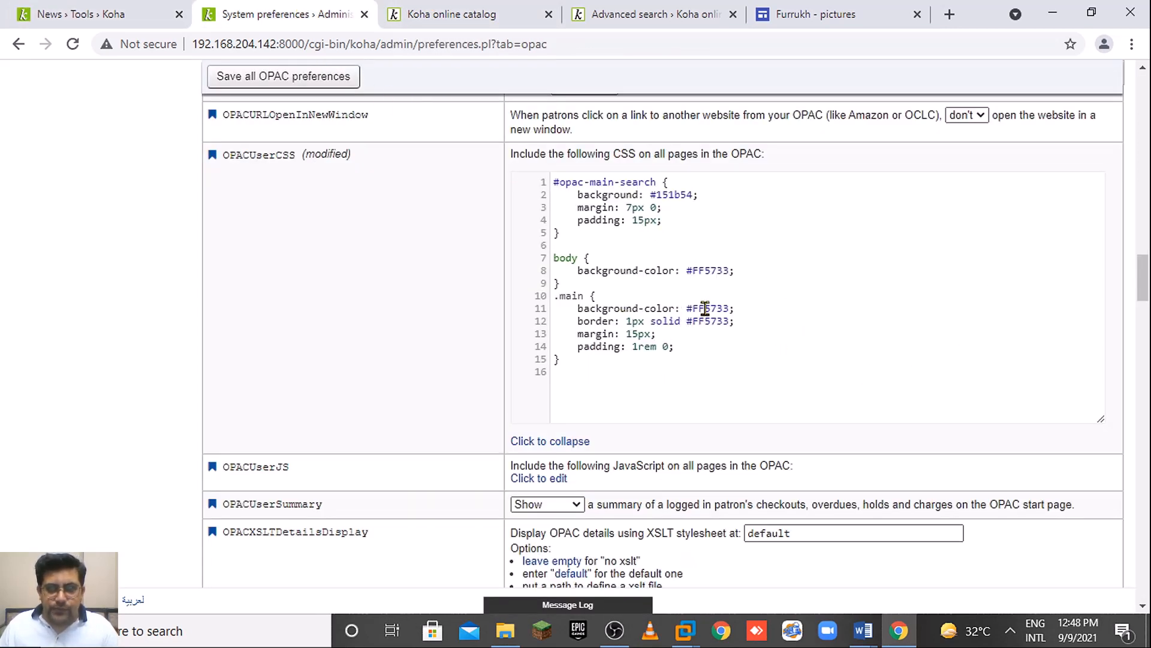
{"action": "scroll", "coordinate": [1147, 317], "scroll_direction": "down", "scroll_amount": 2}
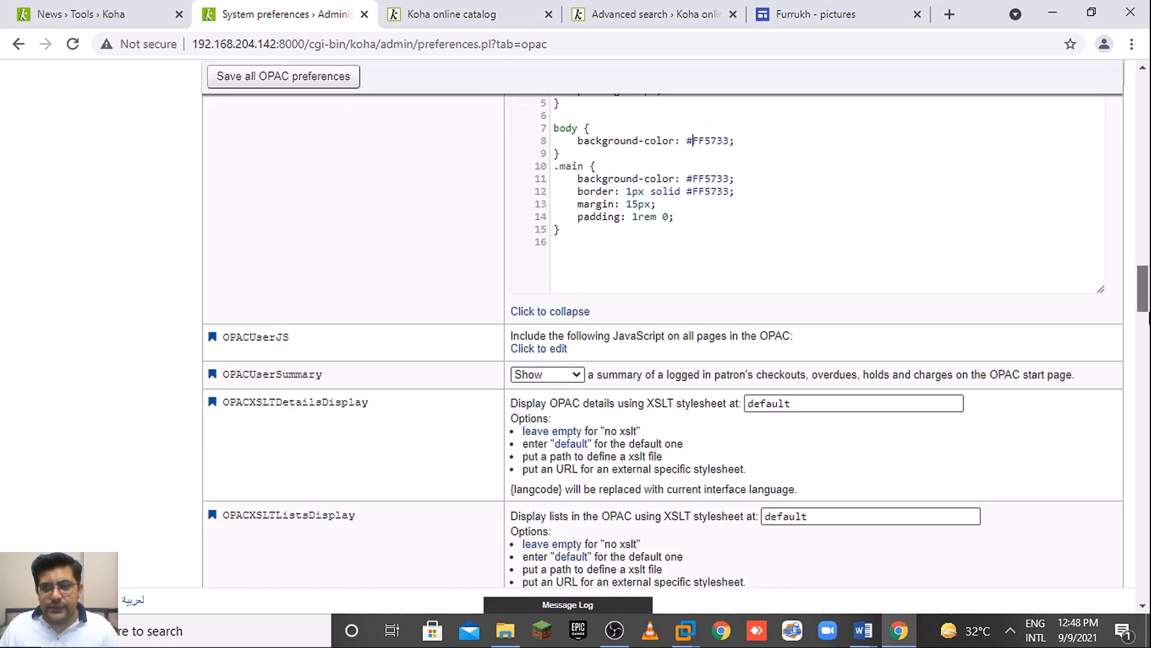
{"action": "scroll", "coordinate": [1146, 319], "scroll_direction": "down", "scroll_amount": 4}
{"action": "scroll", "coordinate": [1146, 311], "scroll_direction": "up", "scroll_amount": 5}
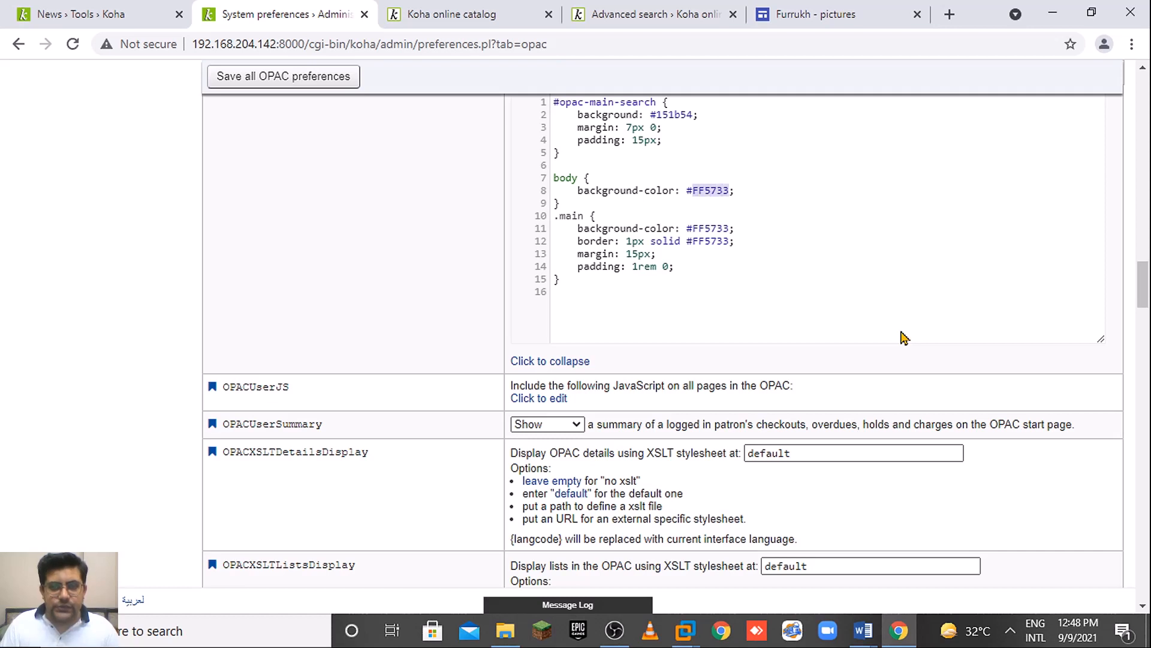
Change the body and .main background and border colours from #FF5733 to #ffff.
{"action": "type", "text": "ffff"}
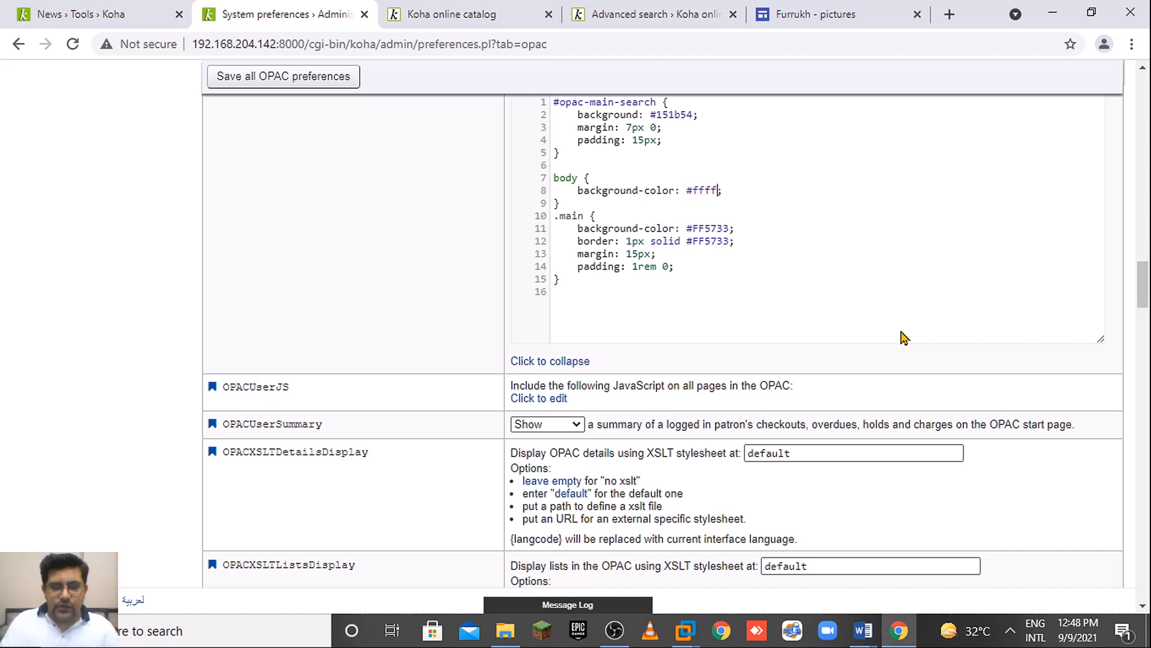
{"action": "left_click", "coordinate": [691, 190]}
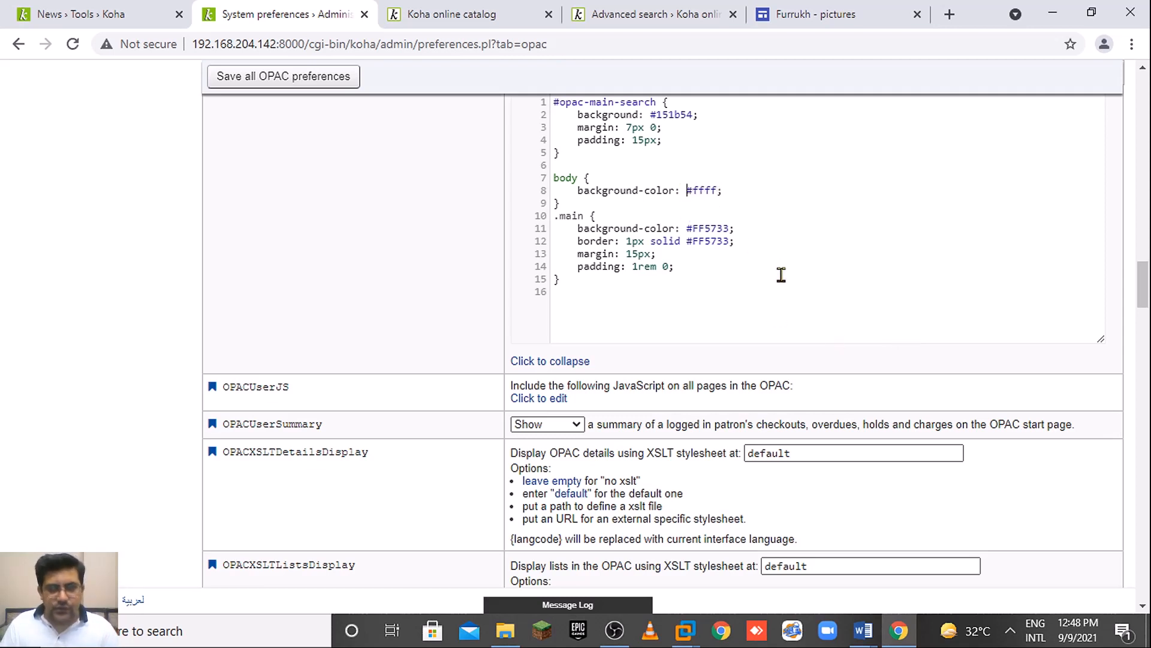
{"action": "key", "text": "ctrl+shift+Right"}
{"action": "key", "text": "Right"}
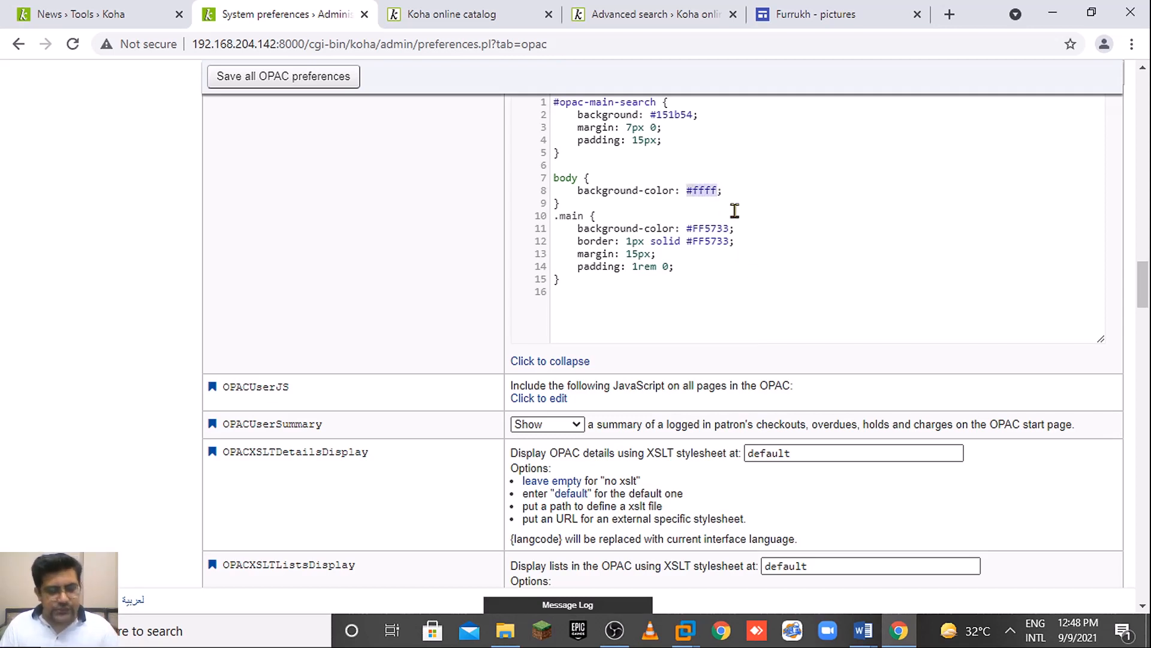
{"action": "left_click", "coordinate": [731, 228]}
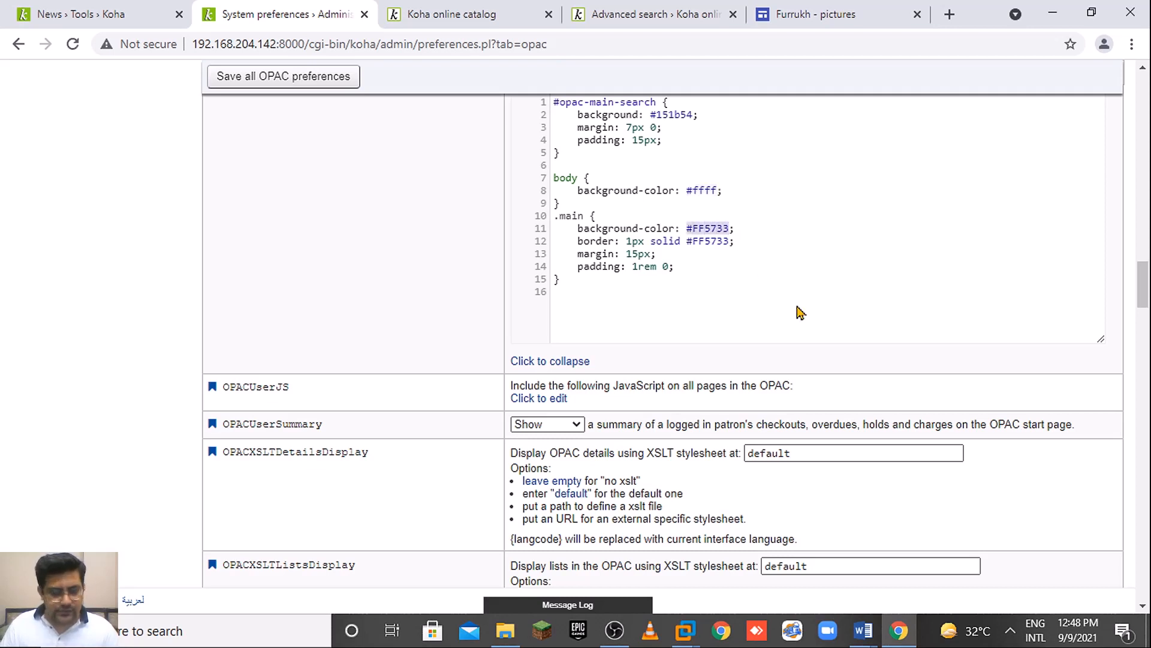
{"action": "type", "text": "#ffff"}
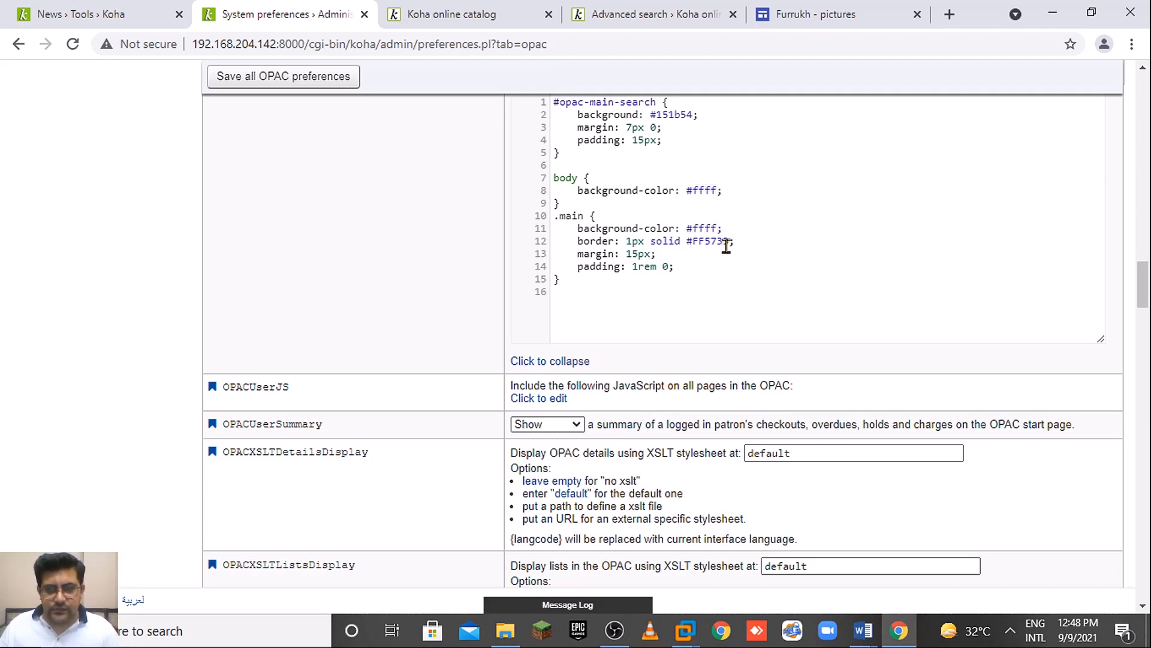
{"action": "left_click_drag", "start_coordinate": [730, 241], "coordinate": [686, 241]}
{"action": "type", "text": "#ffff"}
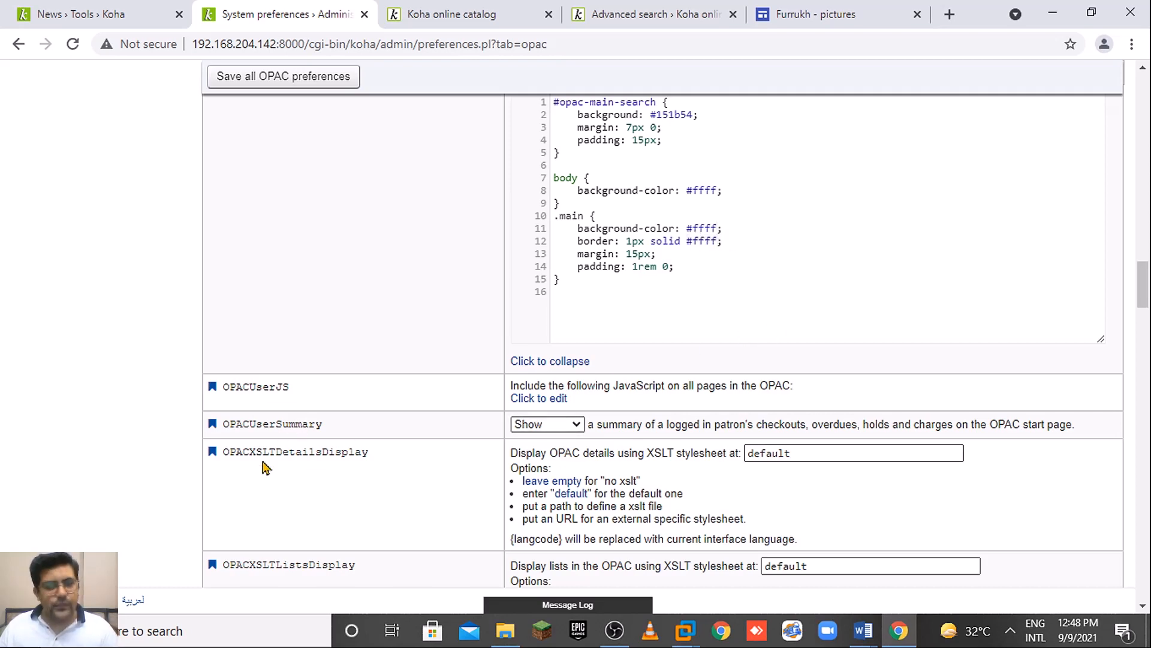
Save all OPAC preferences with the updated OPACUserCSS.
{"action": "left_click_drag", "start_coordinate": [1144, 301], "coordinate": [1144, 288]}
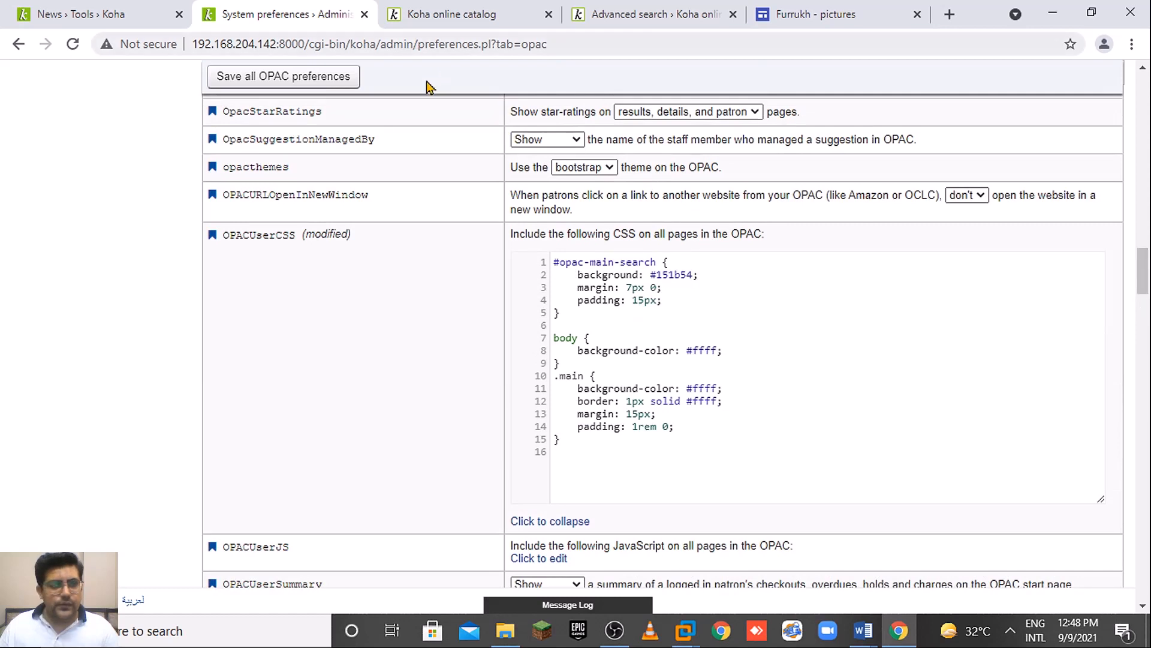
{"action": "left_click", "coordinate": [338, 82]}
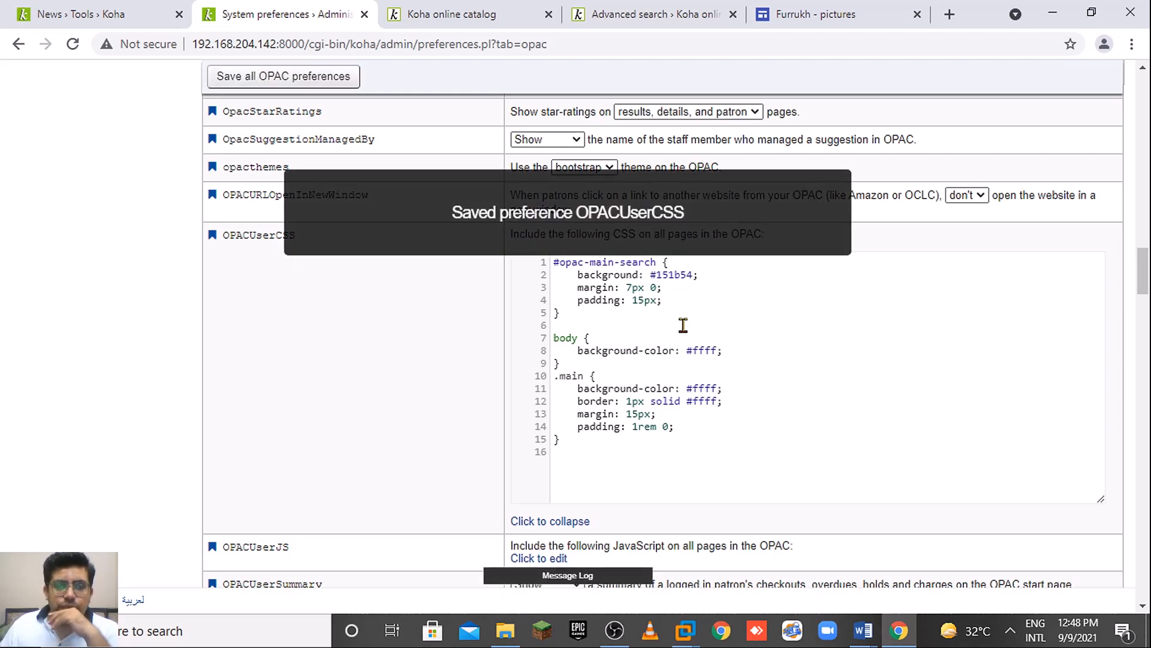
{"action": "left_click_drag", "start_coordinate": [1143, 279], "coordinate": [1131, 274]}
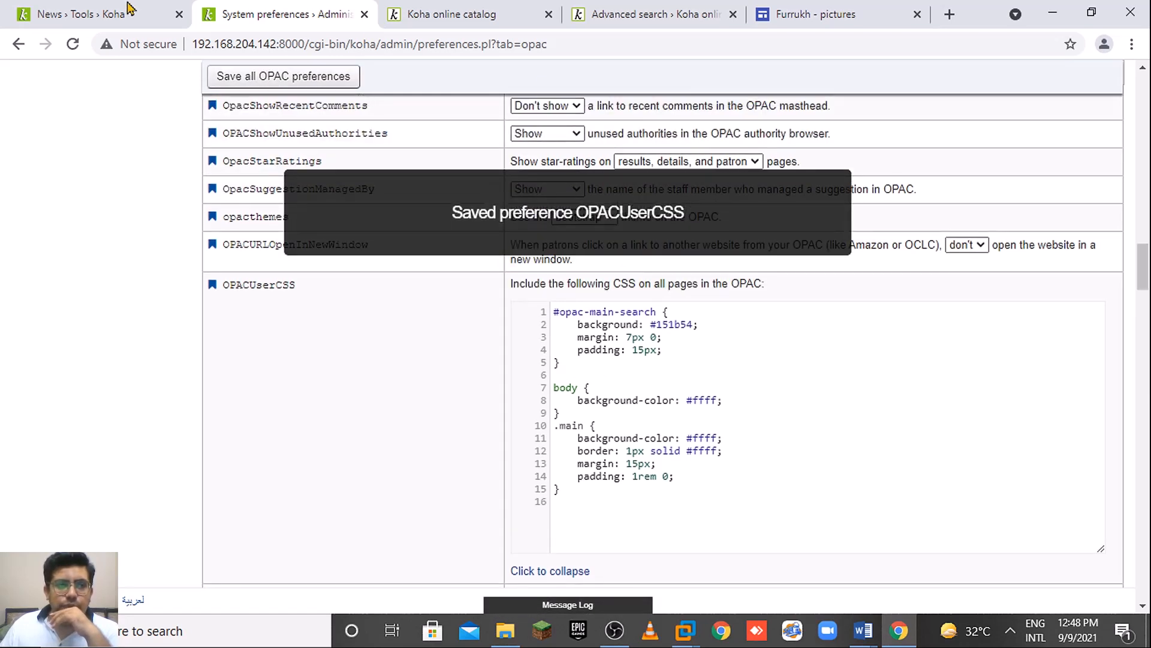
Reload the online catalog page to show the navy #151b54 search bar on white.
{"action": "left_click", "coordinate": [473, 13]}
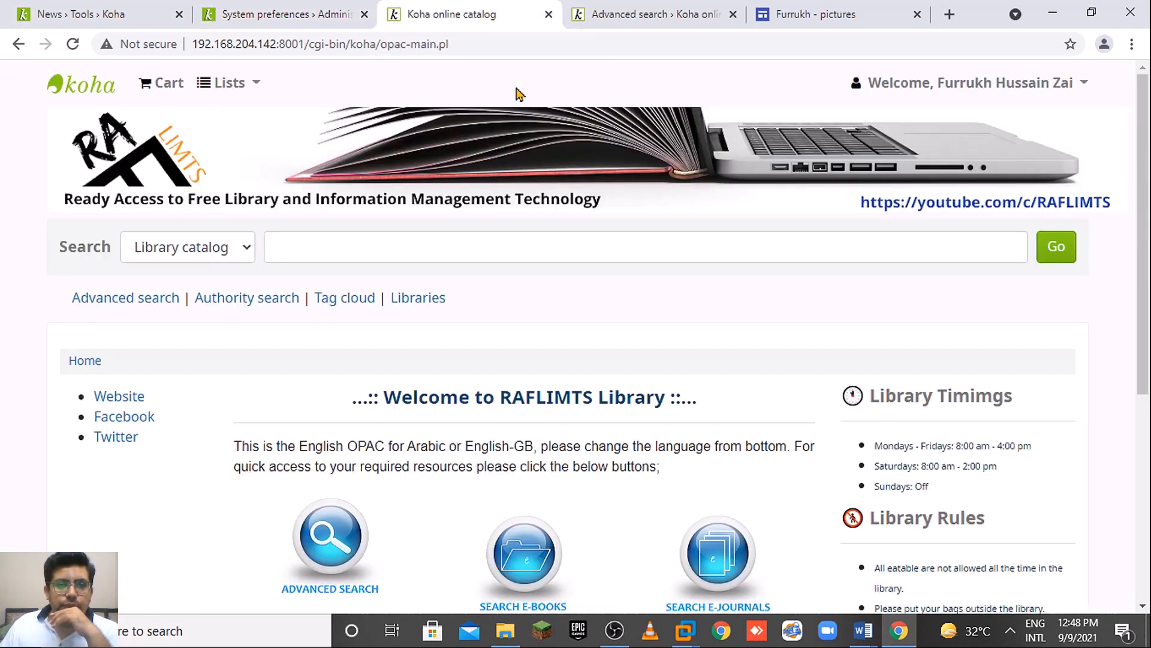
{"action": "left_click", "coordinate": [519, 43]}
{"action": "left_click", "coordinate": [1121, 264]}
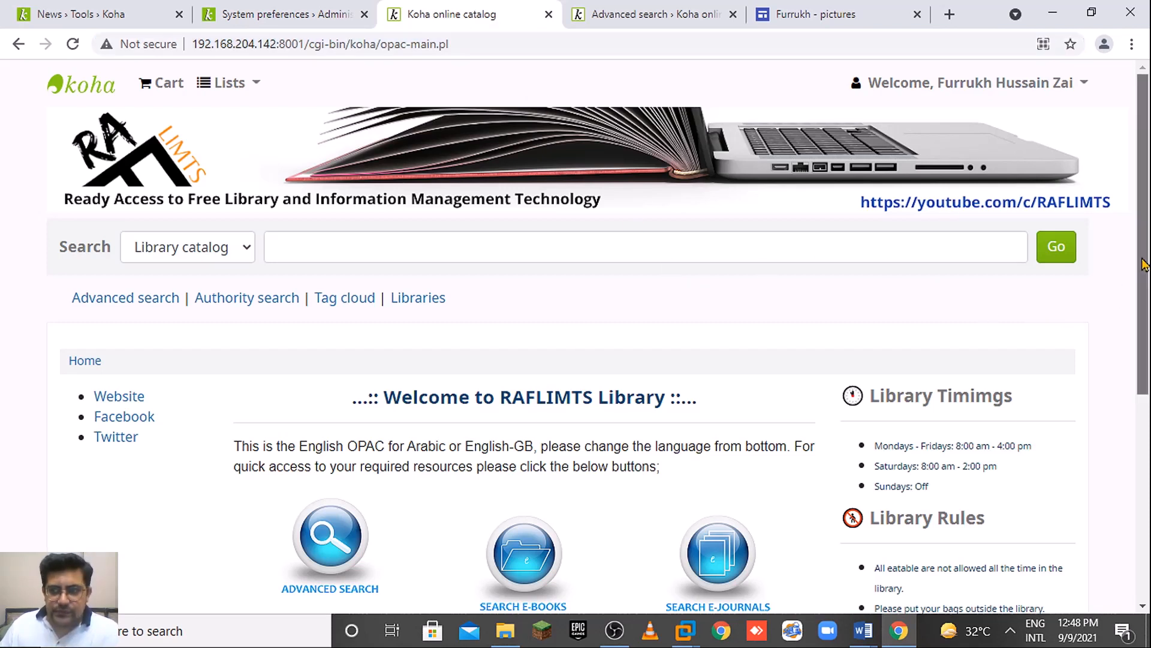
{"action": "left_click", "coordinate": [74, 44]}
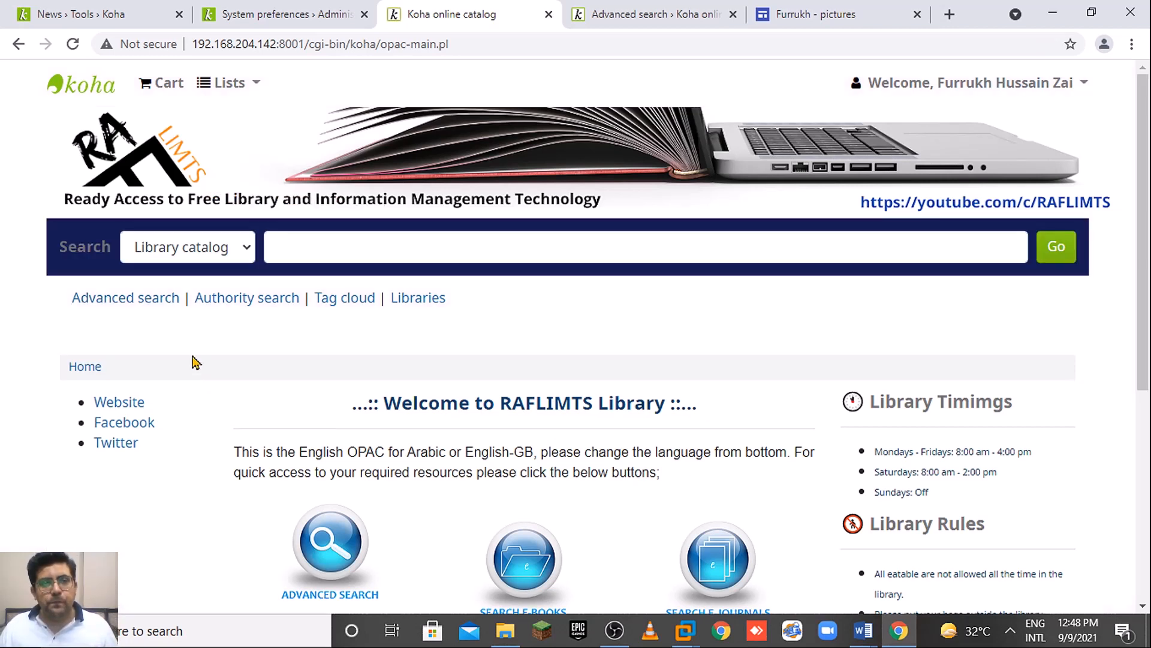
{"action": "mouse_move", "coordinate": [1141, 267]}
{"action": "left_mouse_down"}
{"action": "mouse_move", "coordinate": [1146, 487]}
{"action": "mouse_move", "coordinate": [1146, 286]}
{"action": "left_mouse_up"}
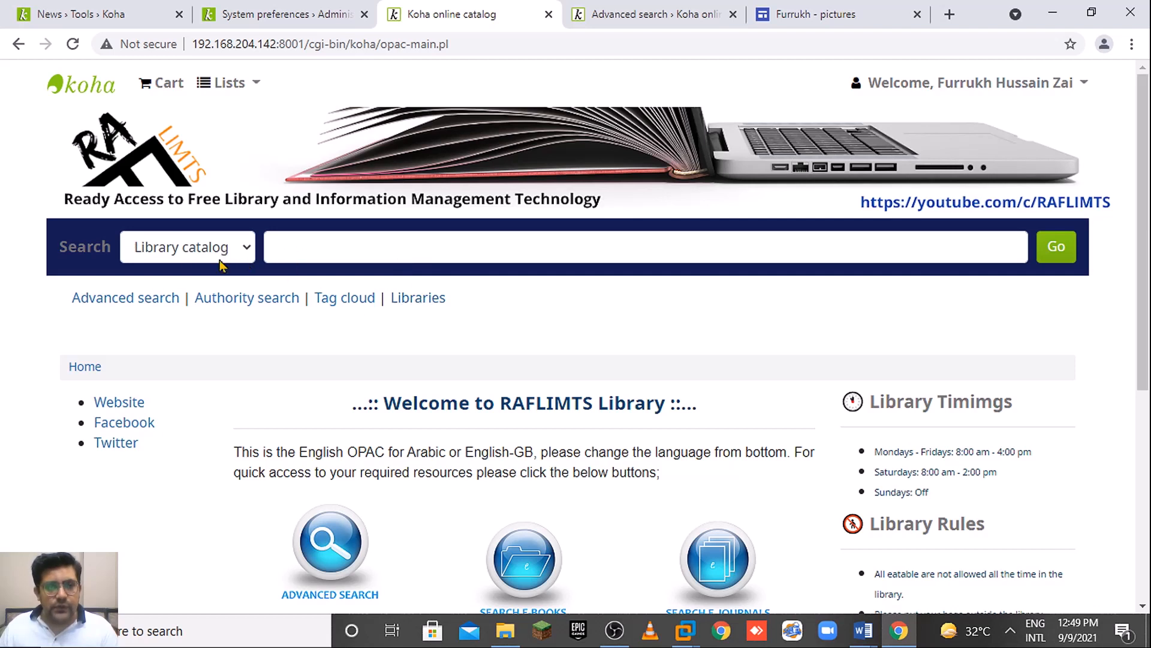
{"action": "scroll", "coordinate": [1143, 217], "scroll_direction": "down", "scroll_amount": 1}
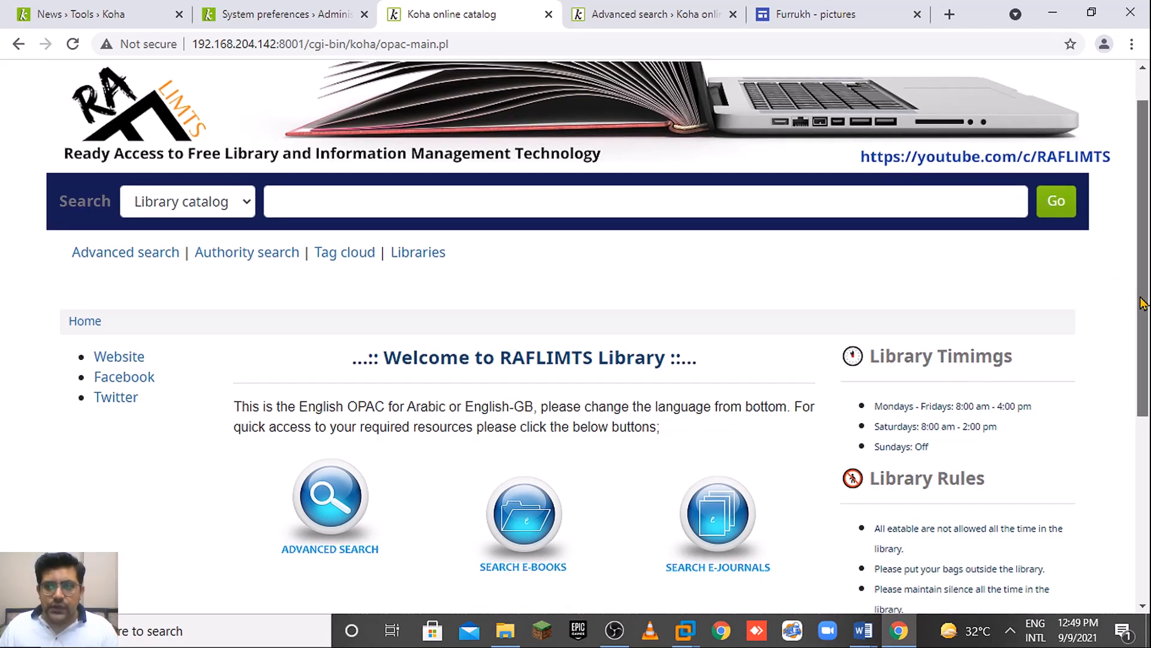
{"action": "scroll", "coordinate": [1143, 217], "scroll_direction": "up", "scroll_amount": 1}
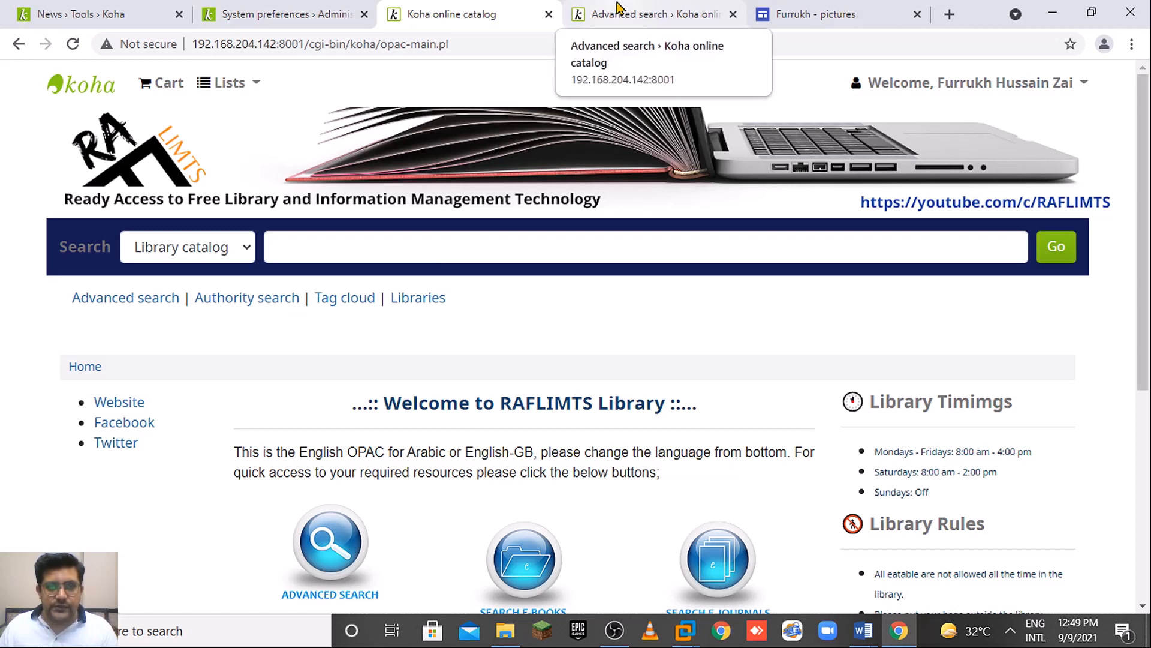
Compare the #opac-main-search rule in OPACUserCSS with the catalog, ending on the catalog home page.
{"action": "left_click", "coordinate": [314, 10]}
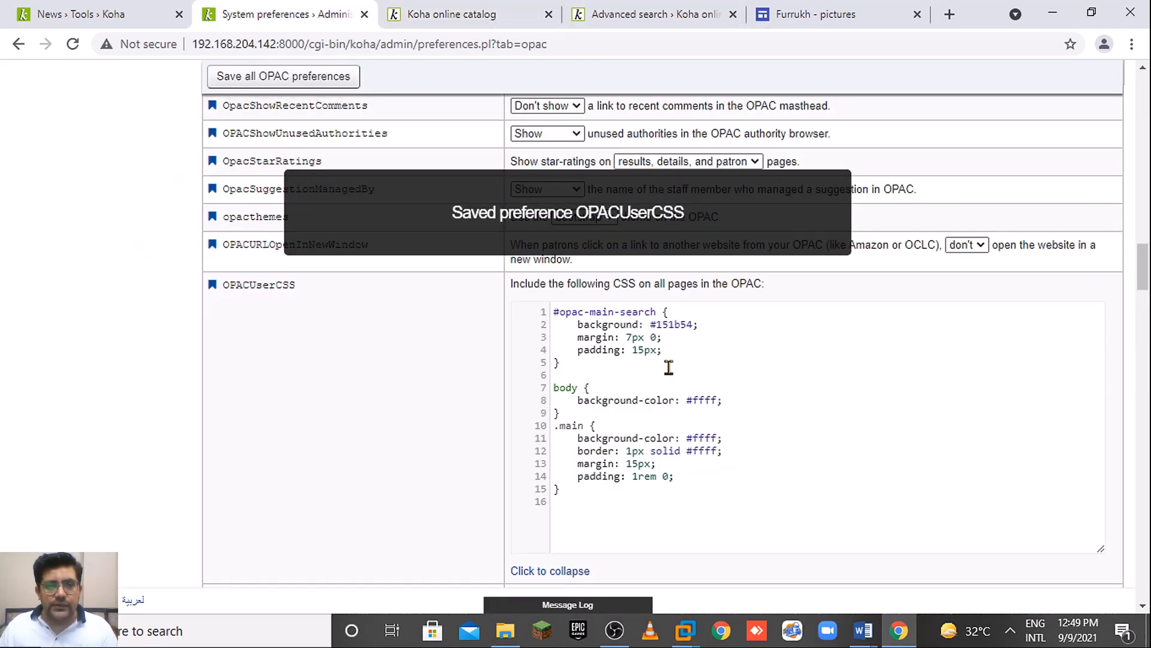
{"action": "left_click_drag", "start_coordinate": [675, 312], "coordinate": [555, 309]}
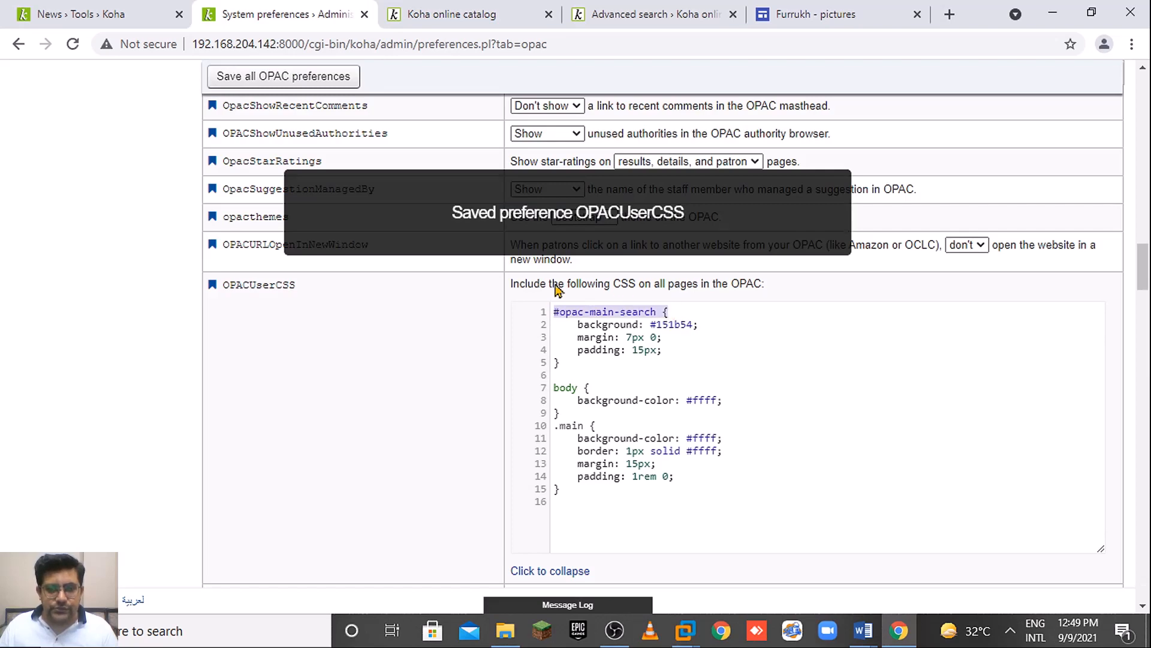
{"action": "left_click", "coordinate": [468, 15]}
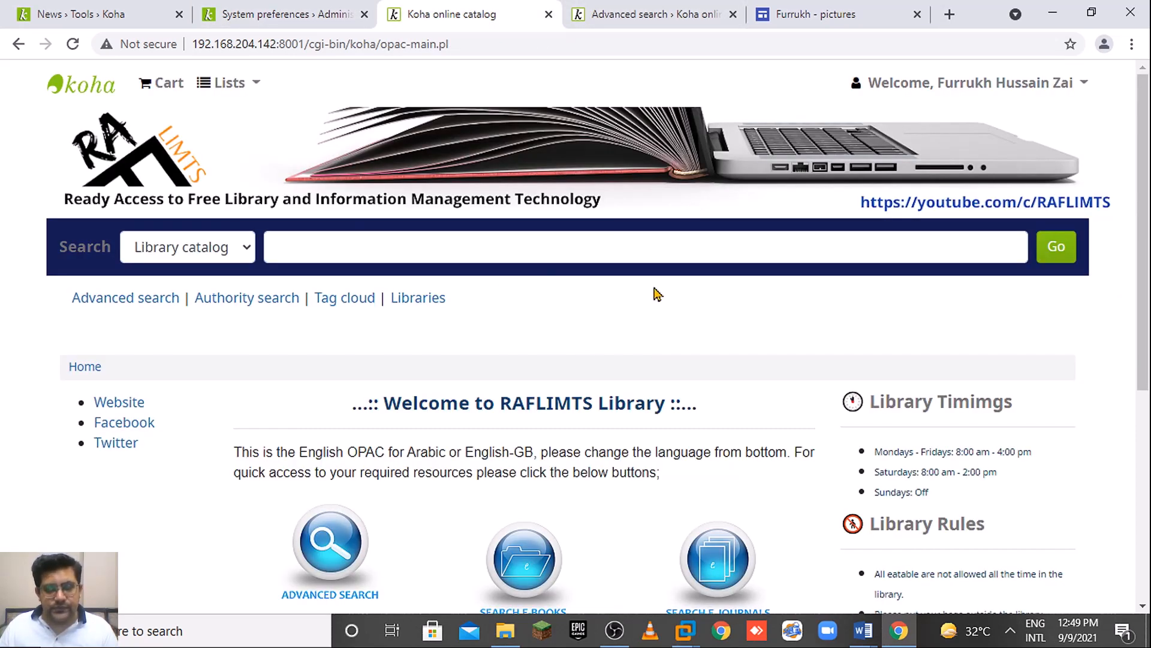
{"action": "left_click", "coordinate": [287, 14]}
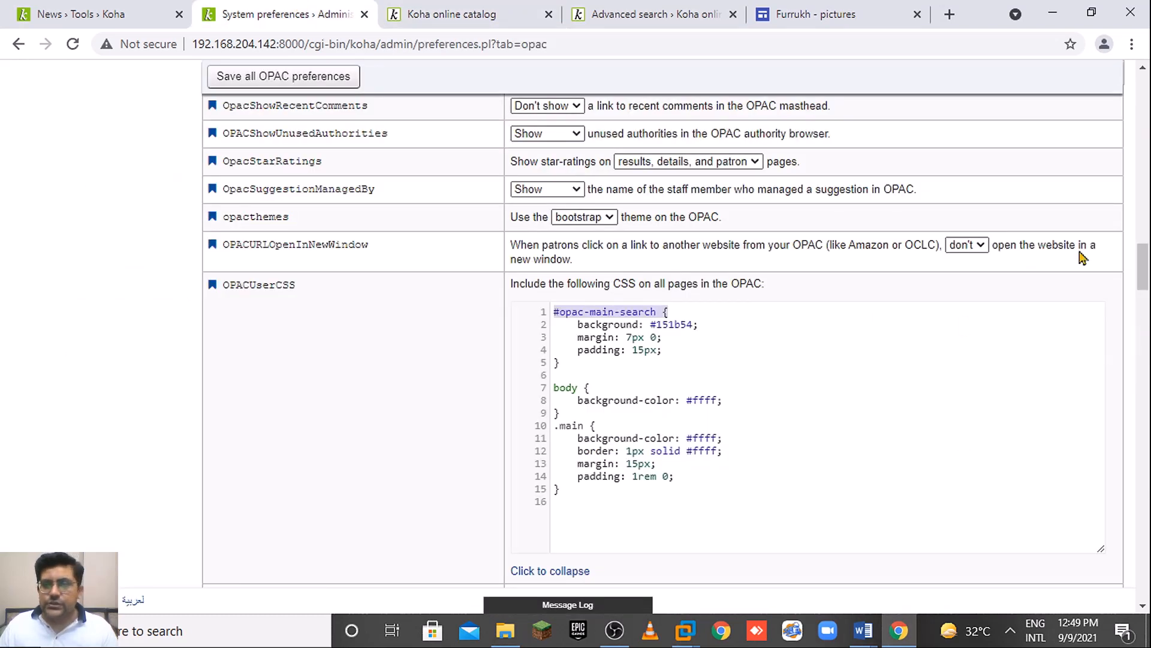
{"action": "left_click", "coordinate": [473, 13]}
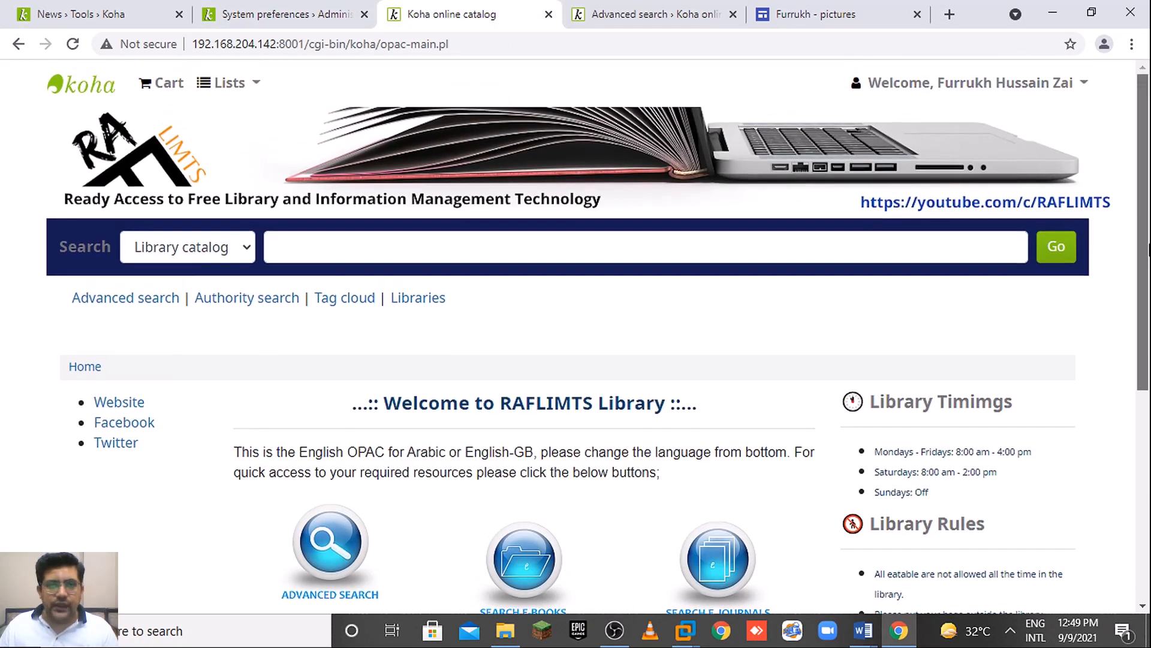